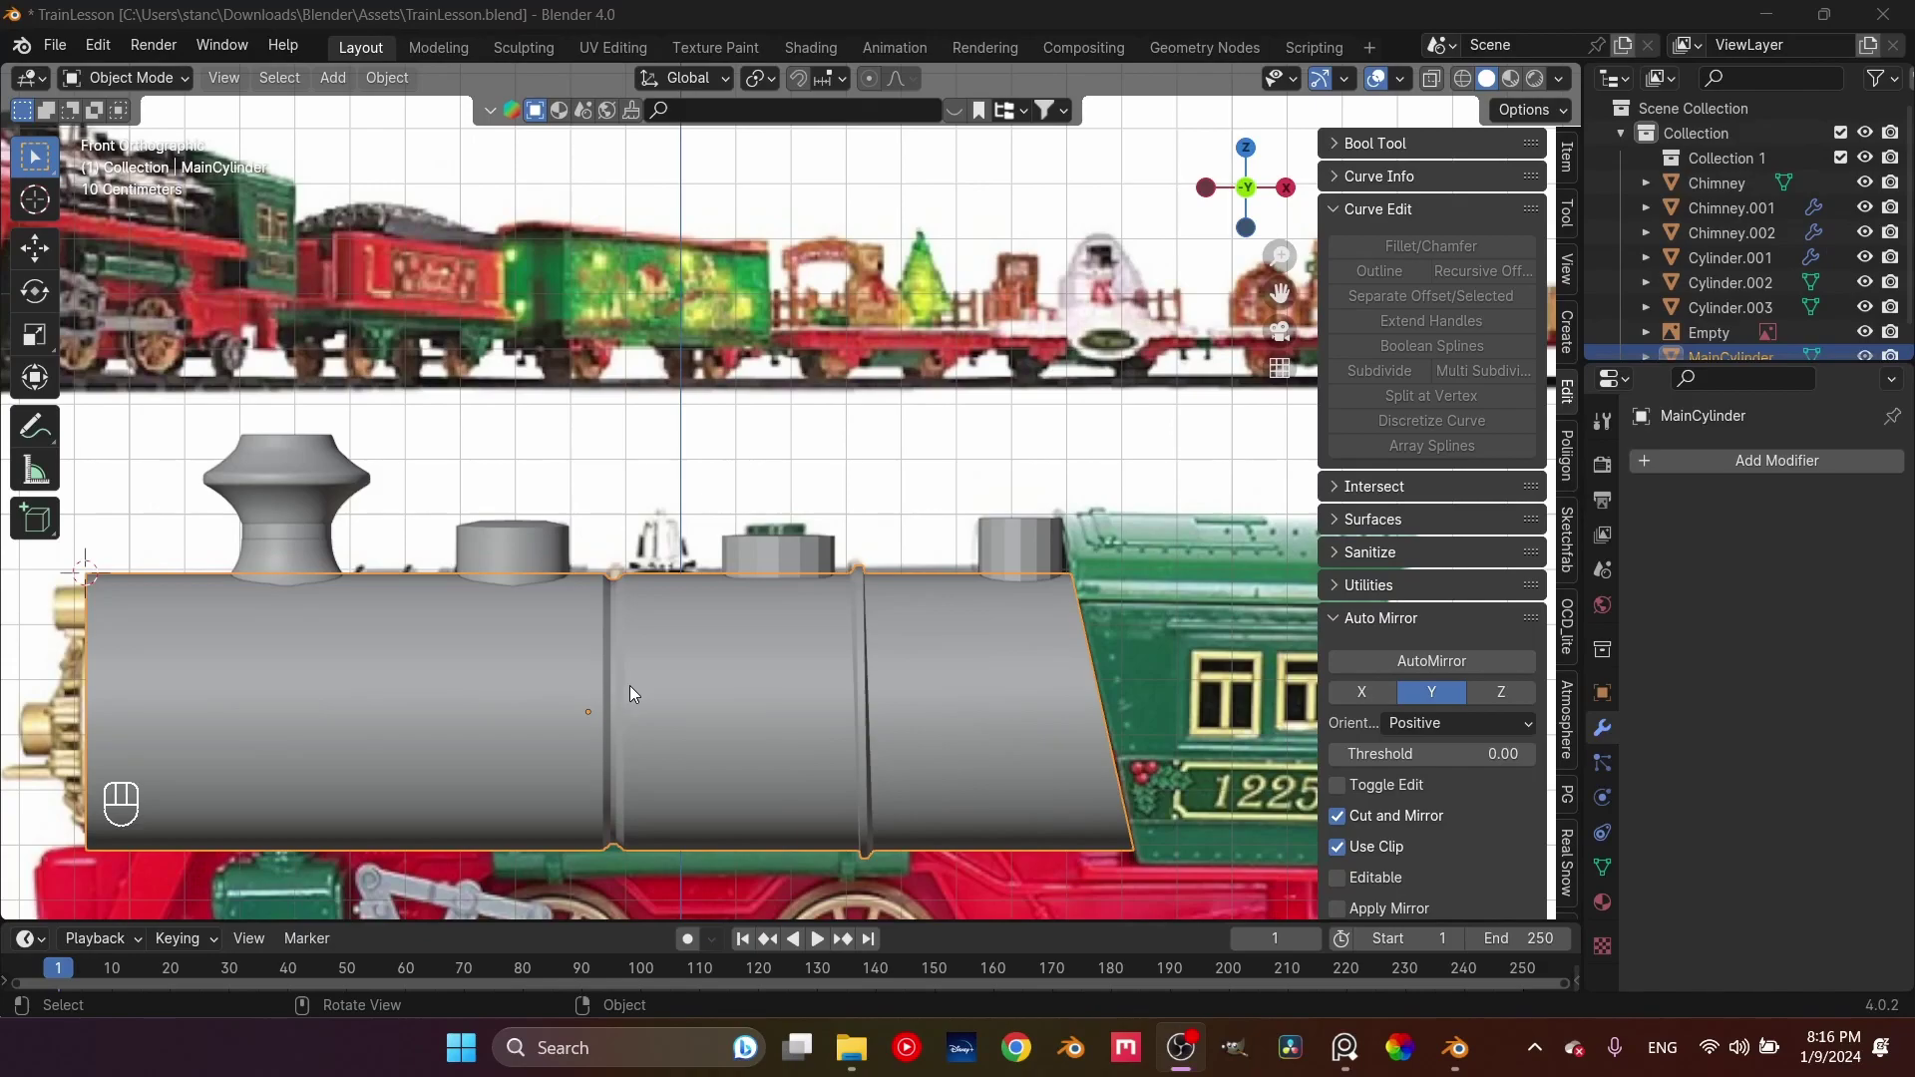
Switch to the reference image board and examine the chimneys and boiler-top domes in the steam locomotive pictures
left_click(1345, 1047)
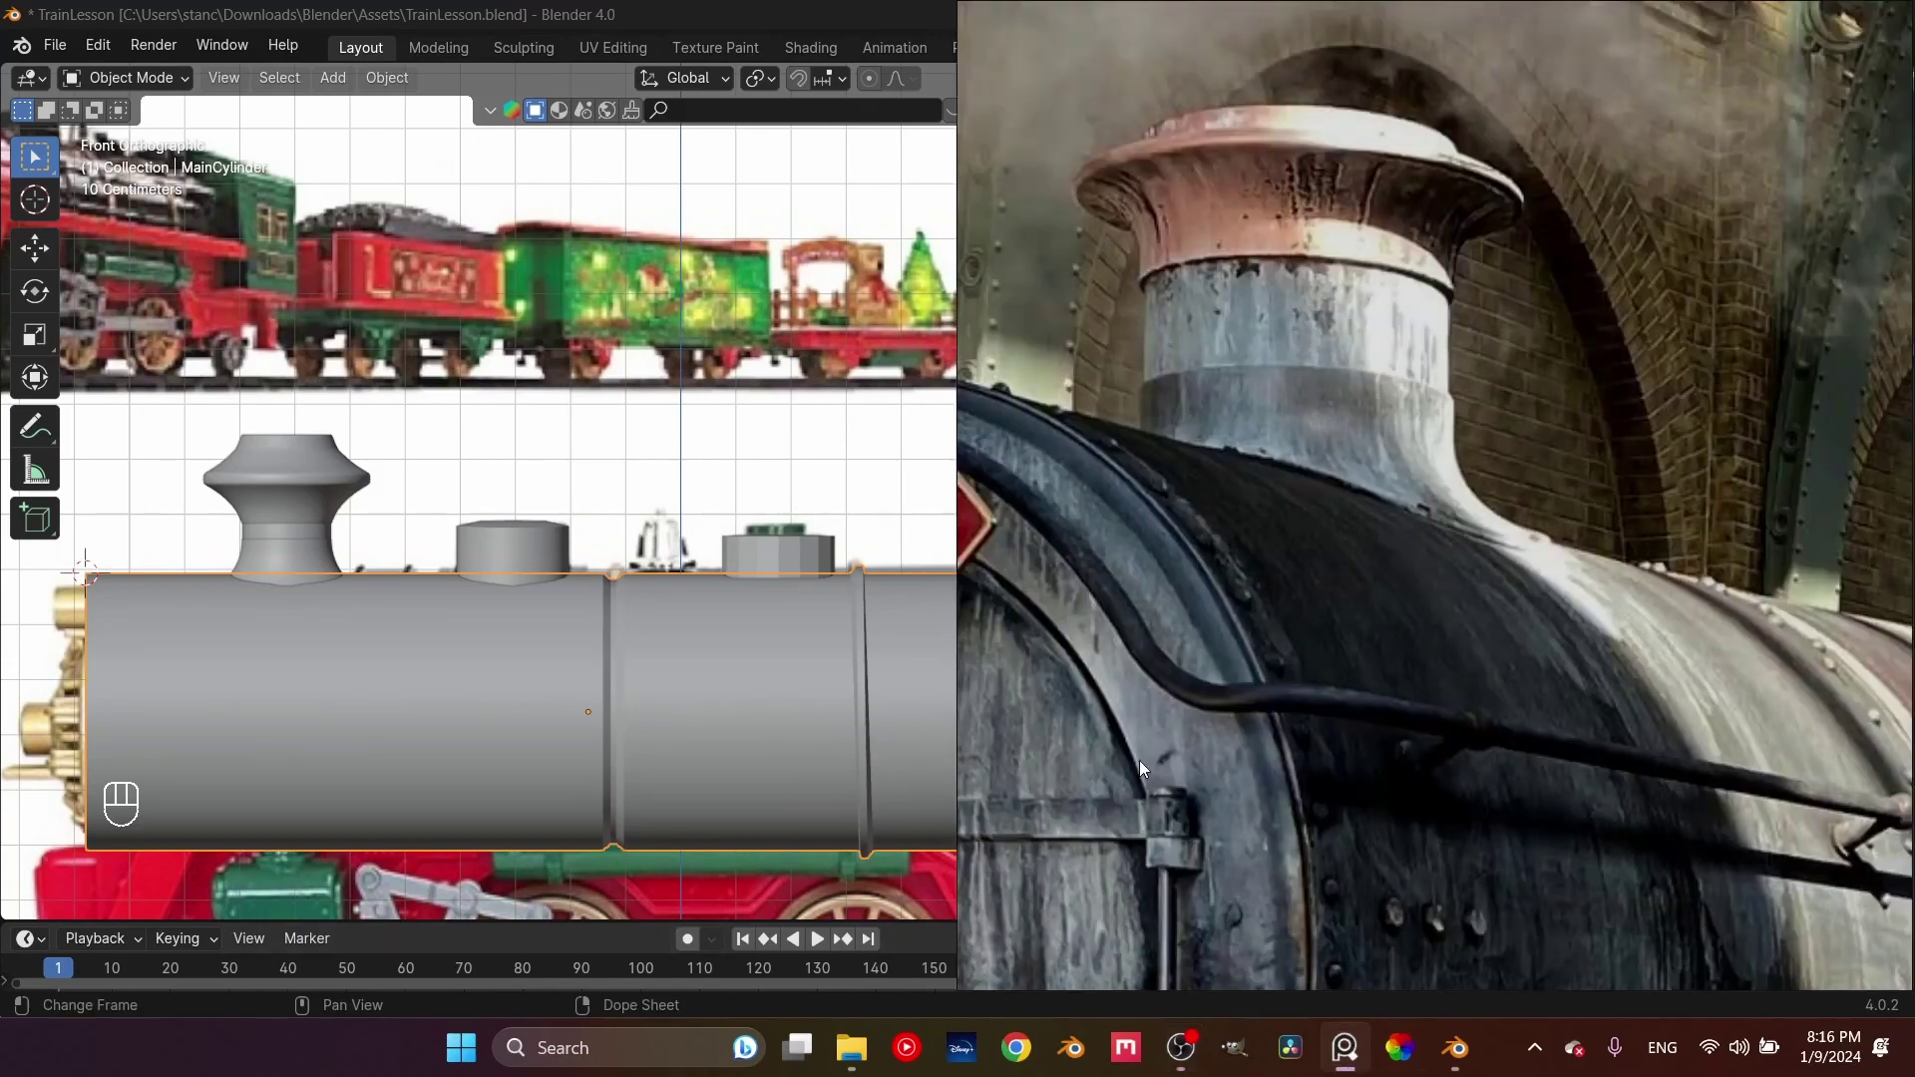
scroll(1139, 760, "down", 5)
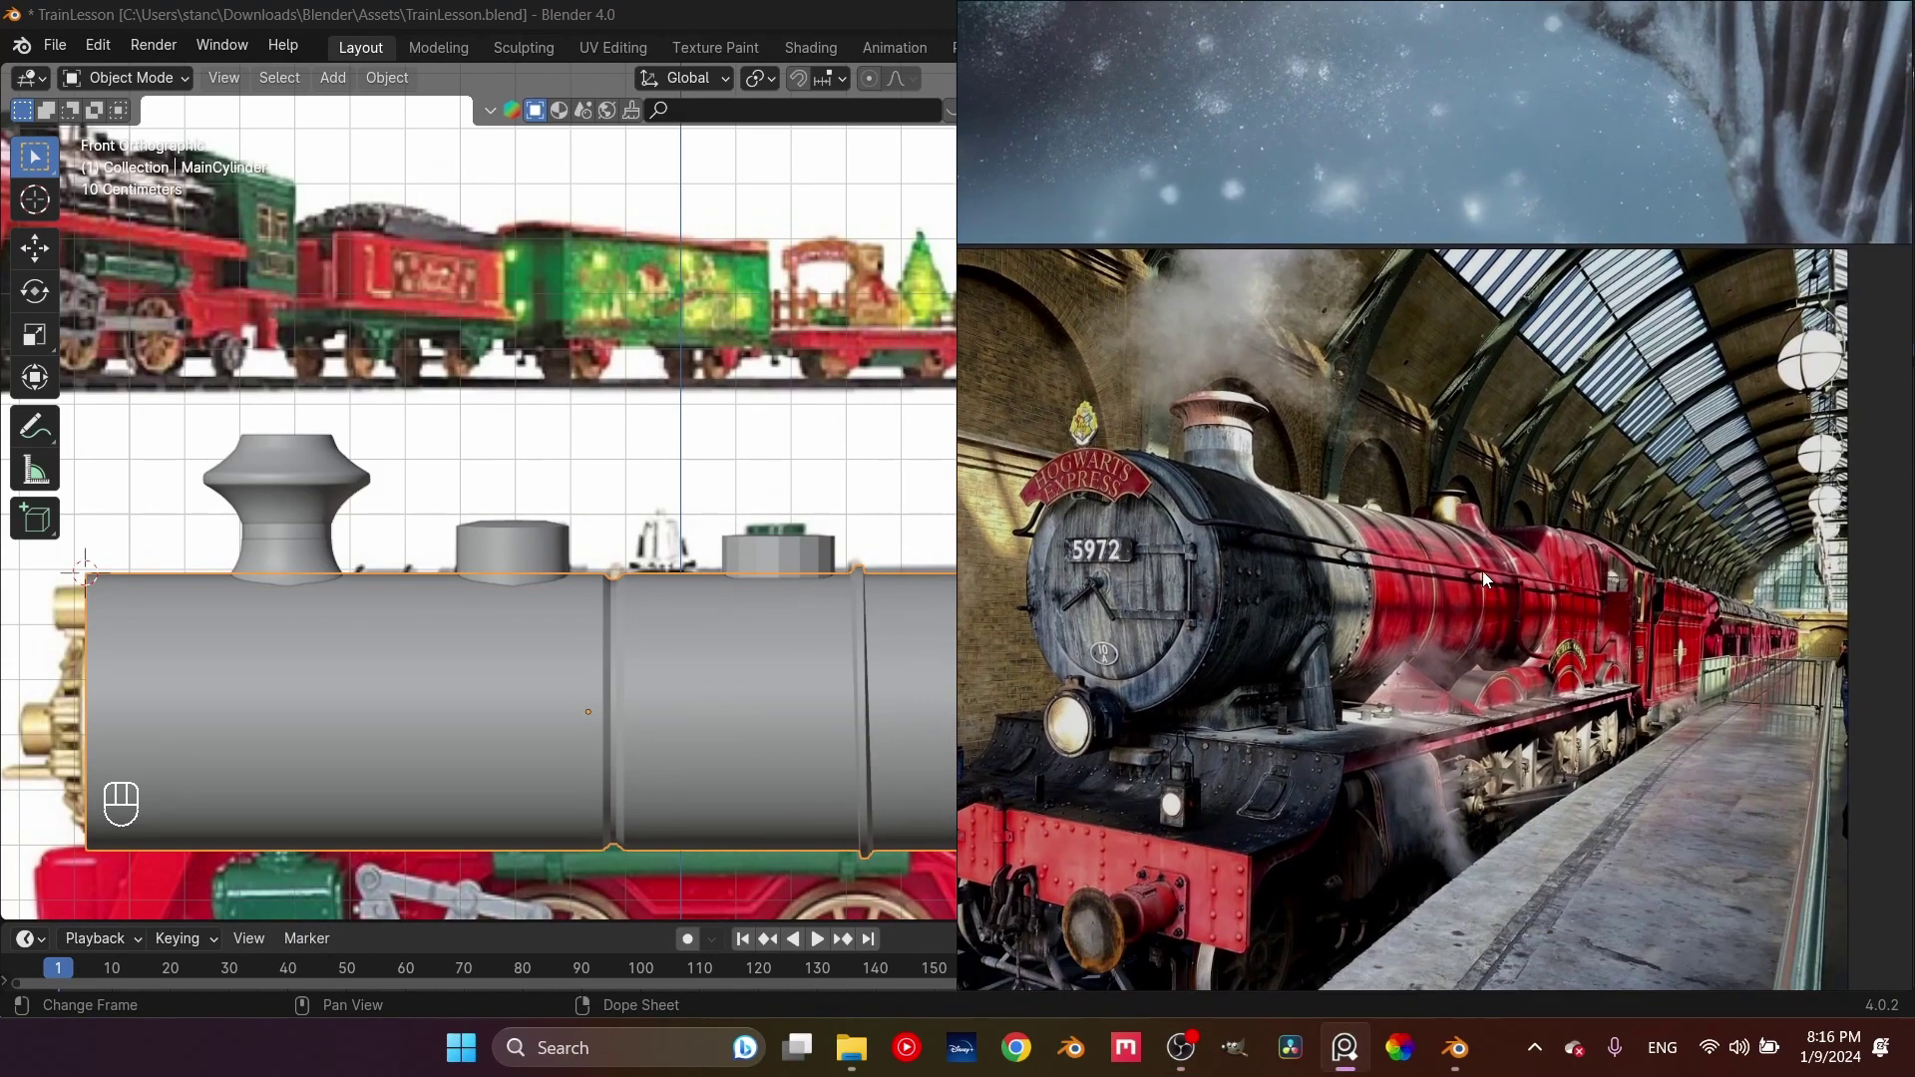
scroll(1483, 571, "down", 3)
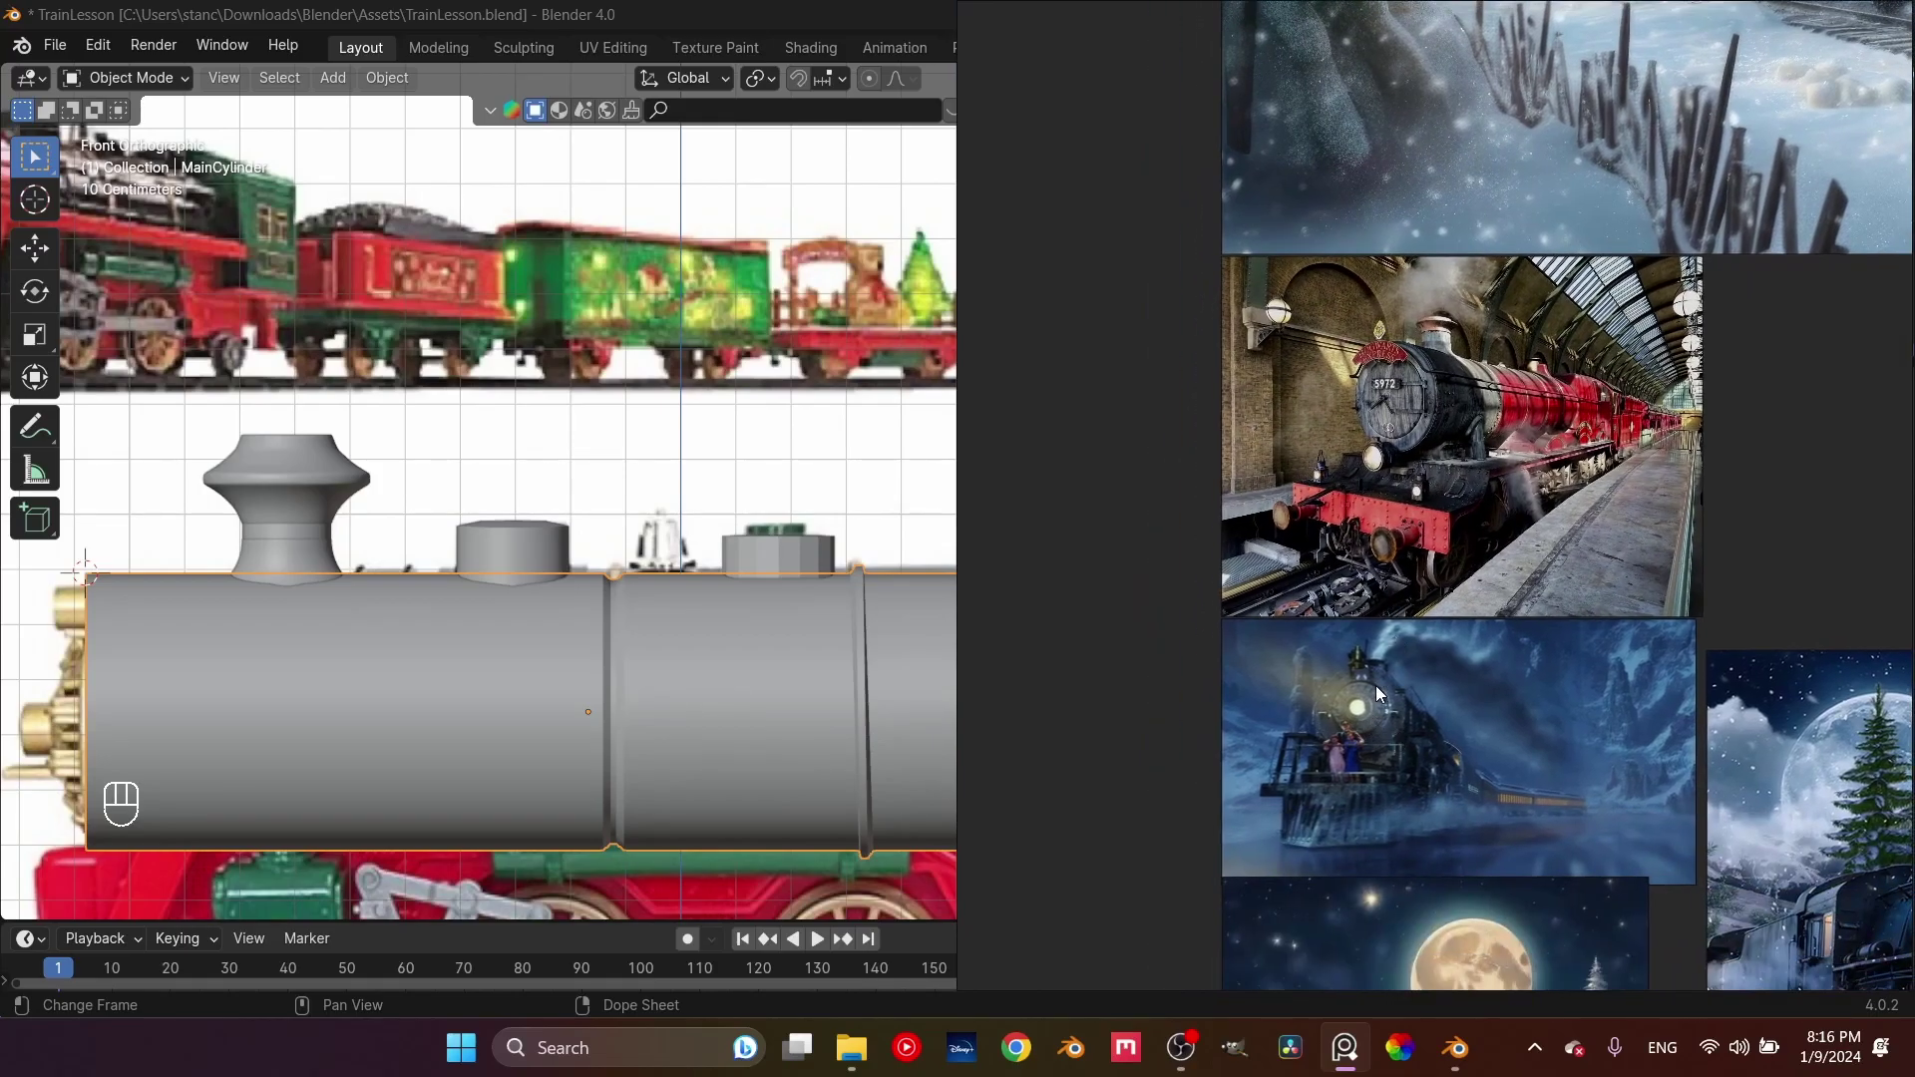
scroll(1357, 708, "up", 4)
scroll(1349, 718, "down", 4)
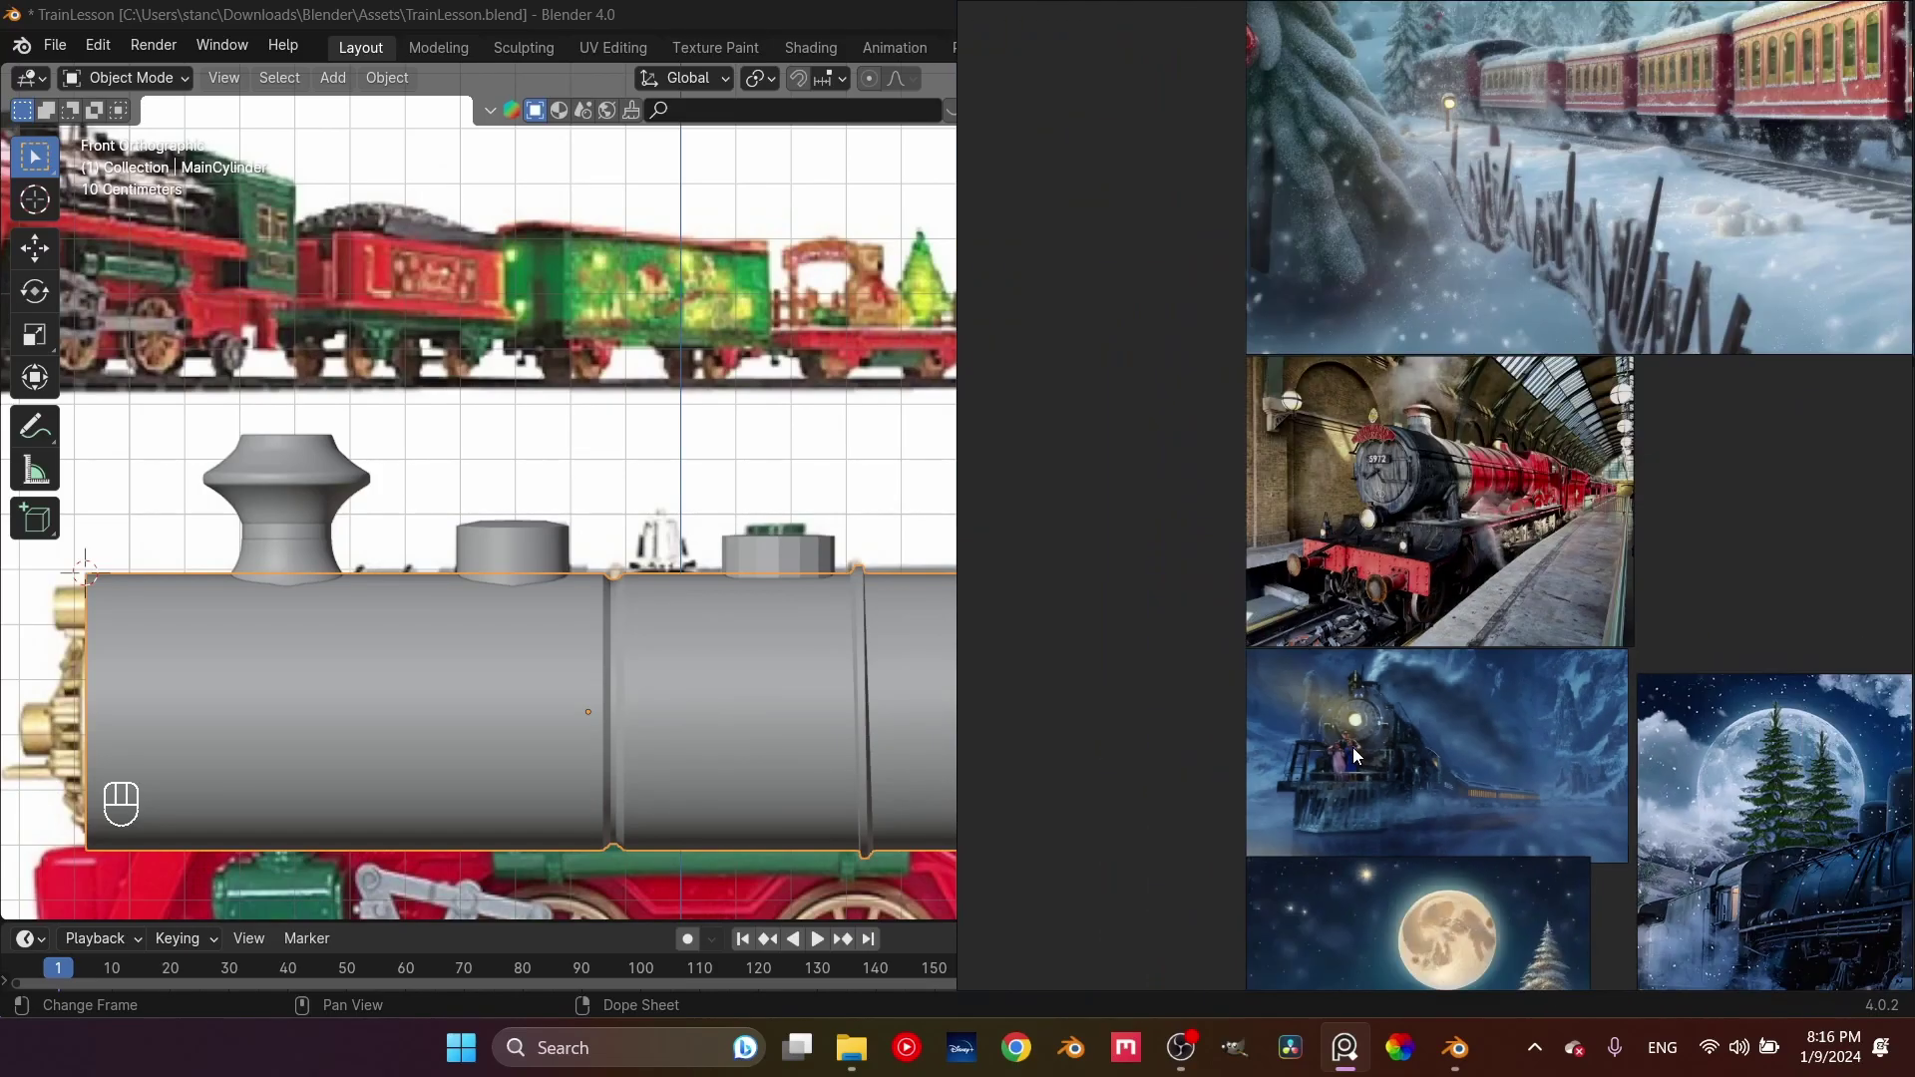
scroll(1353, 746, "up", 5)
scroll(1193, 668, "down", 2)
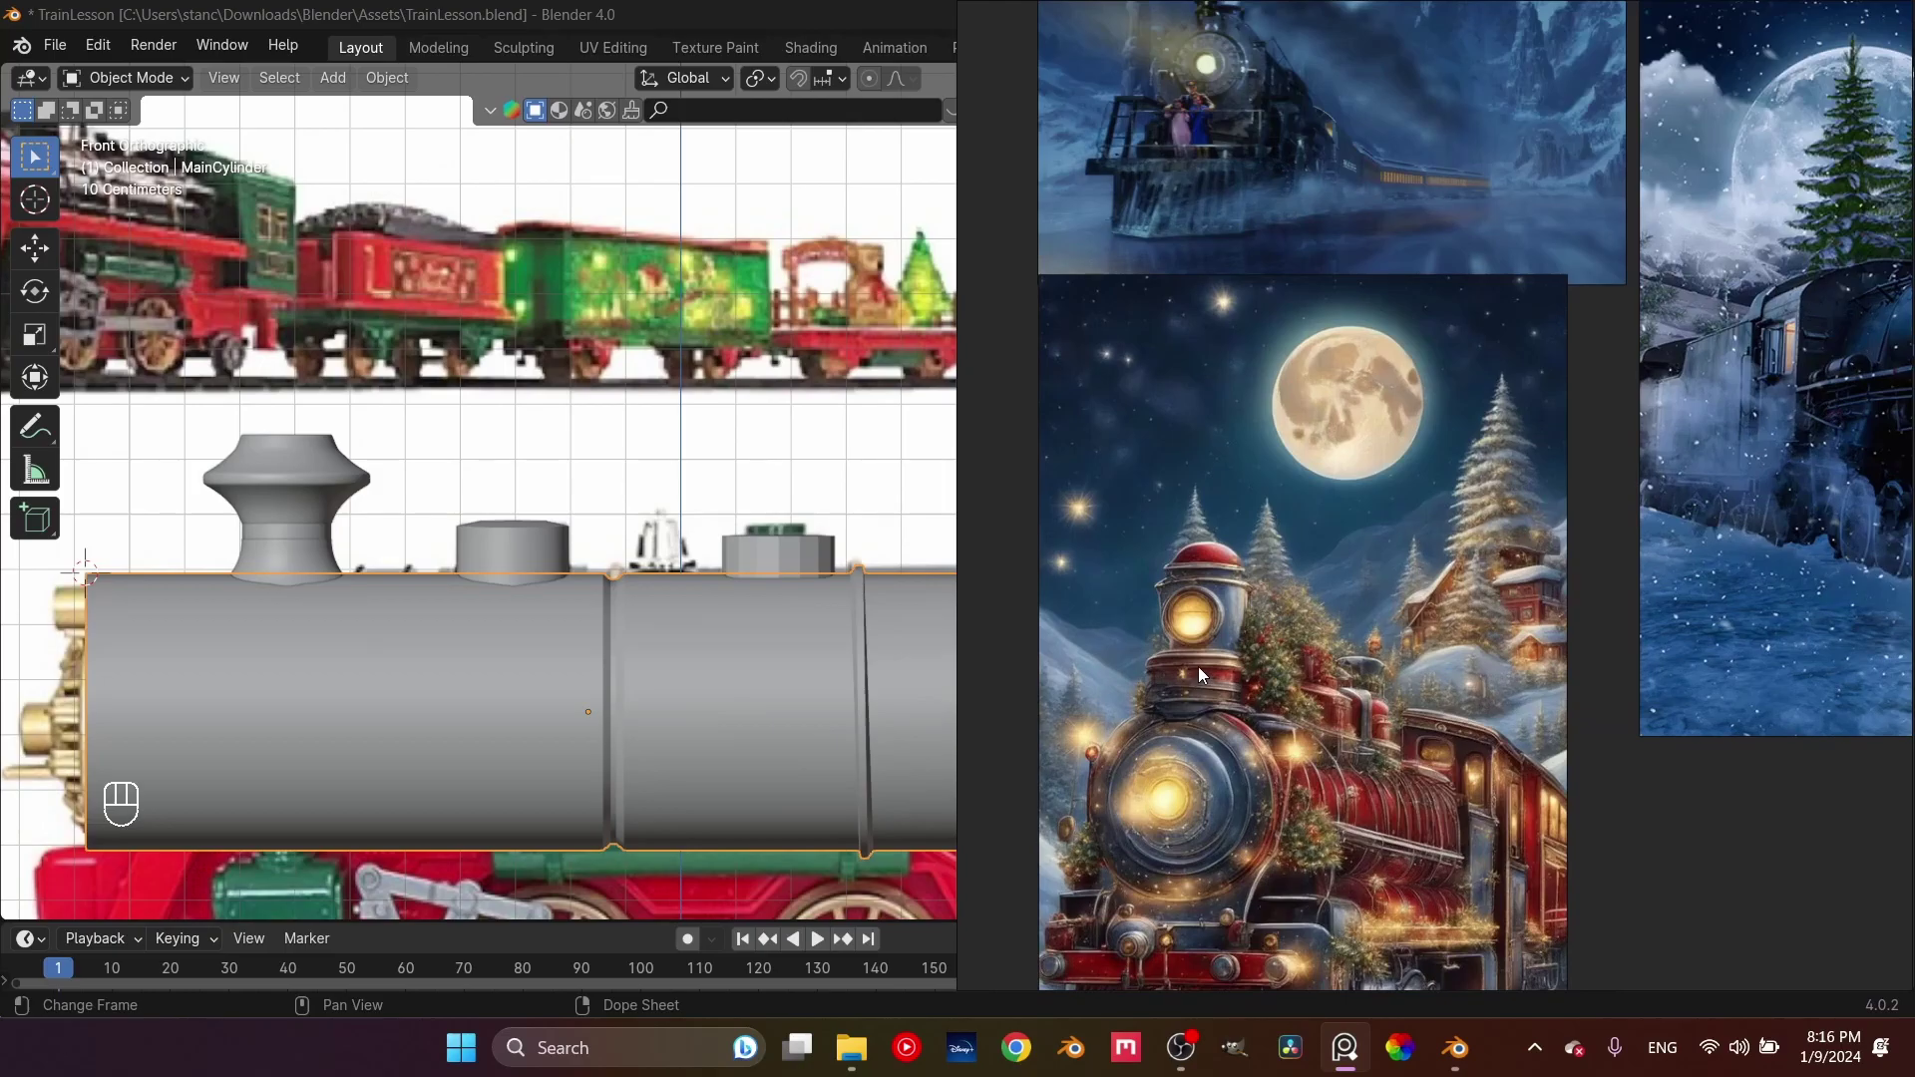
scroll(1199, 667, "down", 3)
scroll(1447, 549, "up", 1)
scroll(1366, 504, "up", 5)
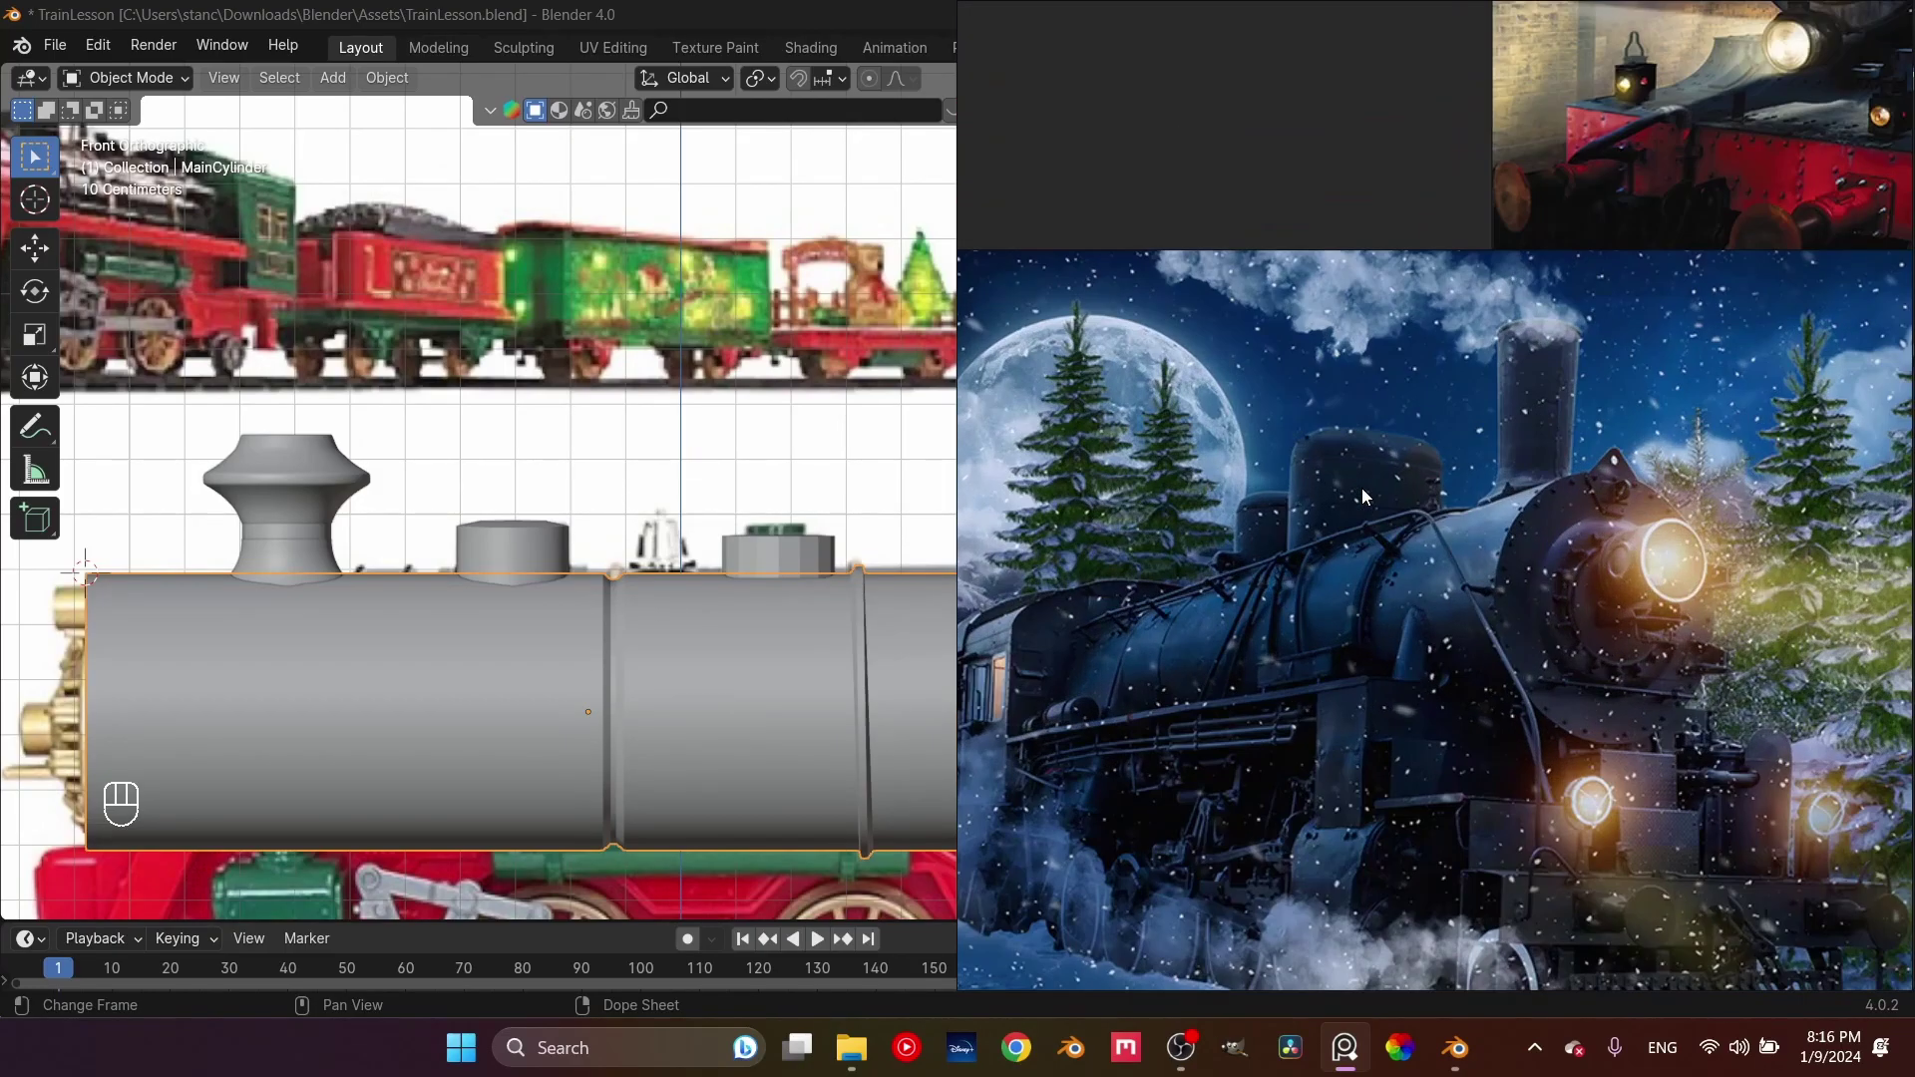
scroll(1361, 487, "down", 4)
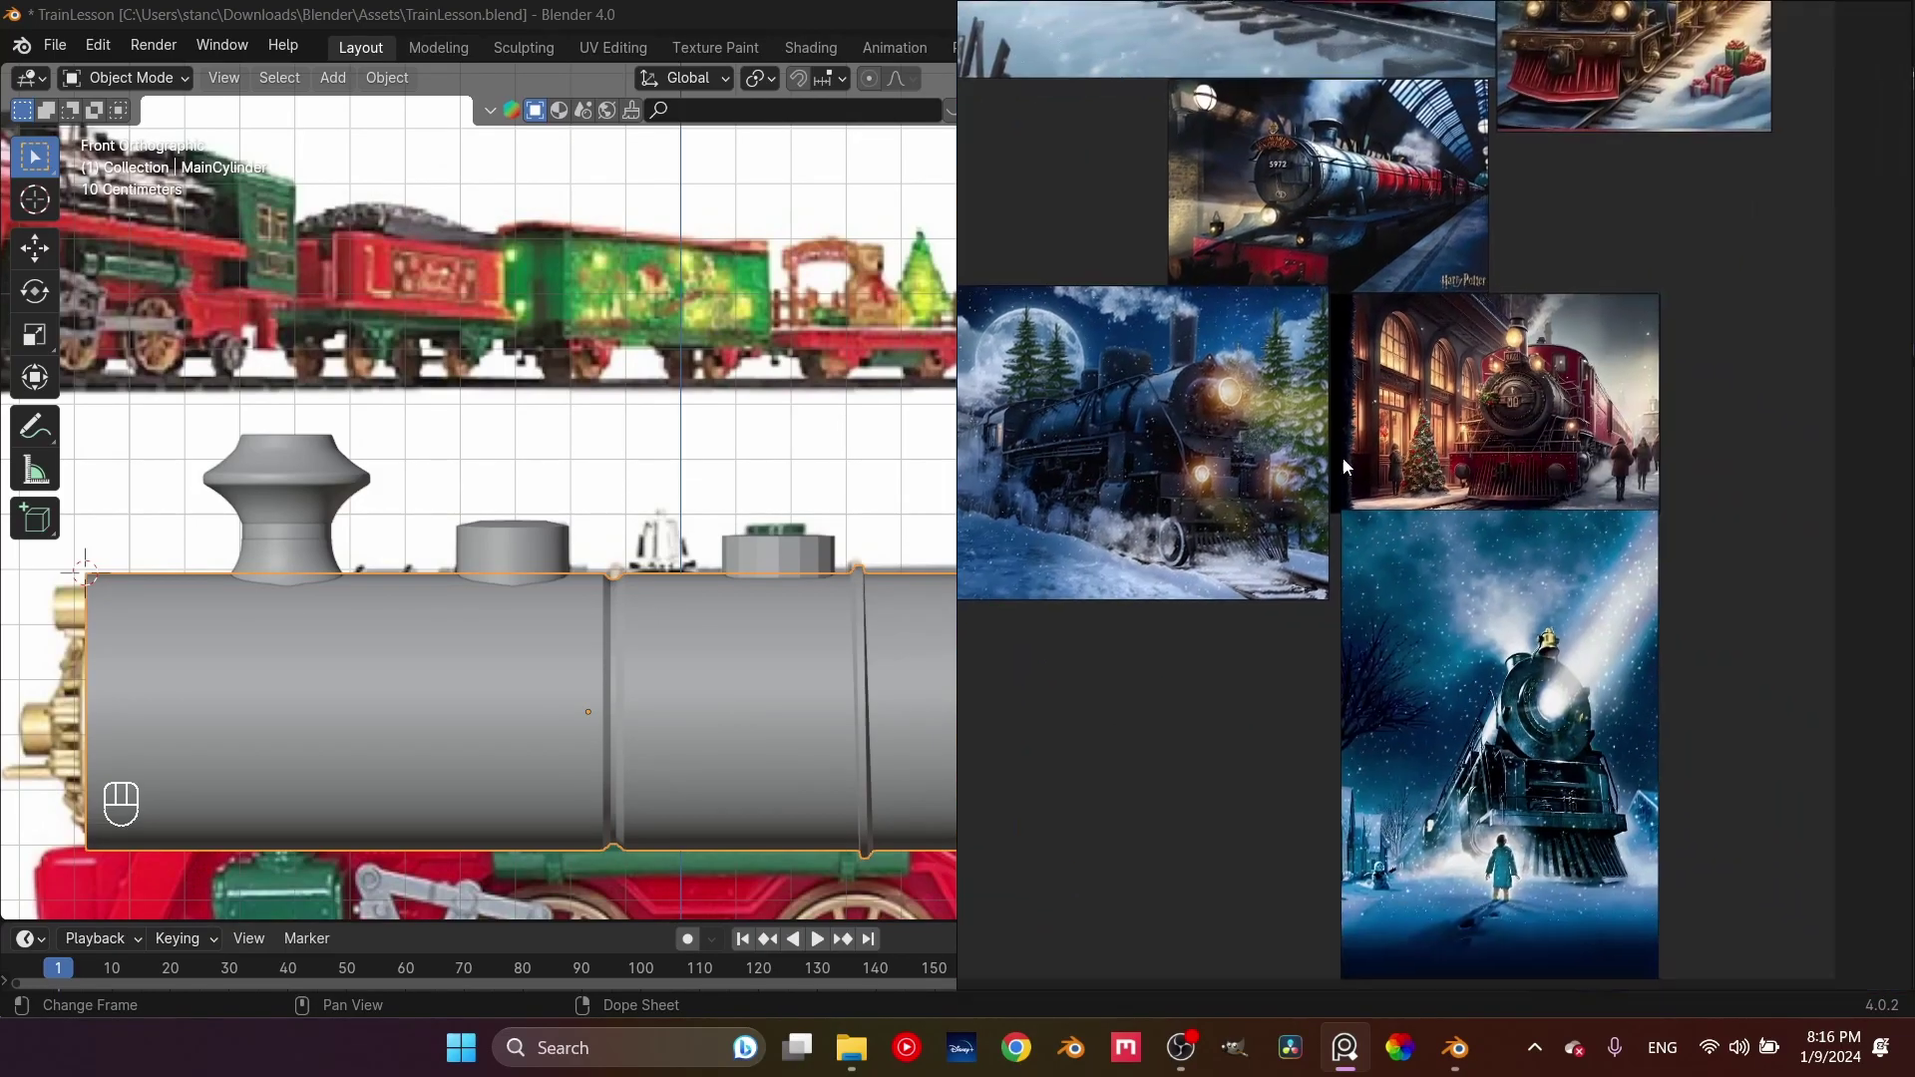
scroll(1357, 566, "up", 4)
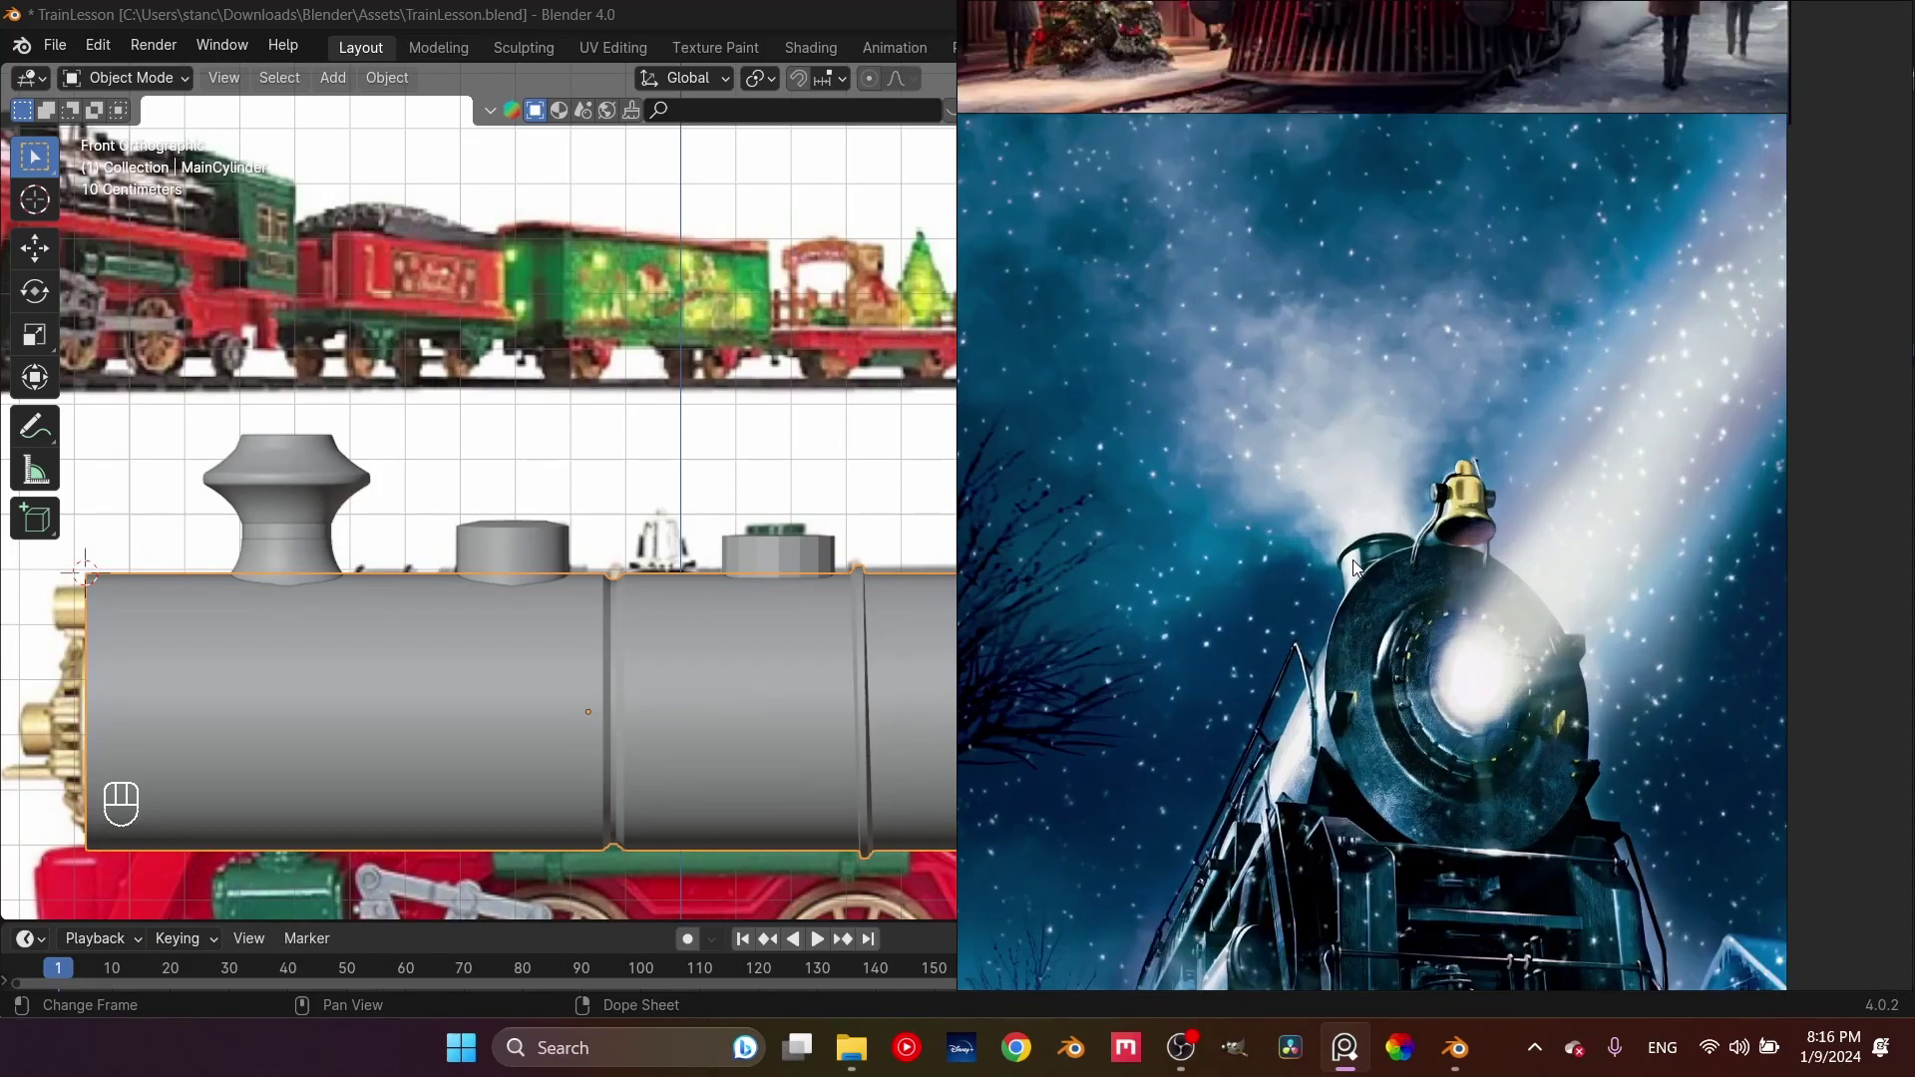
scroll(1354, 567, "down", 4)
scroll(1345, 573, "down", 5)
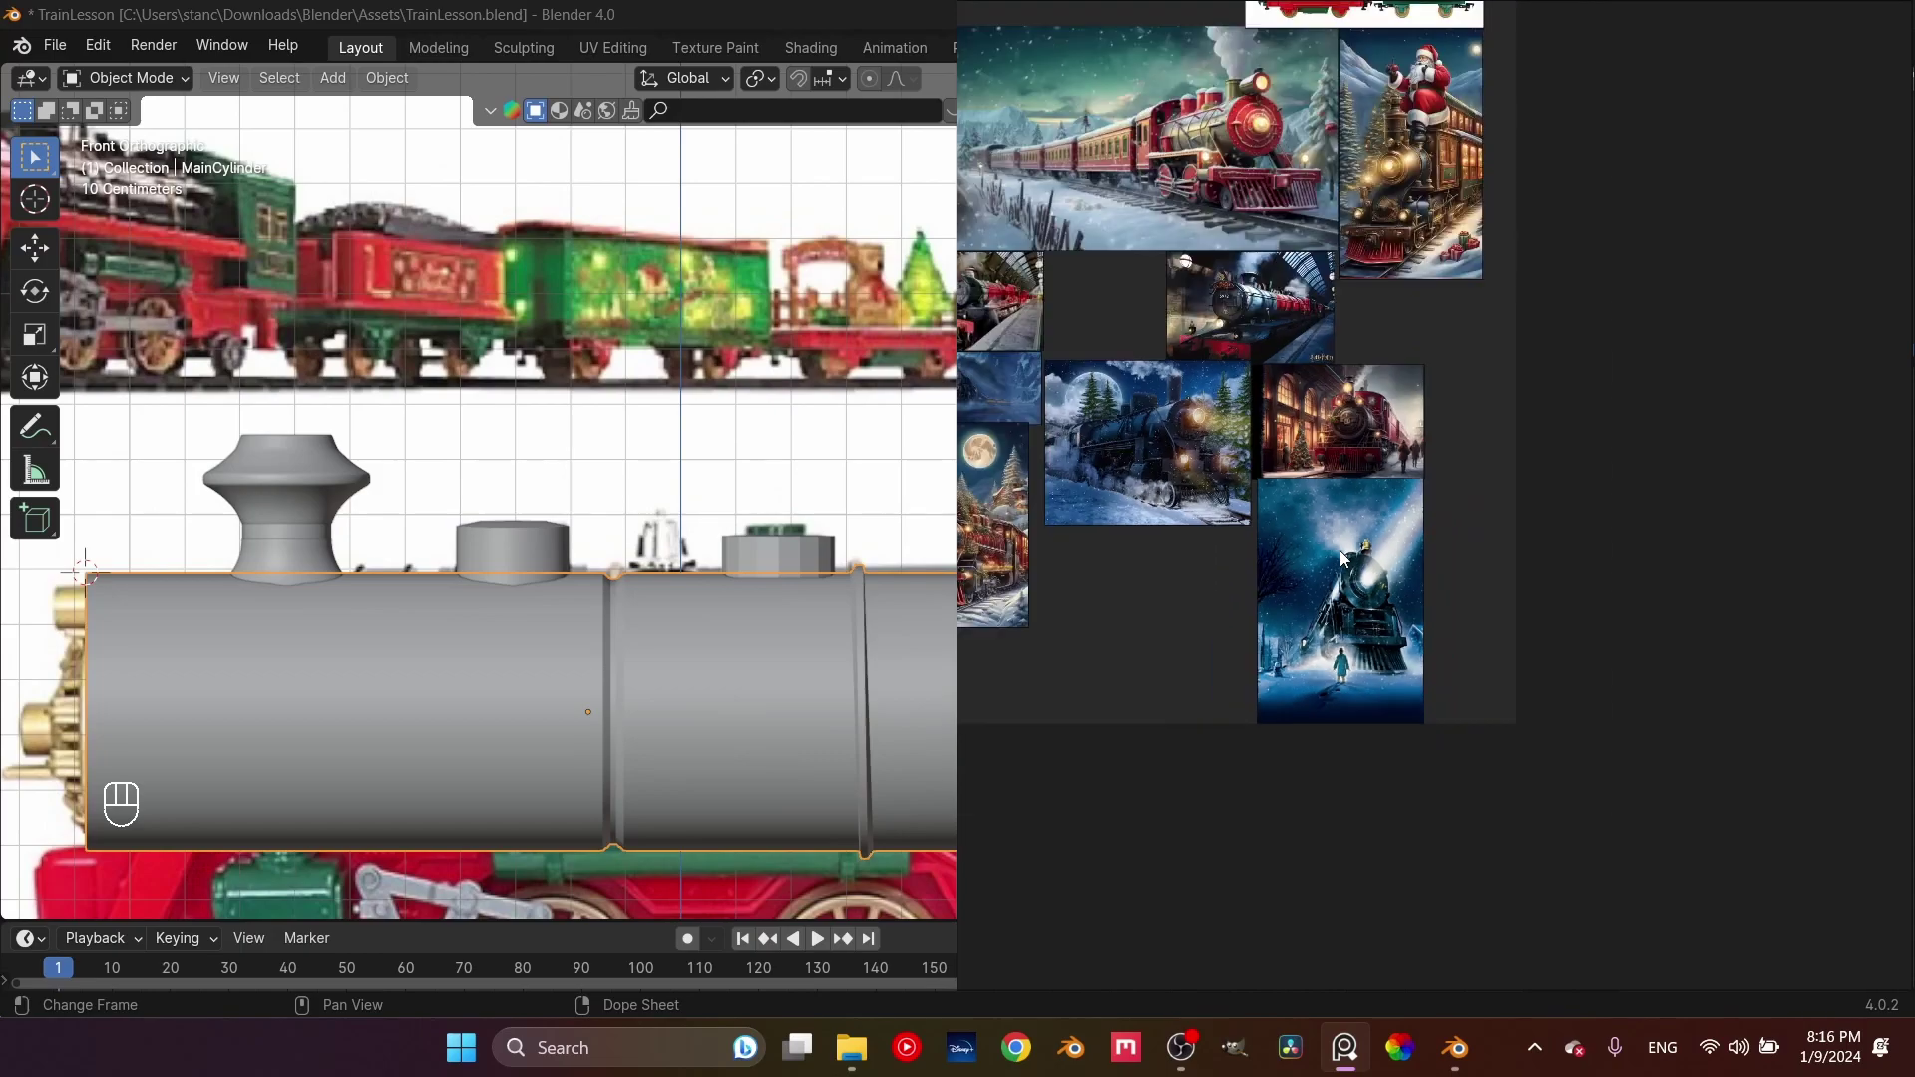
Examine the toy train sheet, the Santa locomotive and the boiler domes of the snowy red locomotive on the reference board
scroll(1337, 443, "up", 5)
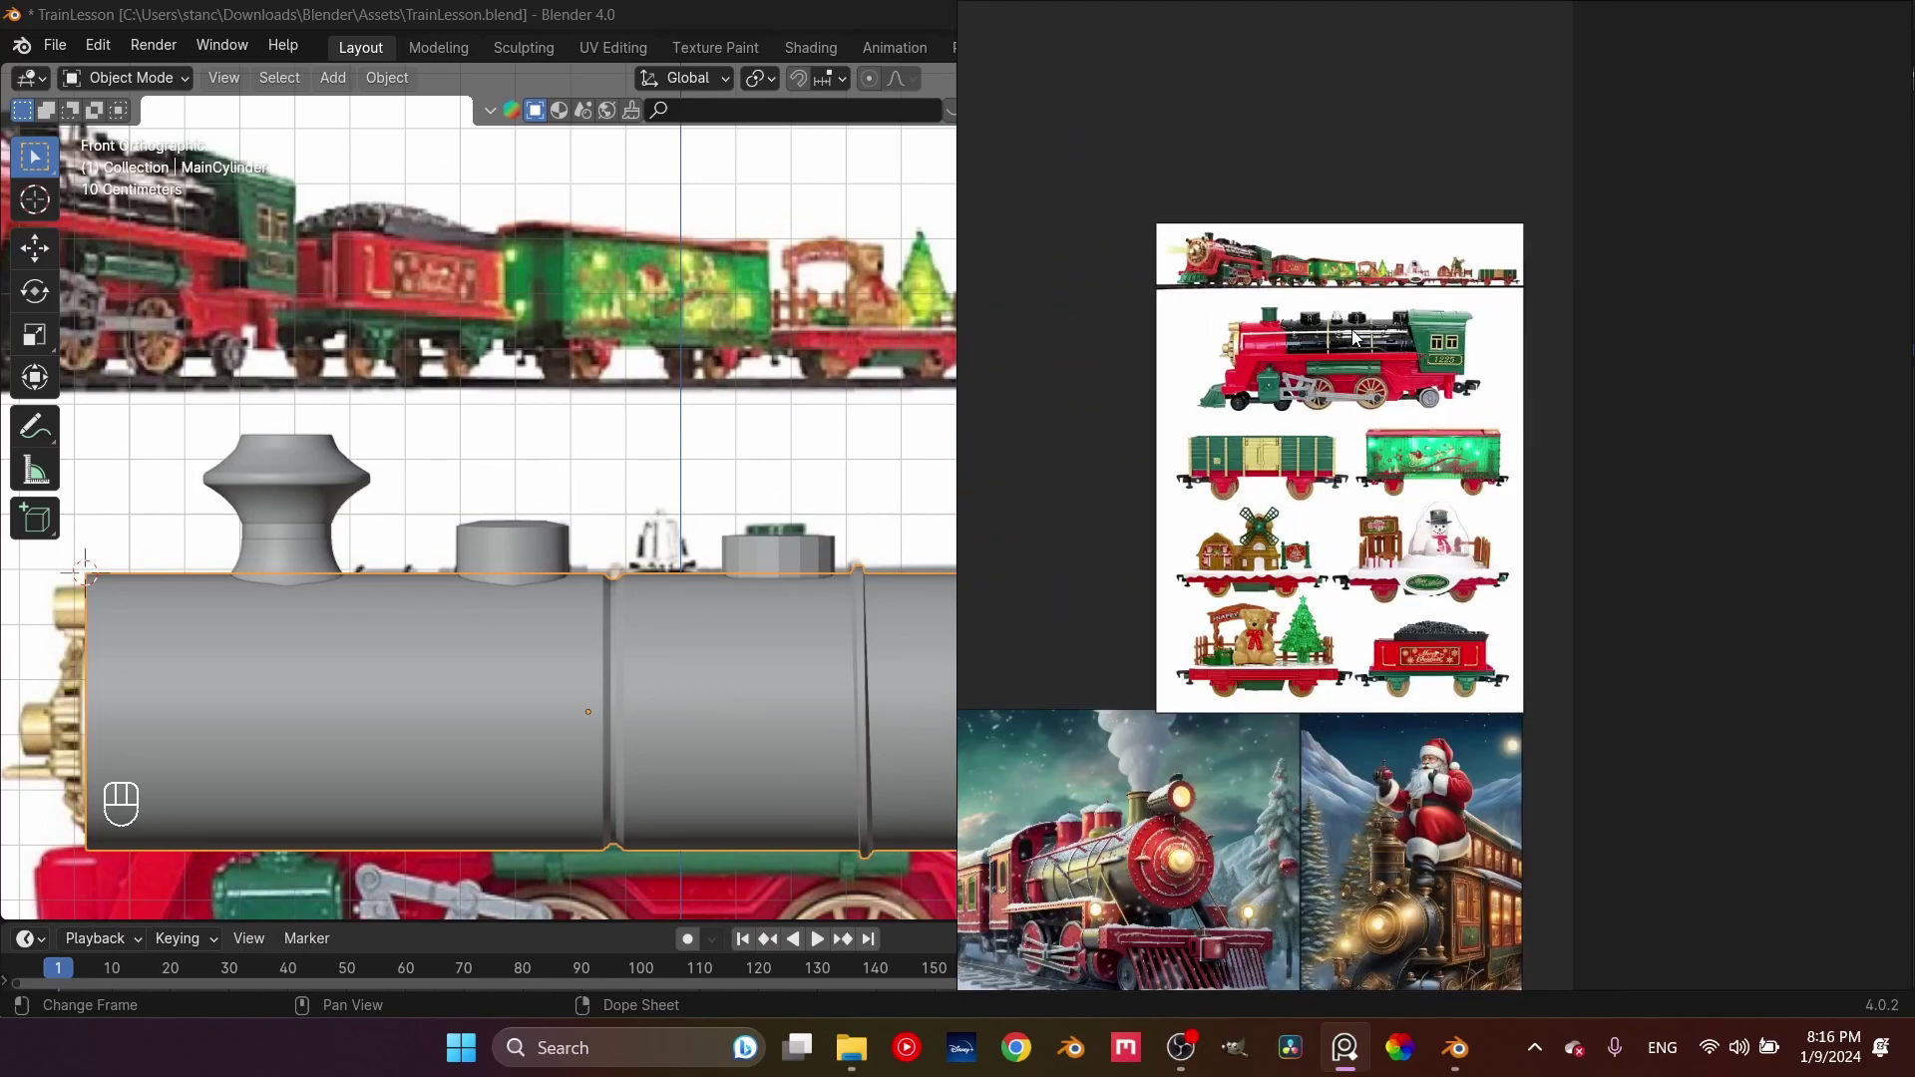
scroll(1343, 377, "down", 3)
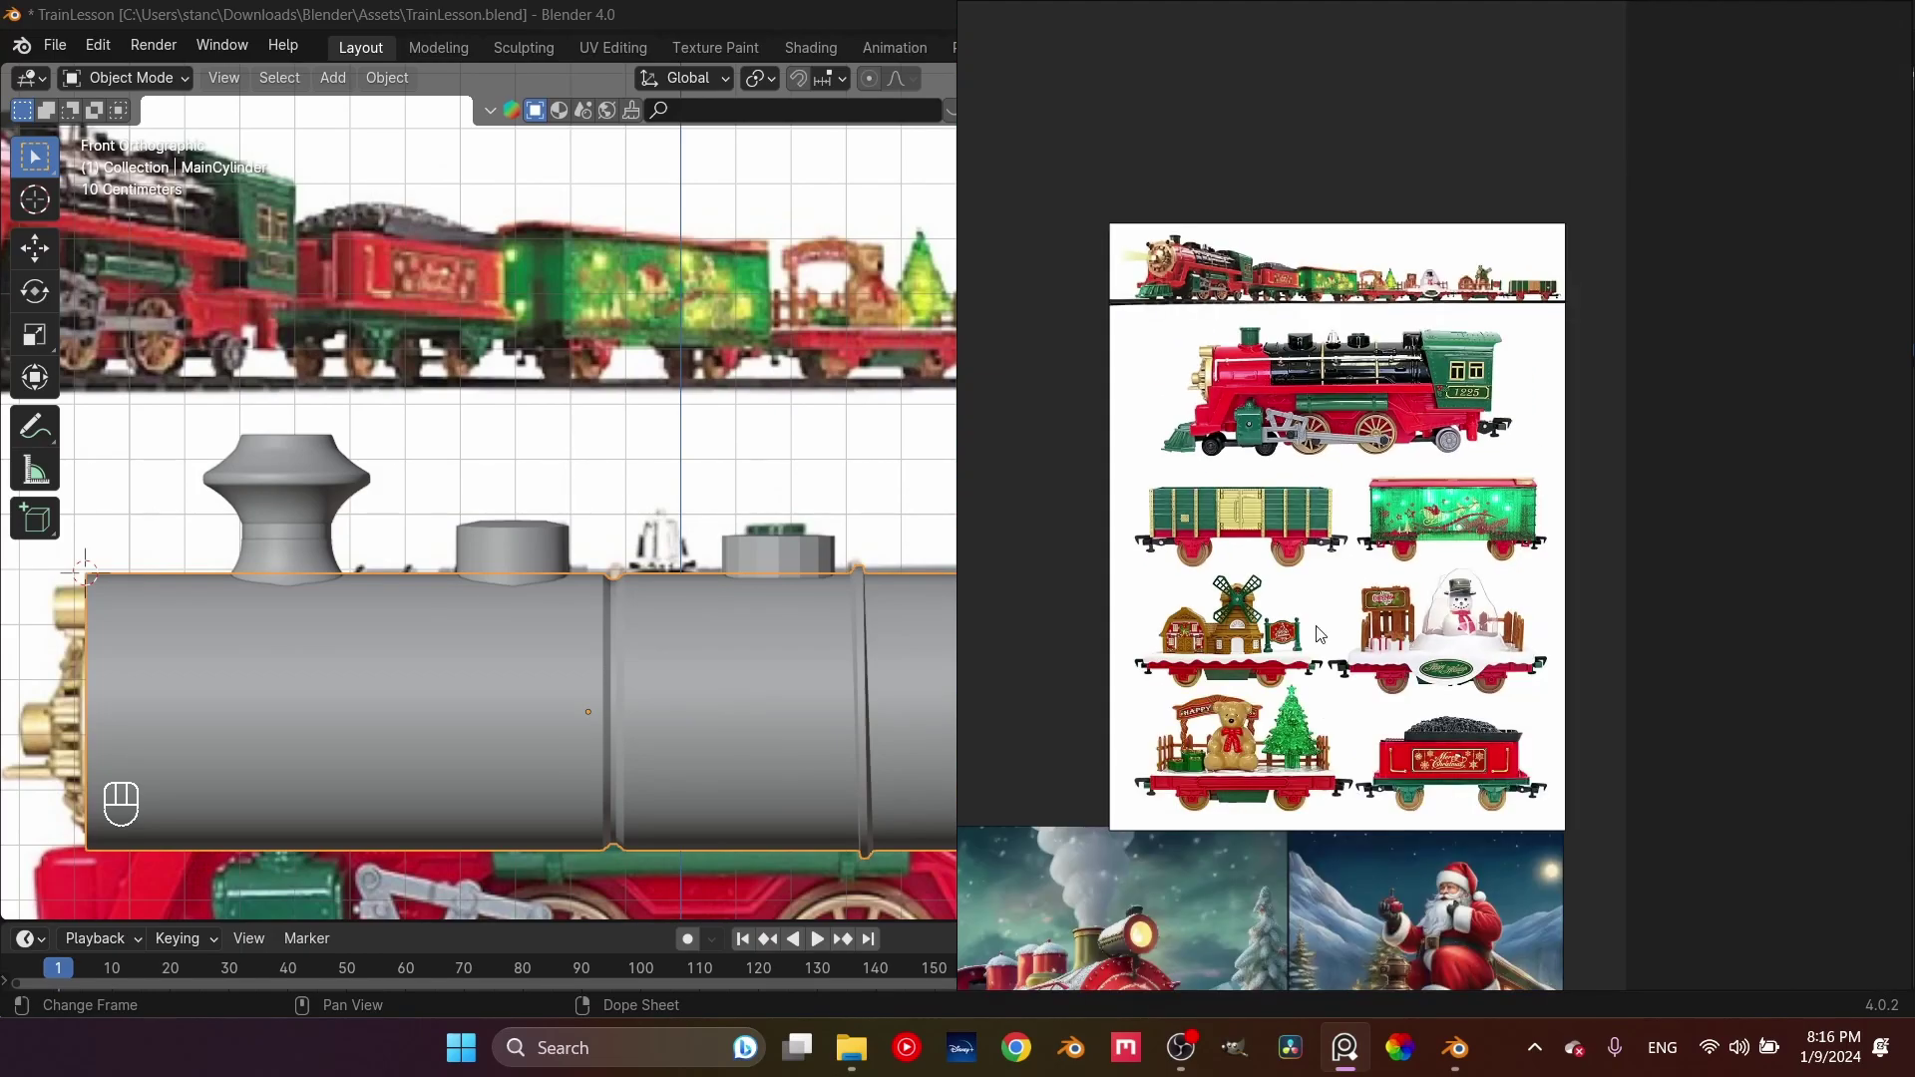
scroll(1438, 711, "up", 2)
scroll(1439, 711, "up", 1)
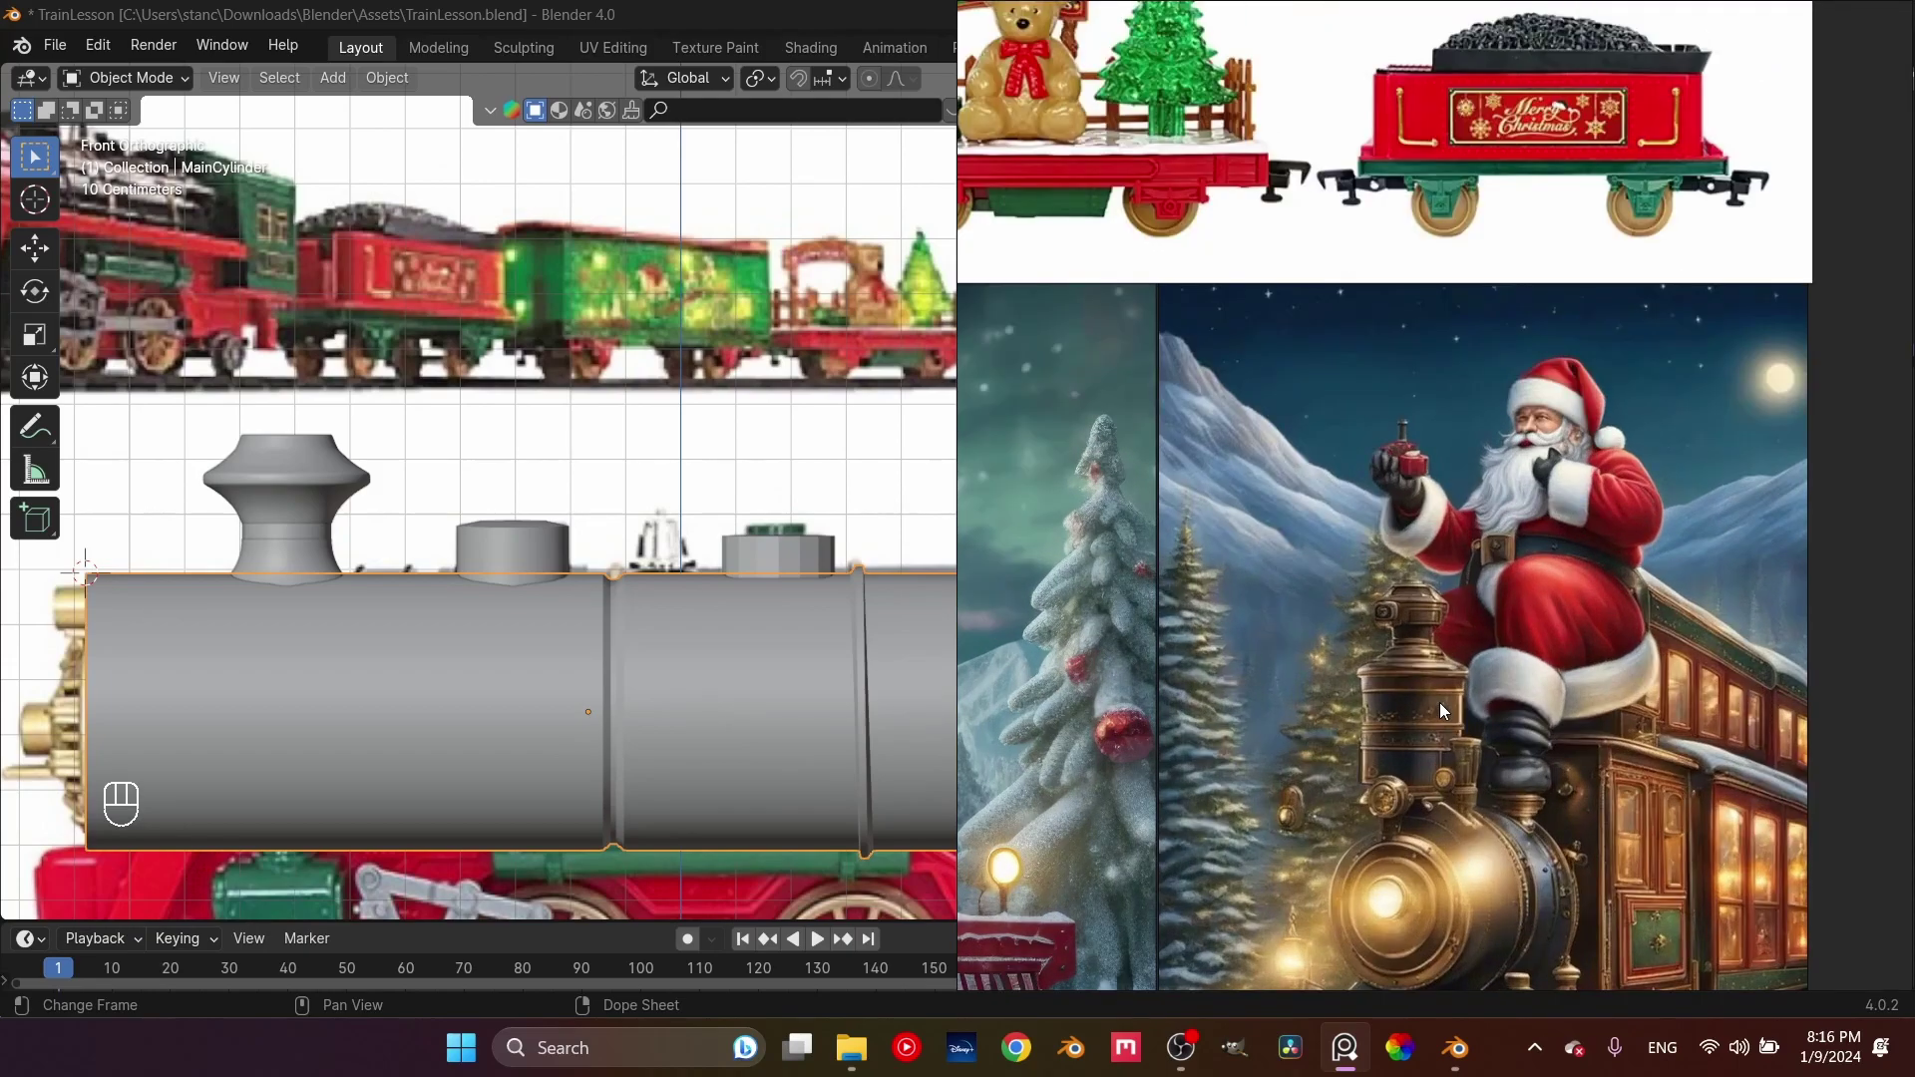
scroll(1435, 661, "down", 3)
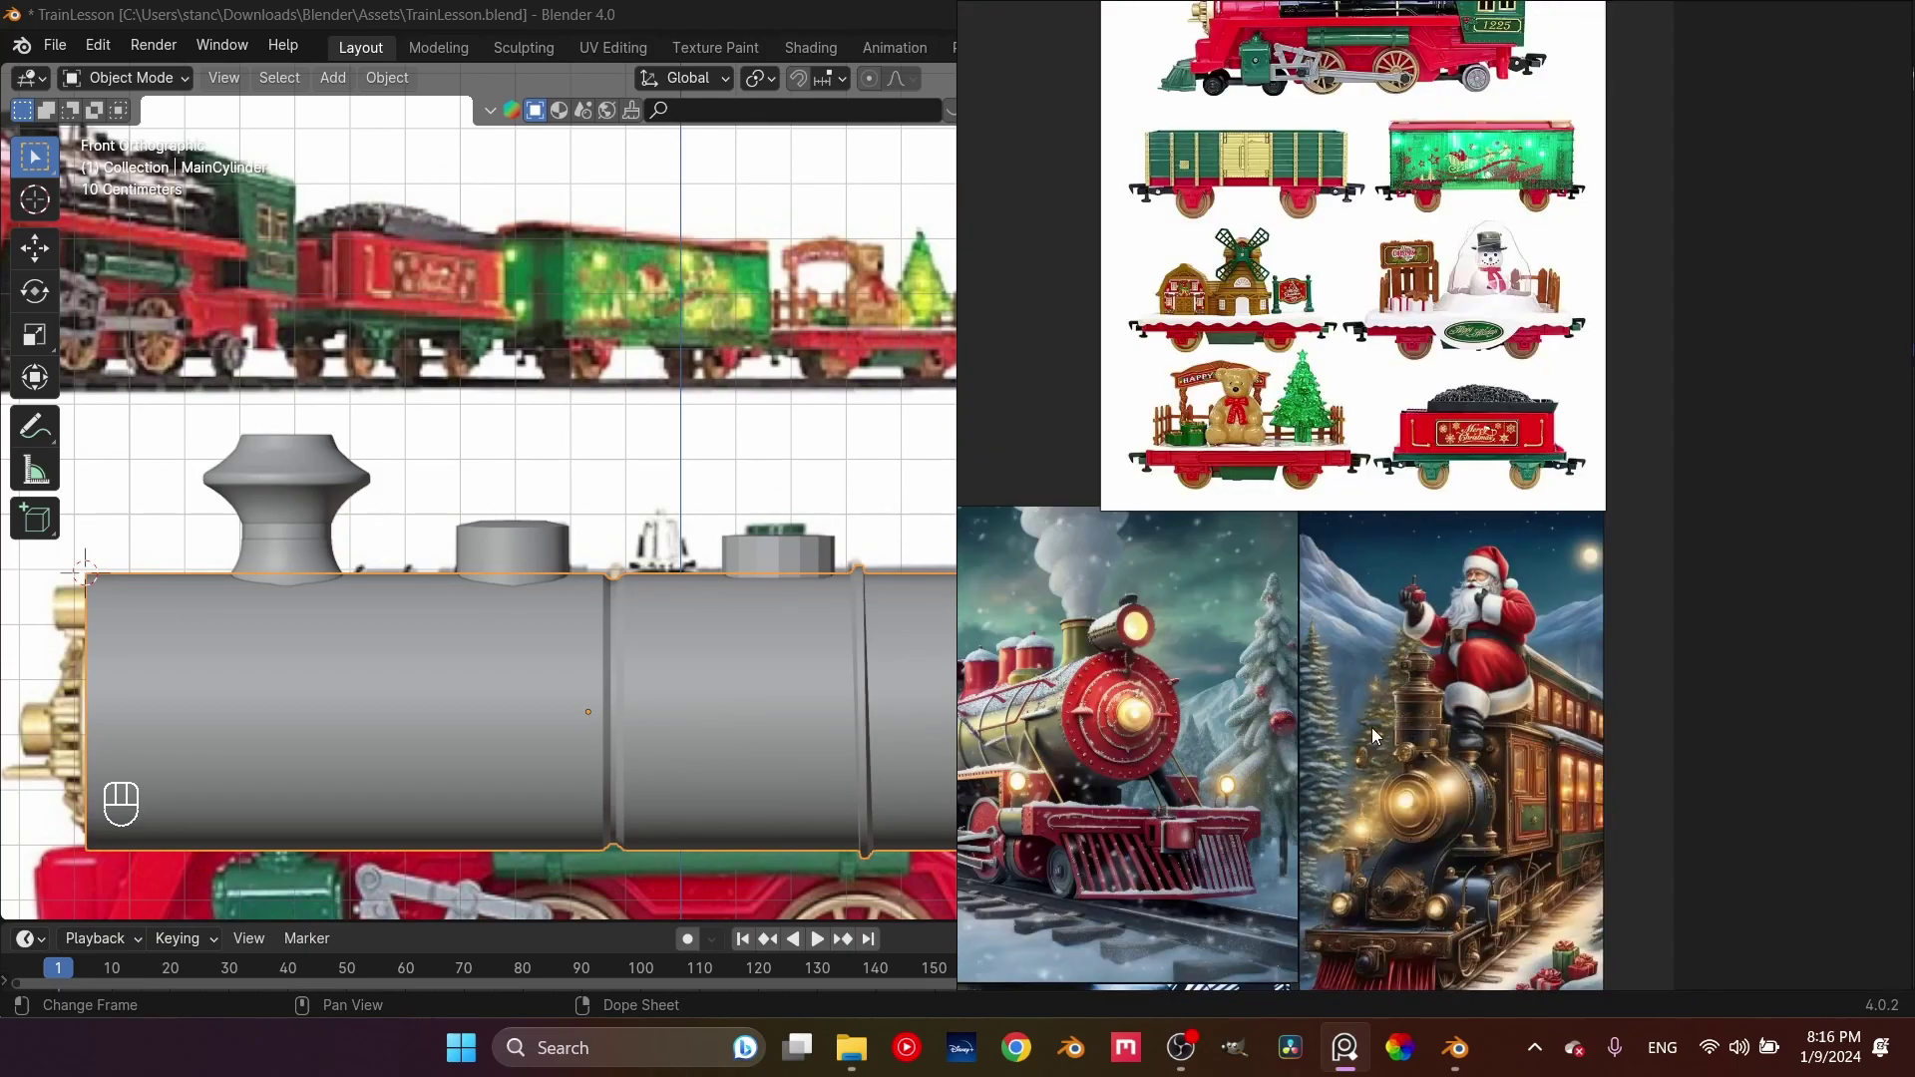
left_click_drag(1372, 727, 1528, 667)
scroll(1510, 571, "up", 2)
scroll(1429, 590, "up", 3)
scroll(1446, 531, "up", 3)
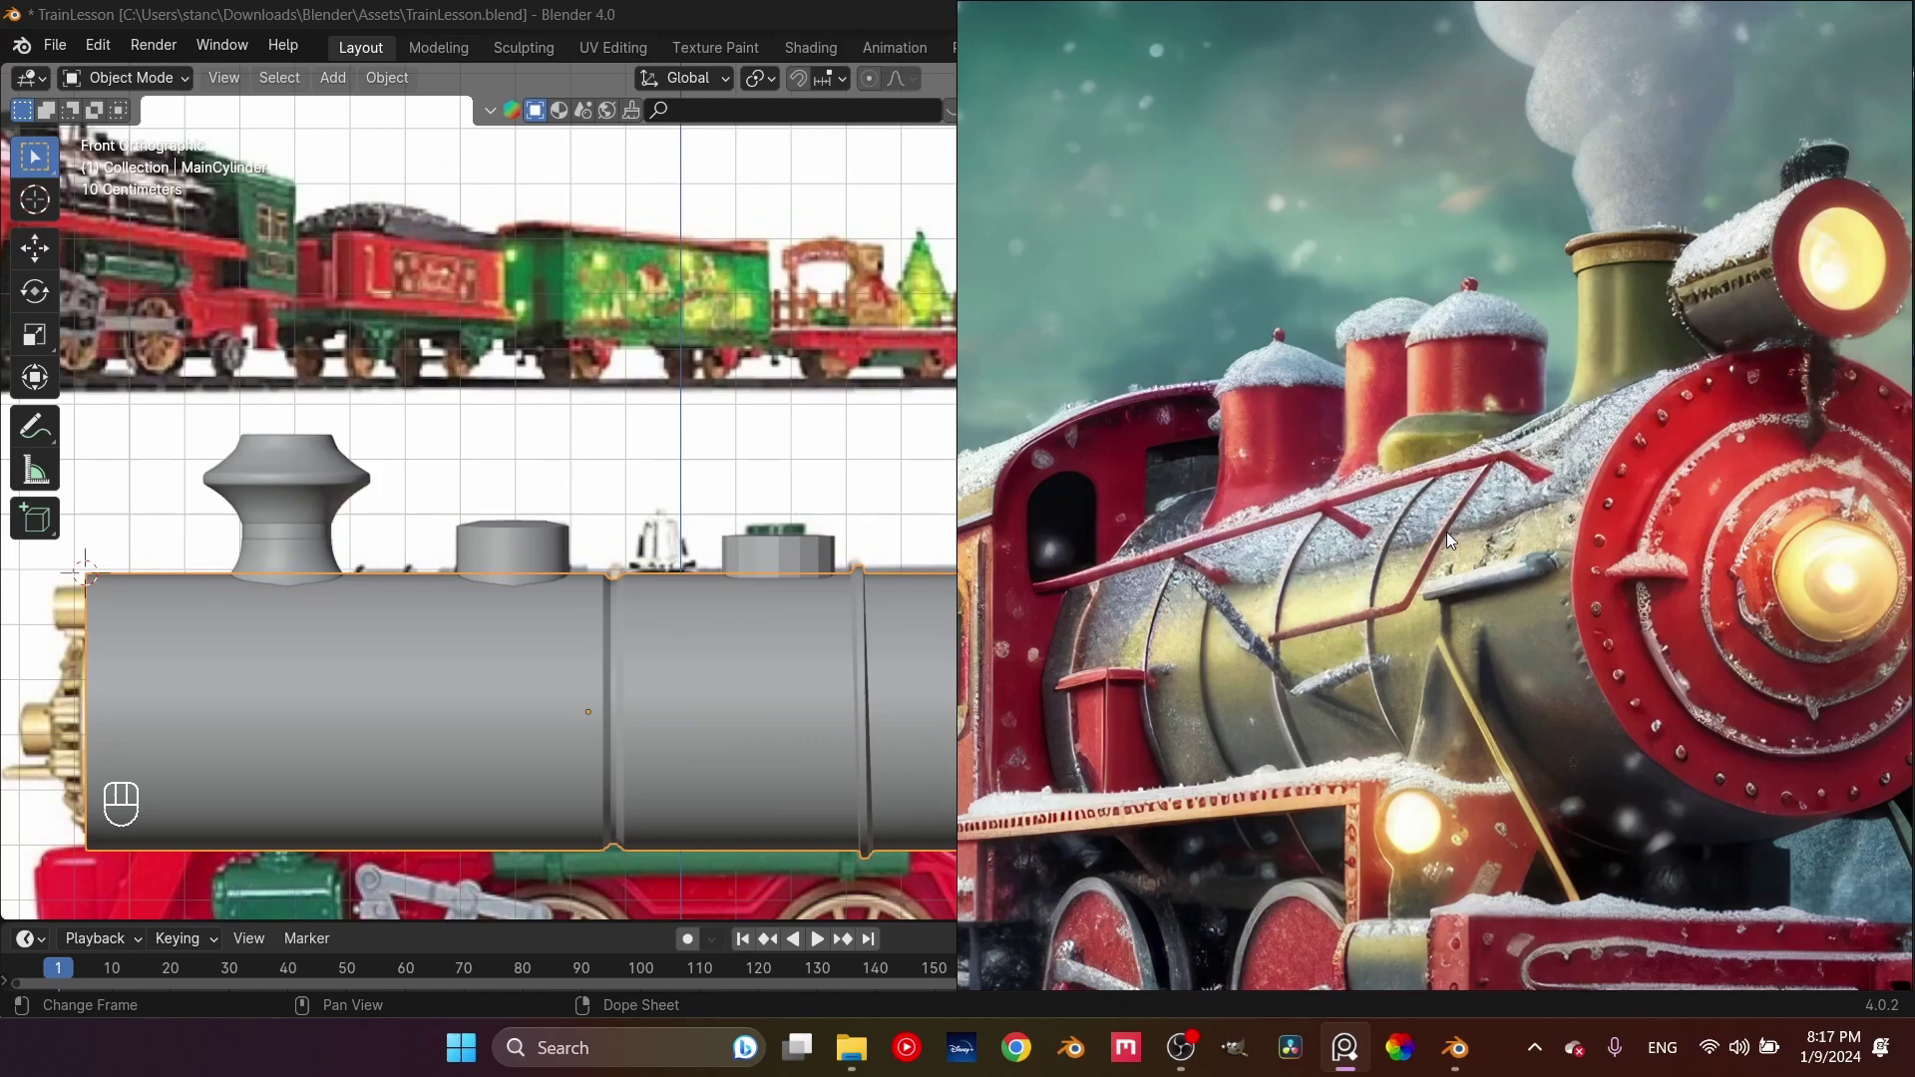
Return to Blender, select the low faceted cylinder behind the bell on the boiler top, and turn on X-ray display
scroll(714, 490, "down", 3)
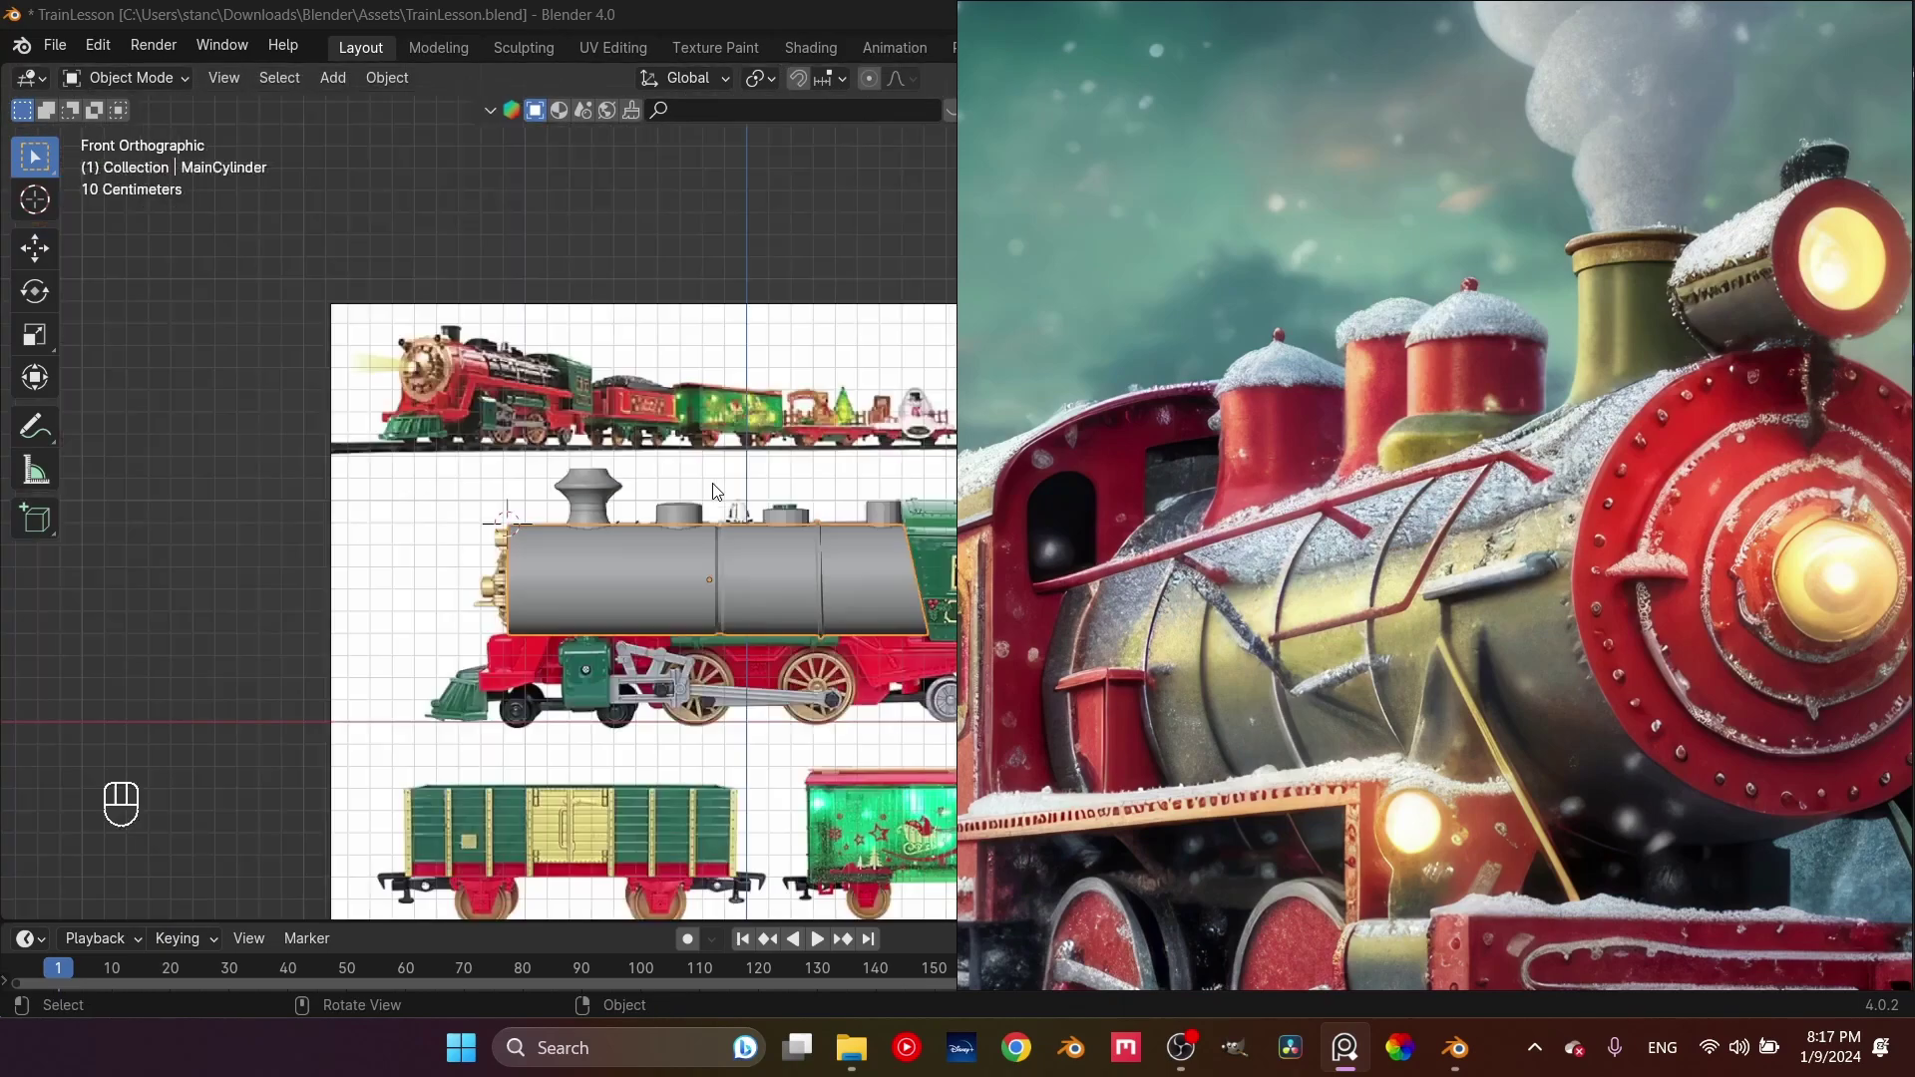
left_click(244, 601)
scroll(672, 605, "up", 4)
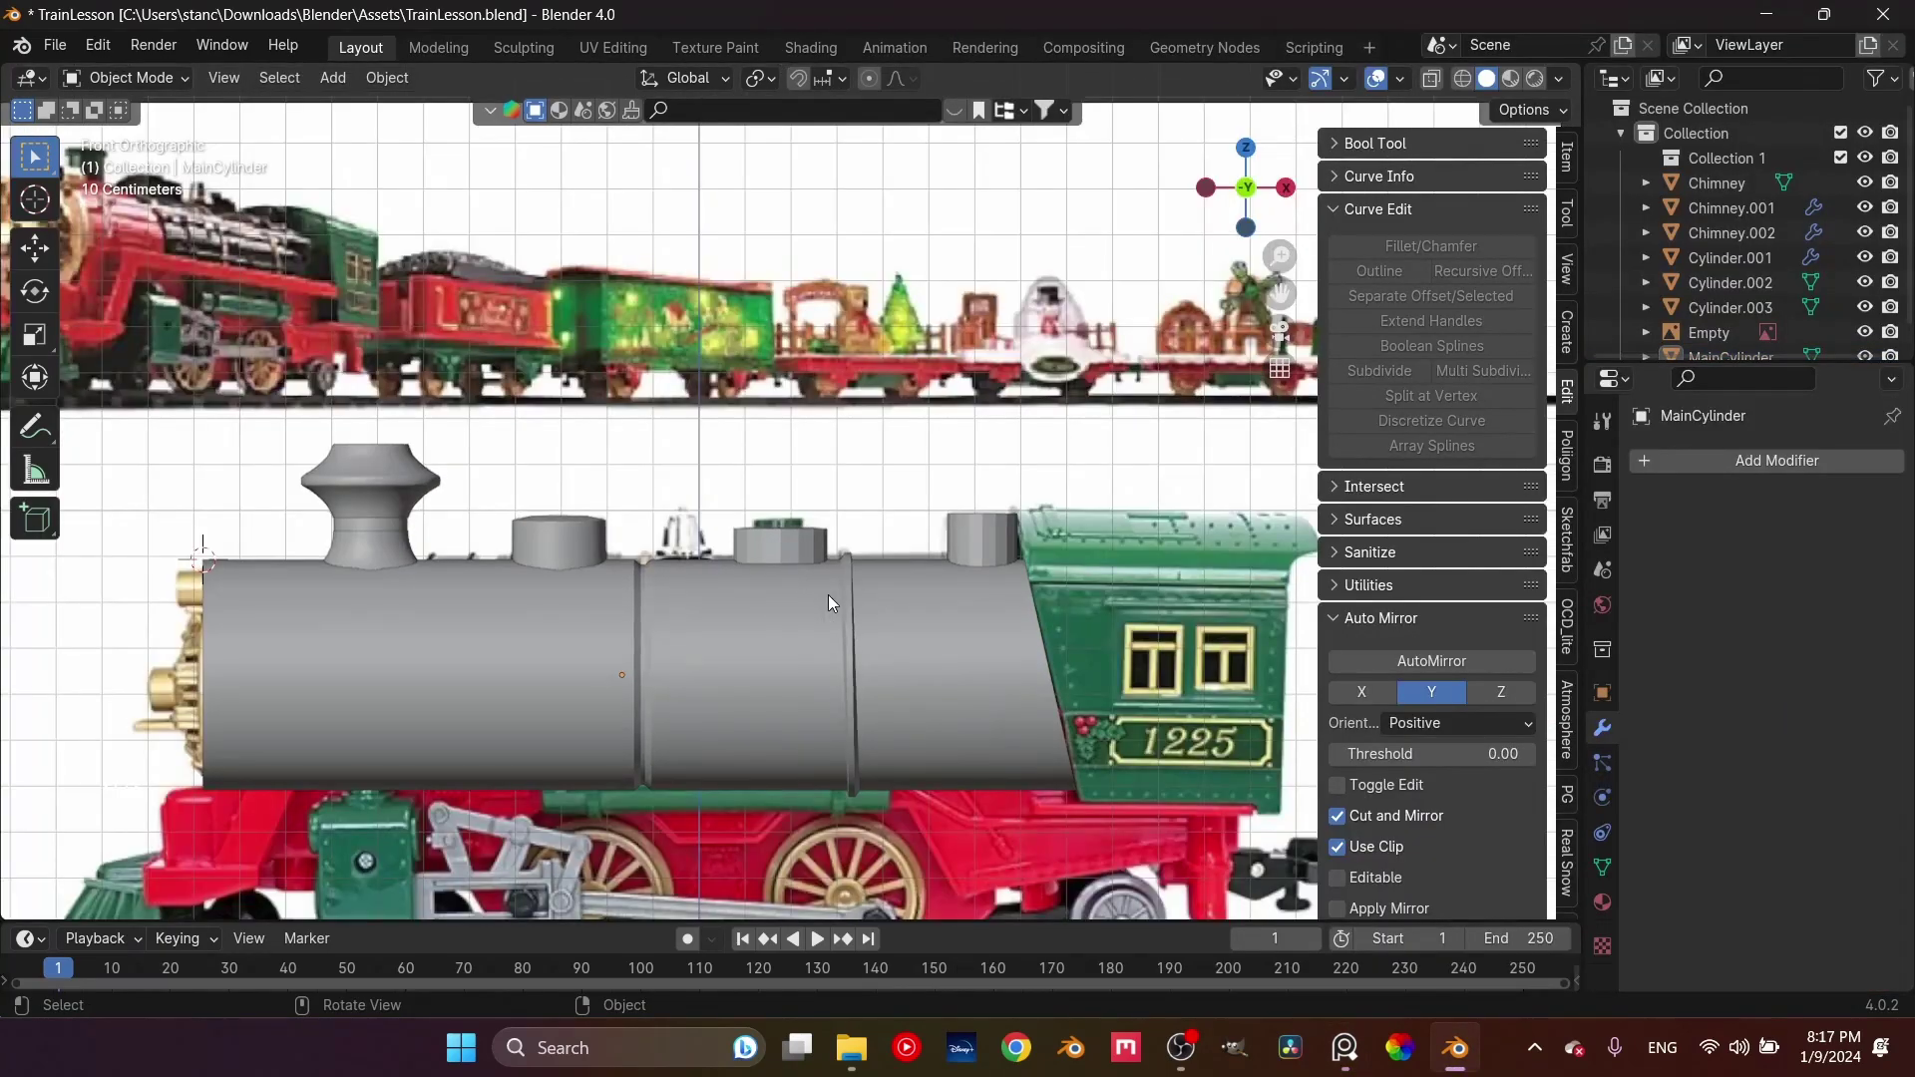
scroll(828, 595, "up", 2)
left_click(787, 578)
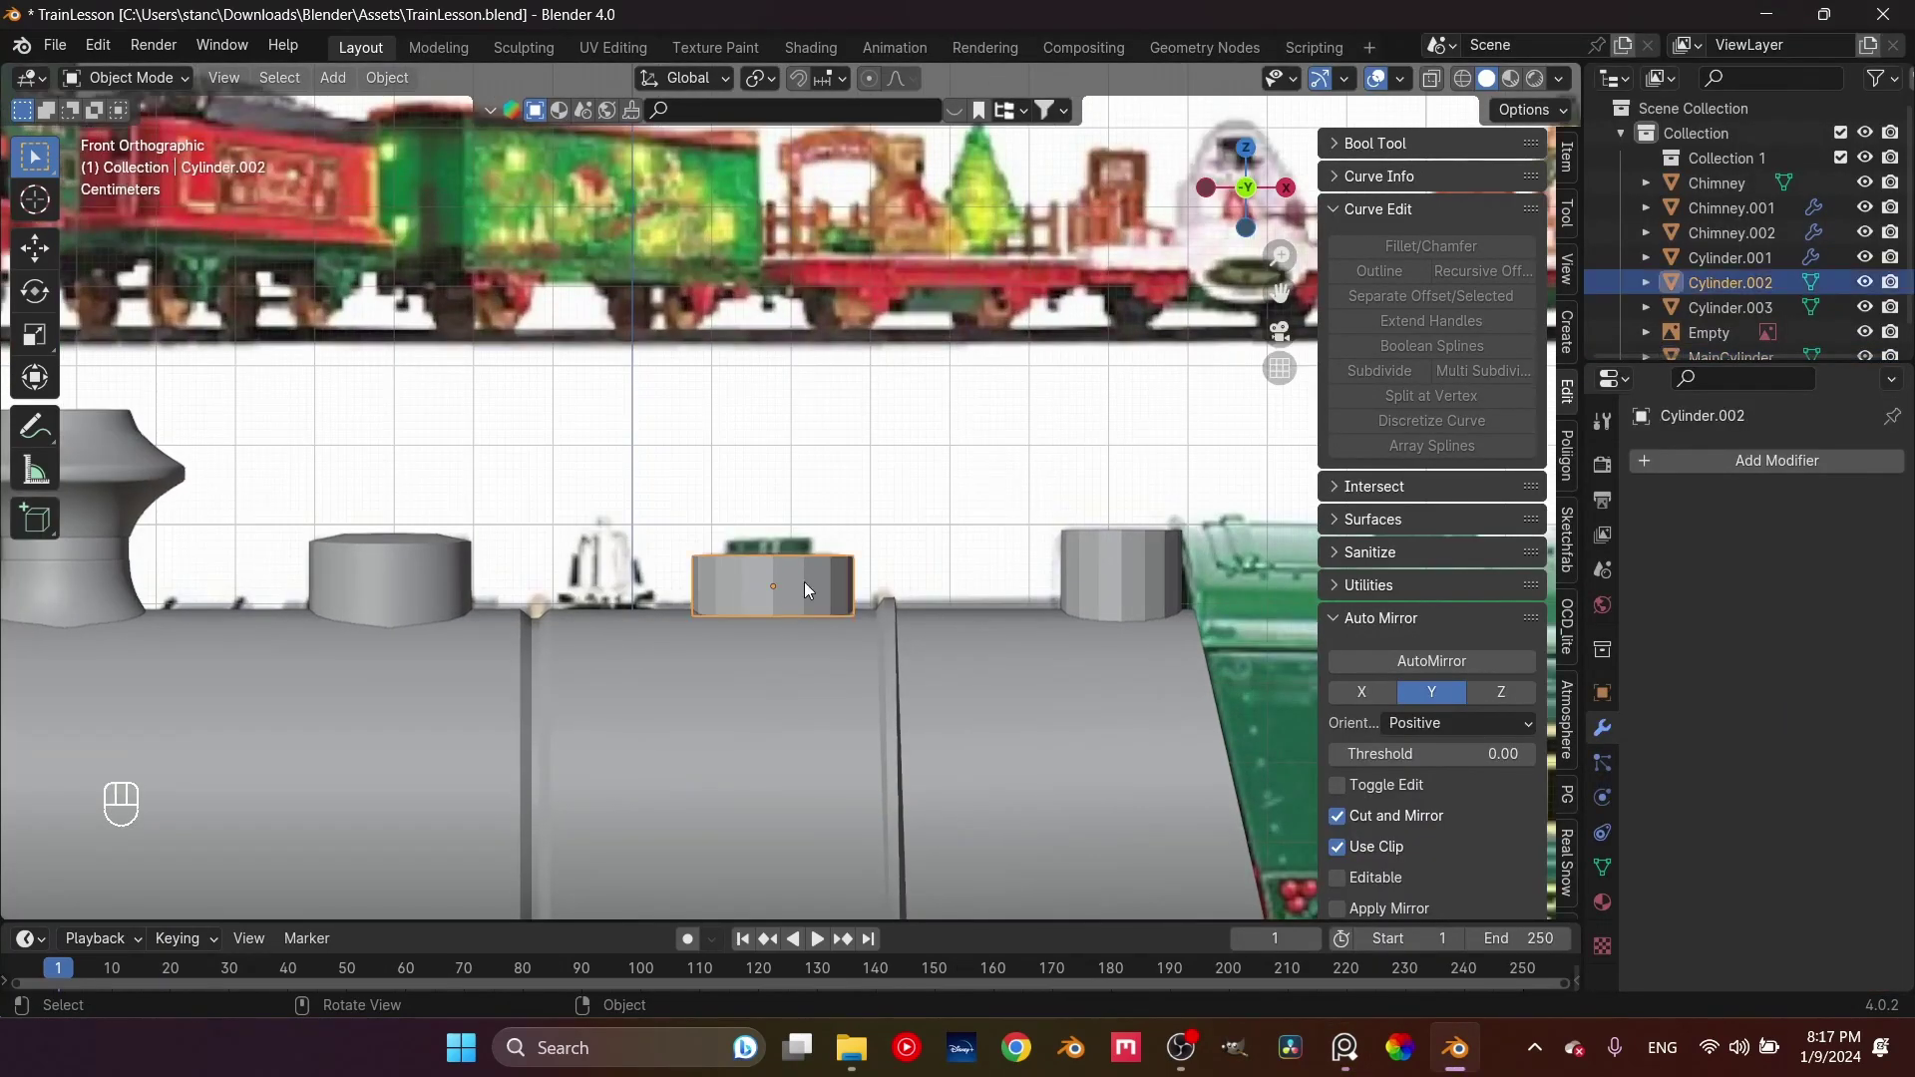
left_click(1431, 79)
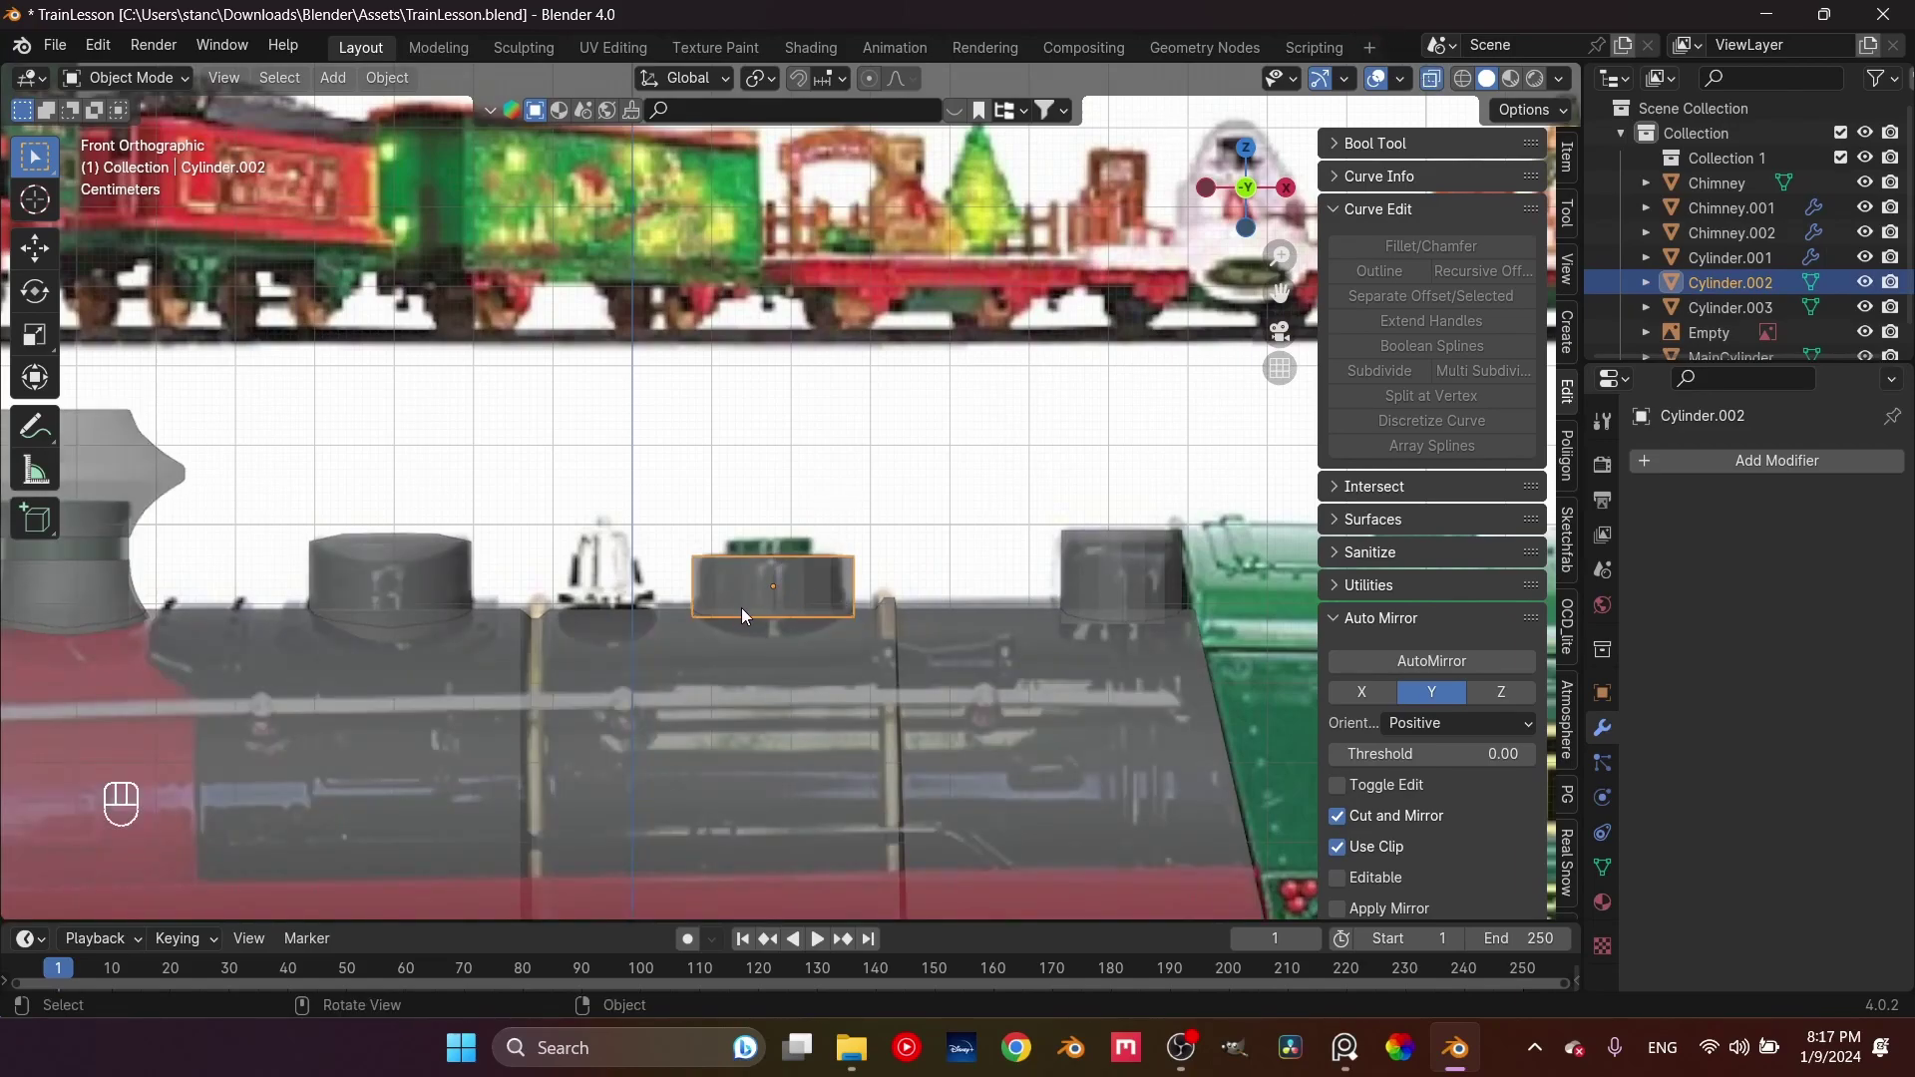
Apply auto smooth shading at 30° to the selected low cylinder
scroll(734, 644, "up", 4)
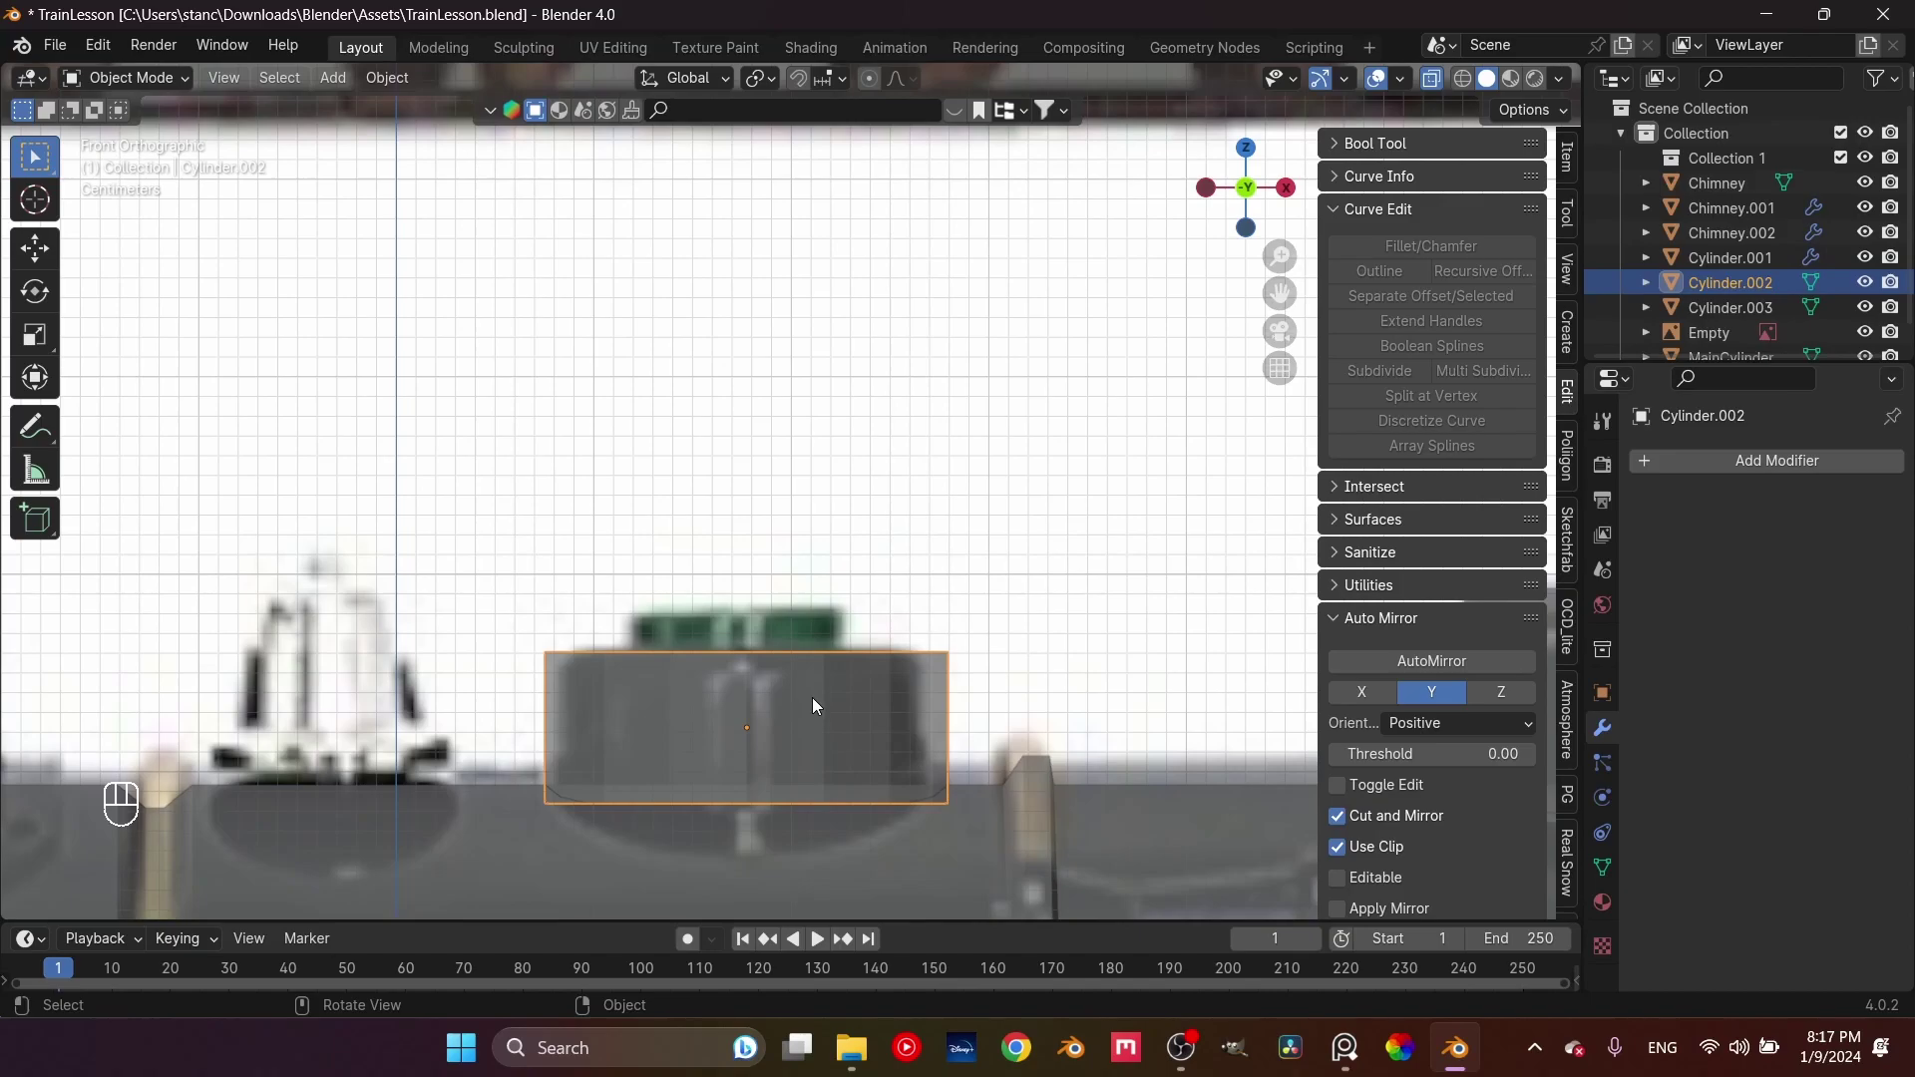
middle_click_drag(812, 697, 734, 577)
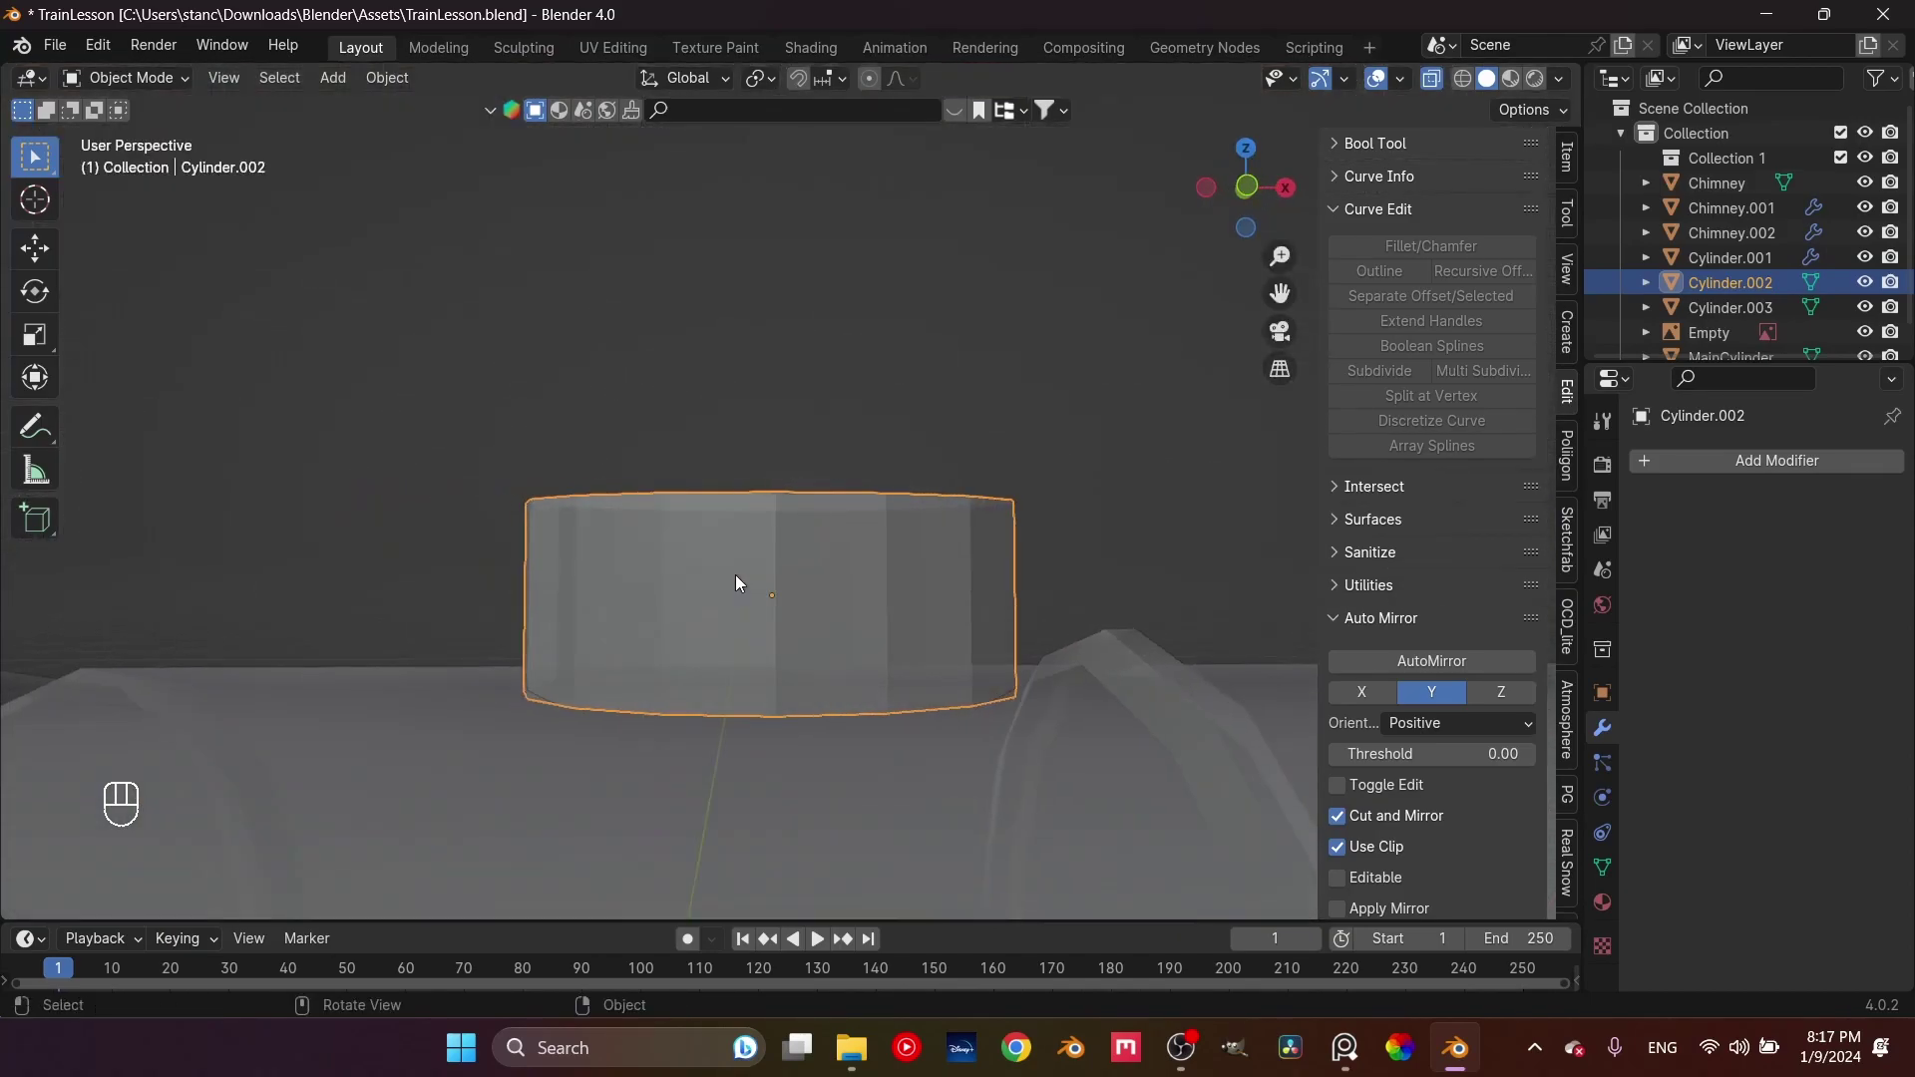
right_click(736, 583)
left_click(702, 558)
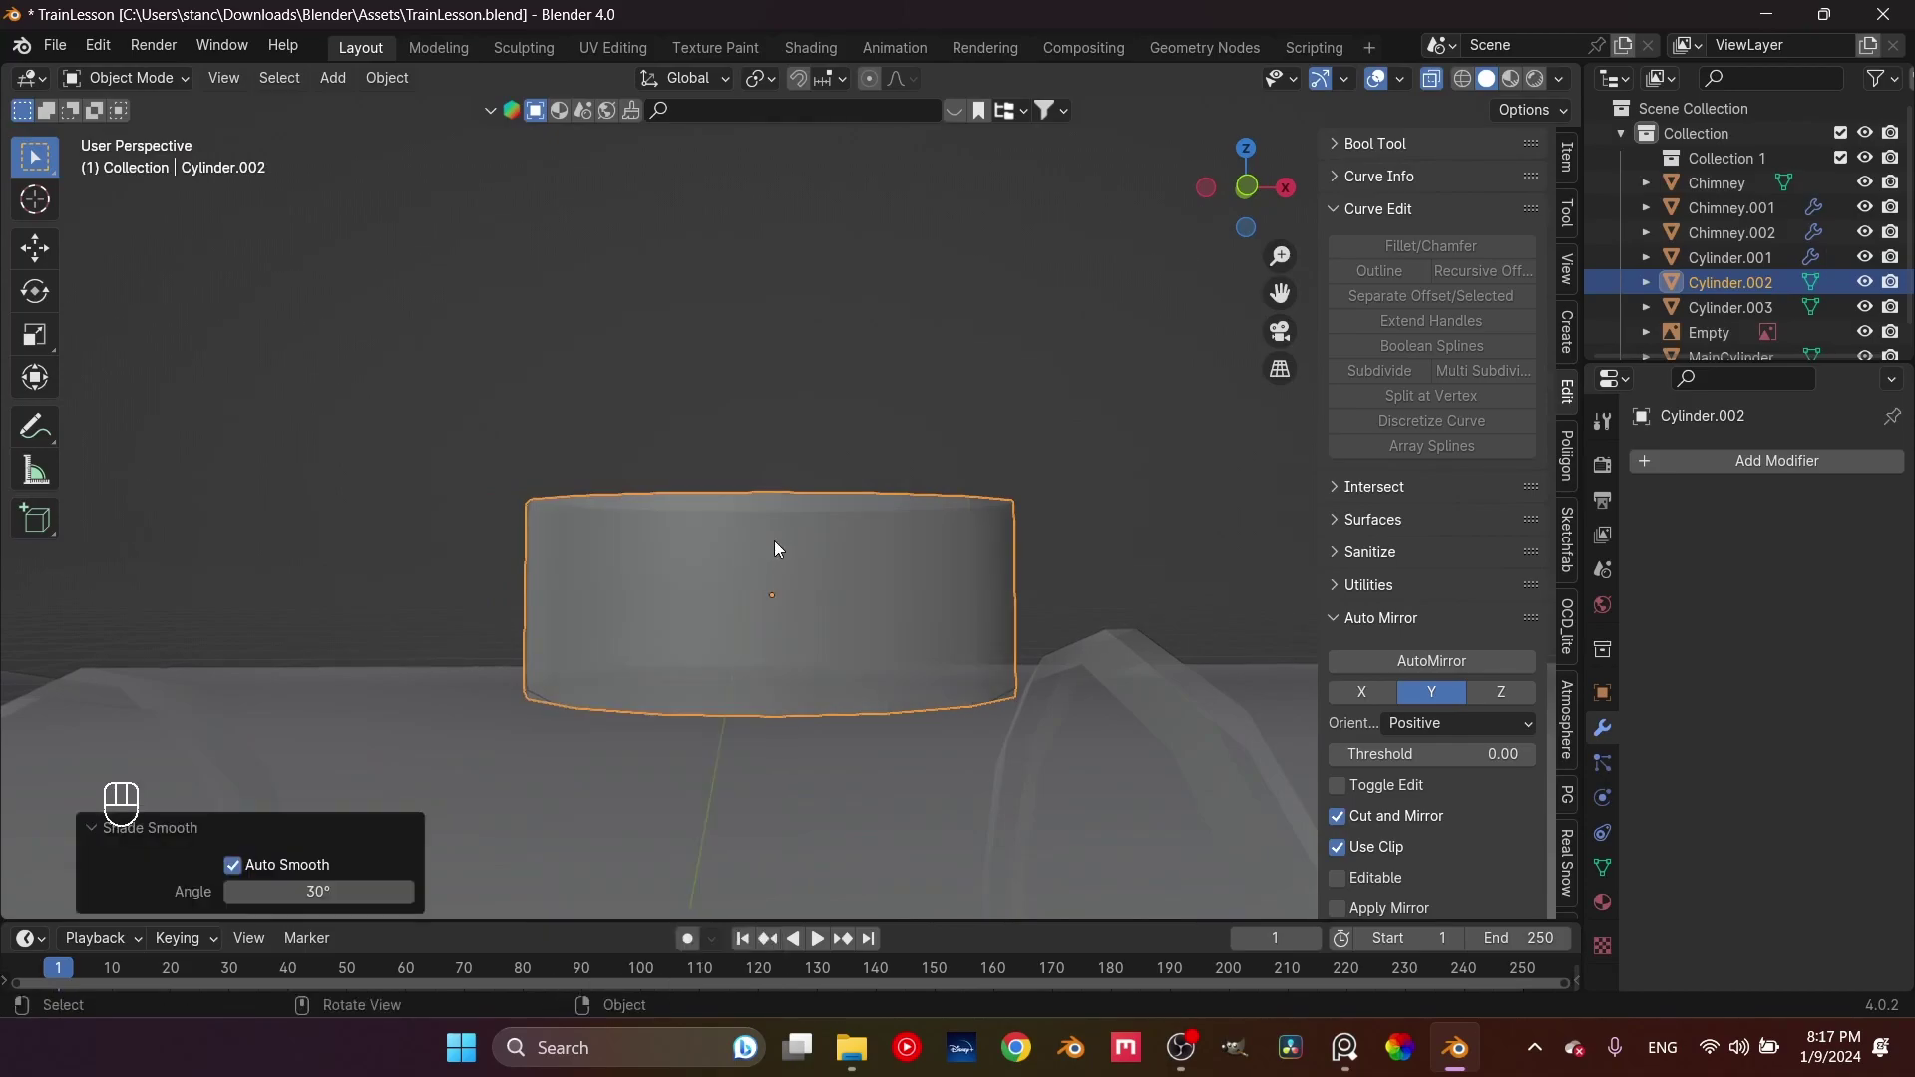
Enter Edit Mode on the low cylinder and, in front view, select only its bottom ring of vertices
key("Tab")
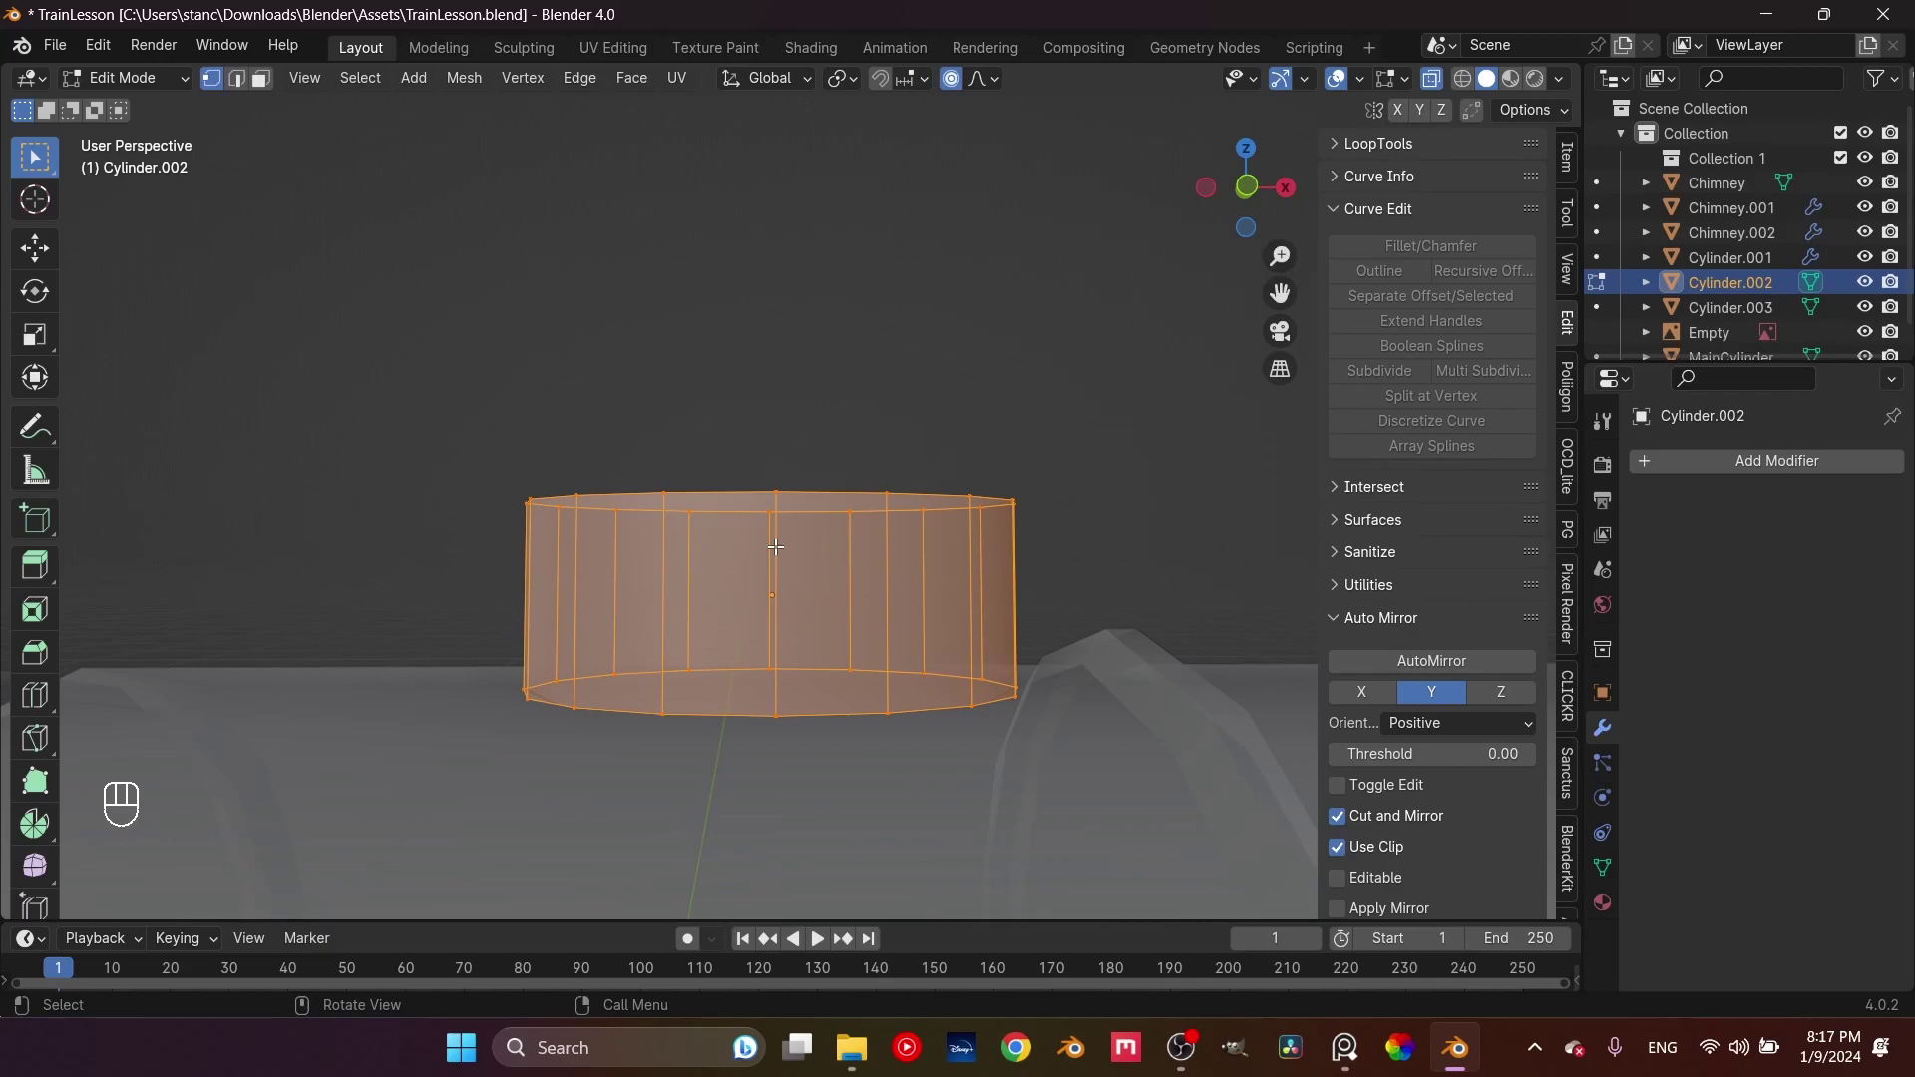
key("KP_1")
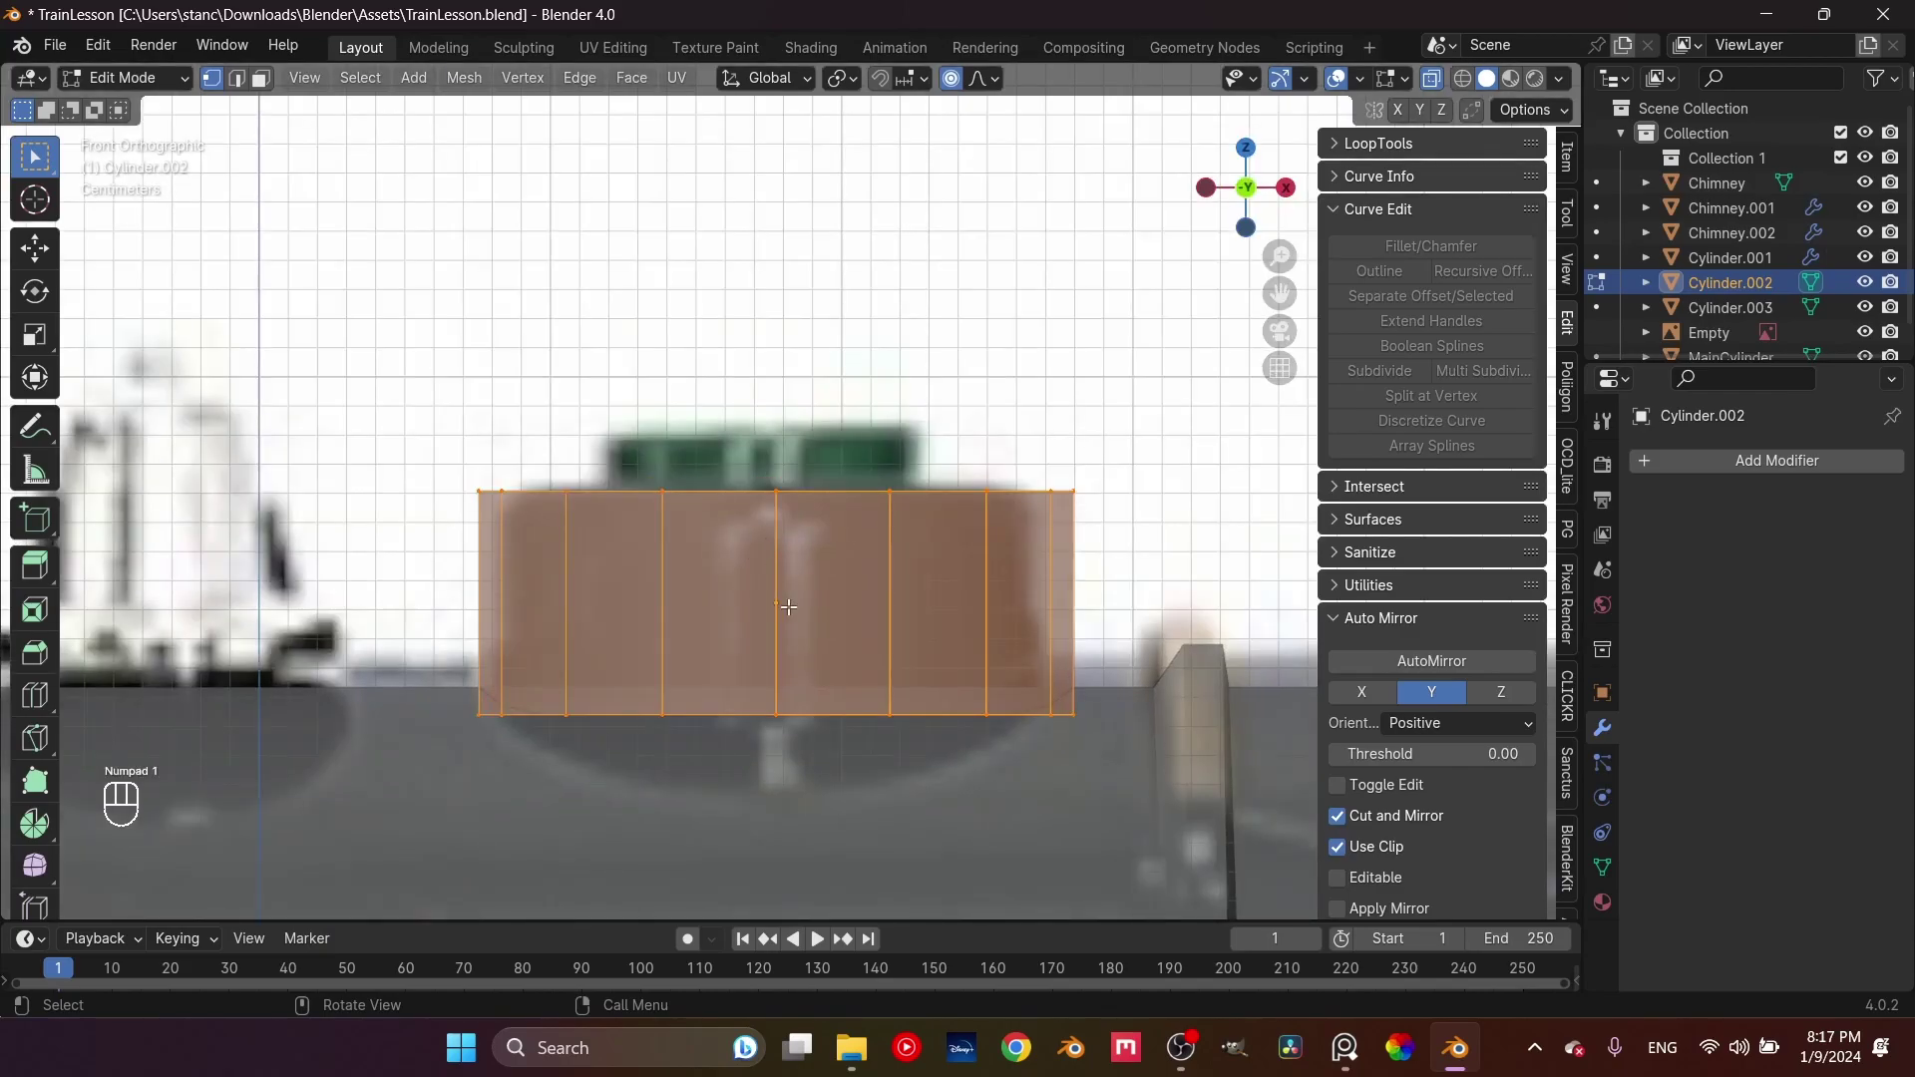
scroll(785, 618, "down", 10)
scroll(785, 617, "up", 5)
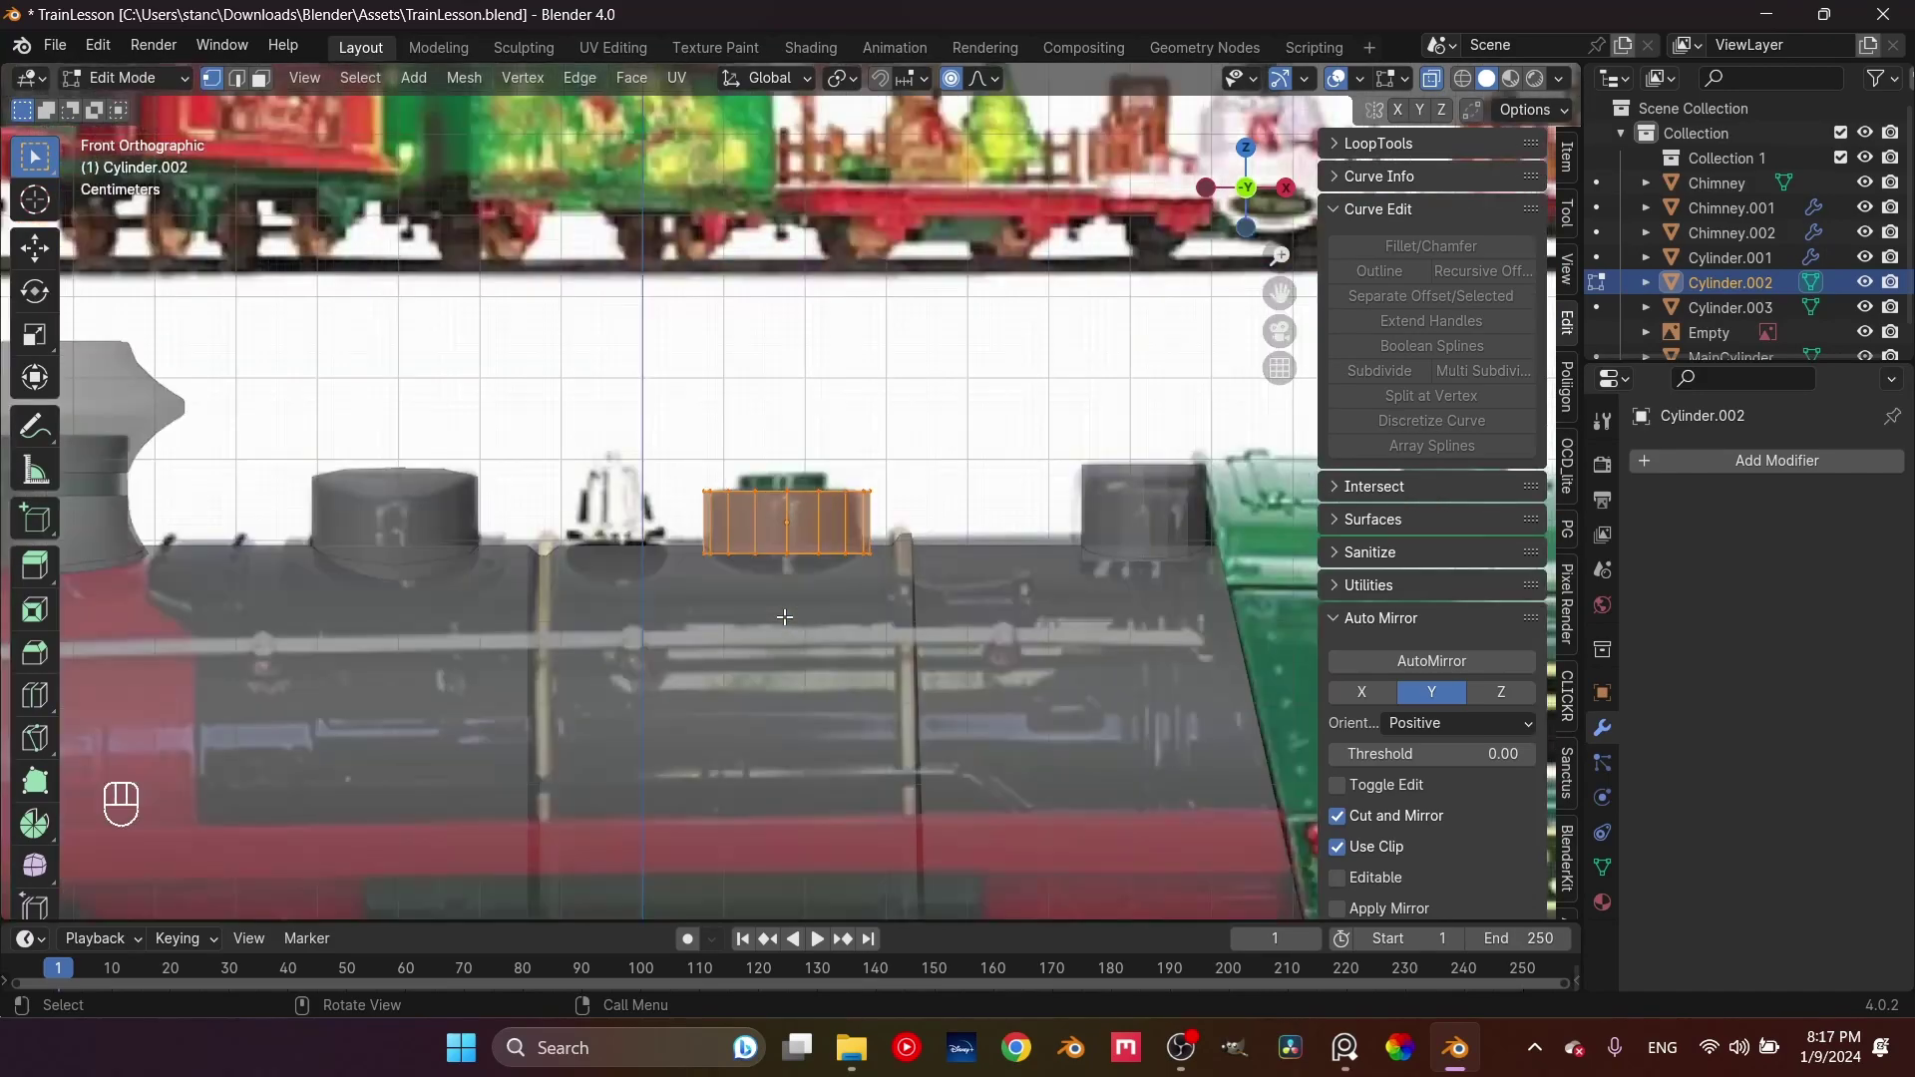
scroll(785, 617, "down", 5)
scroll(785, 618, "up", 6)
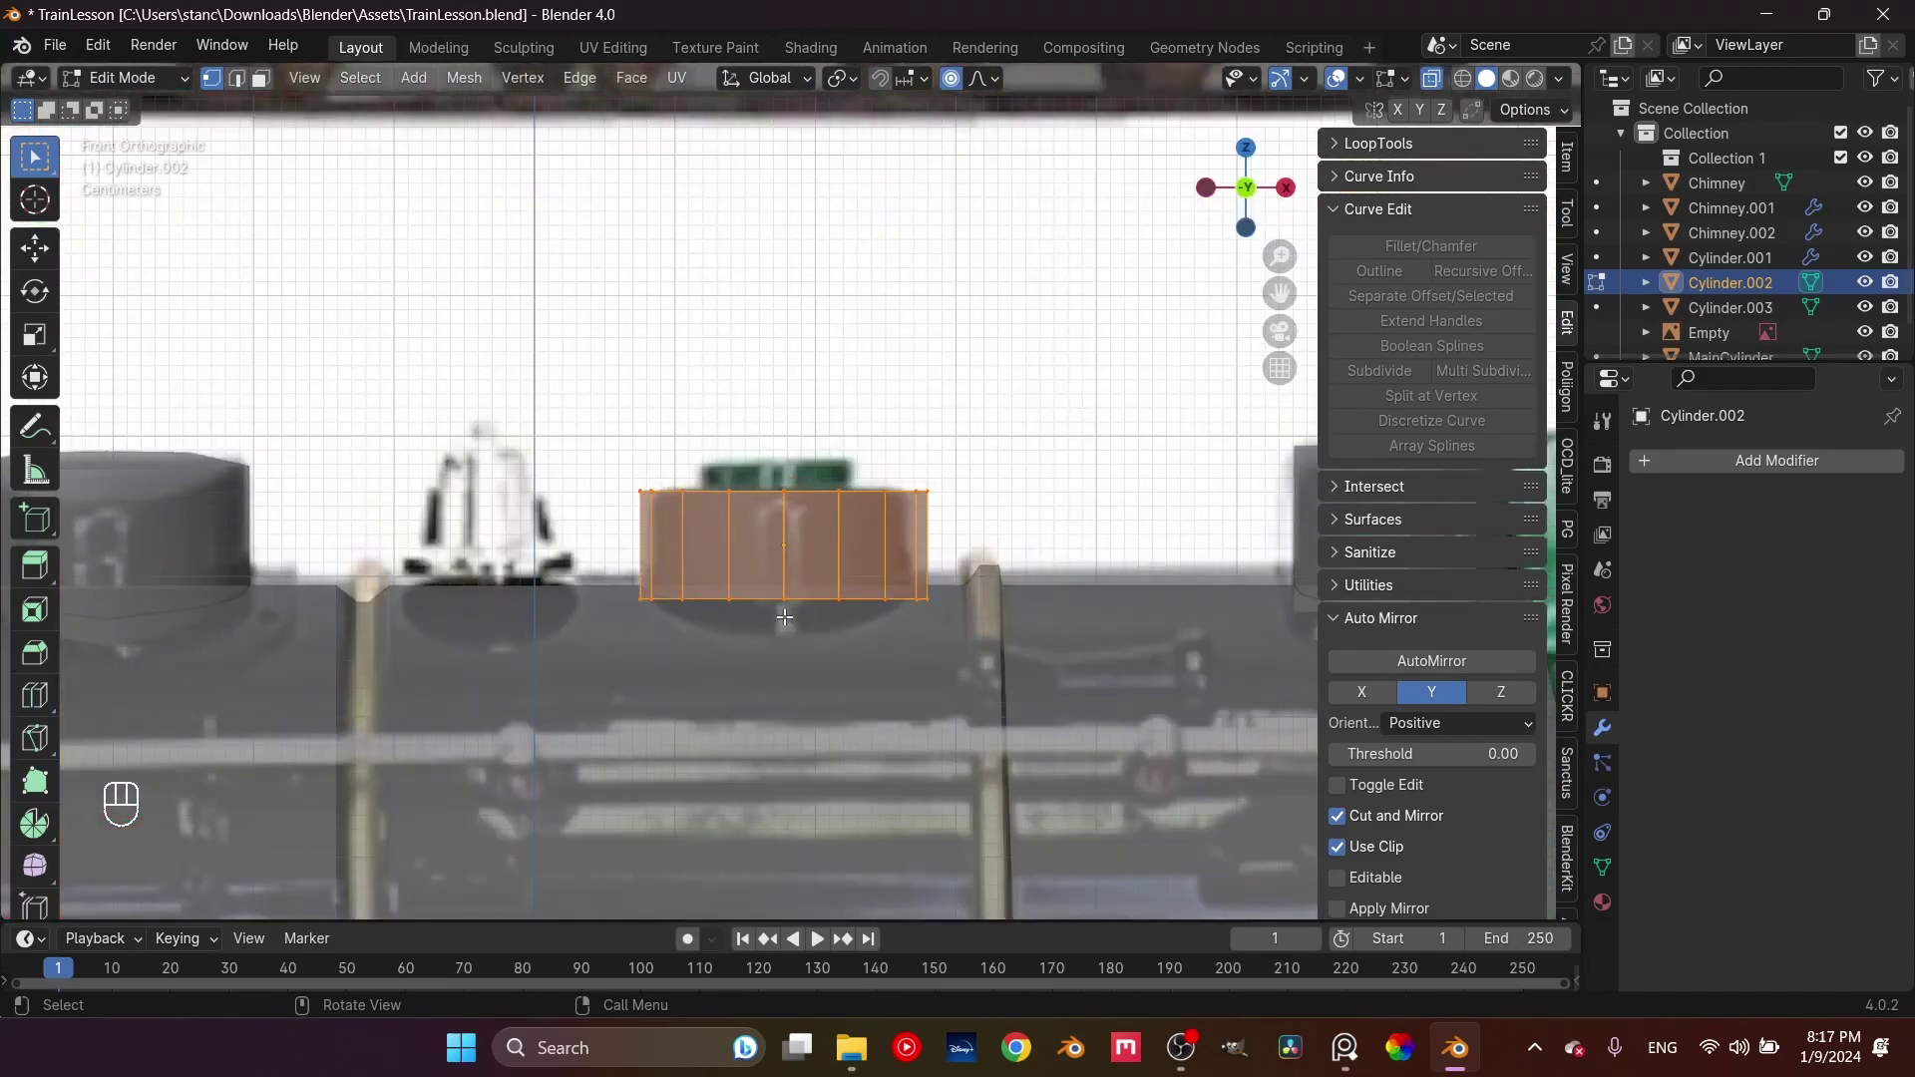
scroll(785, 618, "down", 5)
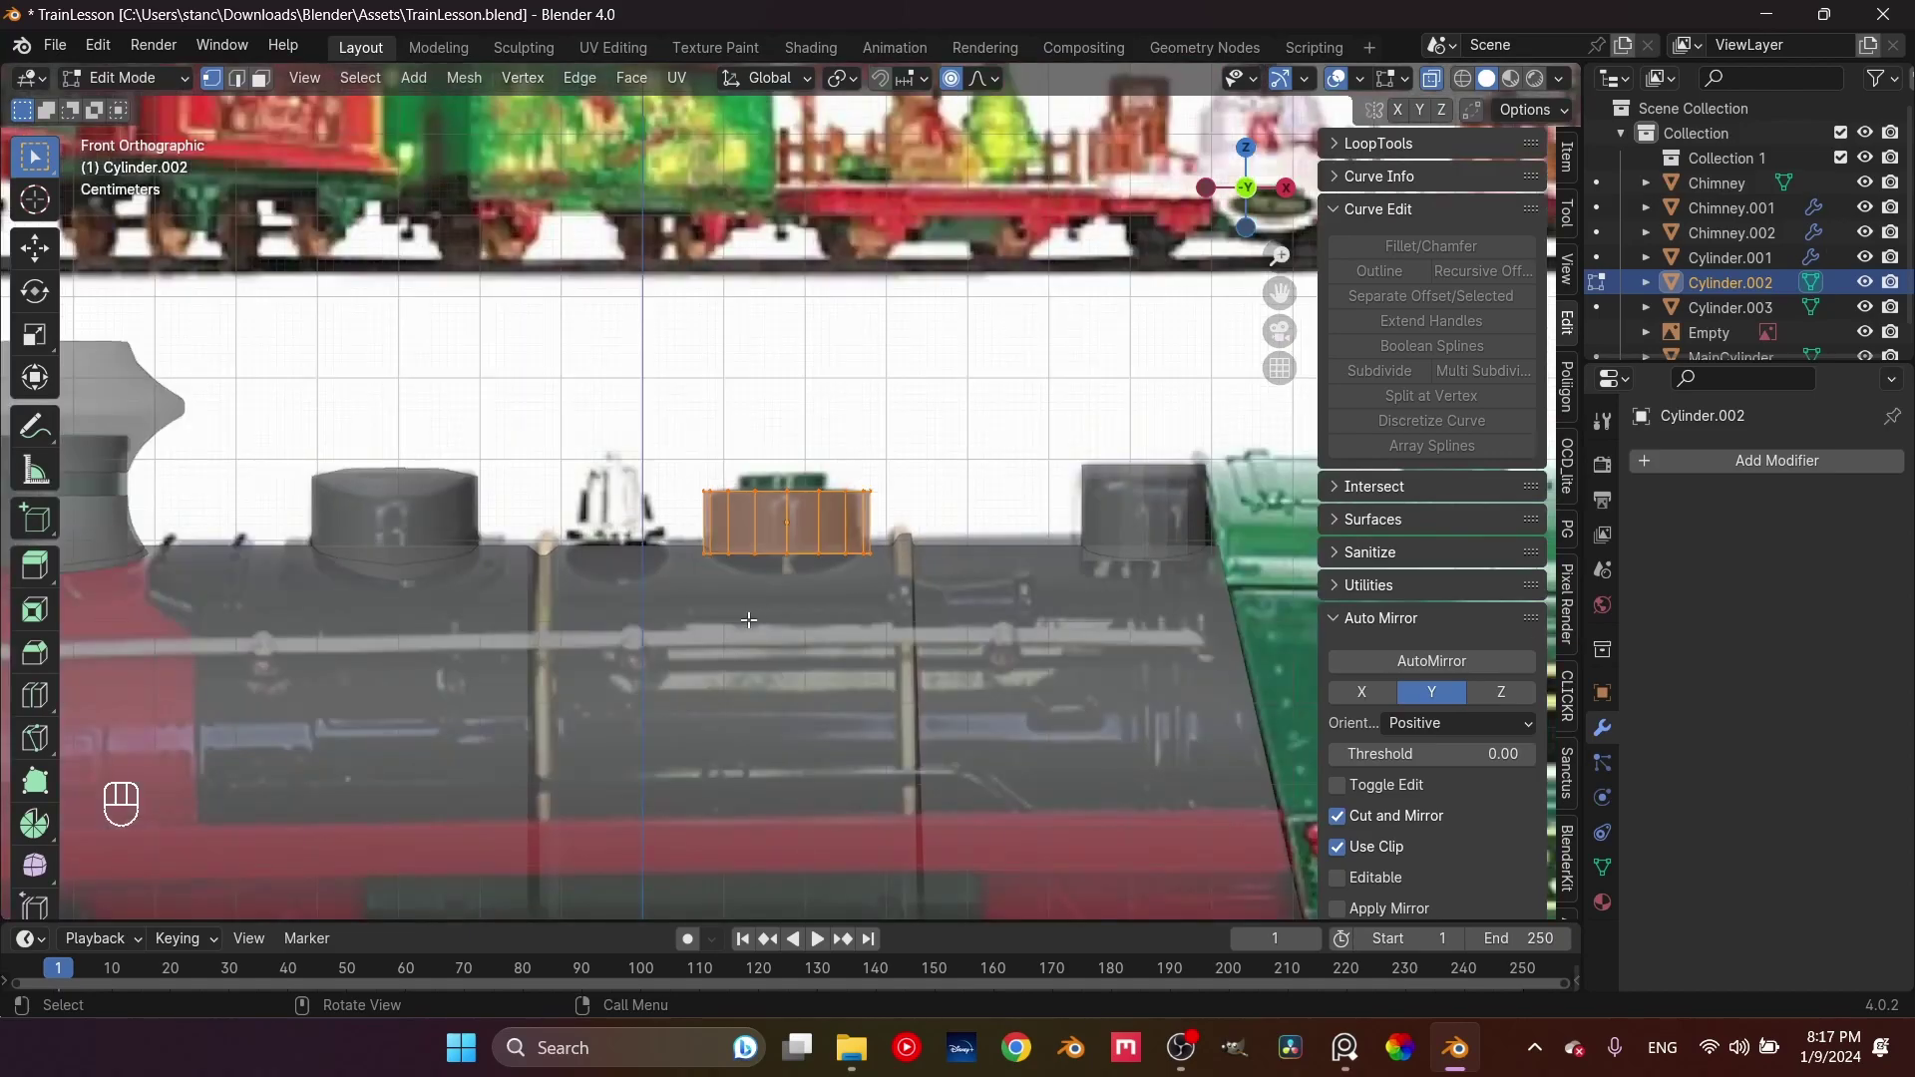
scroll(730, 624, "up", 5)
scroll(729, 625, "up", 1)
scroll(729, 625, "down", 4)
scroll(729, 624, "up", 6)
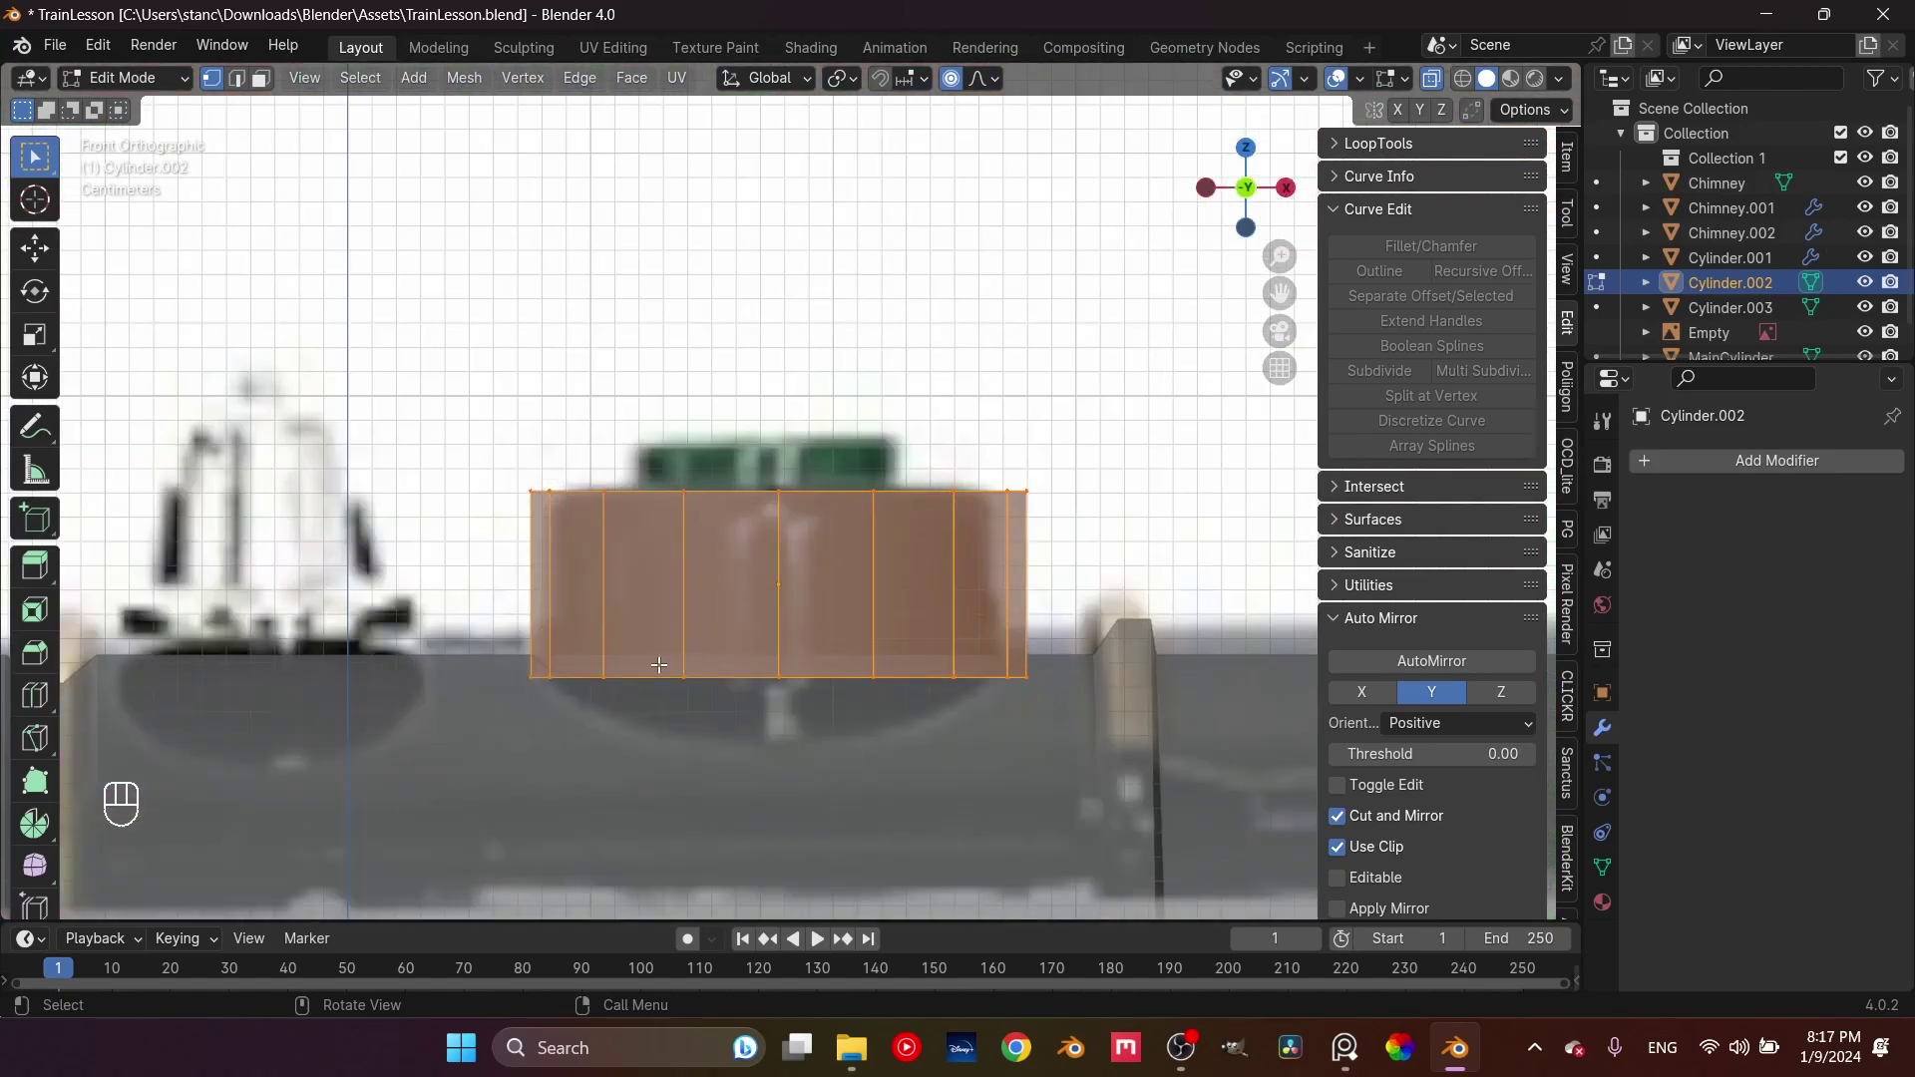
left_click_drag(469, 654, 1129, 708)
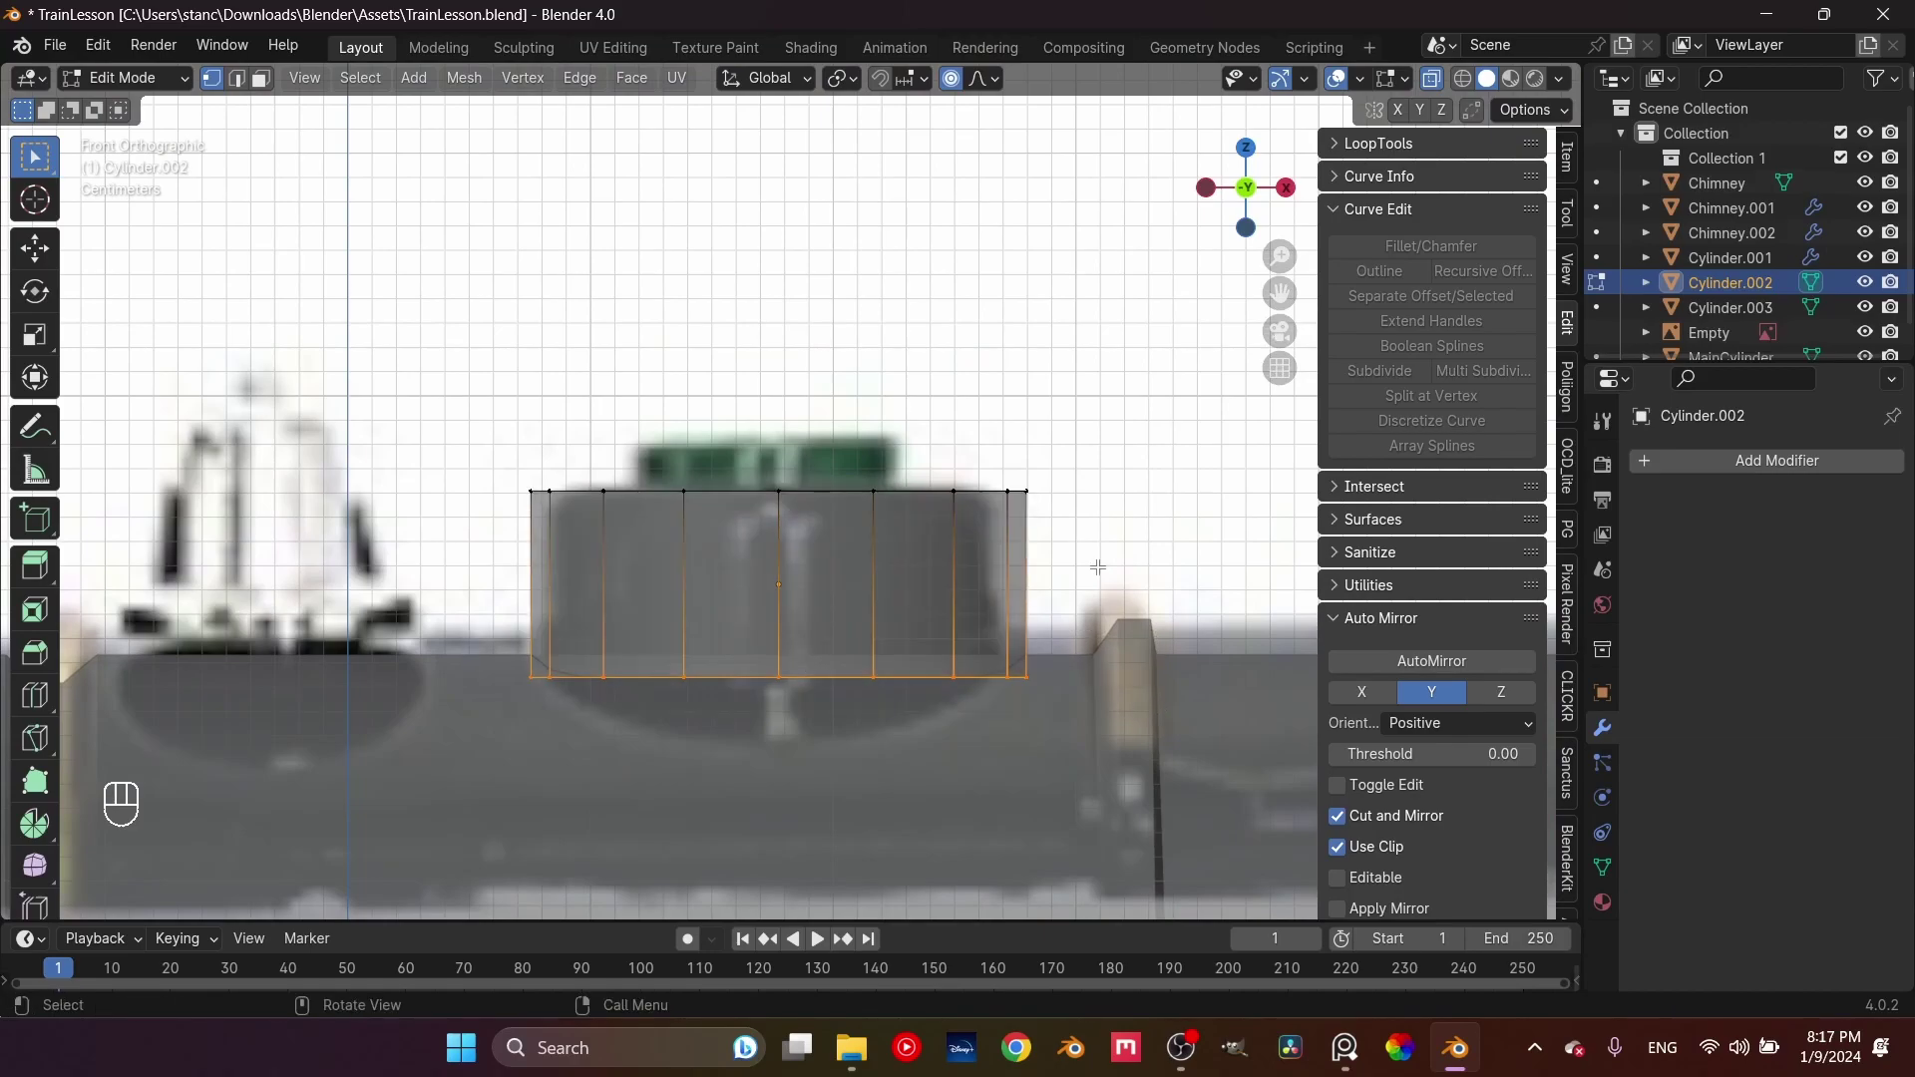
key("g")
key("z")
right_click(1042, 321)
Turn off proportional editing and move the bottom ring of vertices down about 0.0127 m along Z into the boiler
left_click(951, 79)
key("g")
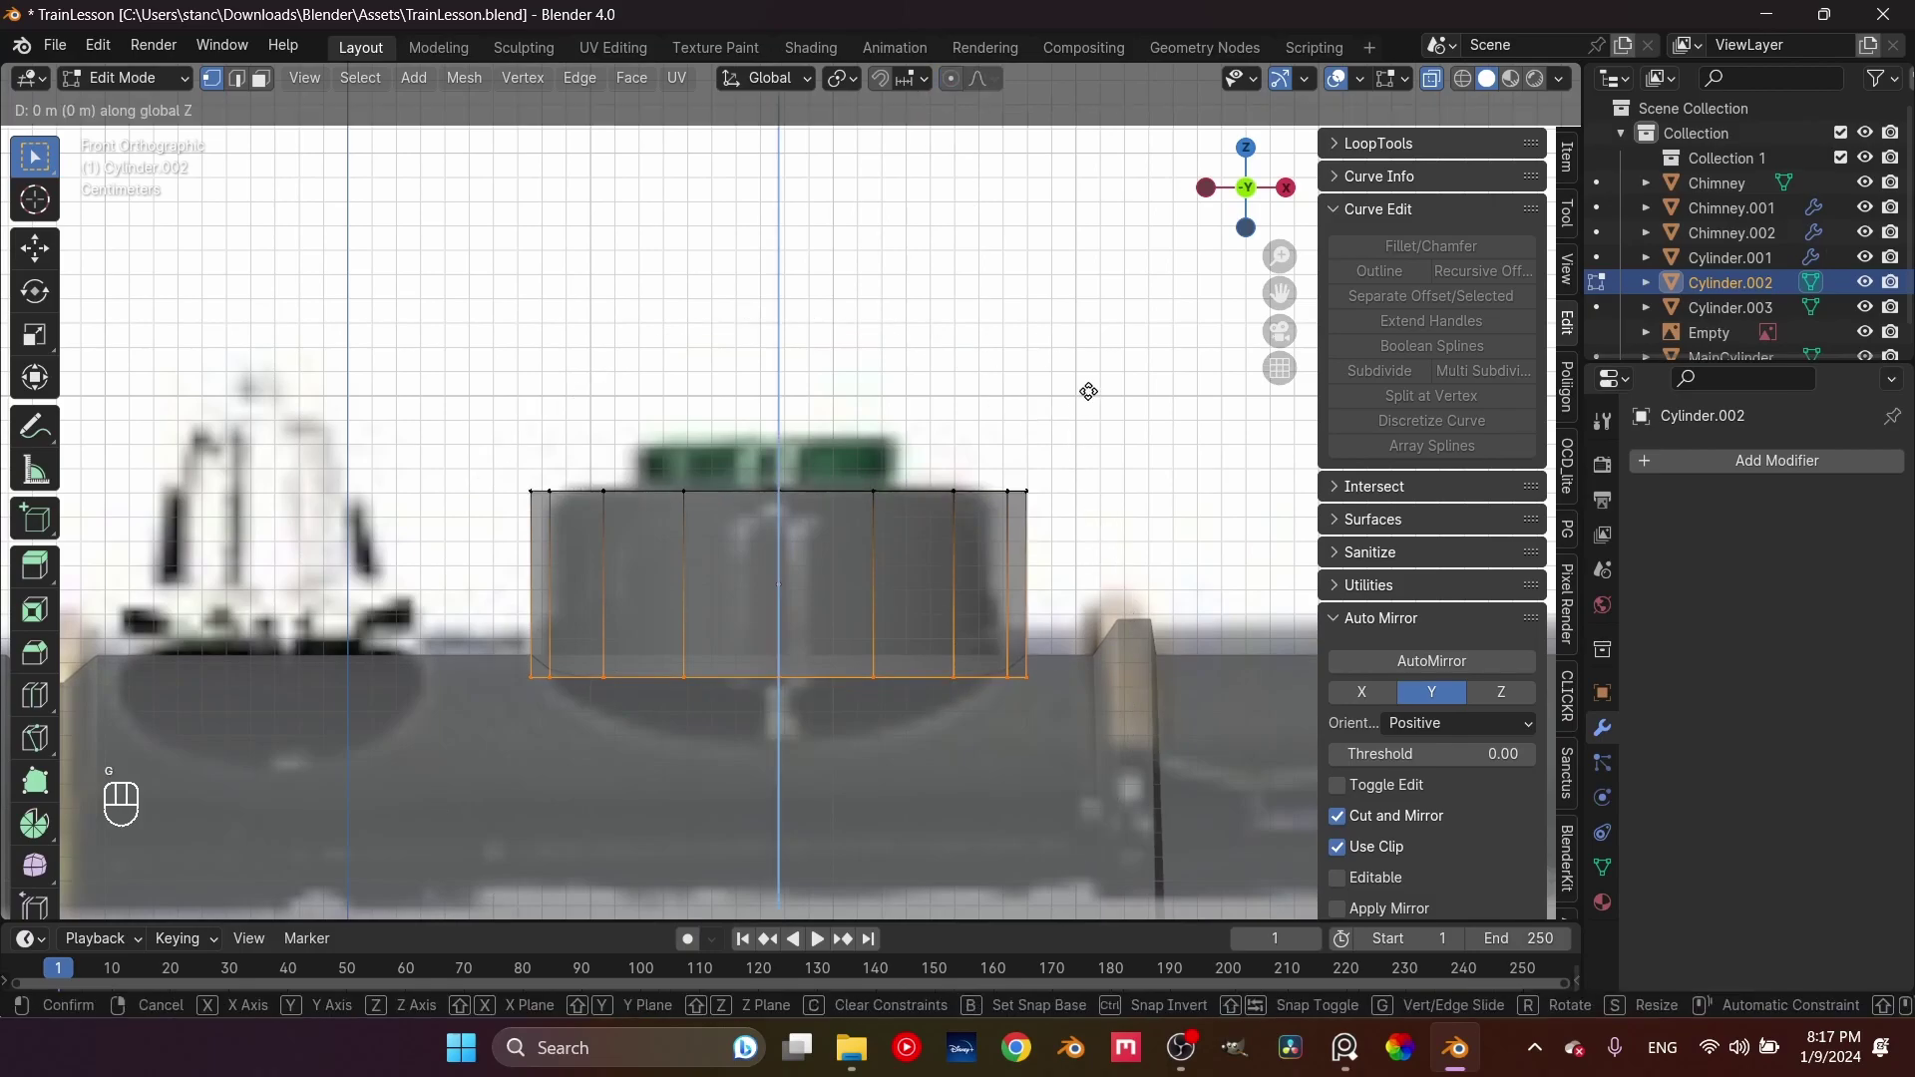
key("z")
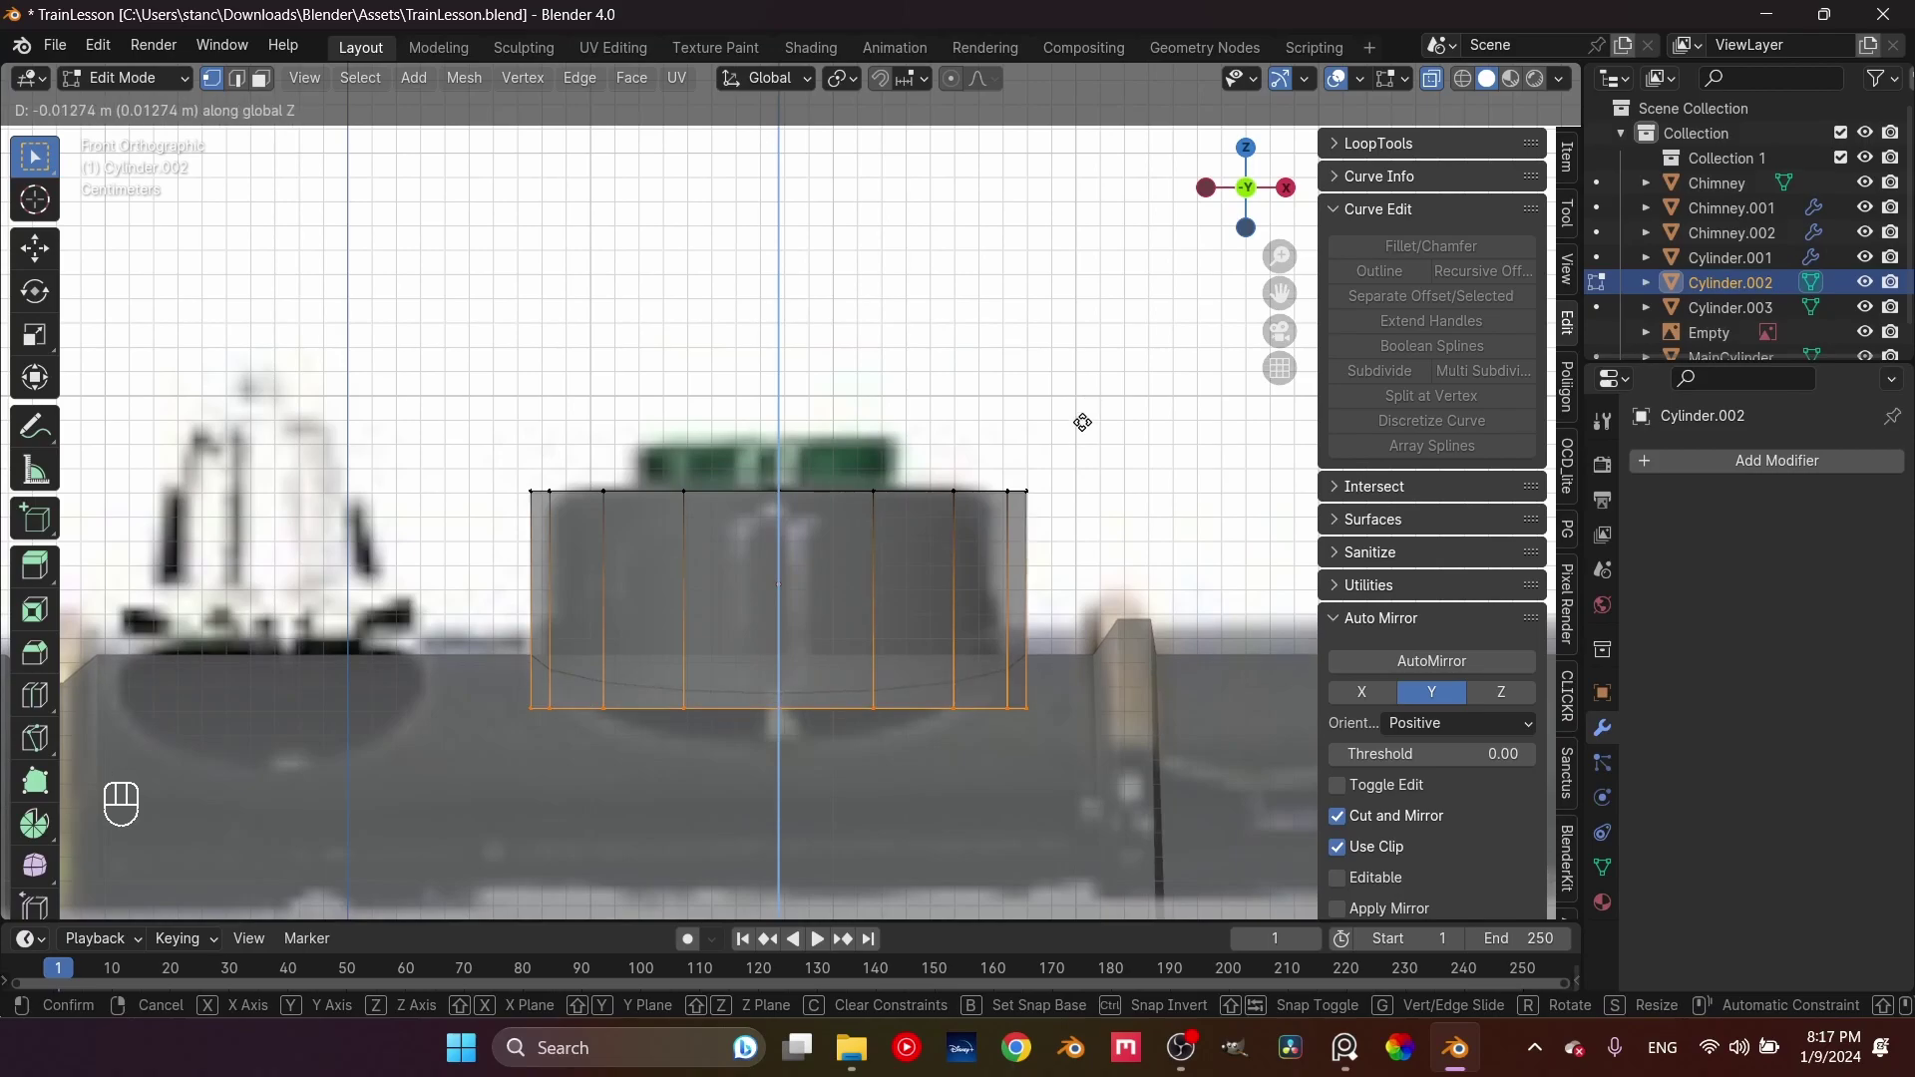
left_click(1083, 422)
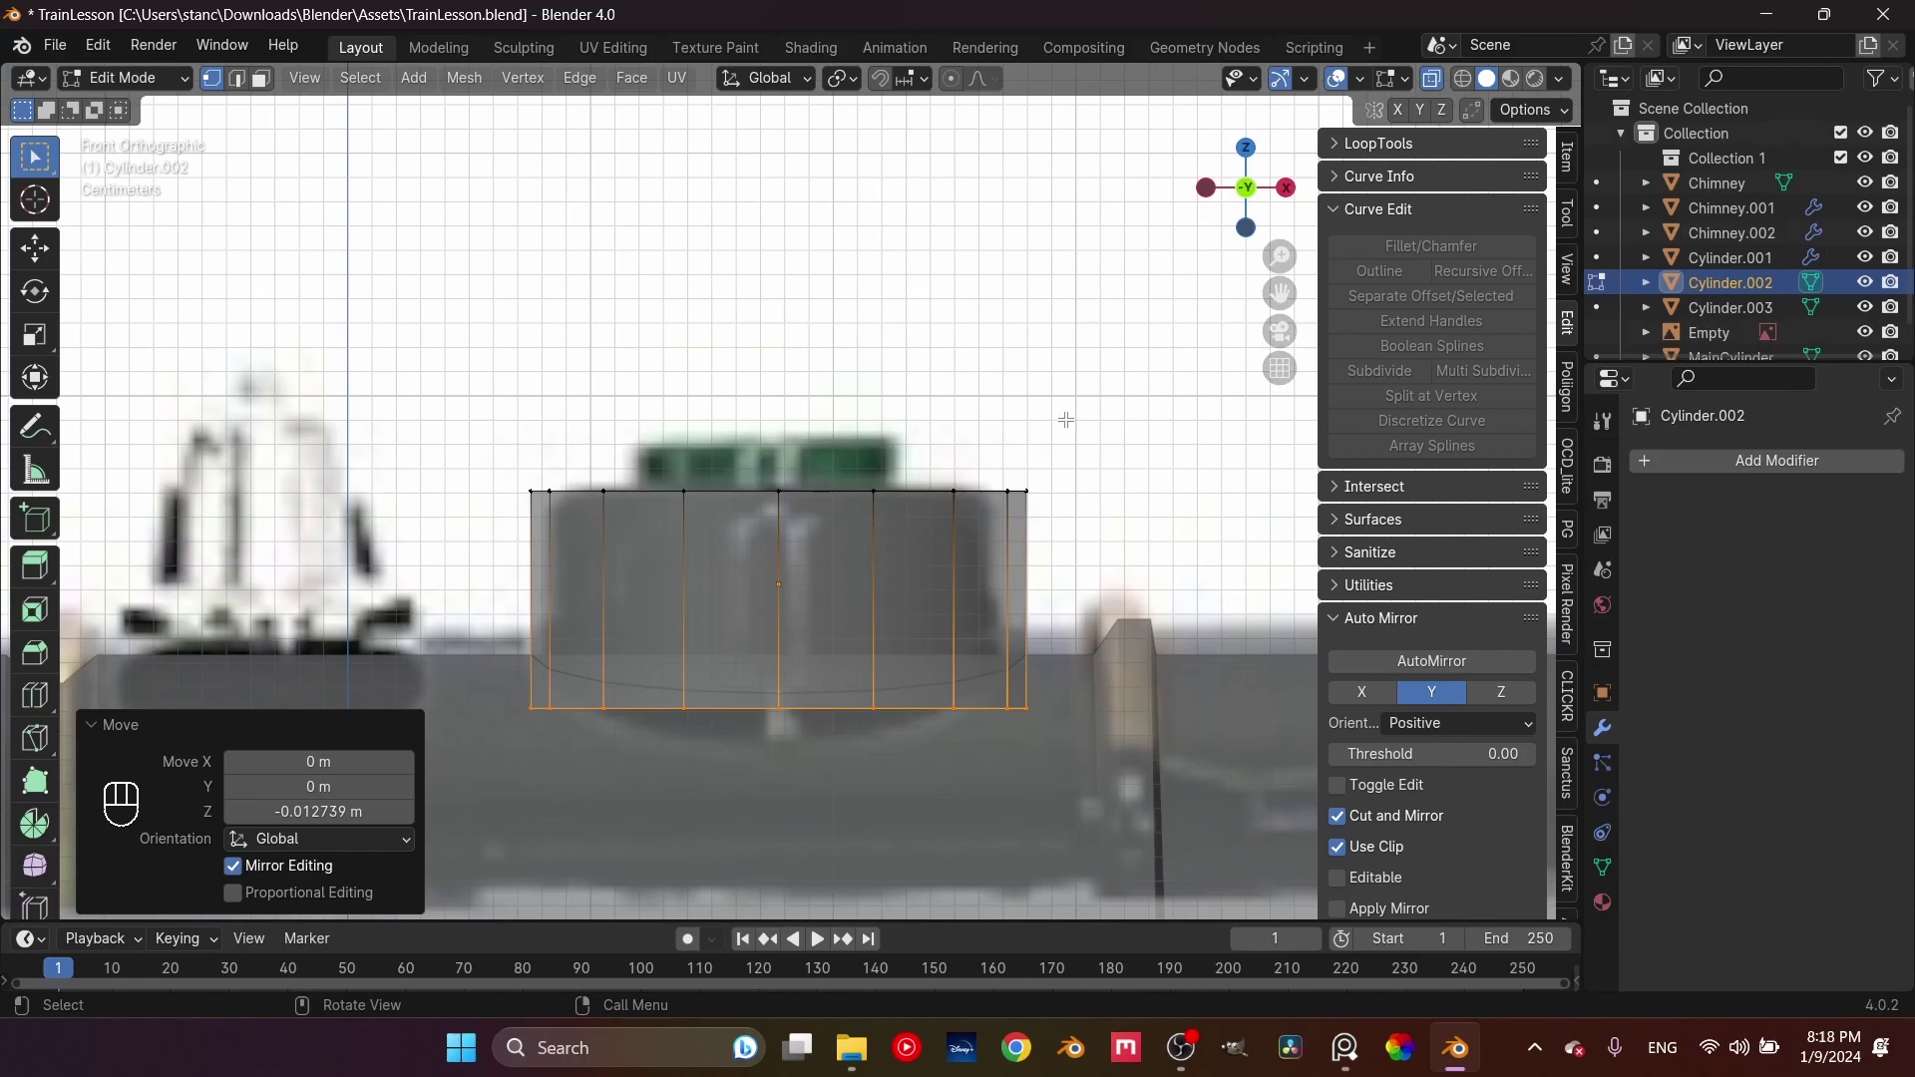
Turn off X-ray and, in face selection mode, inset the cylinder's top face with a thickness of about 0.2262 m
middle_click_drag(1003, 486, 1028, 539)
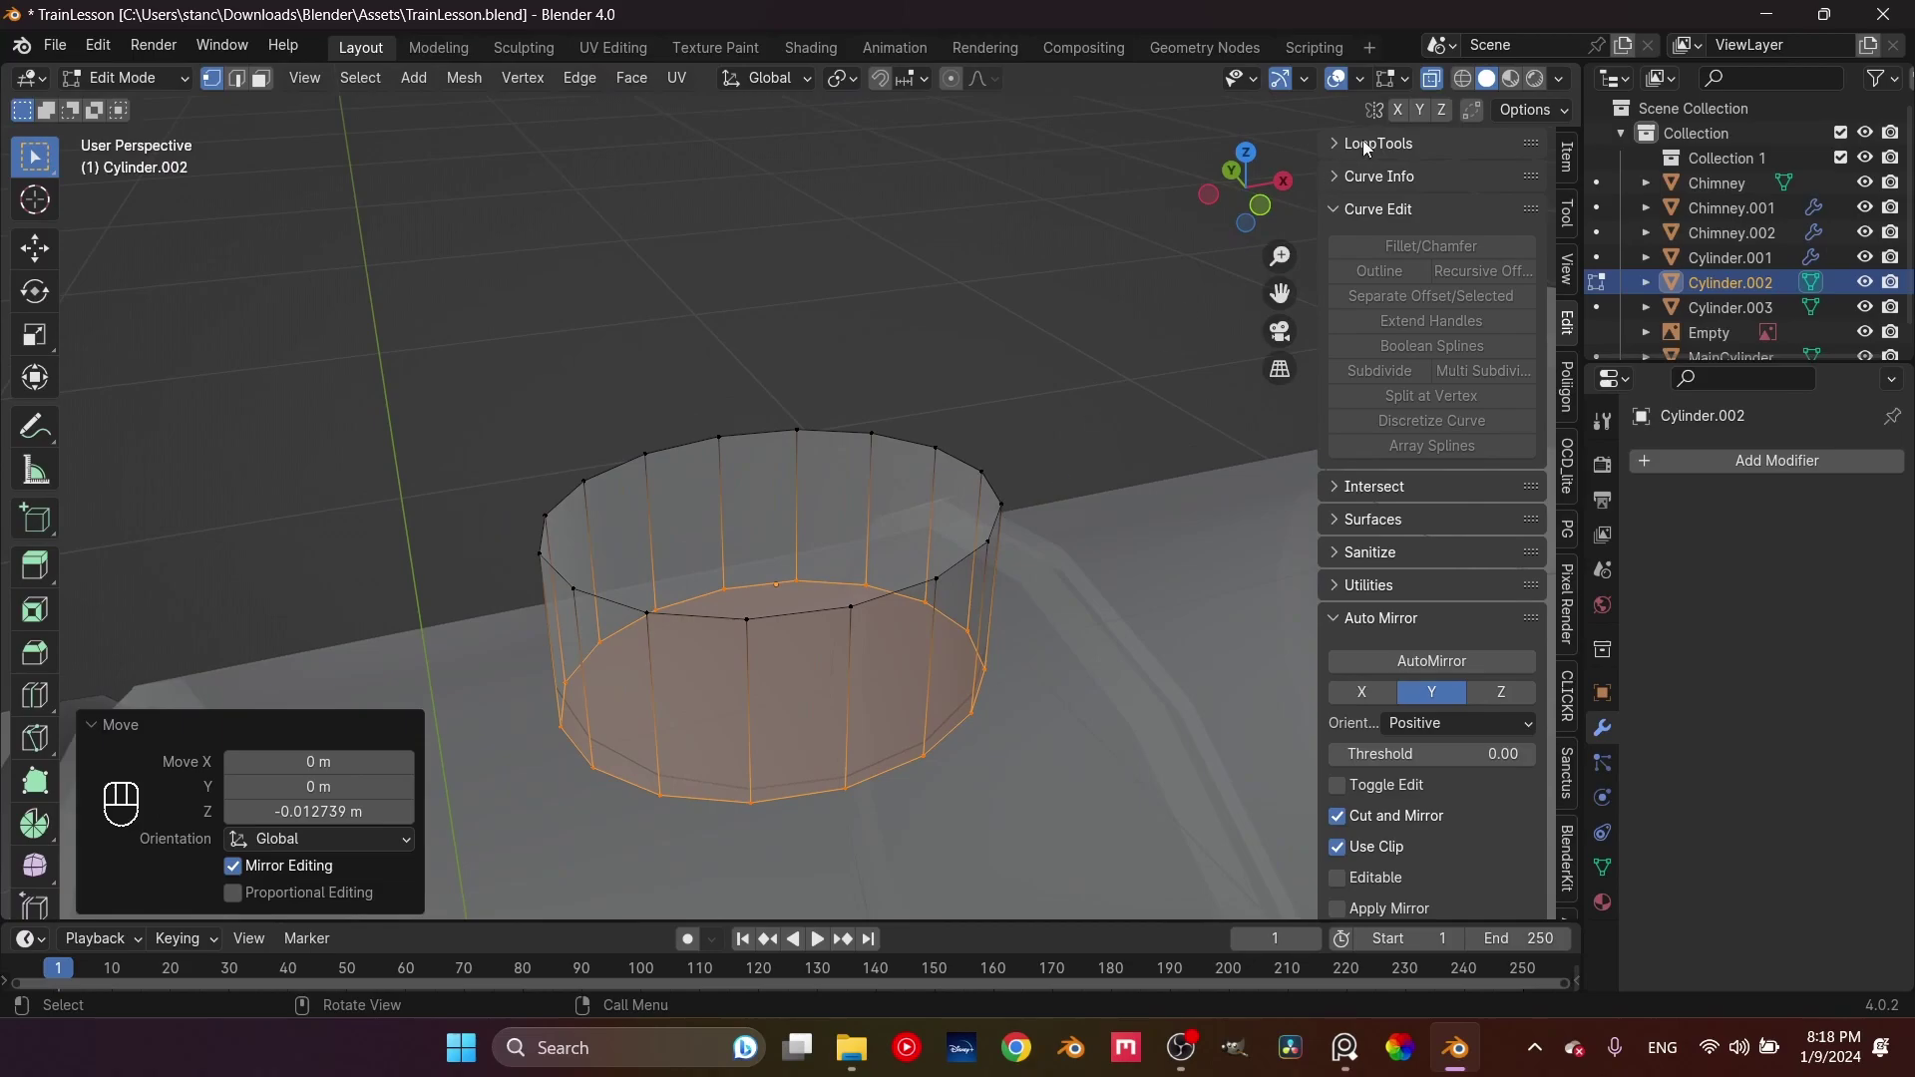
left_click(1431, 79)
key("3")
left_click(841, 520)
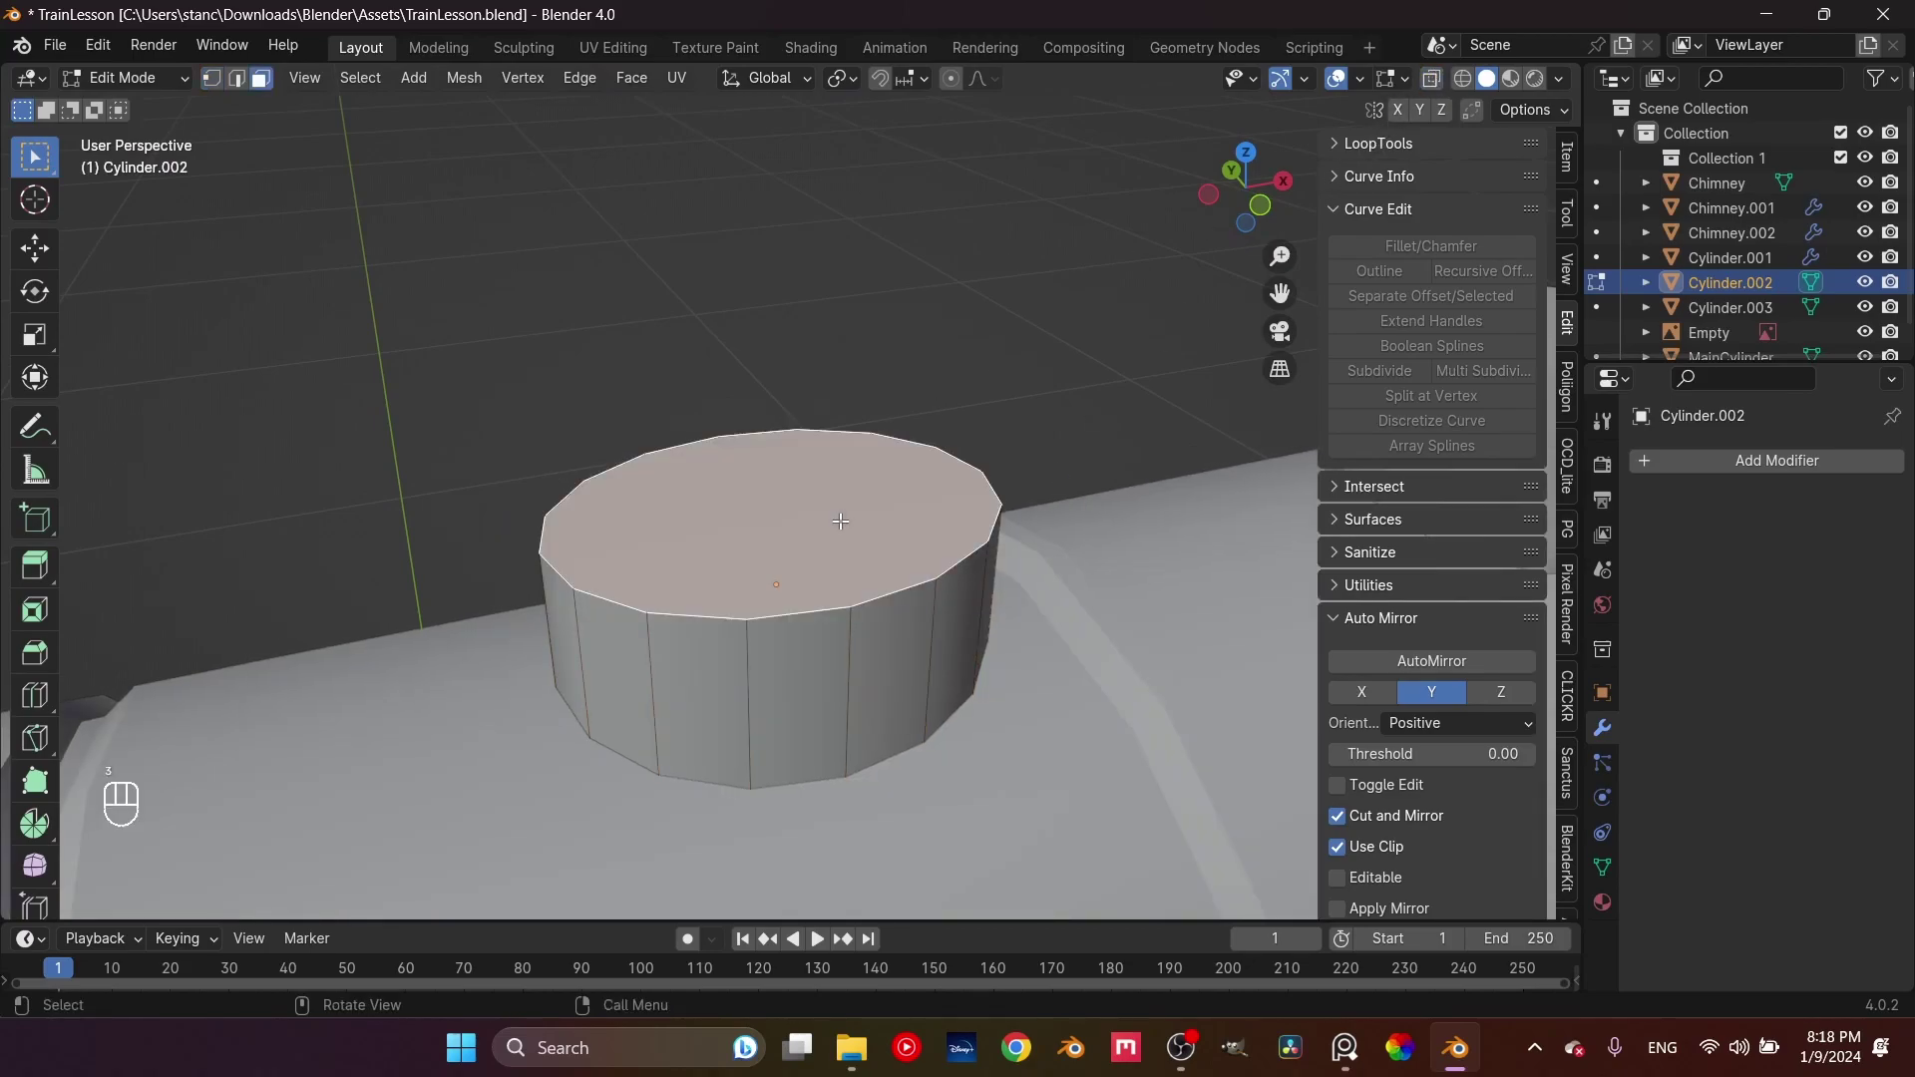
key("i")
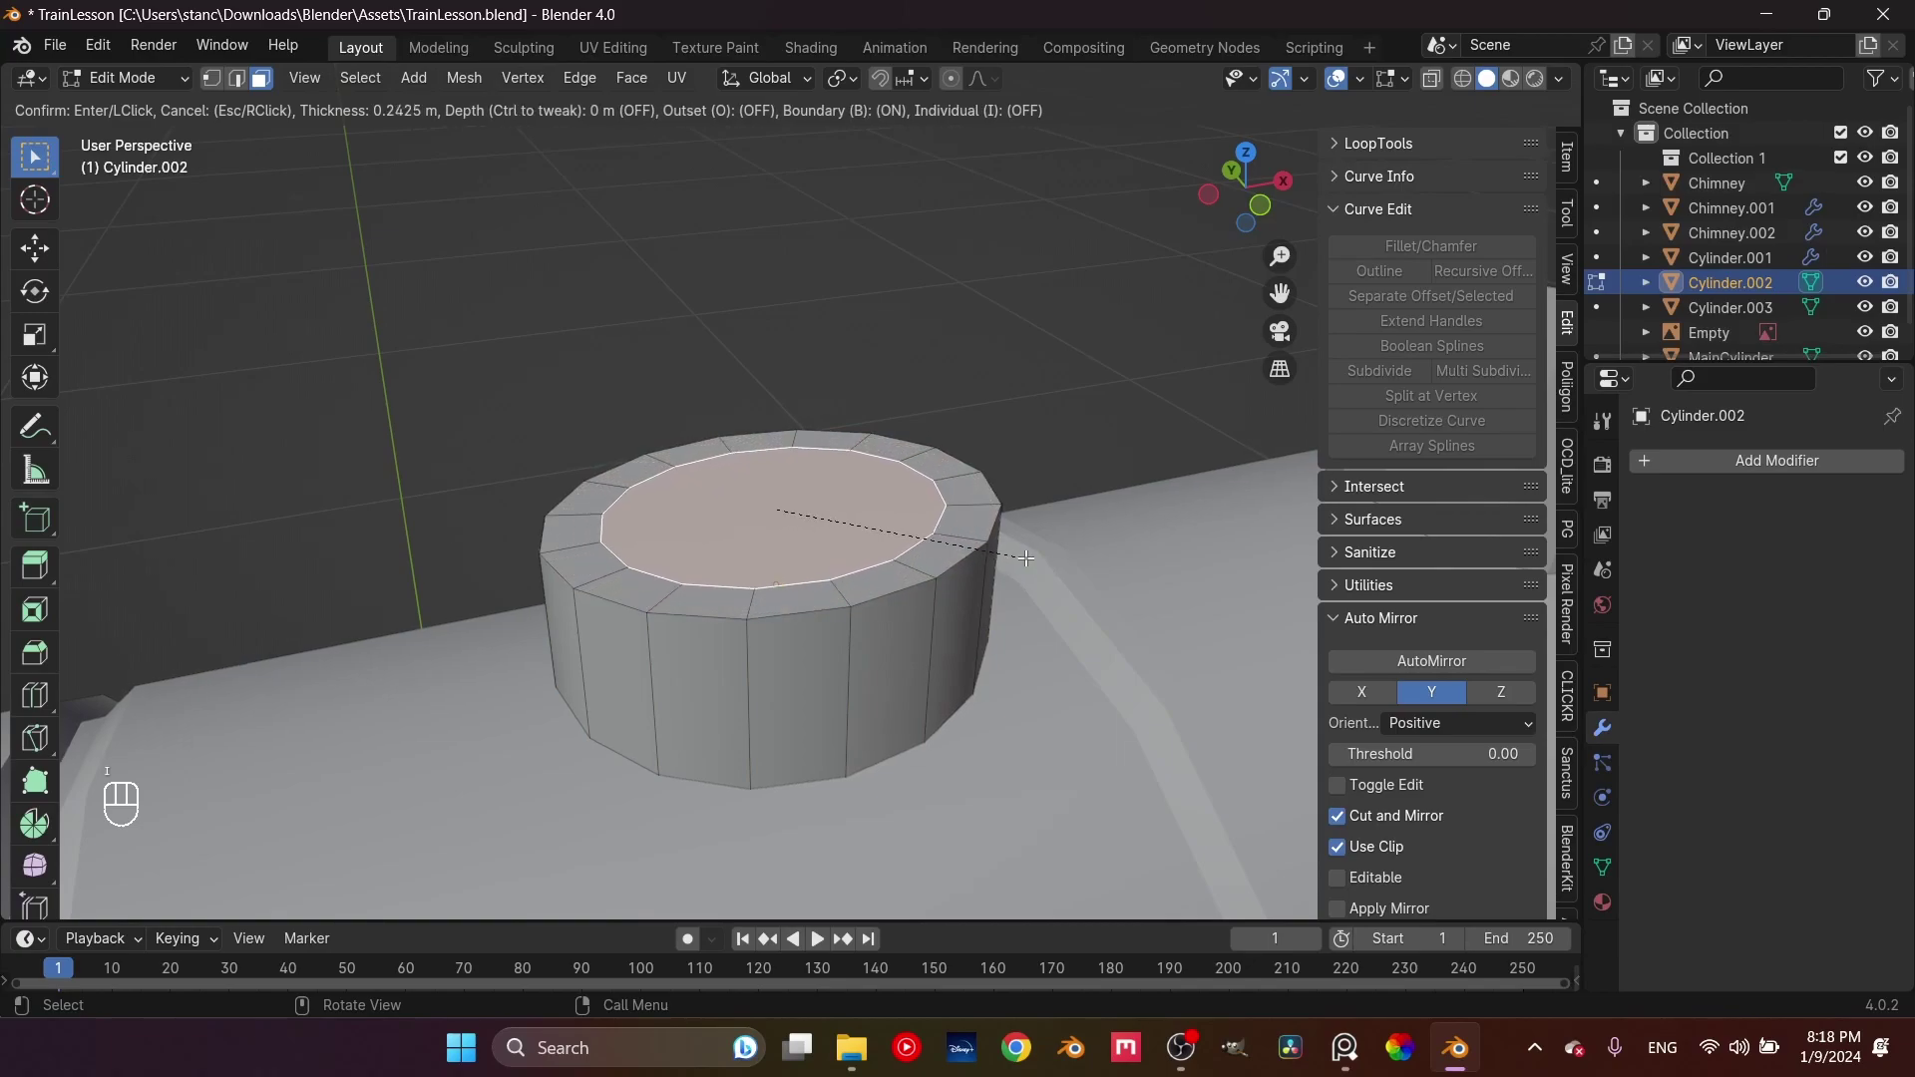
left_click(1026, 558)
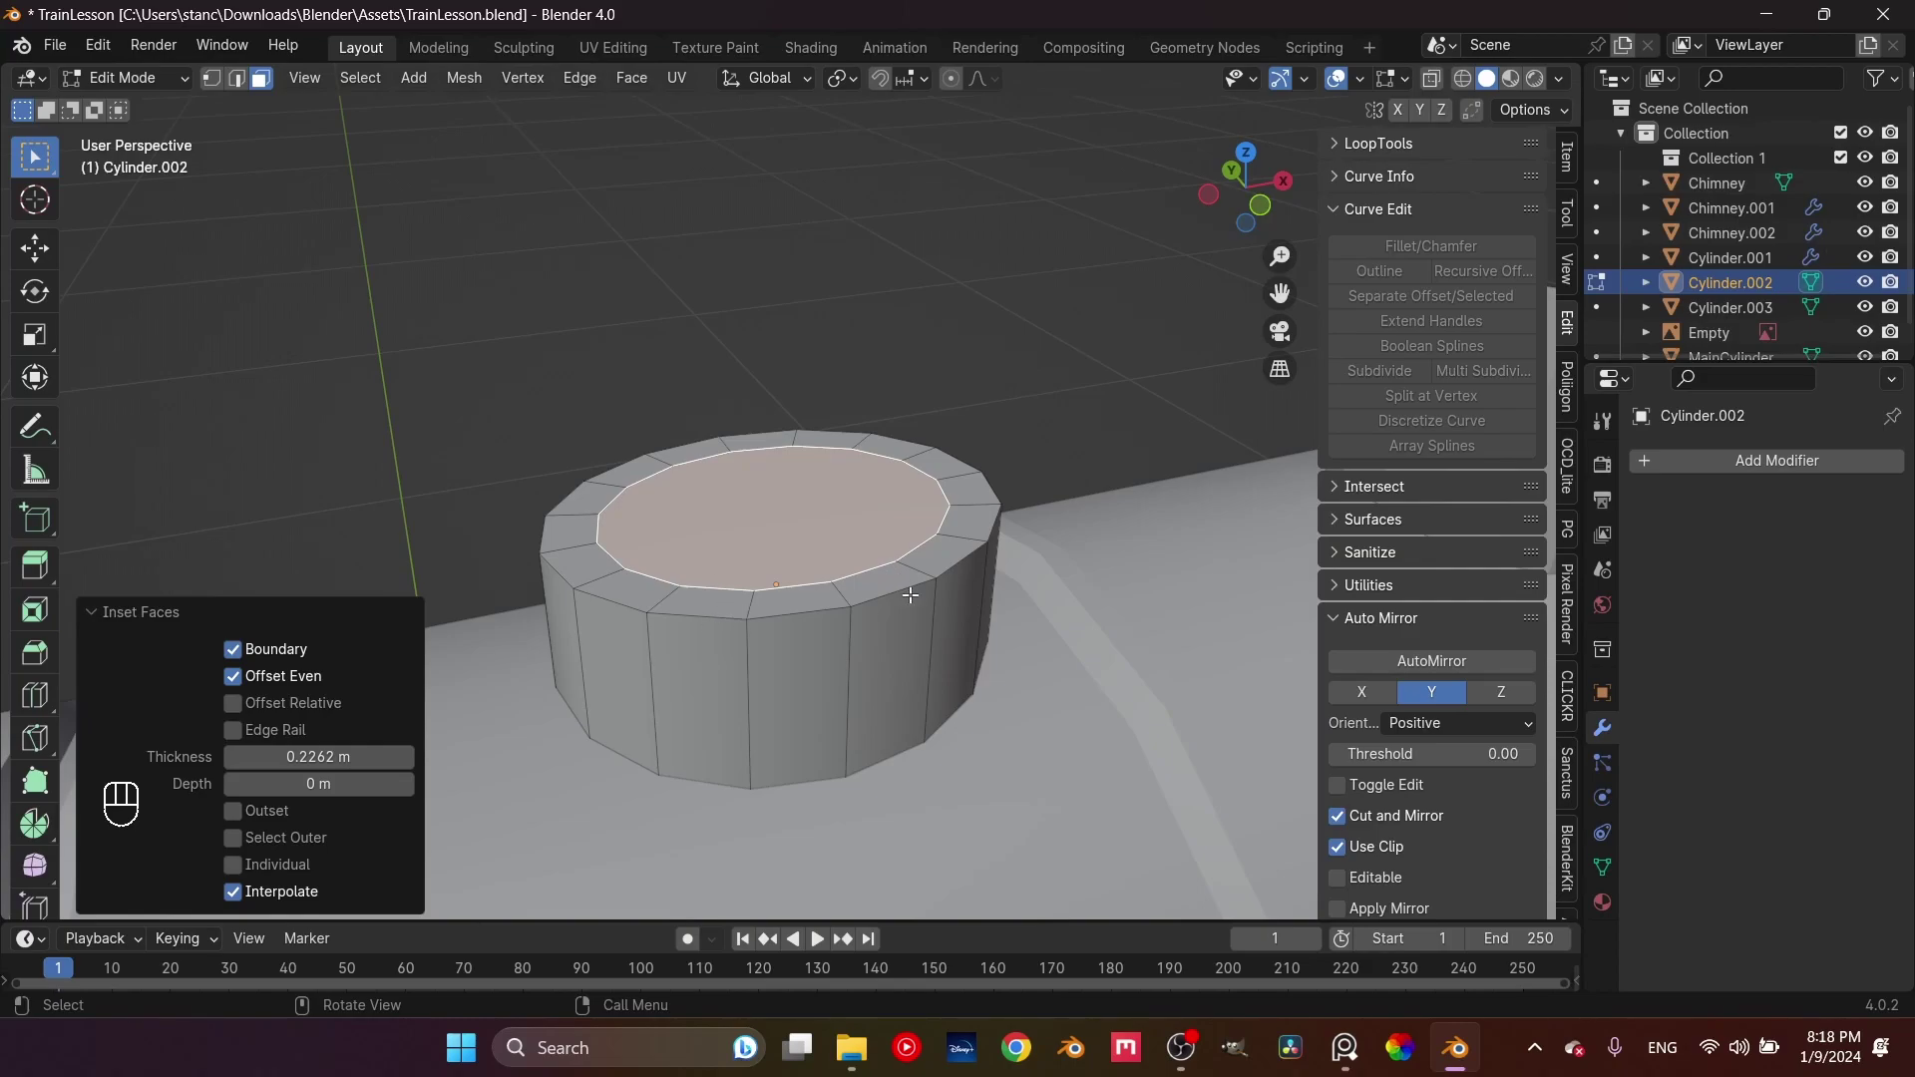
Extrude the cylinder's inset top face upward by about 0.0324 m
key("e")
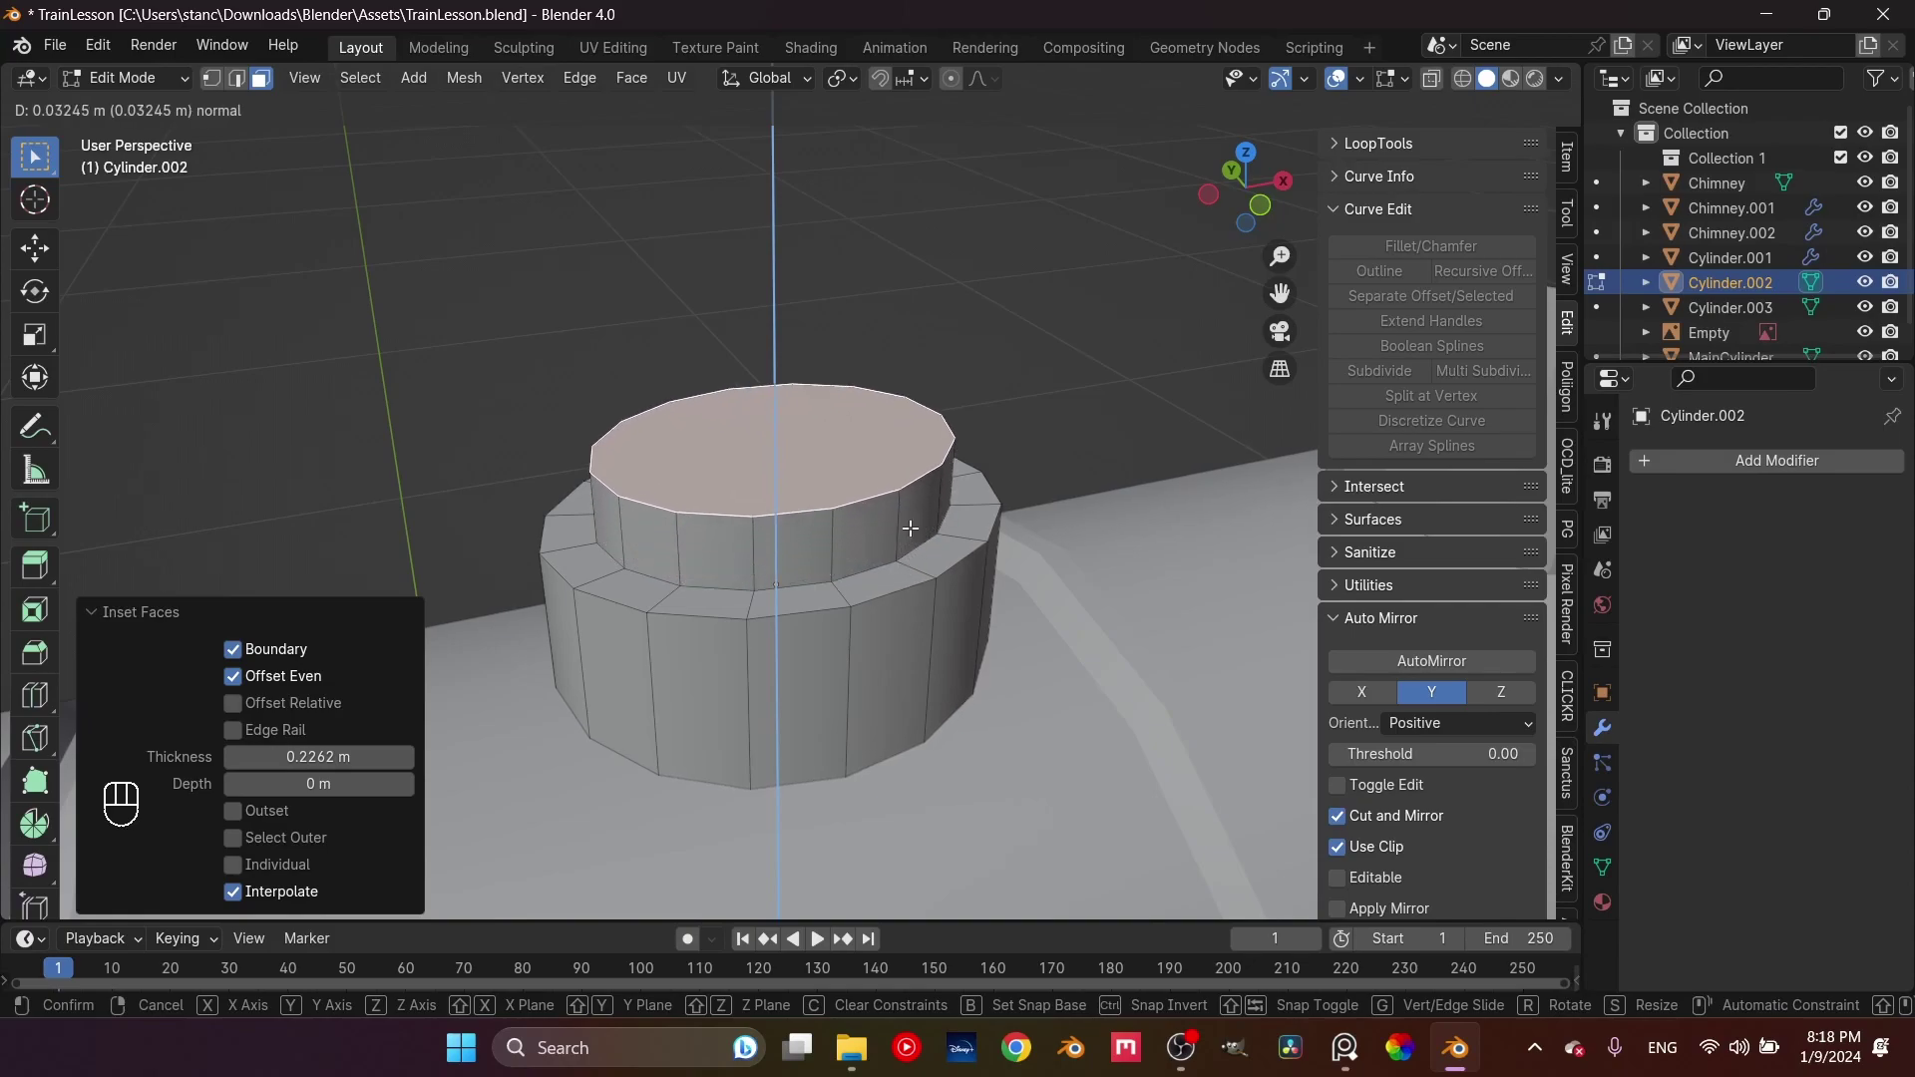
left_click(910, 528)
In front view with X-ray on, select the extrusion's top ring of vertices and move it down about 0.0027 m along Z
key("KP_1")
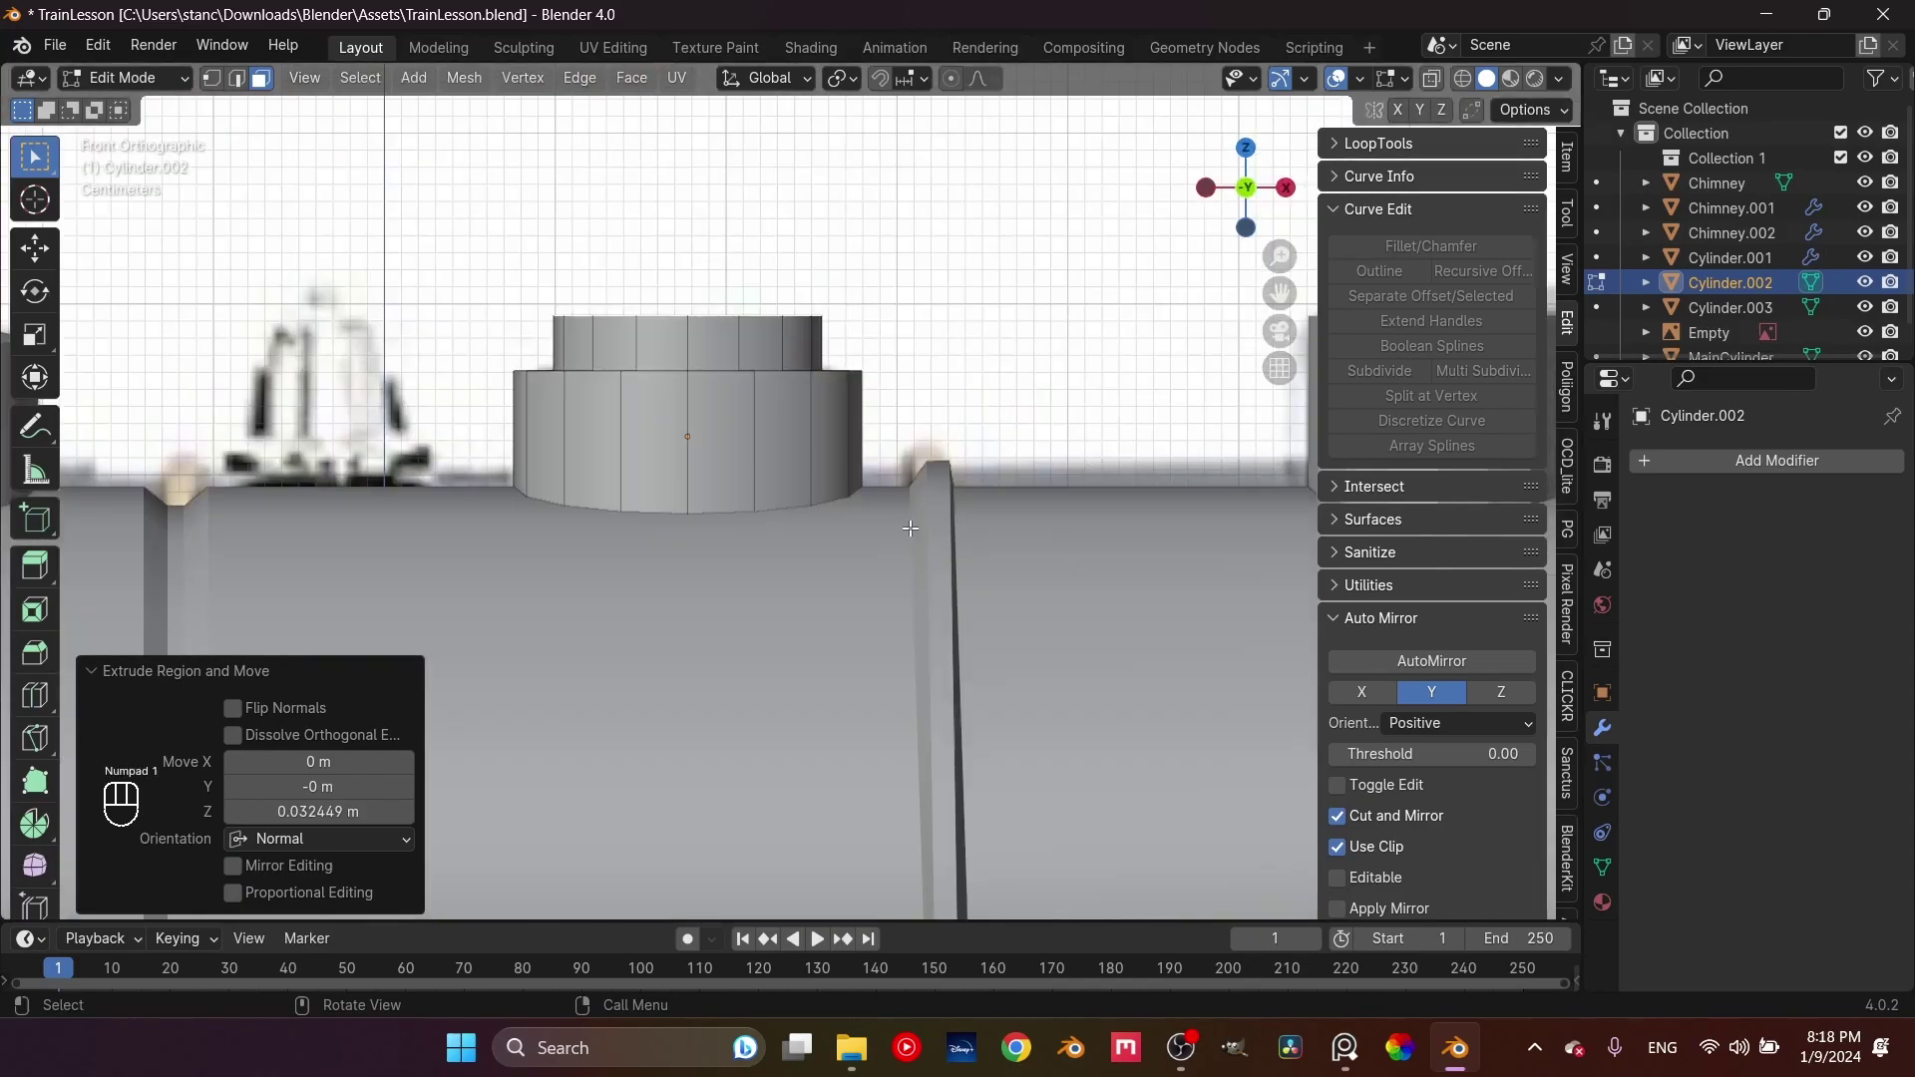
left_click(1431, 78)
scroll(725, 412, "up", 3)
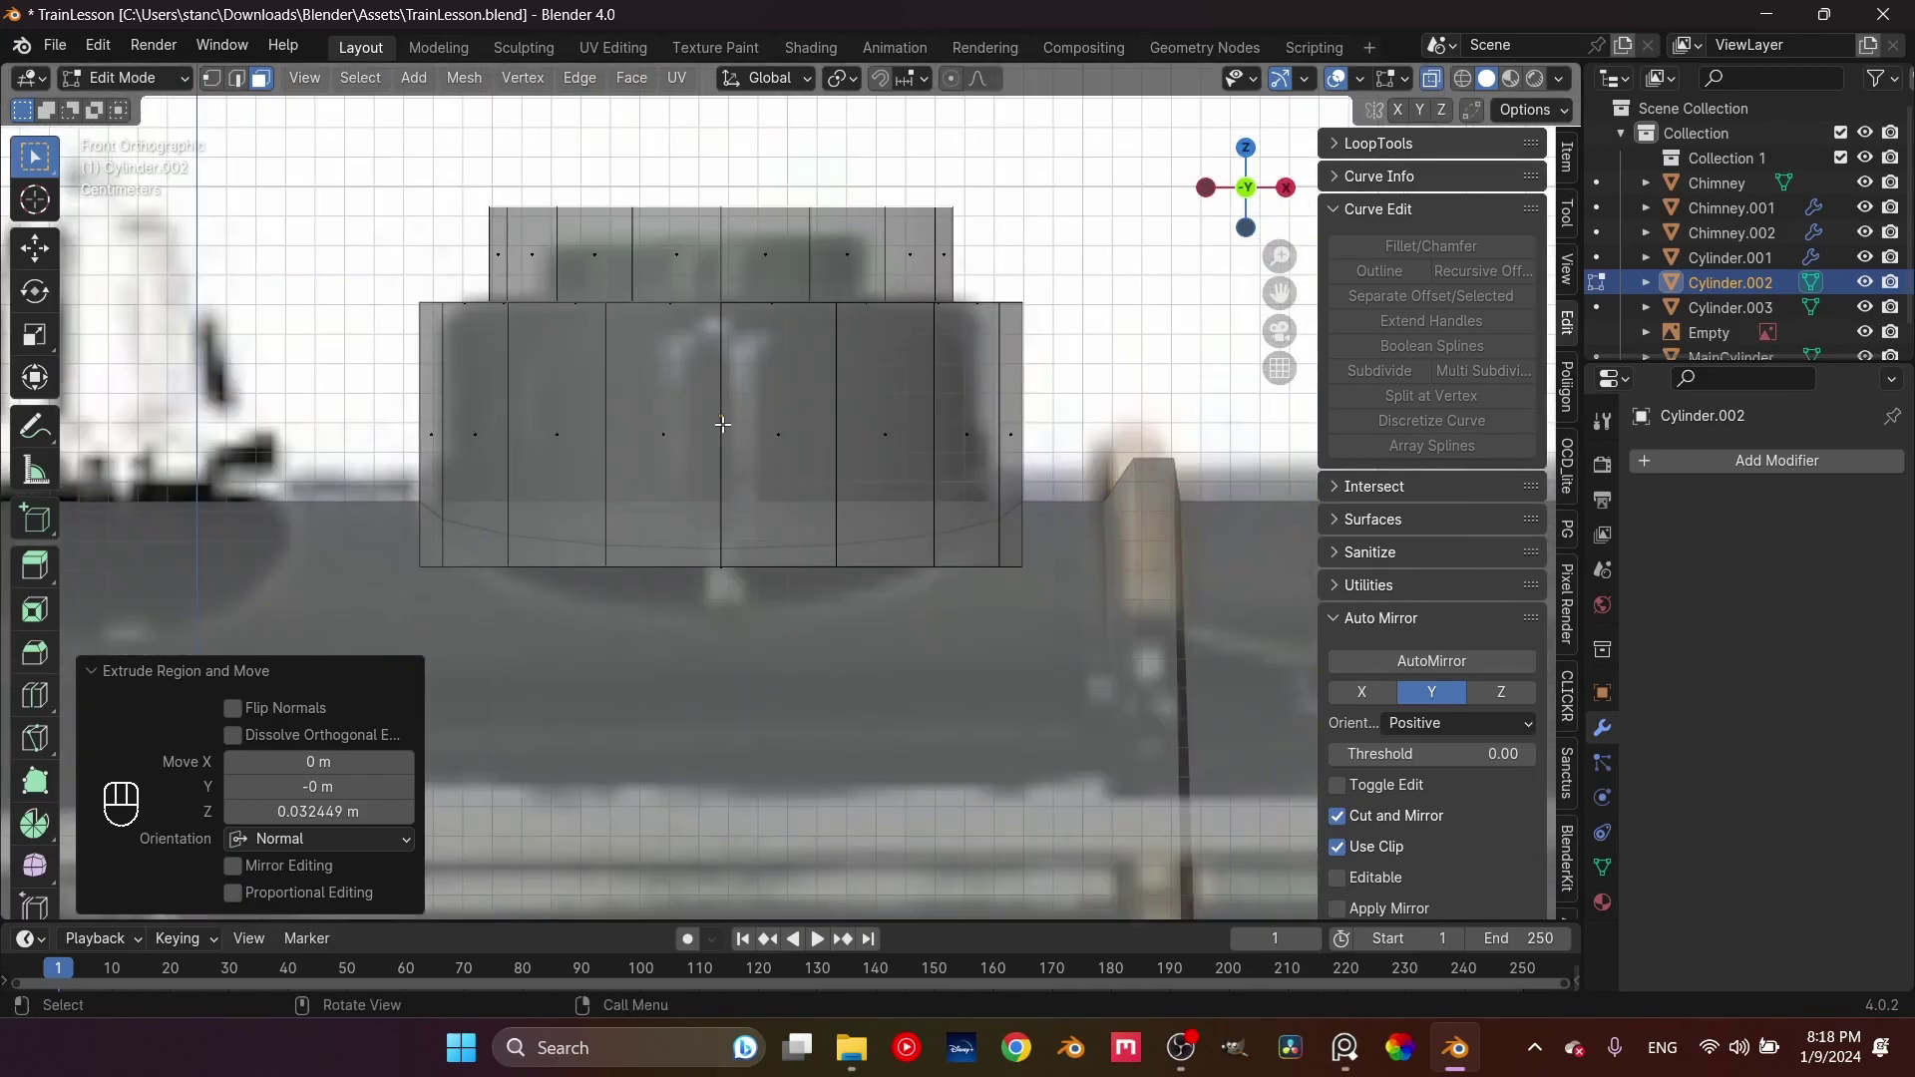
scroll(725, 412, "up", 2)
key("b")
left_click_drag(504, 331, 1103, 377)
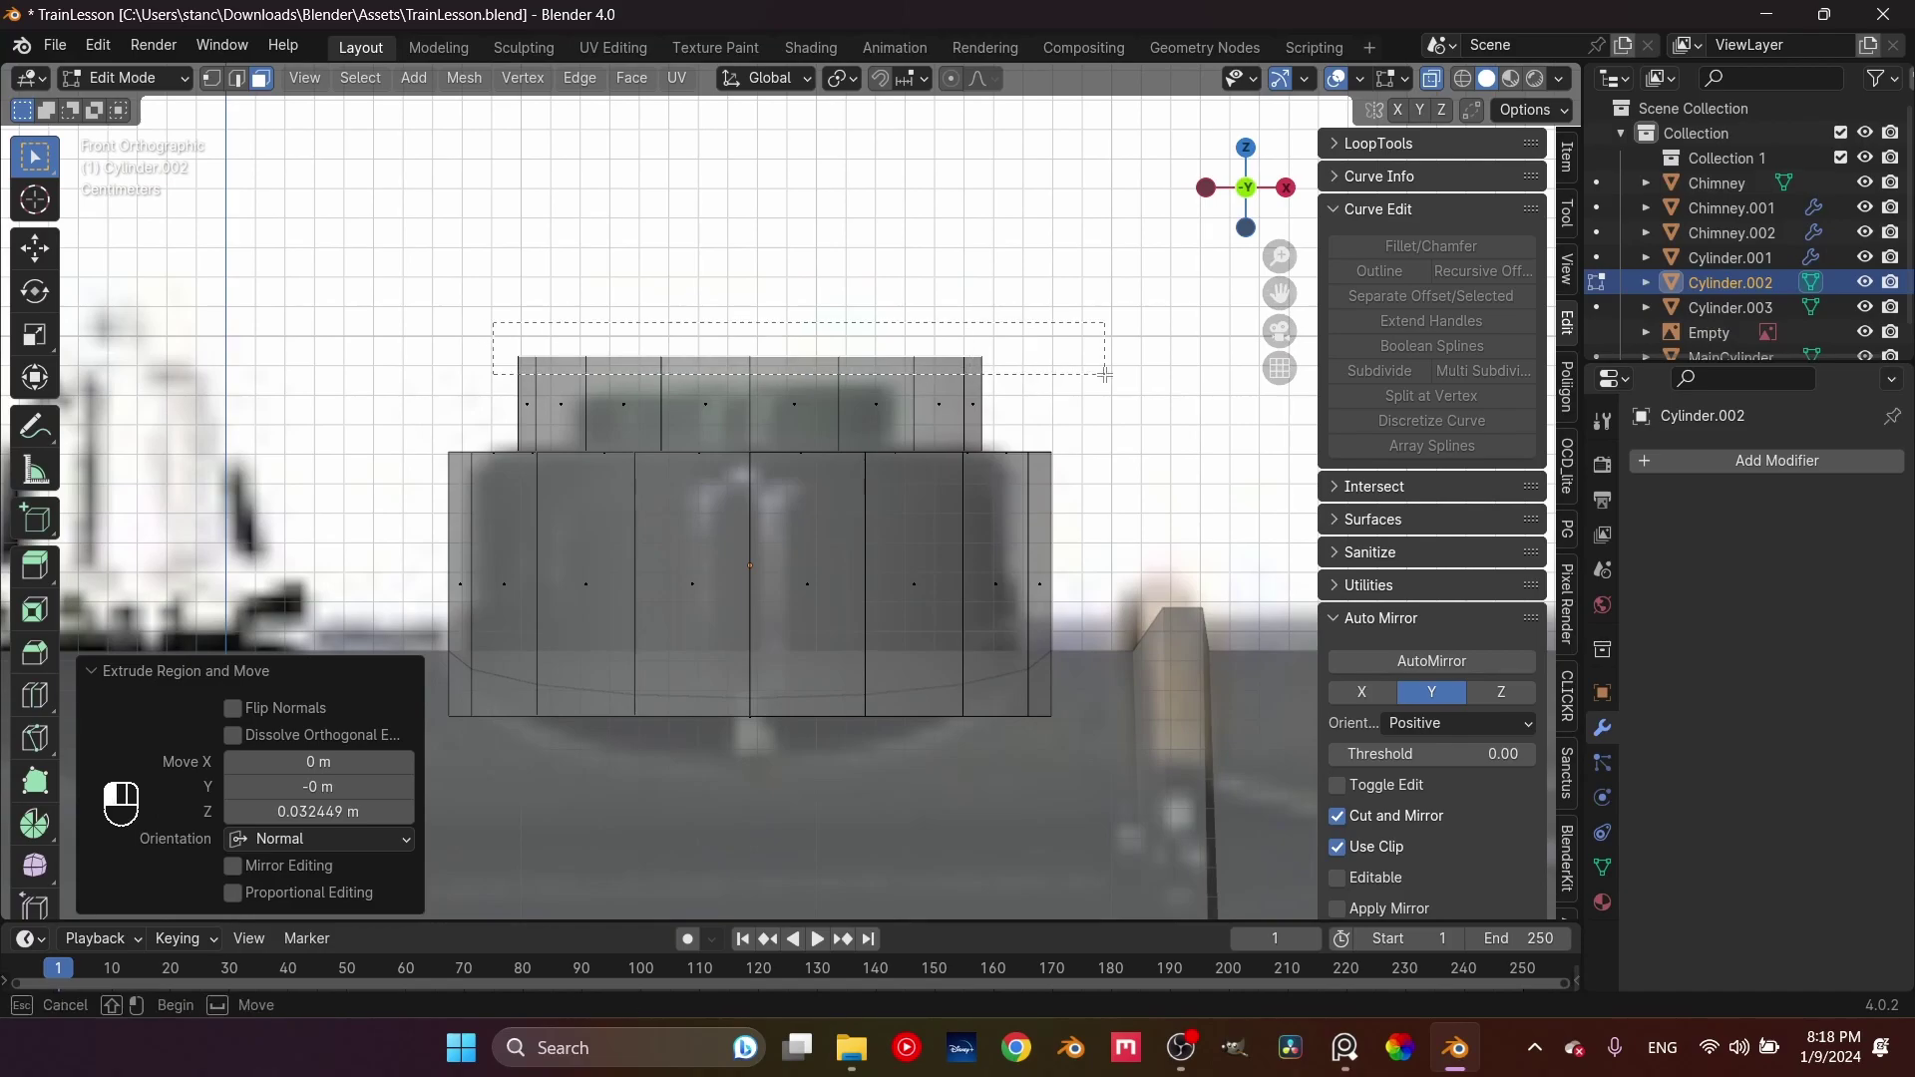
key("1")
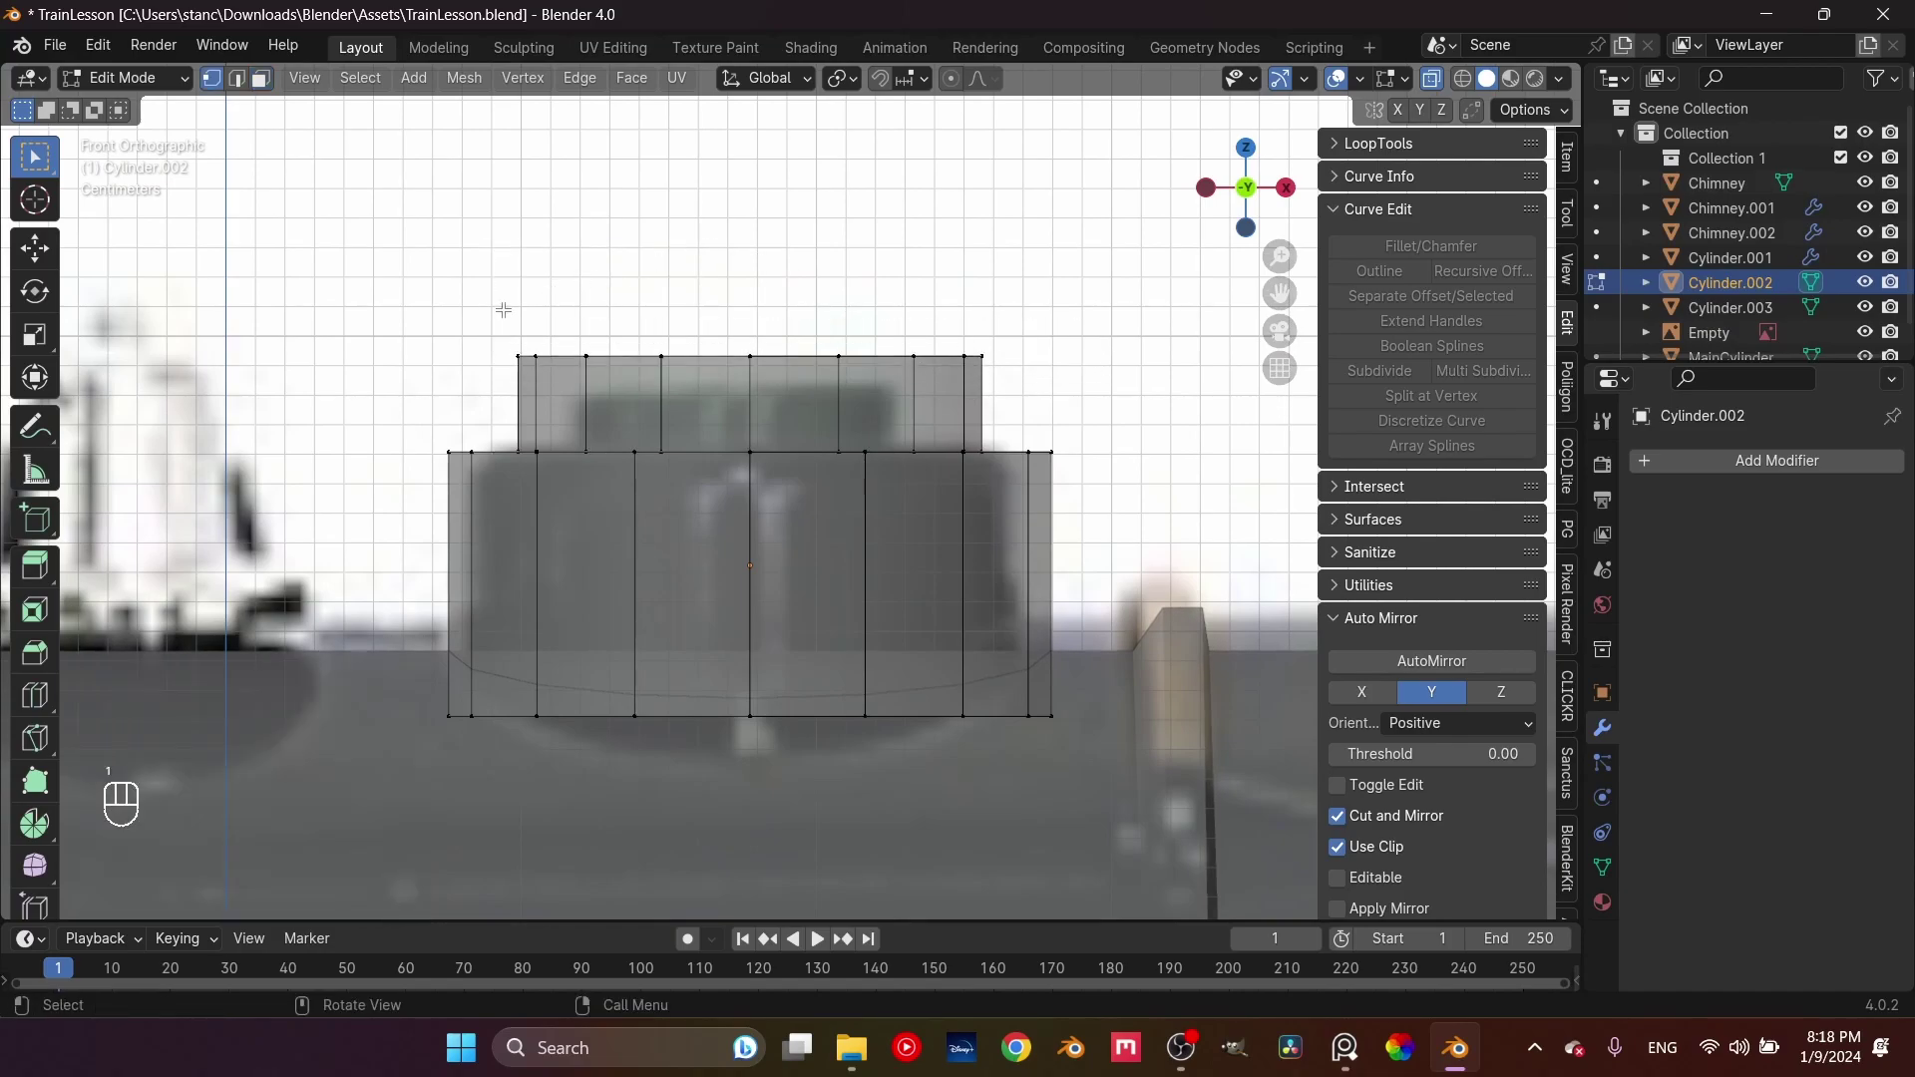
key("b")
left_click_drag(470, 327, 1019, 383)
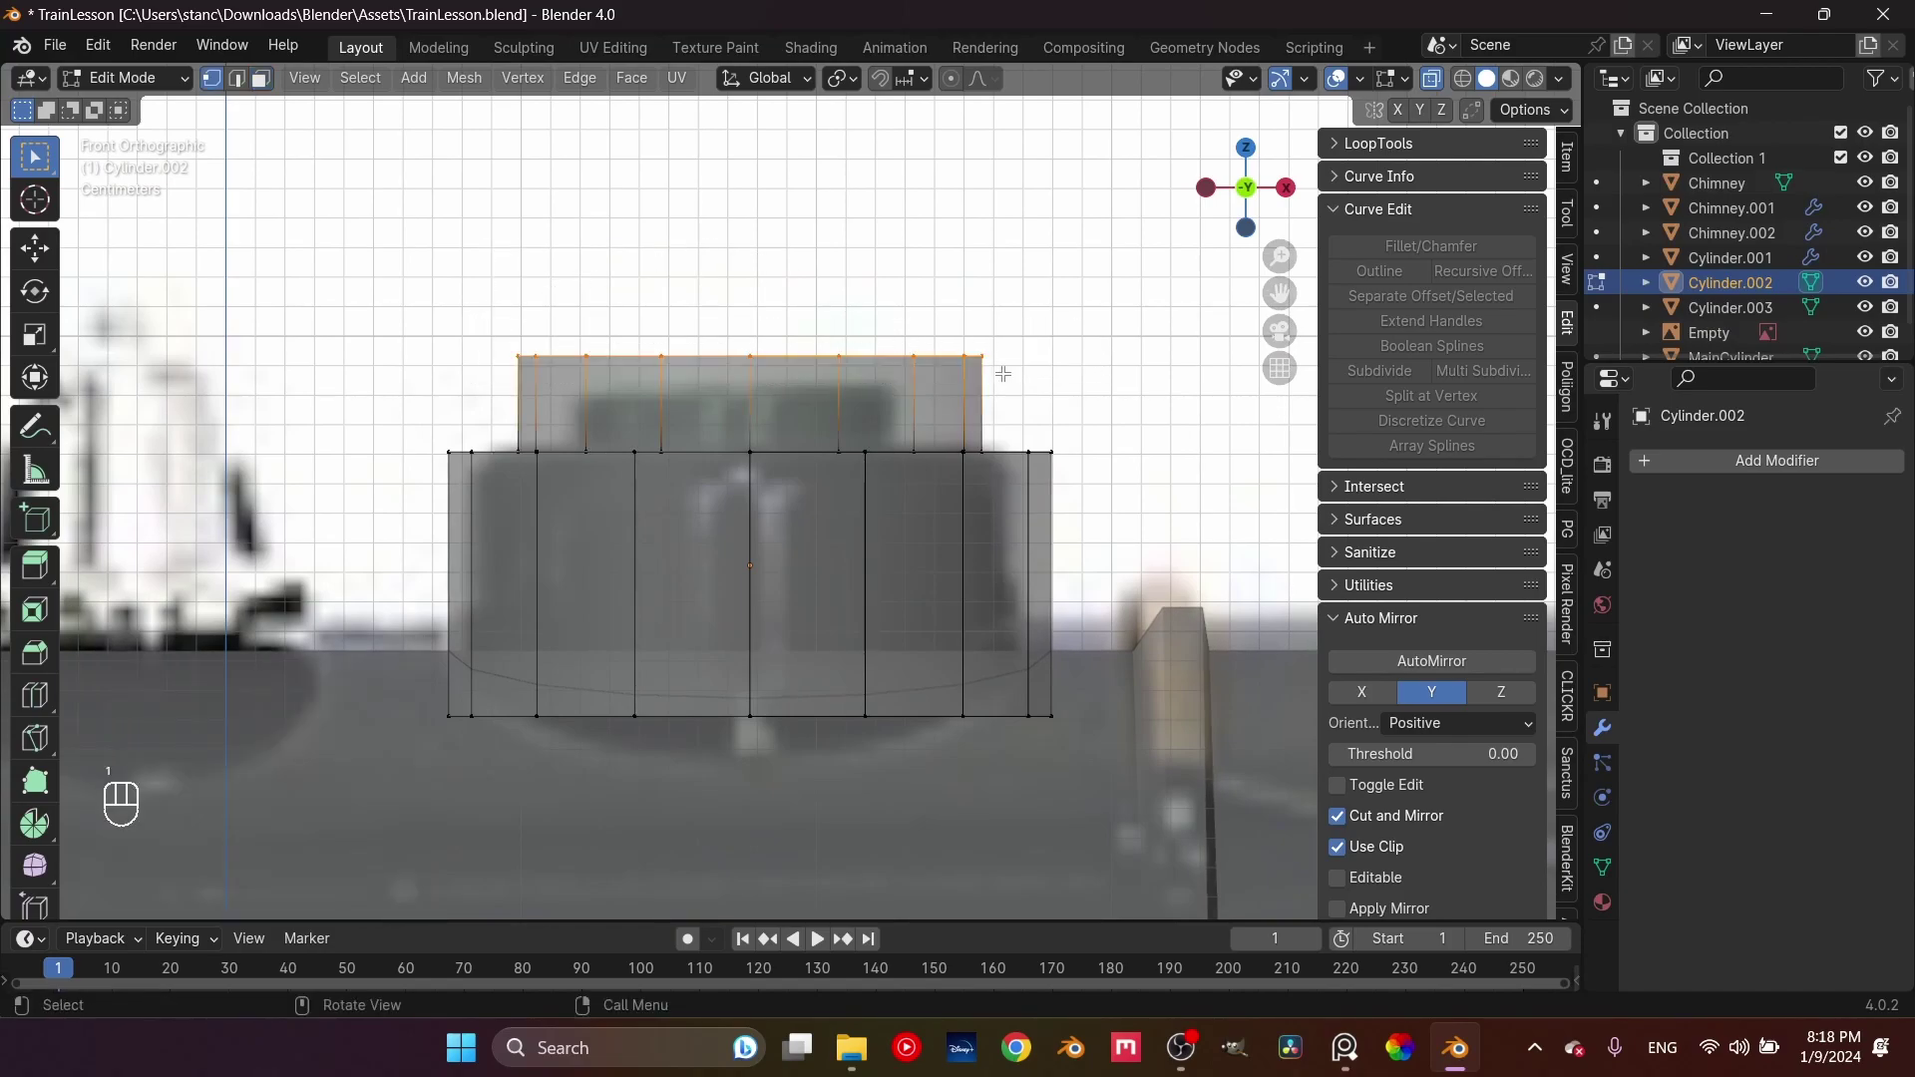
key("g")
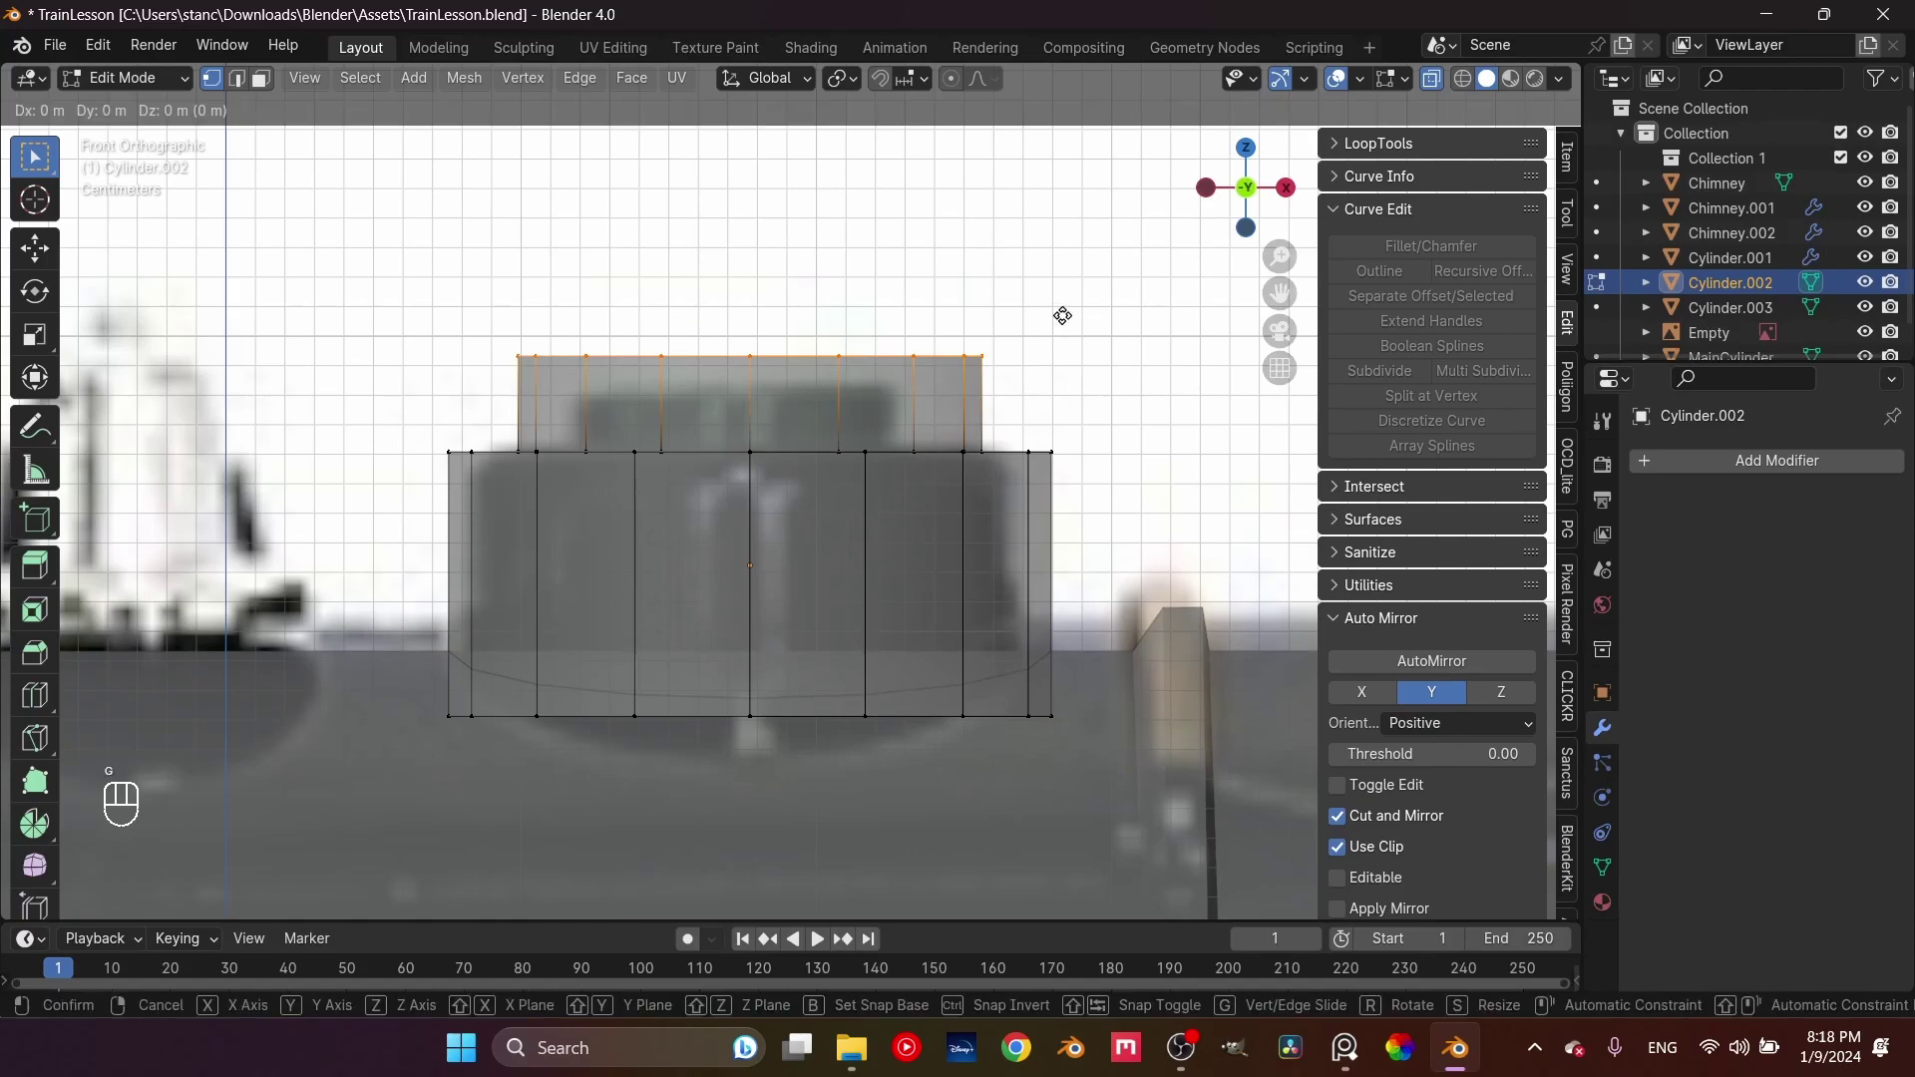
key("z")
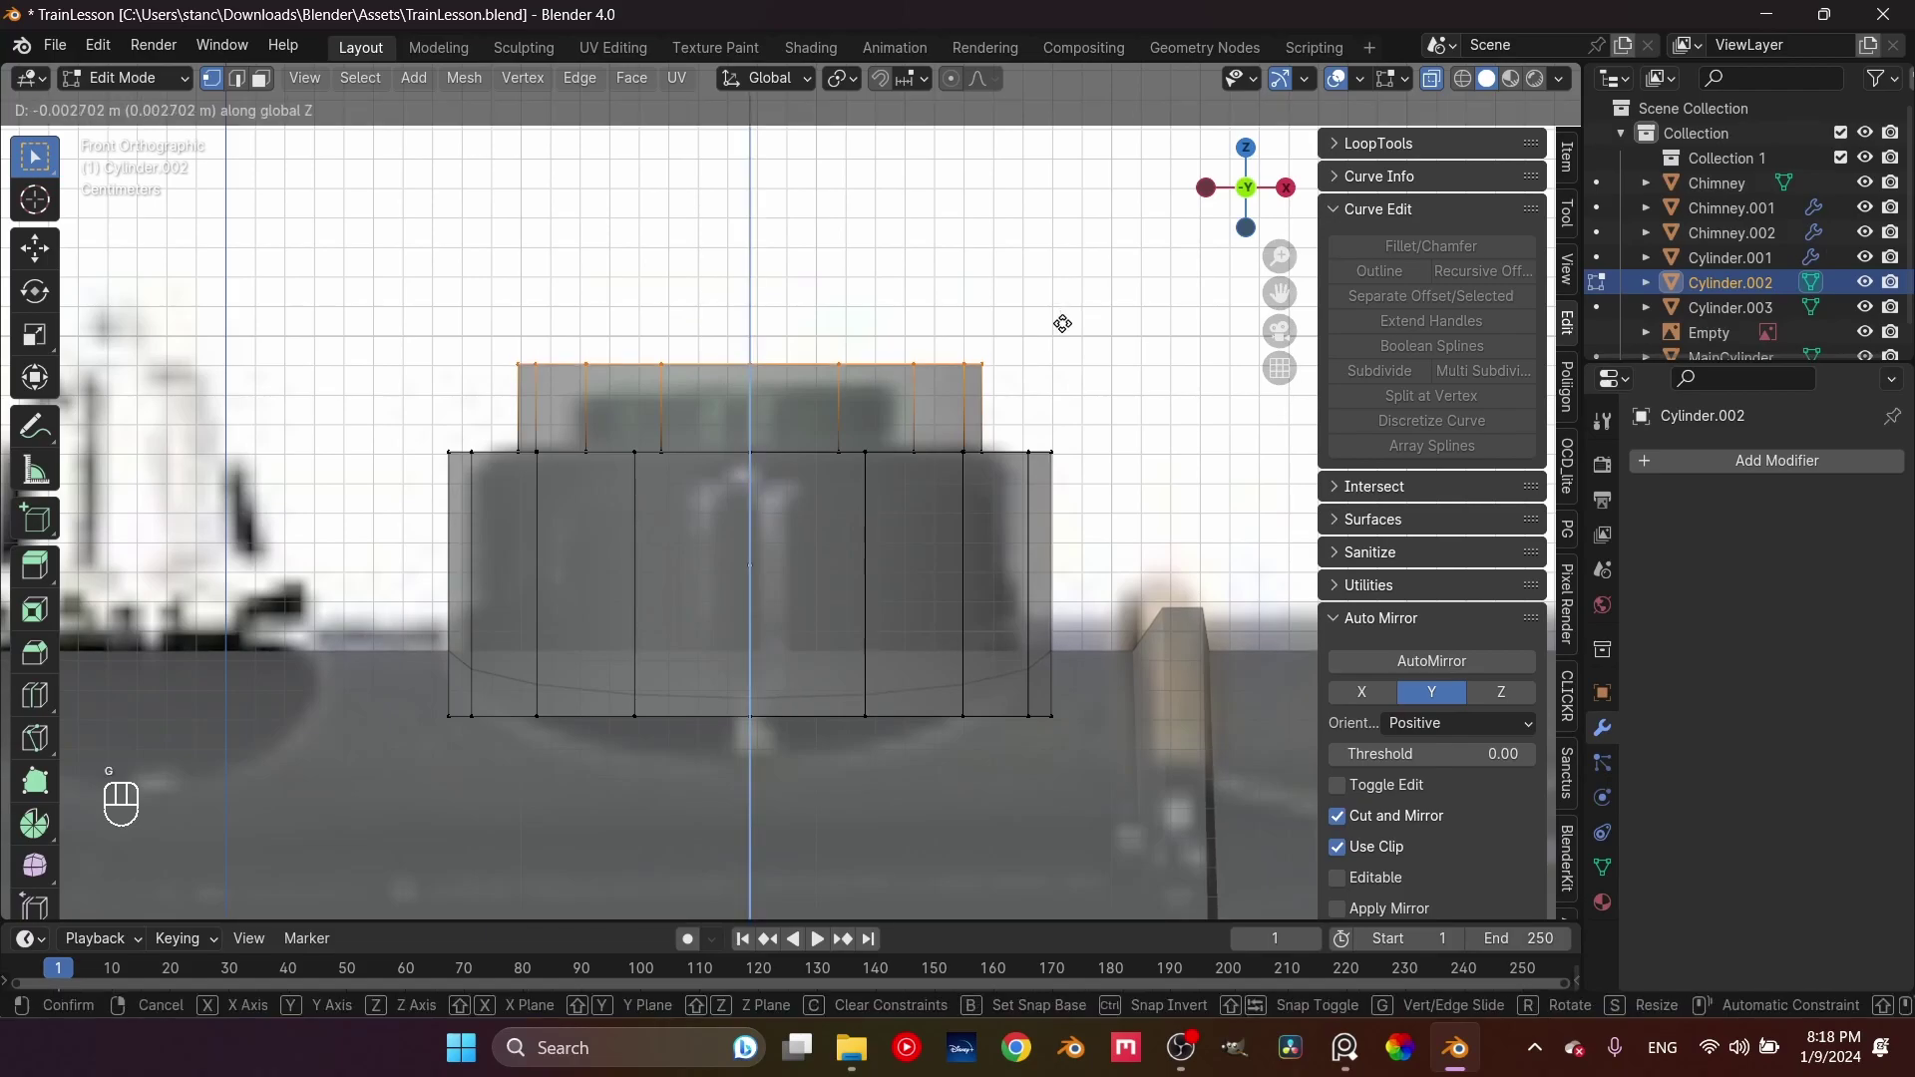
left_click(1063, 323)
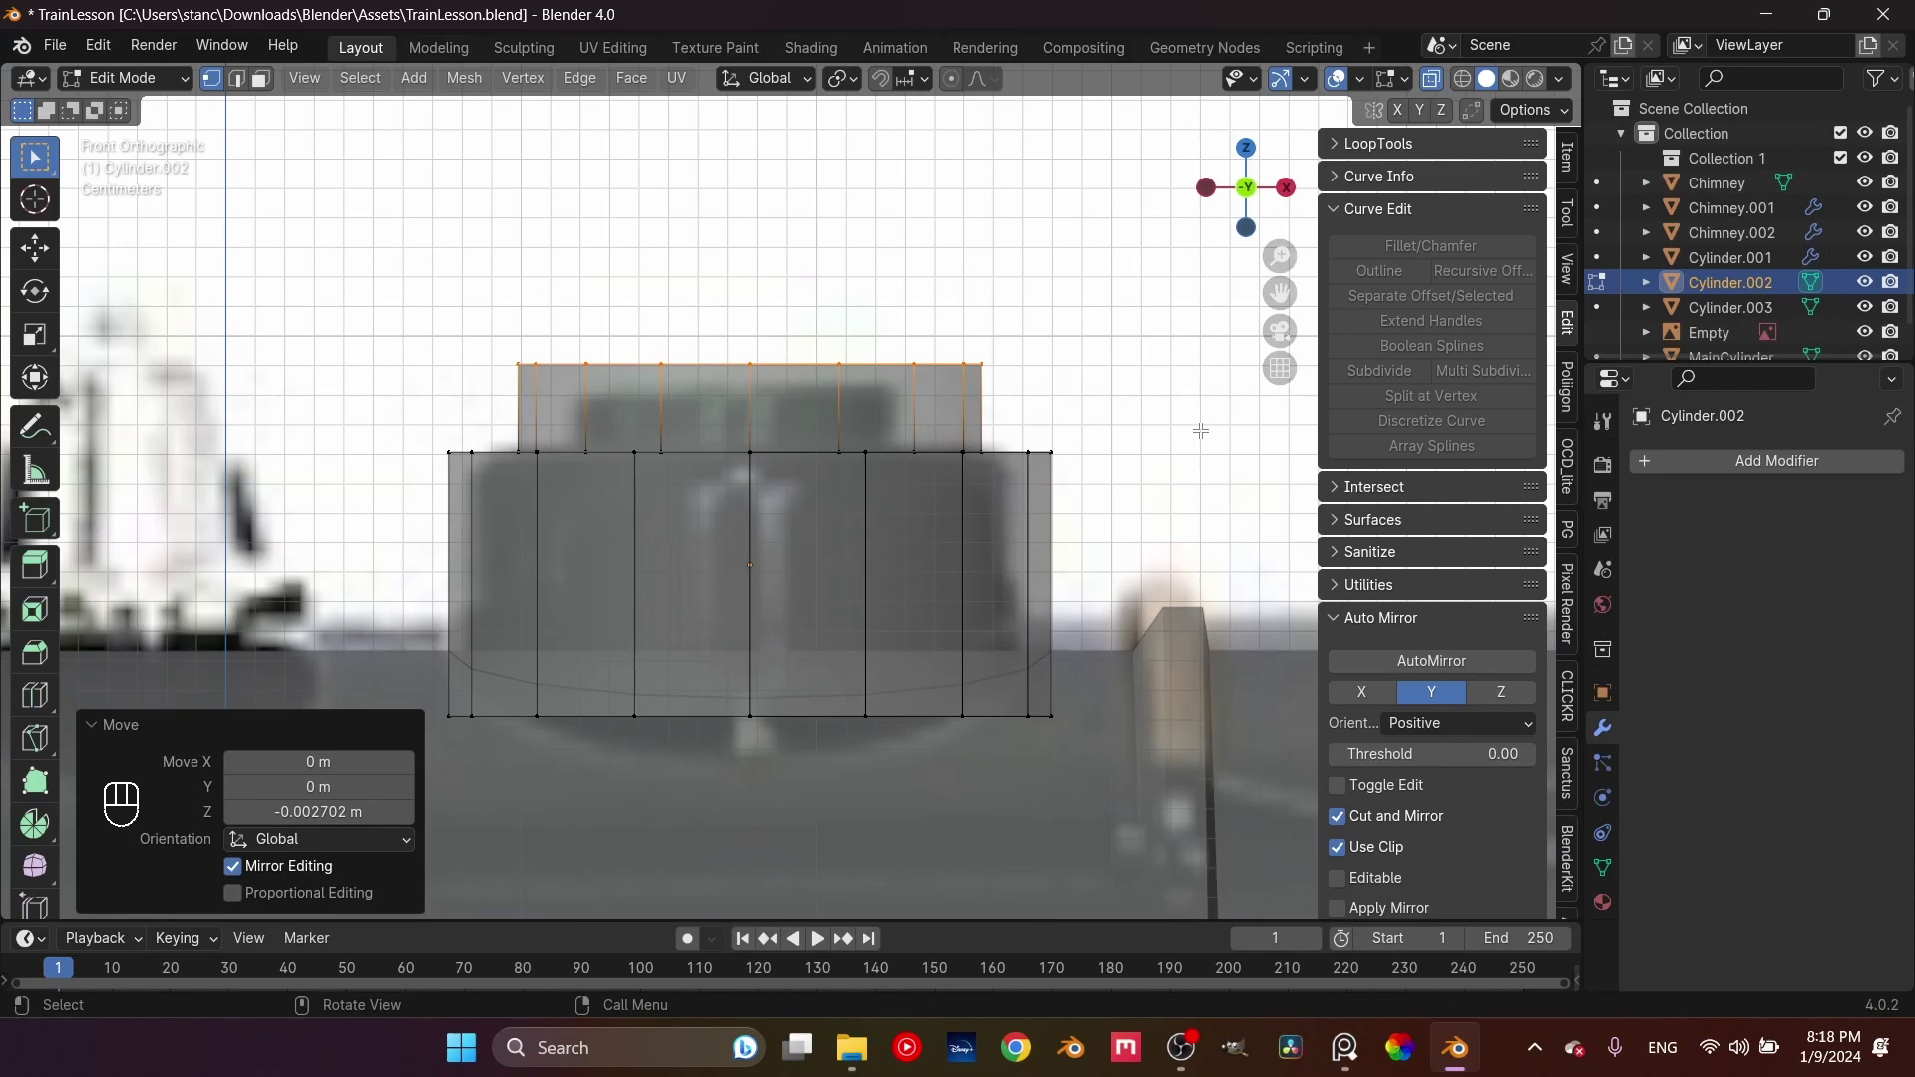
Scale the selected top ring to about 0.705 in X and Y, with Z locked, to taper the cap
key("s")
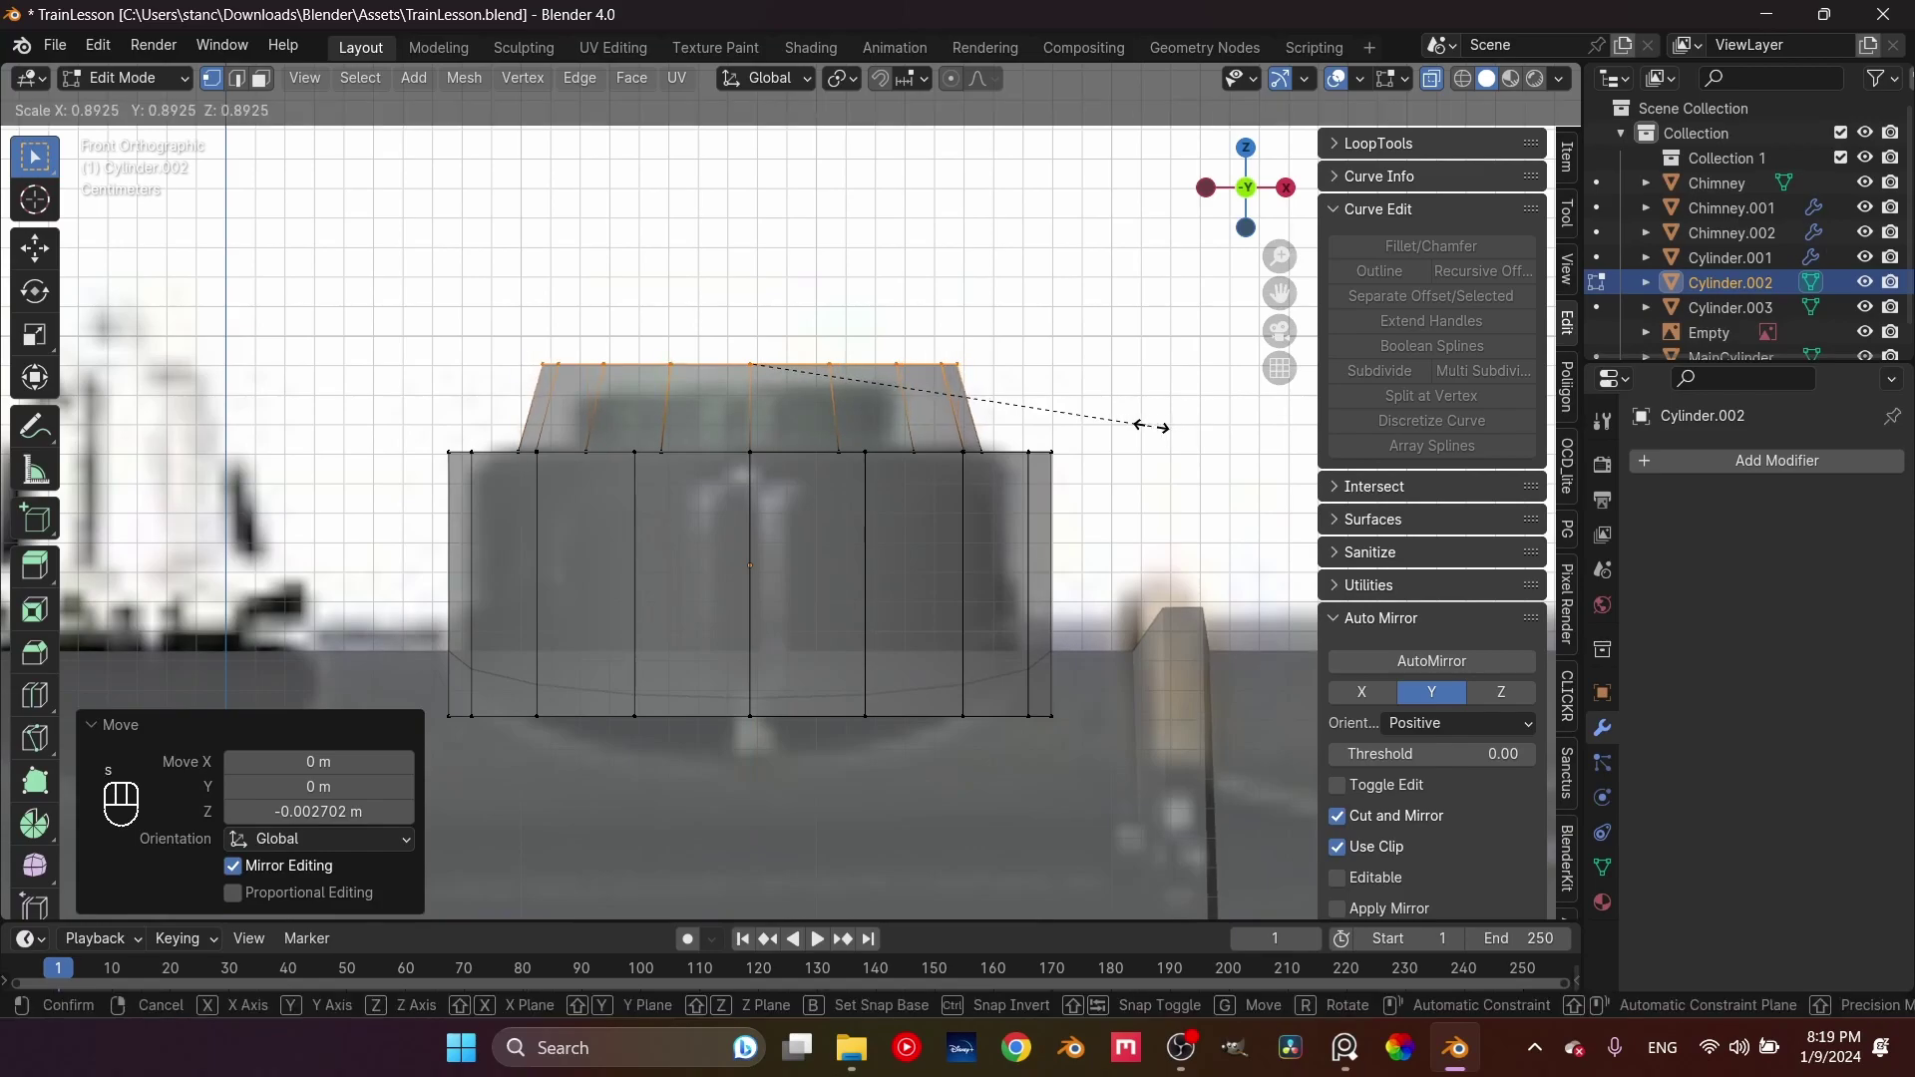
key("shift")
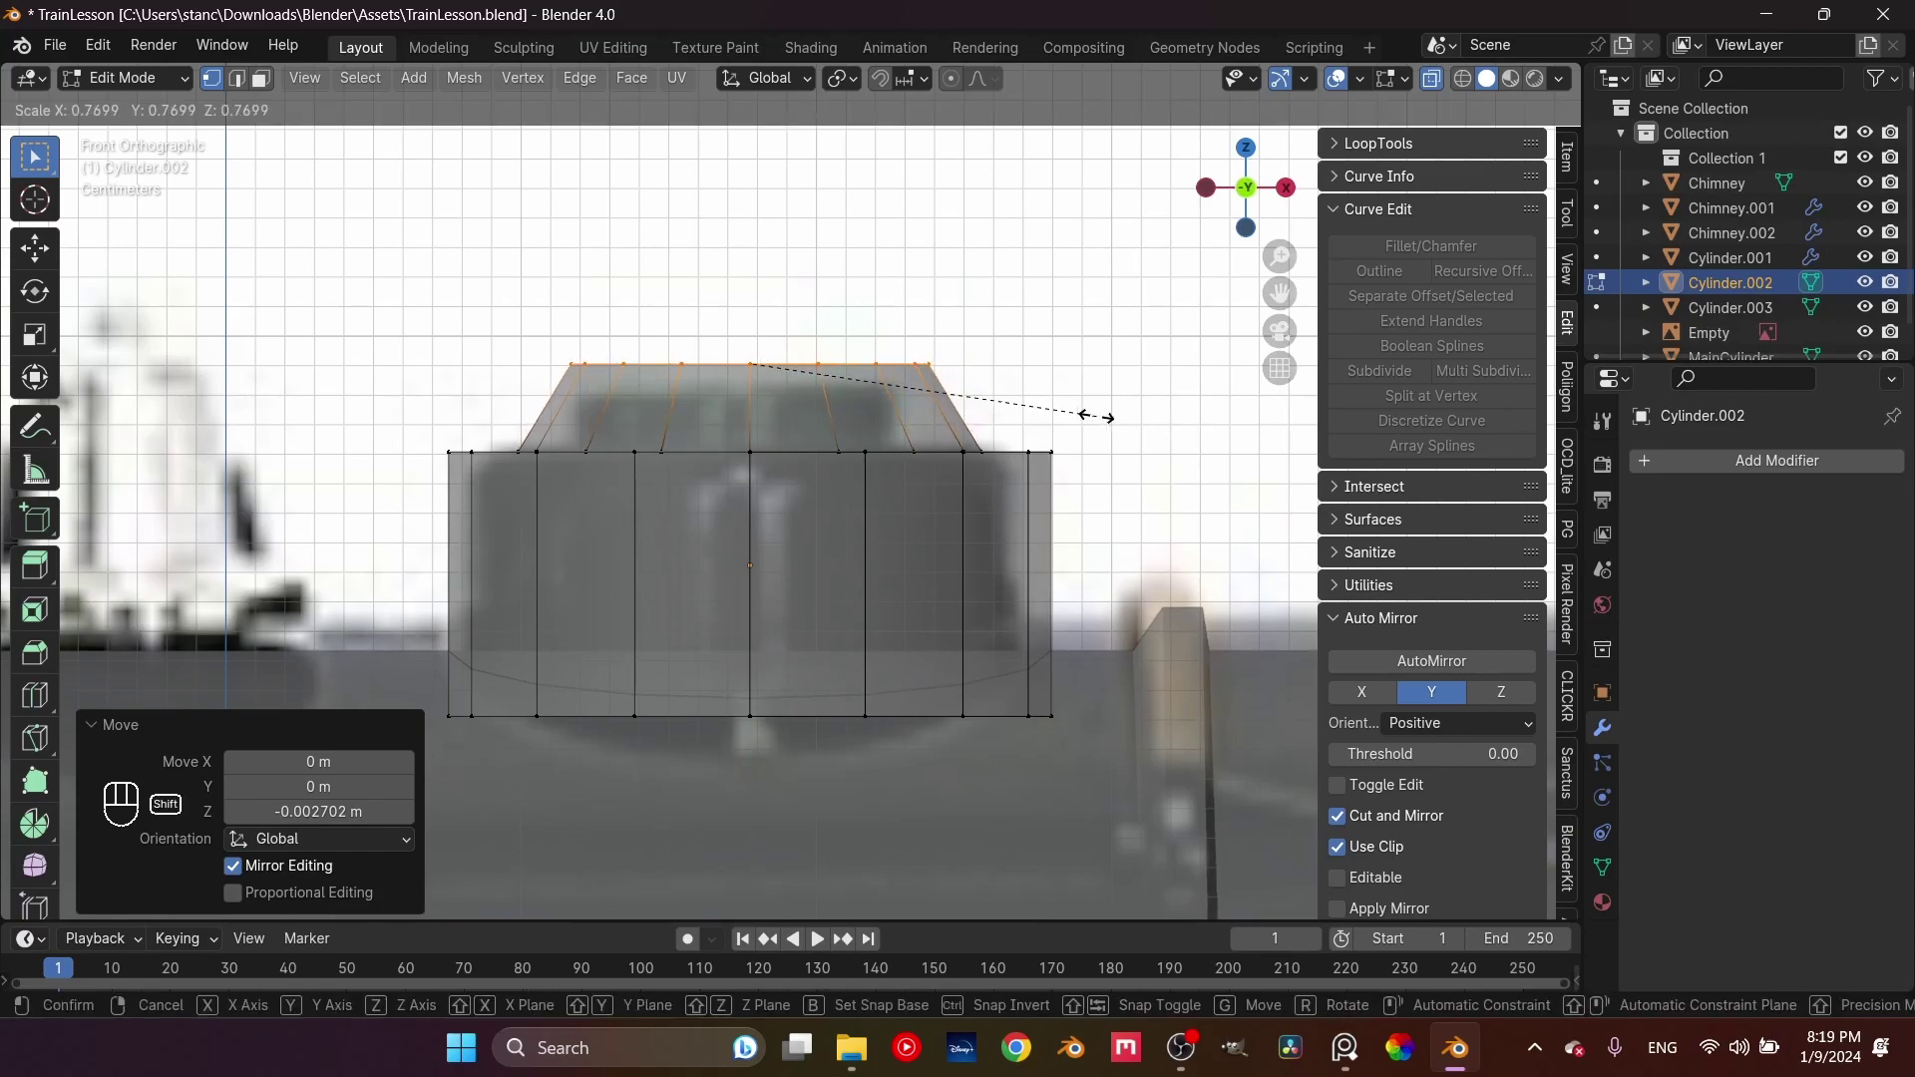
key("shift+z")
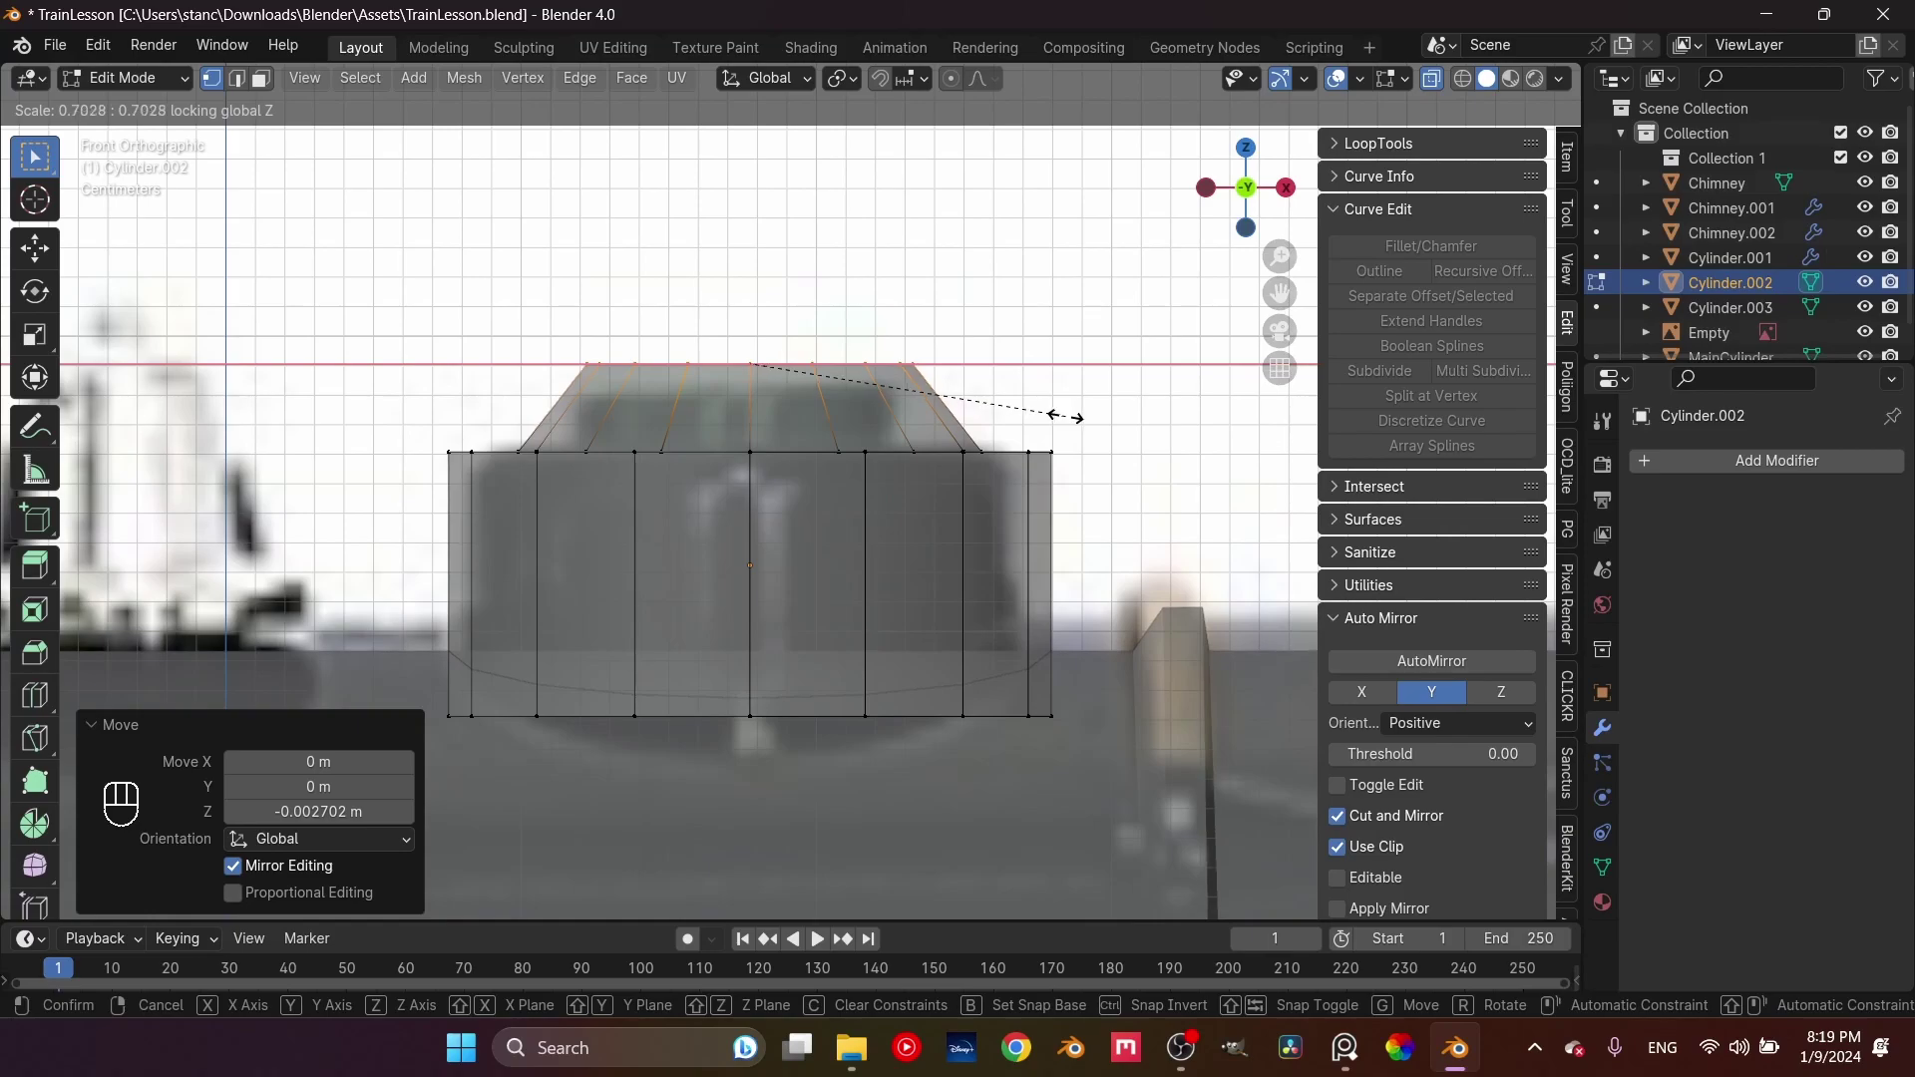
left_click(1065, 417)
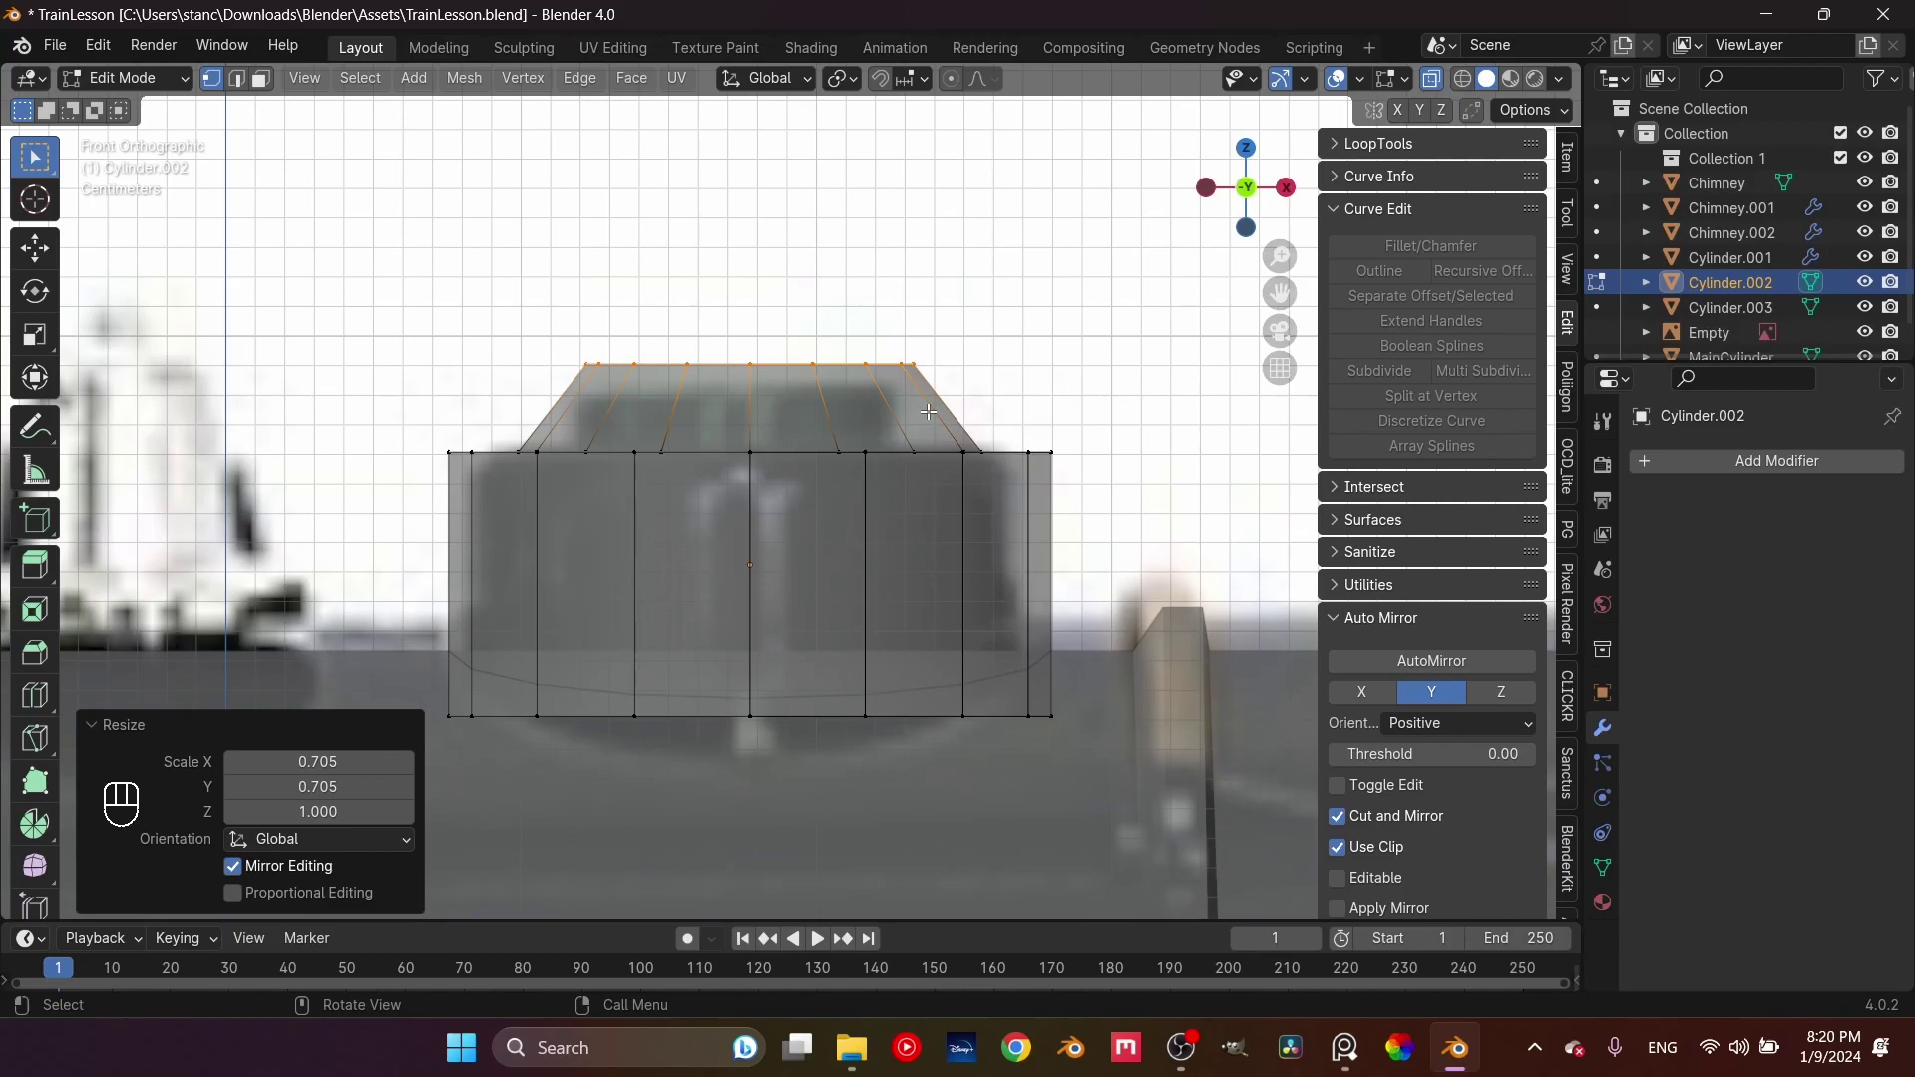
Lower the tapered cap's top ring about 0.0095 m along Z to match the reference image
key("g")
key("z")
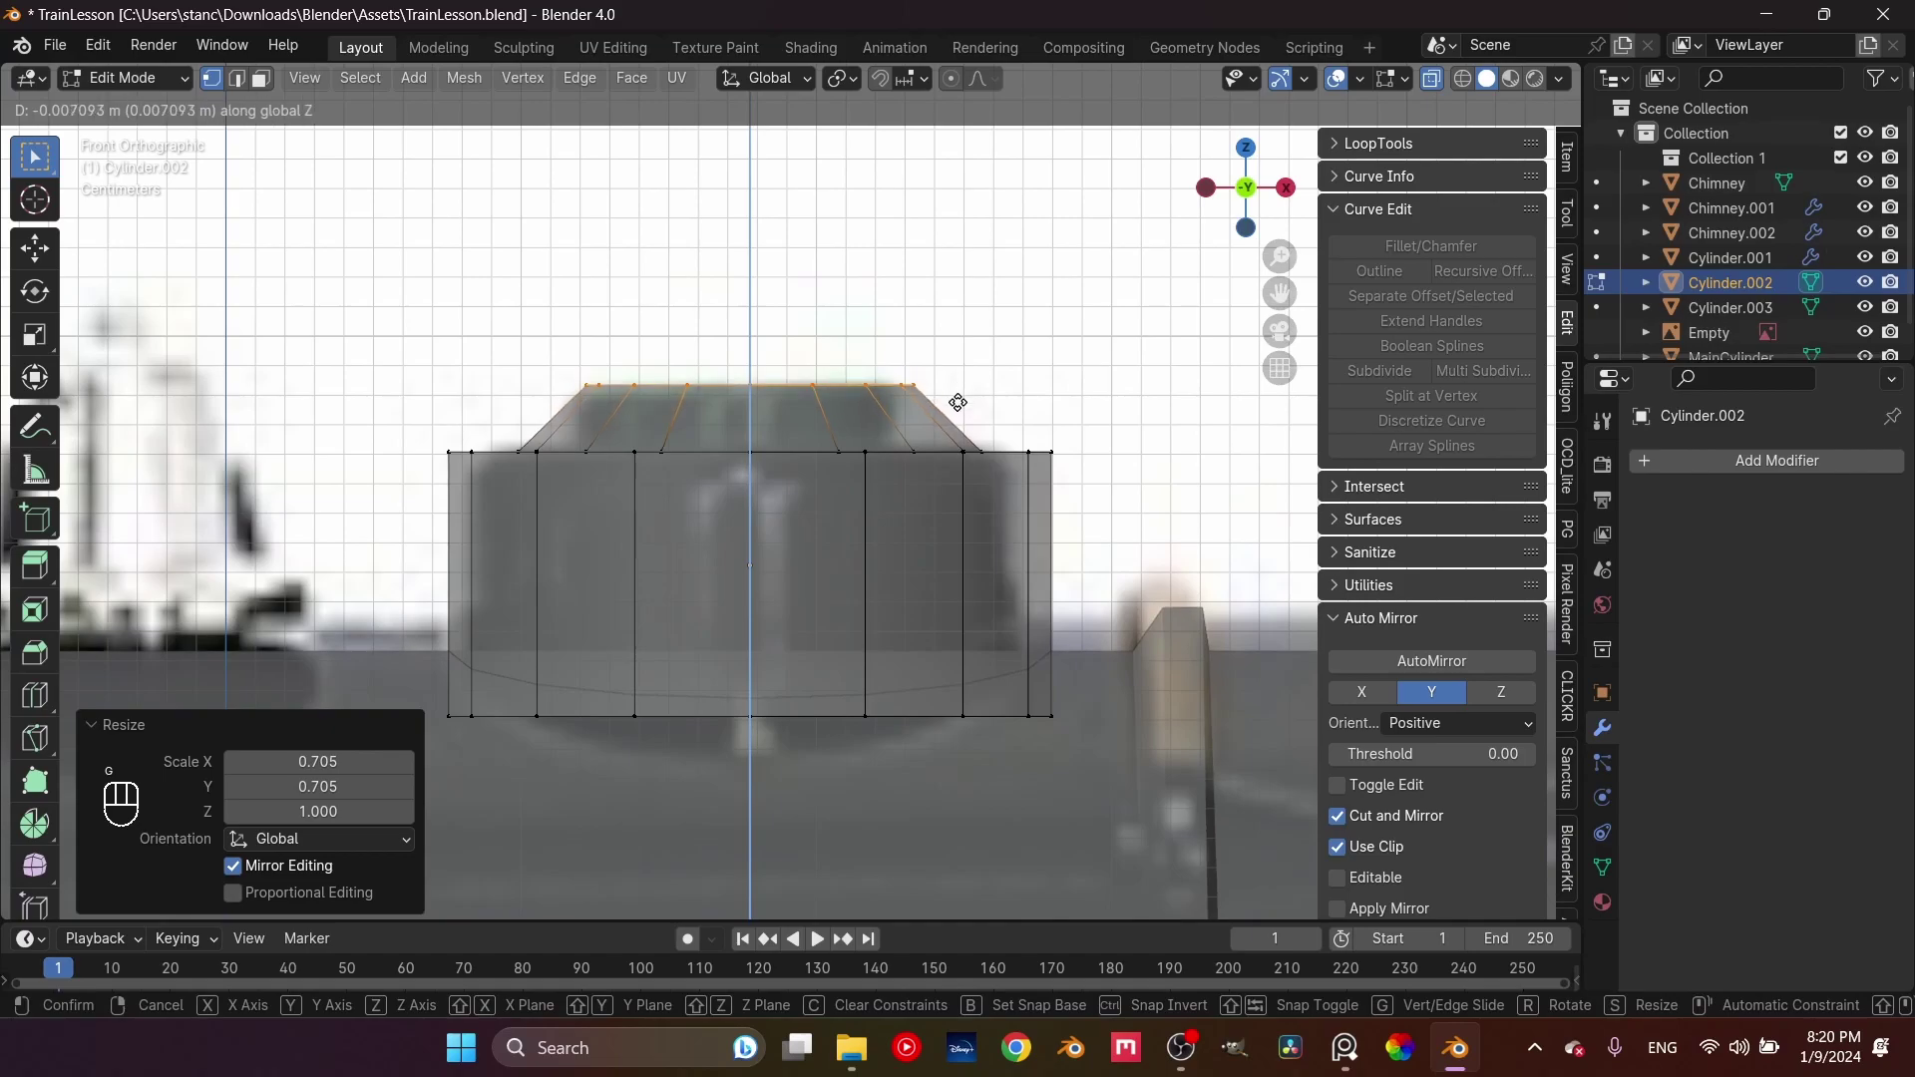
left_click(956, 399)
scroll(956, 399, "down", 4)
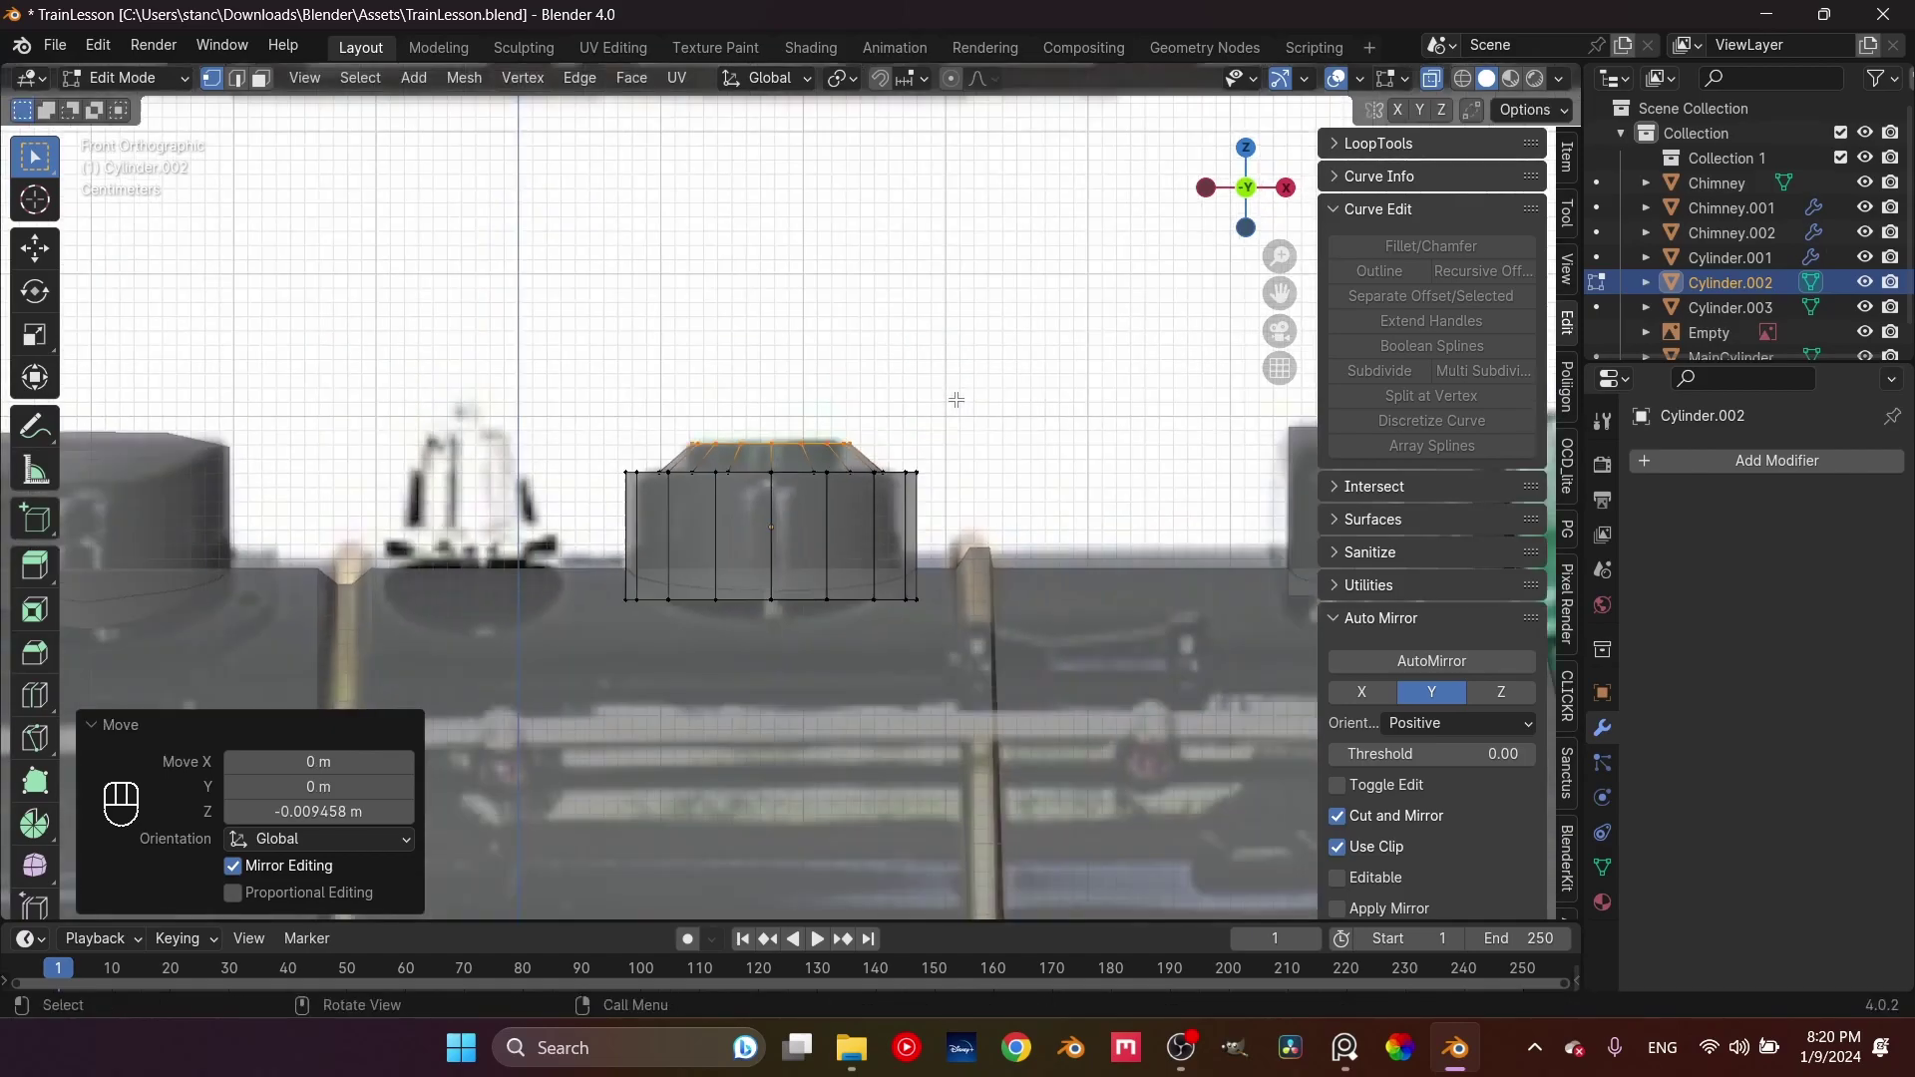
Add a centred horizontal loop cut around the cylinder's side wall and bevel it into a band with a width of about 0.285 m
scroll(780, 427, "up", 4)
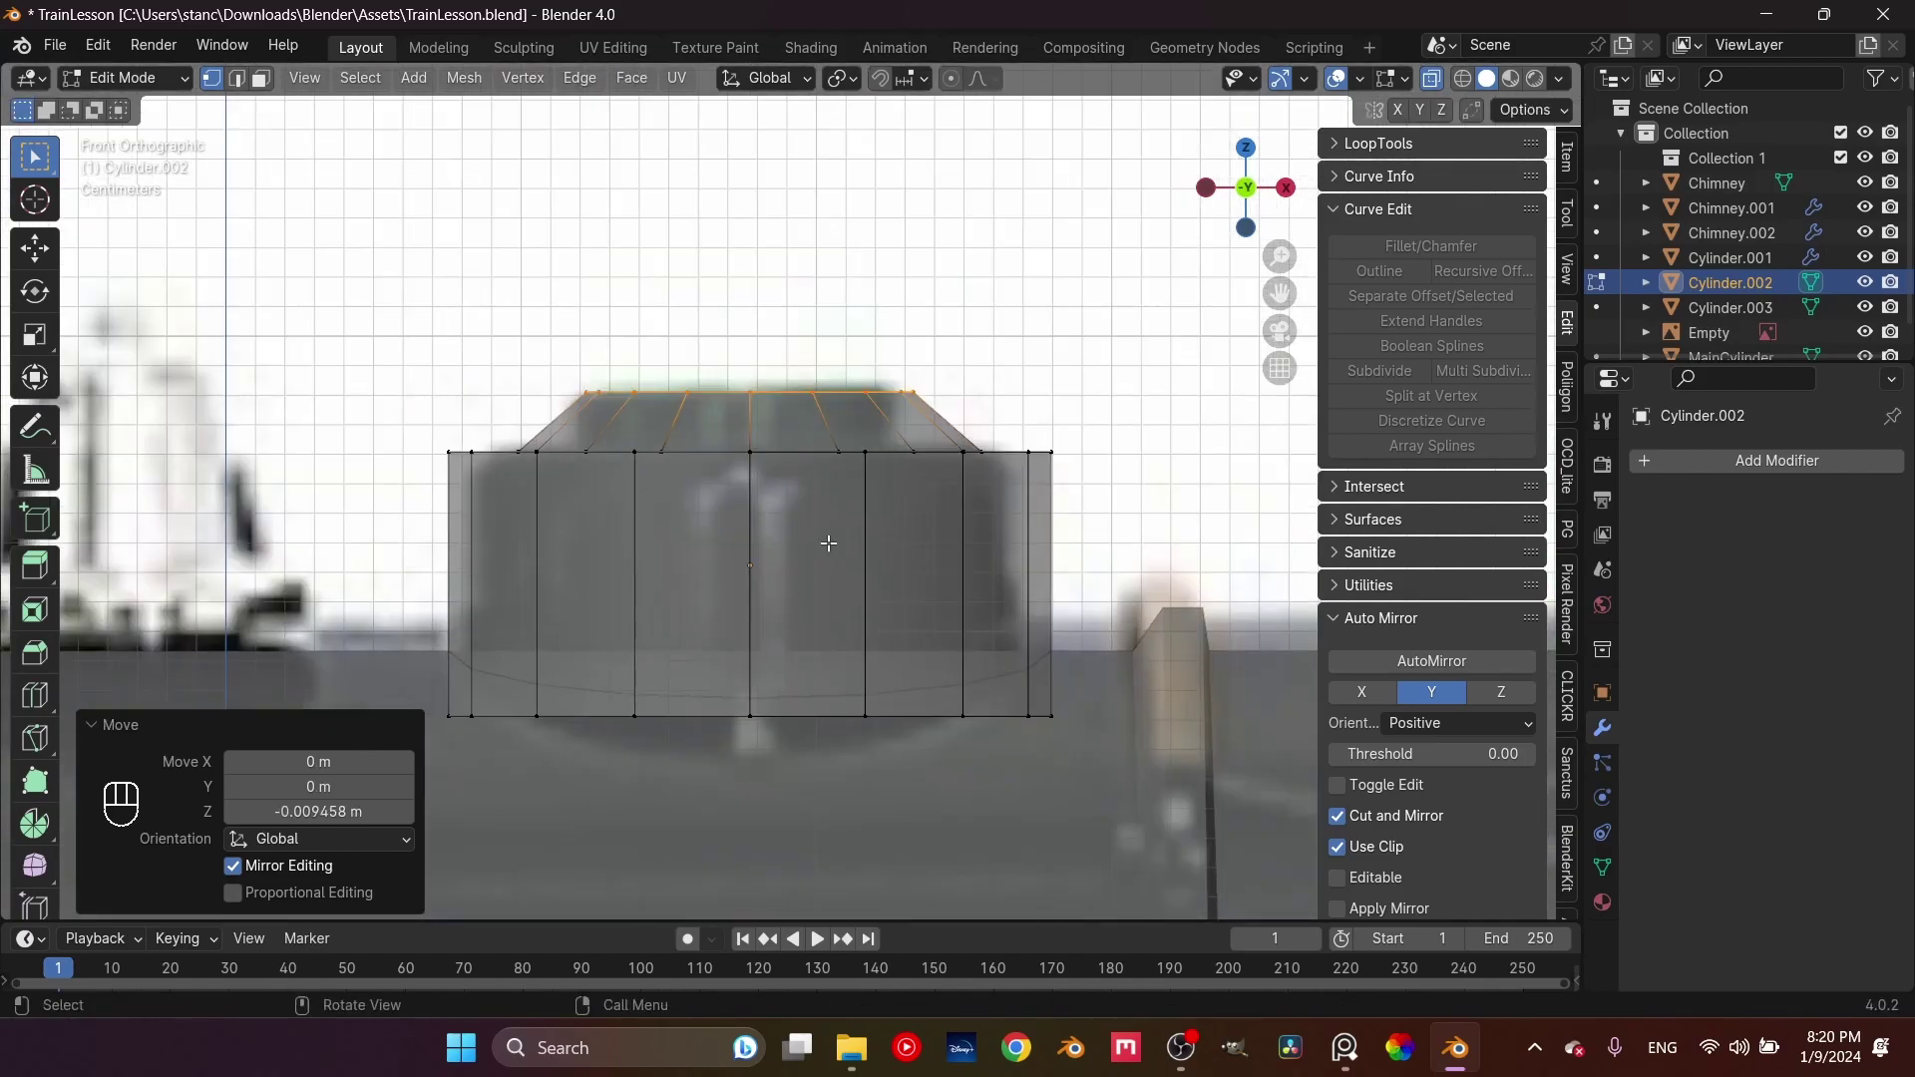
key("ctrl+r")
left_click(1001, 543)
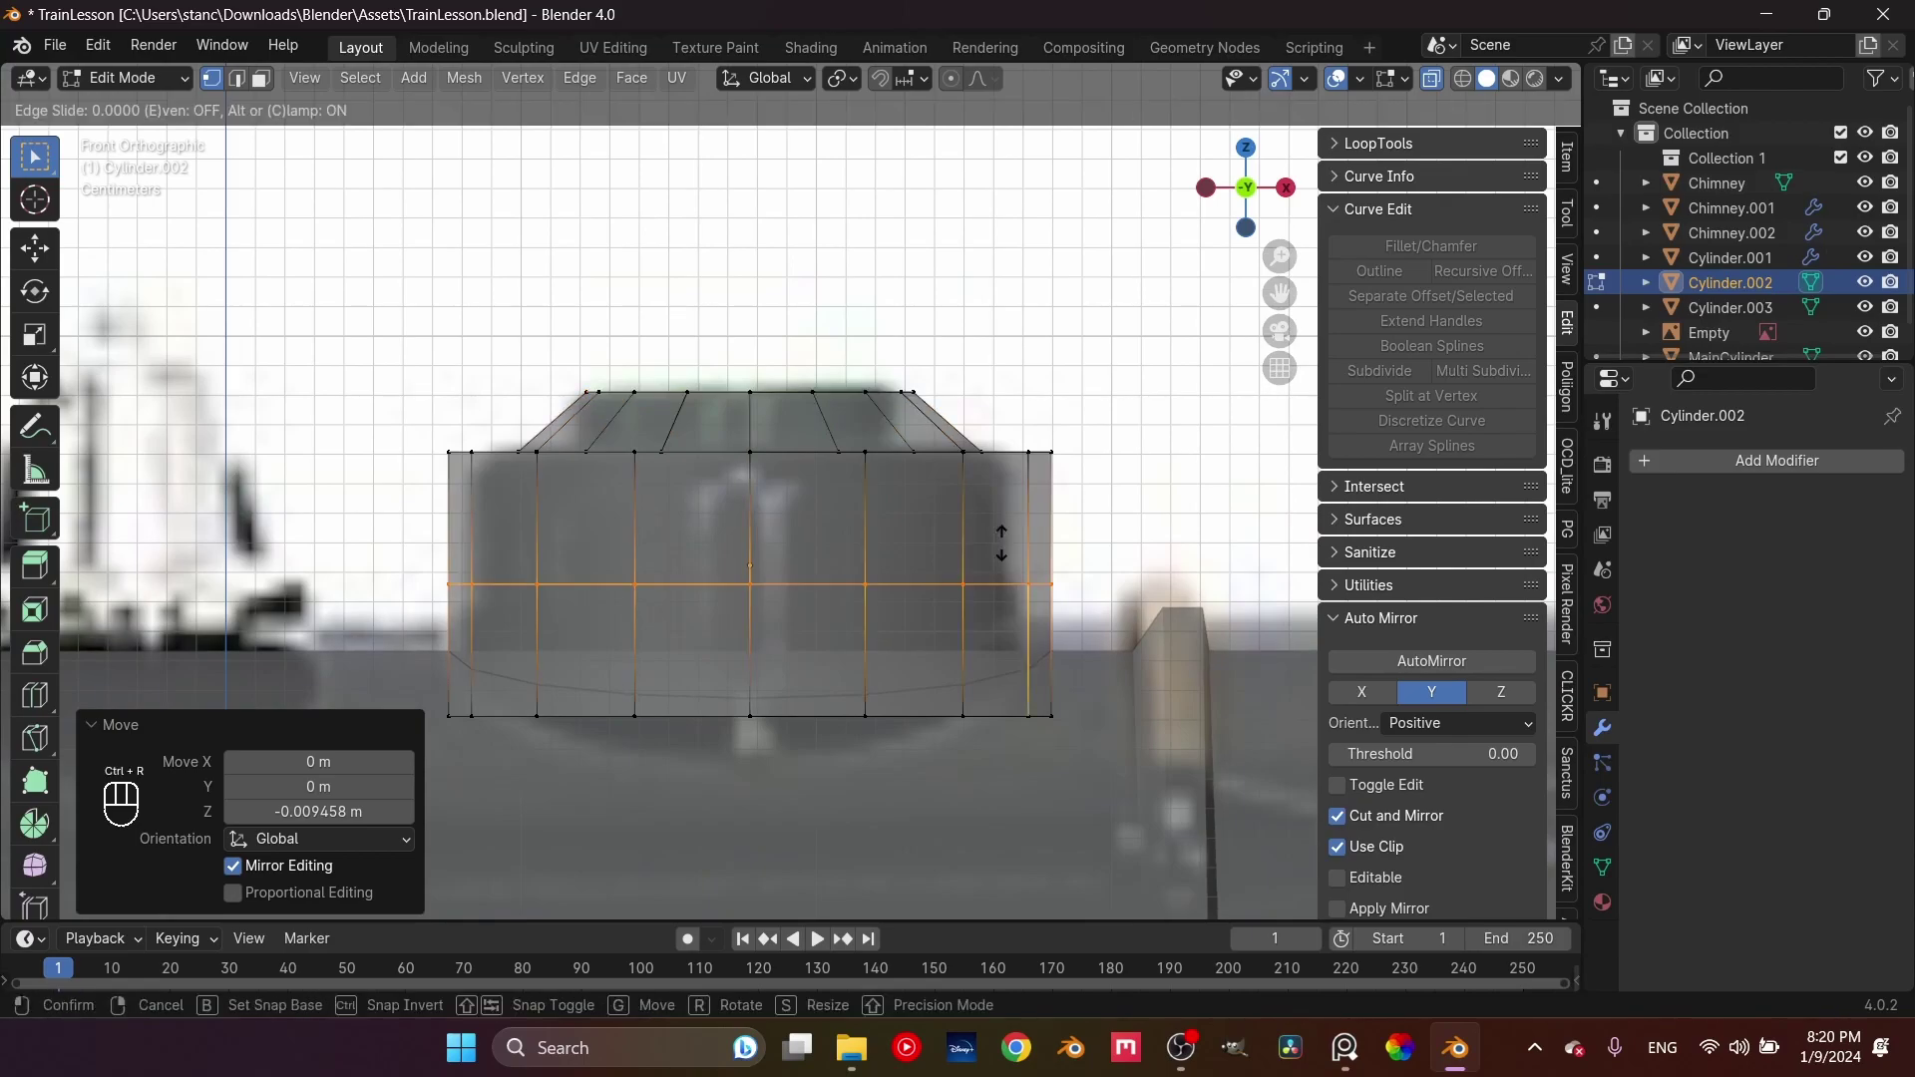
left_click_drag(1002, 547, 1036, 526)
right_click(1038, 527)
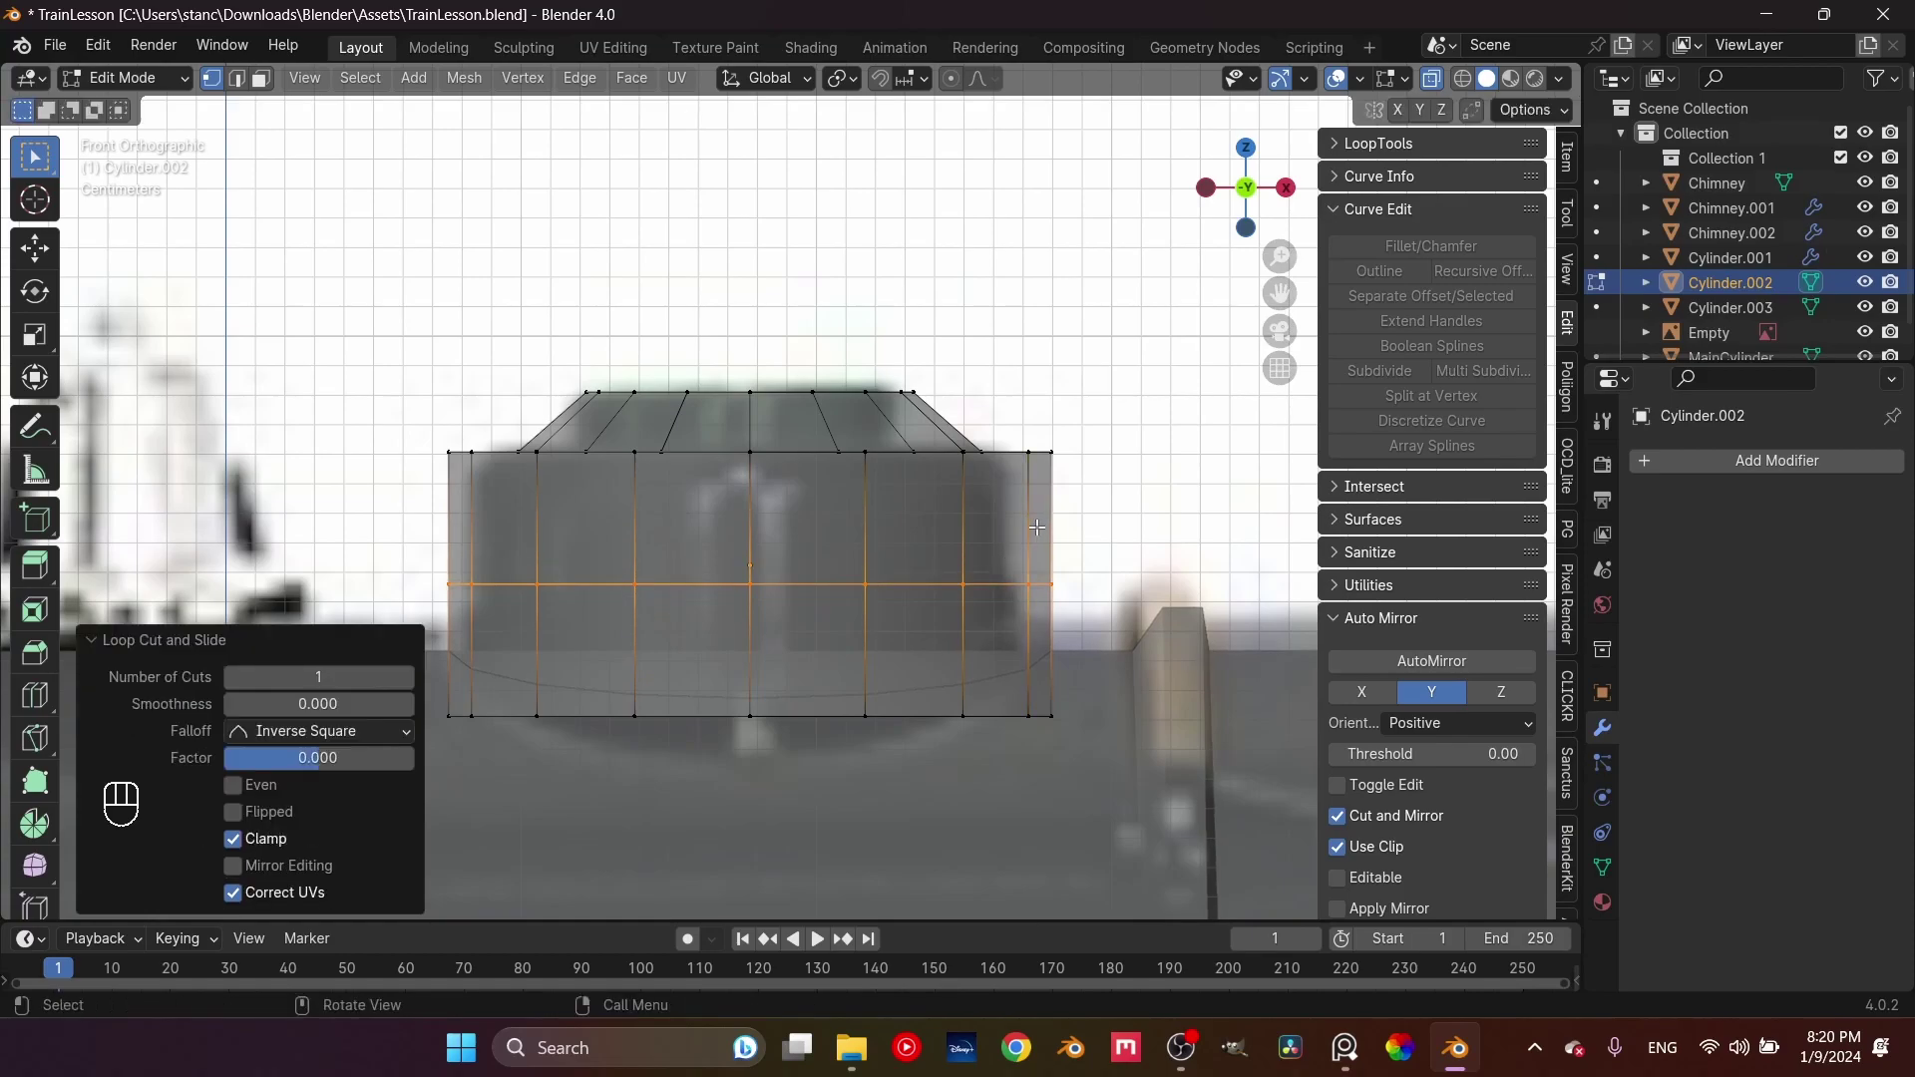
key("ctrl+b")
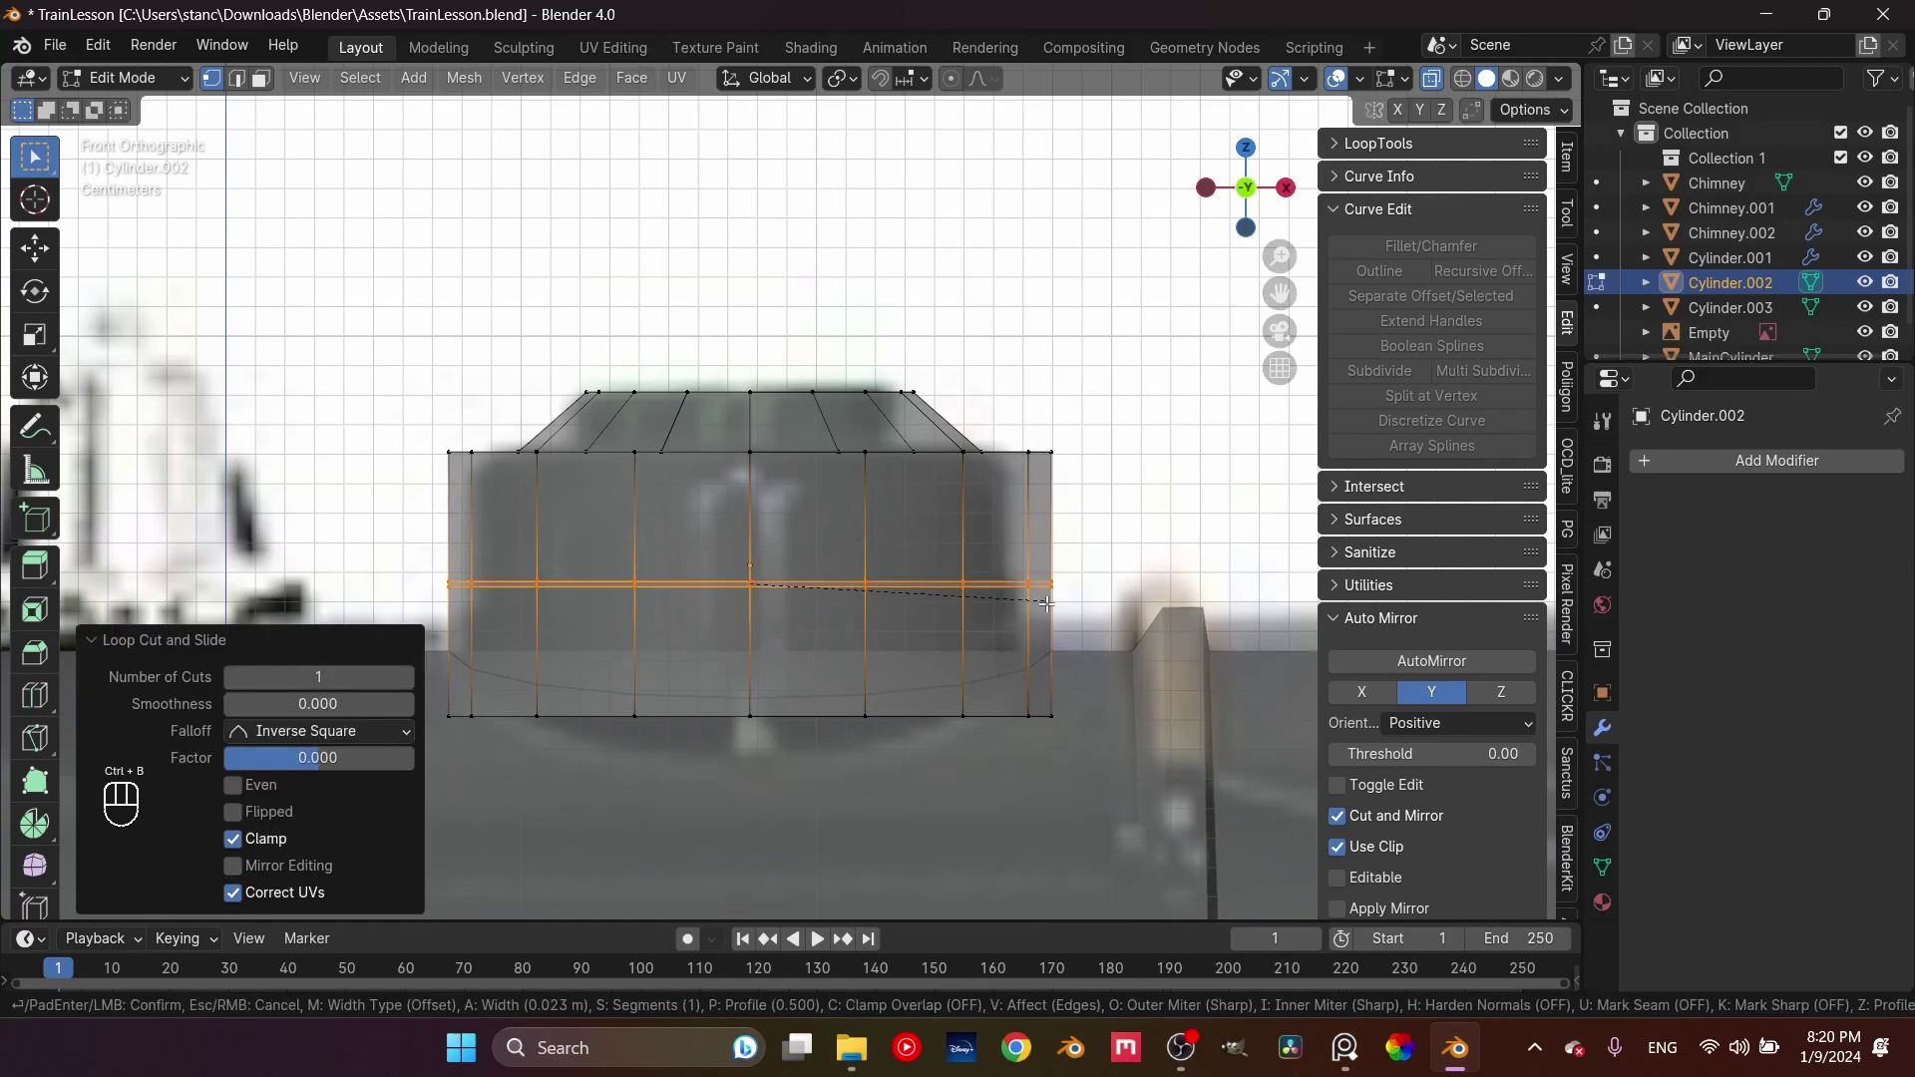
left_click(1086, 682)
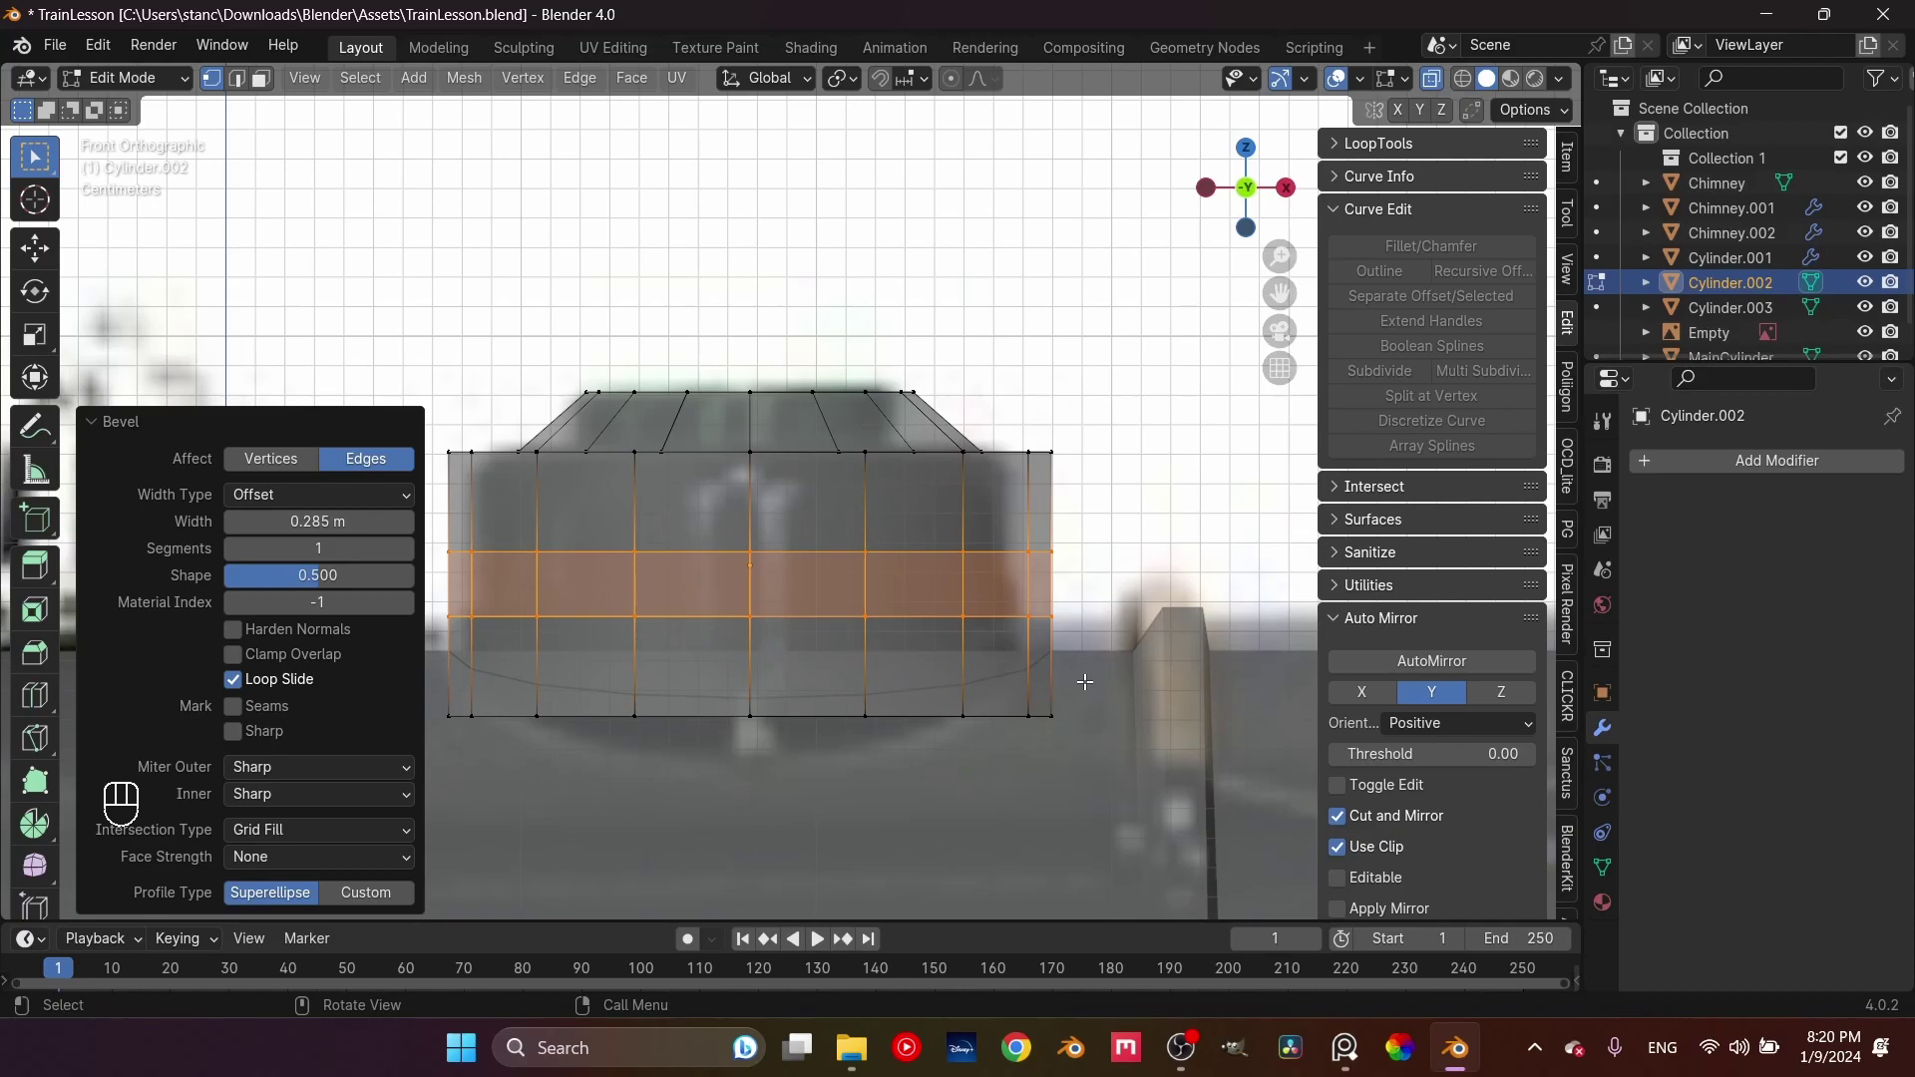
Switch to the reference image board, examine the domes on the Christmas locomotive picture, and return to Blender
left_click(1344, 1047)
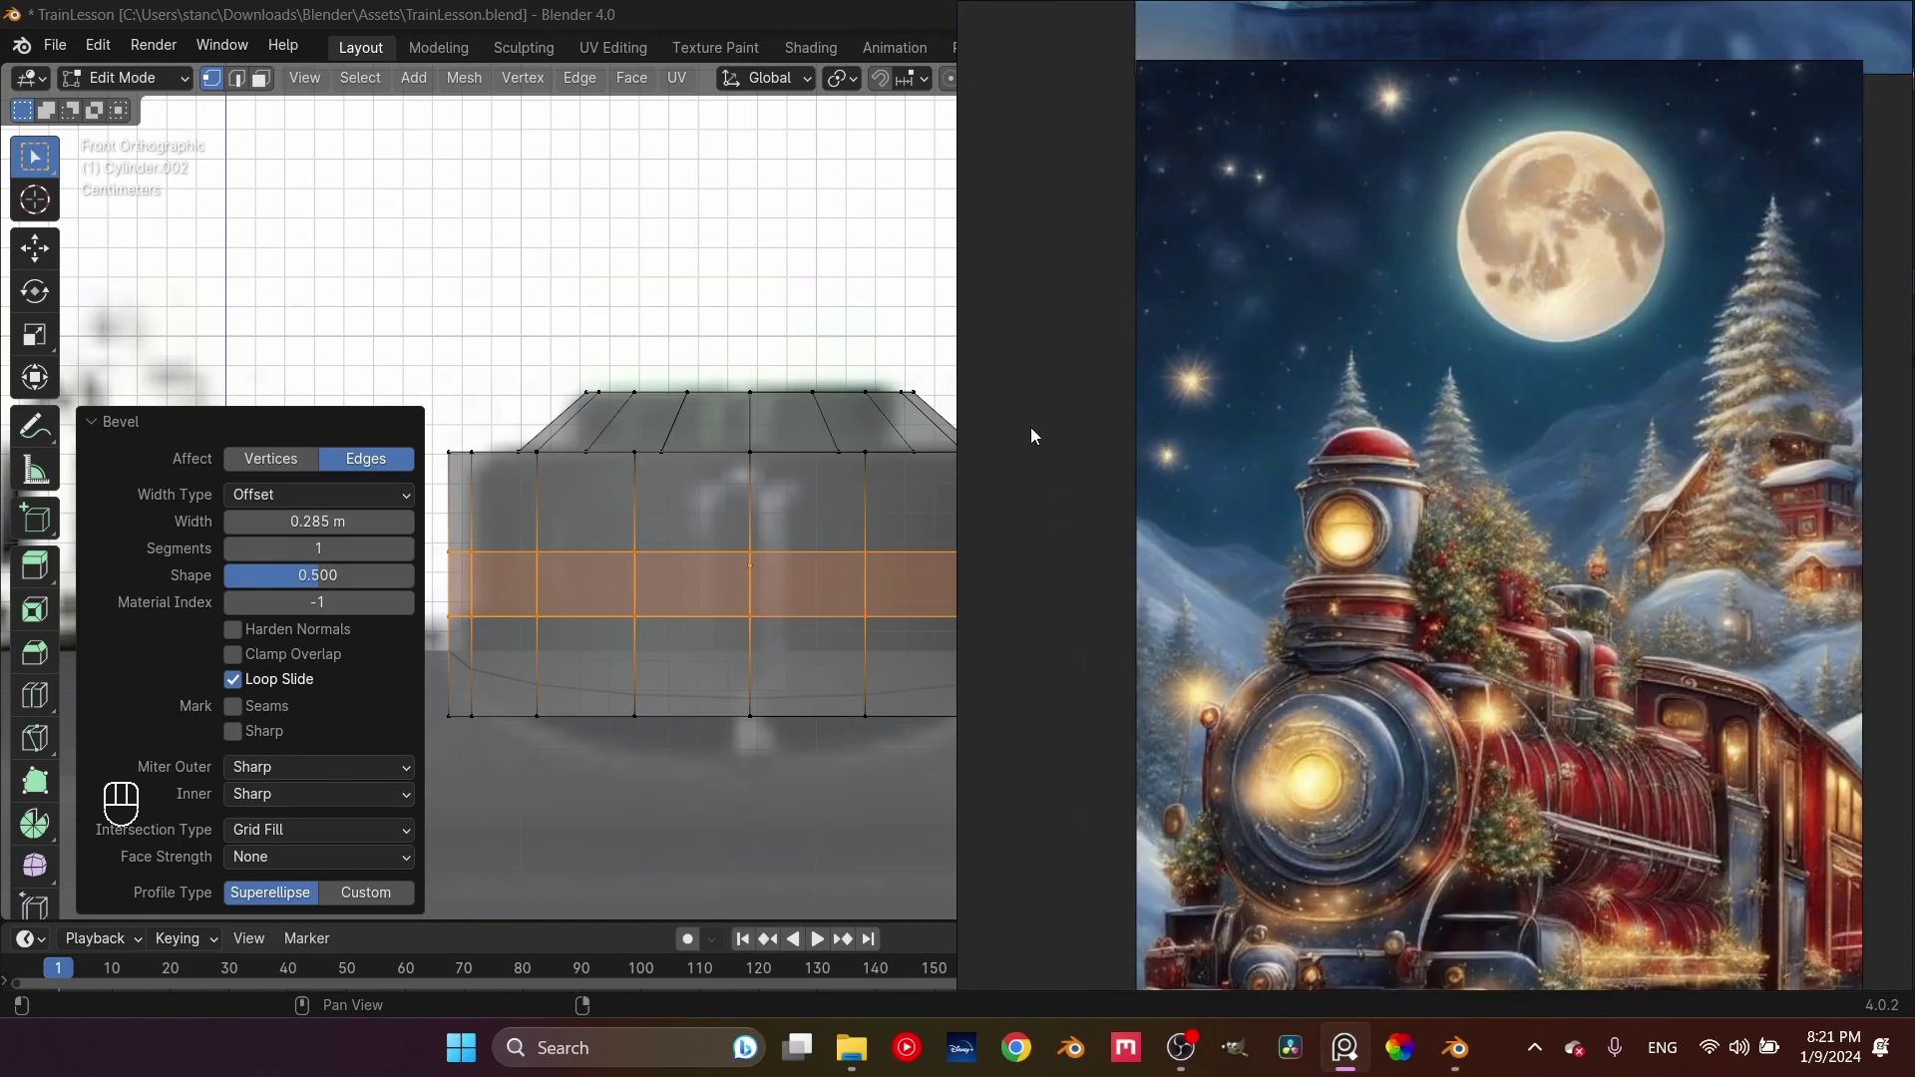
double_click(892, 10)
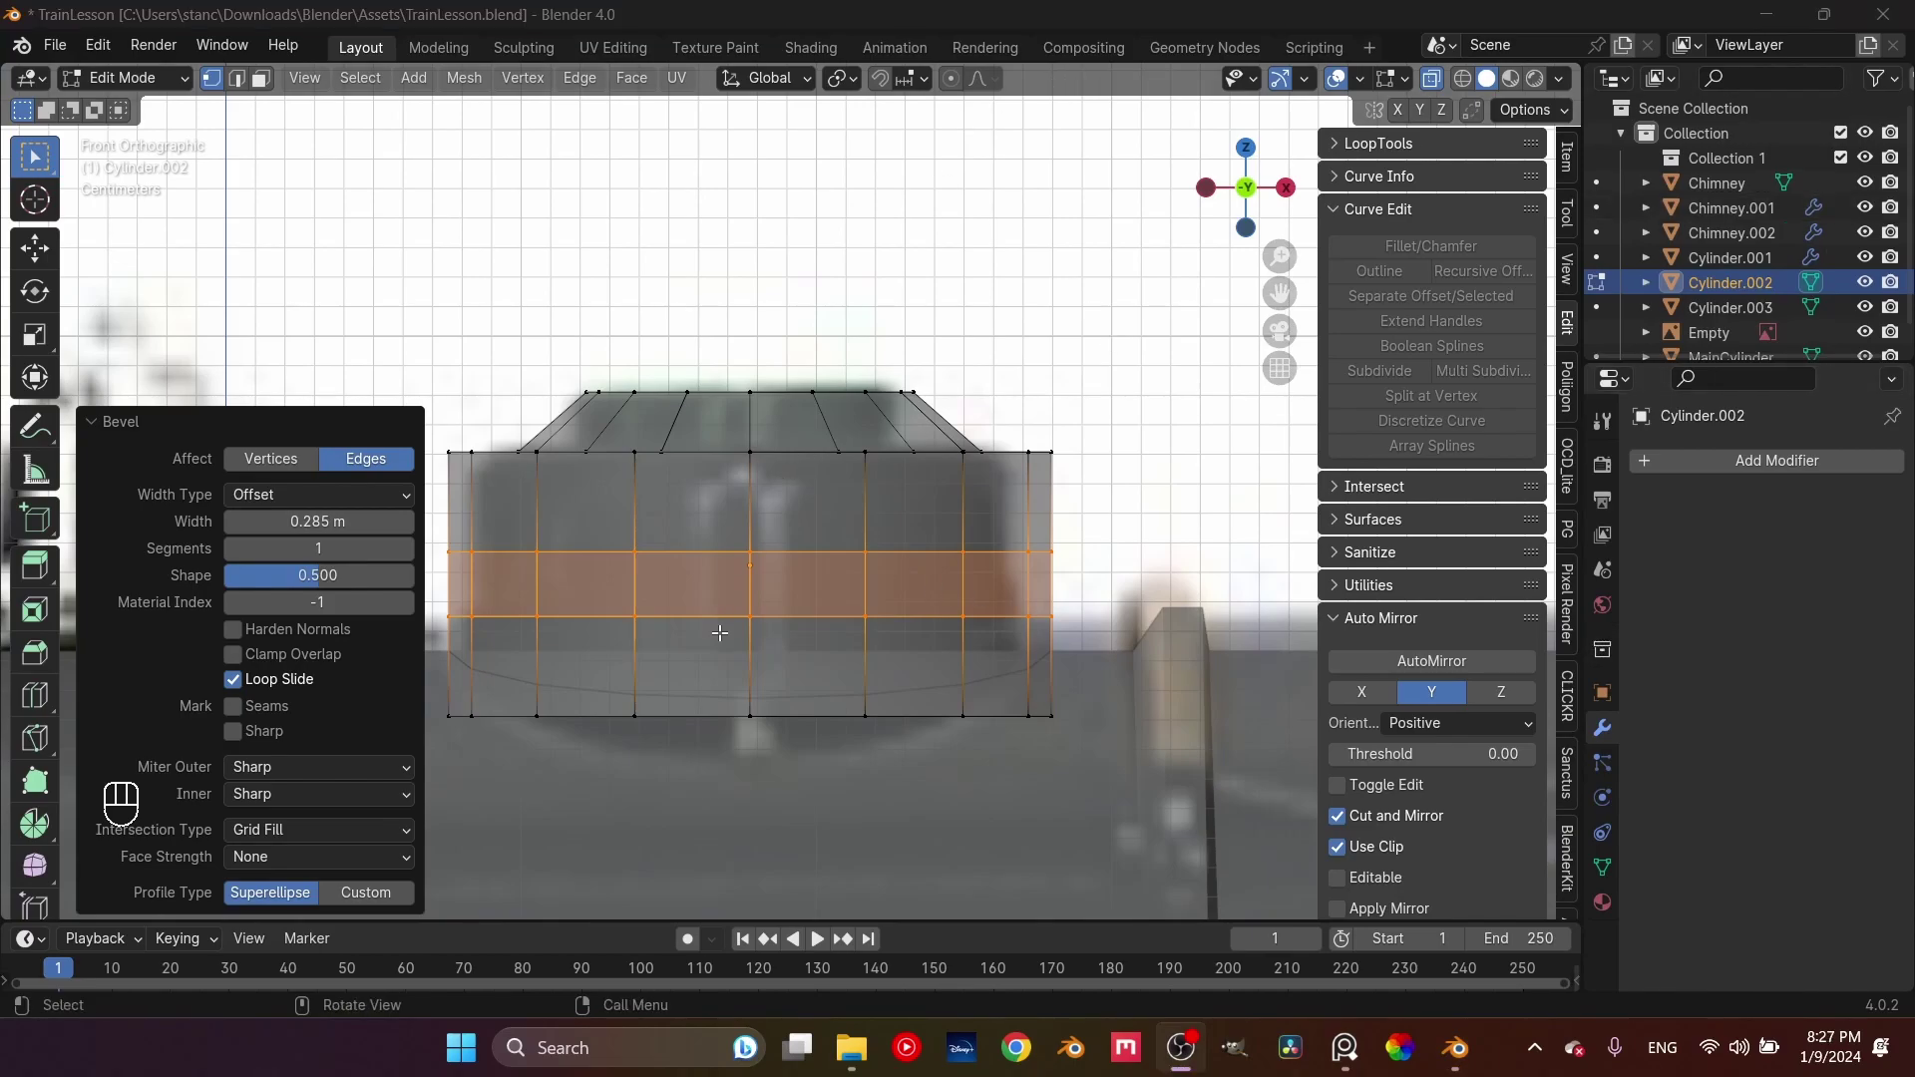
Select the face loop of the cylinder's middle band and apply Checker Deselect with 1 deselected and 1 selected
left_click(360, 78)
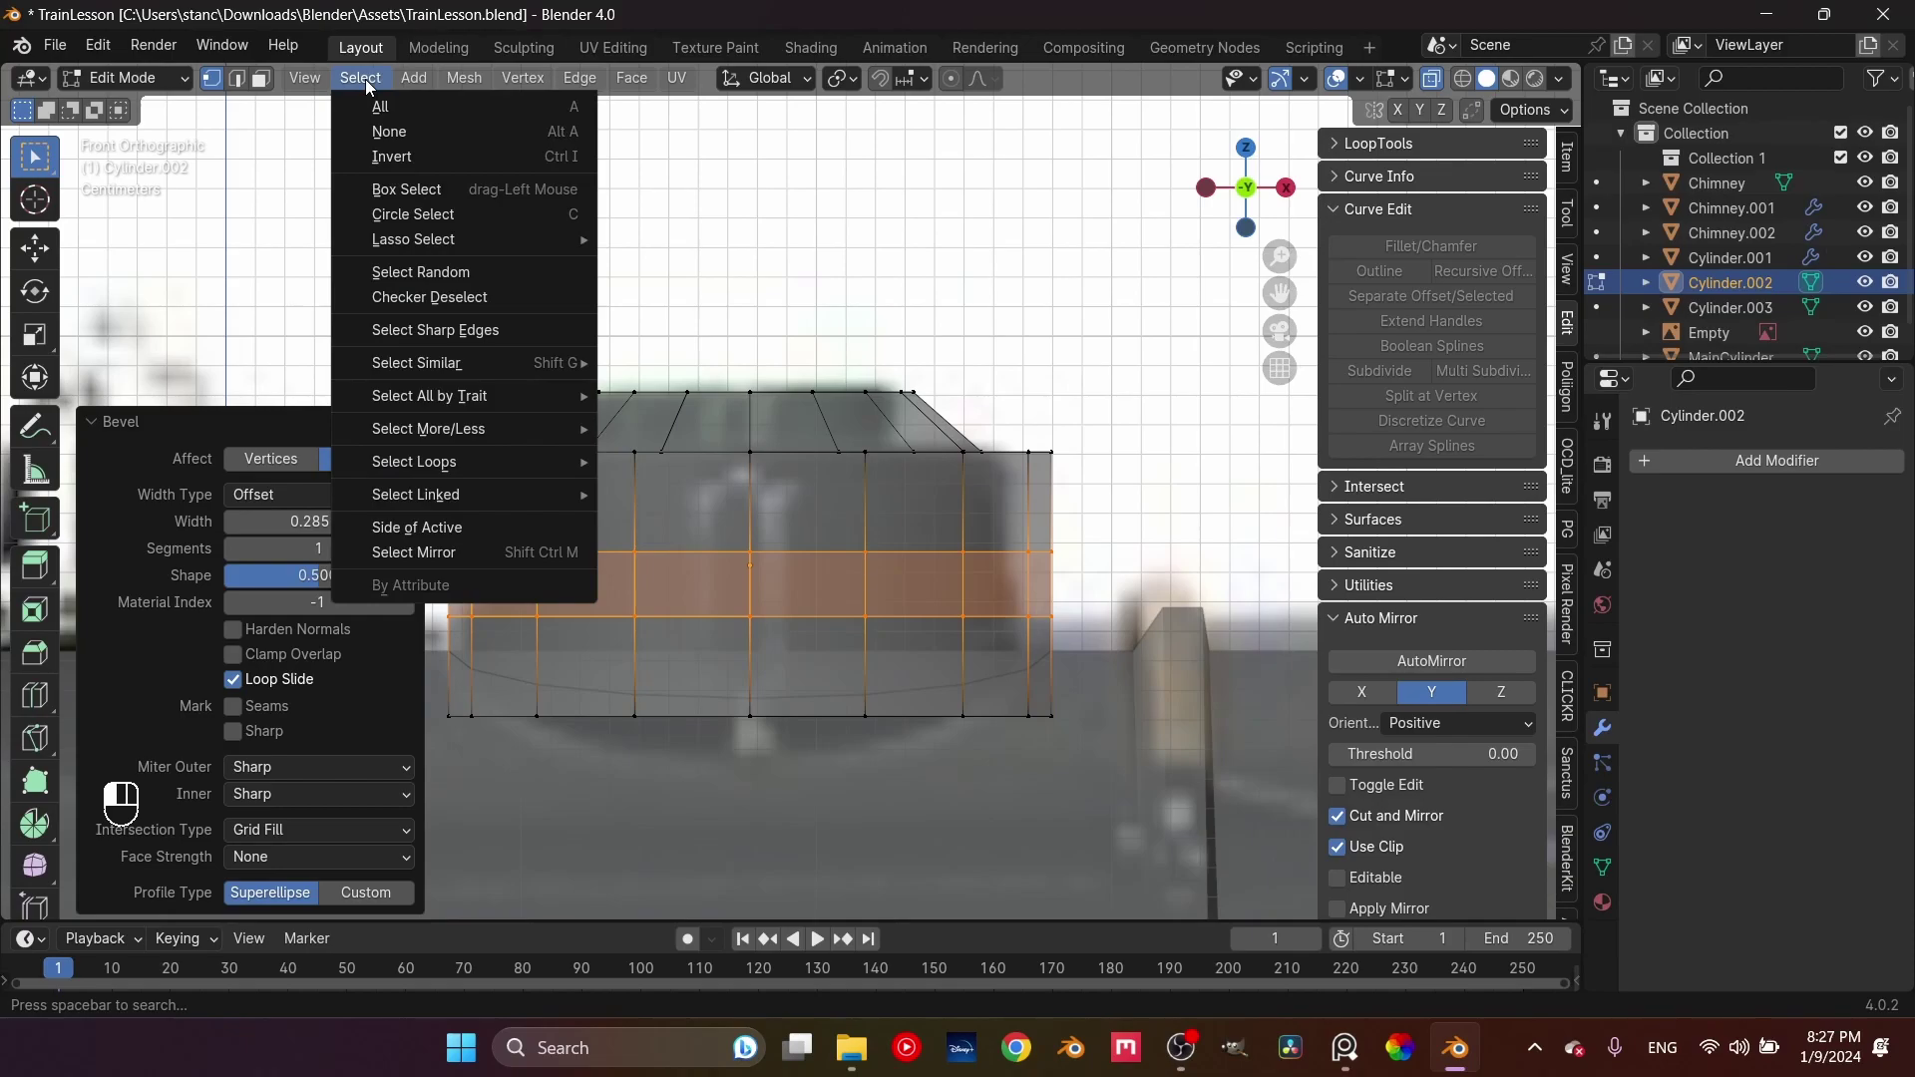
left_click(440, 302)
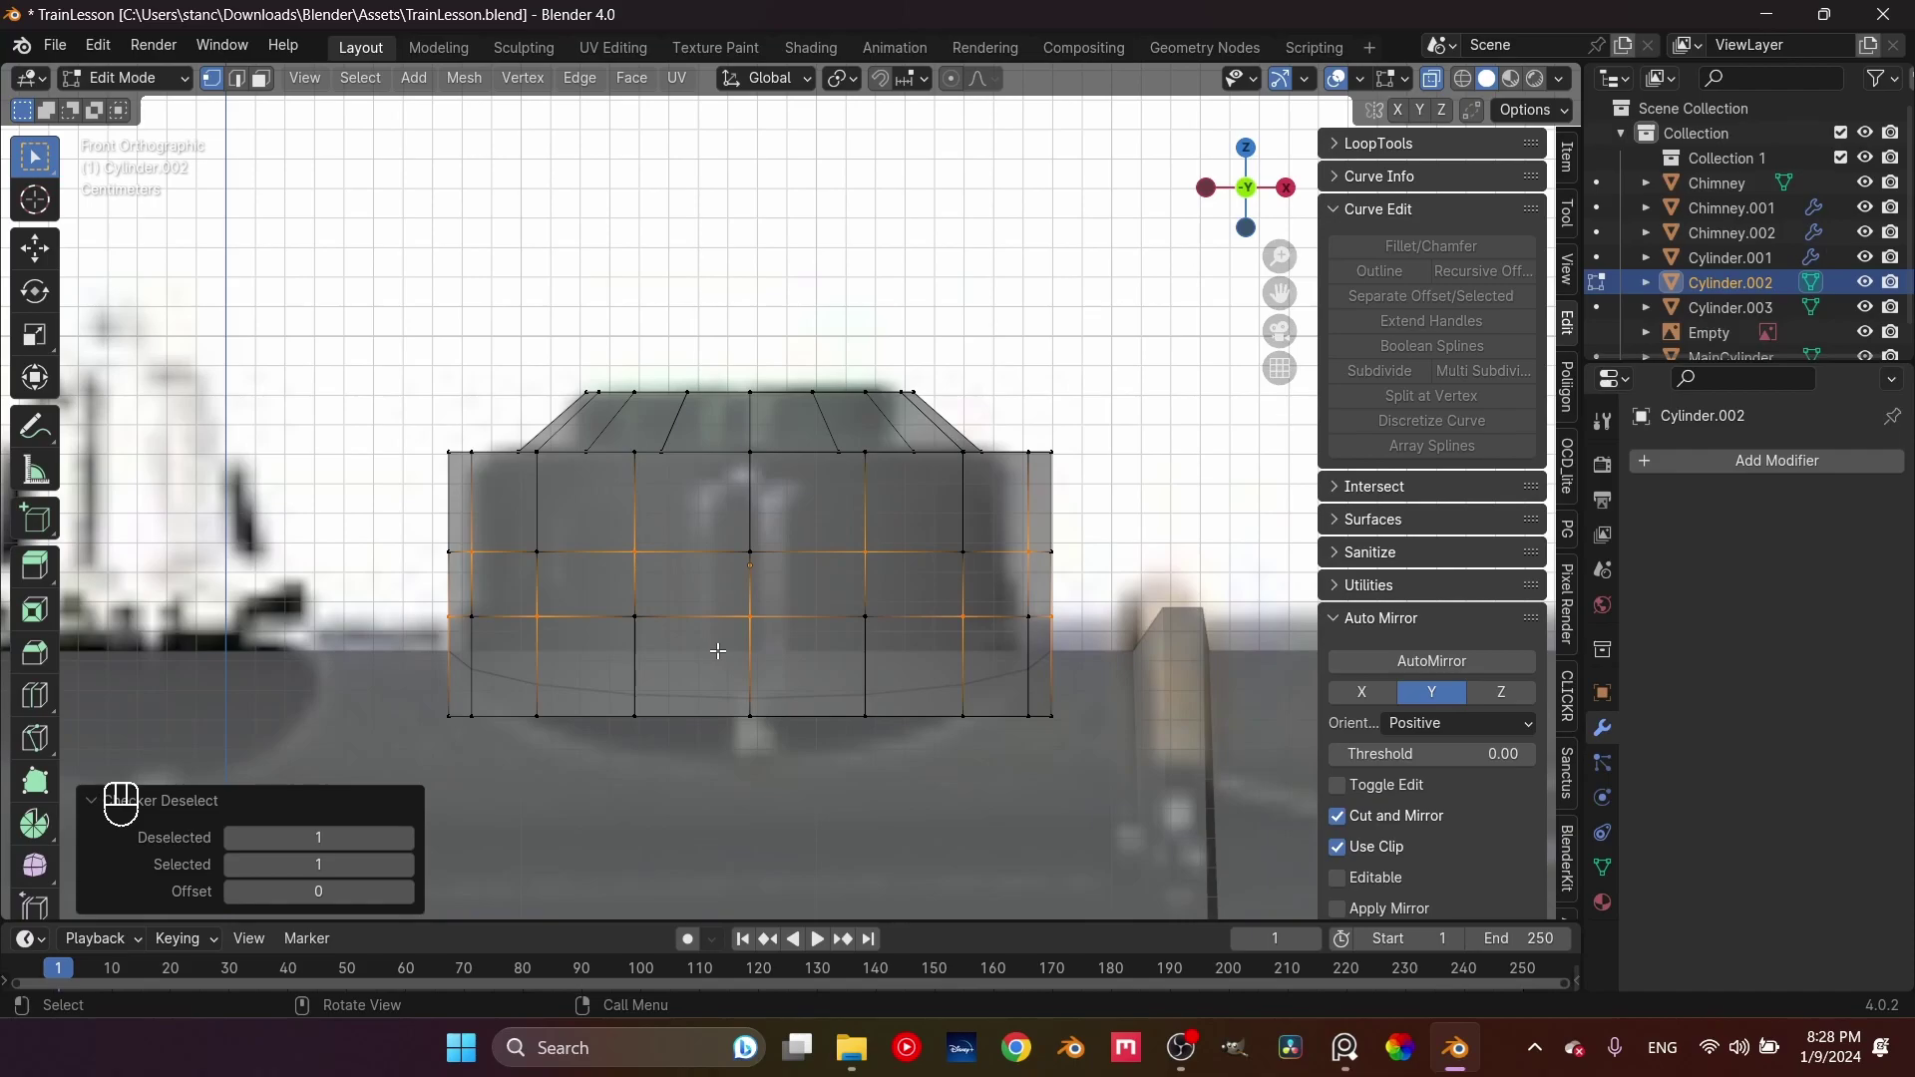
key("3")
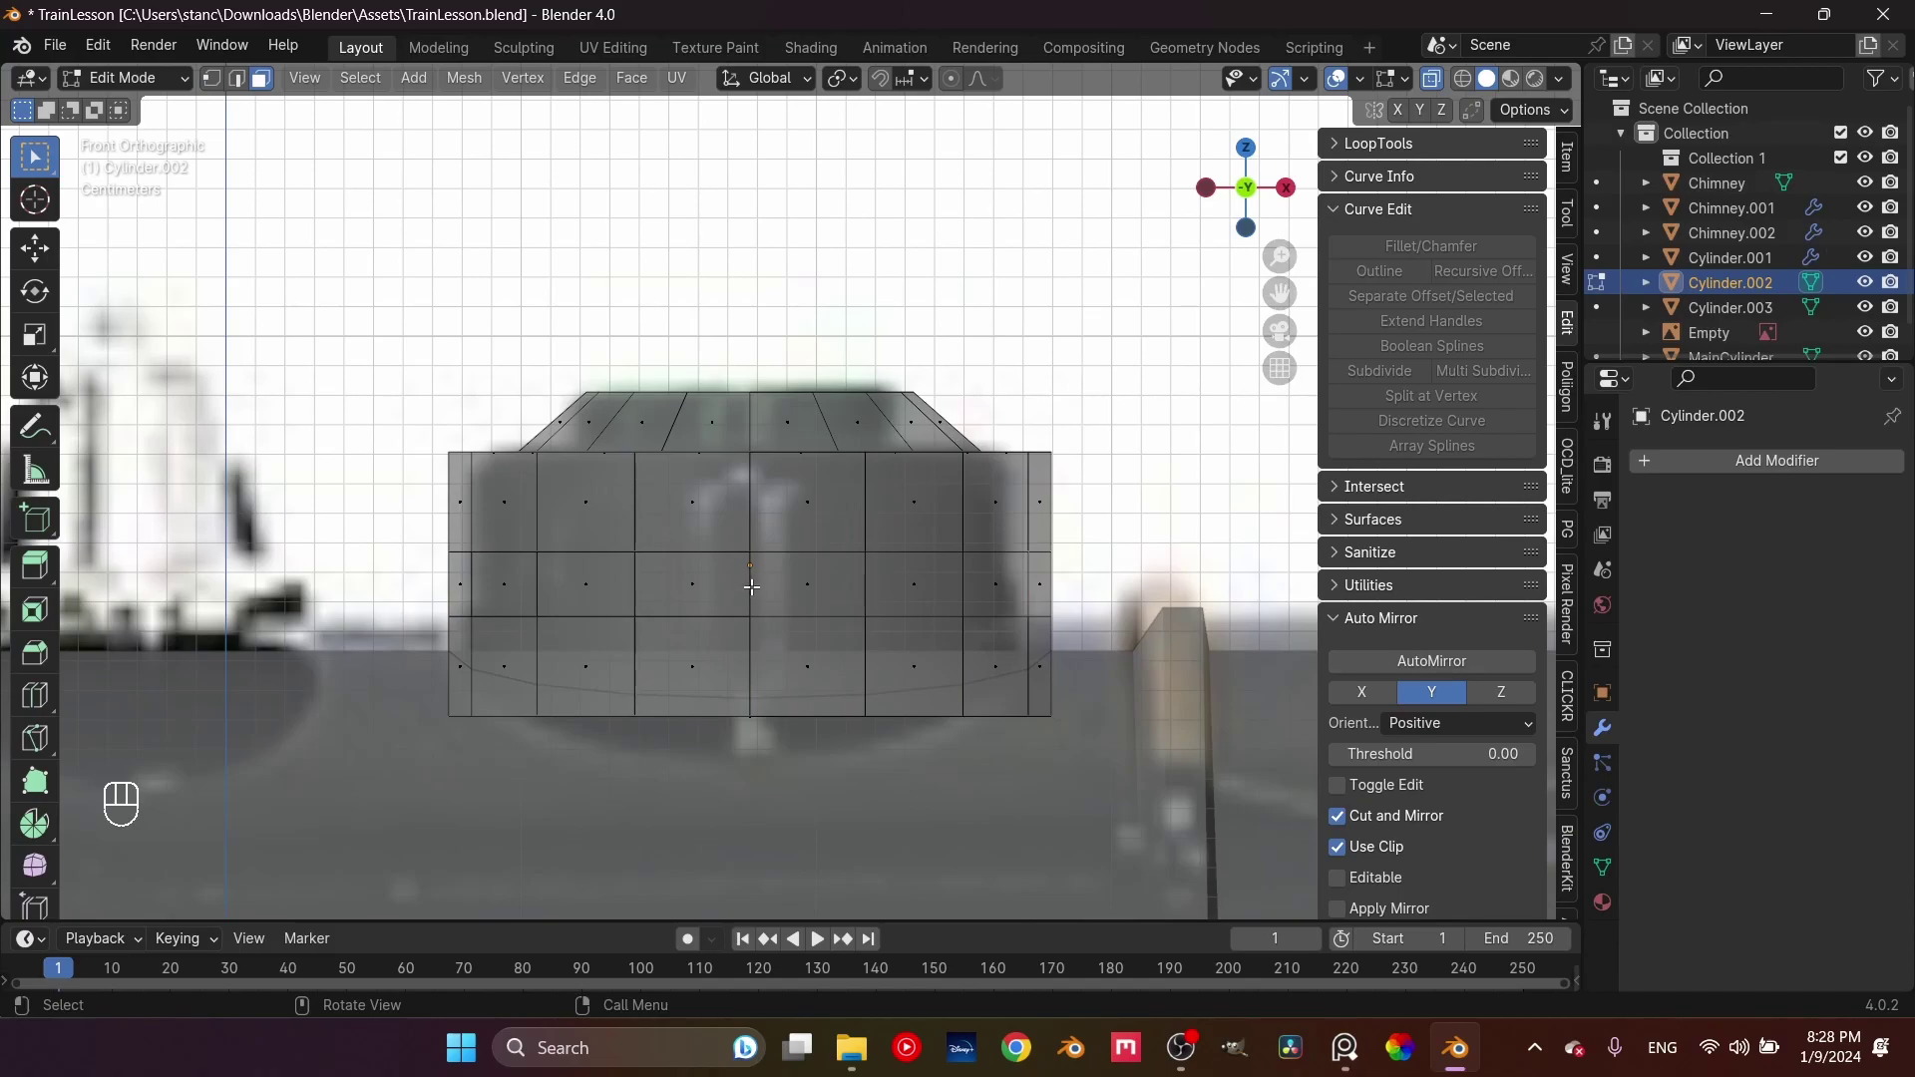
key("alt")
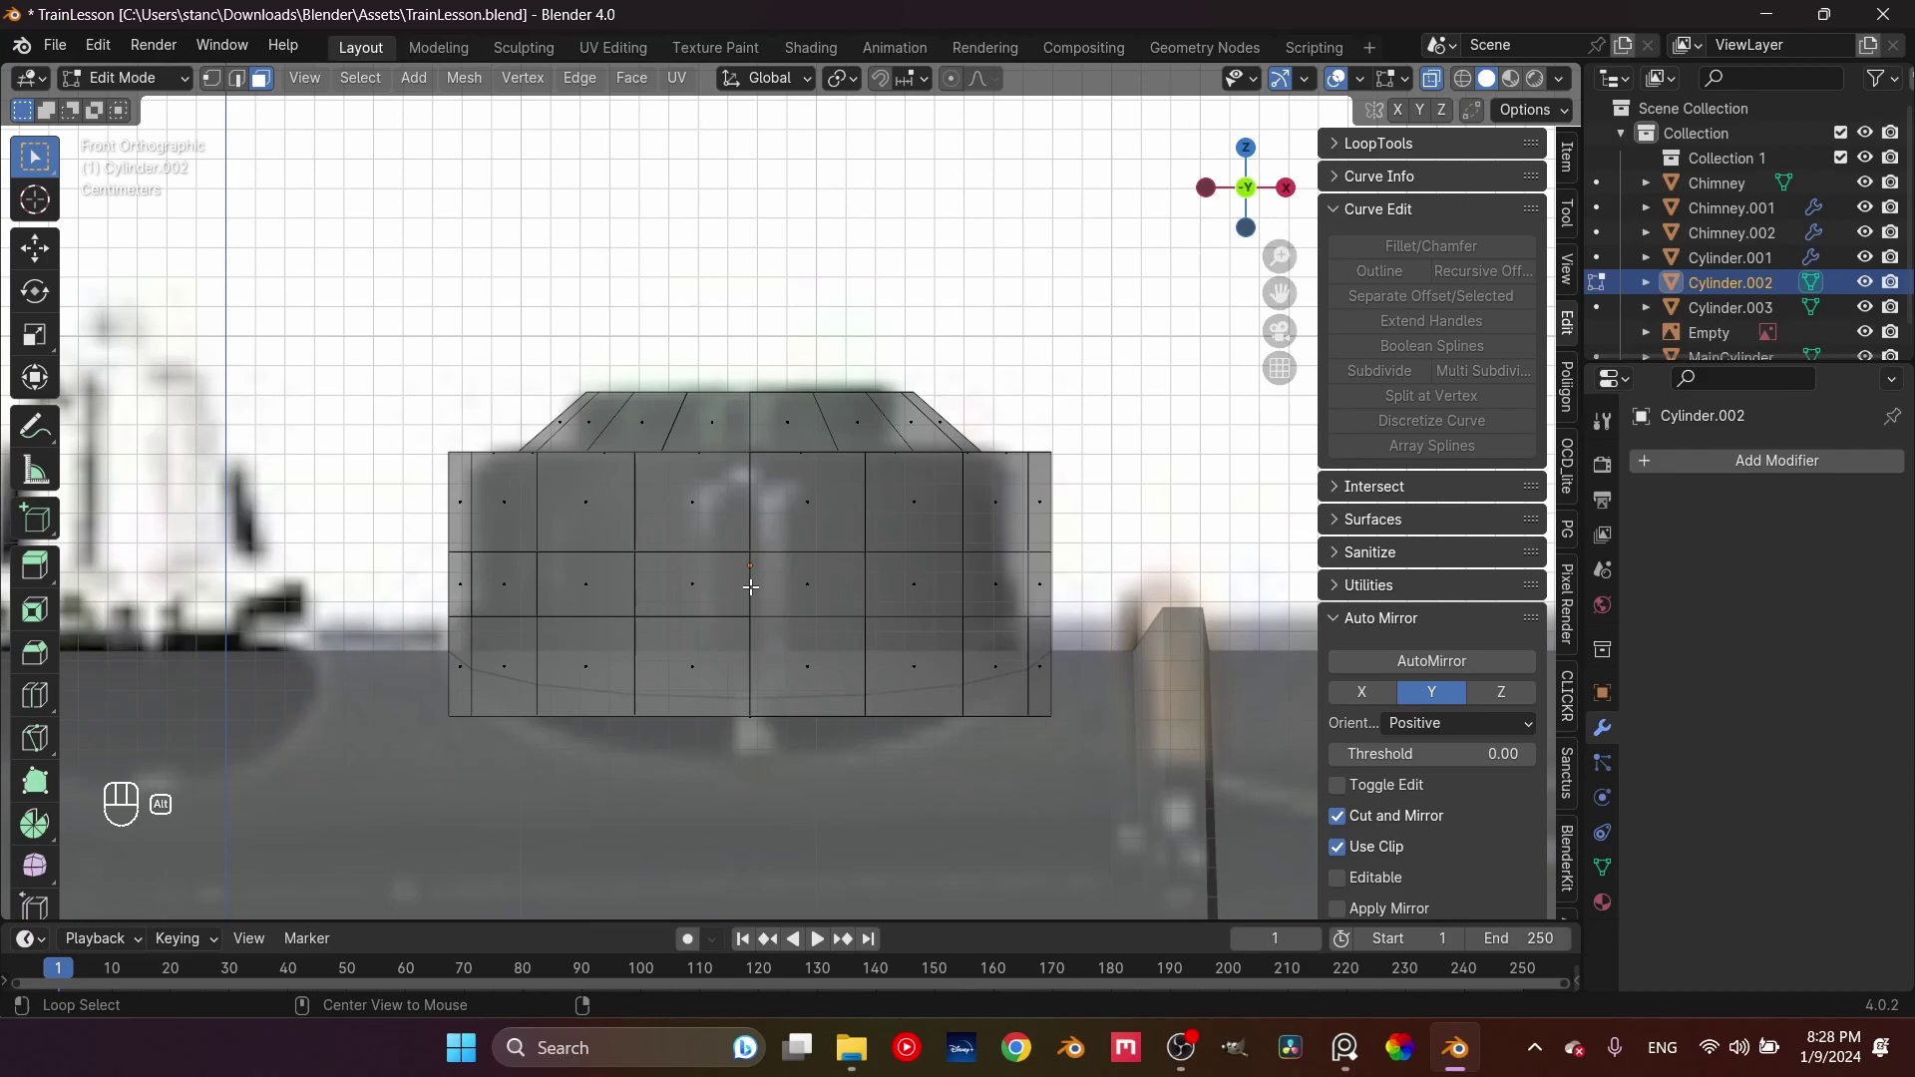
left_click(750, 587, "alt")
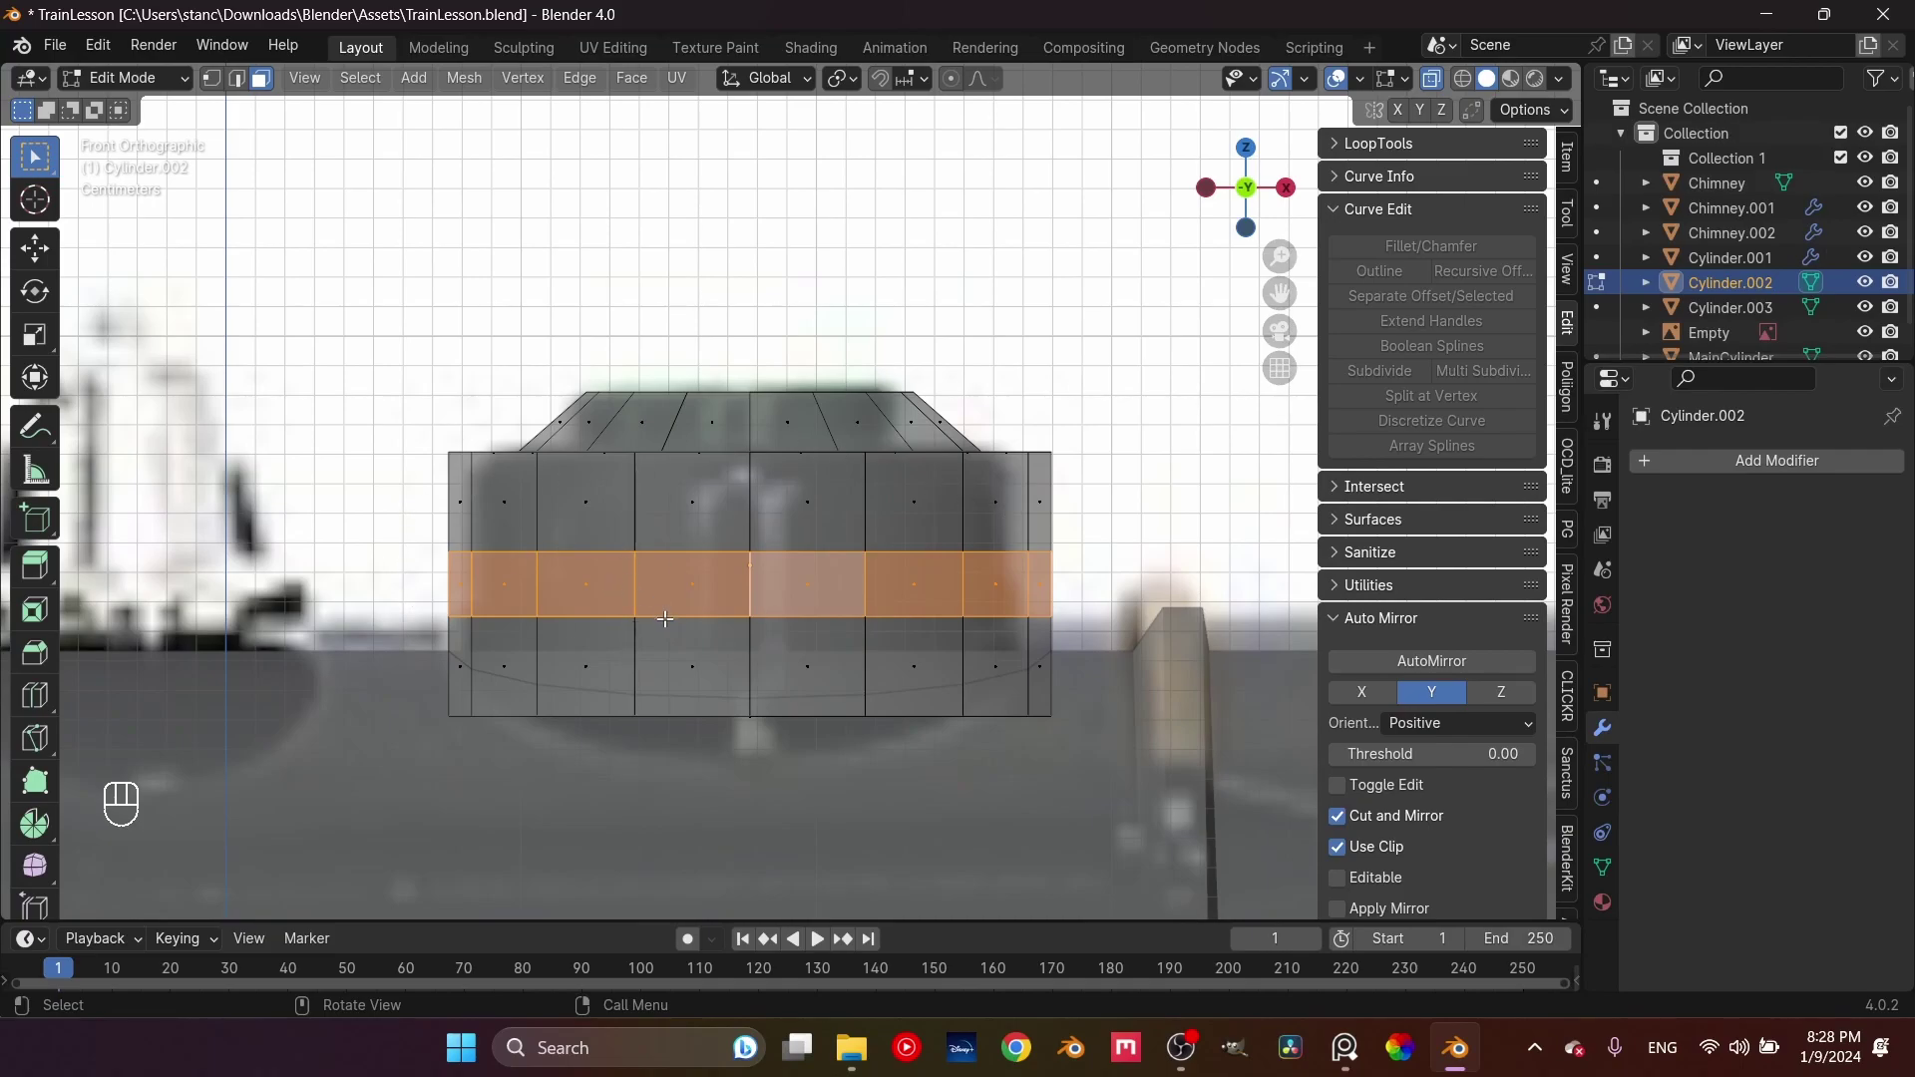
left_click(343, 86)
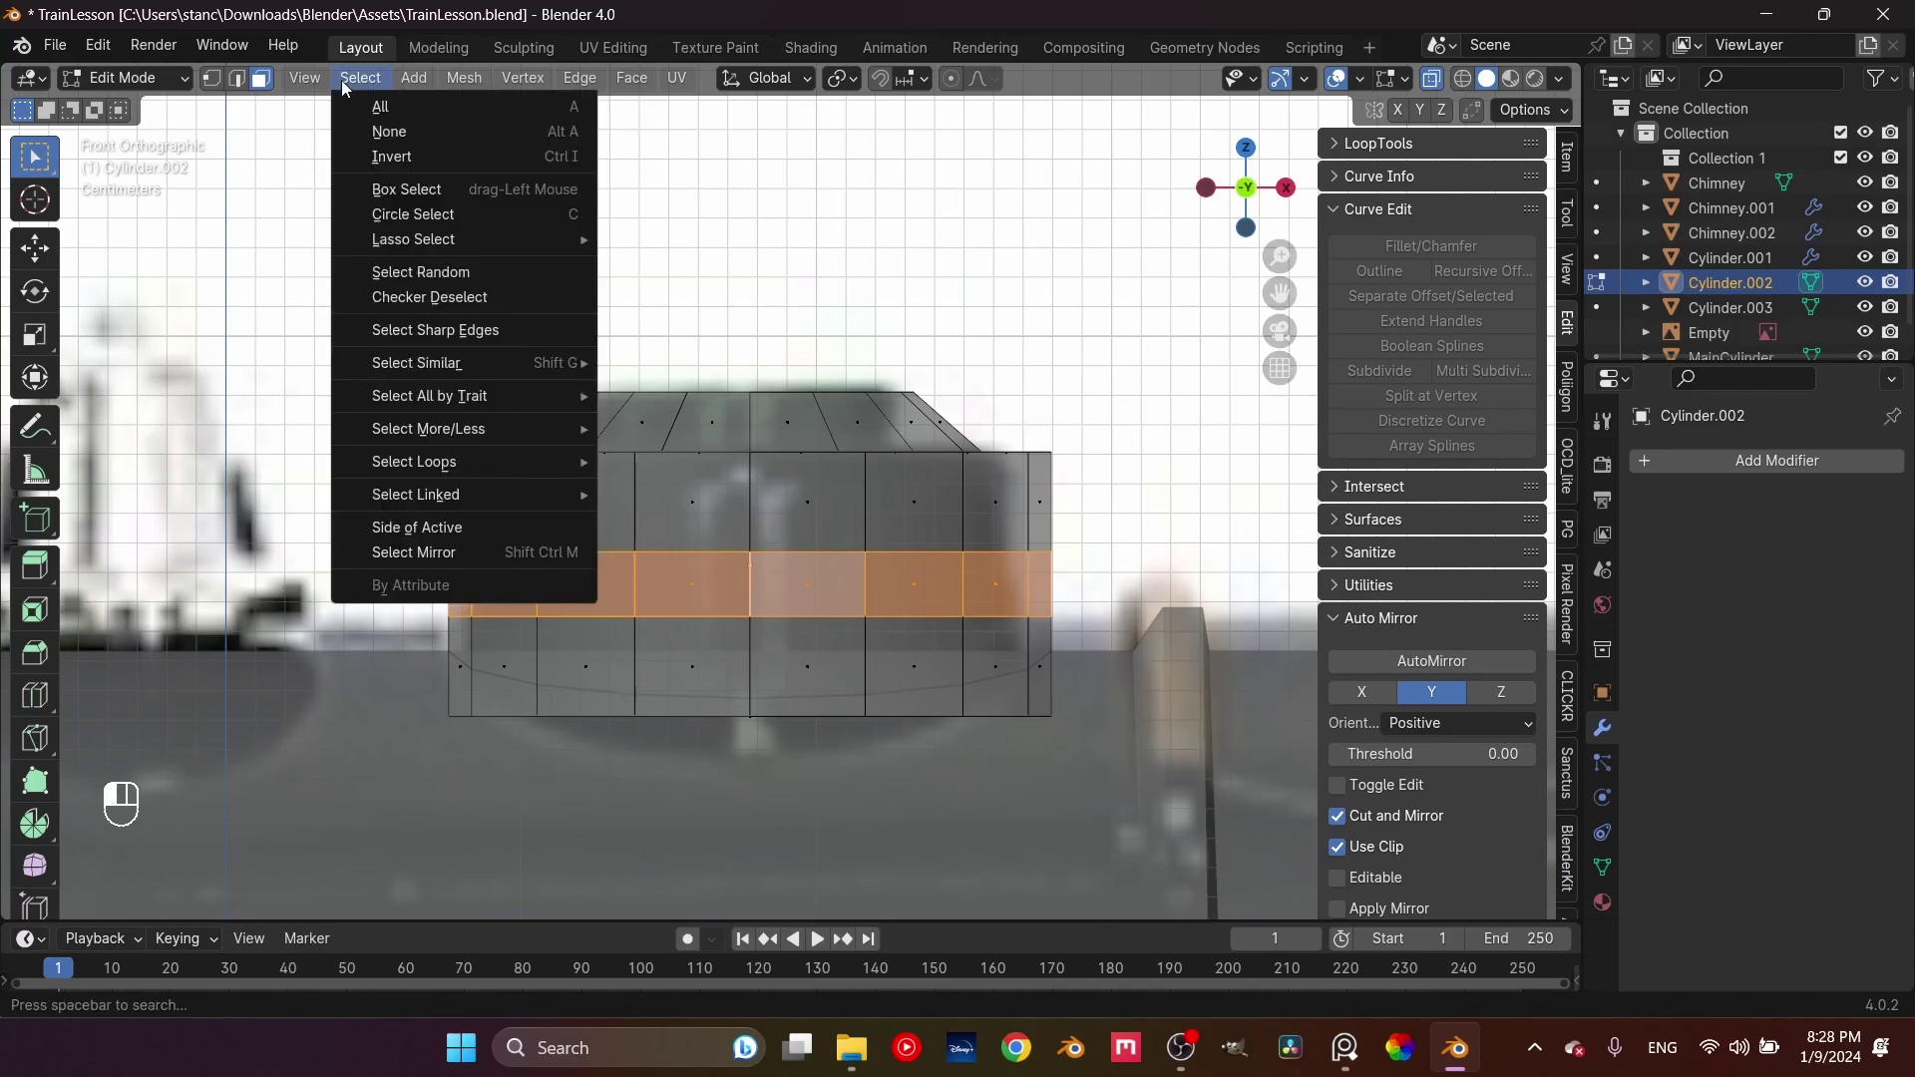
left_click(404, 298)
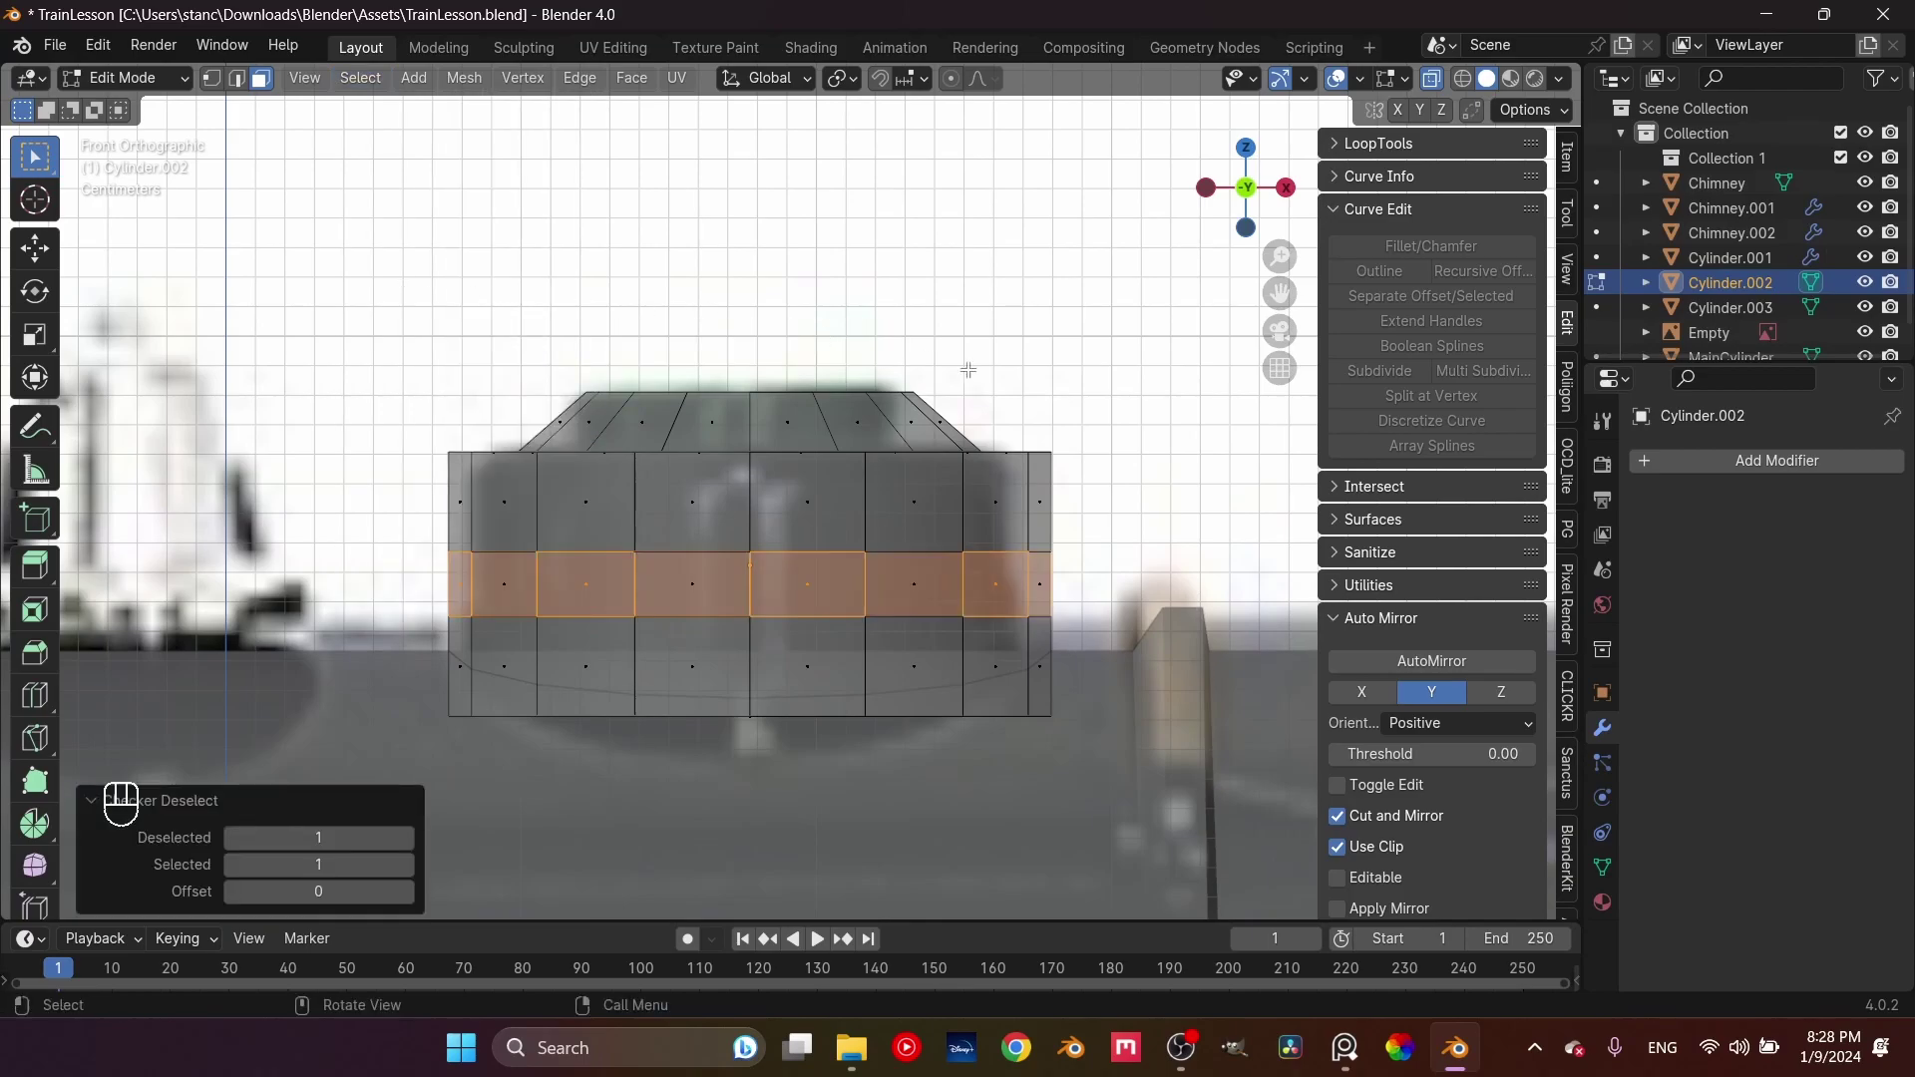
Inset the alternating selected faces of the middle band with a thickness of about 0.0519 m
middle_click_drag(685, 541, 836, 553)
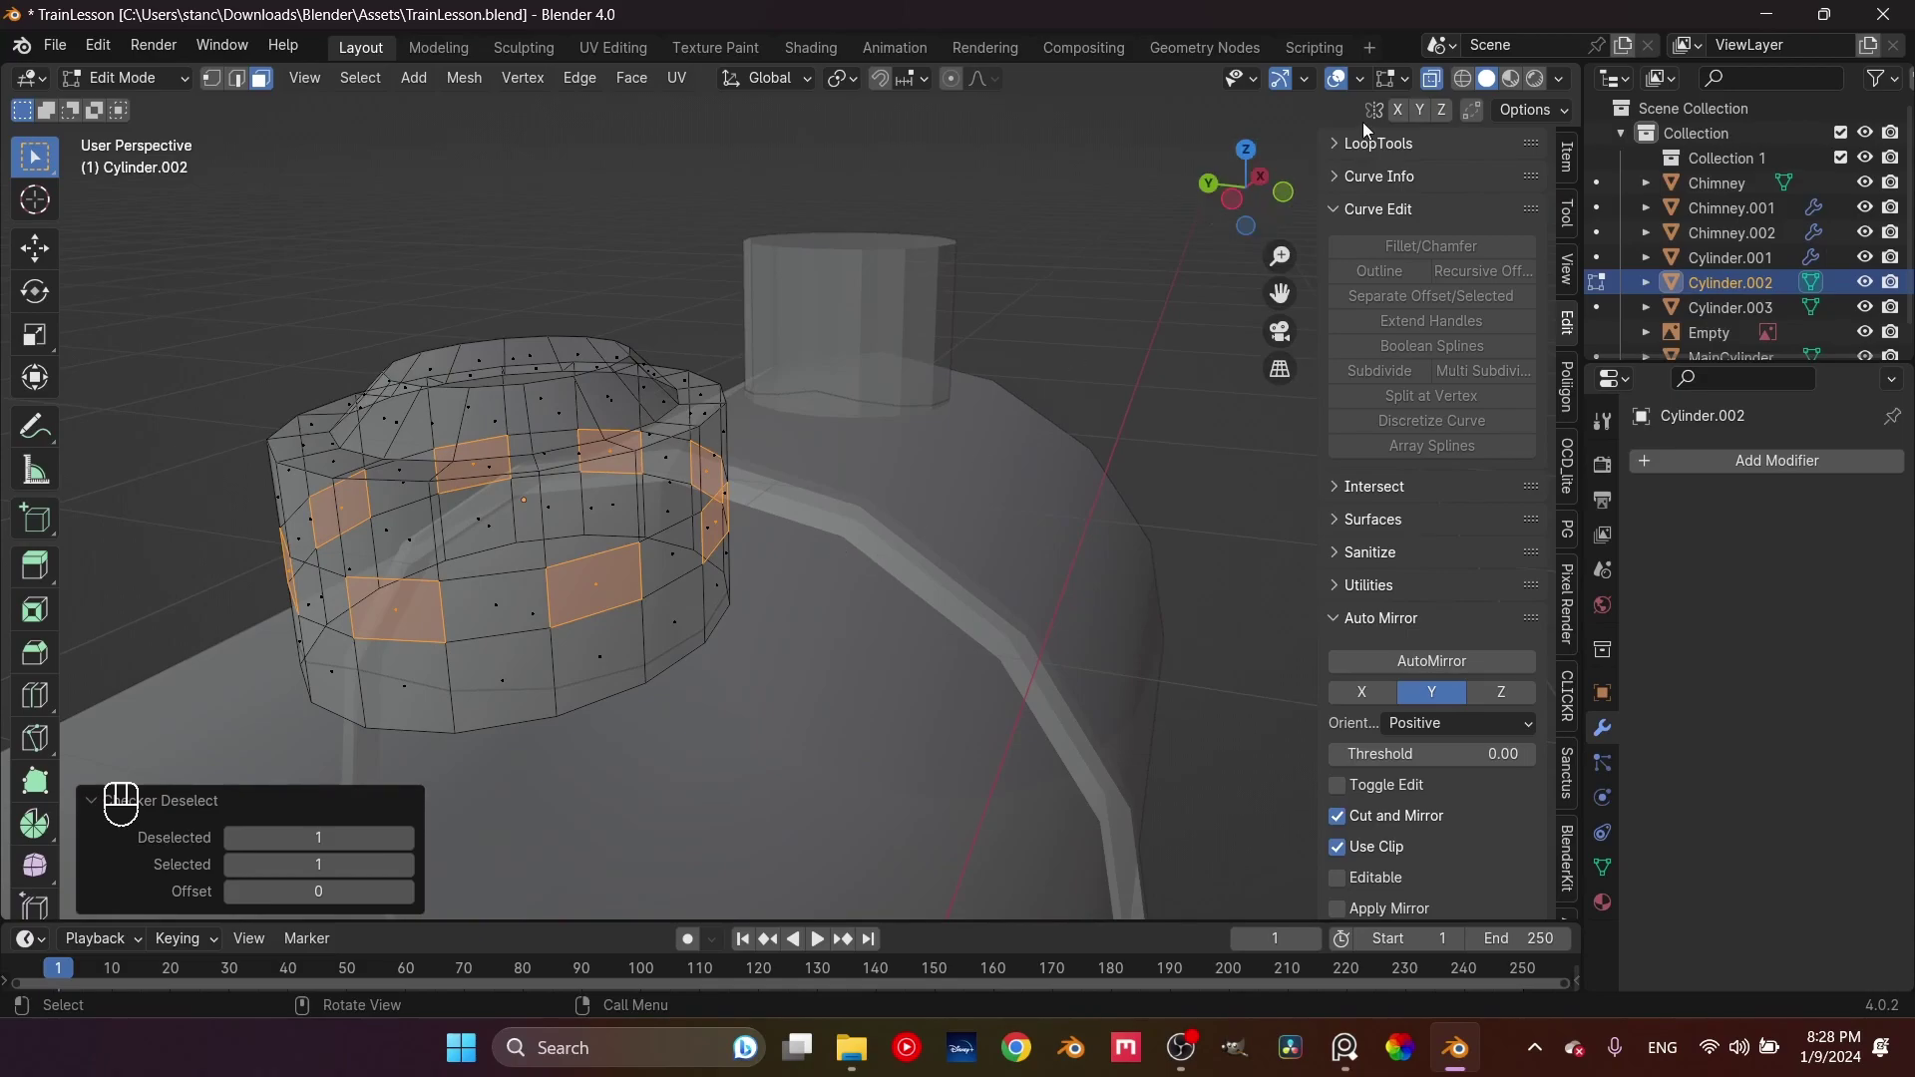
left_click(1431, 79)
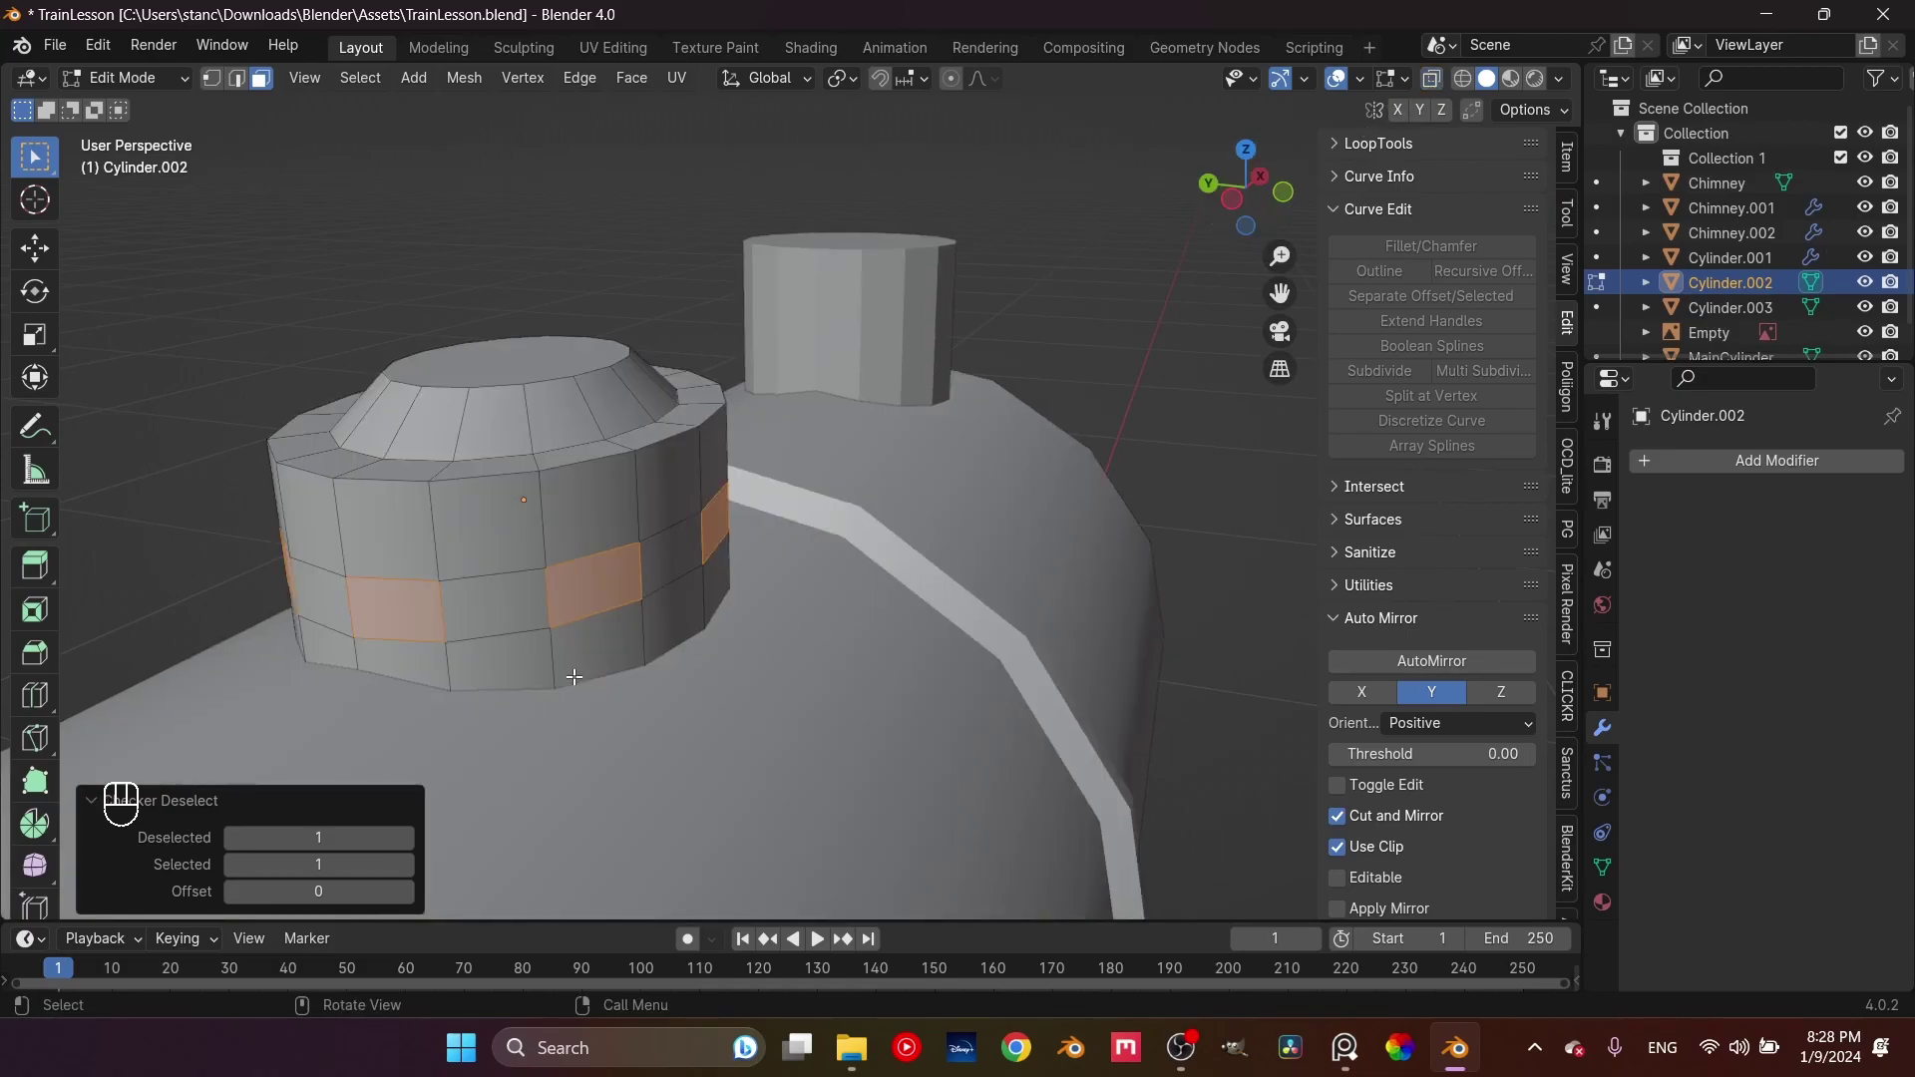
left_click(1432, 78)
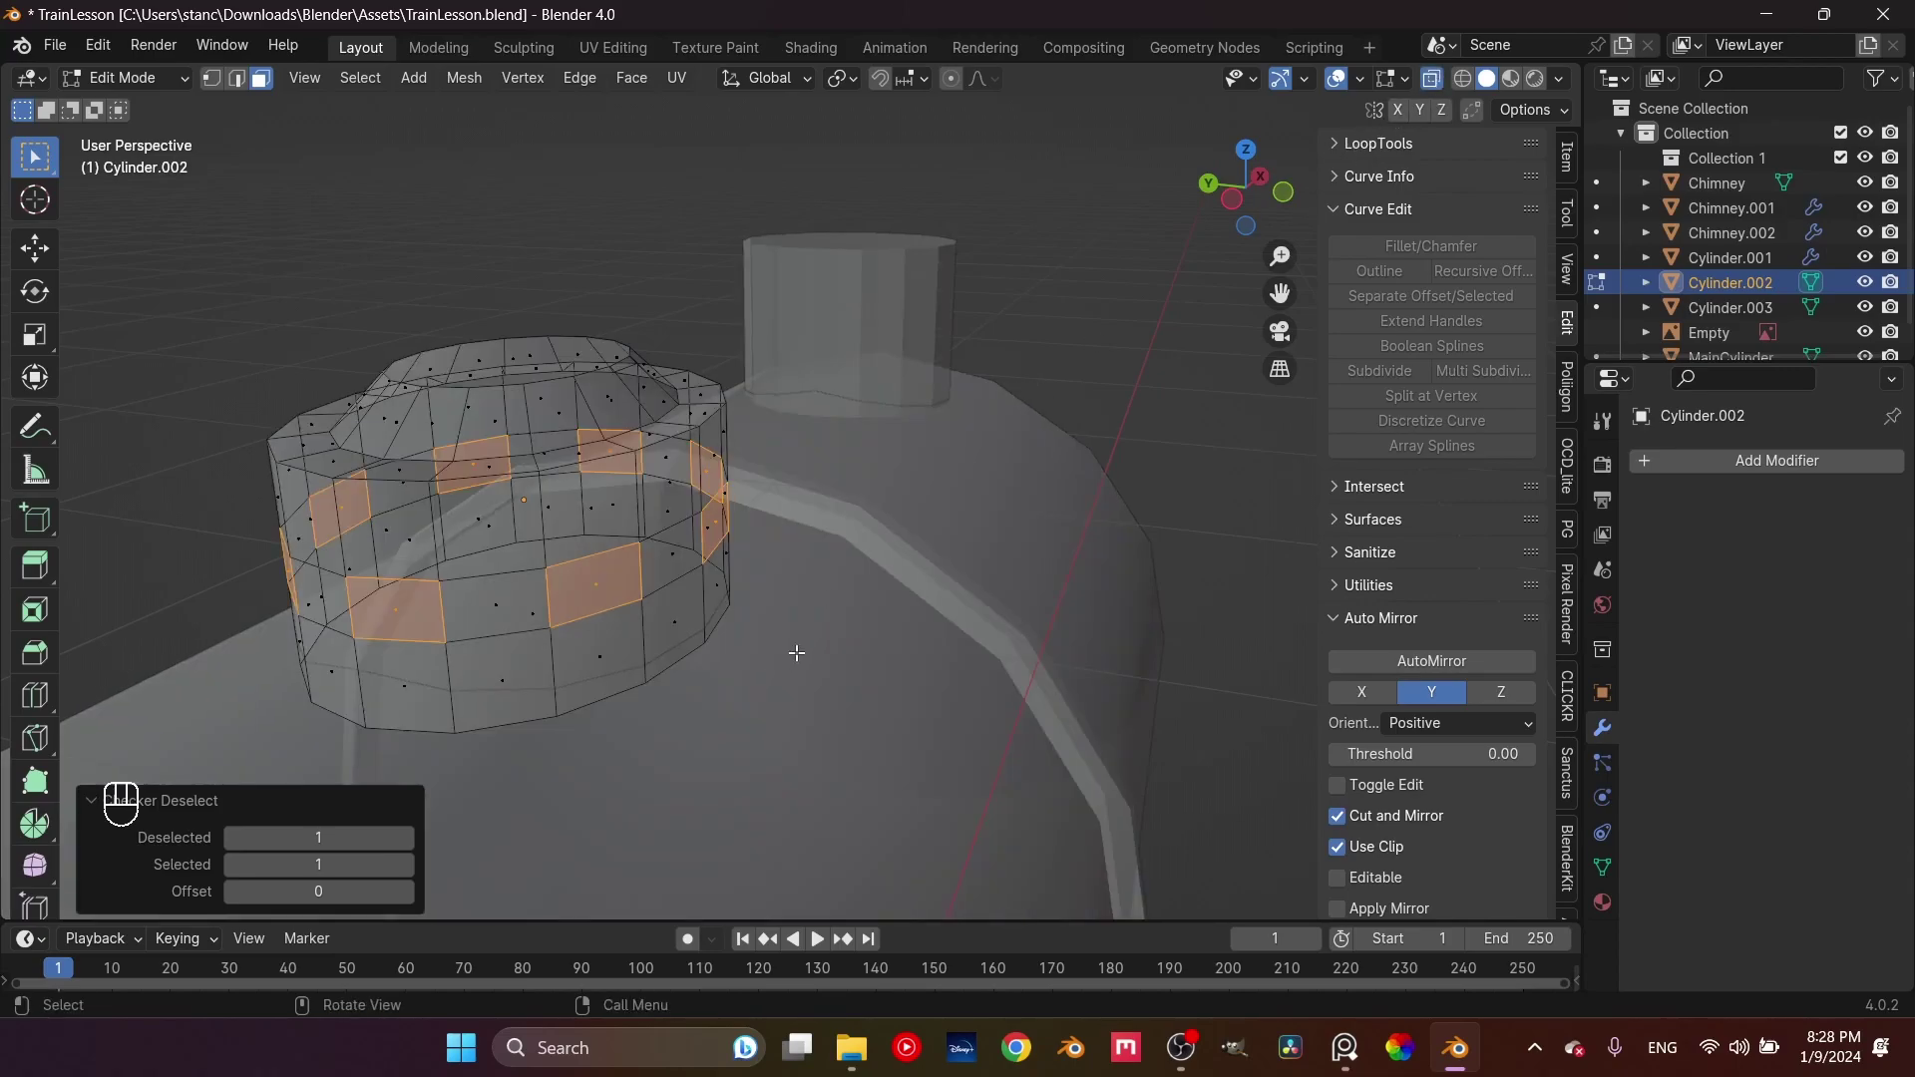
key("i")
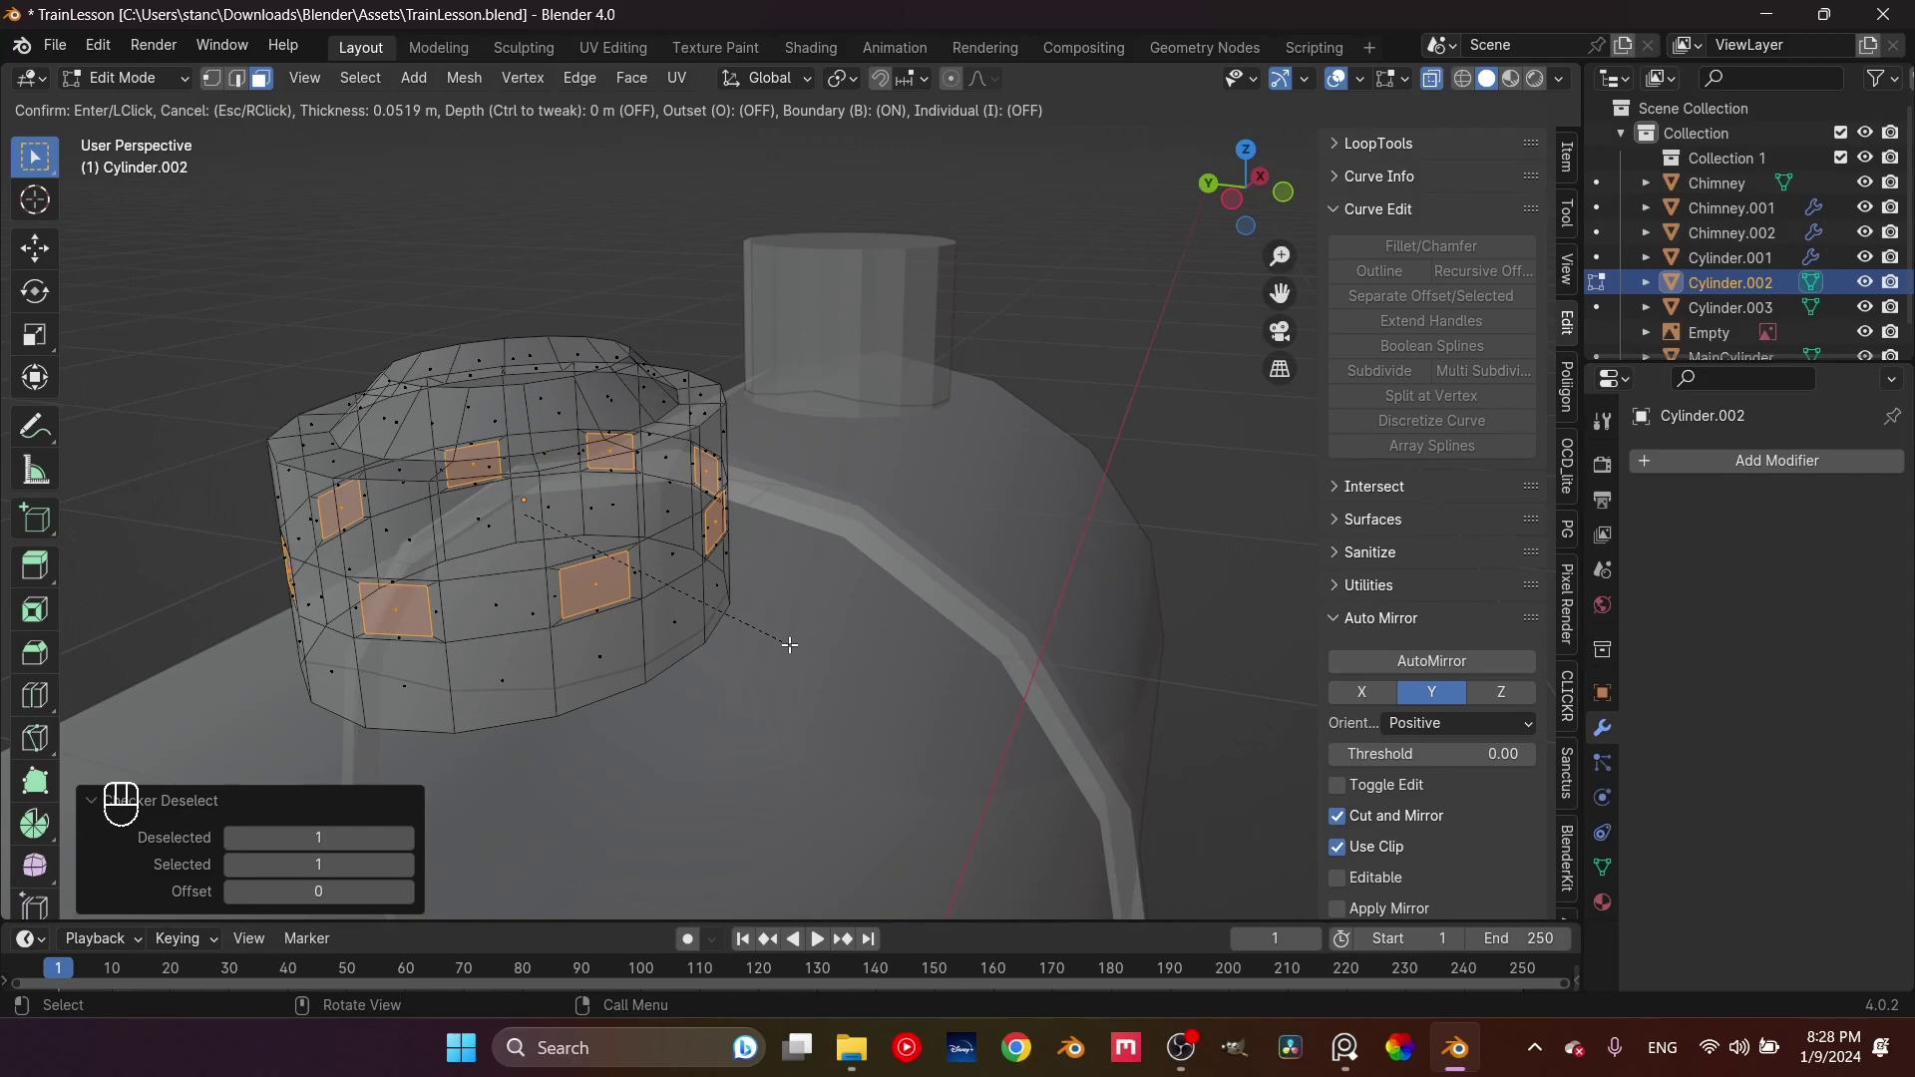
left_click(790, 646)
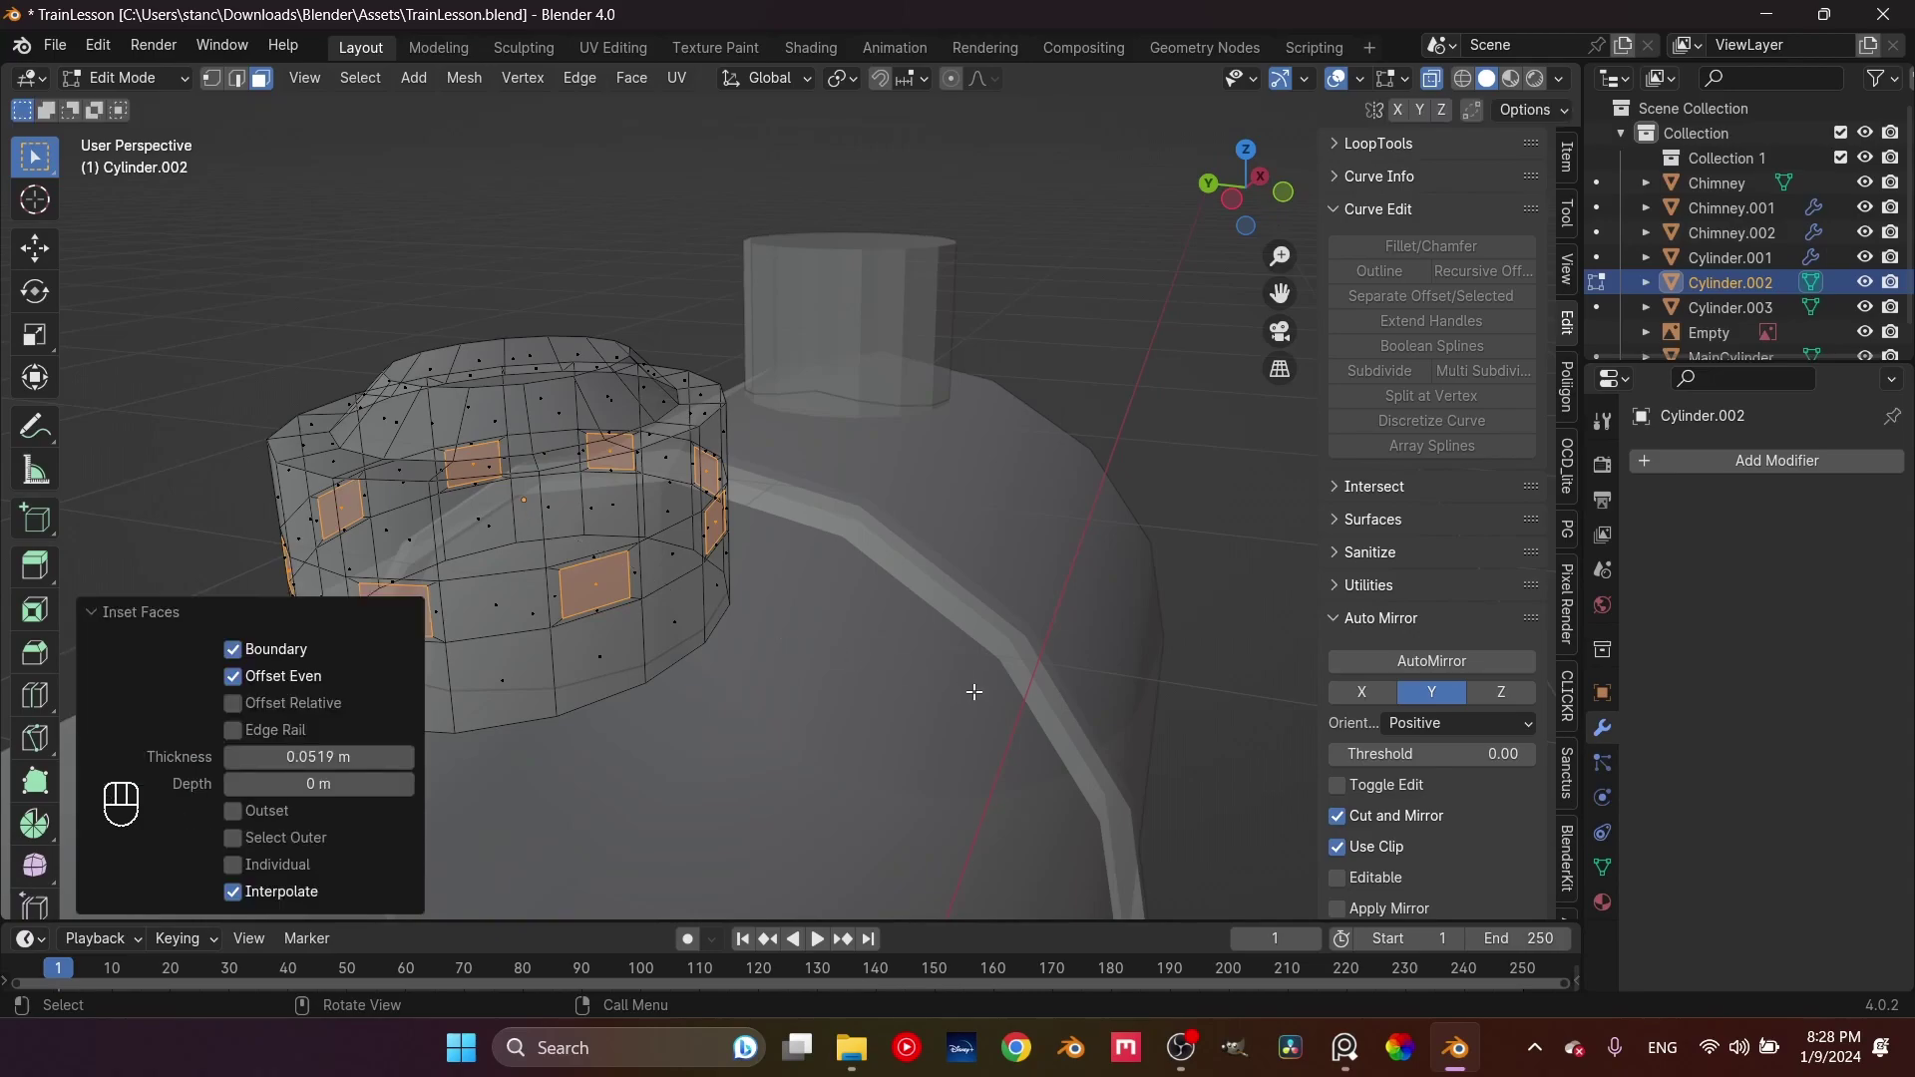
Extrude the inset faces of the middle band and scale them inward to 0.884
key("e")
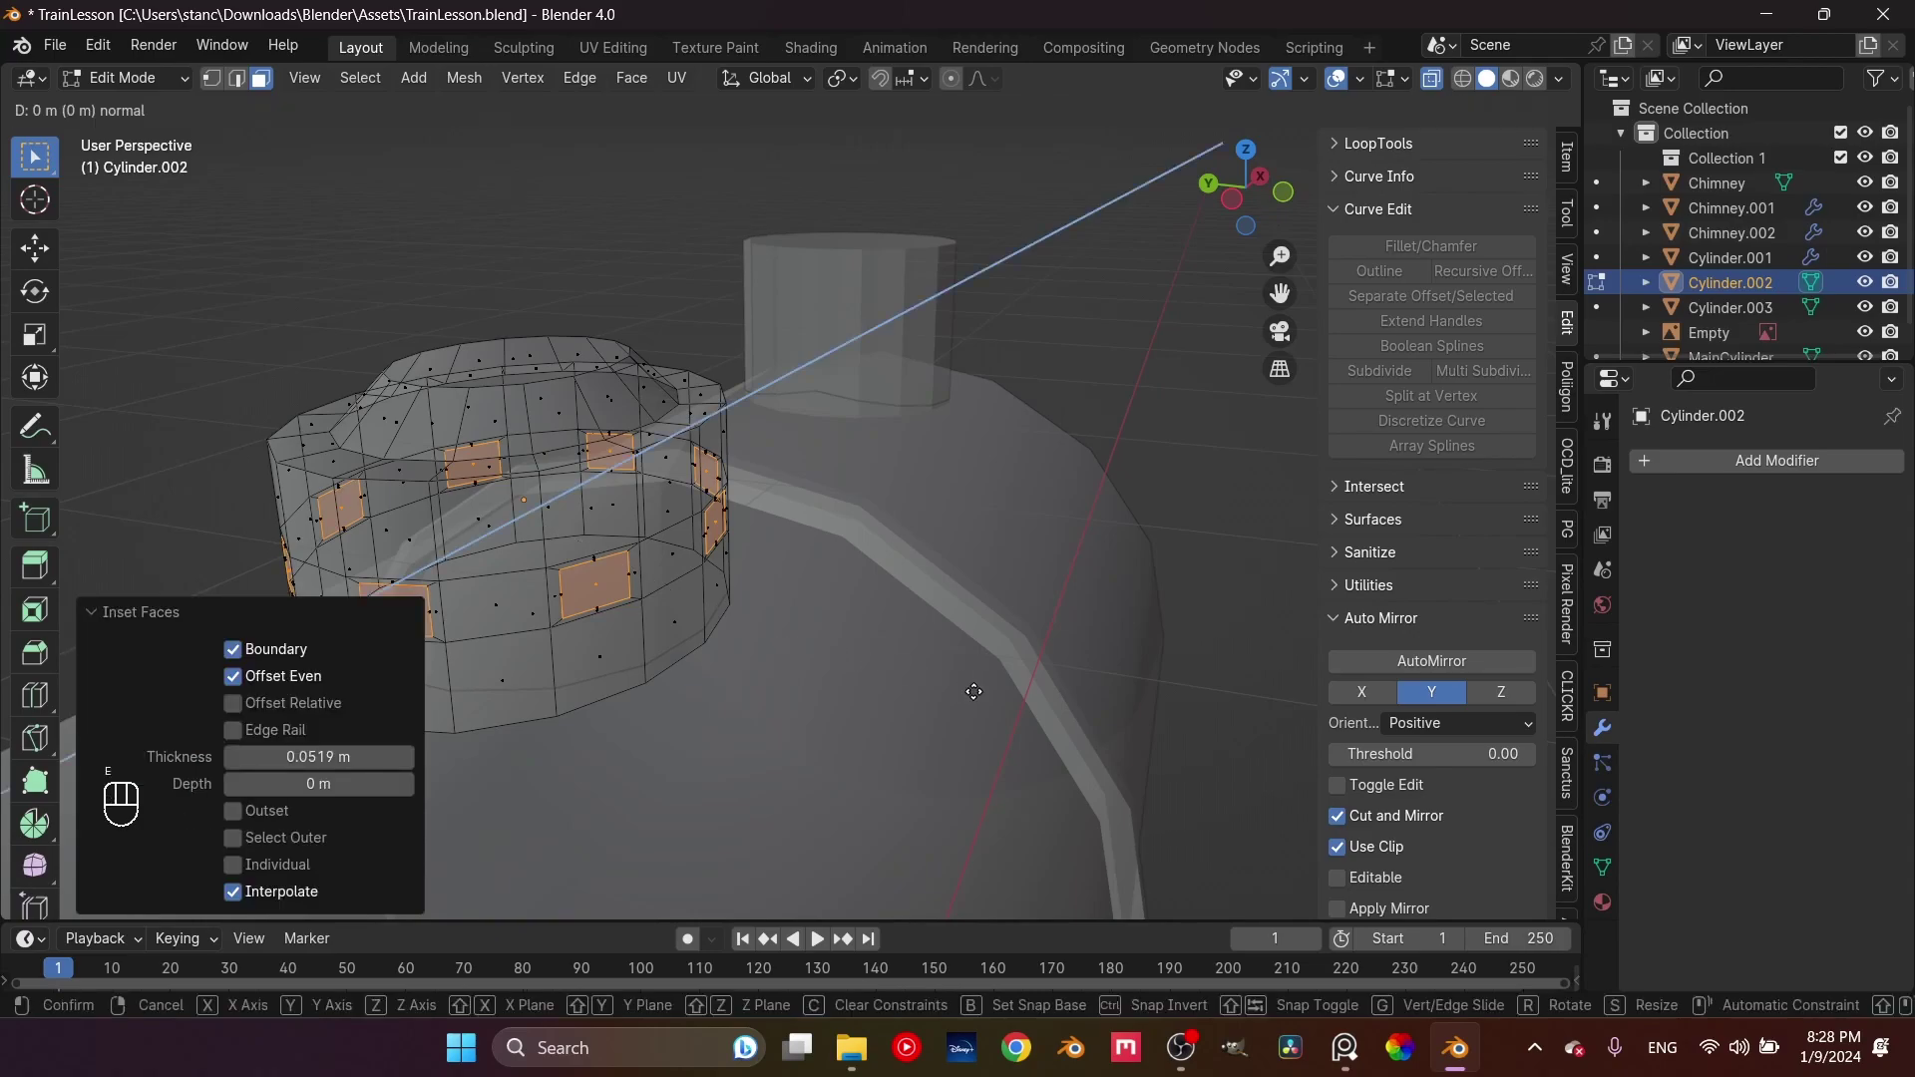
key("s")
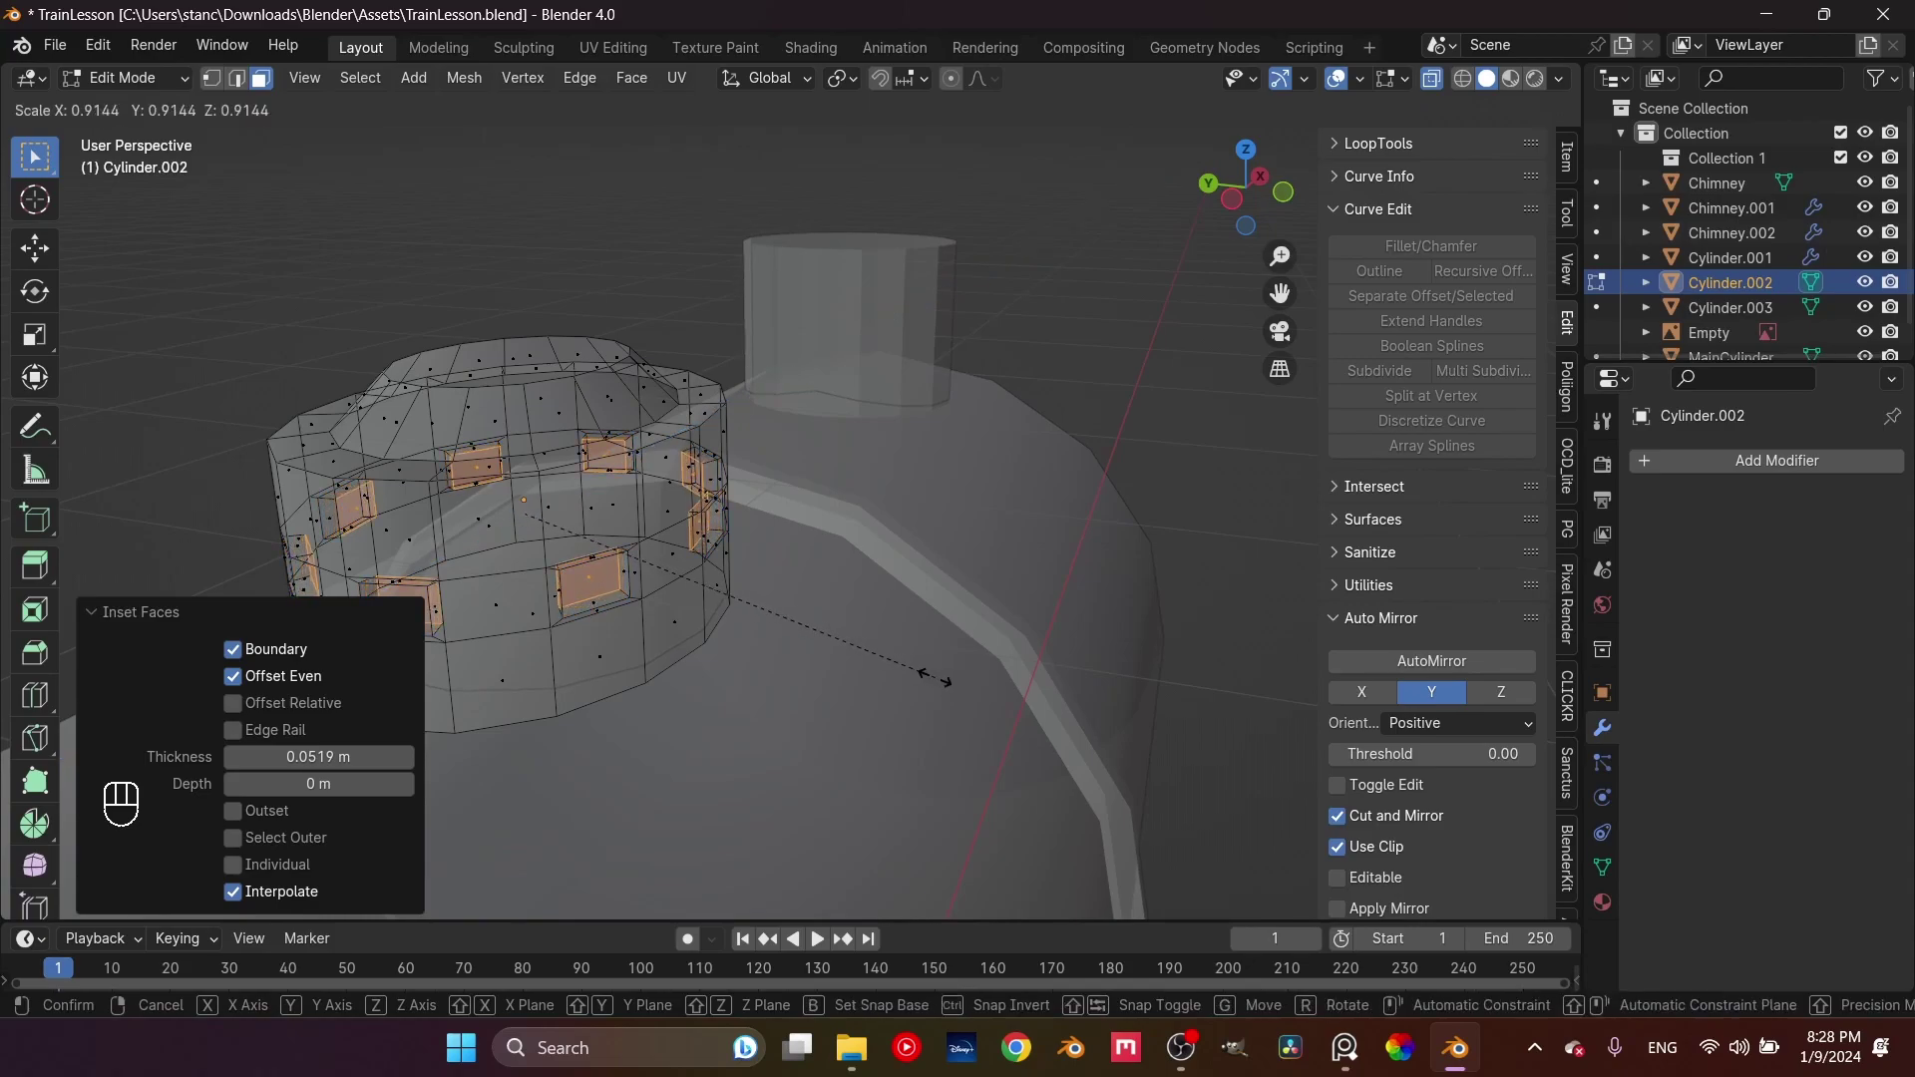
left_click(922, 673)
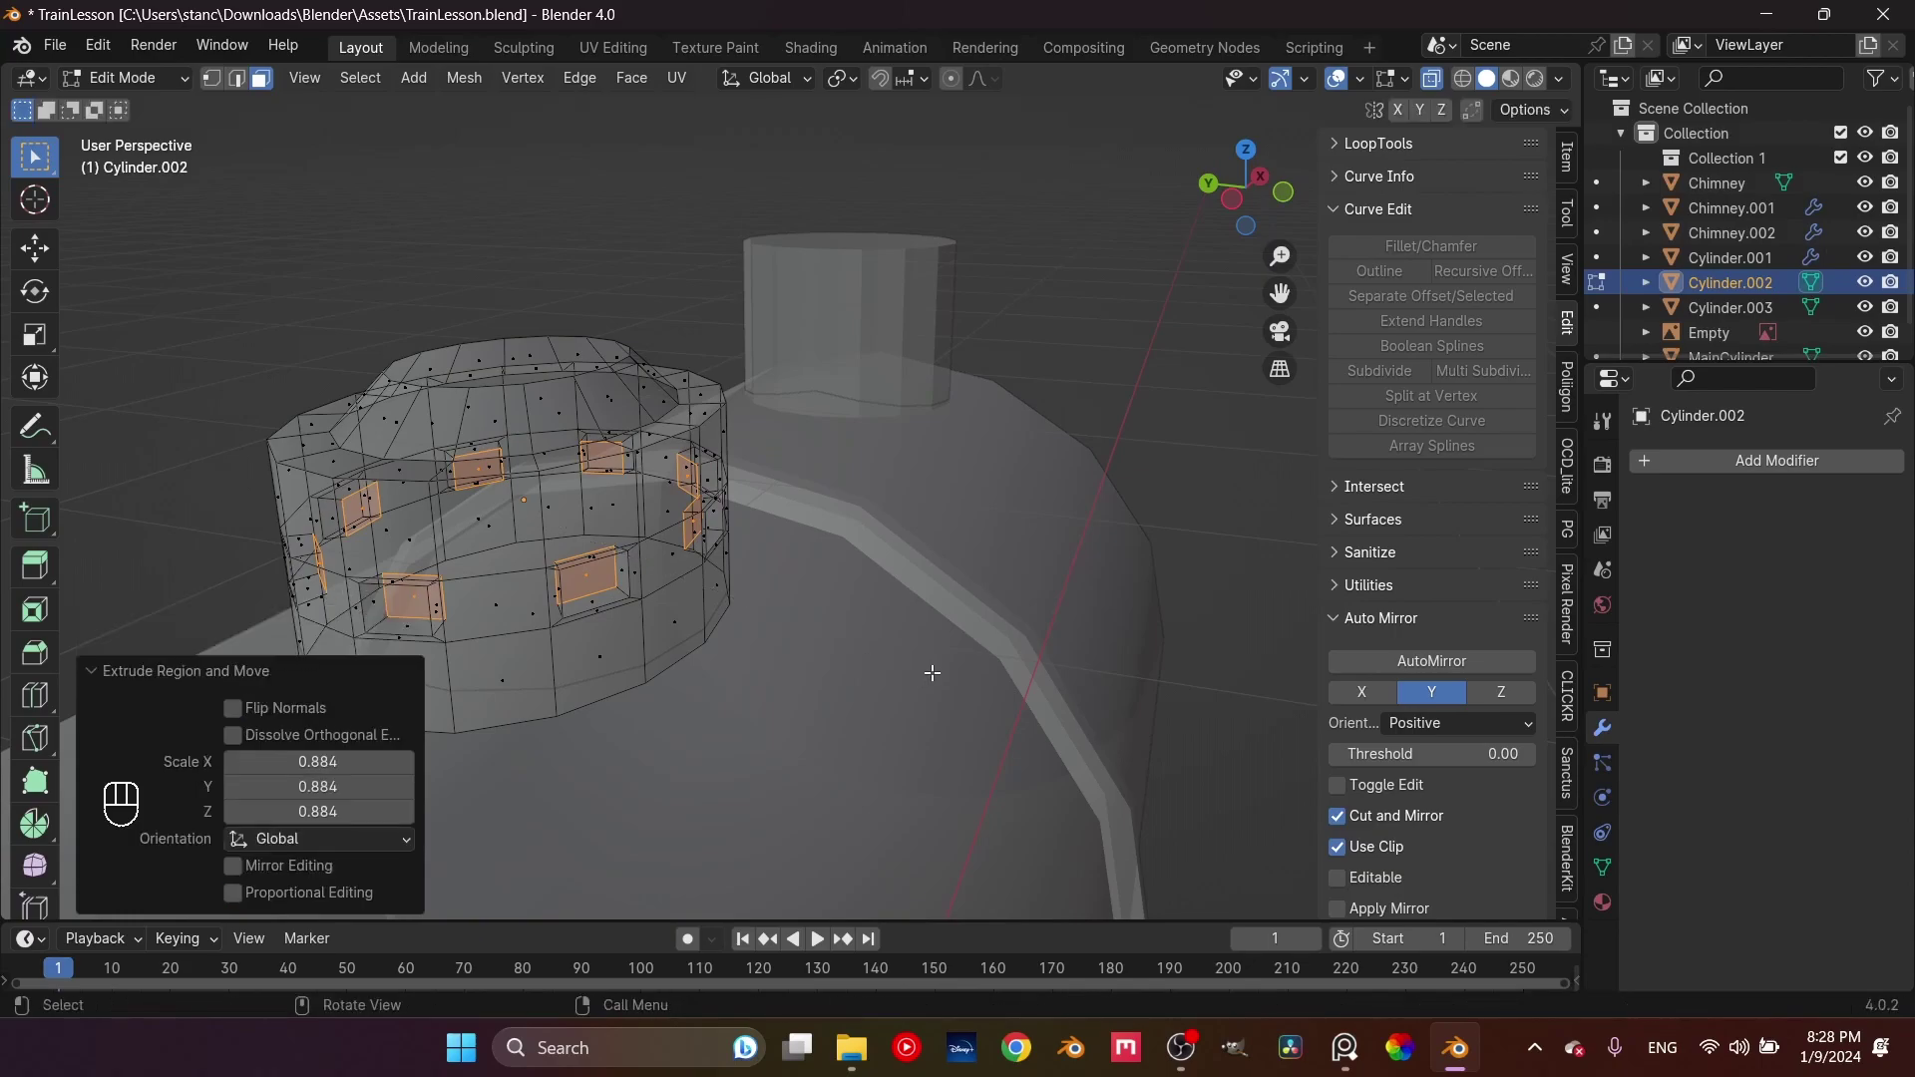
Push the recessed window faces back outward along their normals using Shrink/Fatten with an offset of about 0.0742 m
middle_click_drag(812, 663, 954, 600, "shift")
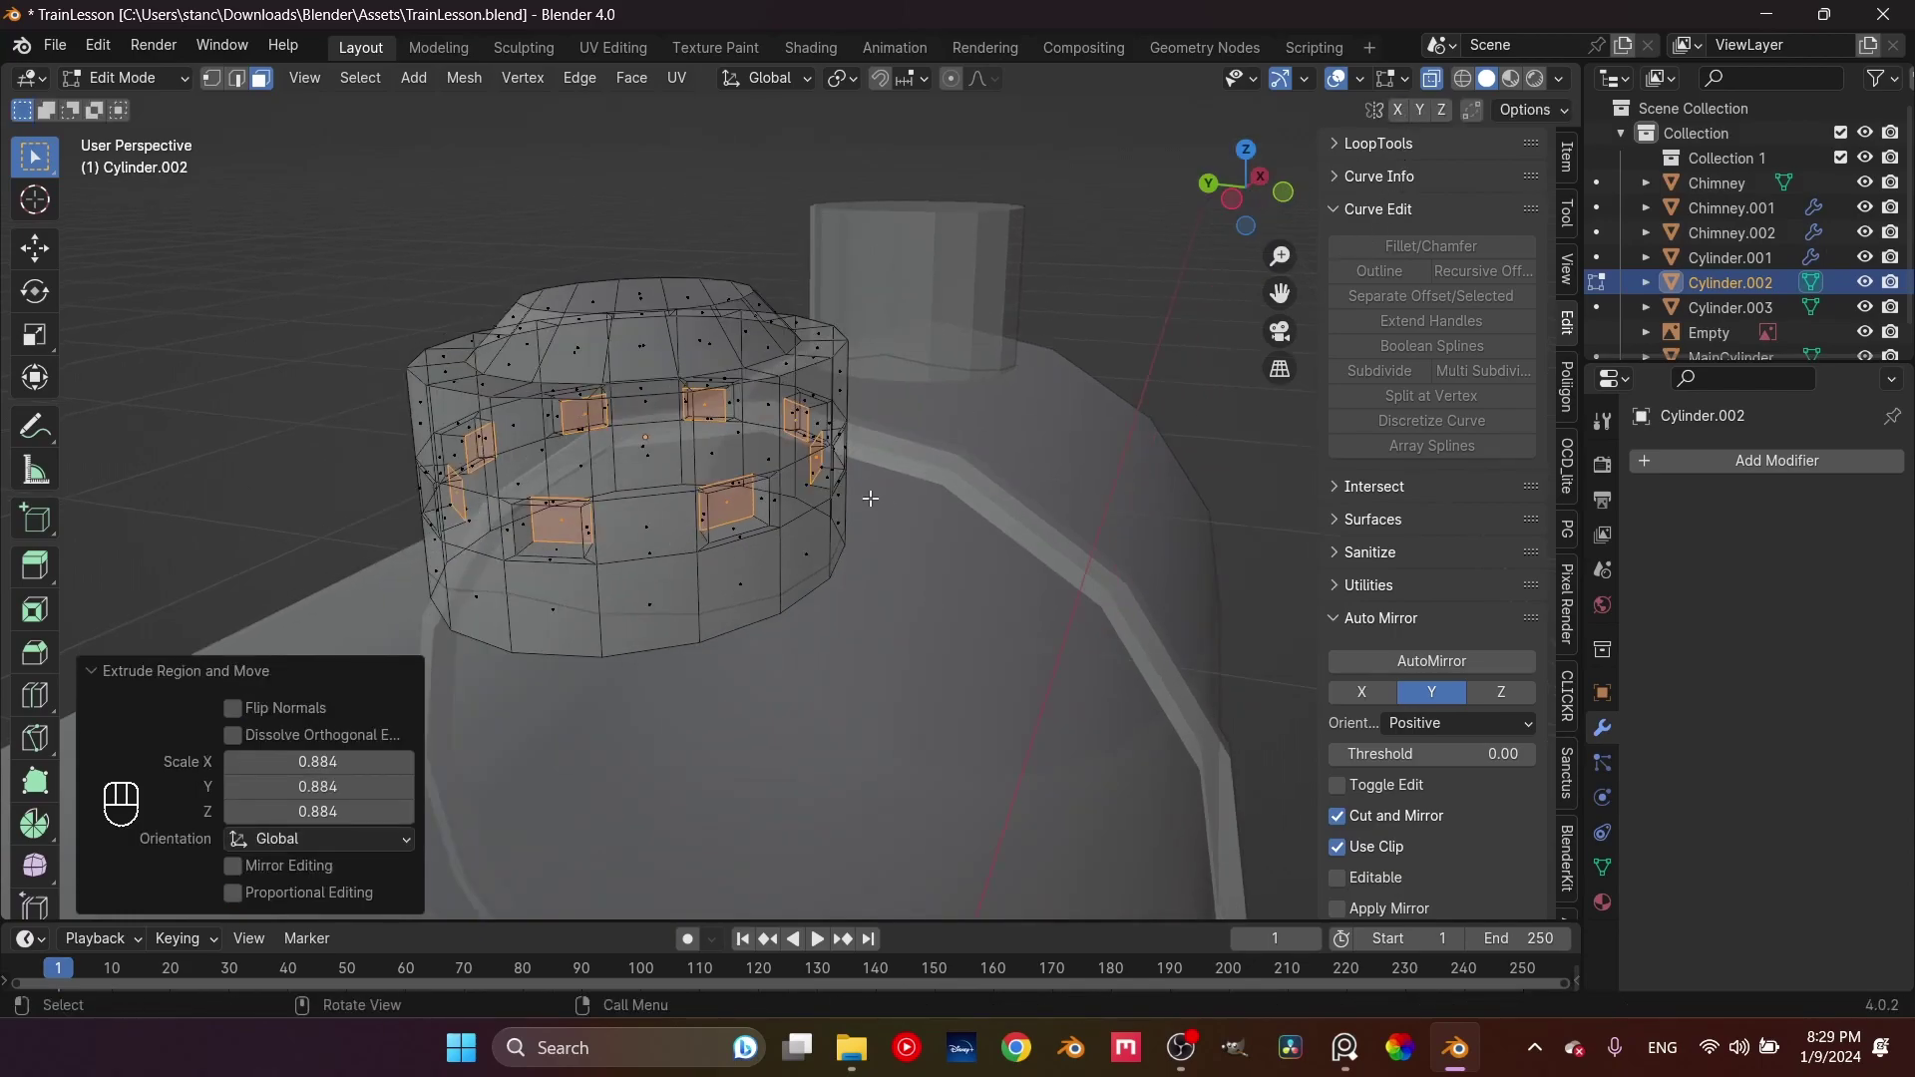
scroll(866, 501, "up", 1)
key("s")
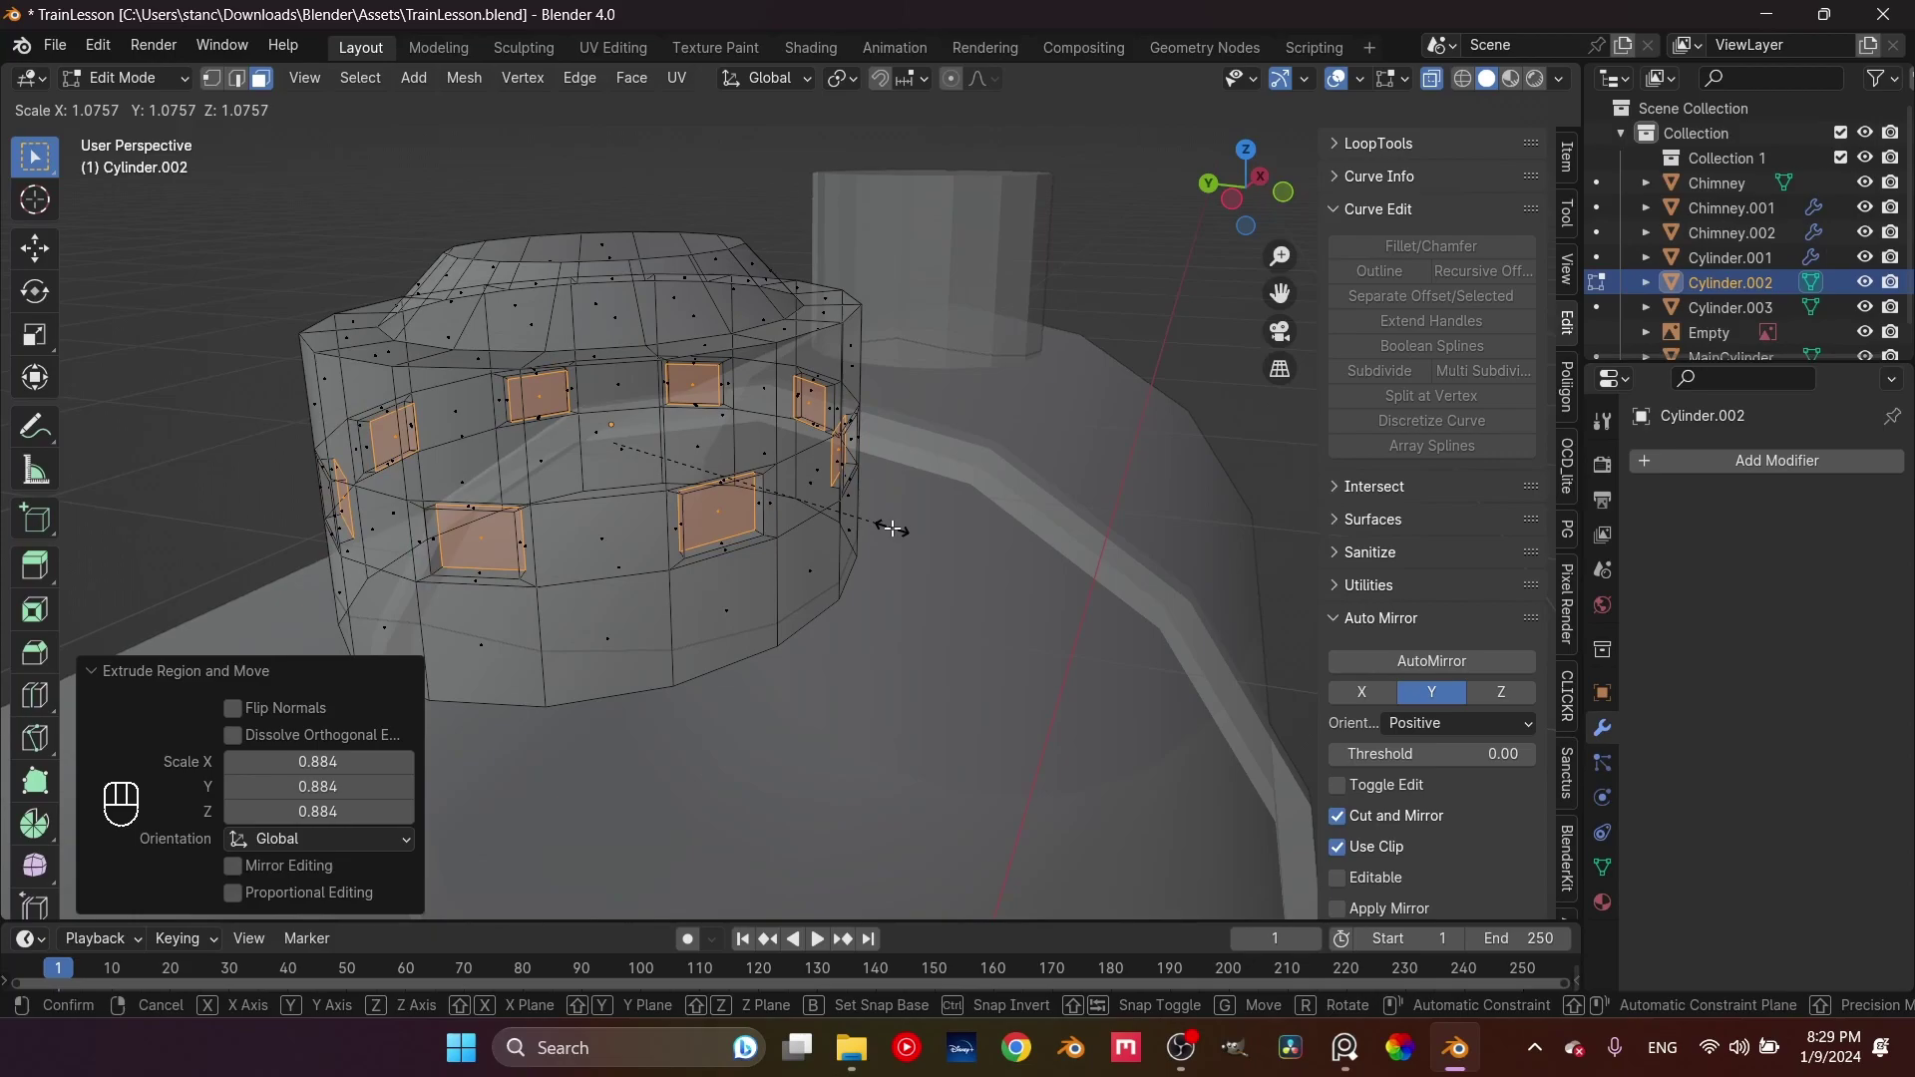
key("Escape")
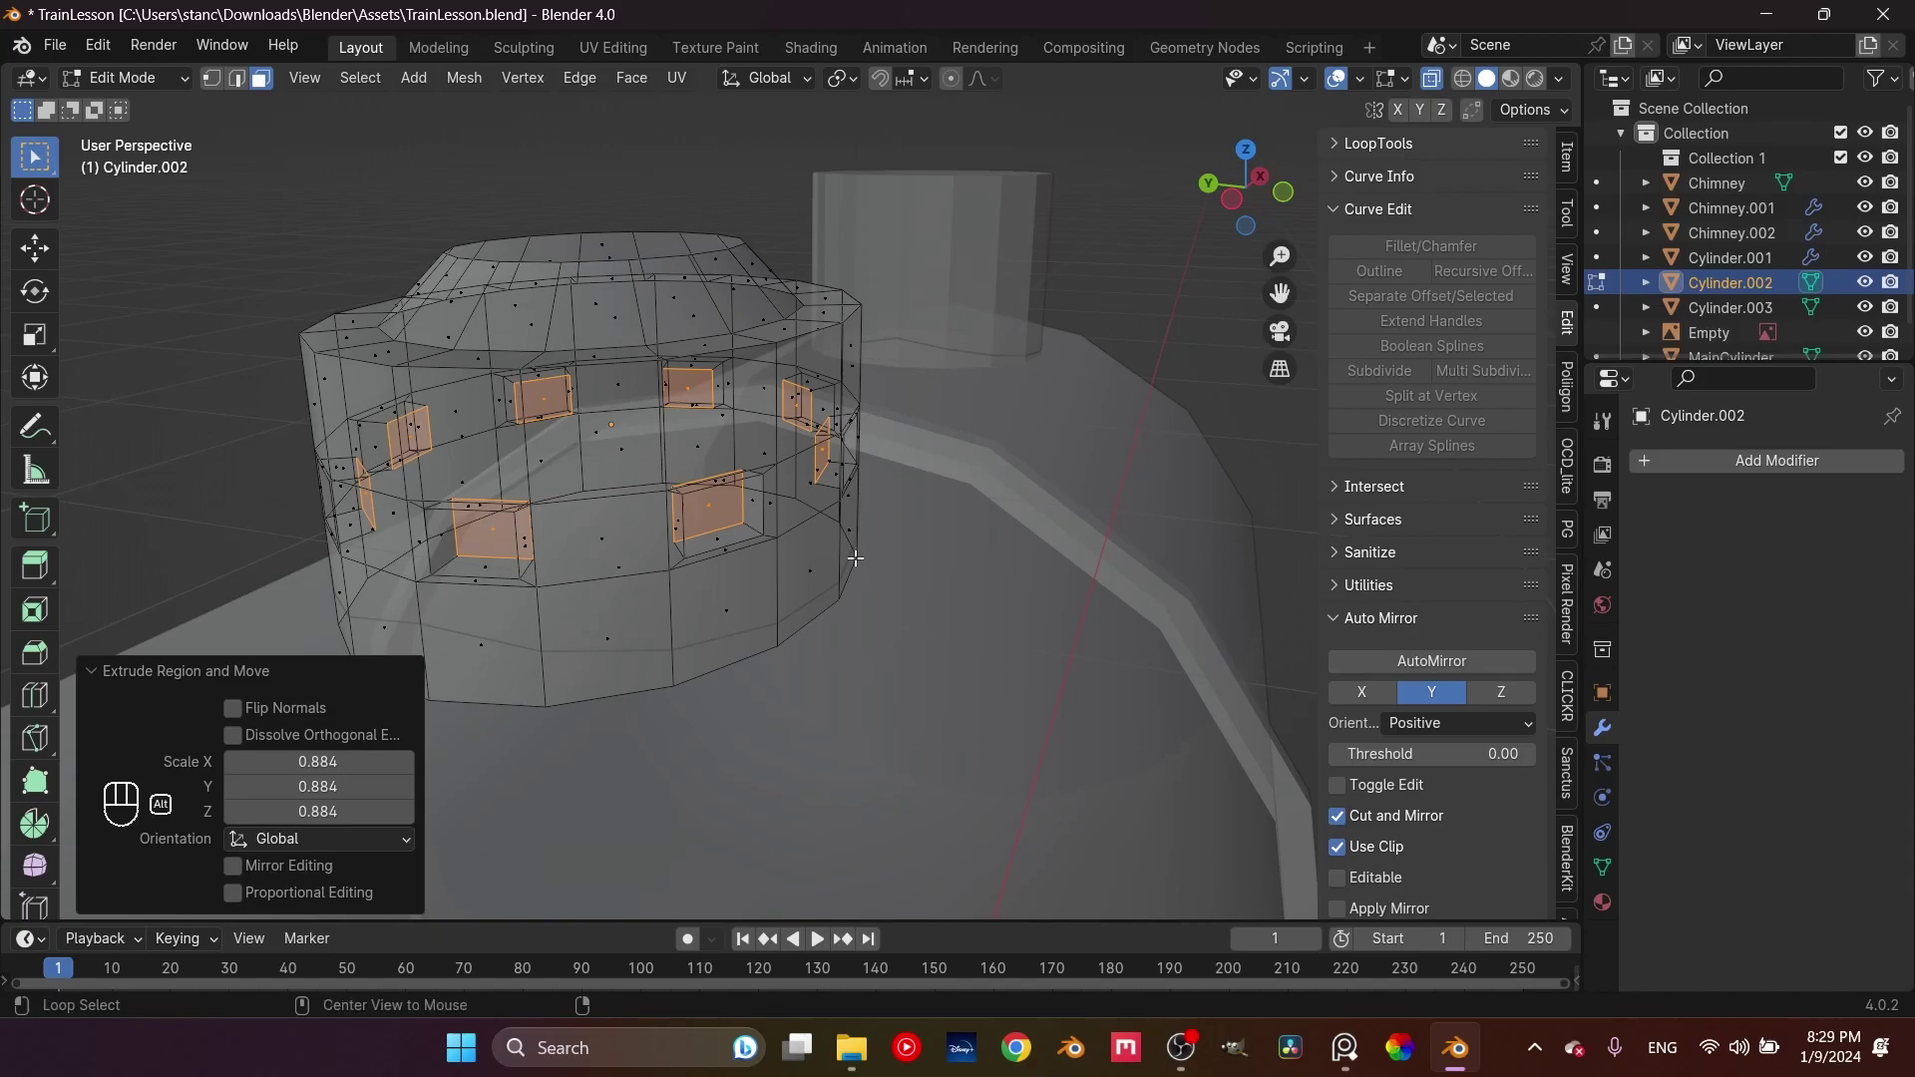
key("alt+s")
mouse_move(855, 624)
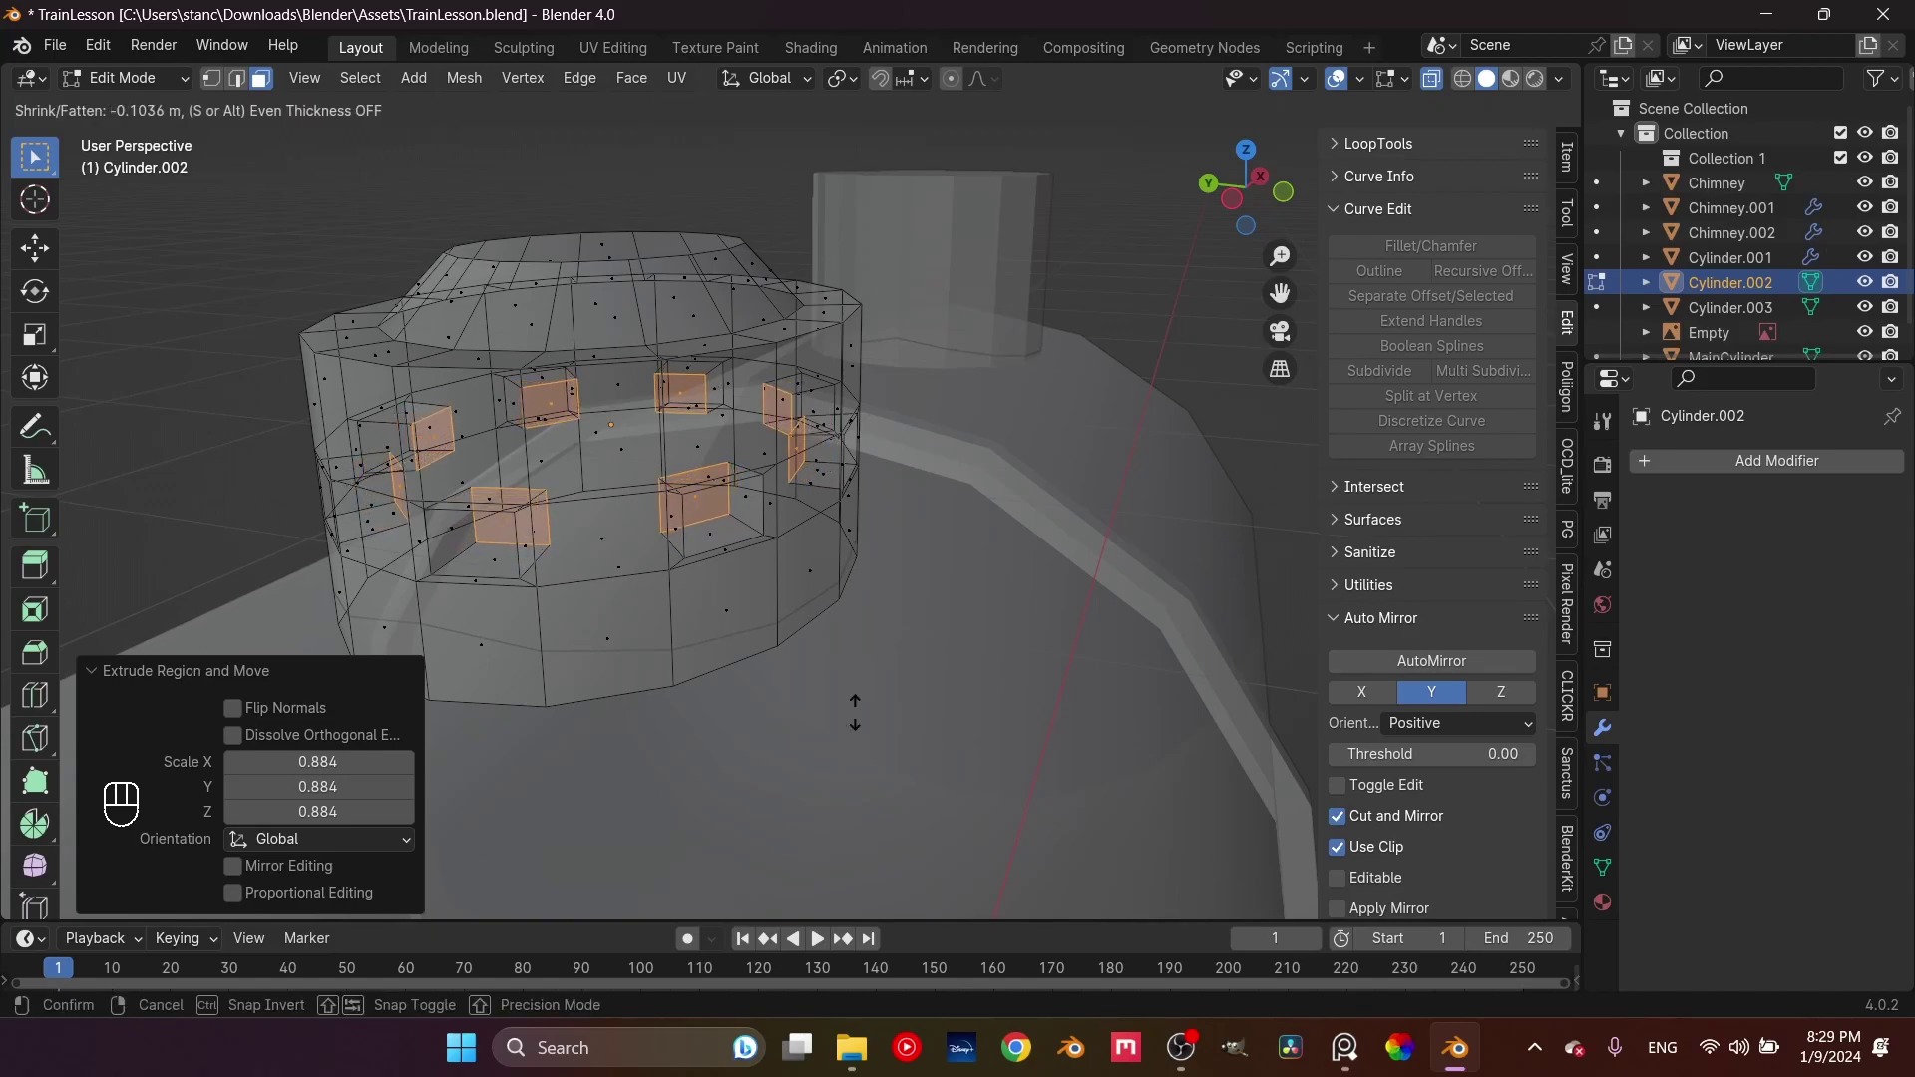
mouse_move(849, 814)
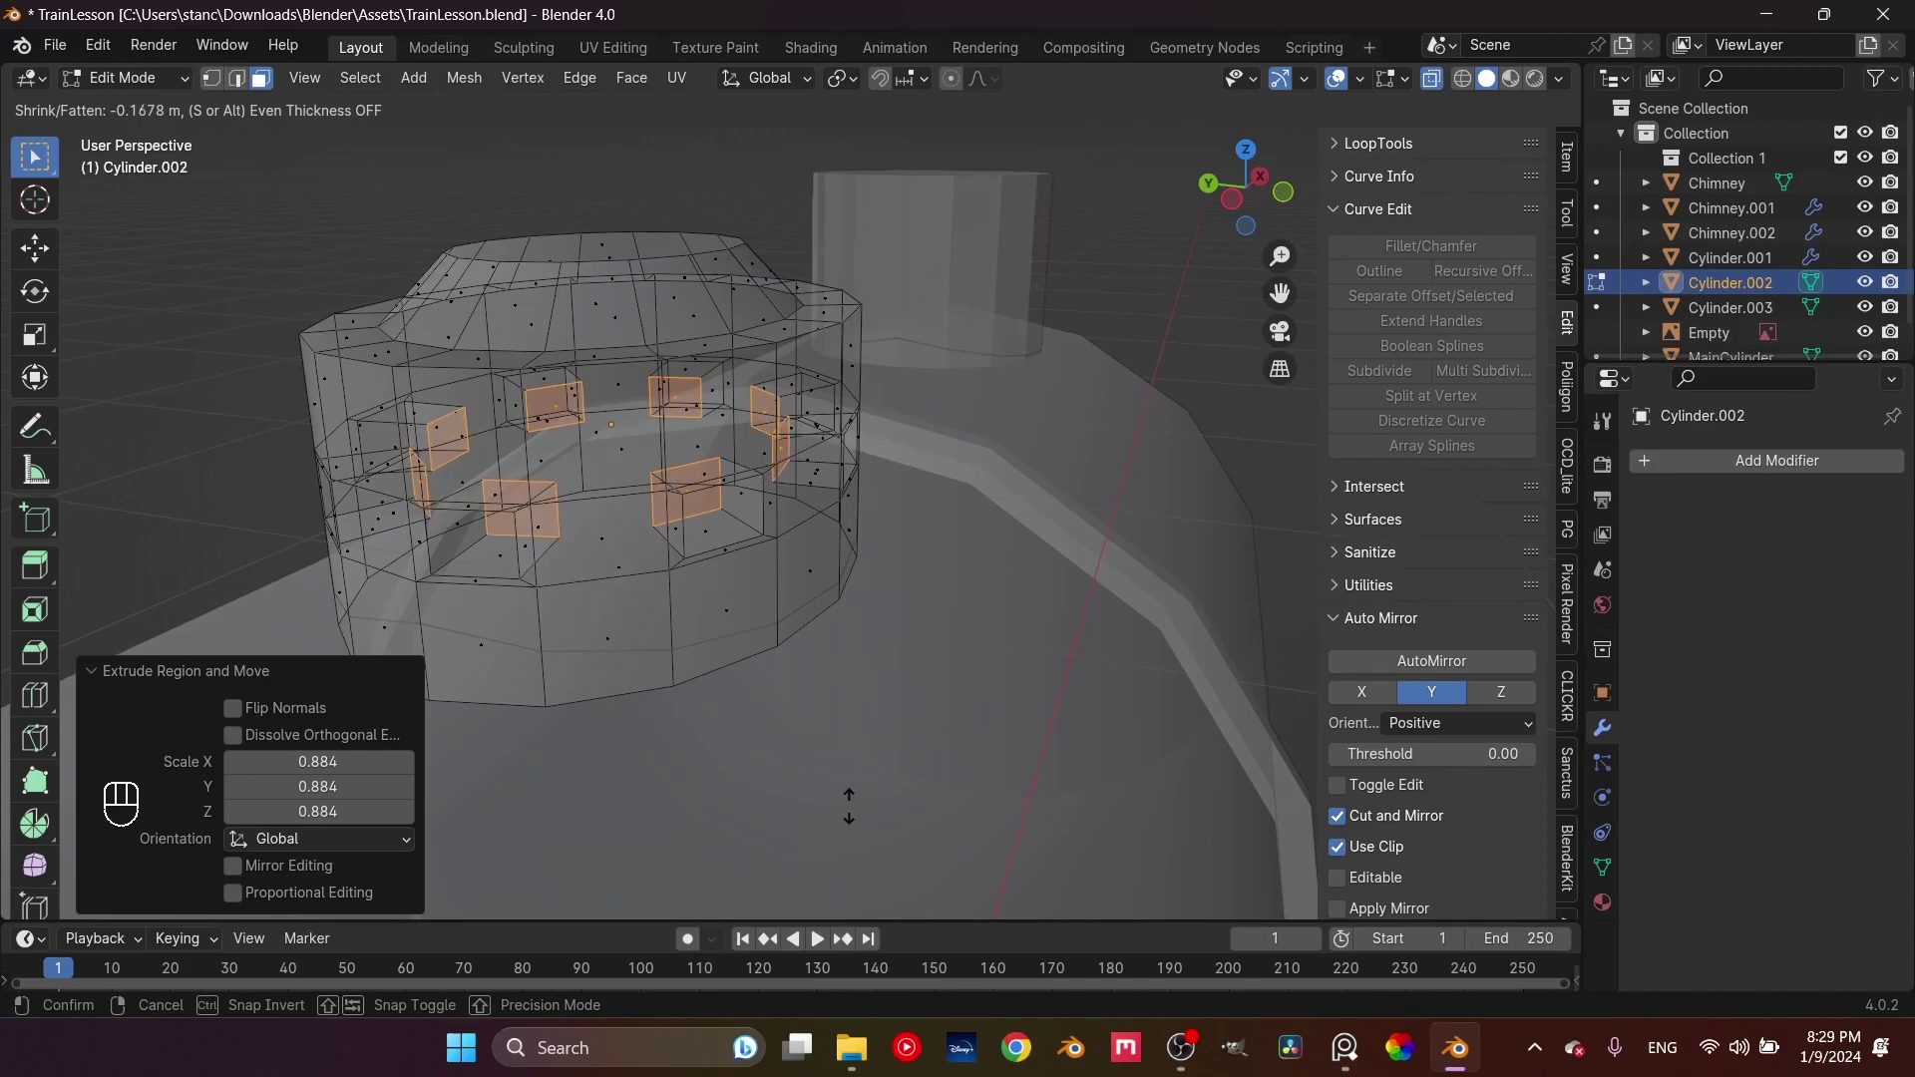
mouse_move(862, 529)
mouse_move(861, 447)
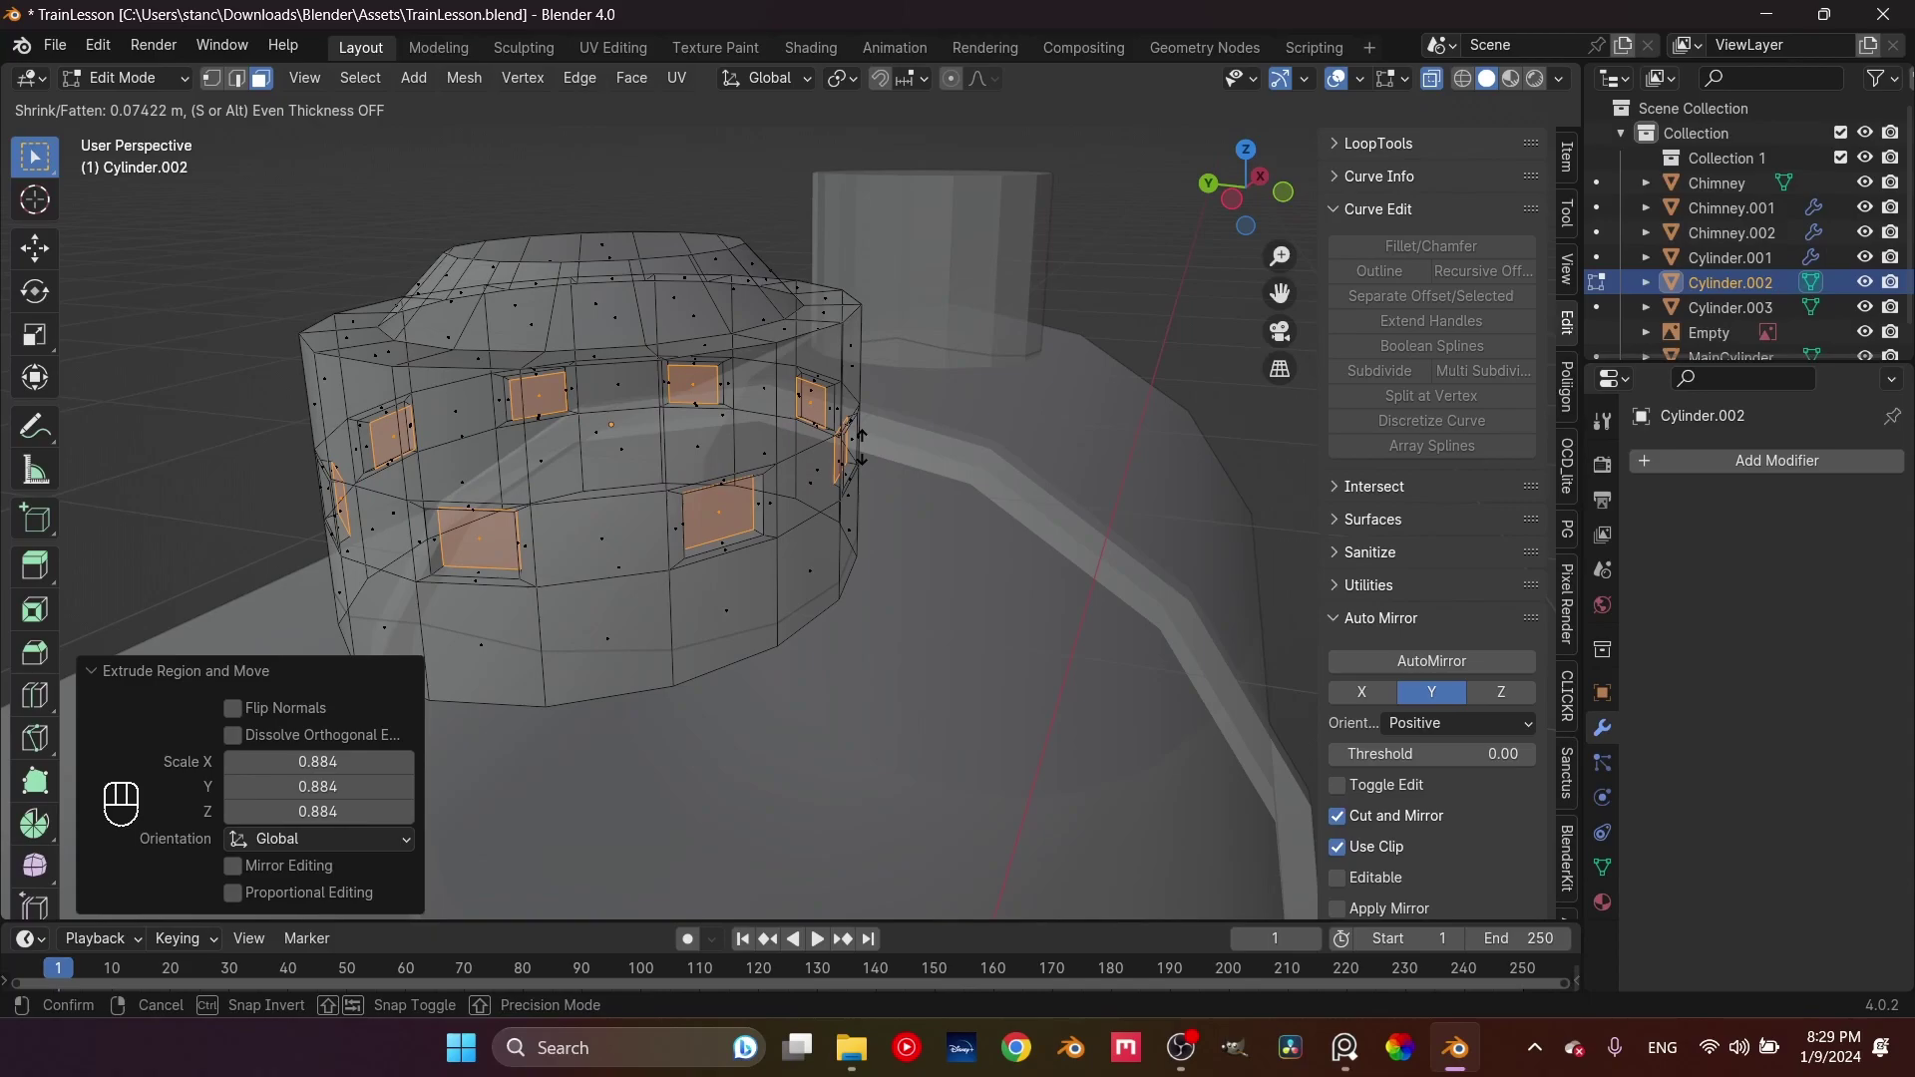
left_click(862, 445)
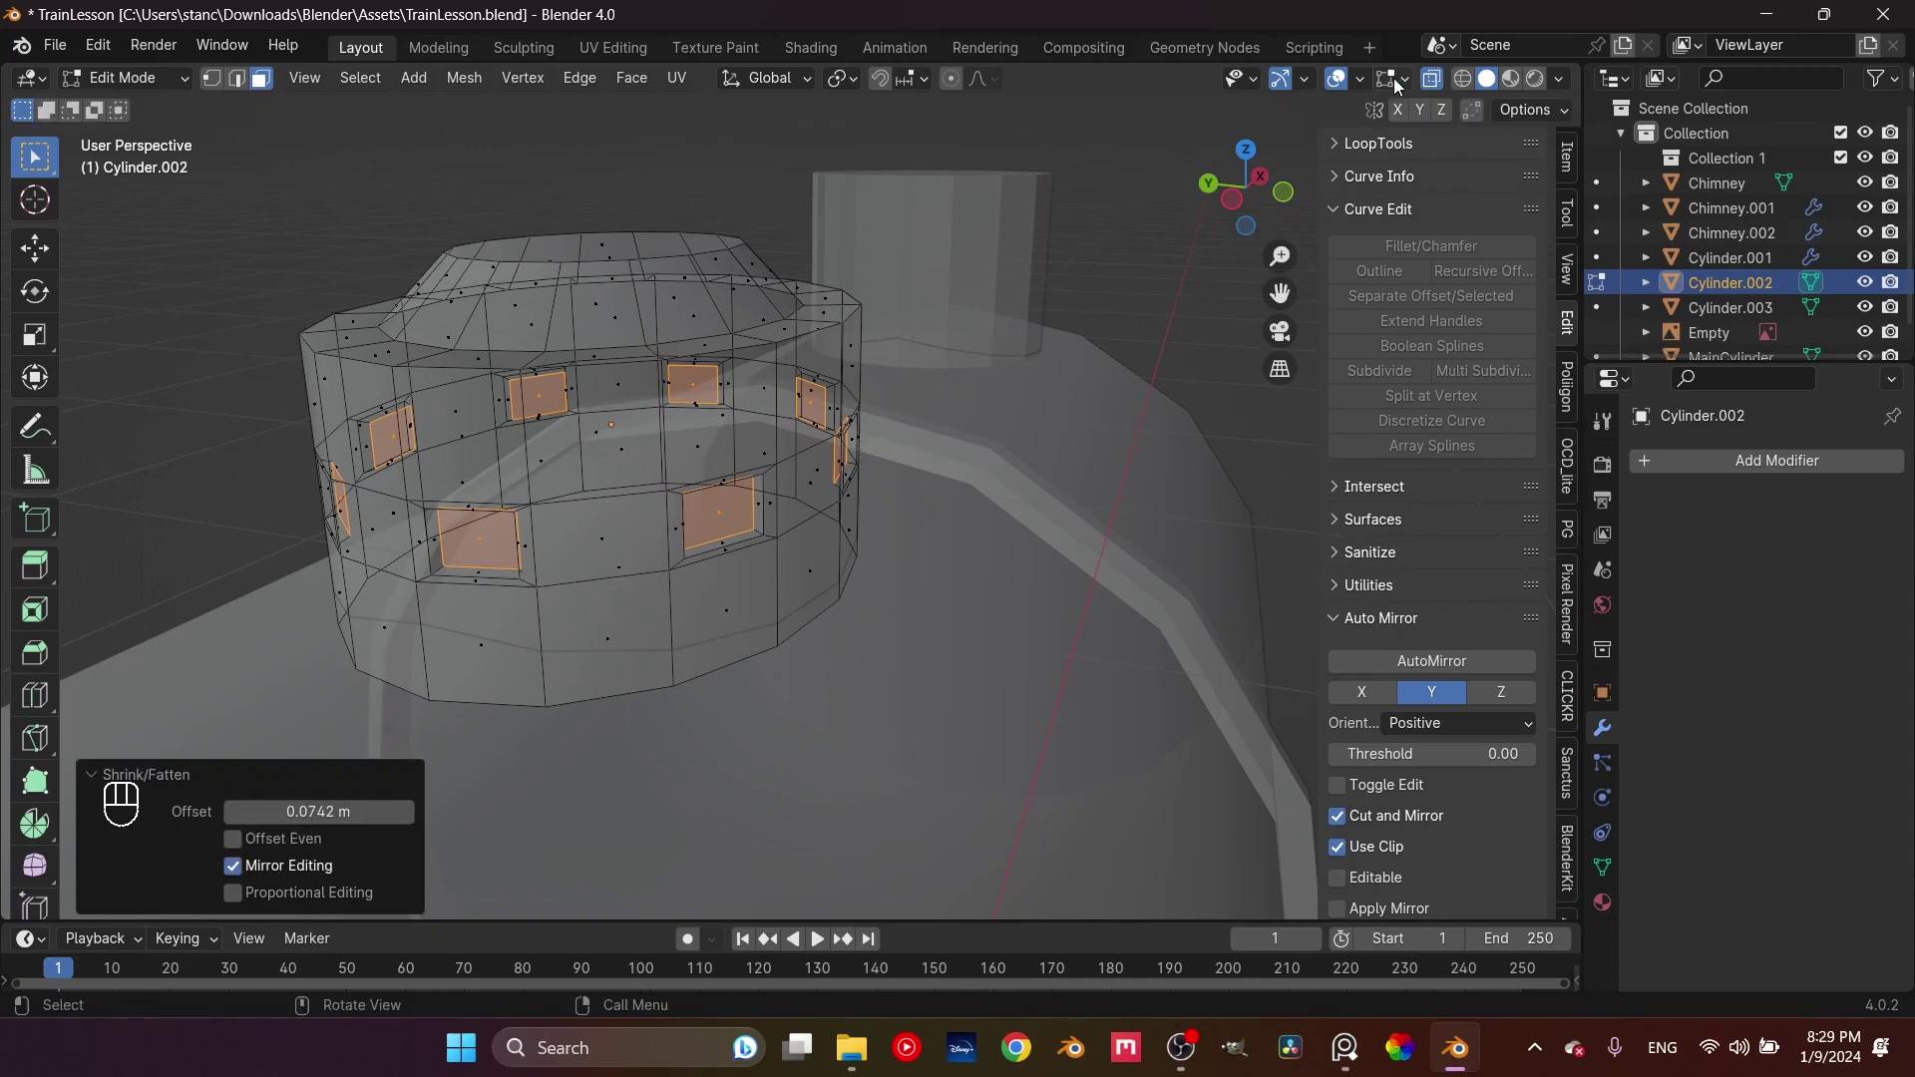
Turn off X-ray display and return the windowed dome to Object Mode
left_click(1432, 78)
middle_click_drag(728, 553, 655, 557)
middle_click_drag(726, 499, 742, 421)
key("Tab")
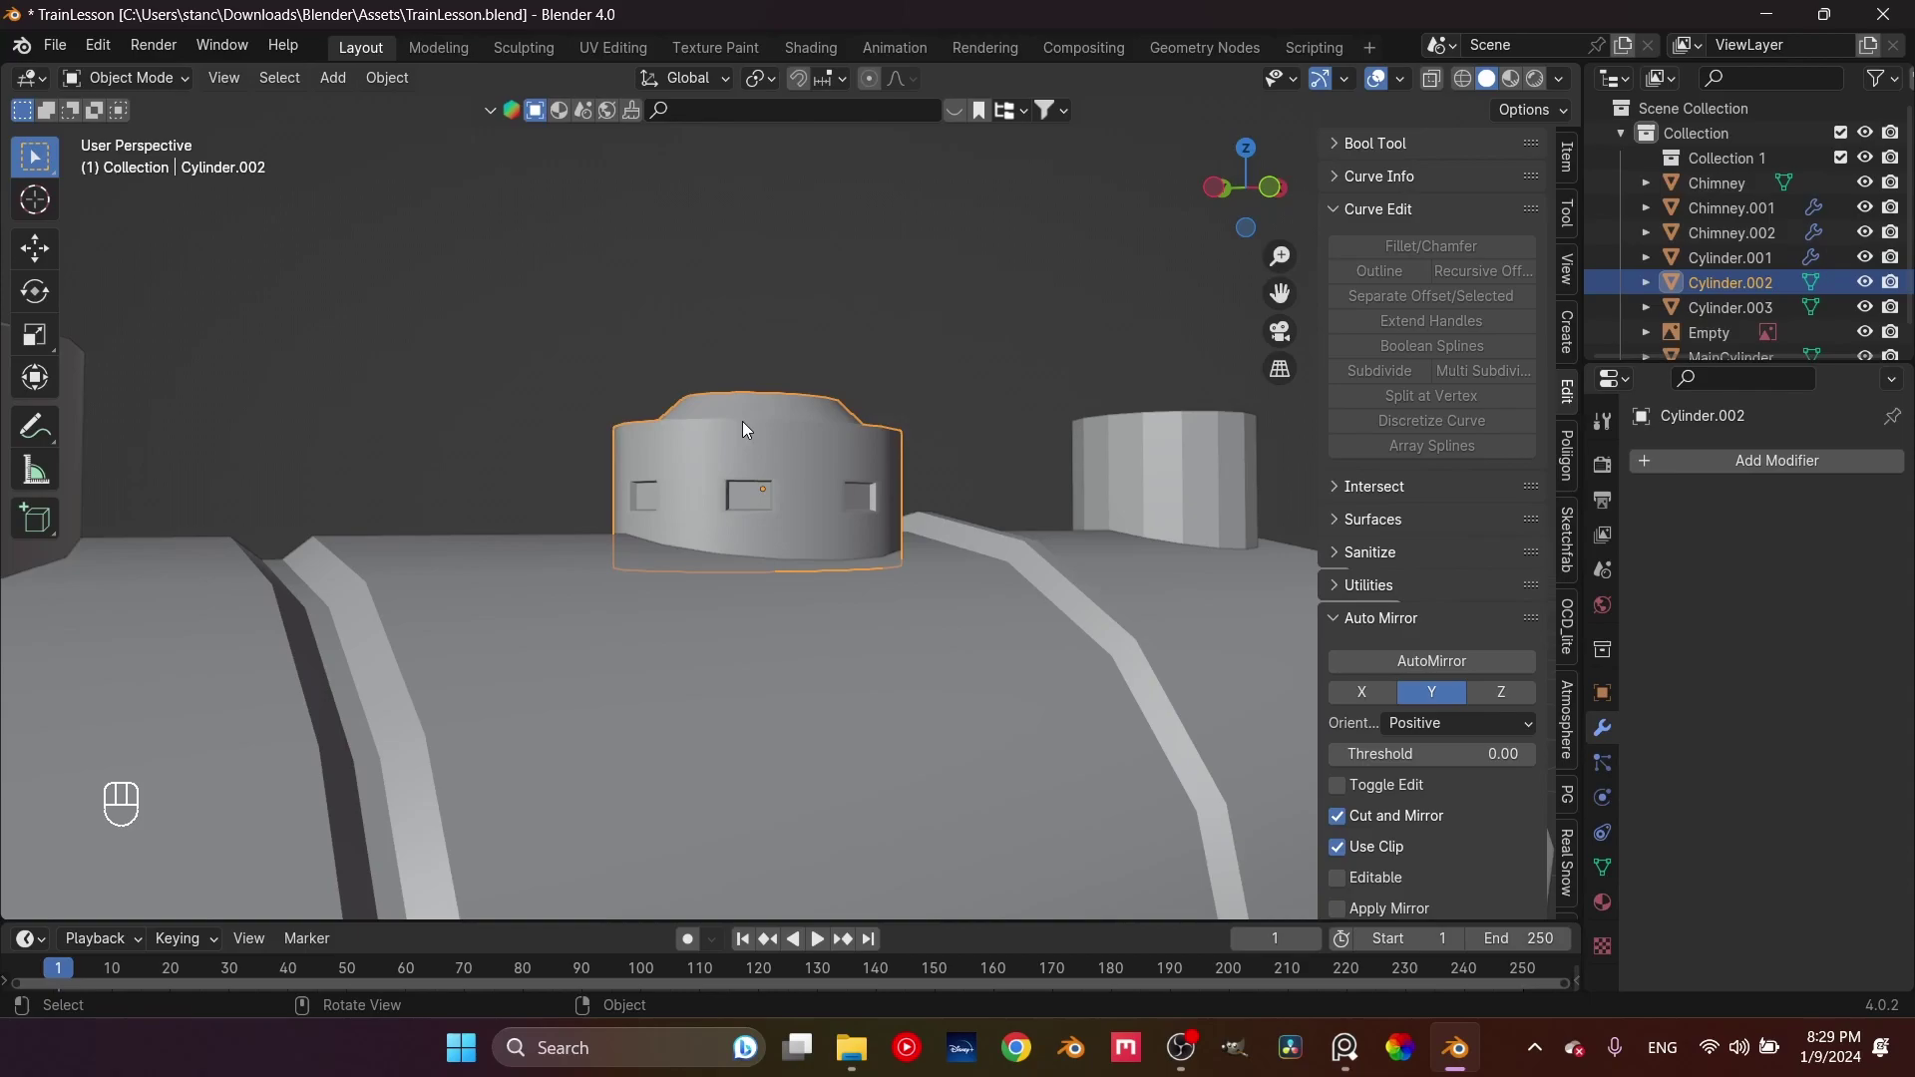
Examine the domes on top of the boiler in front view against the reference image and in perspective, with nothing selected
key("KP_1")
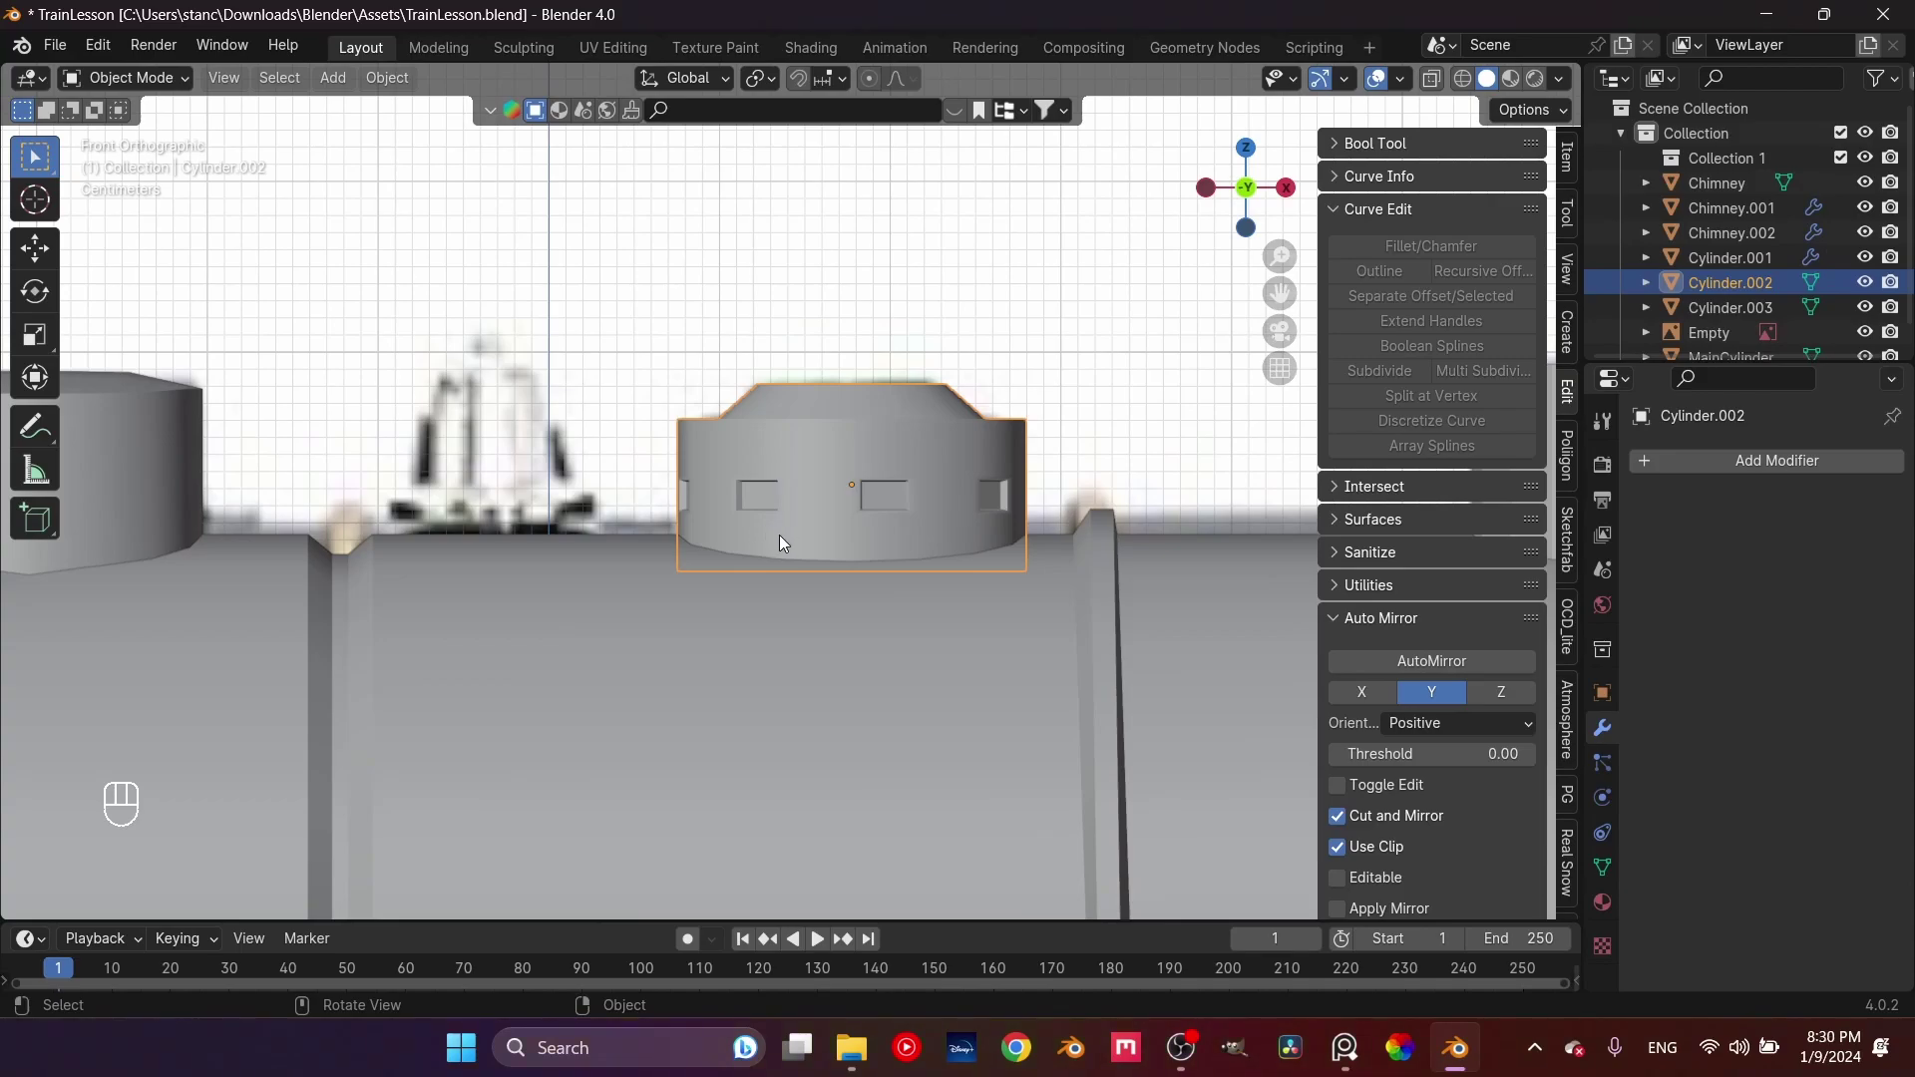
scroll(780, 535, "down", 7)
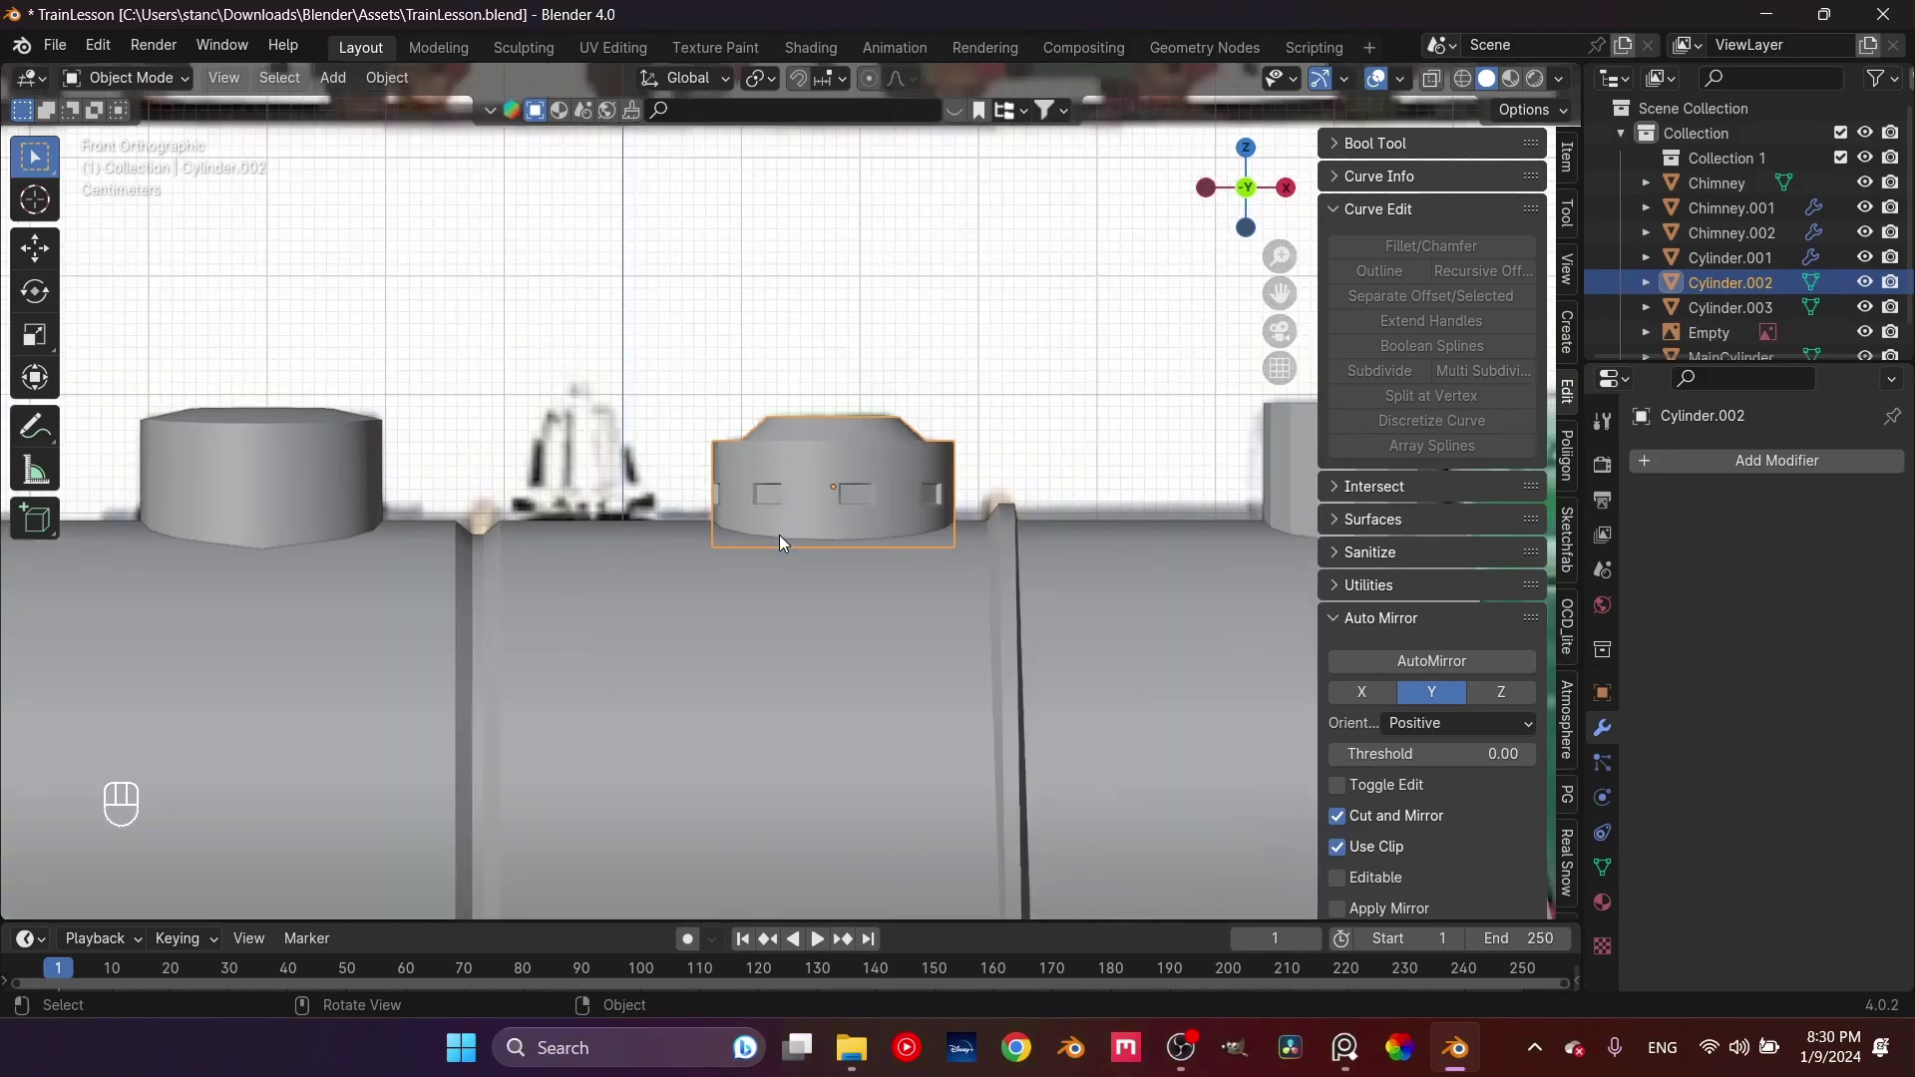
scroll(772, 536, "up", 4)
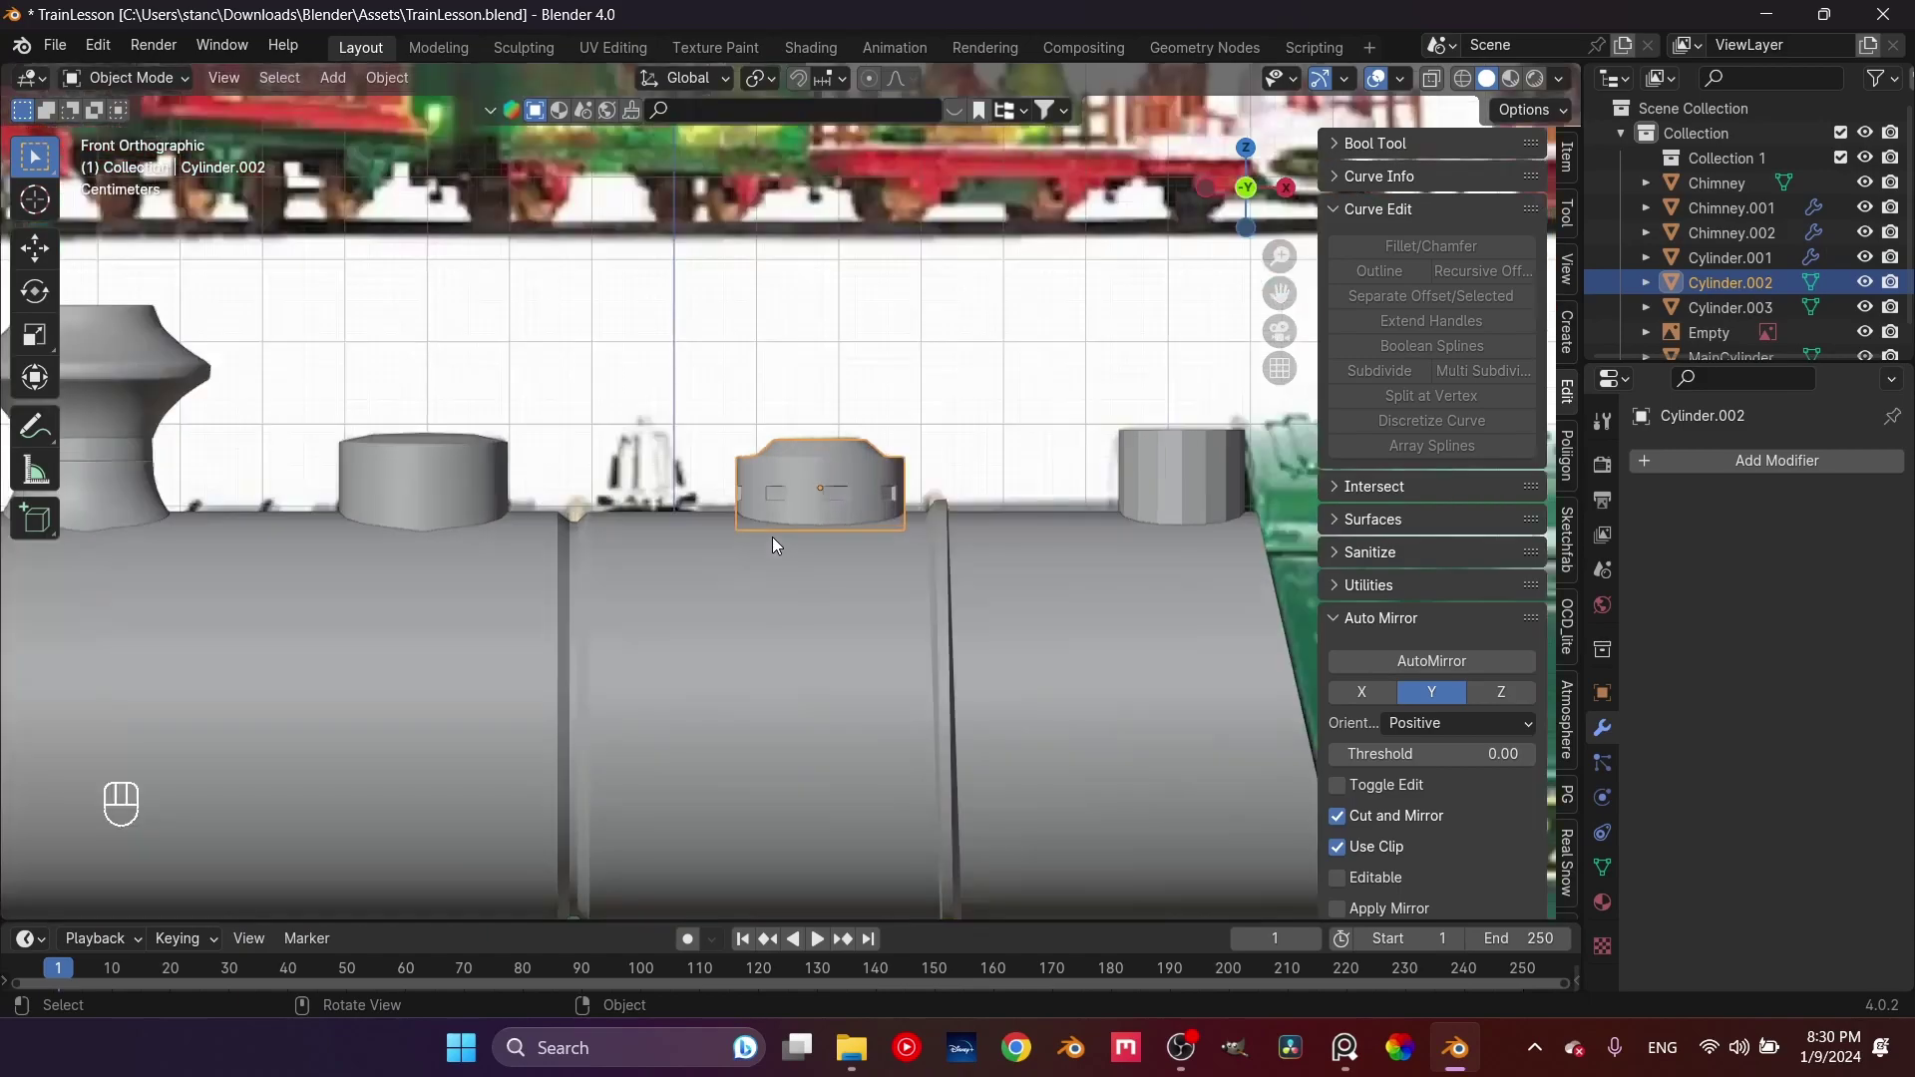
scroll(772, 537, "down", 4)
middle_click_drag(702, 499, 790, 505)
scroll(858, 458, "down", 2)
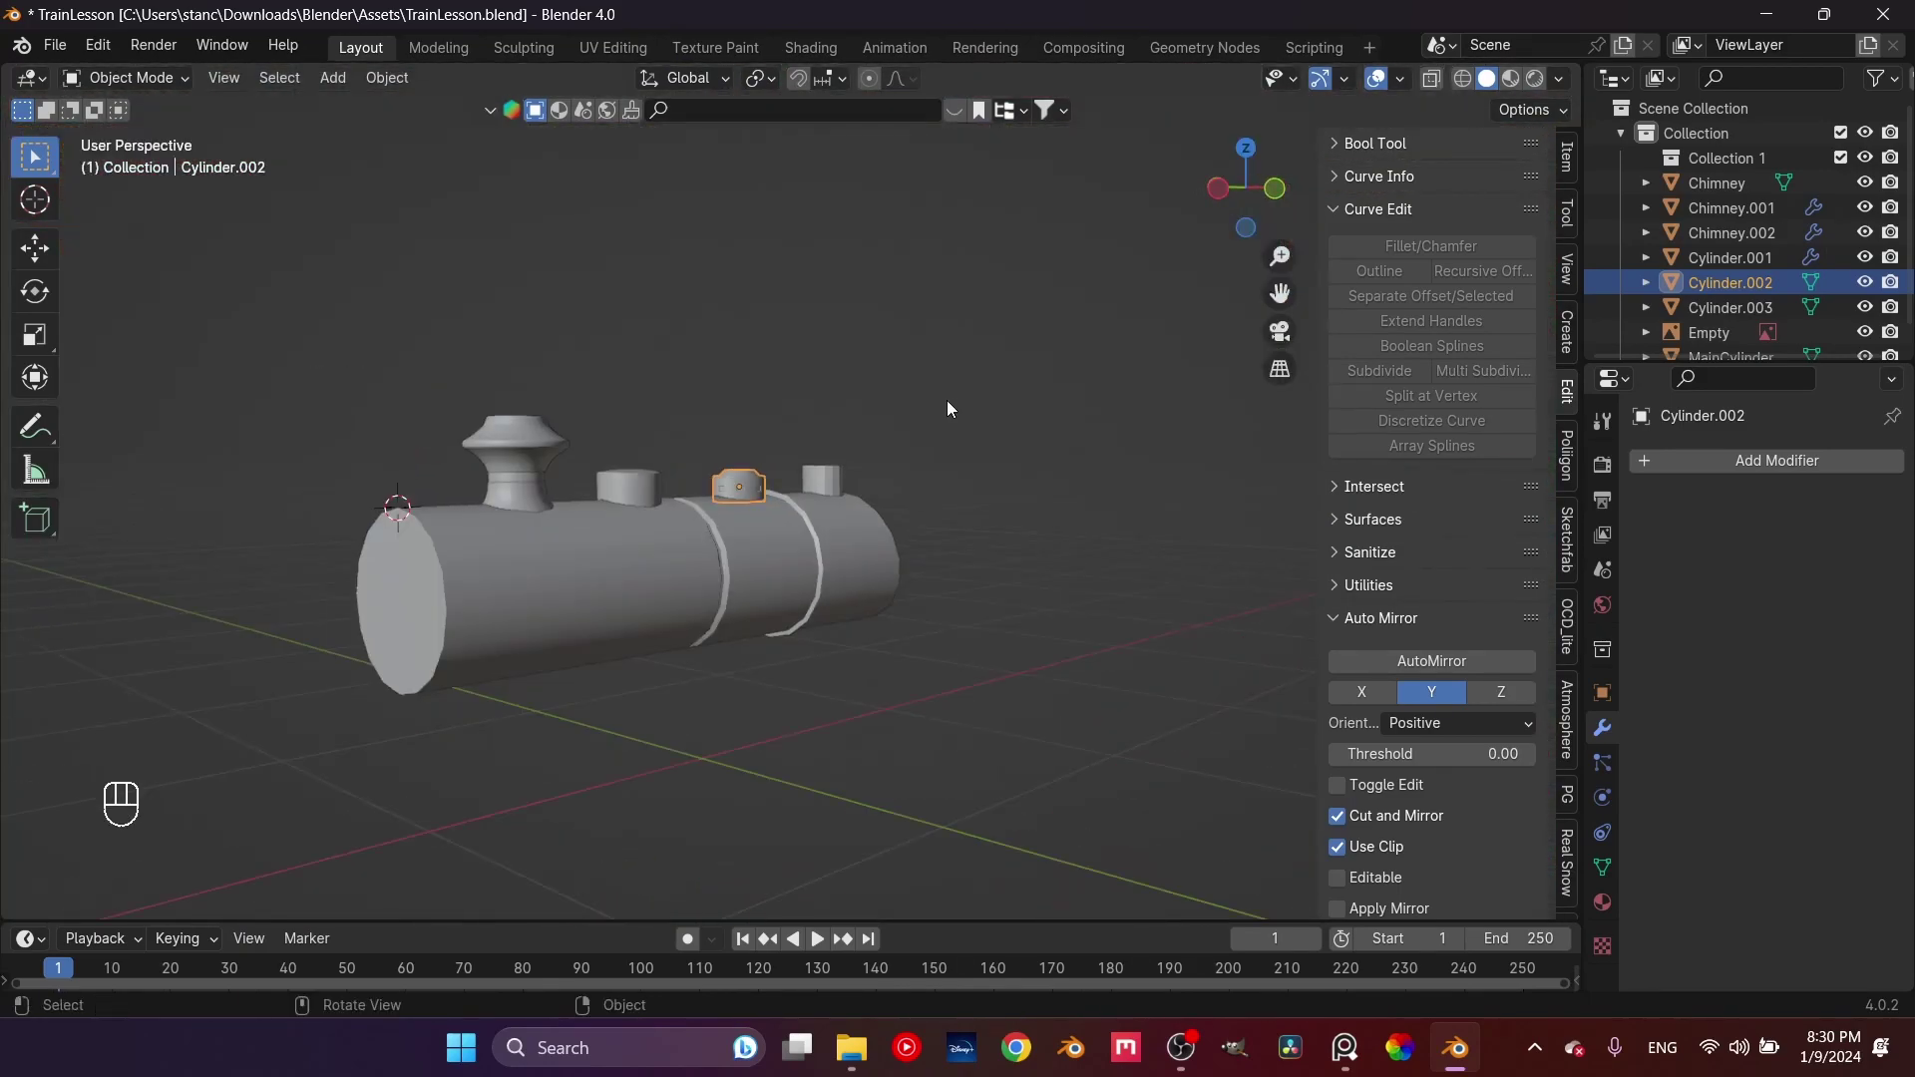
left_click(954, 399)
scroll(686, 475, "up", 5)
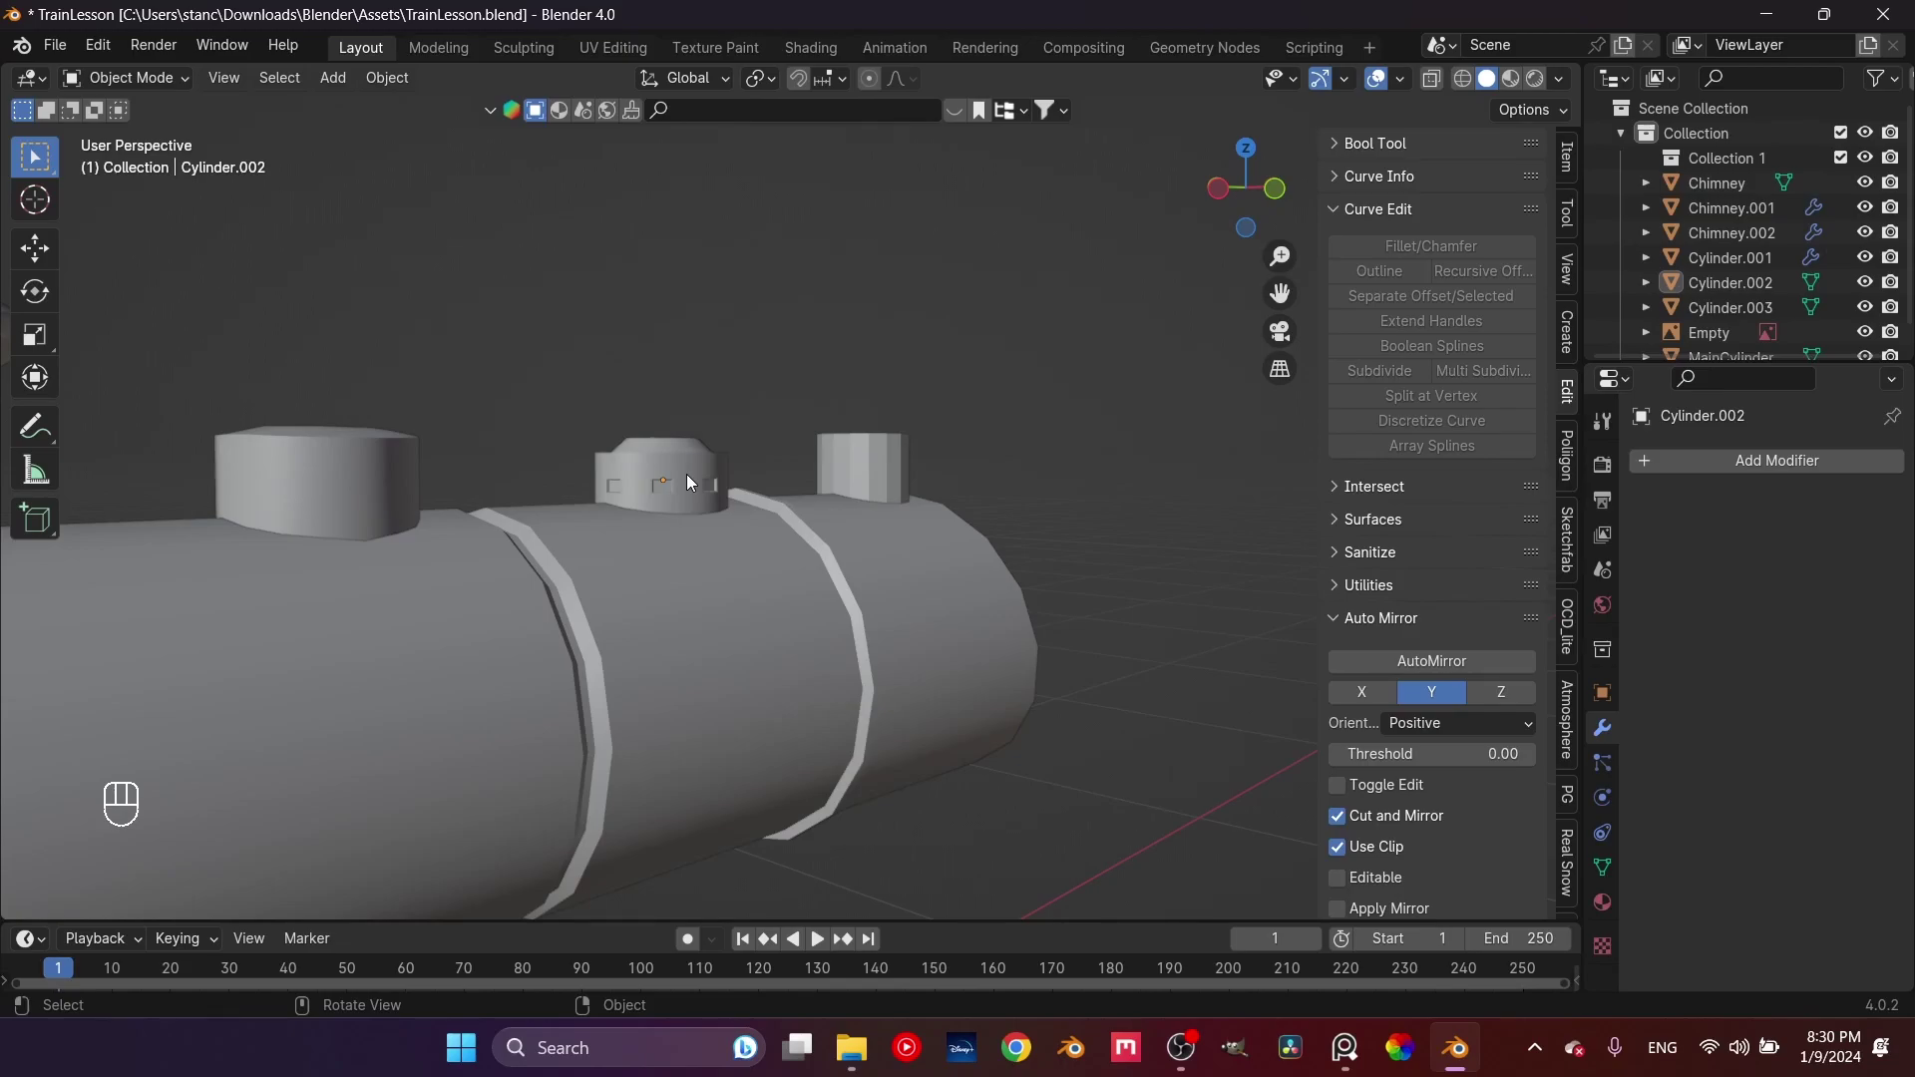
scroll(686, 475, "down", 5)
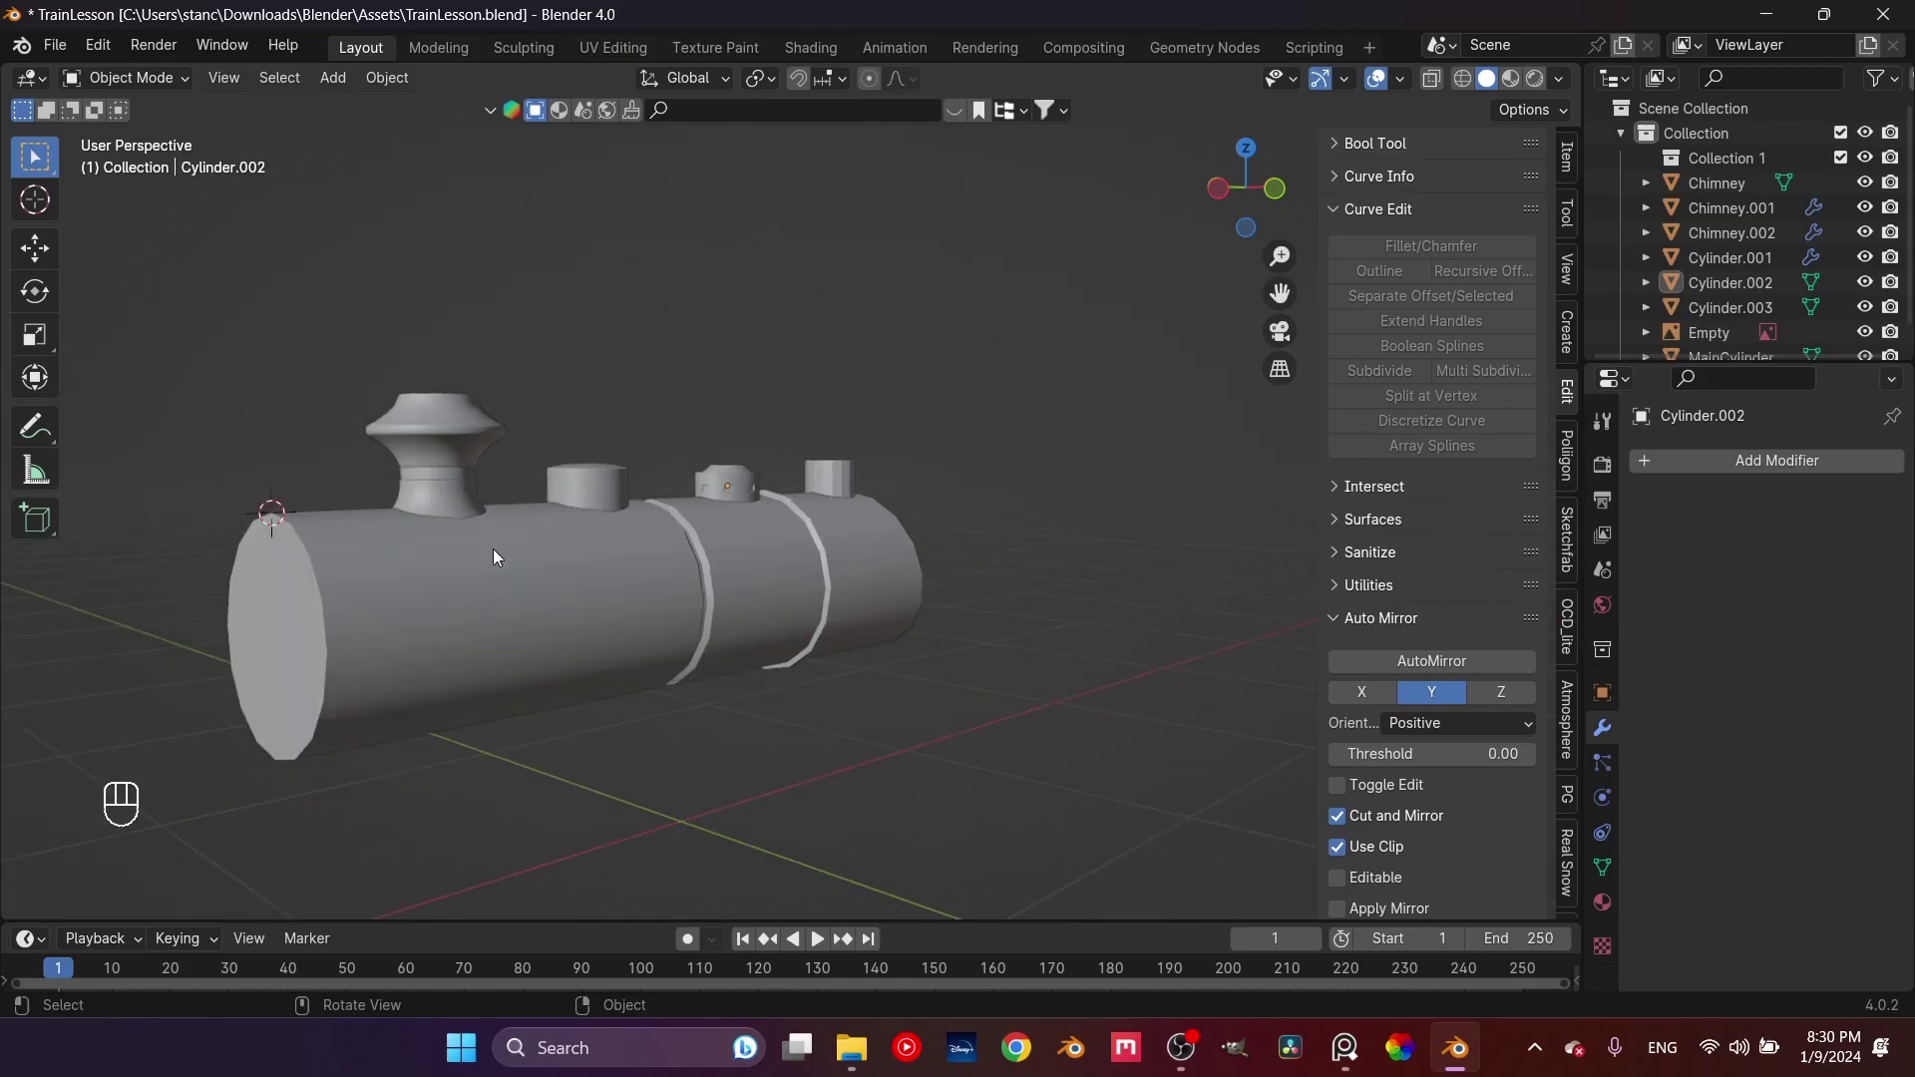
scroll(800, 547, "up", 4)
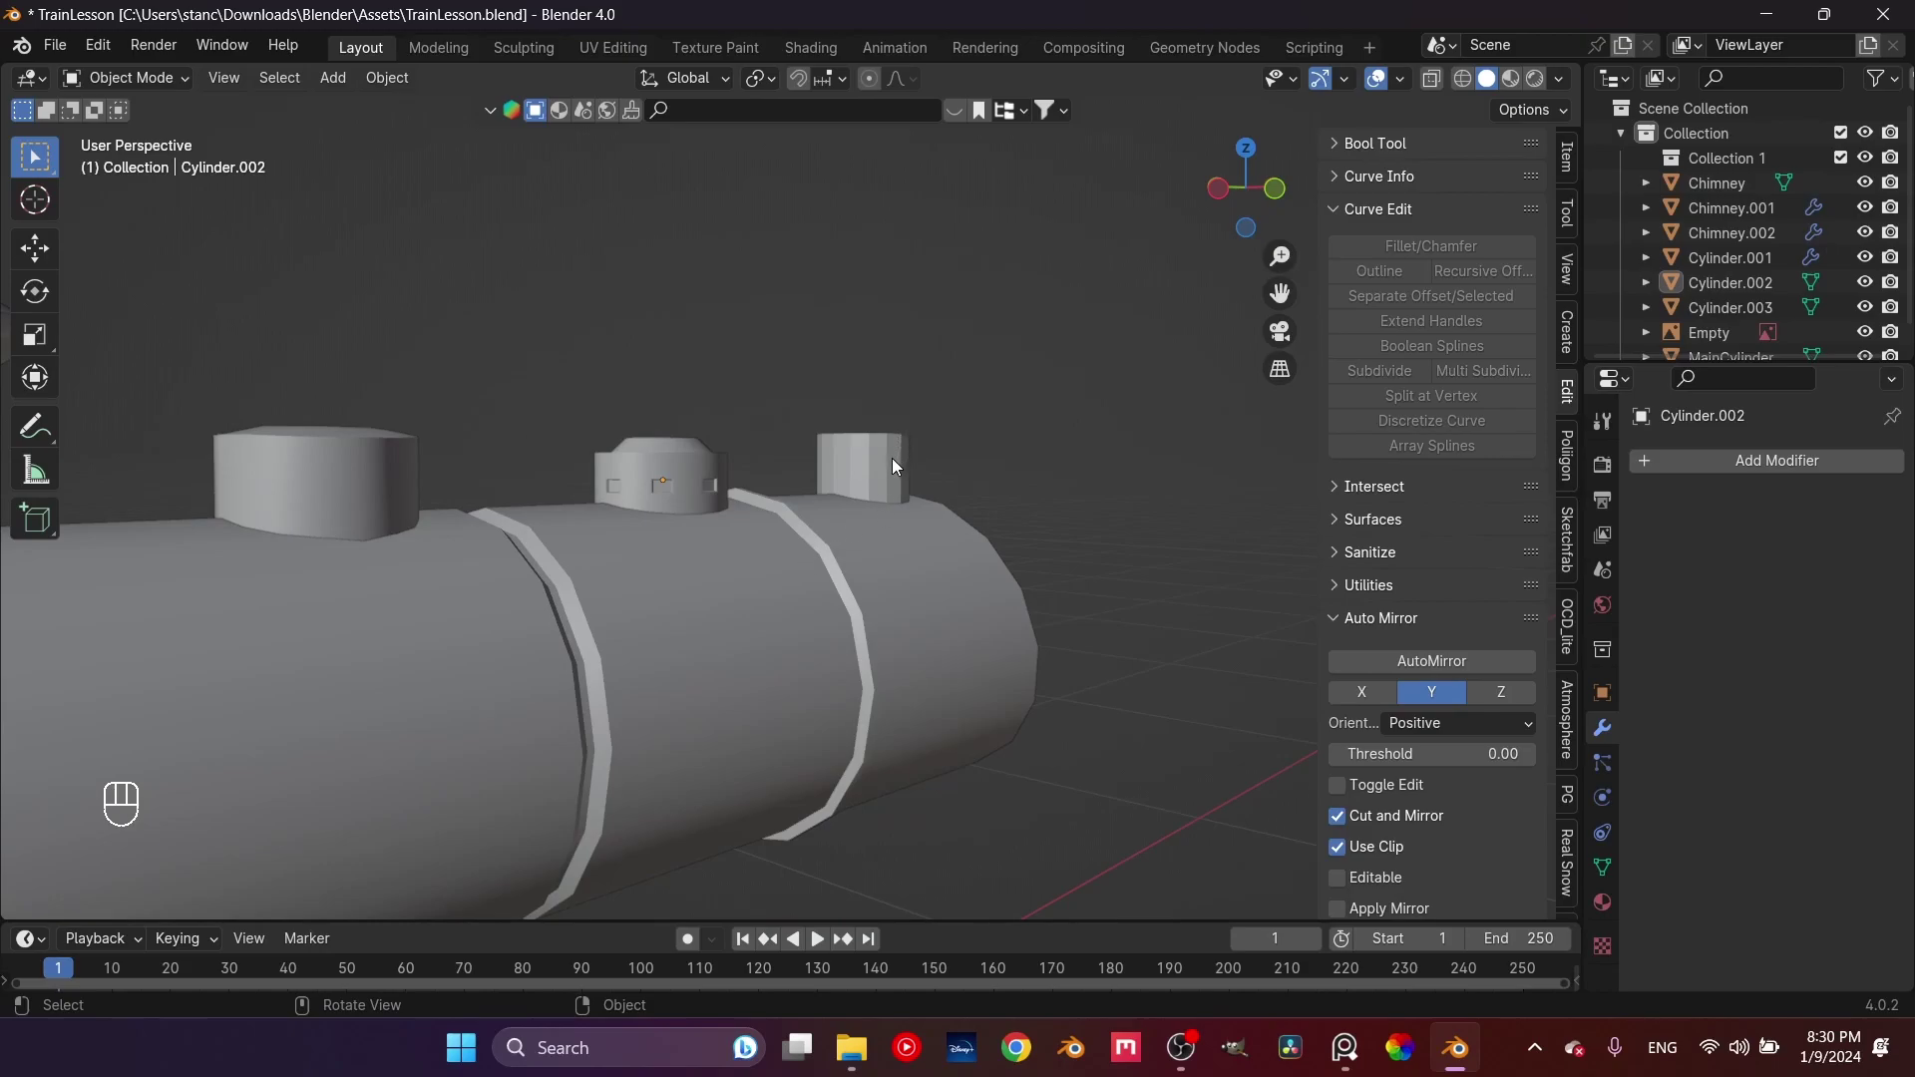
scroll(892, 458, "down", 5)
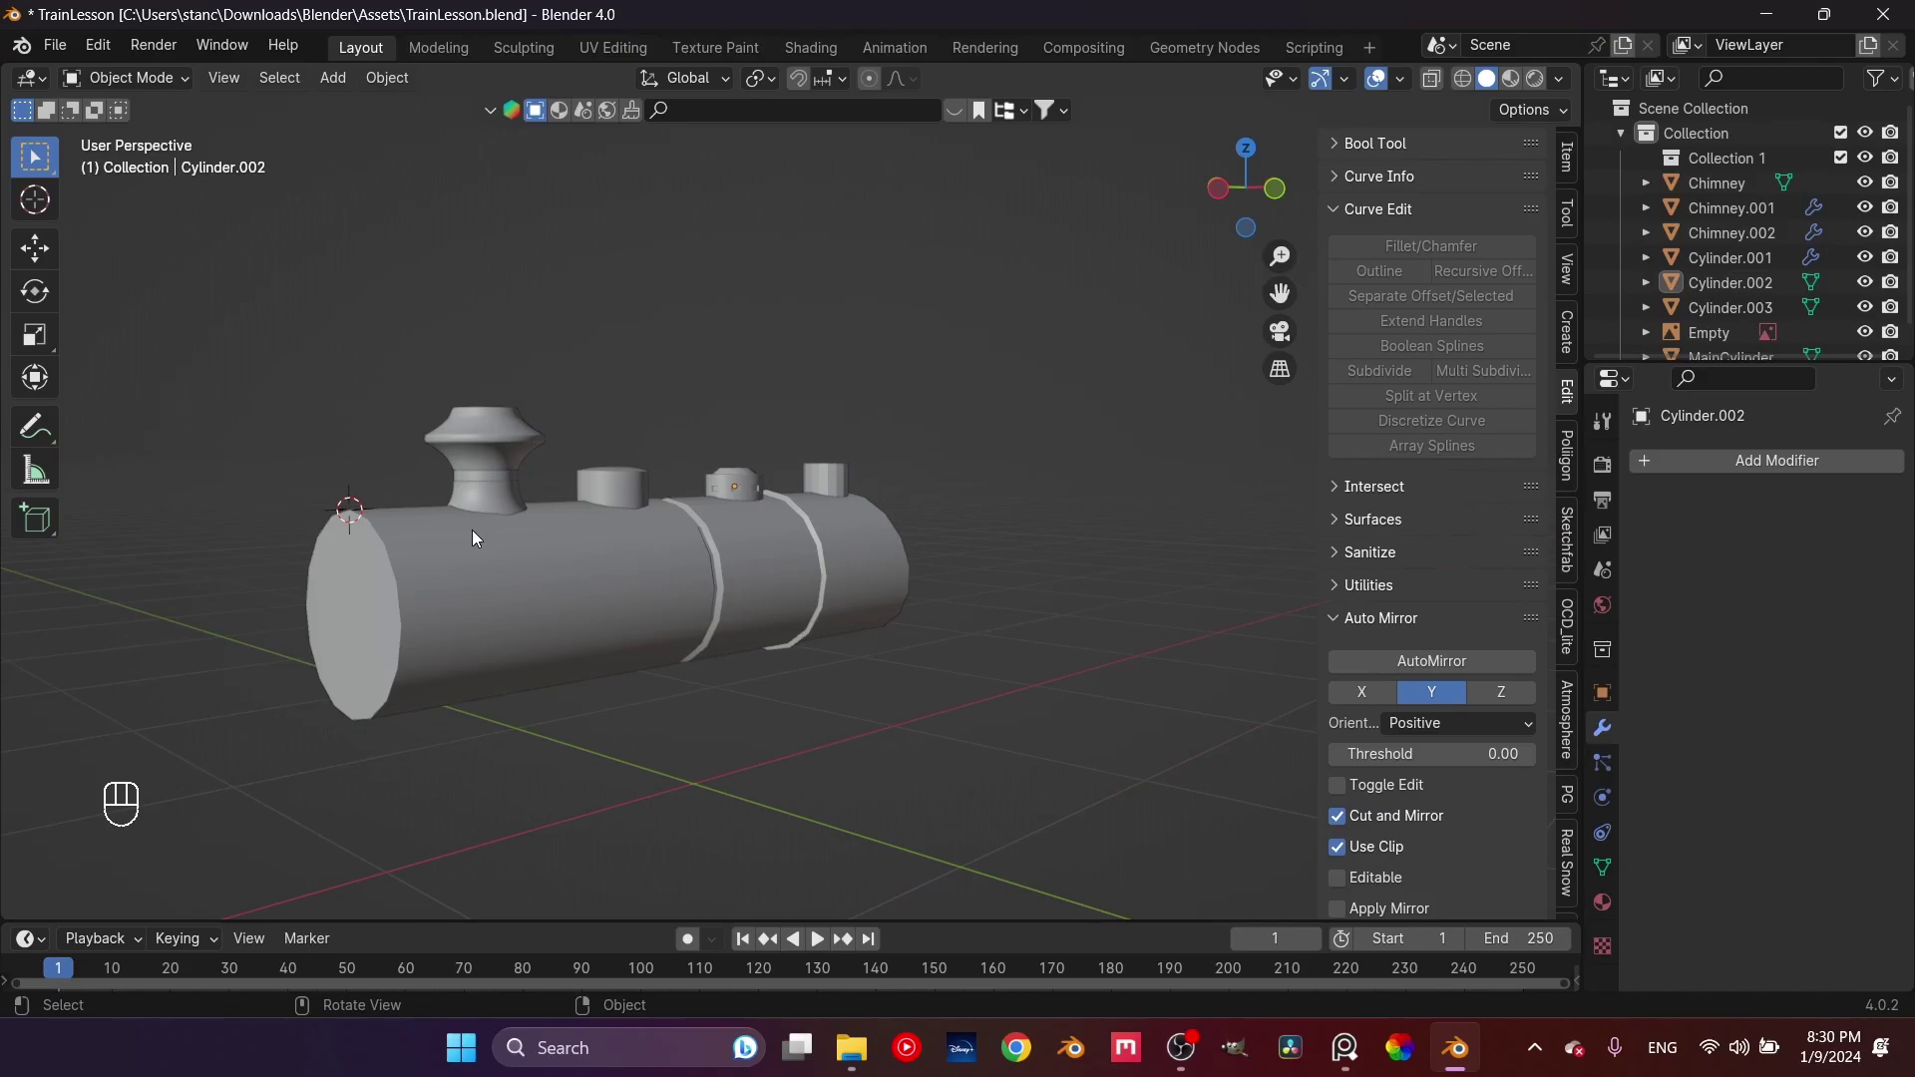
Select the main boiler cylinder and enable X-ray in front view to see the reference image through it
left_click(498, 547)
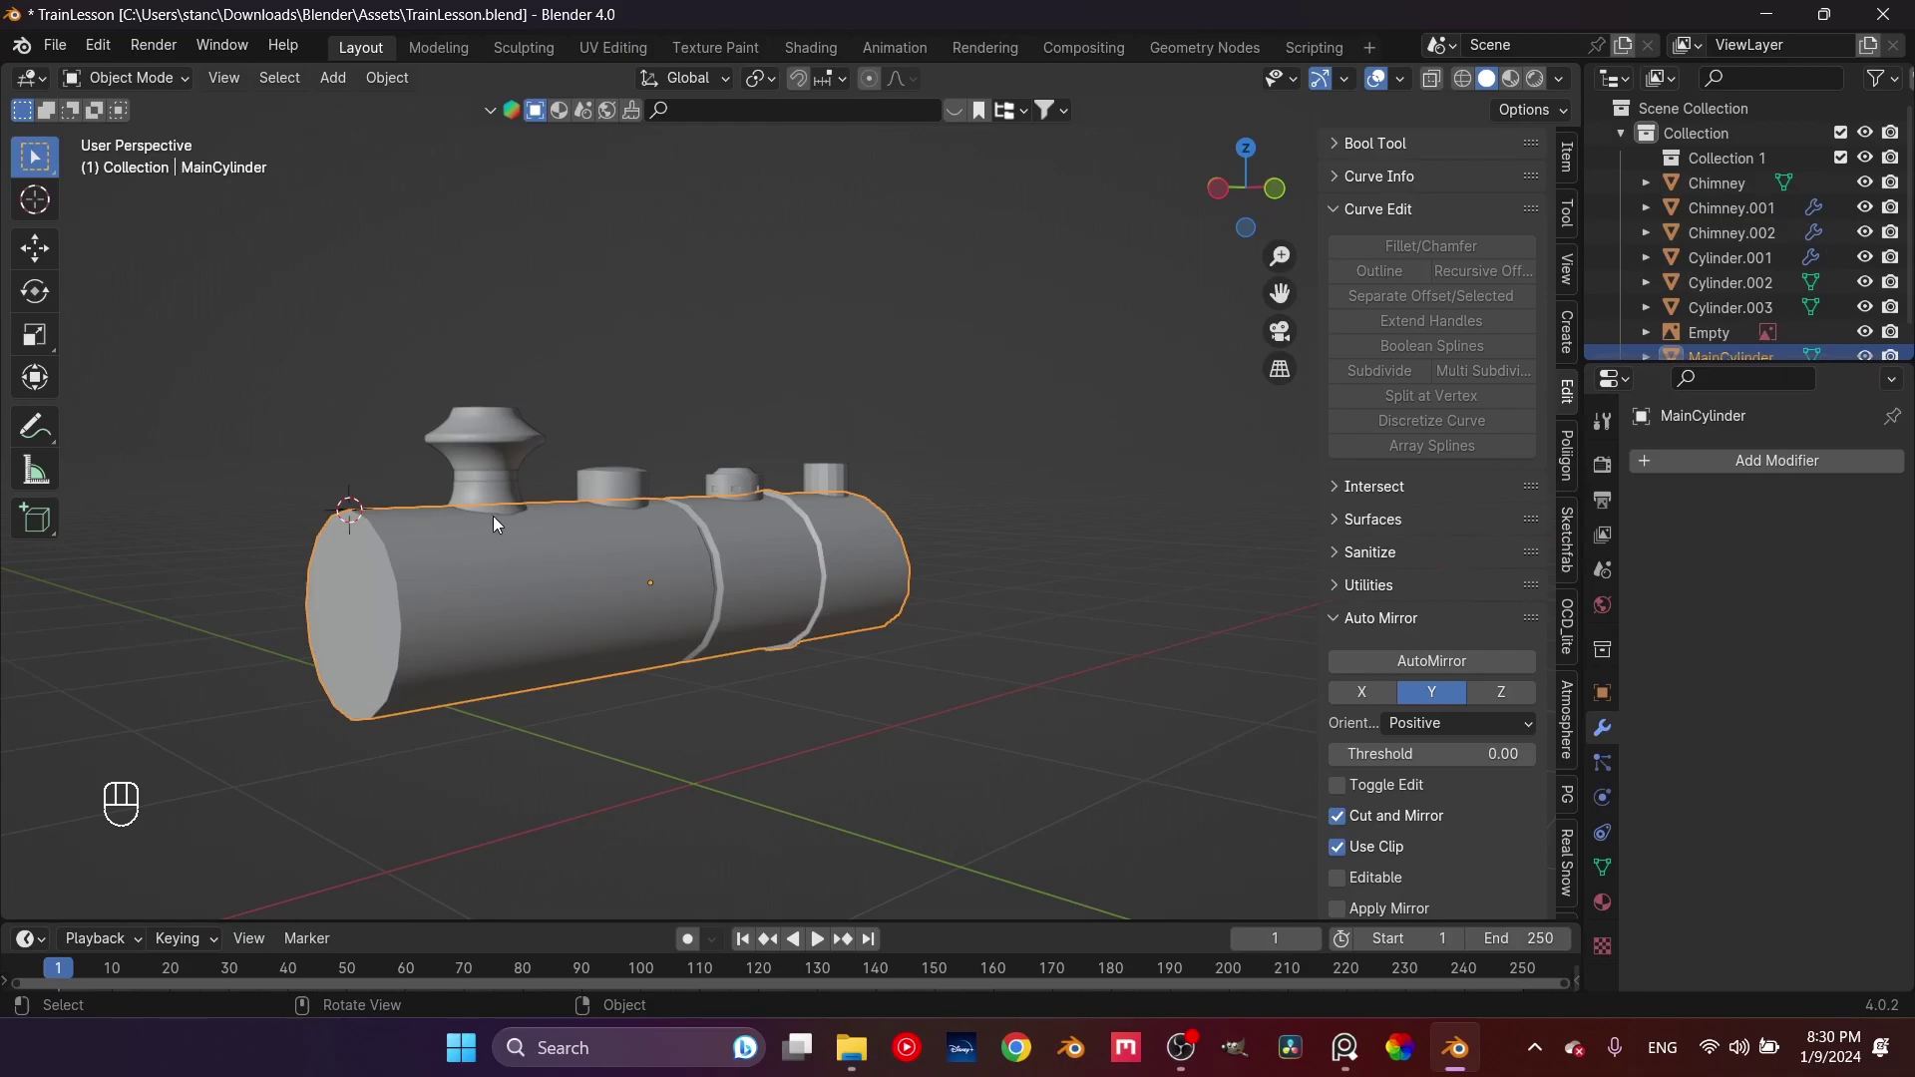
scroll(457, 578, "up", 3)
middle_click_drag(529, 547, 727, 515)
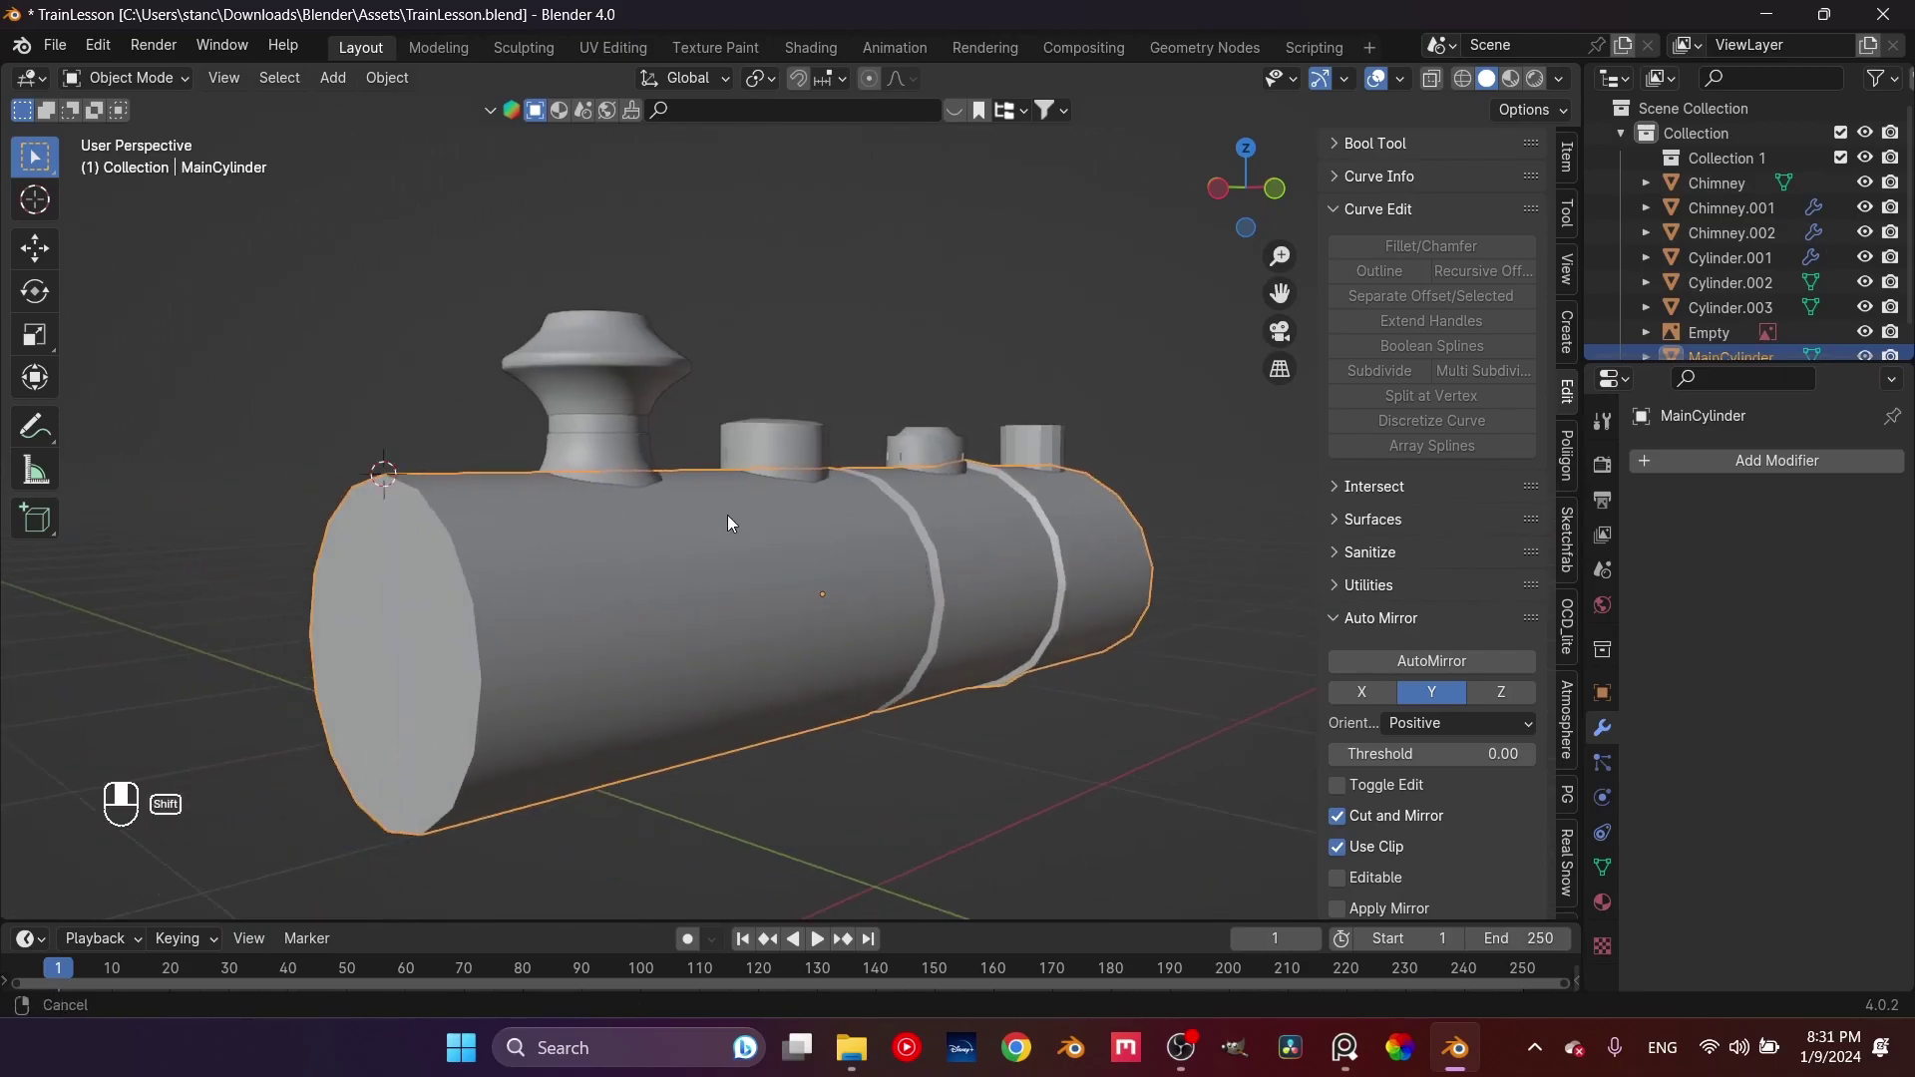
scroll(501, 560, "up", 3)
middle_click_drag(501, 561, 850, 545)
key("KP_1")
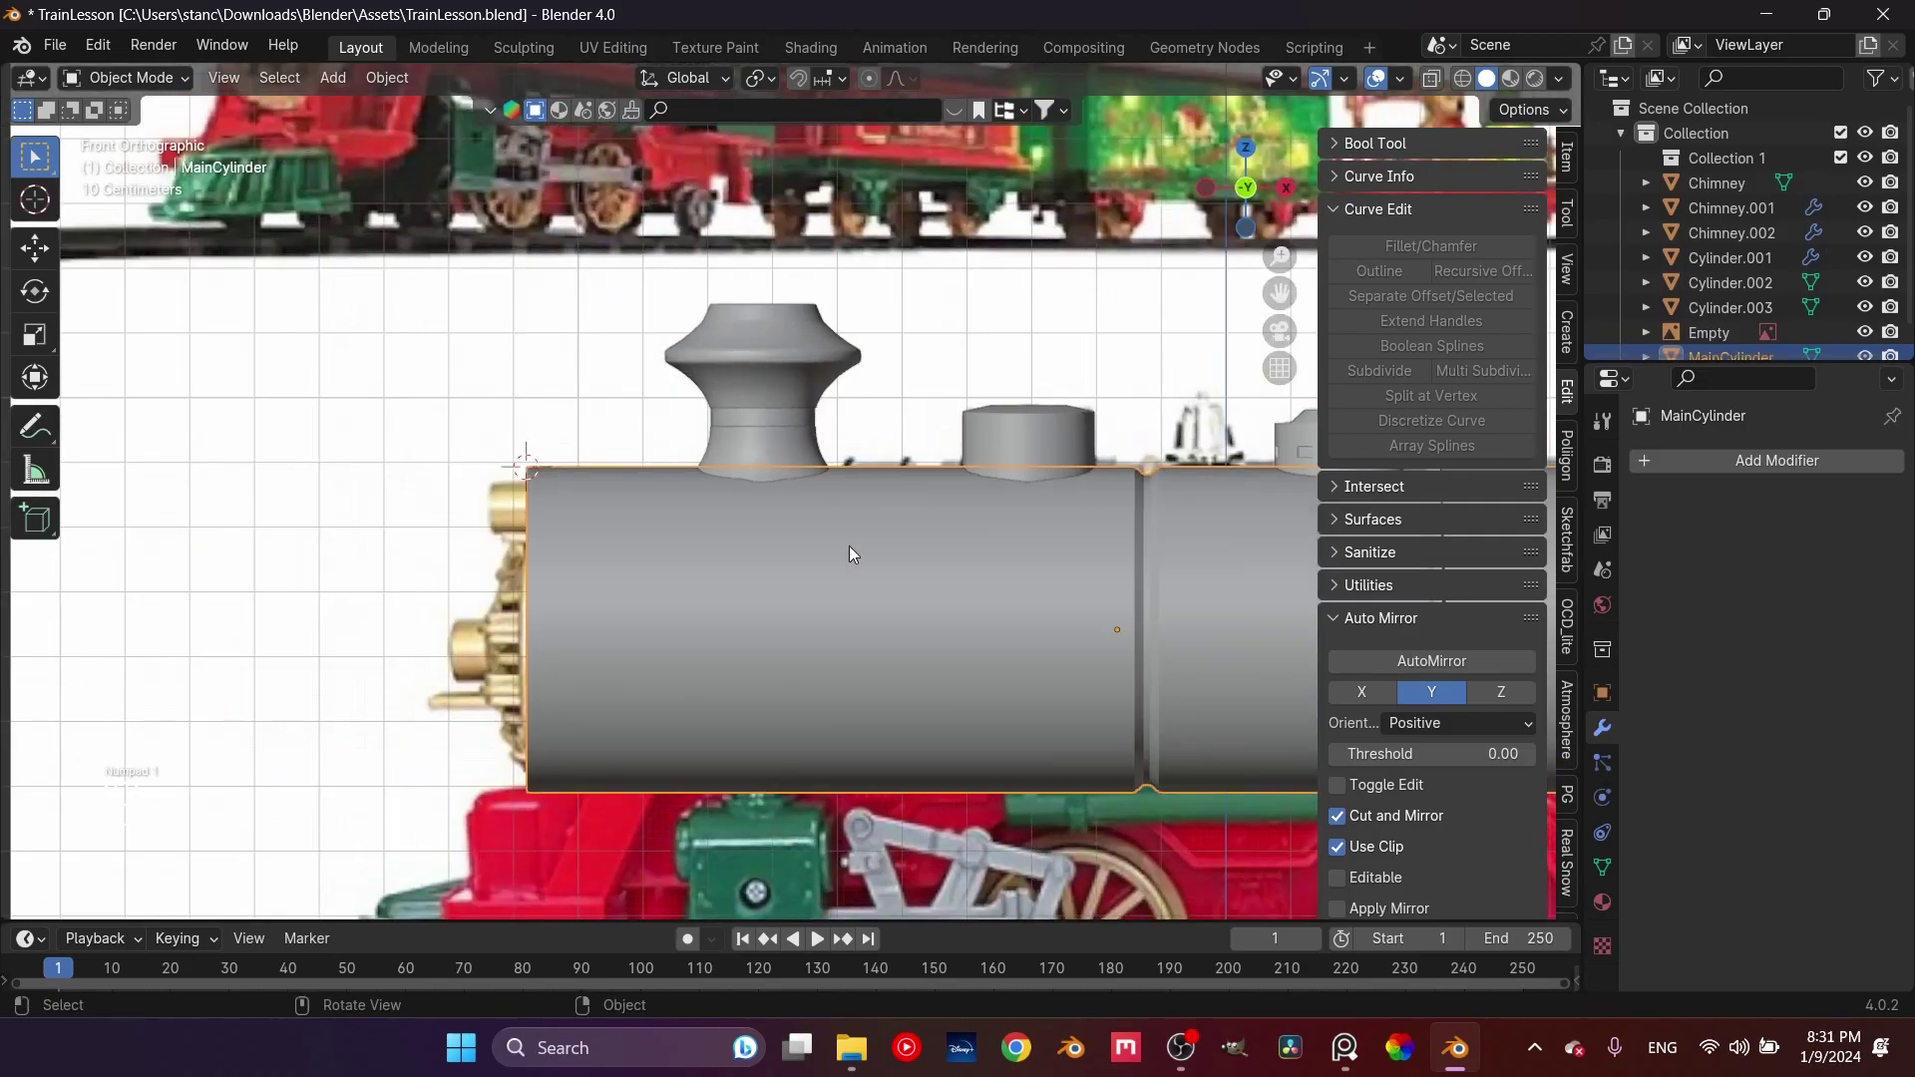
scroll(848, 547, "down", 3)
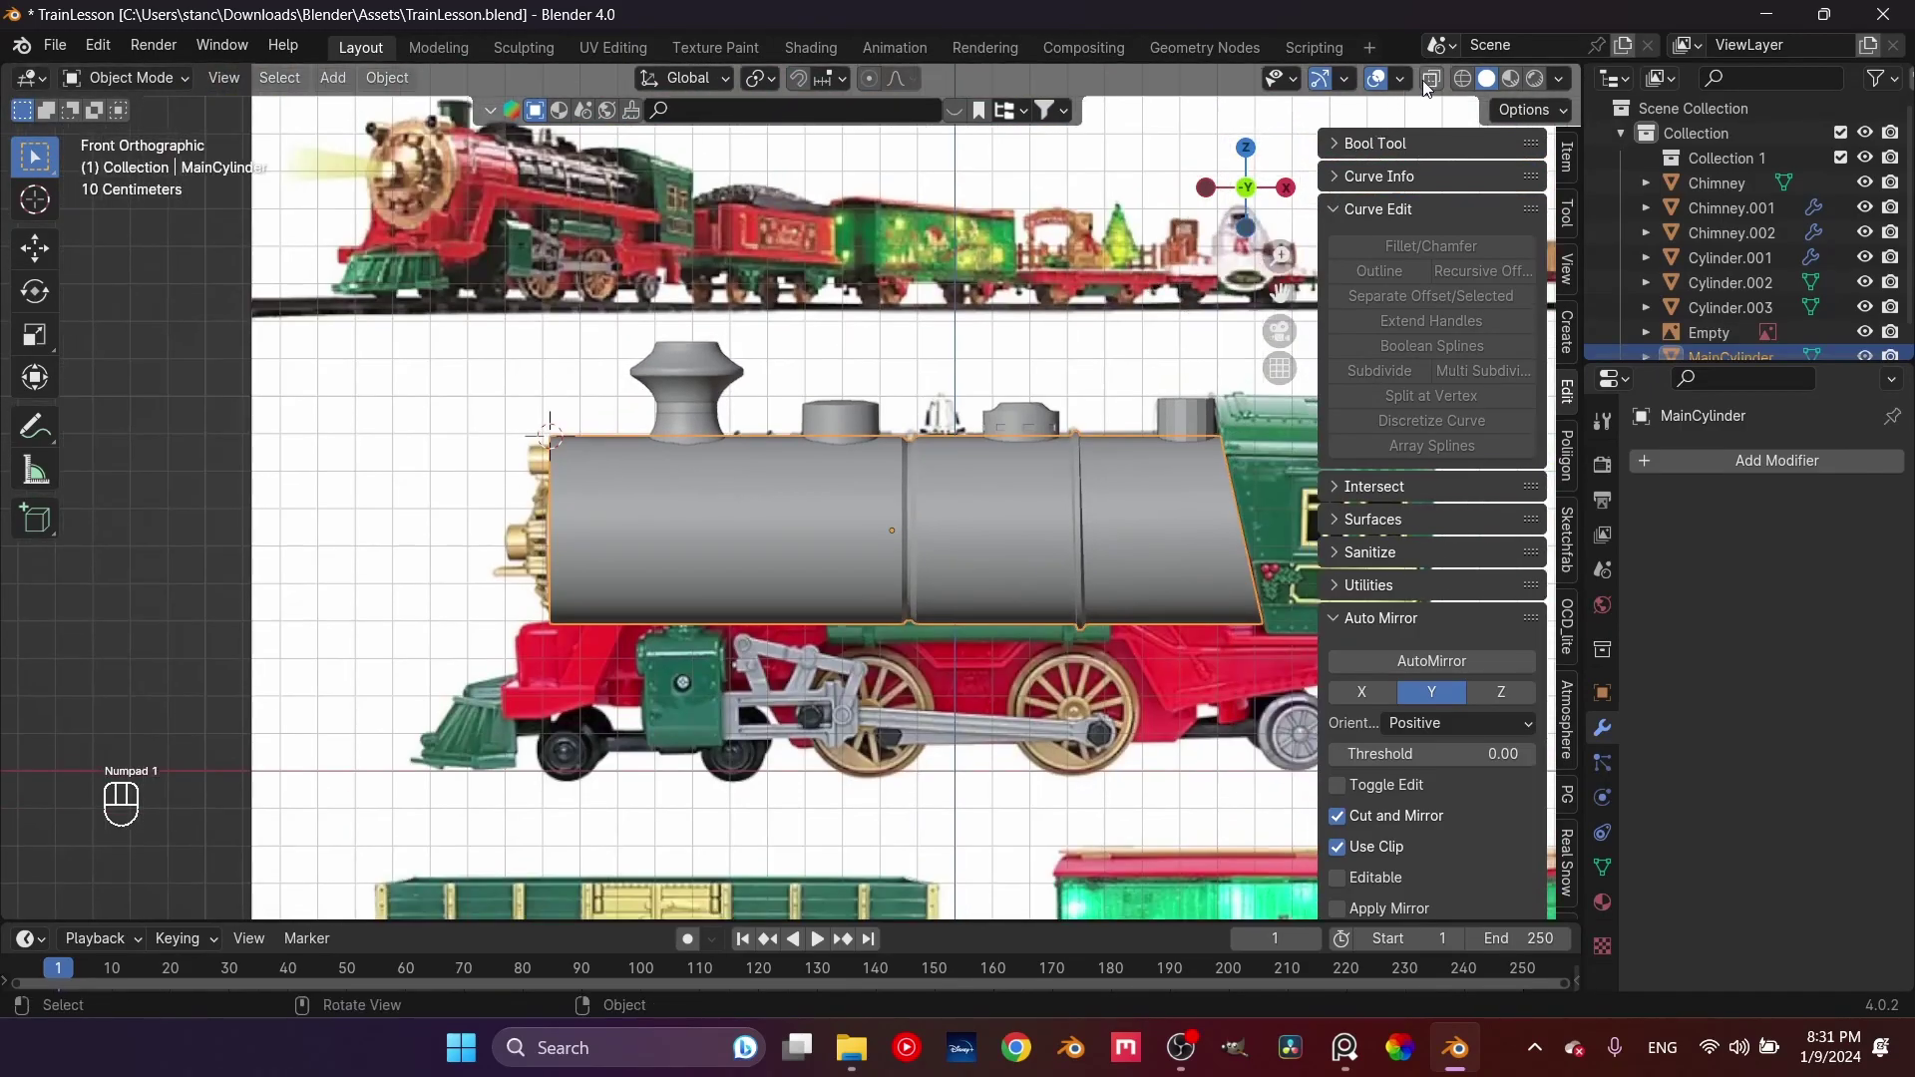
left_click(1431, 79)
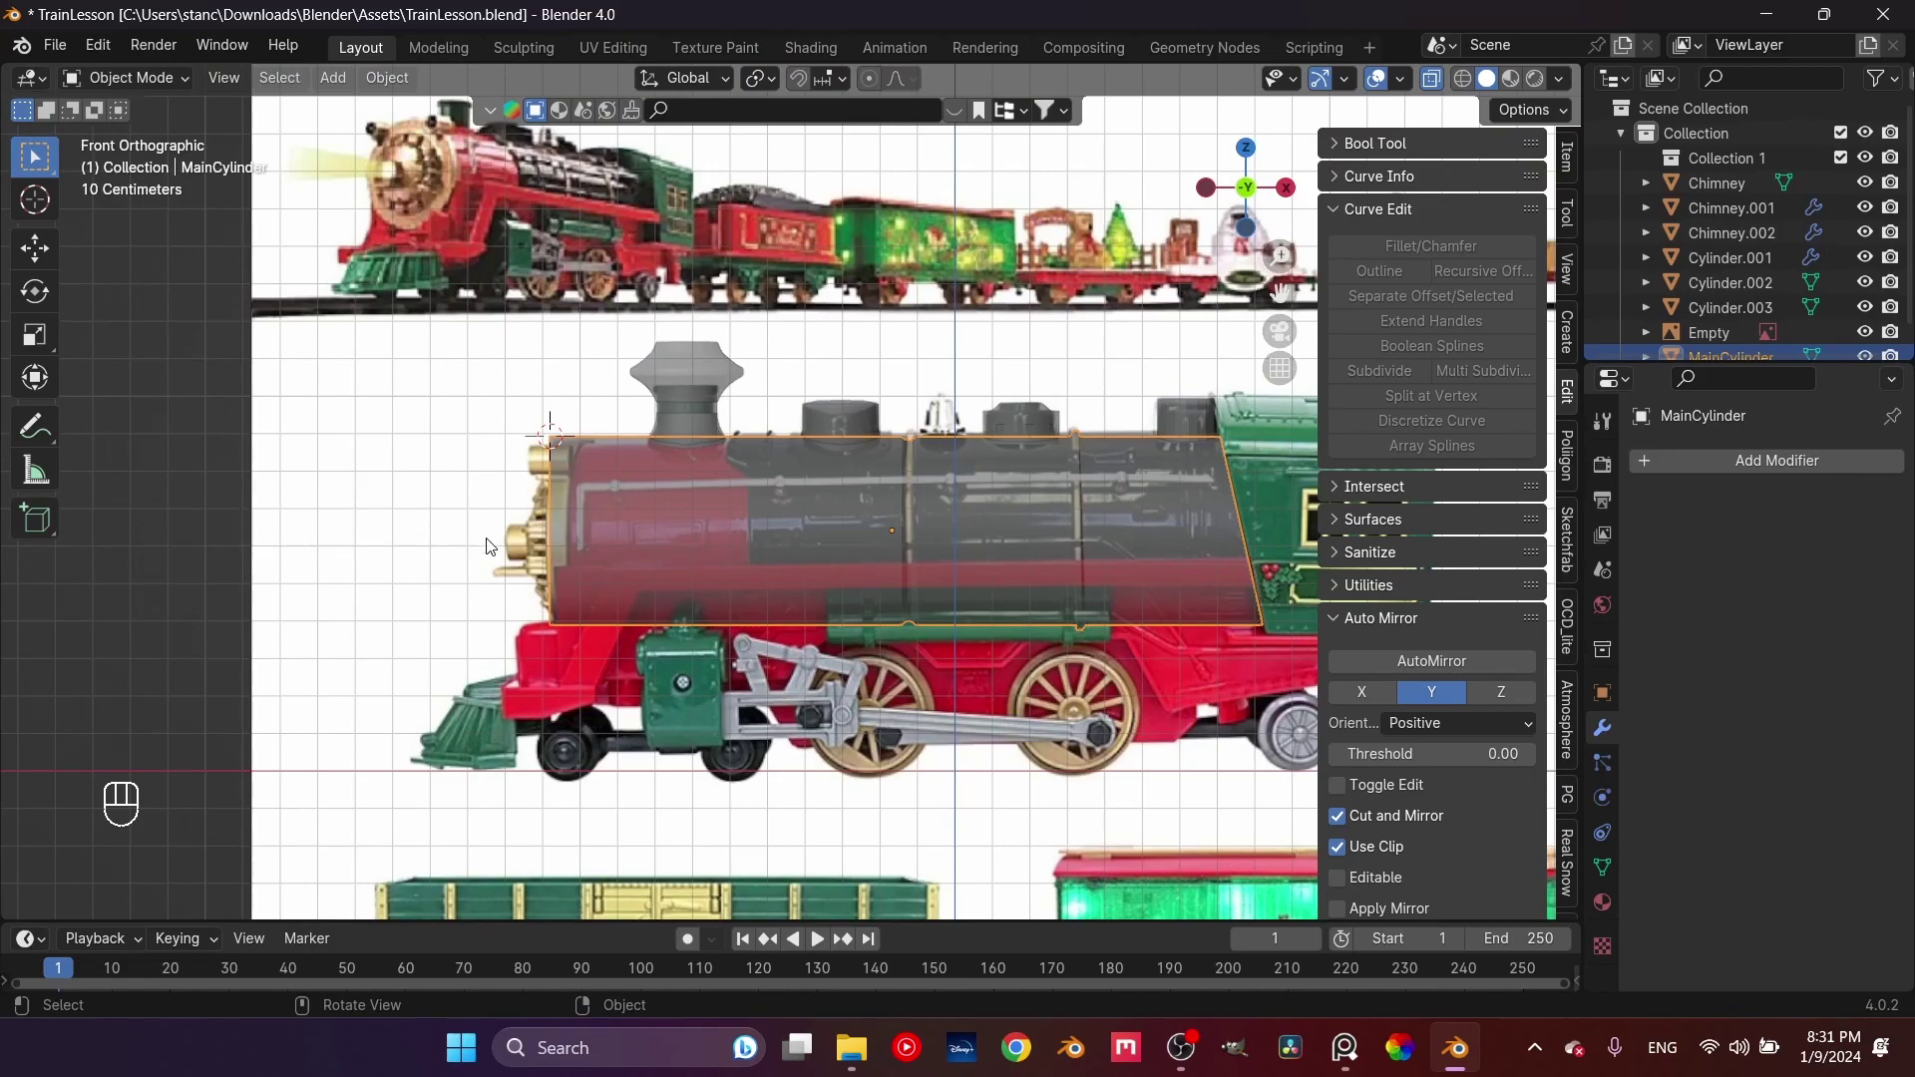
In Edit Mode, add a vertical loop cut around the boiler near its front end, with a slide factor of about 0.807
scroll(489, 546, "up", 3)
middle_click_drag(435, 553, 554, 620)
scroll(554, 620, "up", 3)
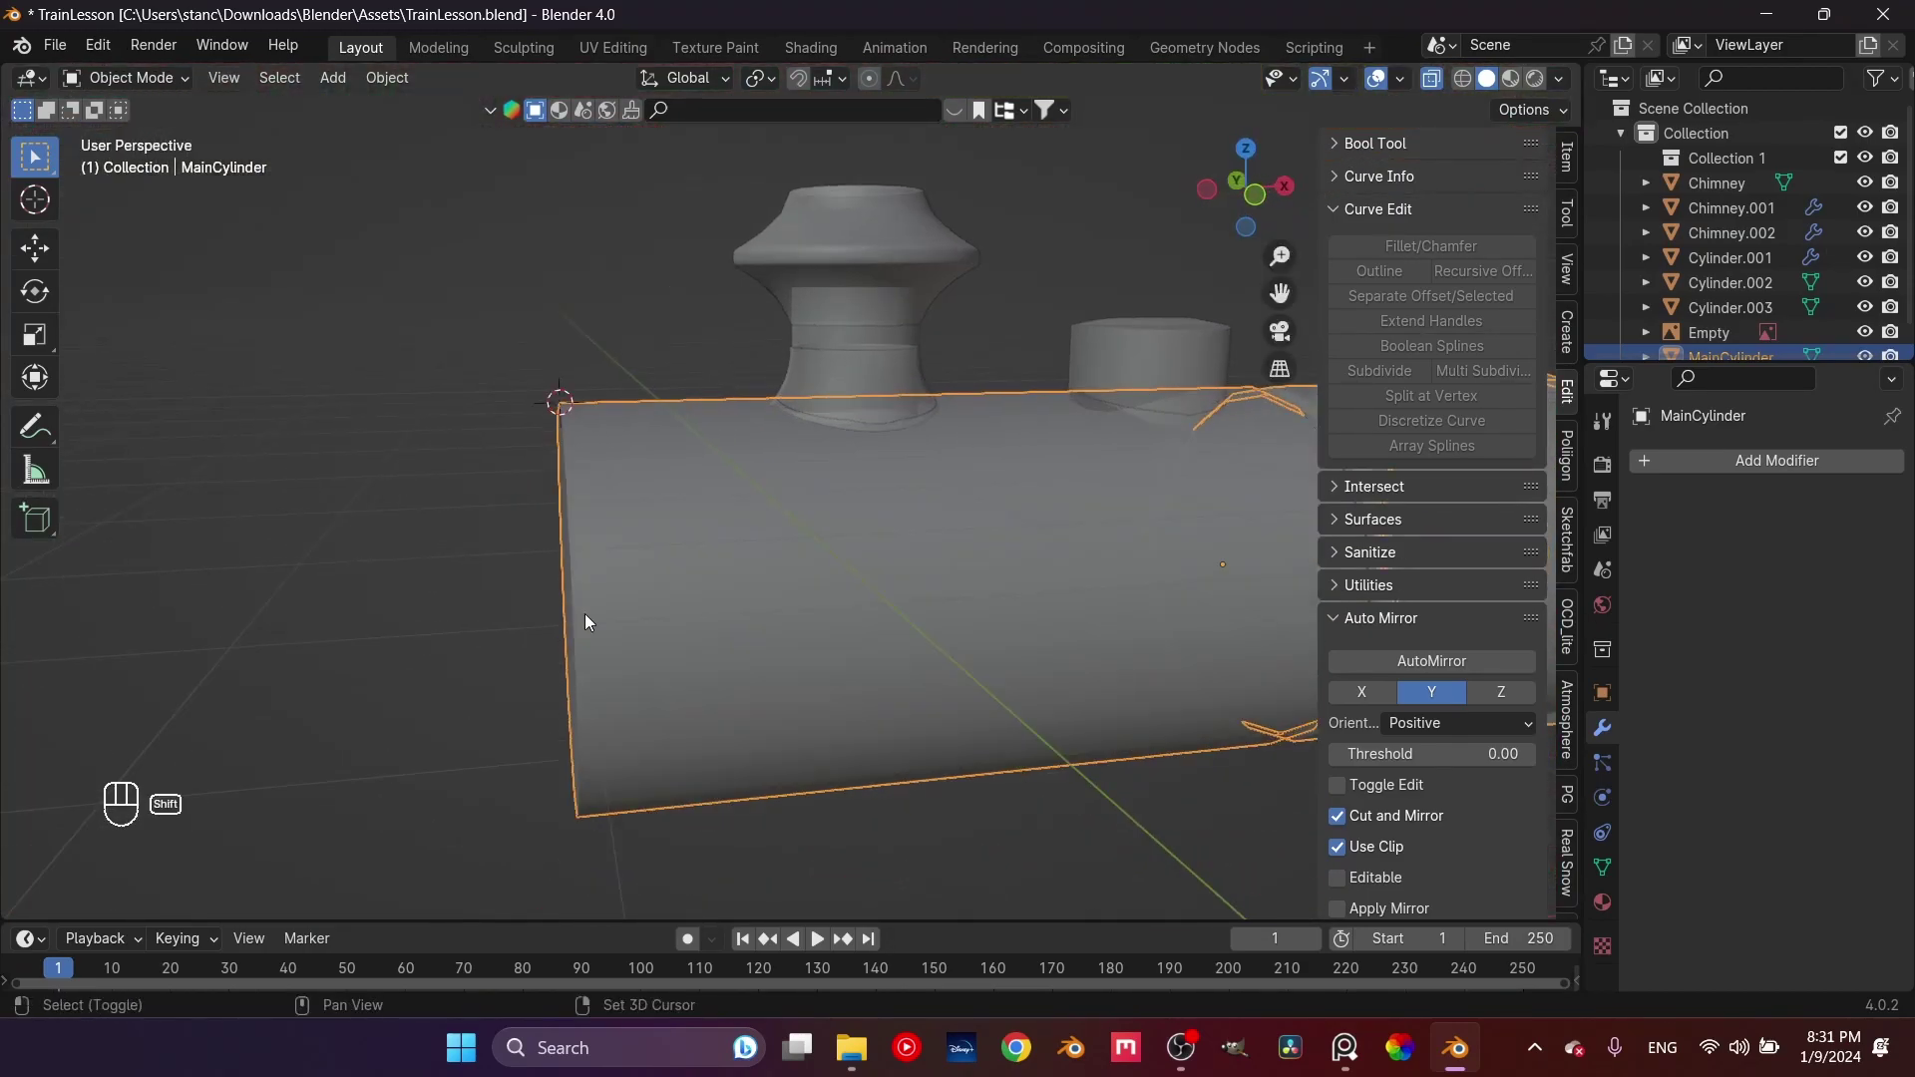
key("Tab")
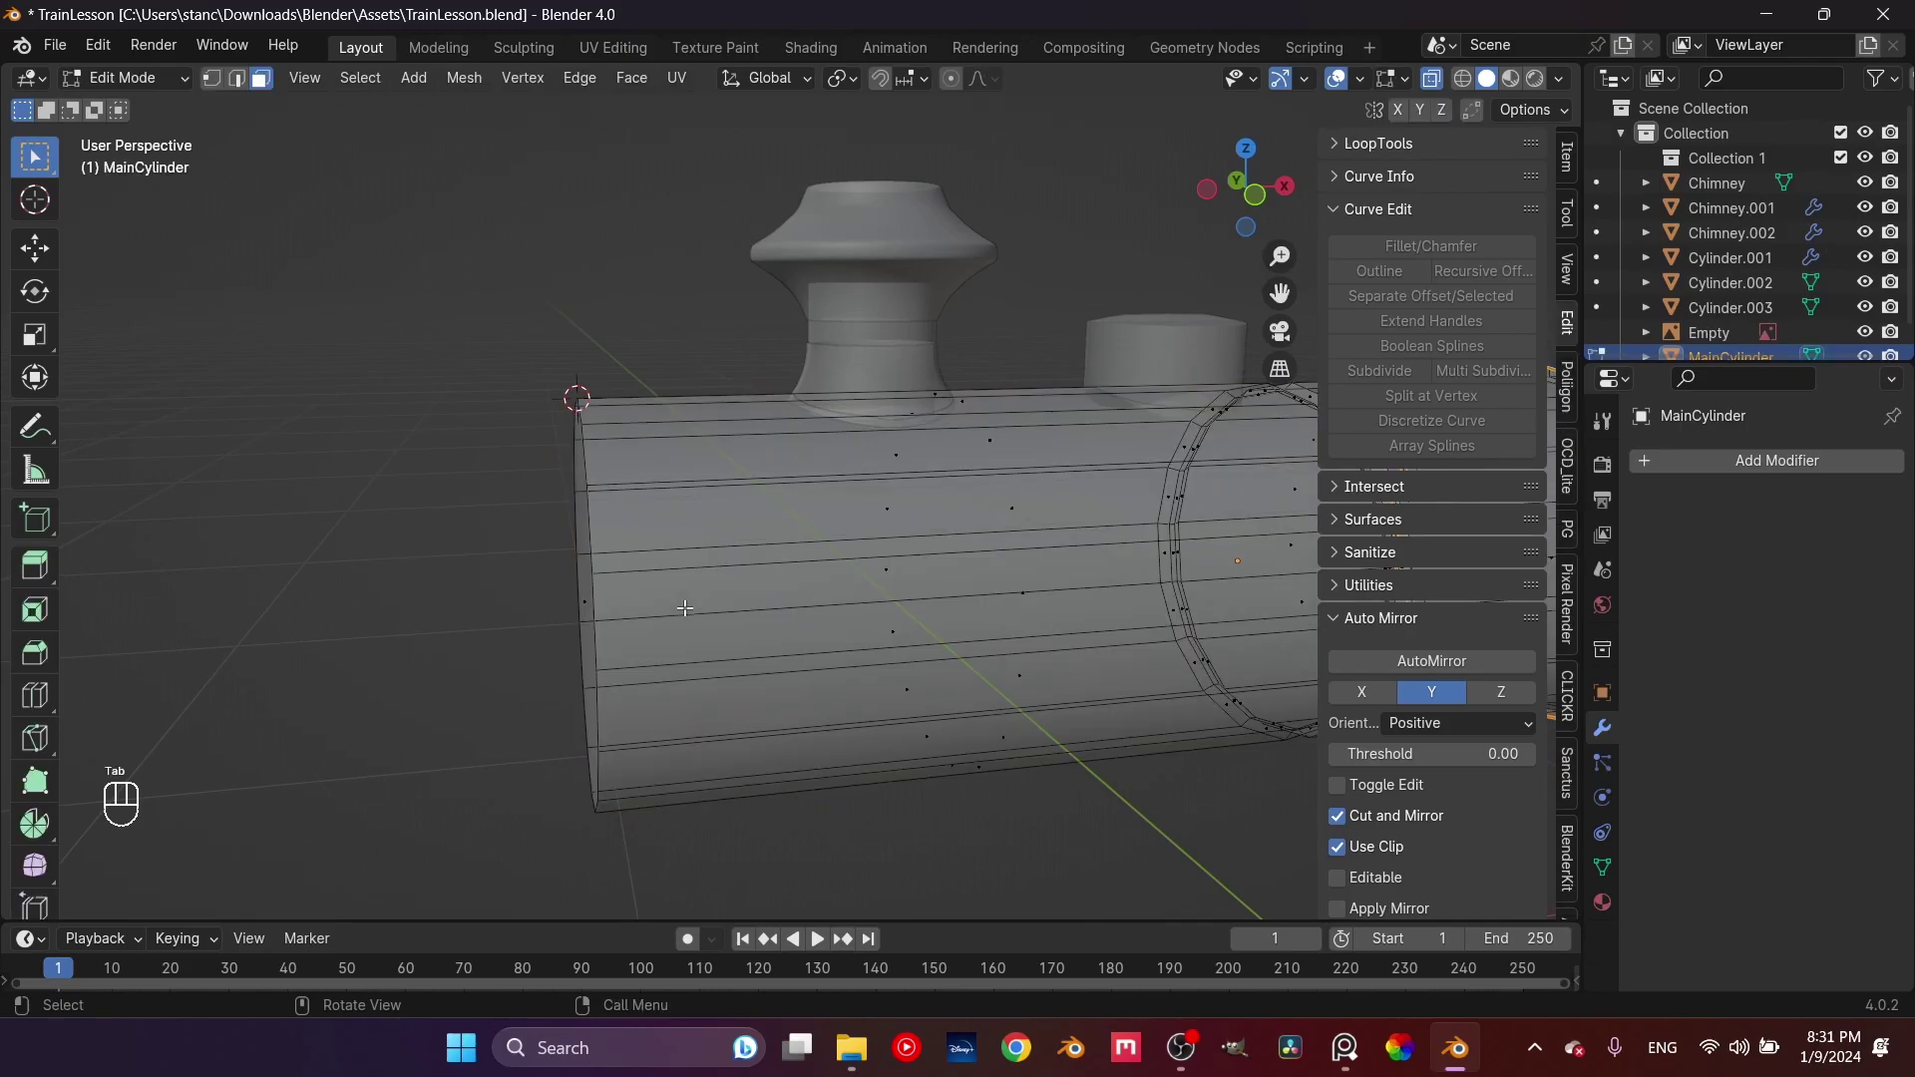
middle_click_drag(684, 608, 742, 524)
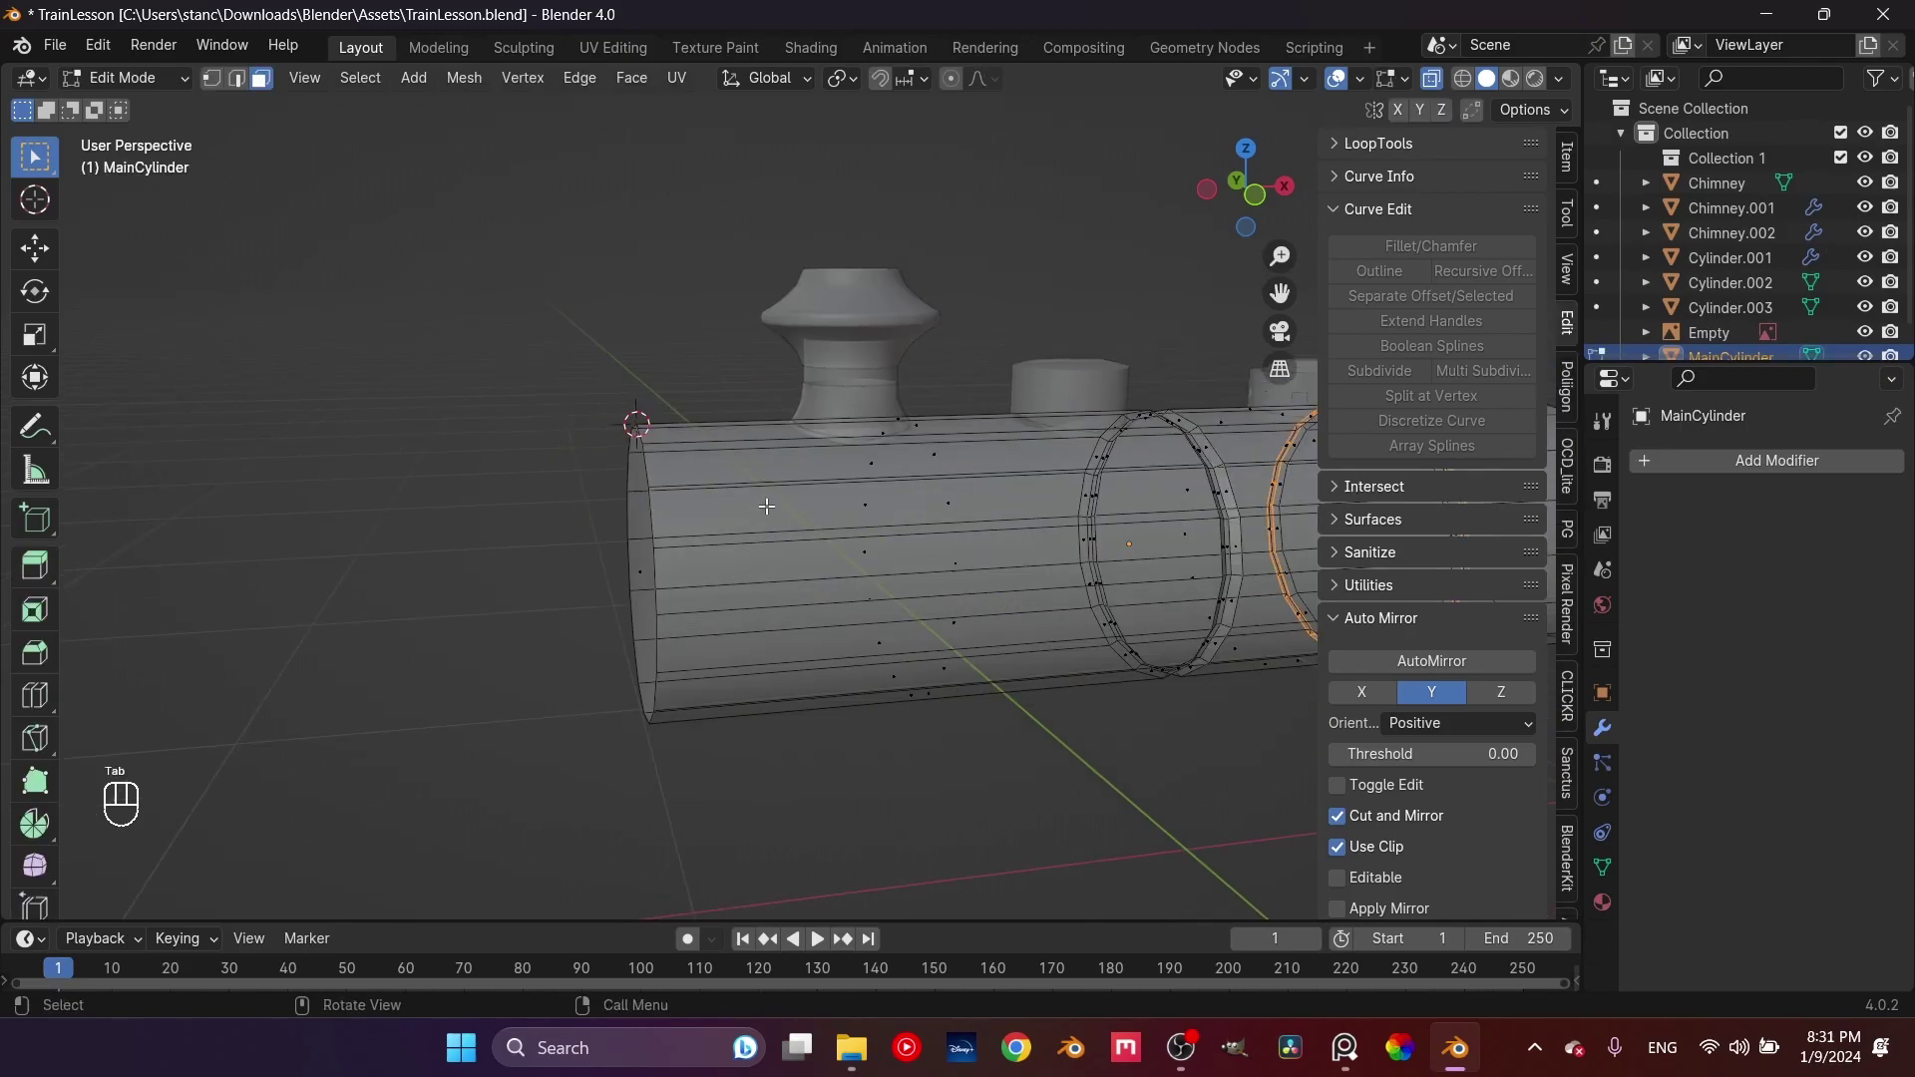
key("2")
key("ctrl+r")
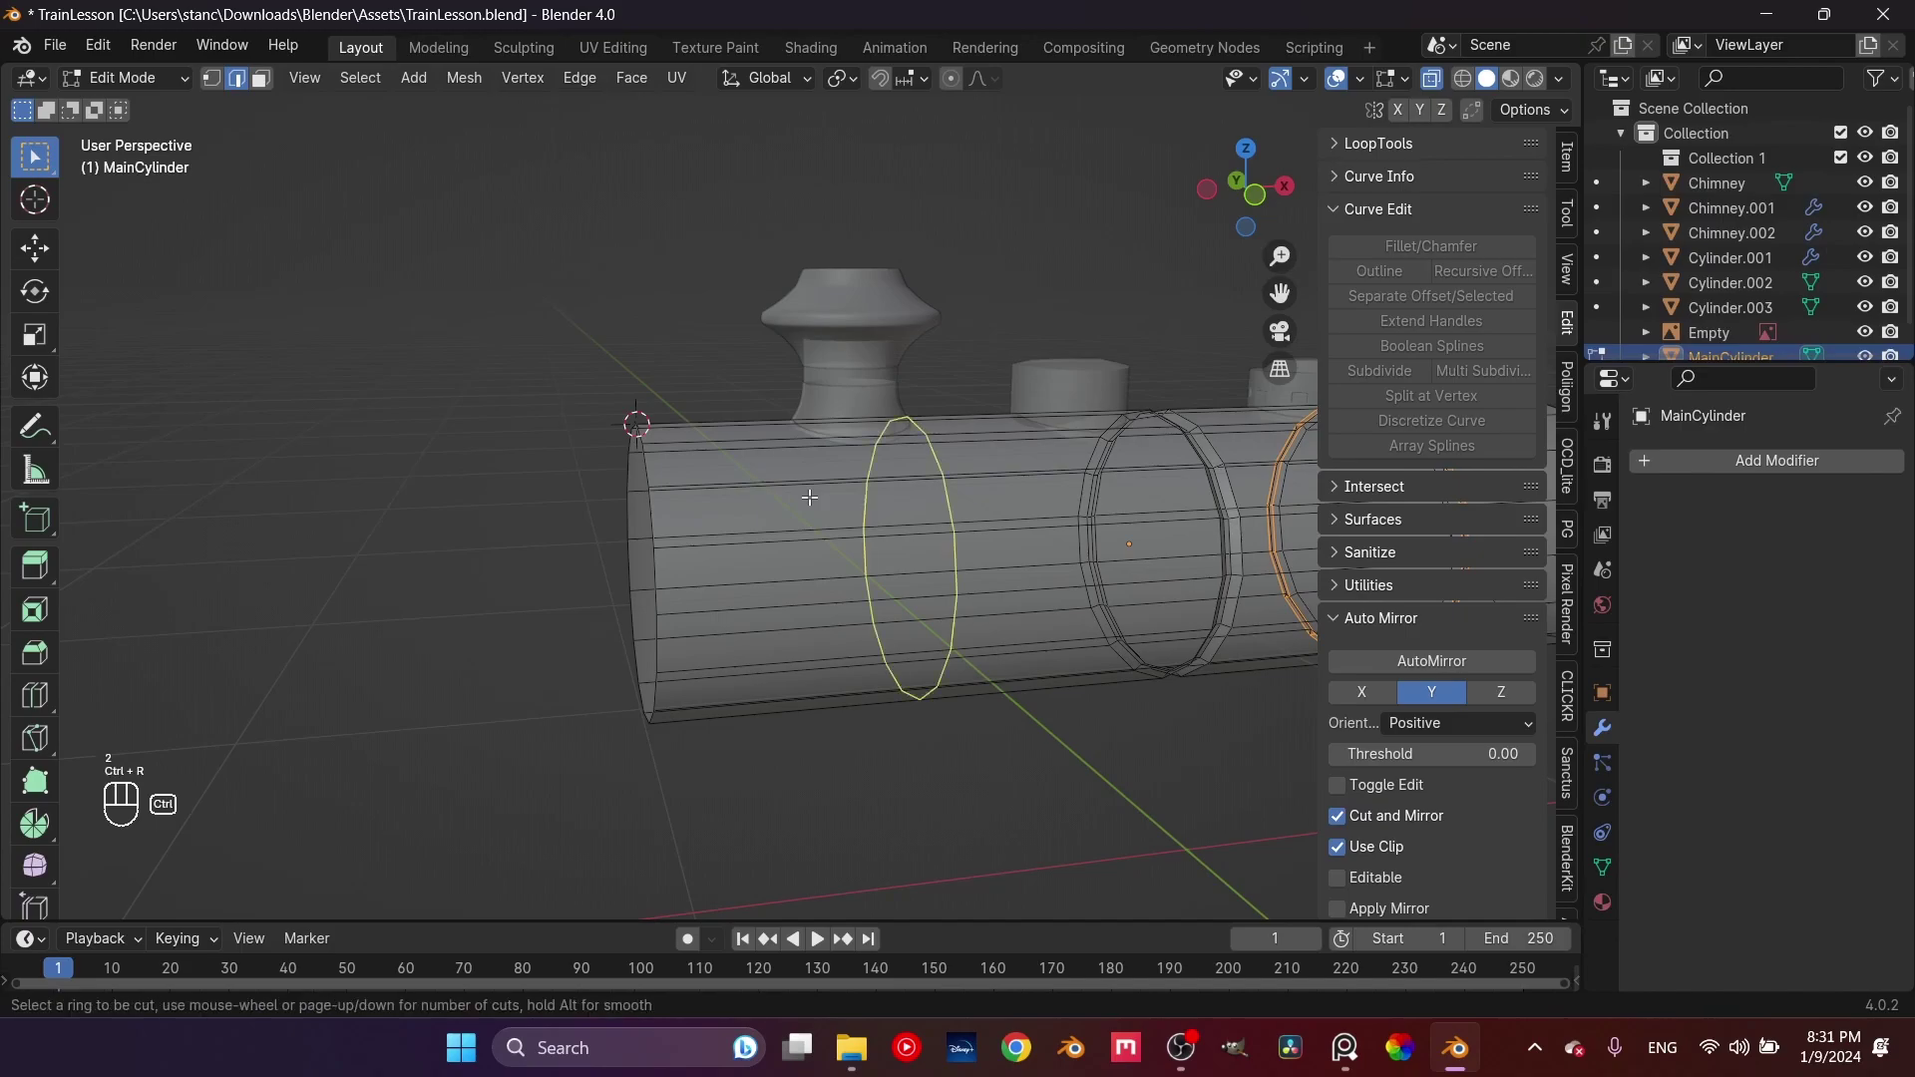
left_click(810, 497)
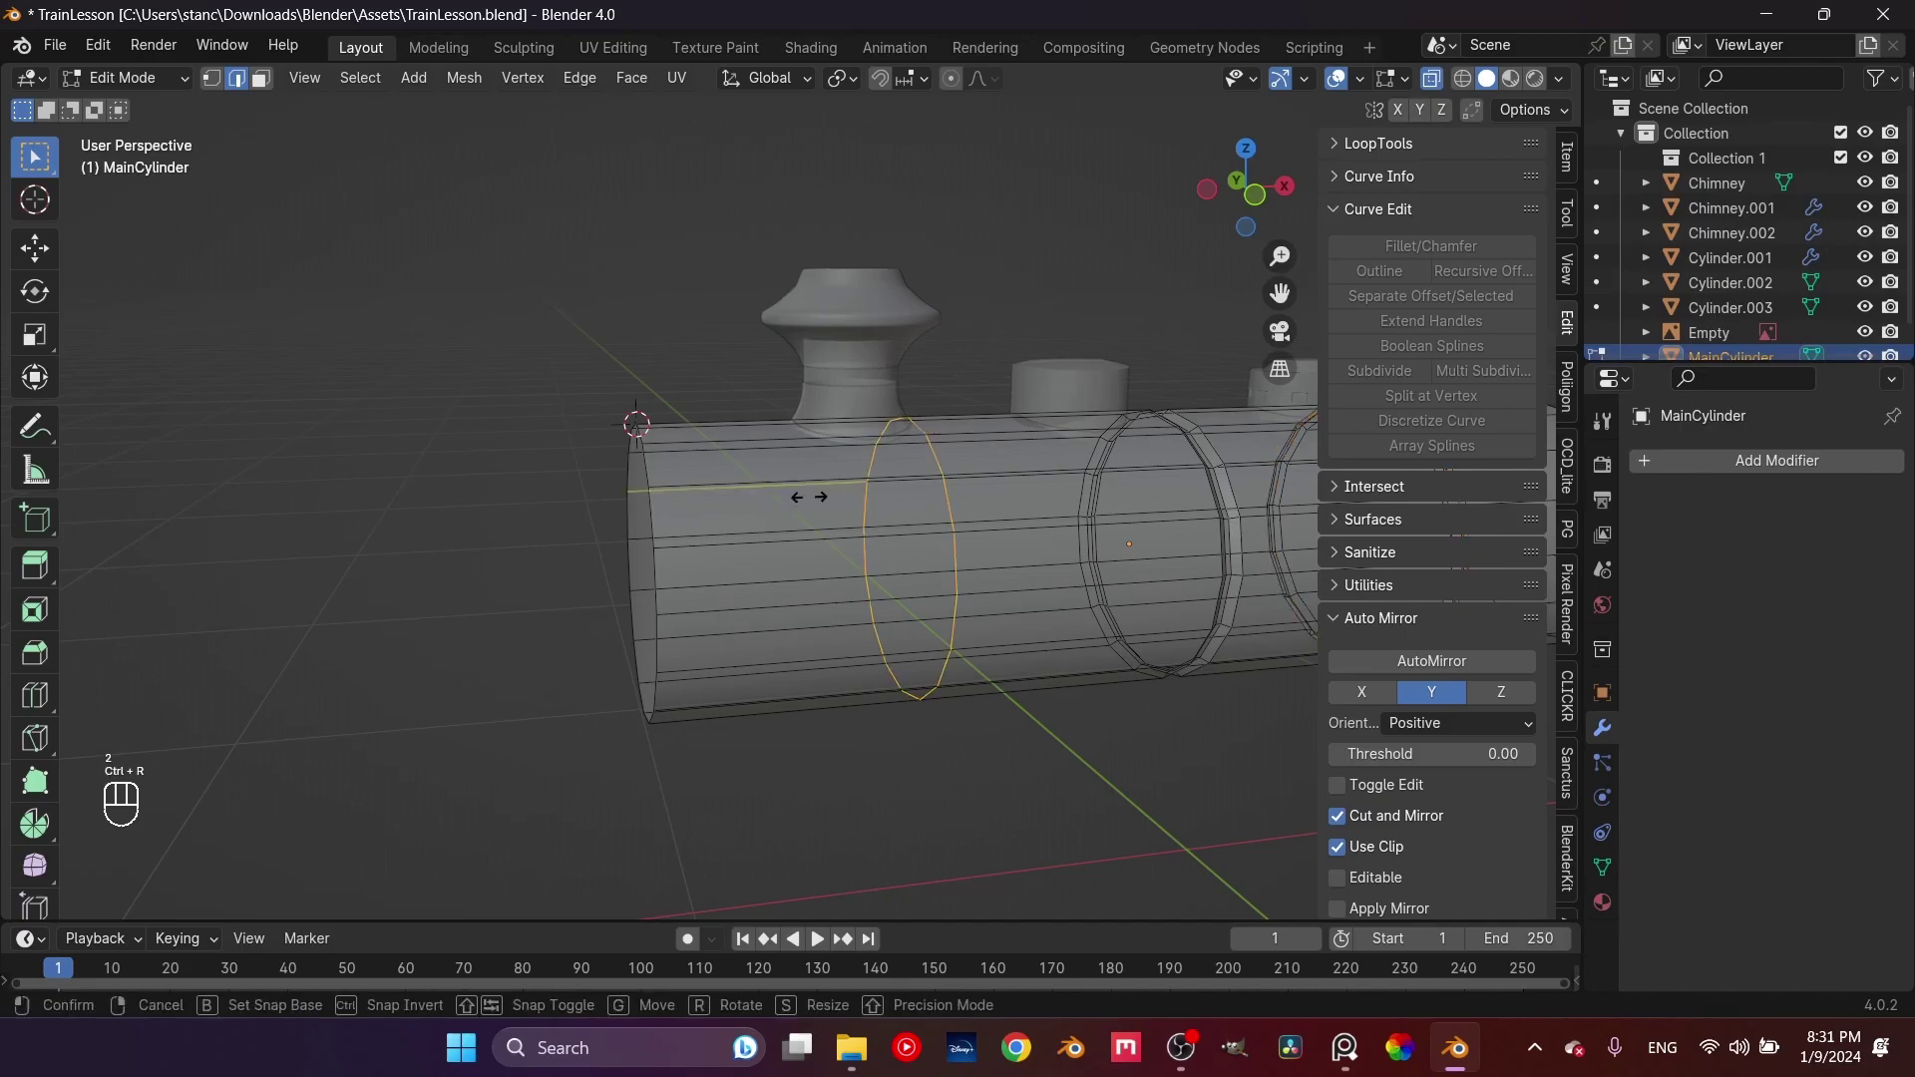
left_click(636, 555)
Bevel the front loop cut into a single-segment band with a width of about 0.0326 m, using the front reference view
key("KP_1")
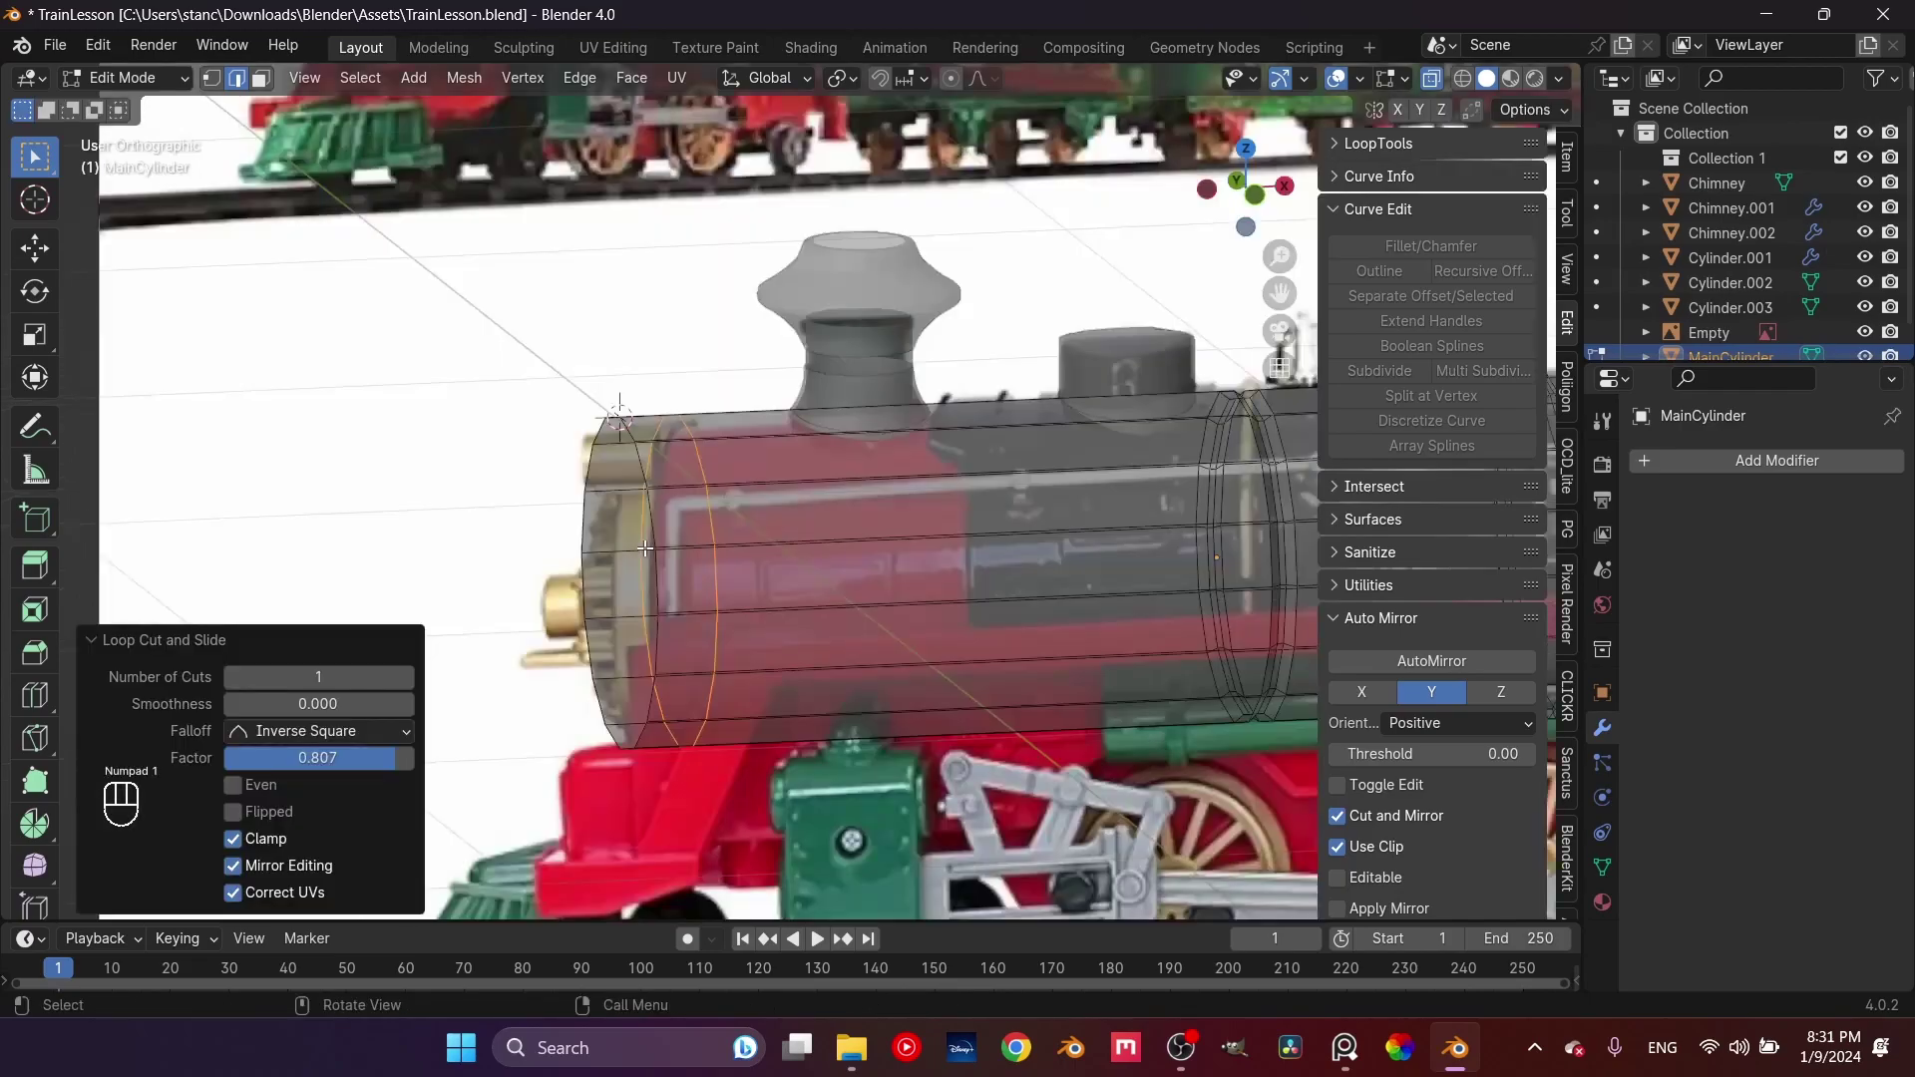
scroll(713, 550, "up", 1)
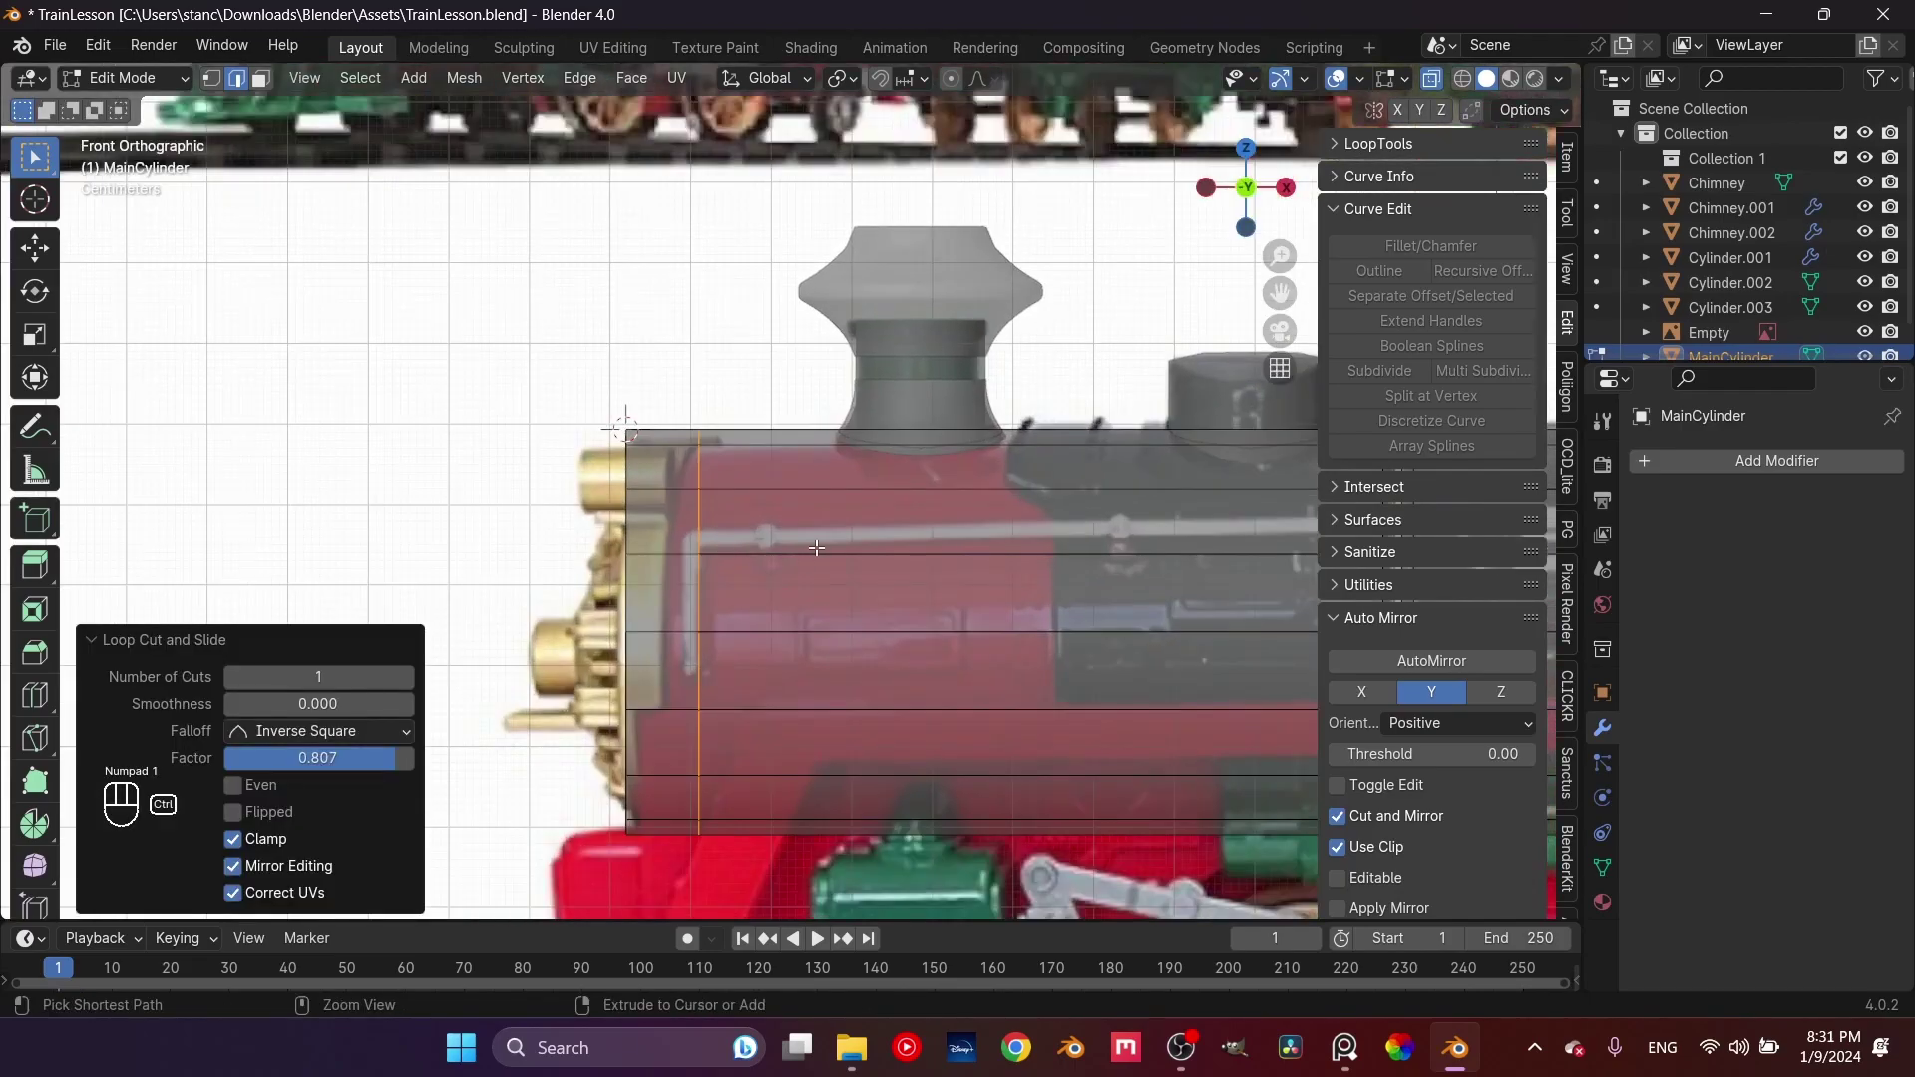
key("ctrl+b")
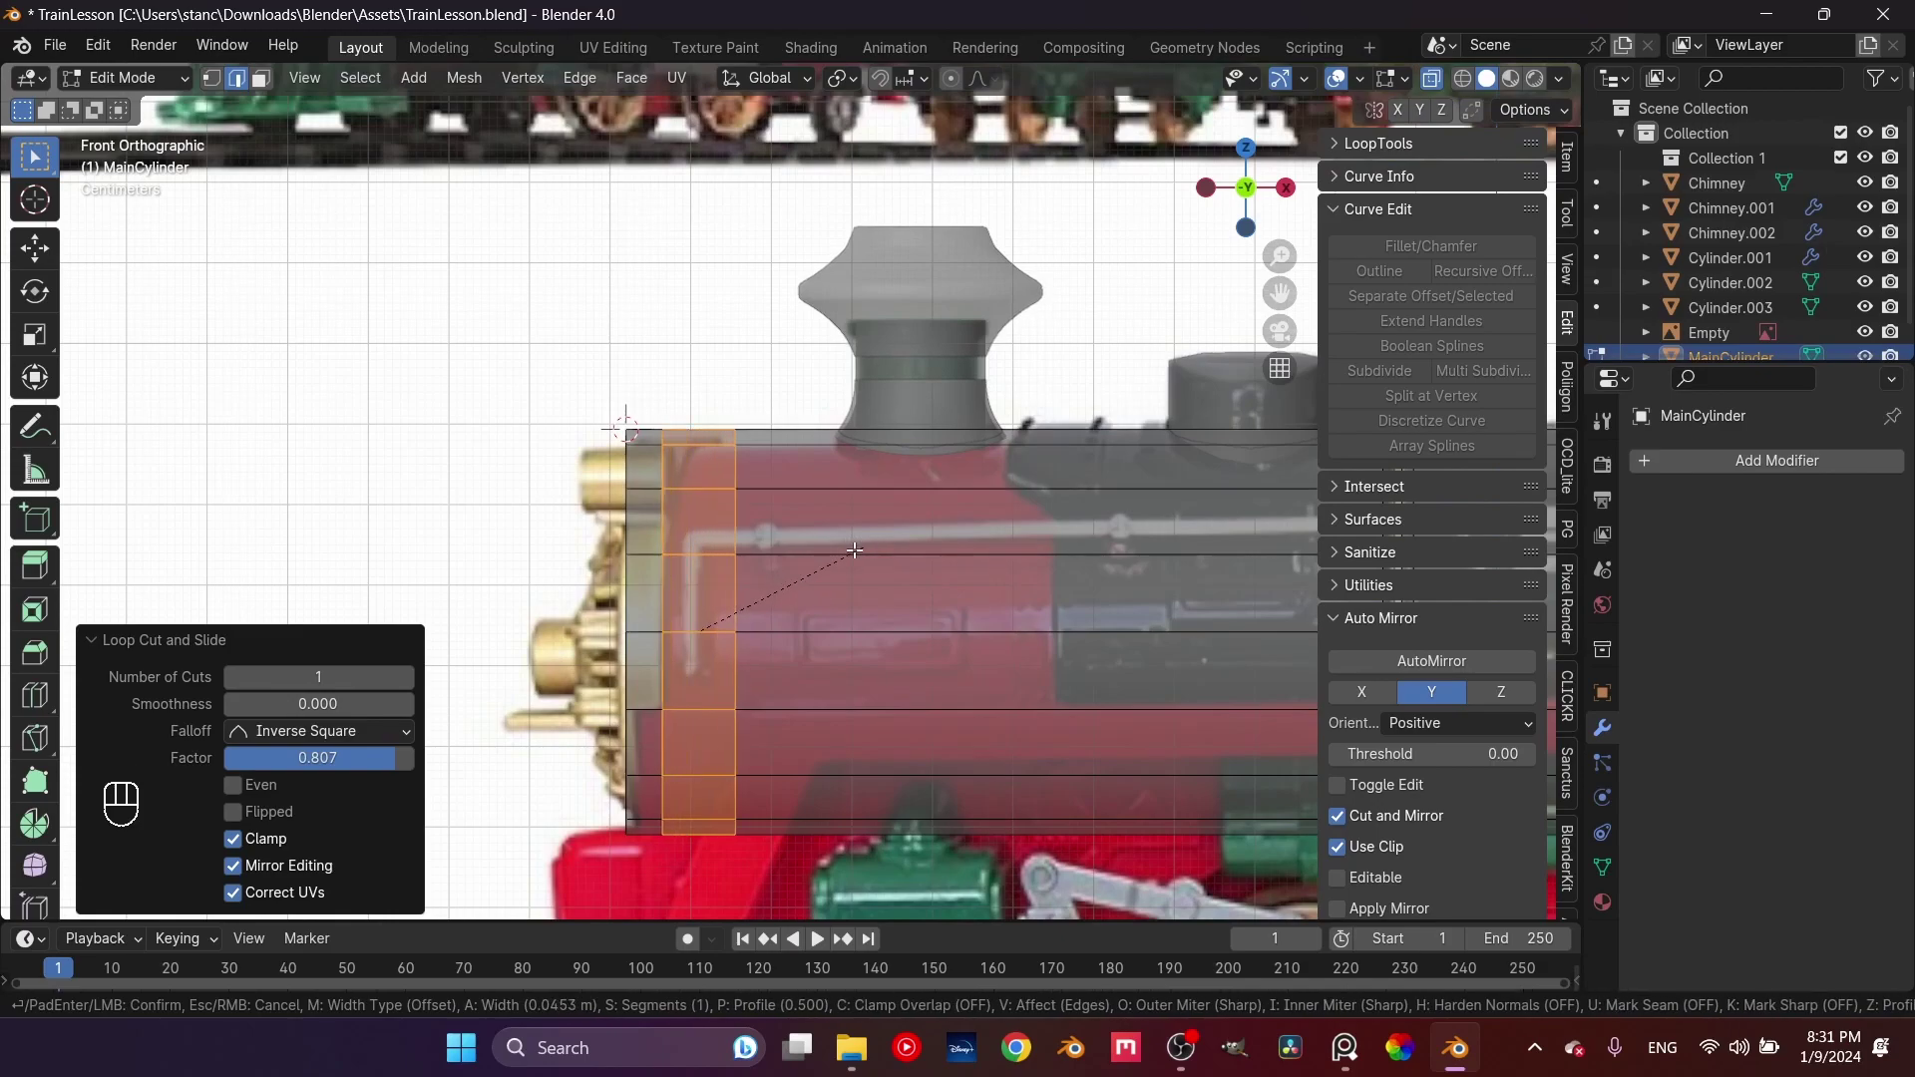
left_click(855, 551)
Extrude the front band and scale it outward to 1.072, then turn off X-ray and deselect everything
middle_click_drag(784, 559, 920, 615)
key("s")
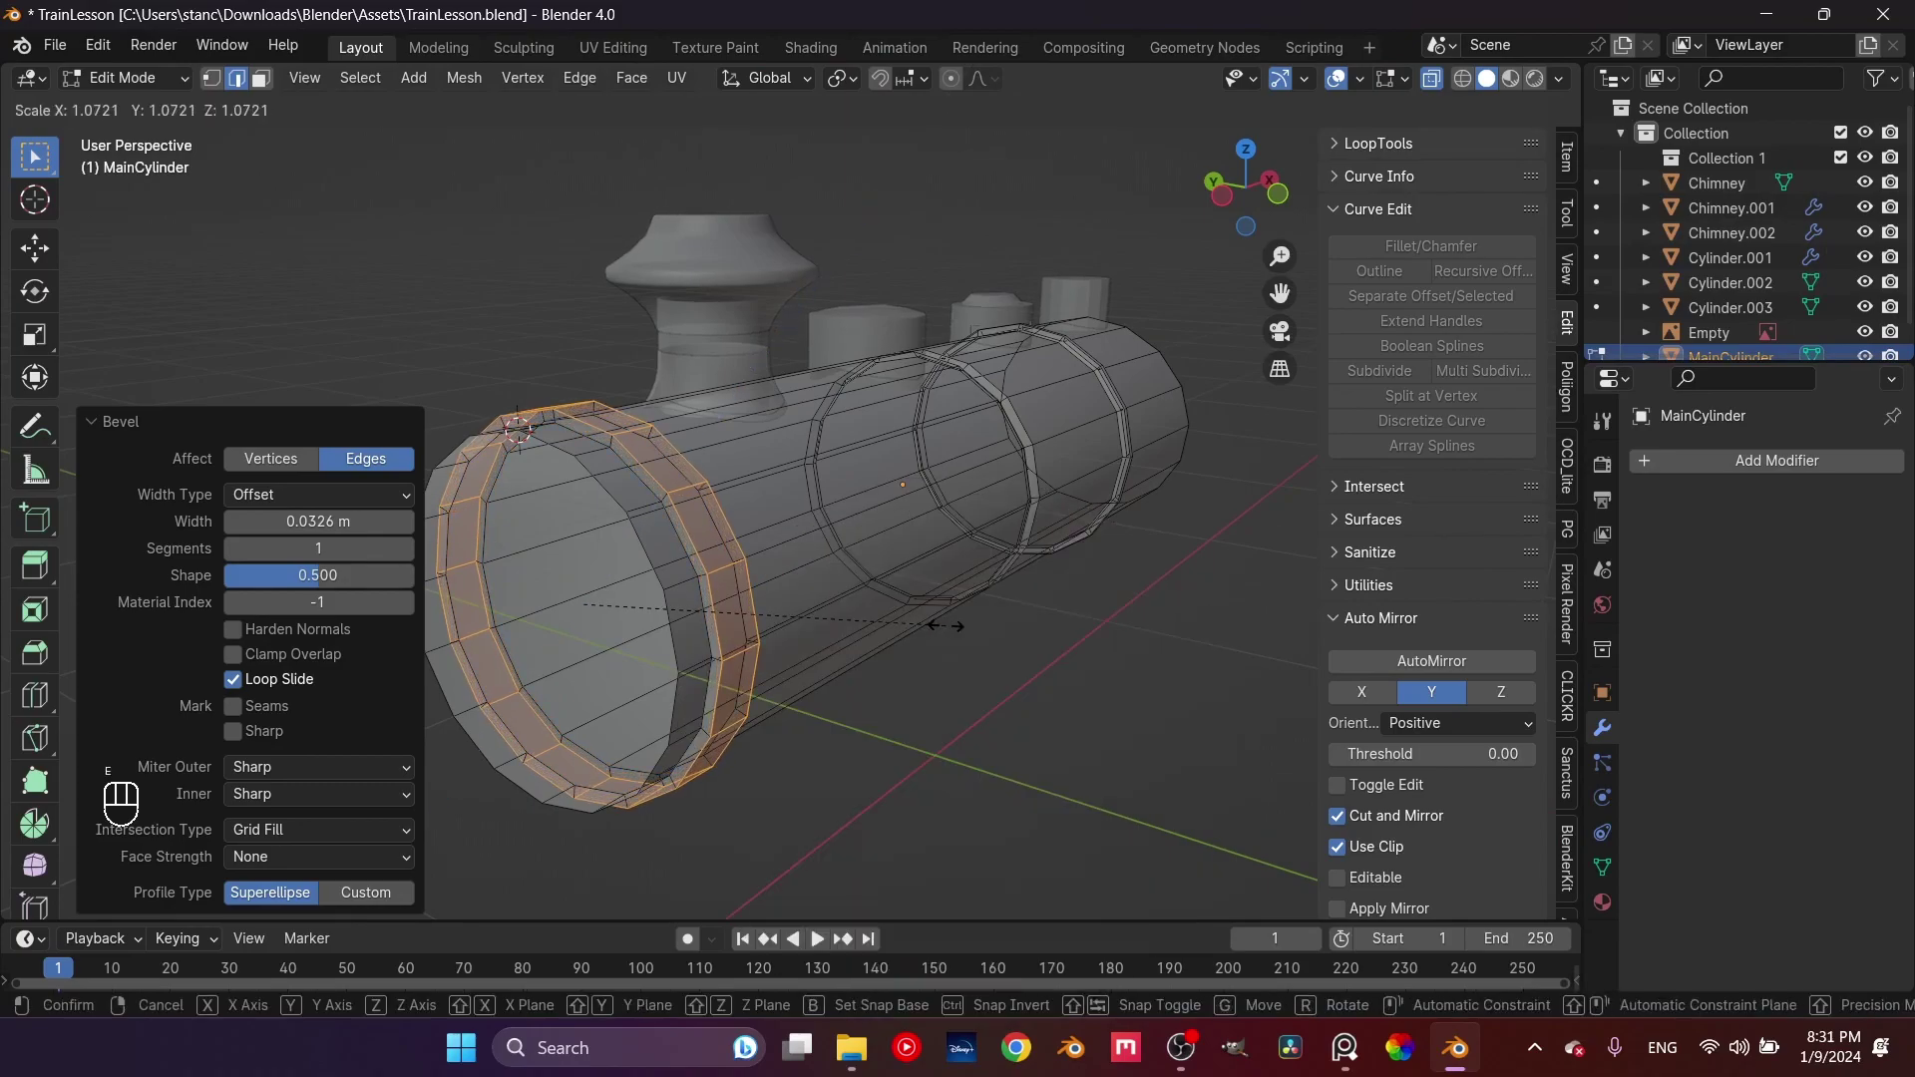
left_click(945, 625)
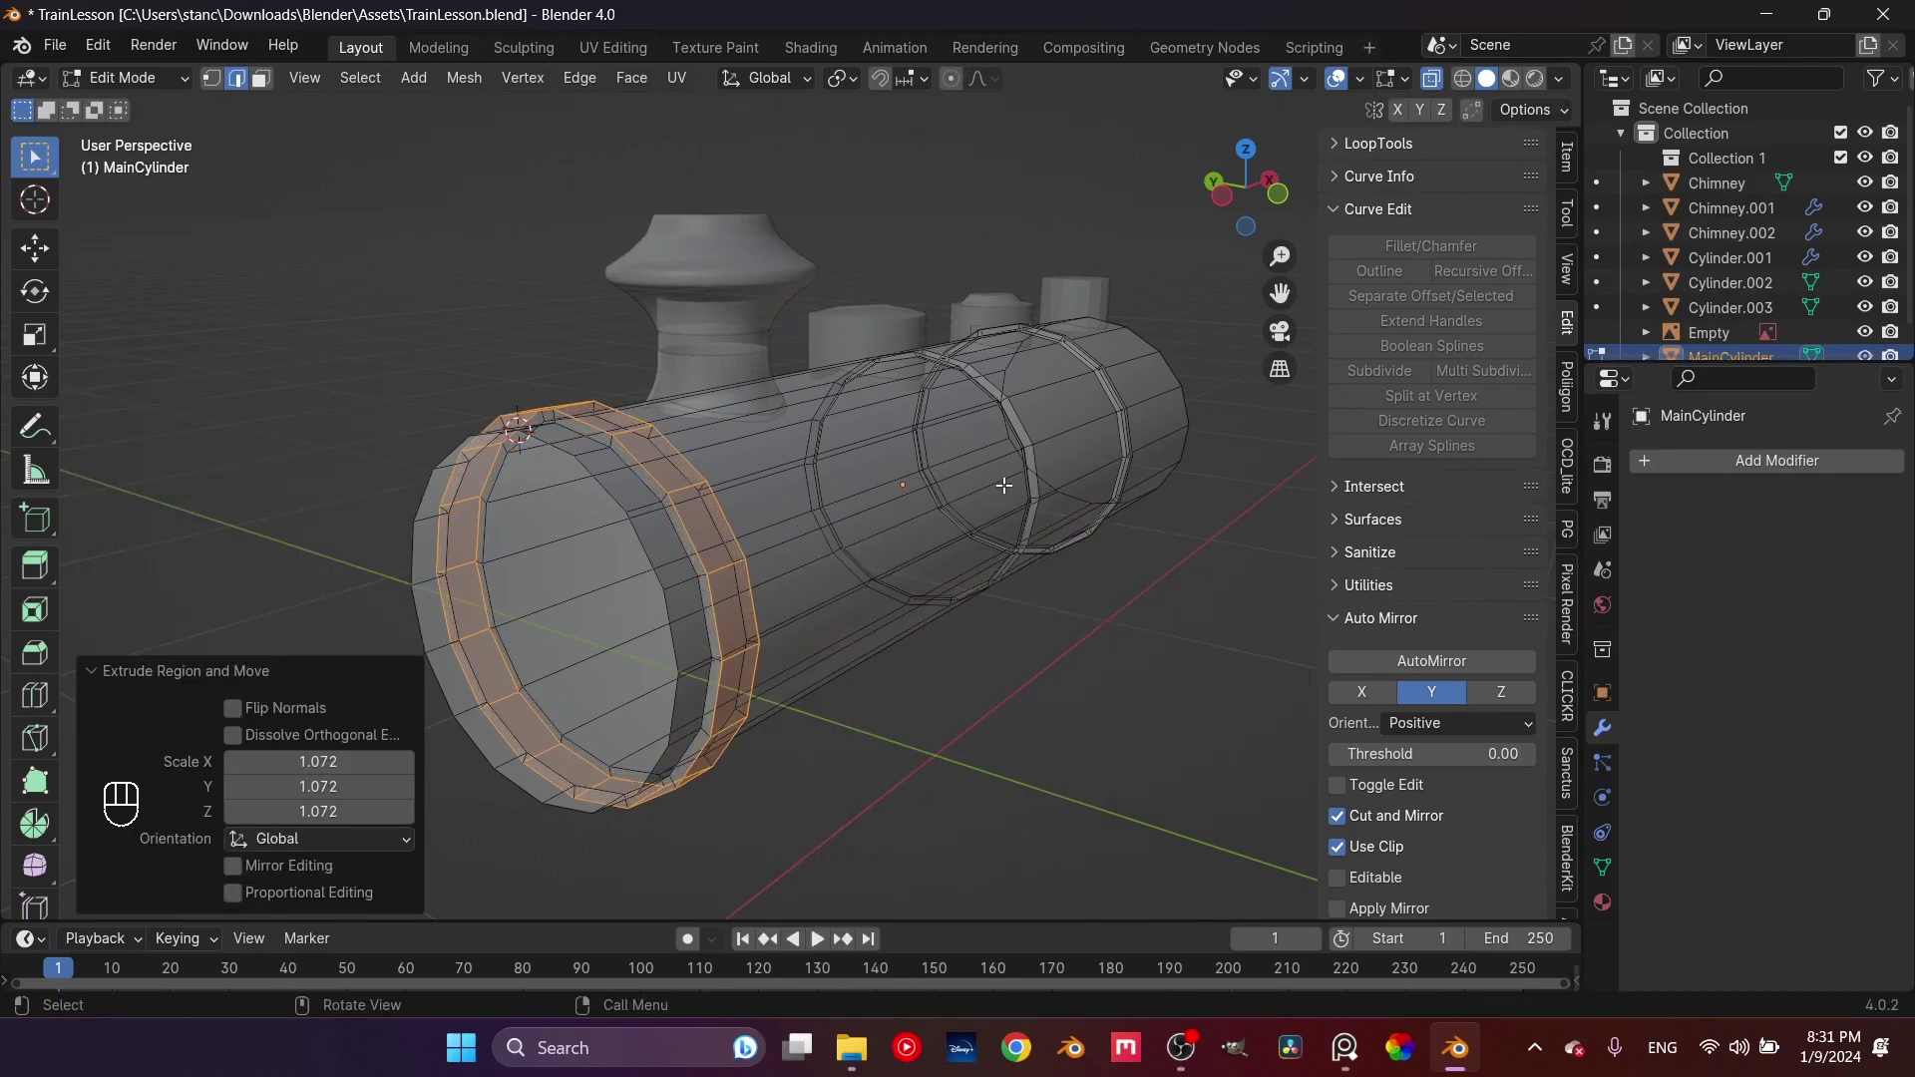
left_click(1433, 80)
middle_click_drag(957, 699, 1023, 766)
left_click(951, 715)
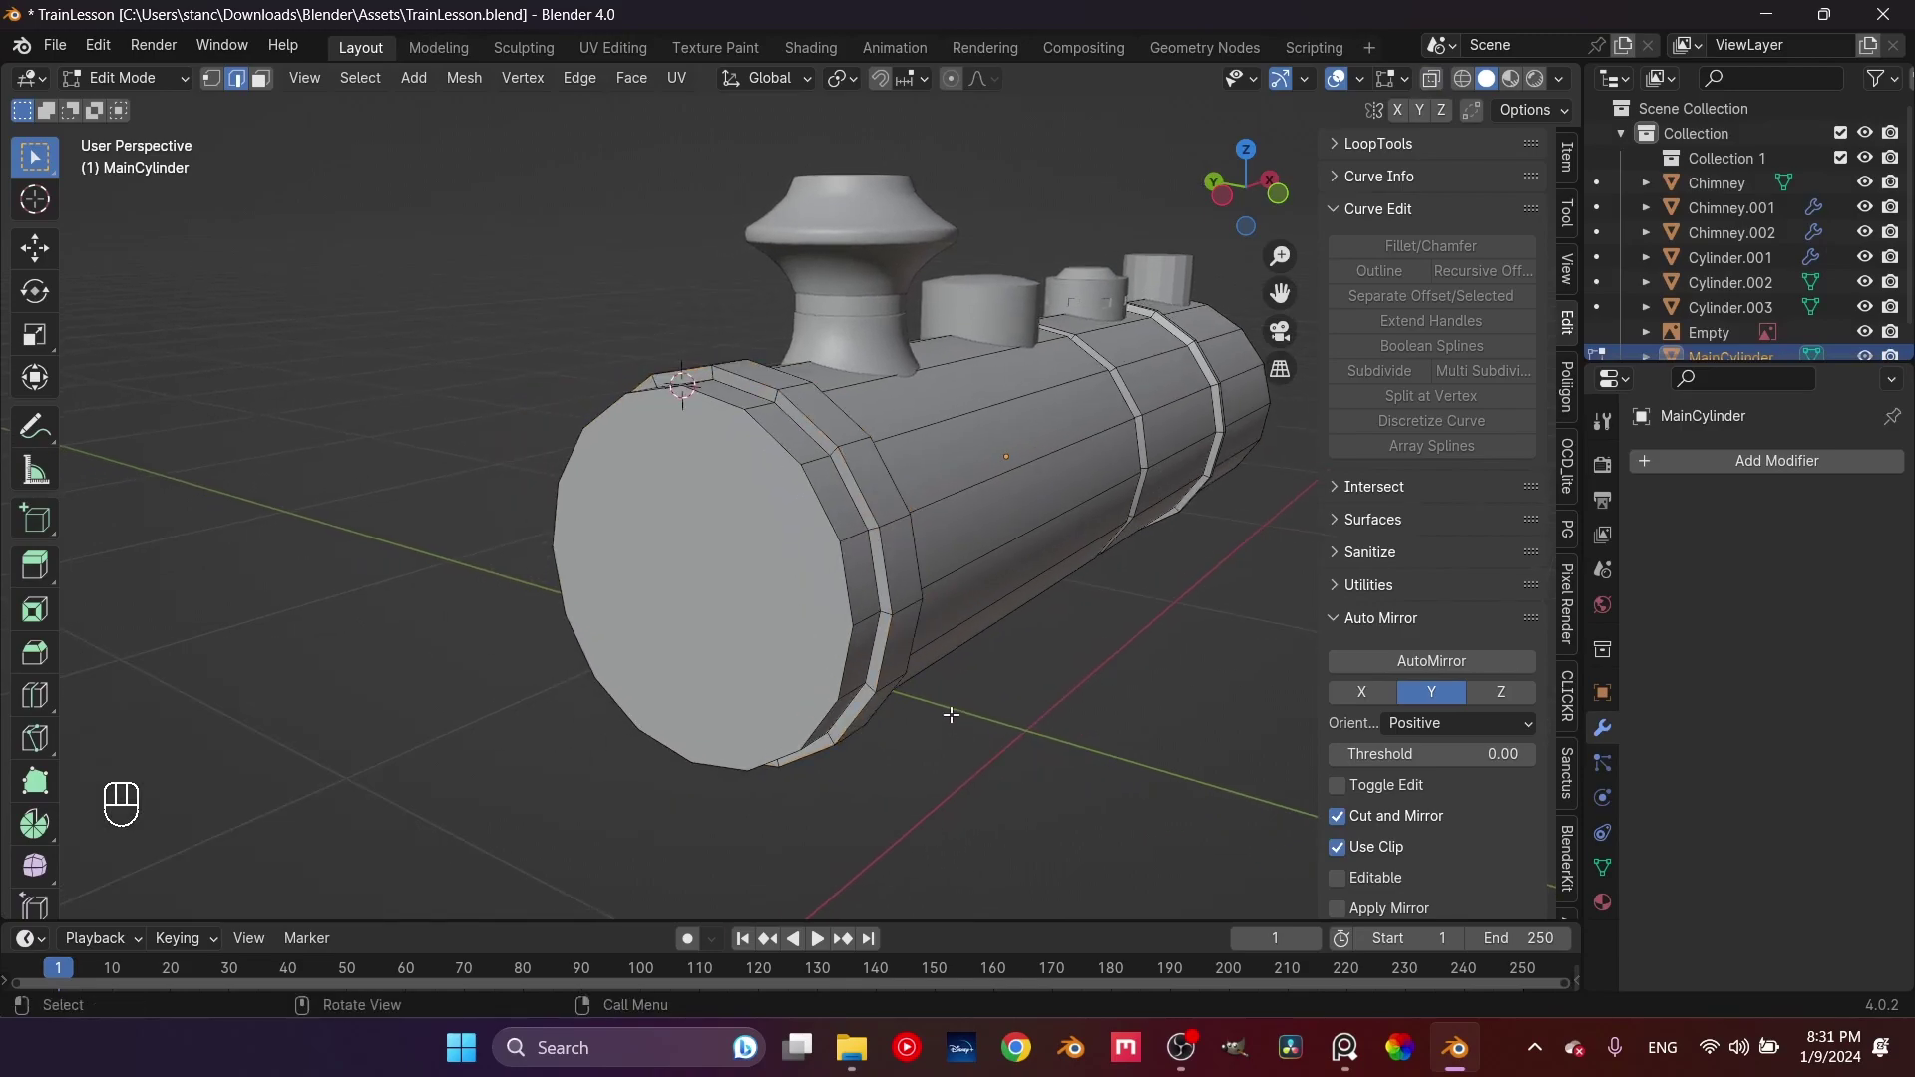
Switch to face selection and select the round end face at the front of the boiler
middle_click_drag(951, 716, 898, 678)
scroll(710, 632, "up", 3)
scroll(813, 590, "down", 3)
middle_click_drag(812, 590, 910, 633)
scroll(910, 618, "up", 2)
key("3")
left_click(910, 633)
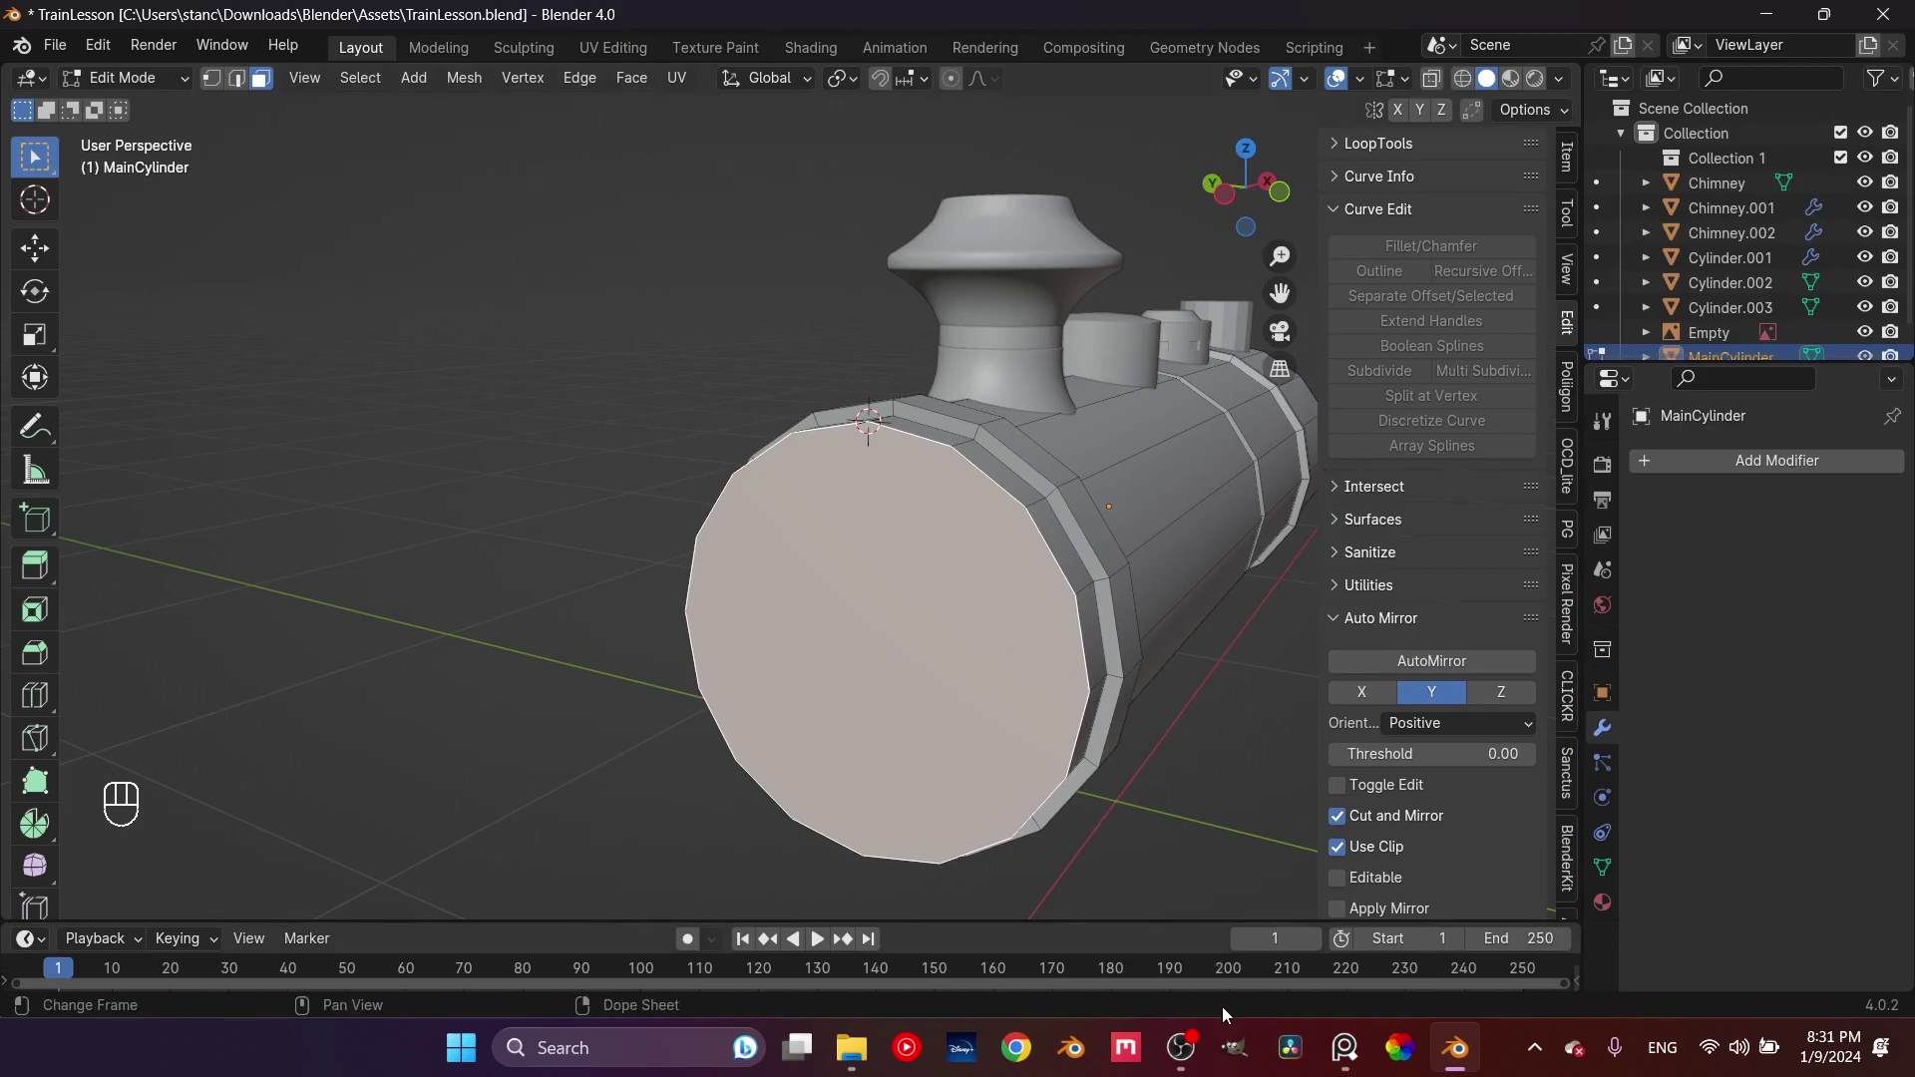
Switch to the reference image board and examine the boiler front of the red Christmas locomotive up close
left_click(1345, 1048)
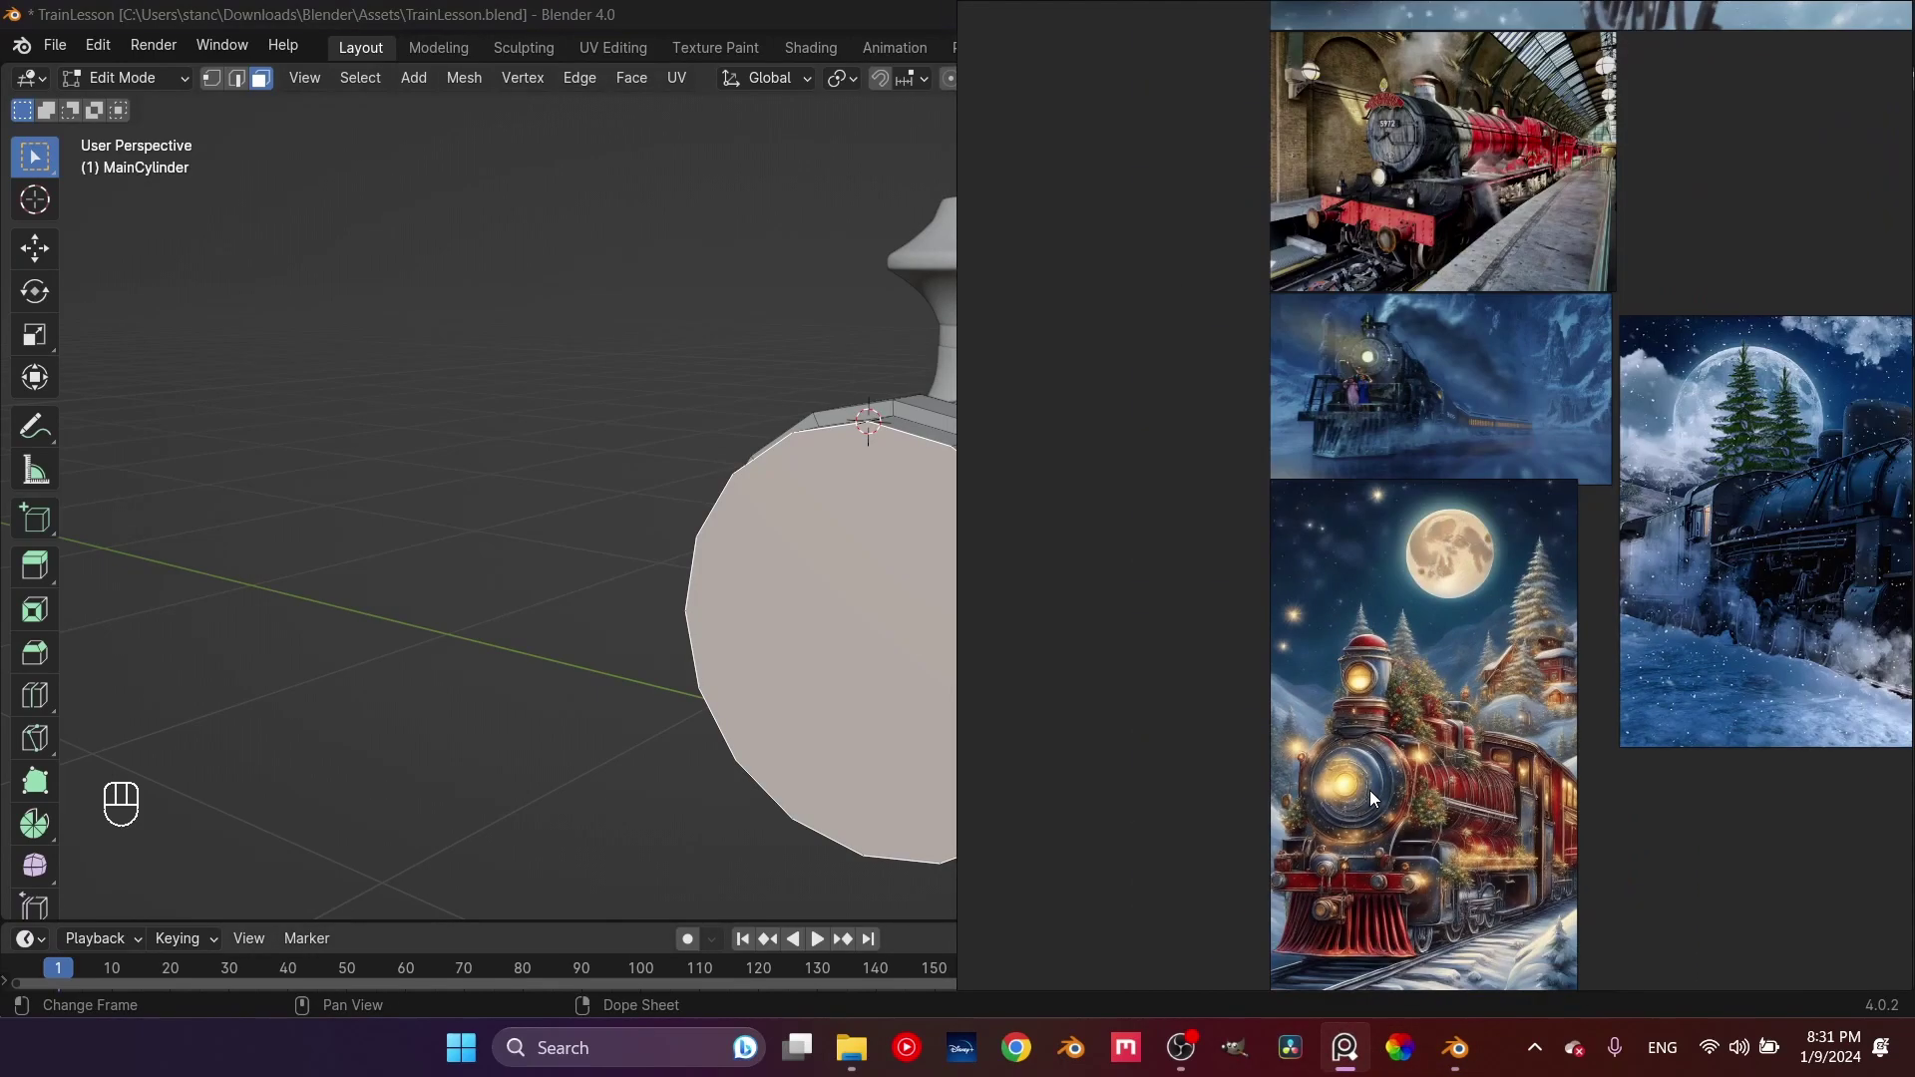
middle_click_drag(1369, 791, 1326, 732)
scroll(1397, 718, "down", 2)
scroll(1391, 707, "up", 5)
scroll(1293, 674, "up", 4)
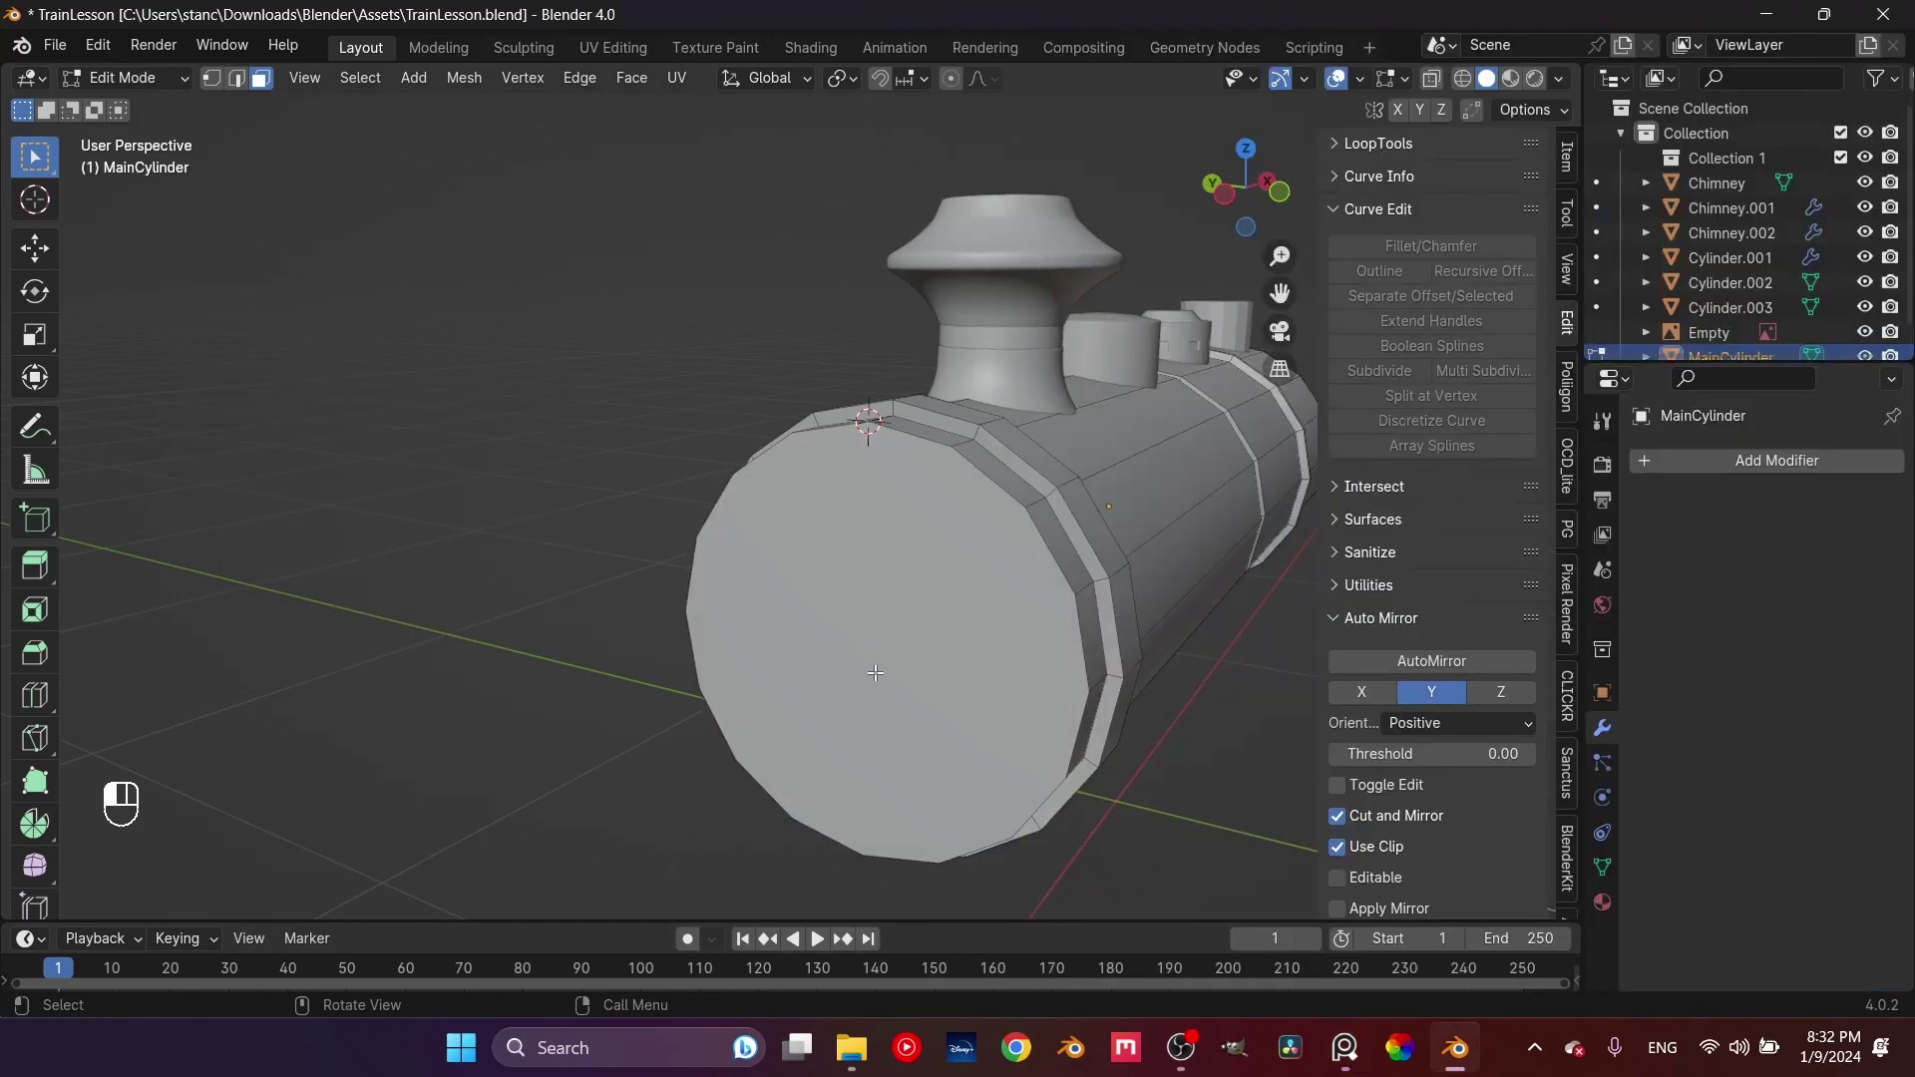
Inset the boiler's front end face with a thickness of about 0.07 m
left_click(876, 674)
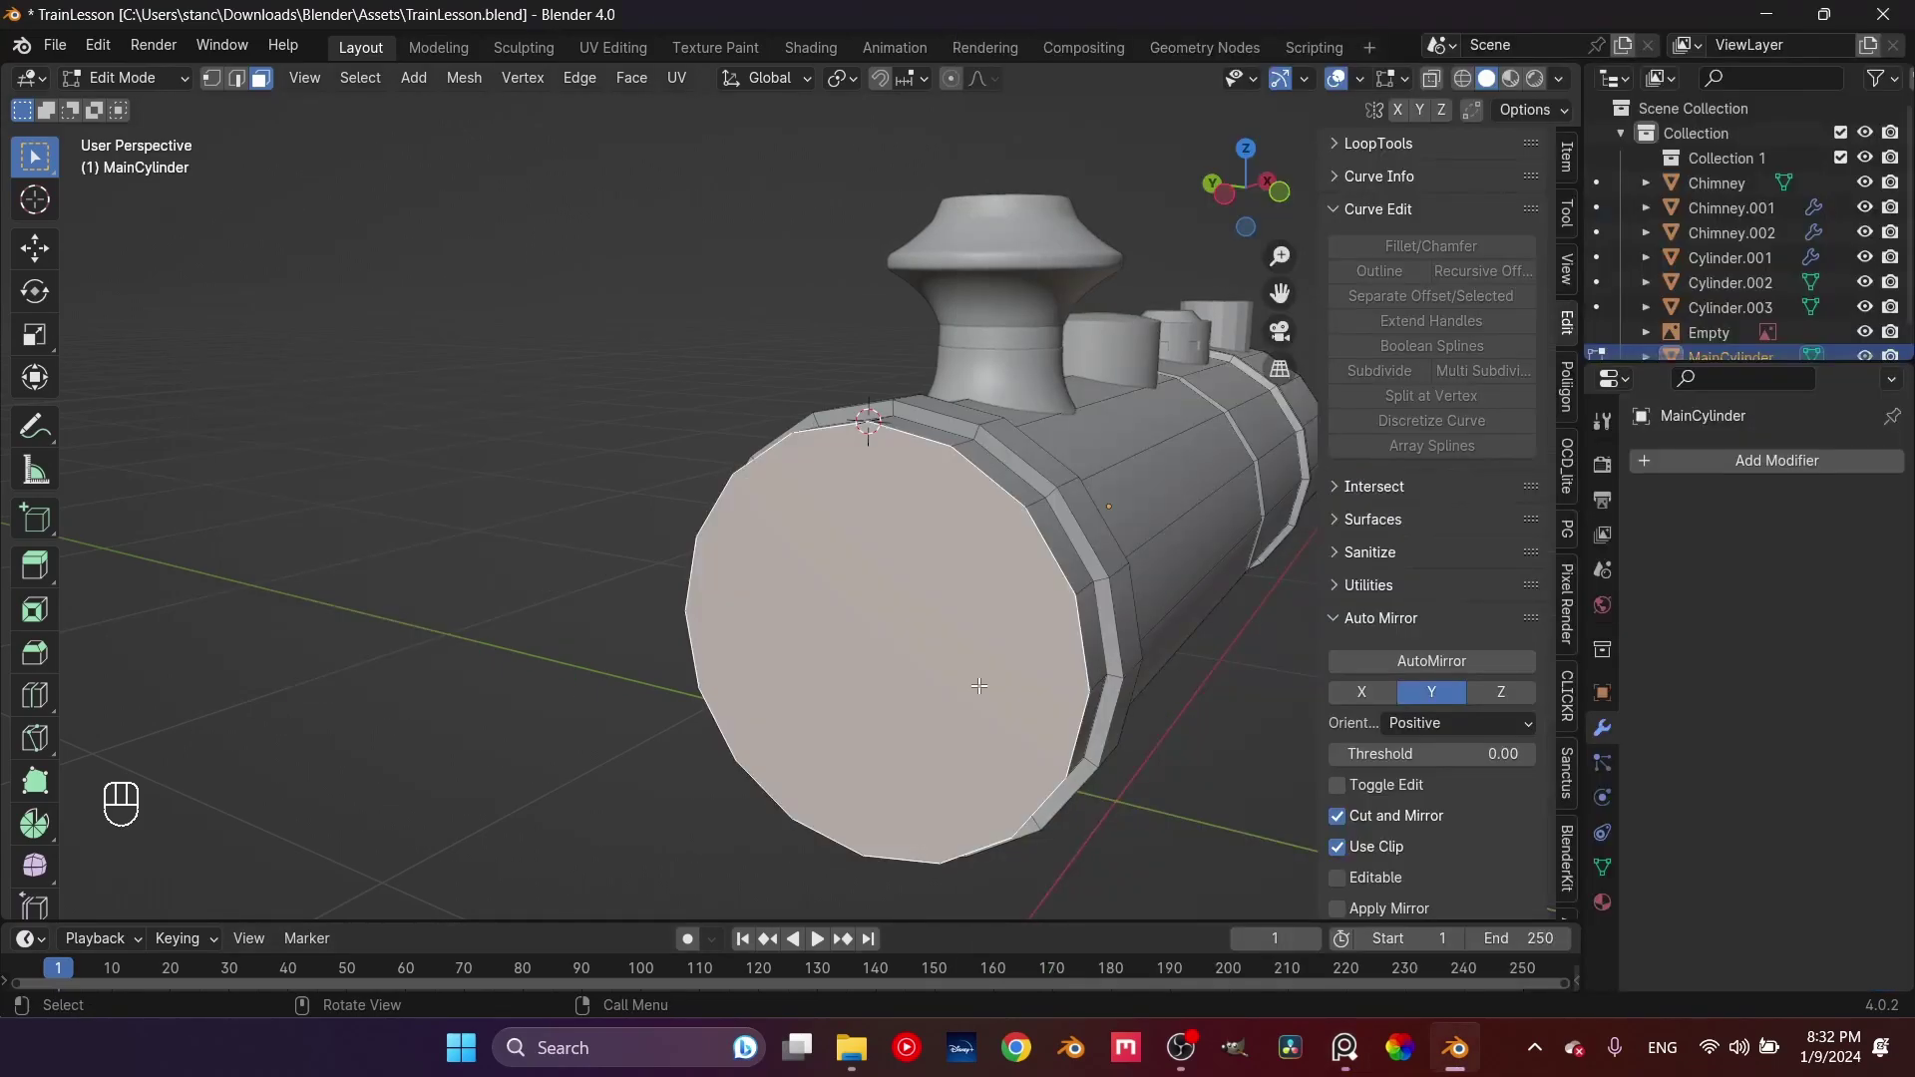
key("i")
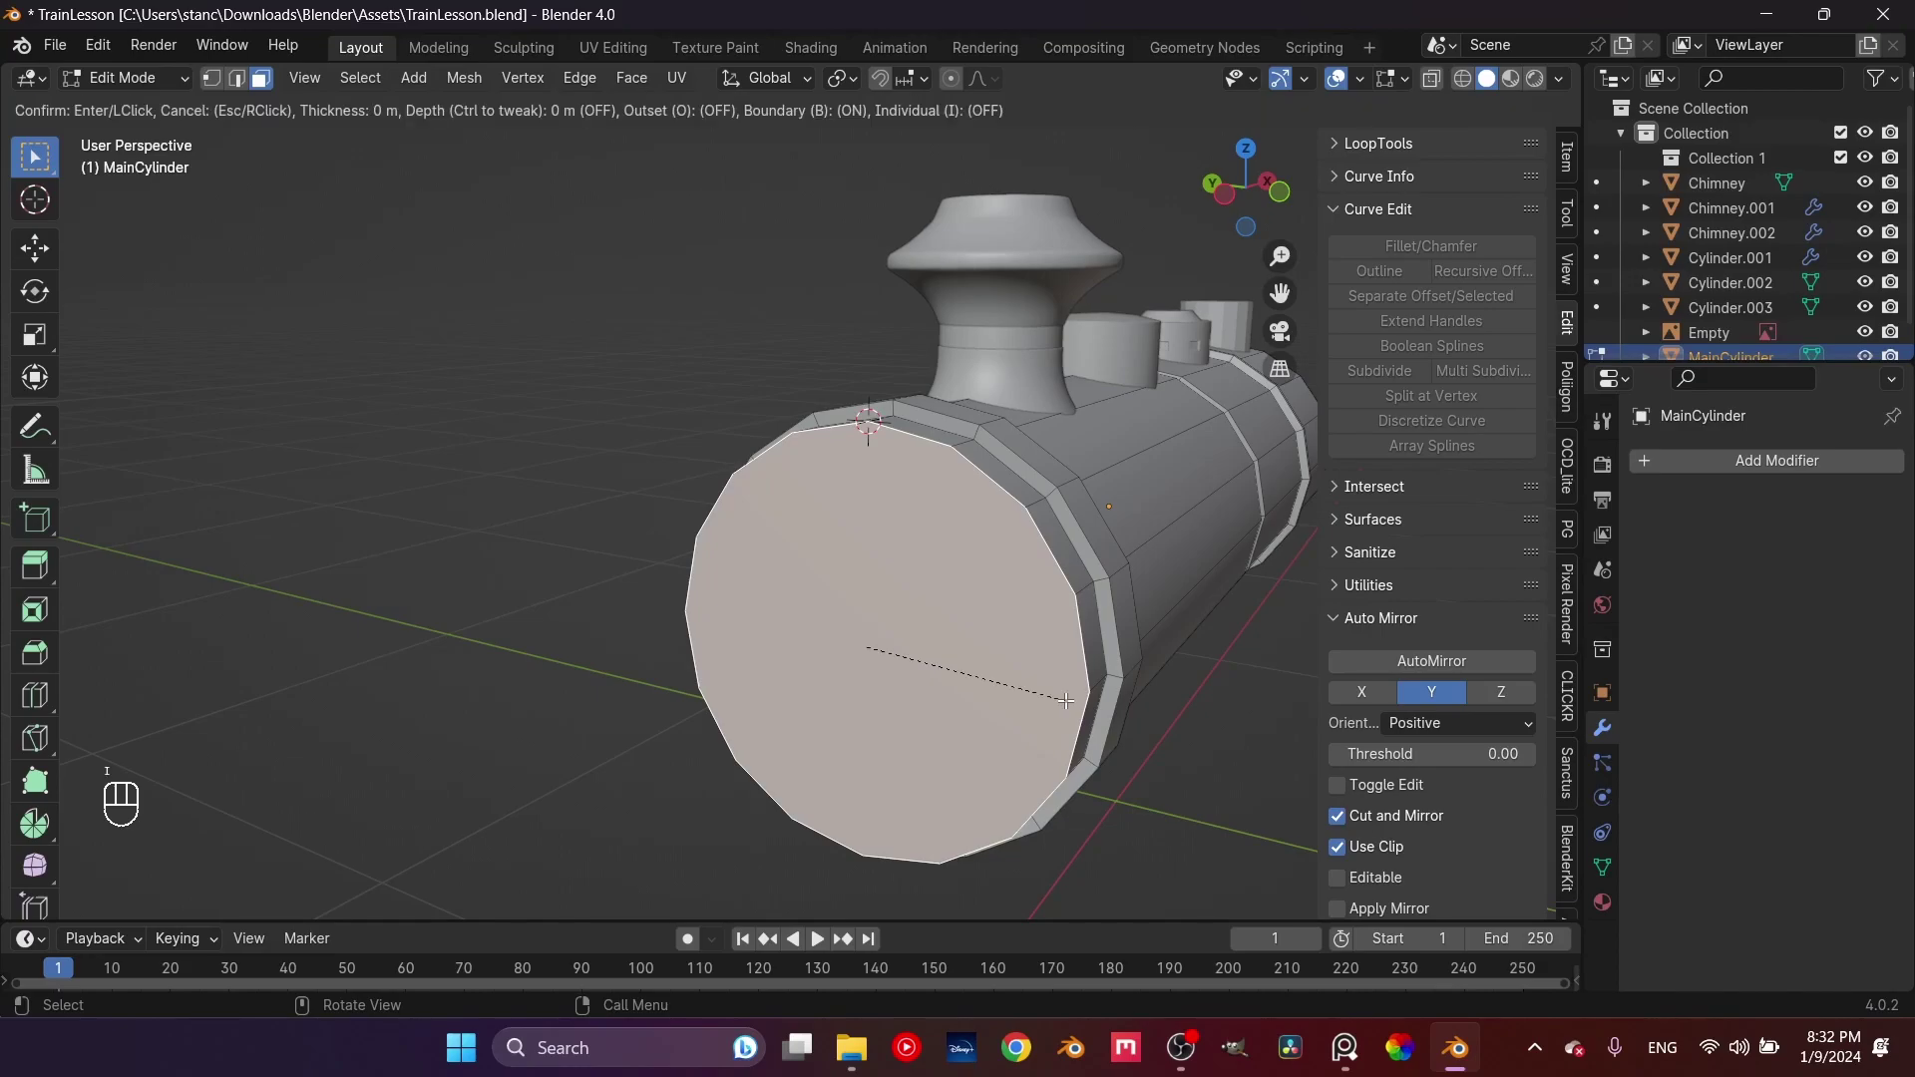
left_click(999, 701)
middle_click_drag(998, 701, 976, 669)
scroll(1055, 705, "up", 5)
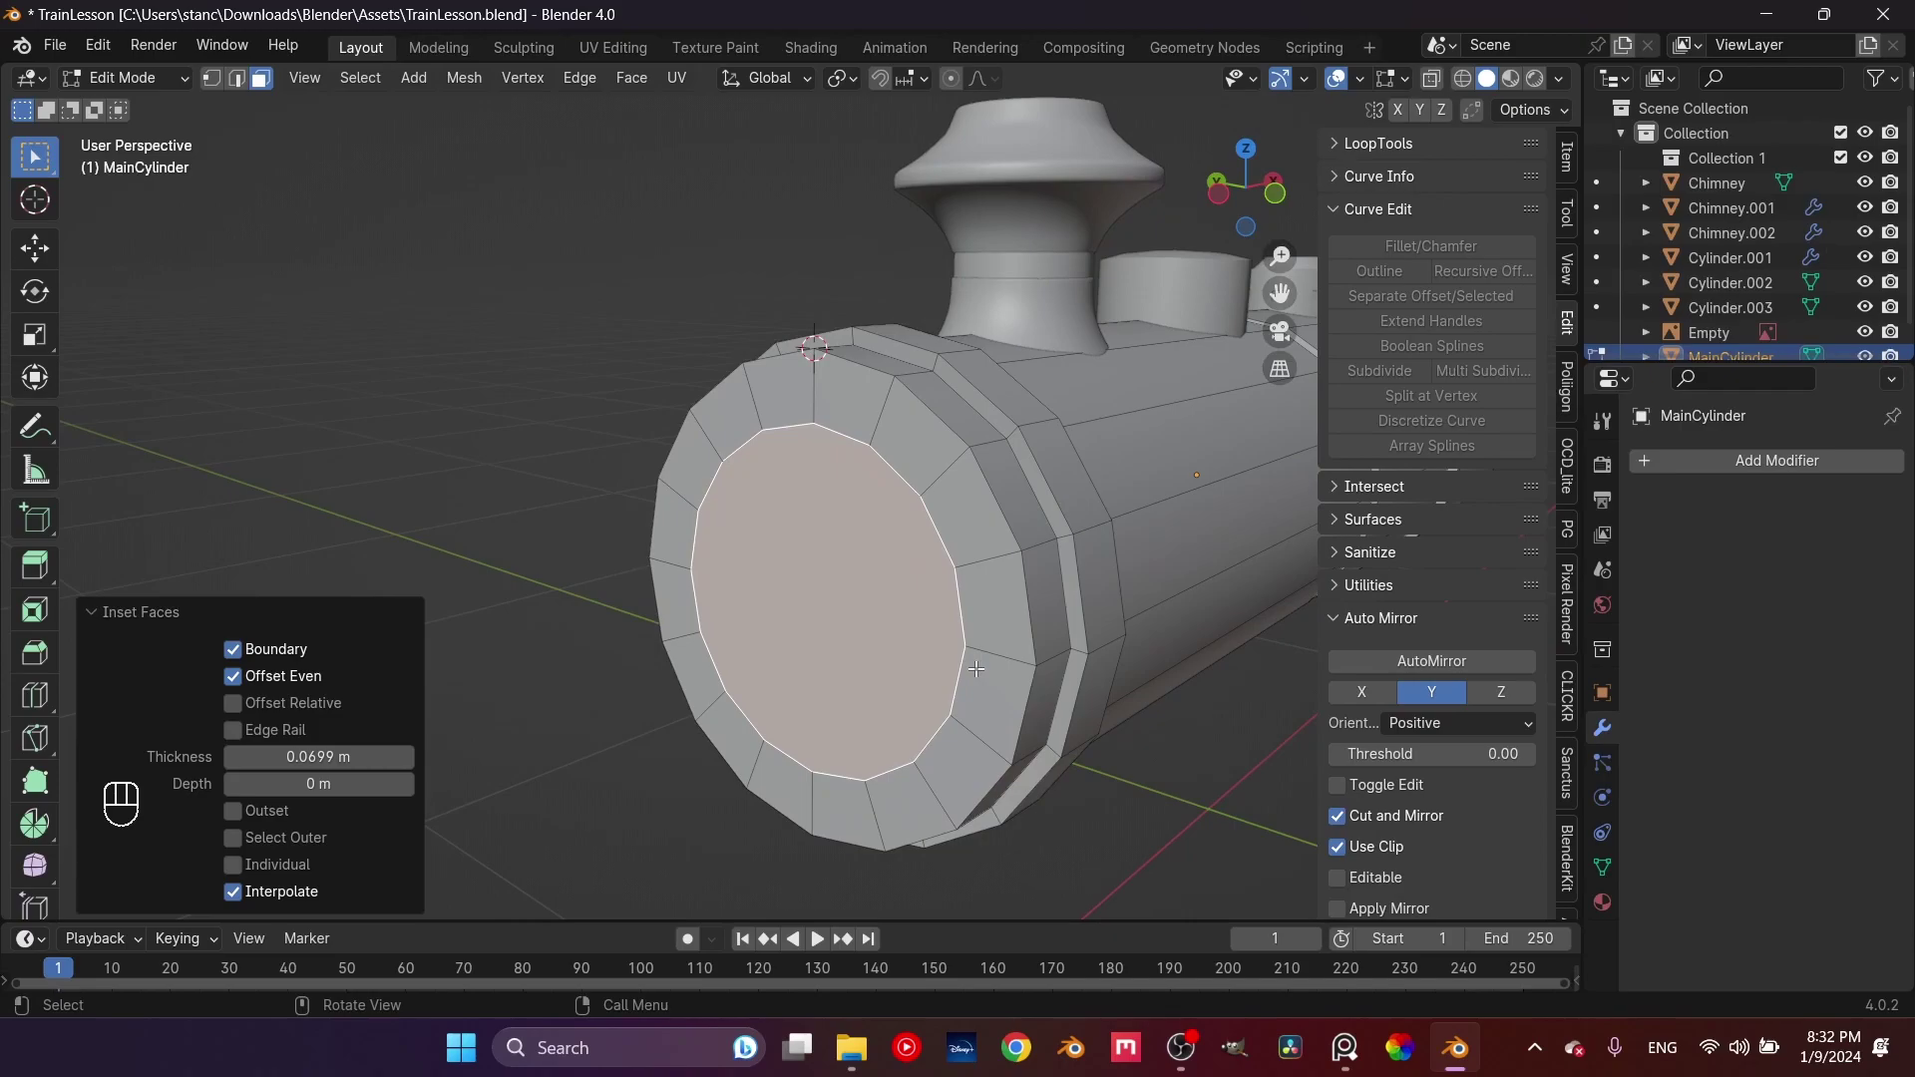
Extrude the inset front face about 0.036 m into the boiler and scale it to about 0.869
key("e")
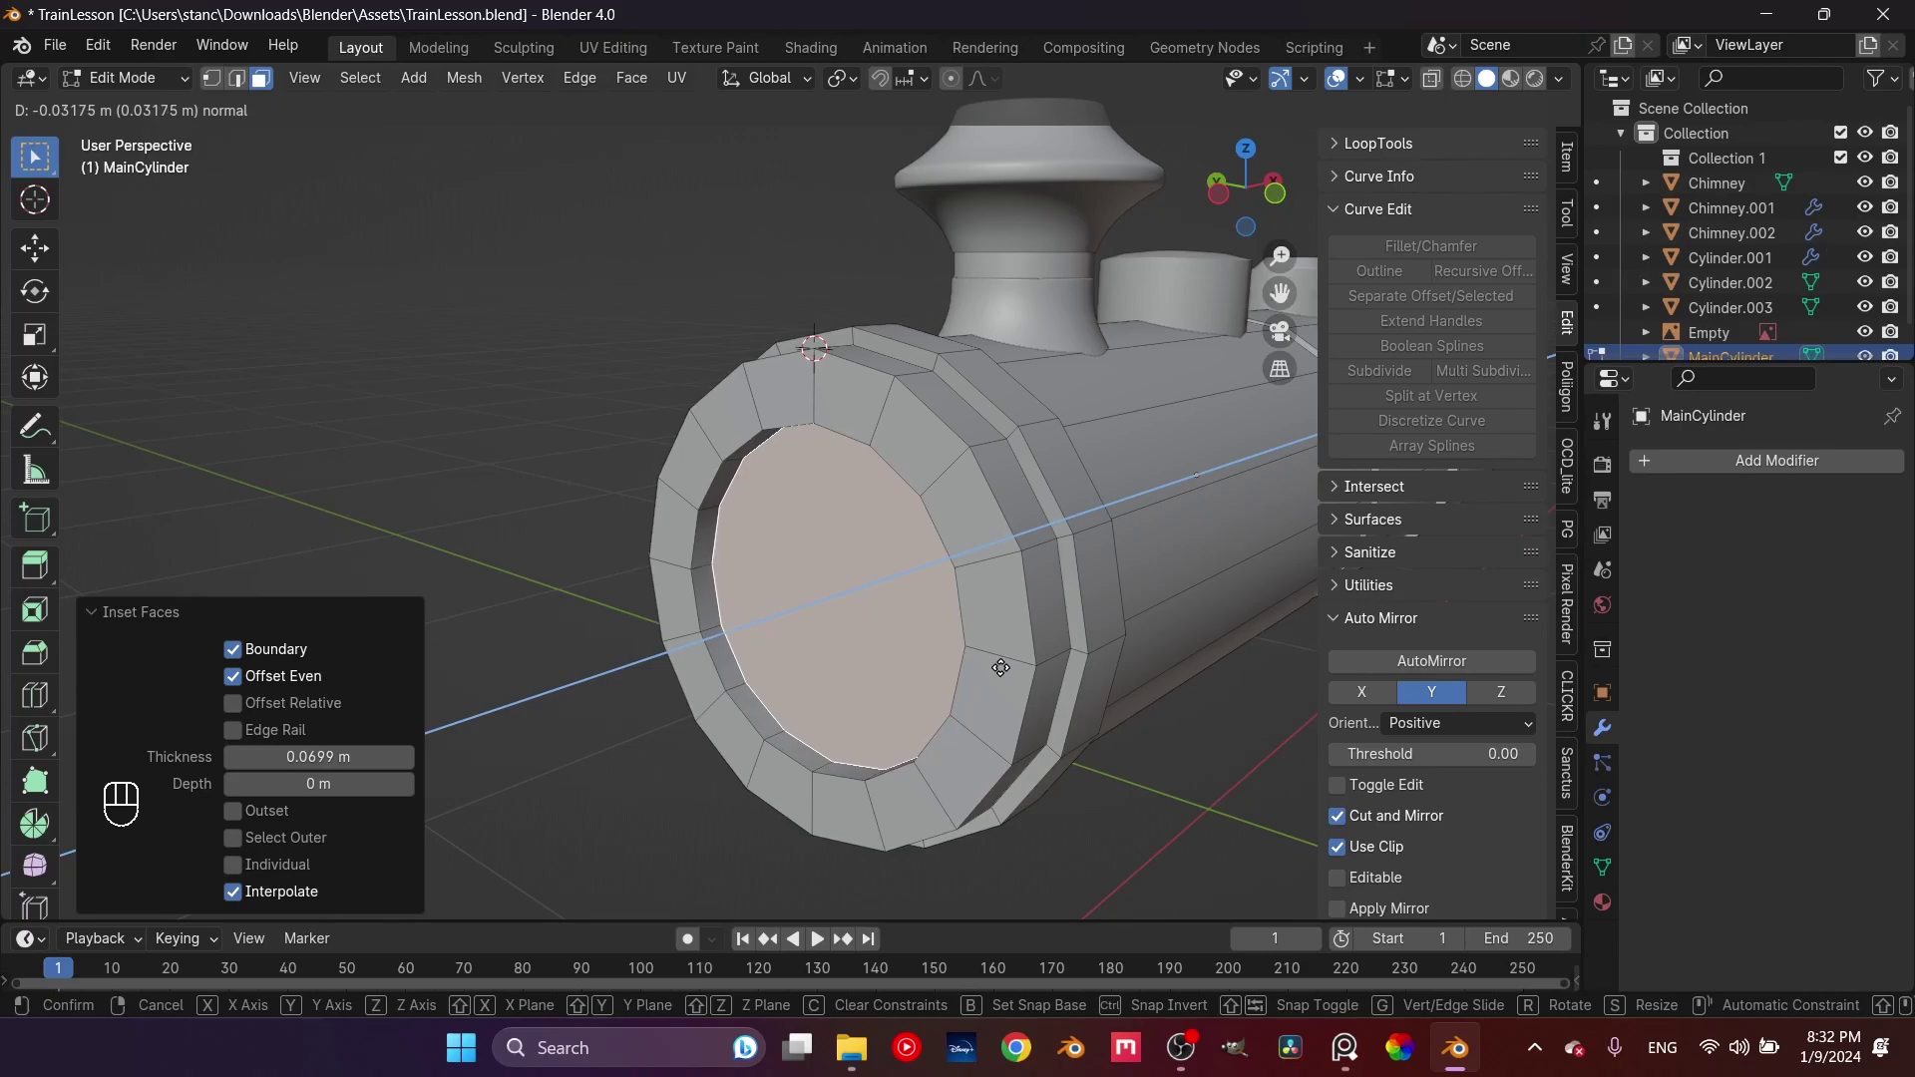
left_click(940, 693)
middle_click_drag(940, 692, 1098, 704)
key("s")
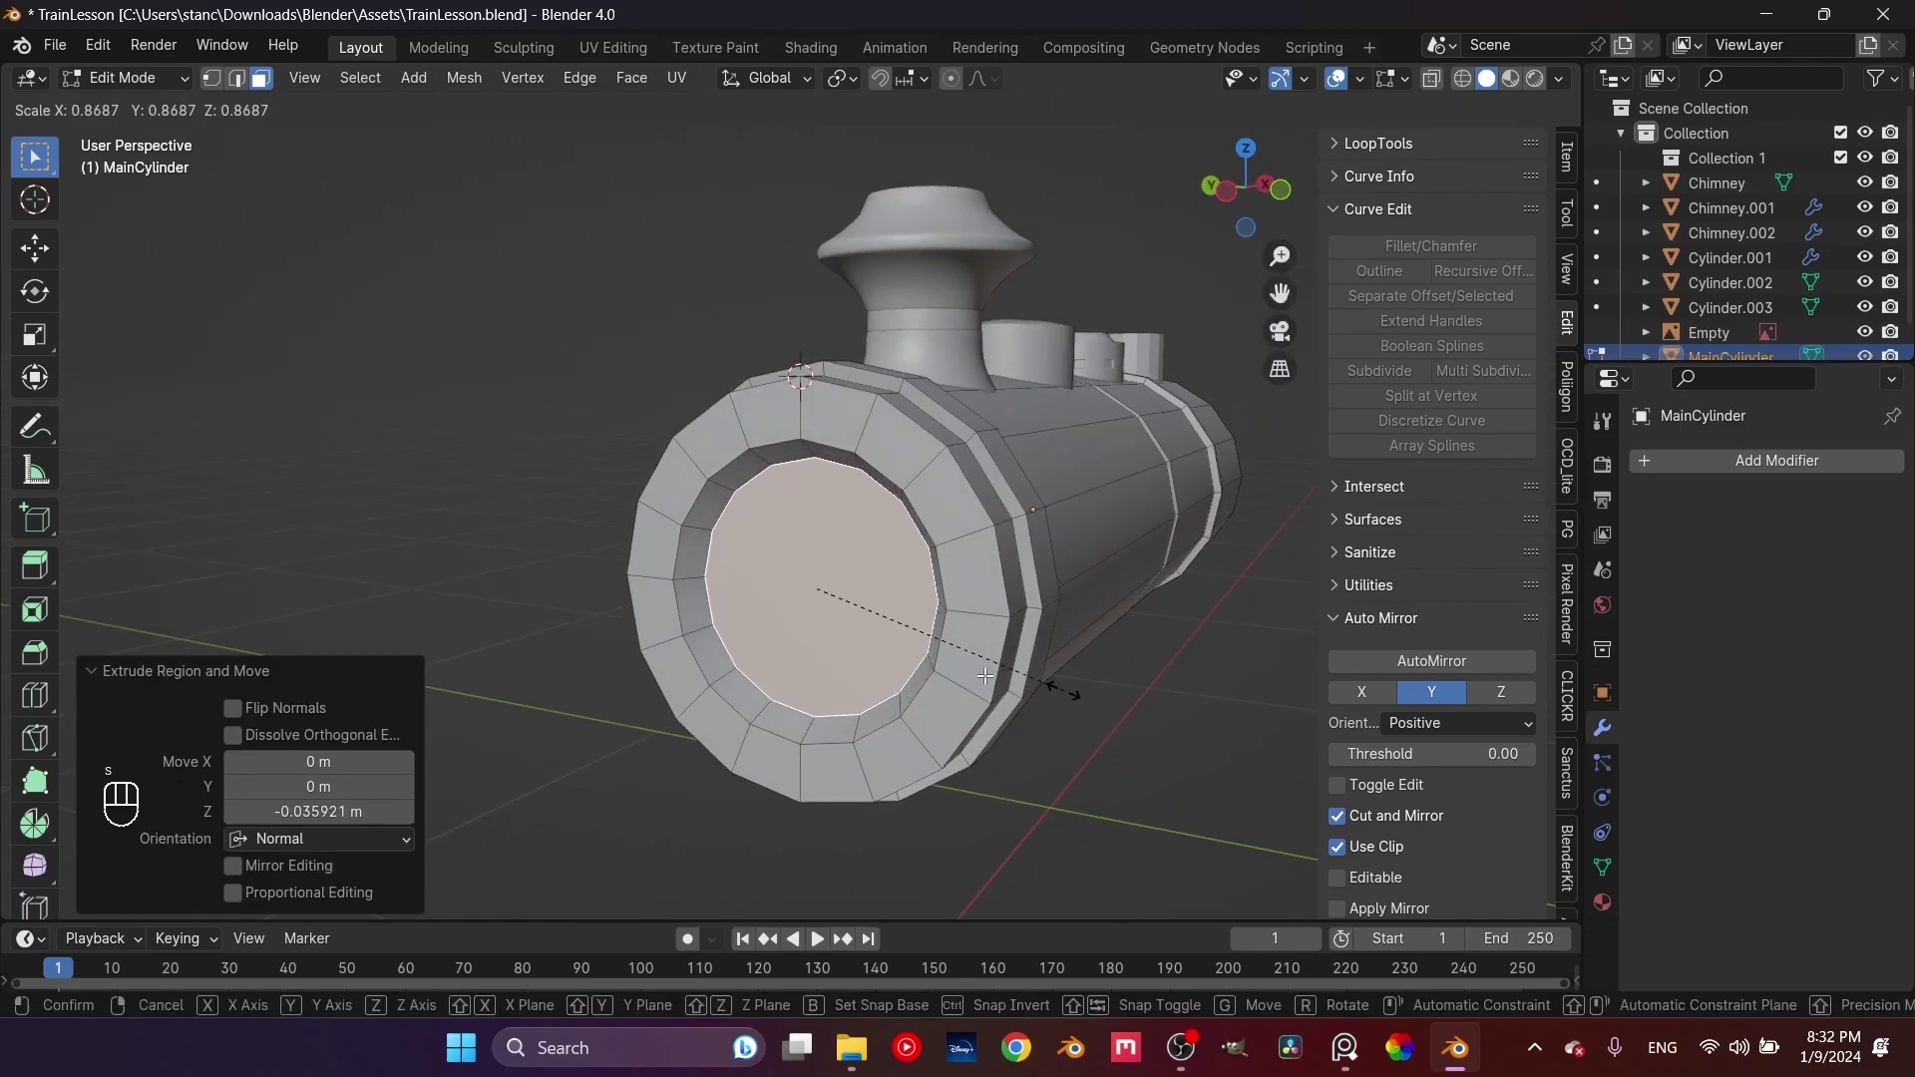
left_click(1061, 689)
middle_click_drag(1060, 688, 934, 595, "shift")
scroll(928, 593, "up", 3)
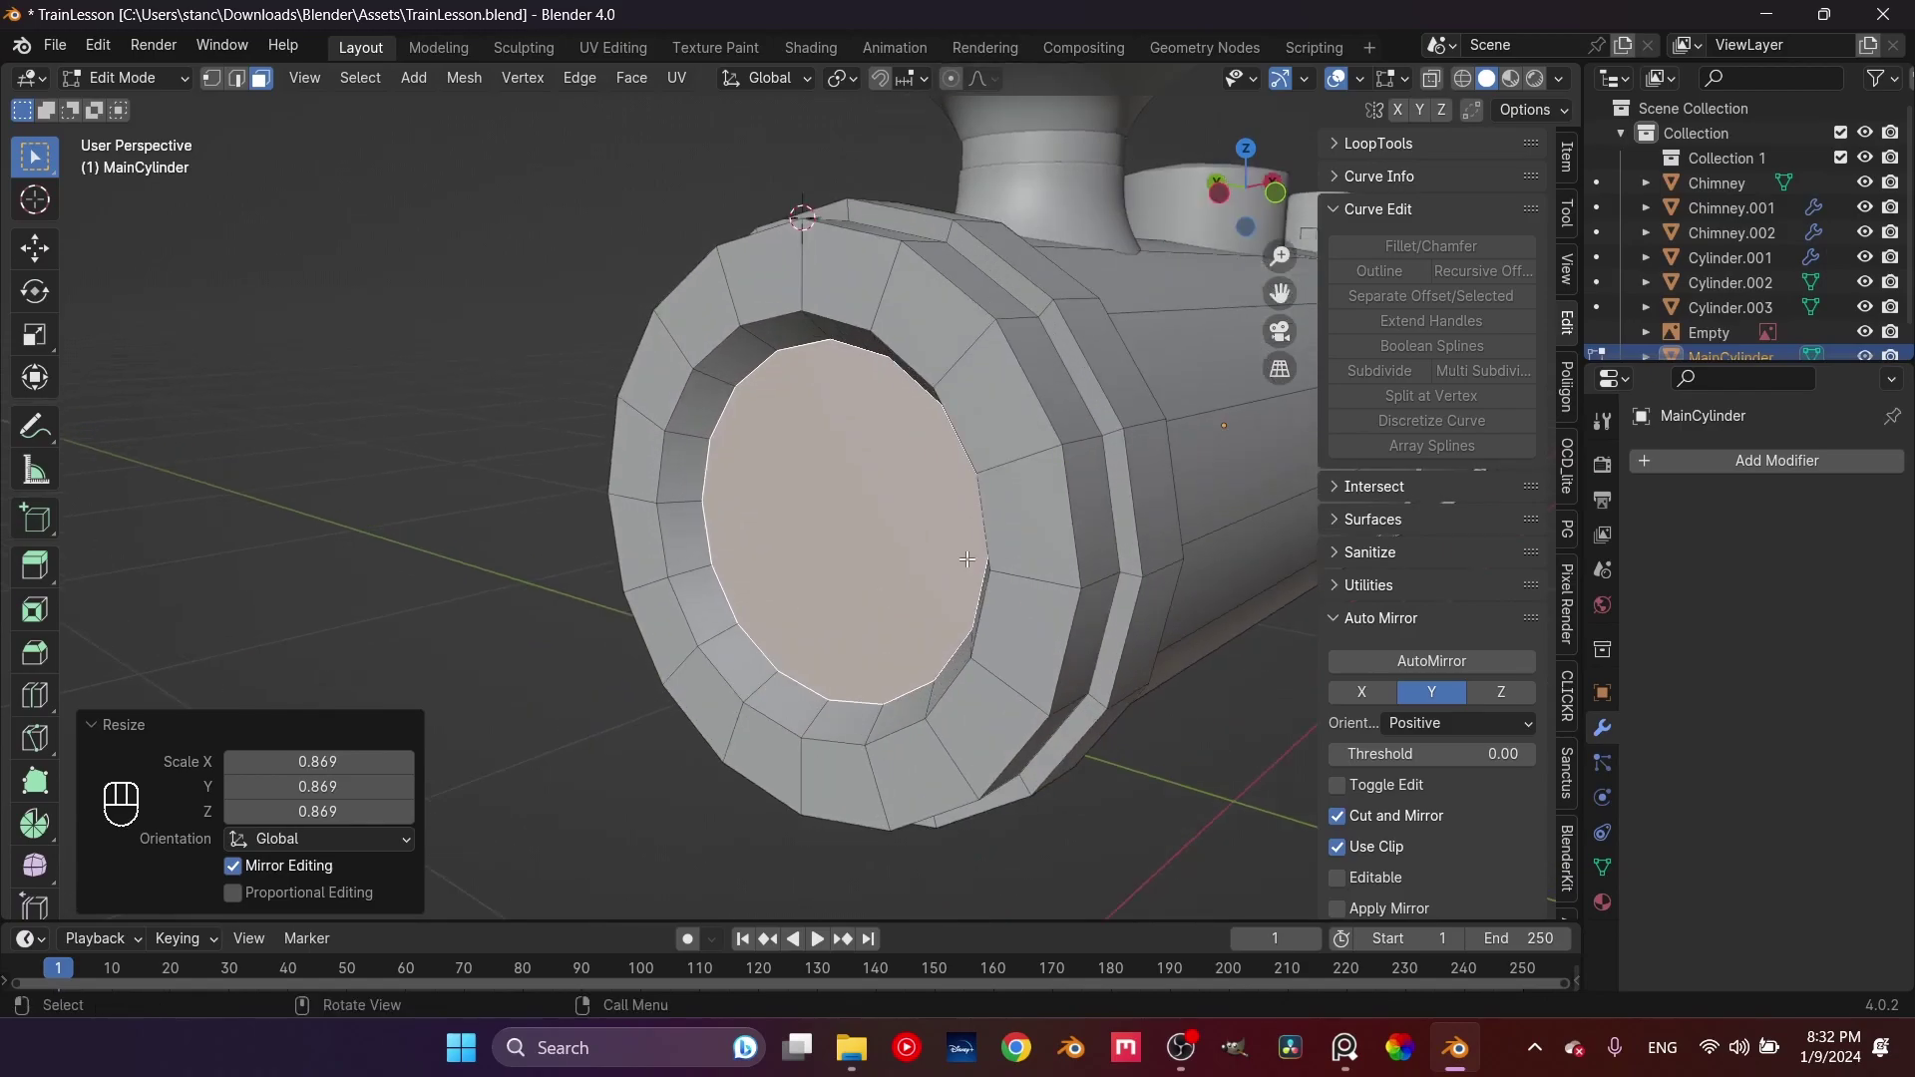
Extrude the recessed front face back outward by about 0.05 m to form a raised disc
key("e")
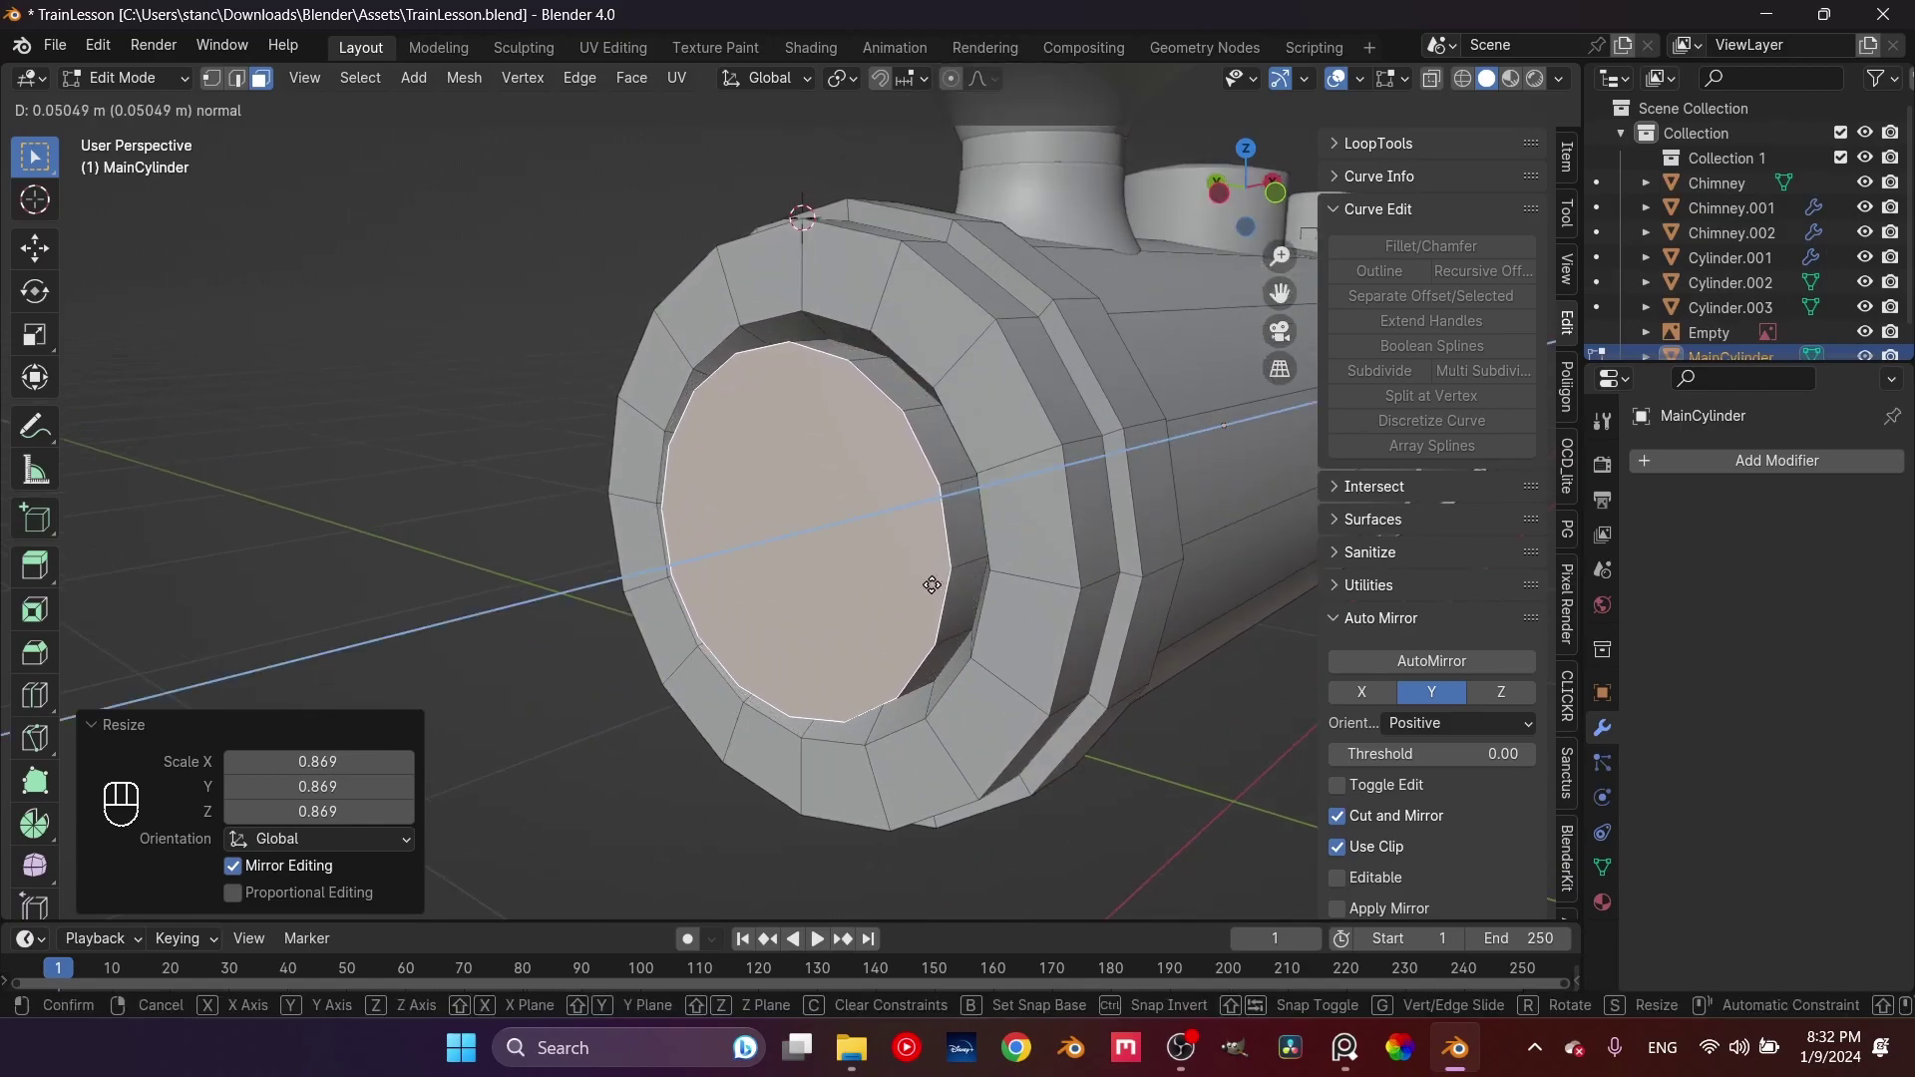
left_click(932, 585)
middle_click_drag(932, 584, 913, 557)
Switch to edge selection and select the edge loop around the raised front disc
key("2")
left_click(929, 449, "alt")
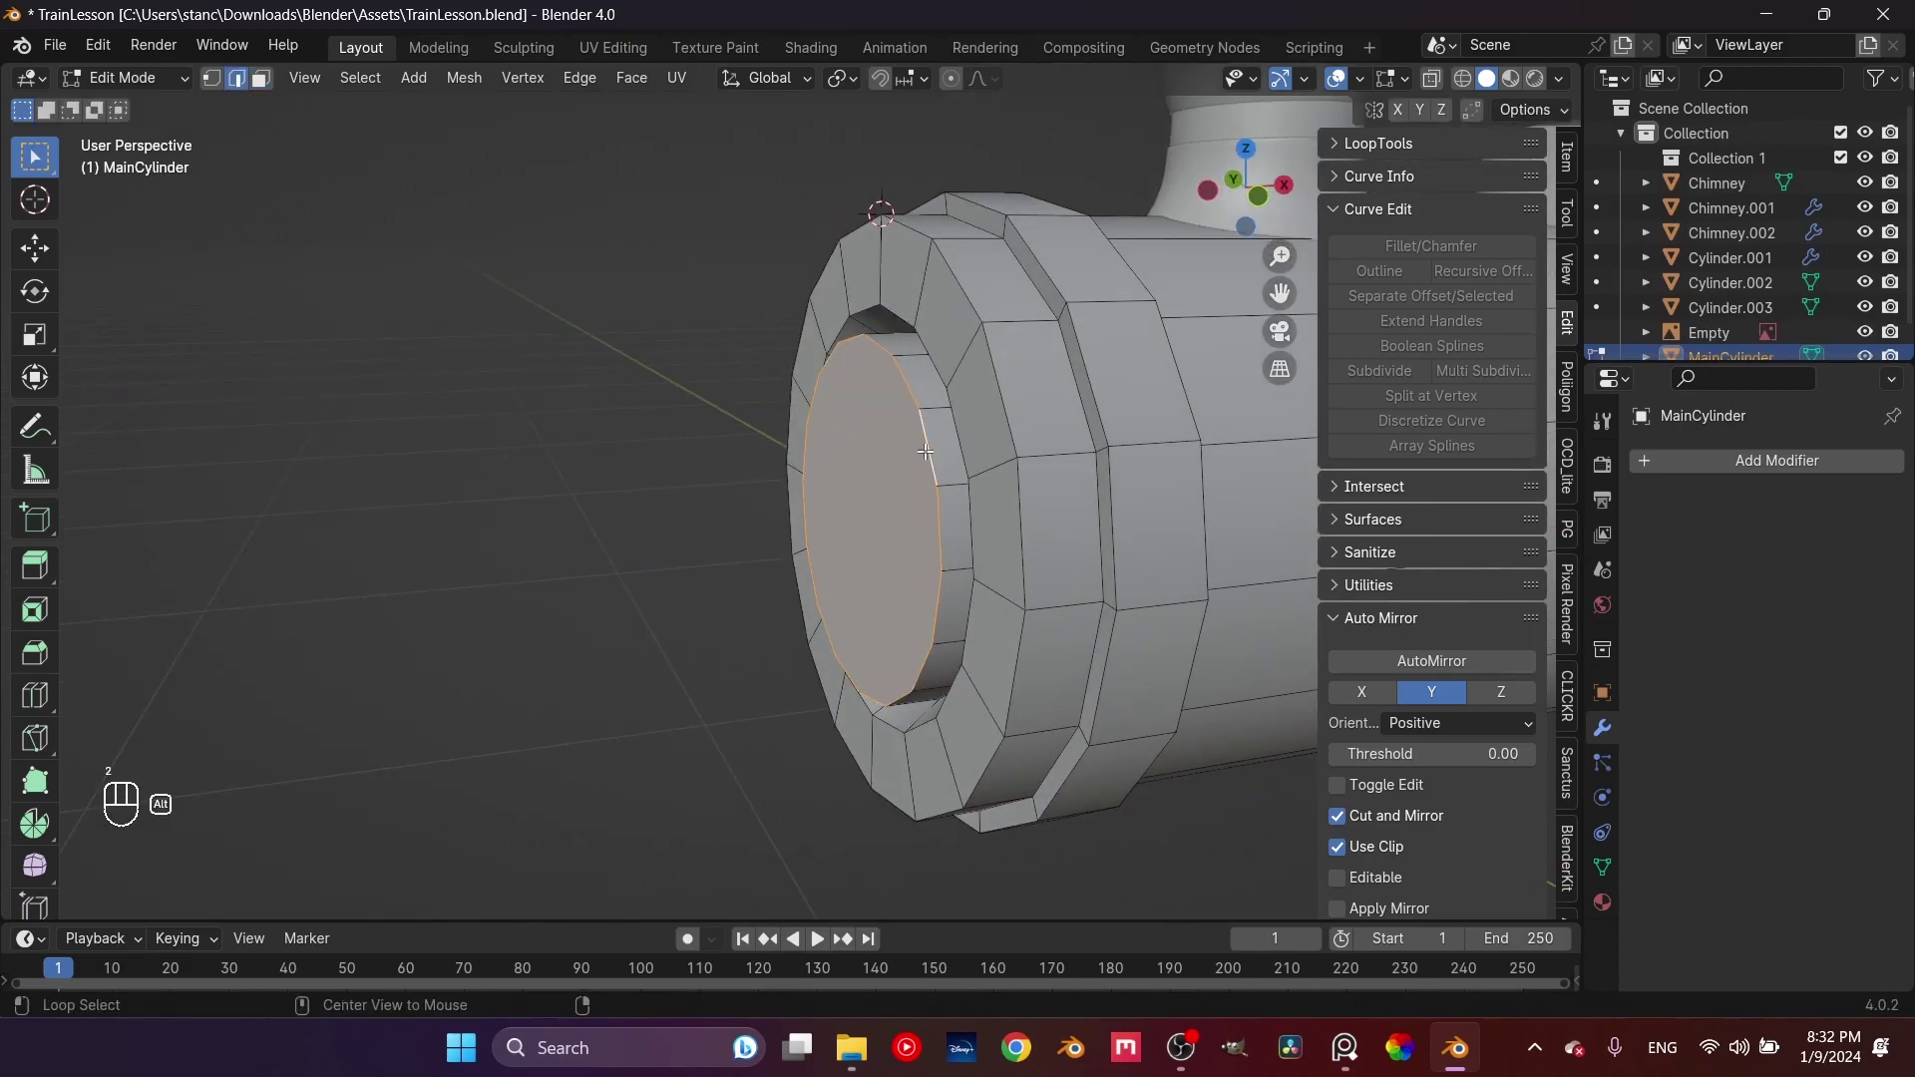
key("alt+shift")
key("shift+alt")
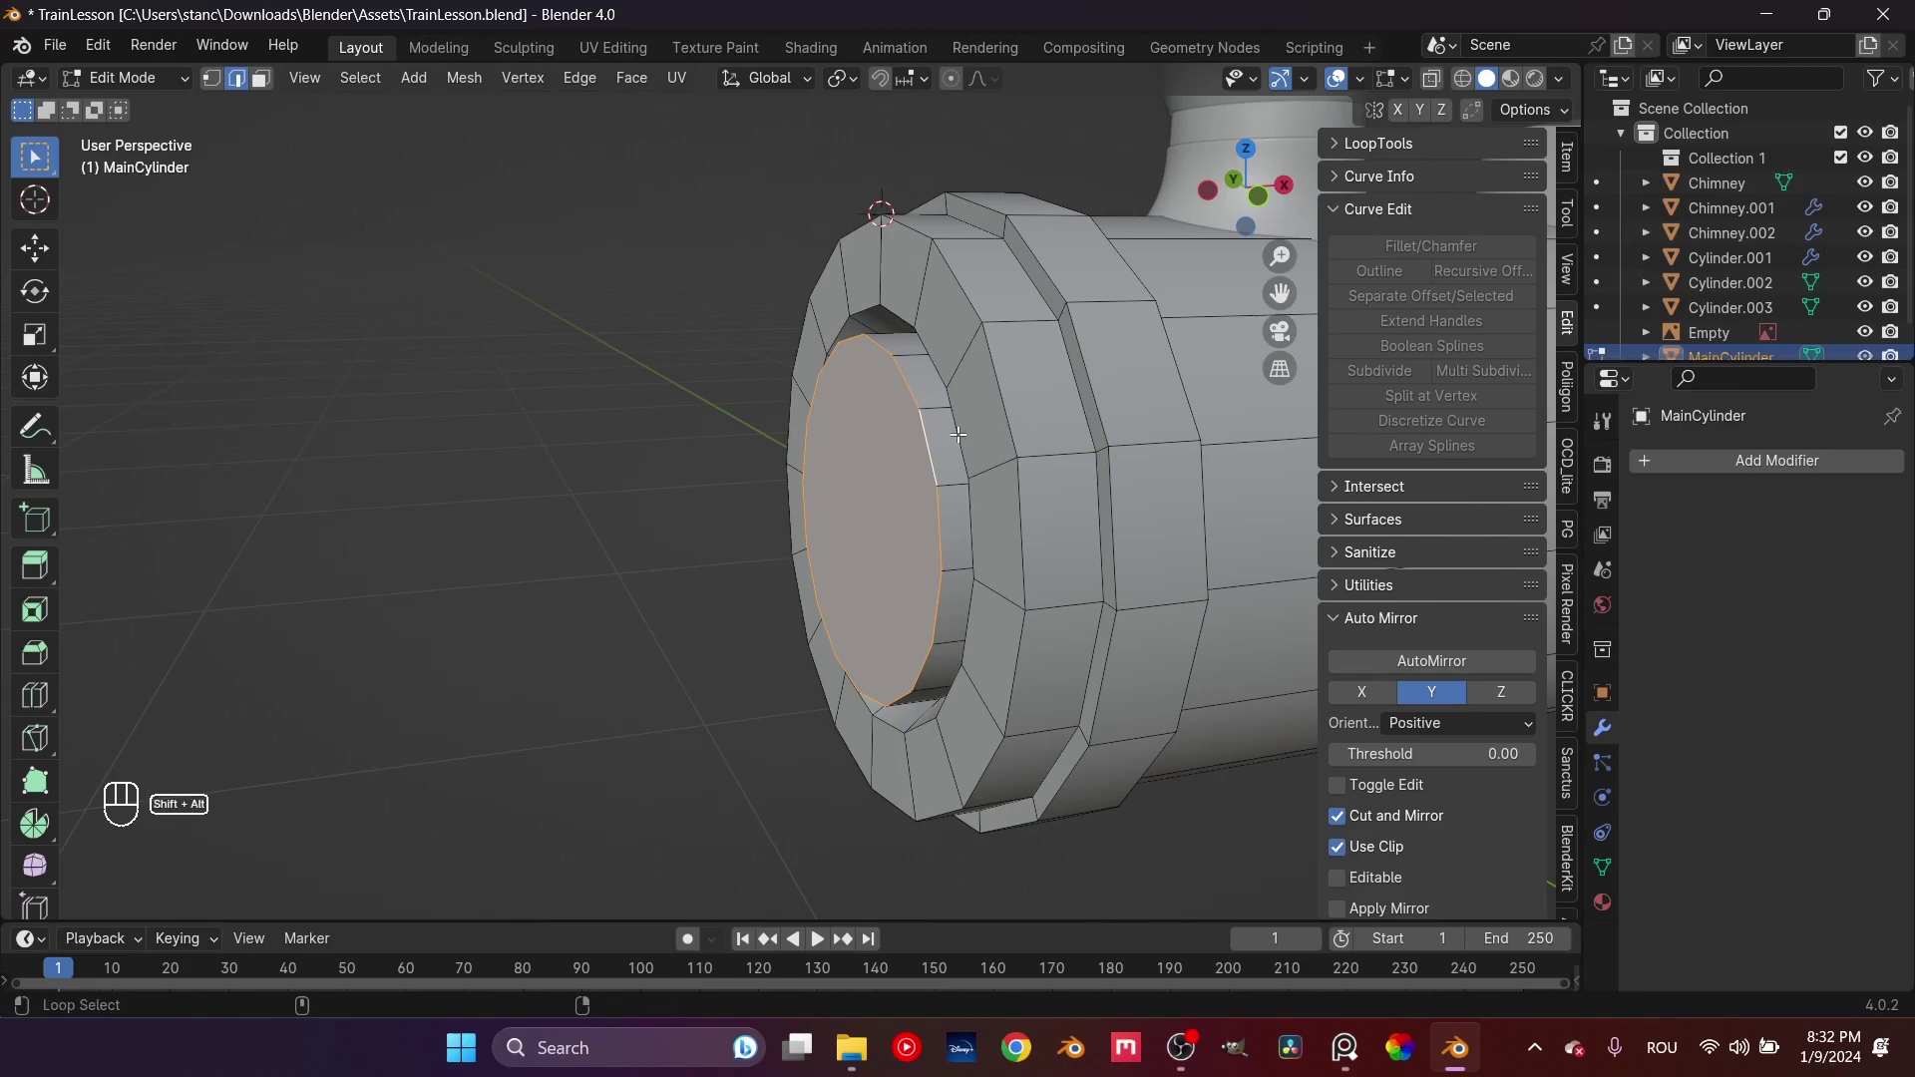
In front view with X-ray on, select the foremost edges of the rim and disc and flatten them along X with a scale of 0
key("KP_1")
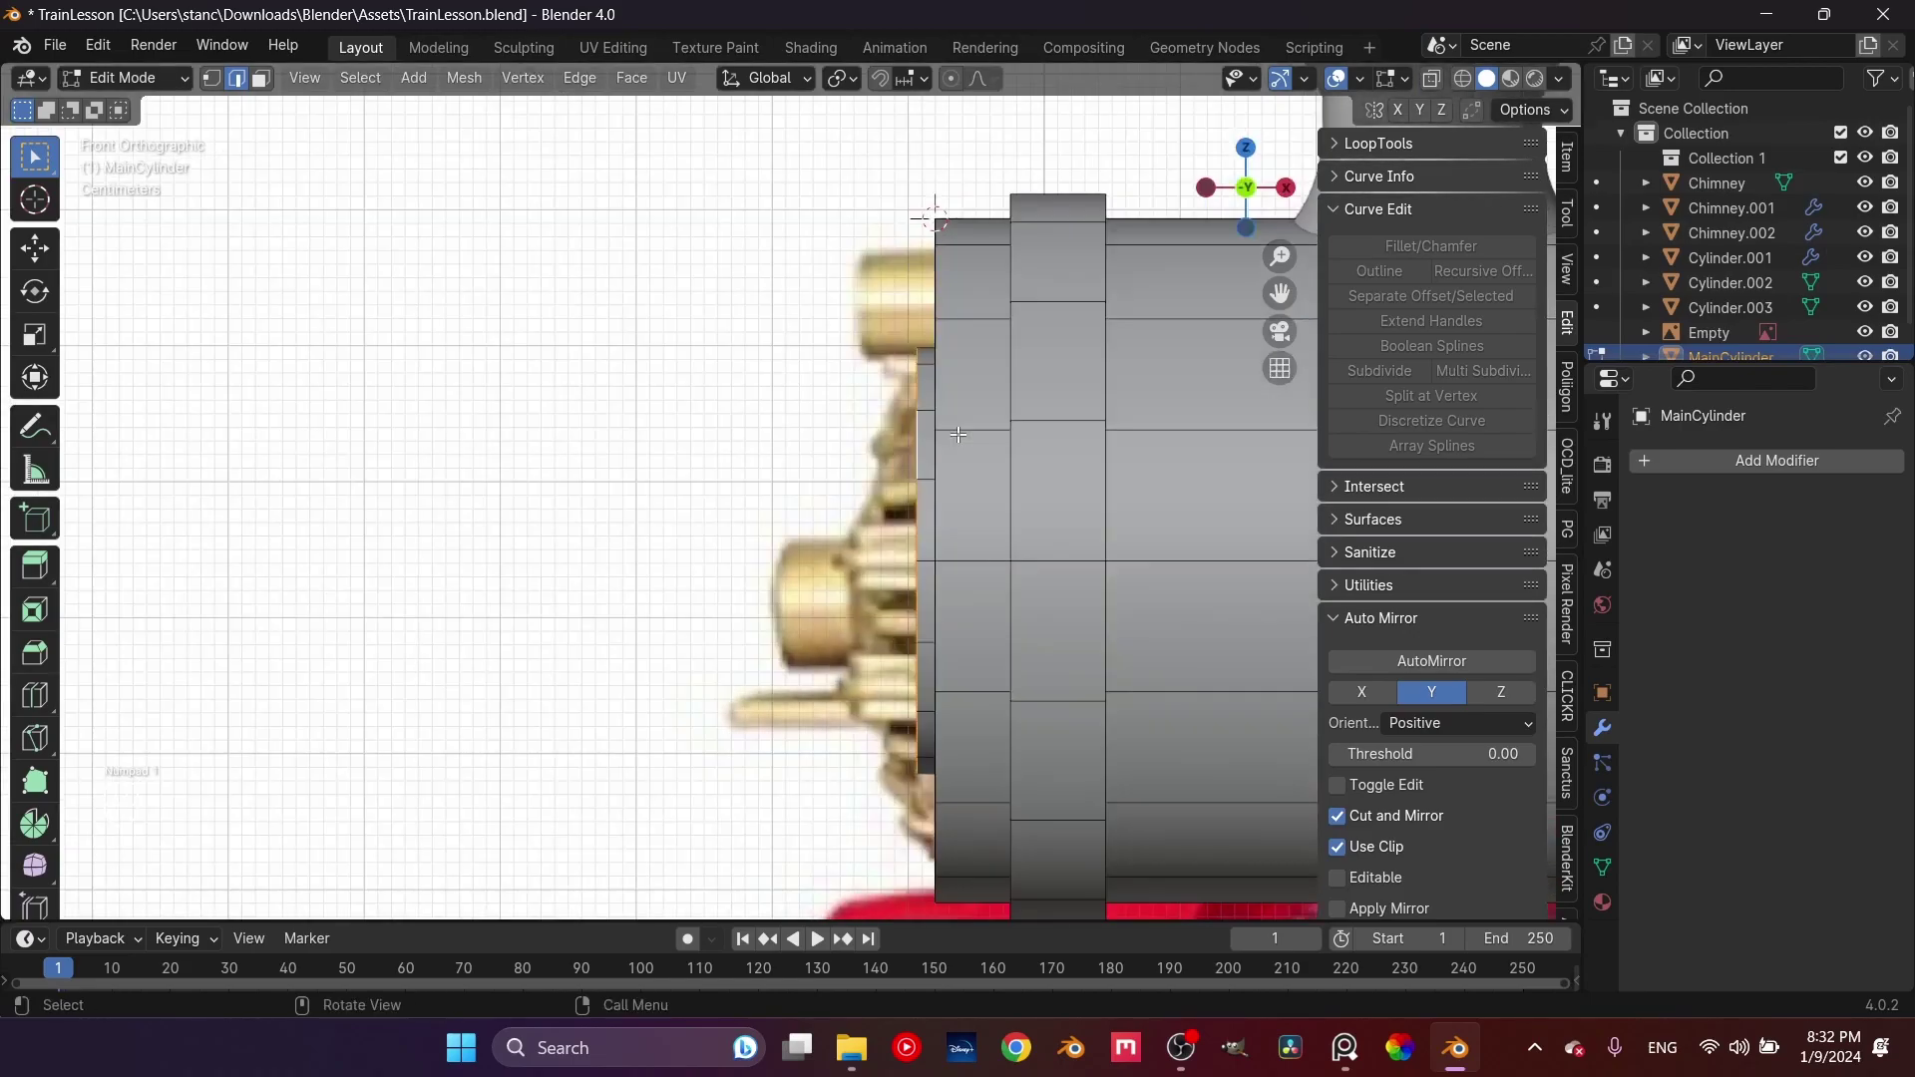
scroll(954, 436, "down", 2)
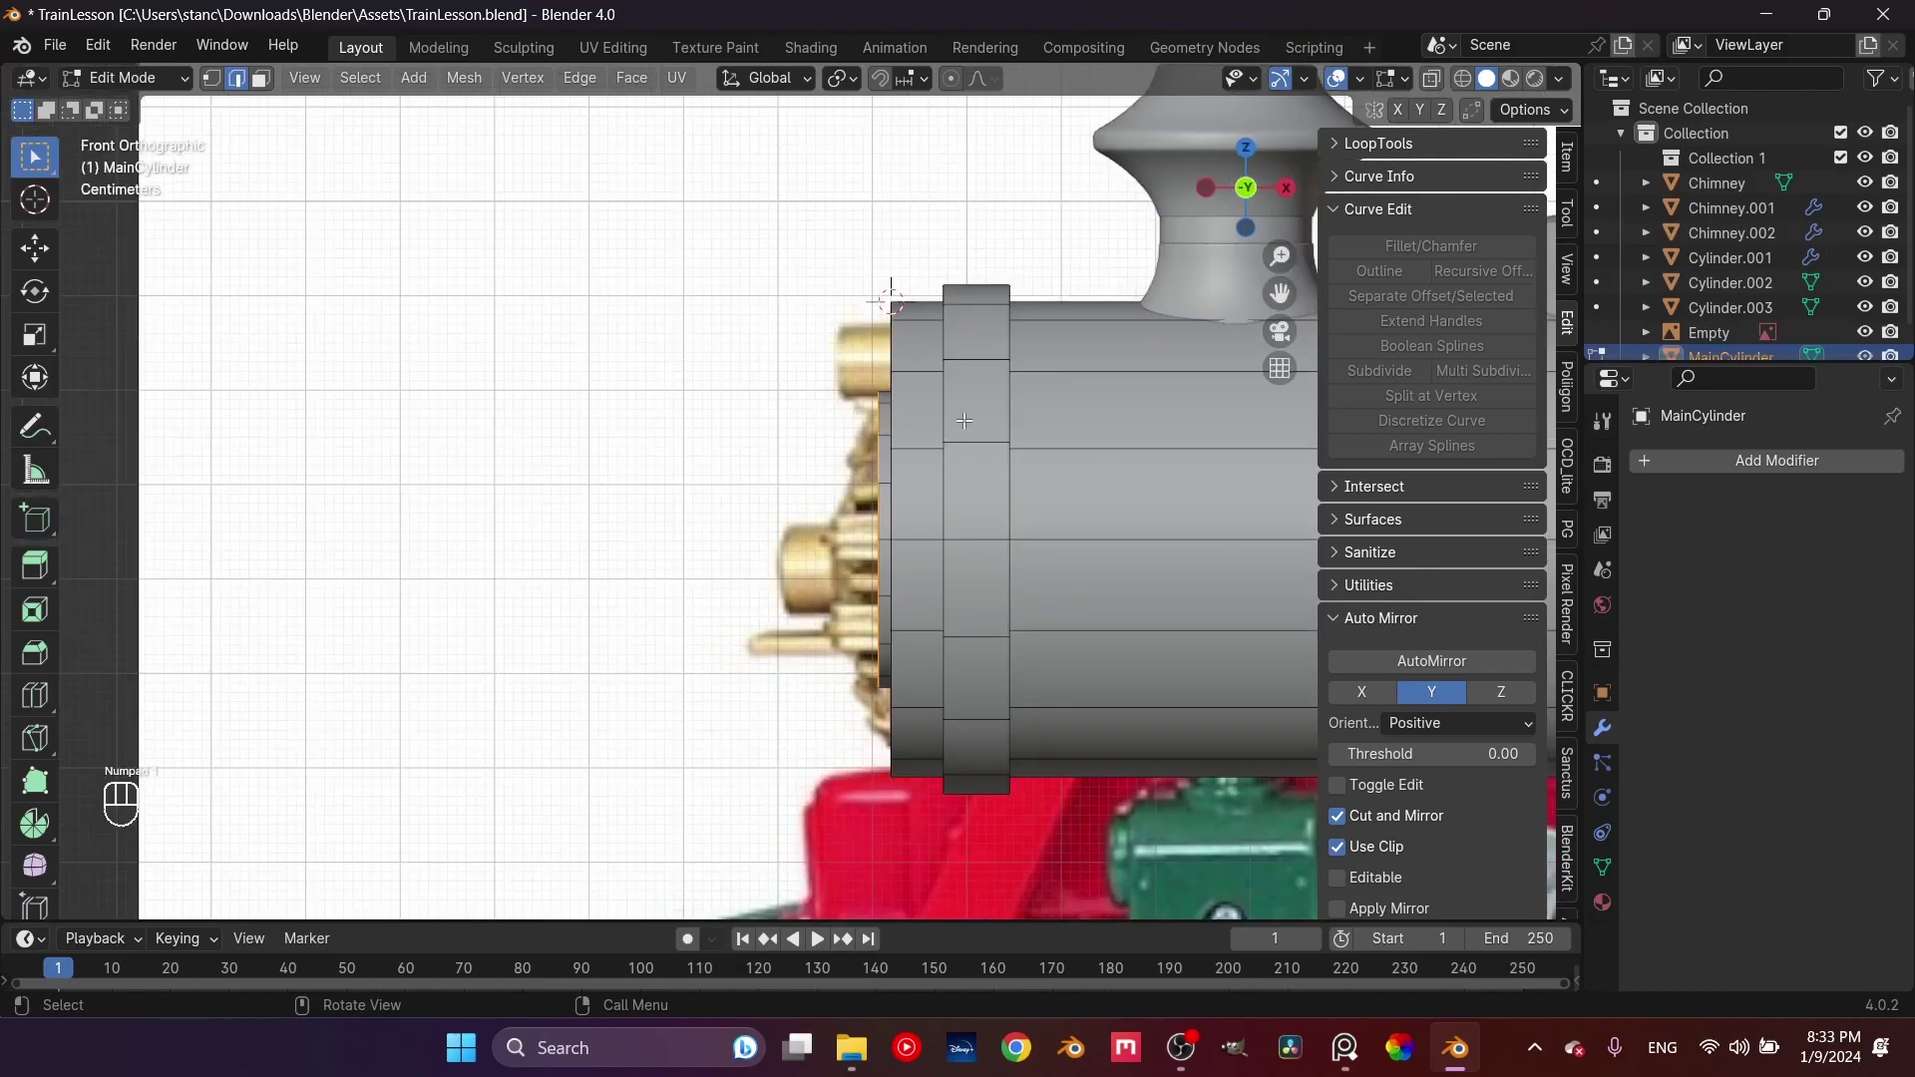
left_click(1433, 84)
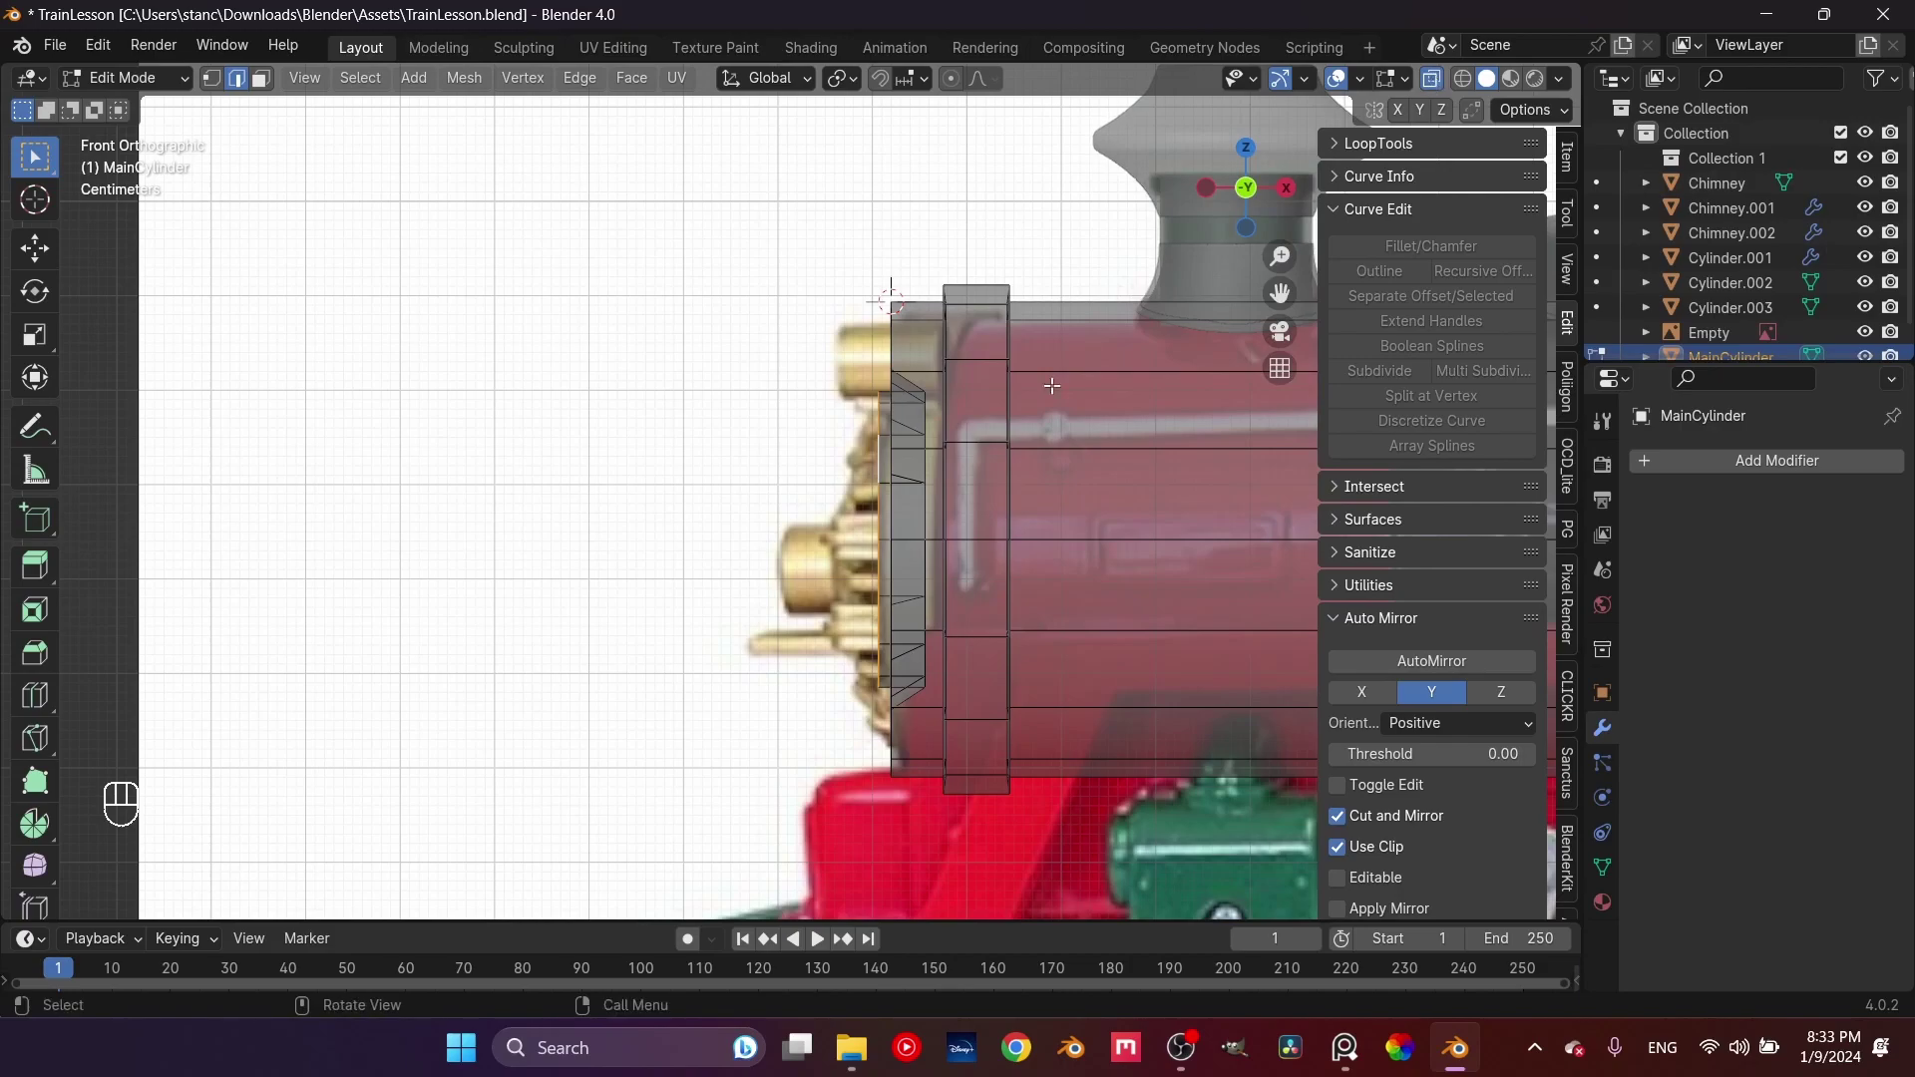
left_click_drag(829, 207, 878, 733)
key("s")
key("x")
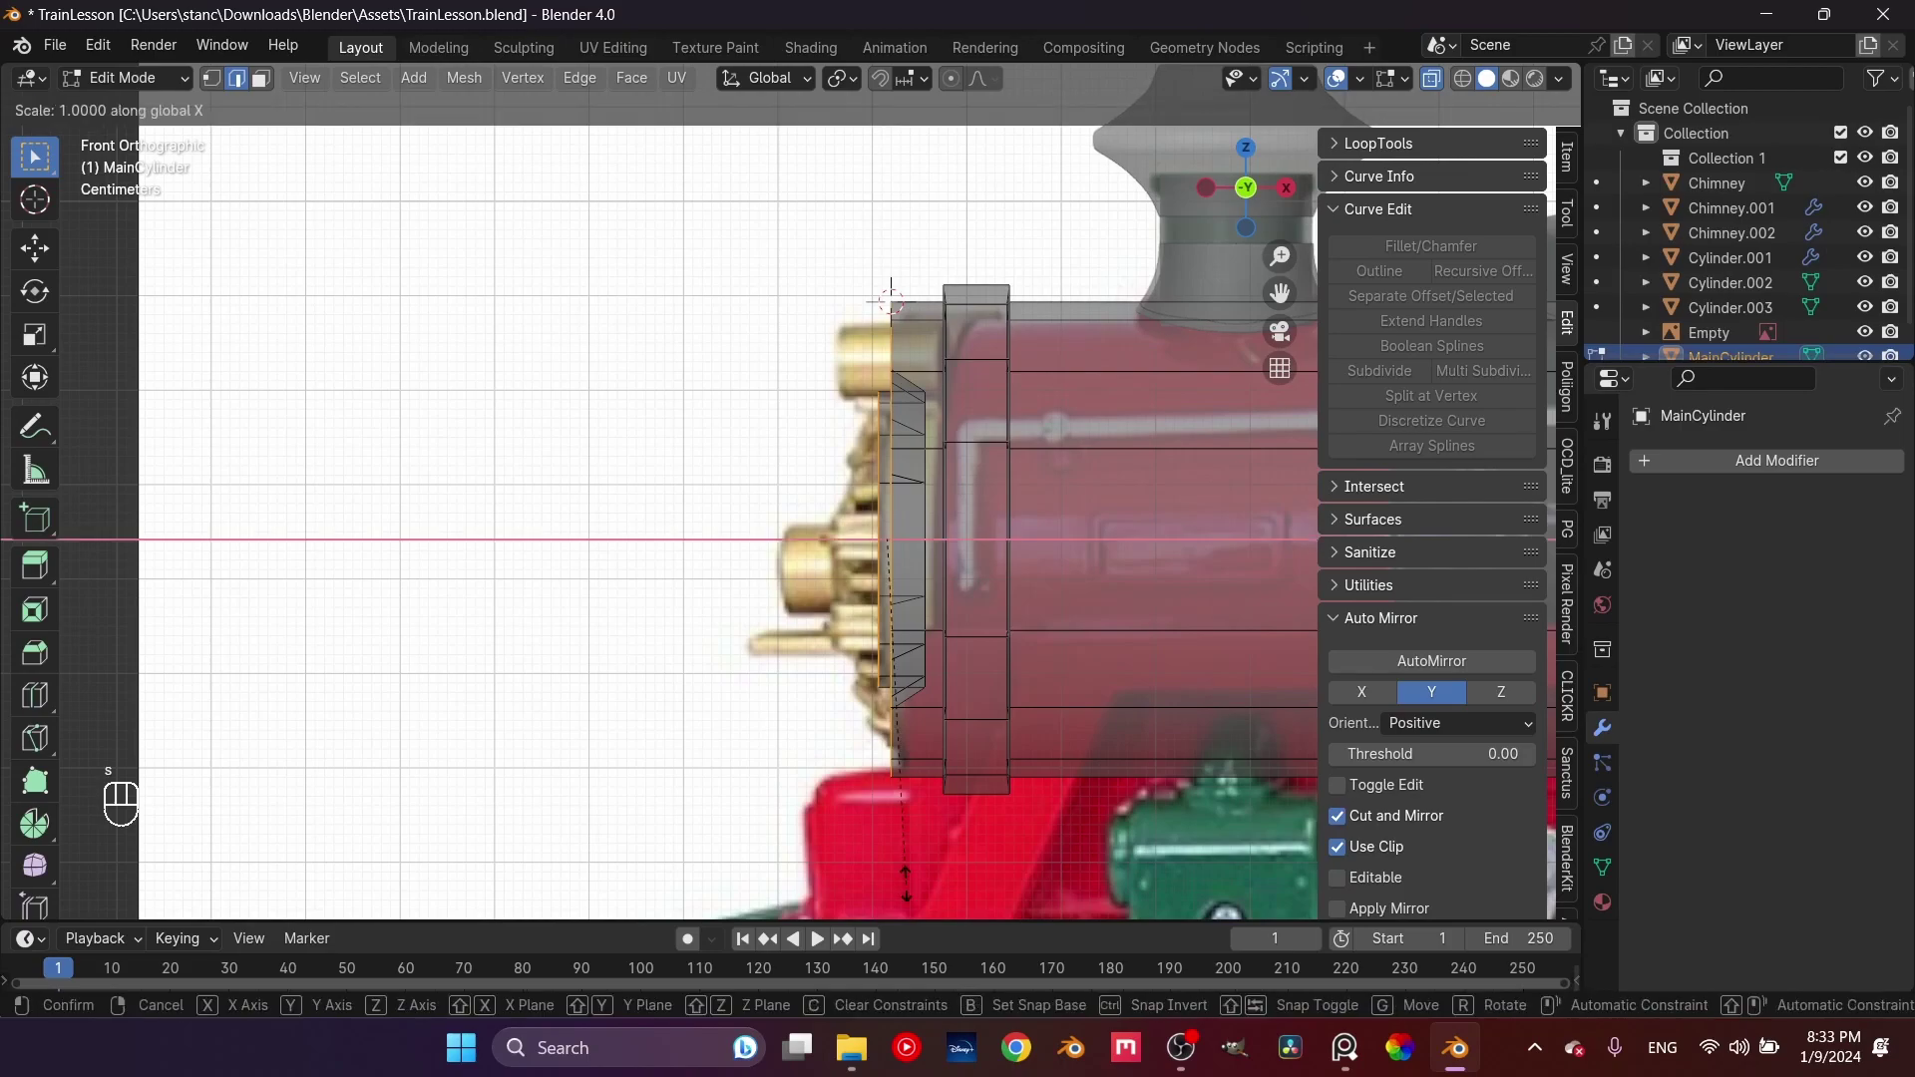
type("0")
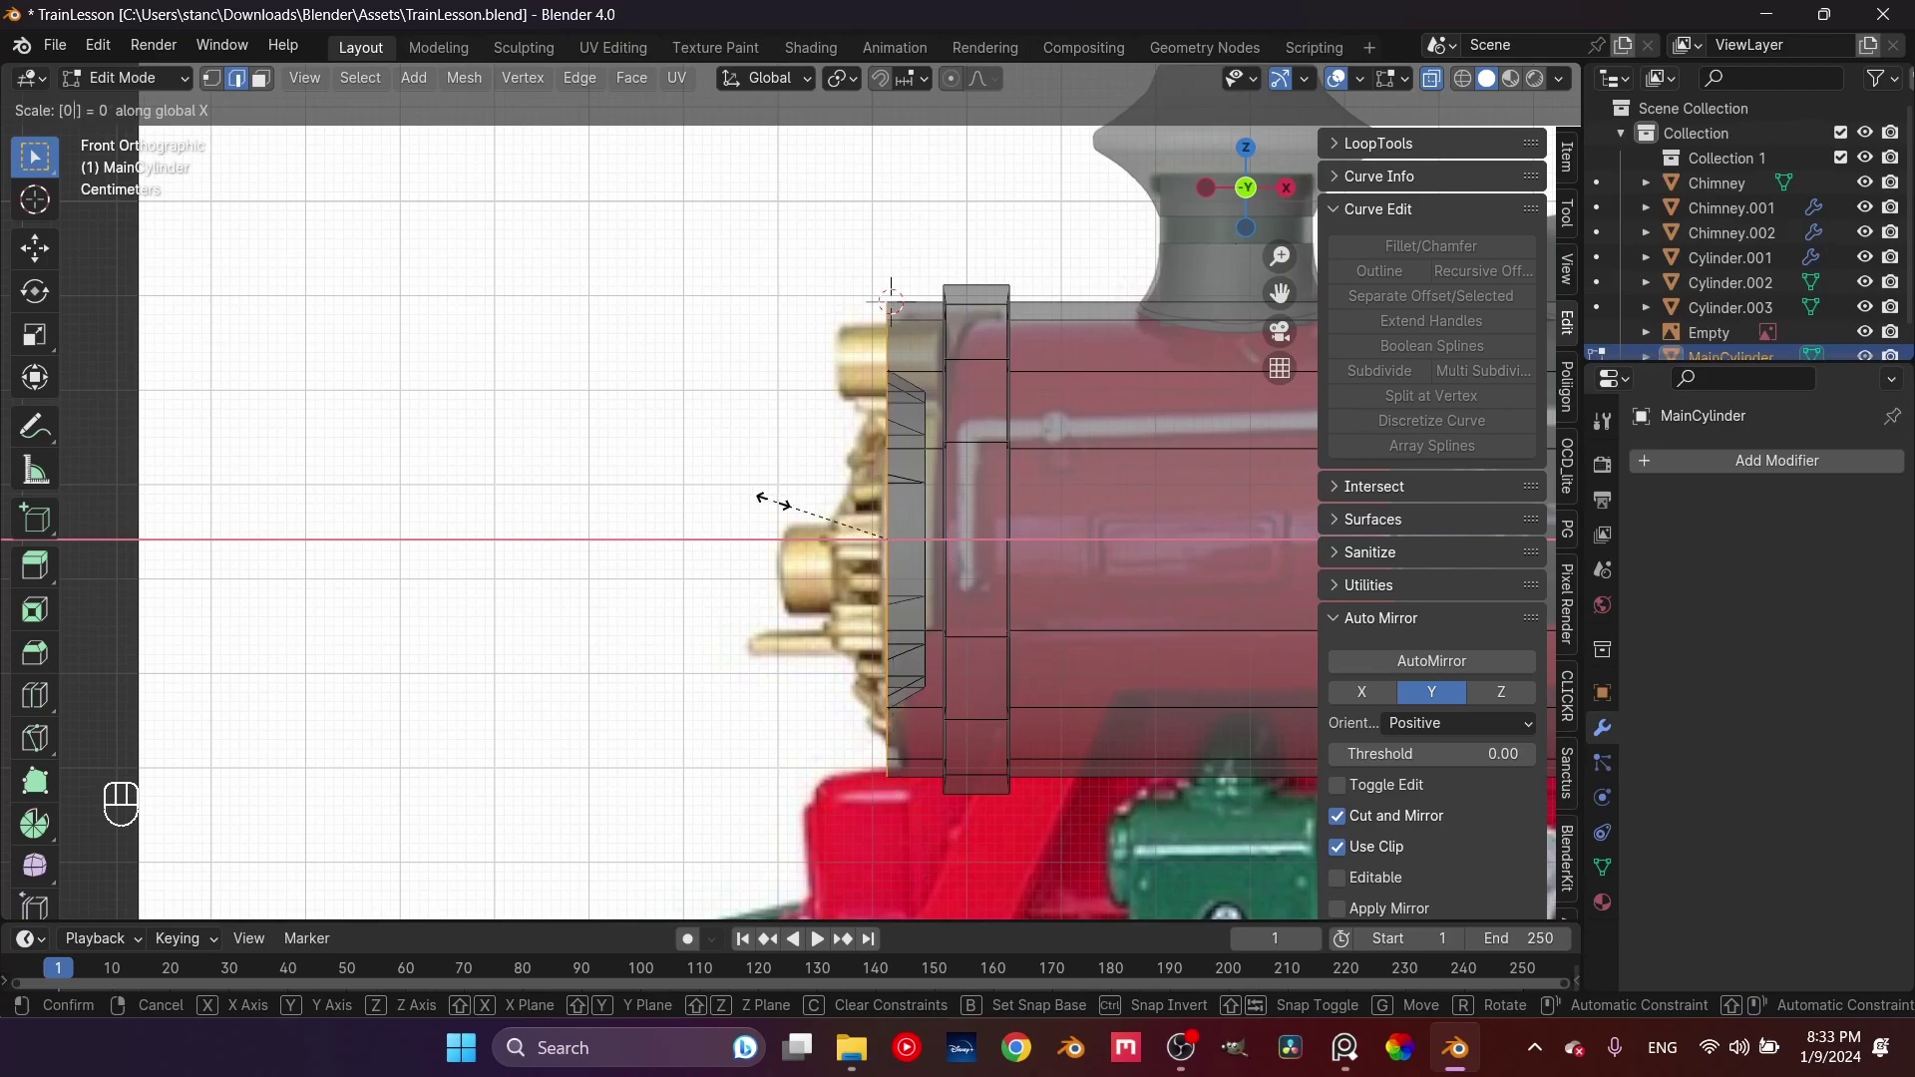
key("Return")
mouse_move(784, 517)
middle_mouse_down()
mouse_move(772, 530)
mouse_move(826, 520)
mouse_move(764, 531)
middle_mouse_up()
key("KP_1")
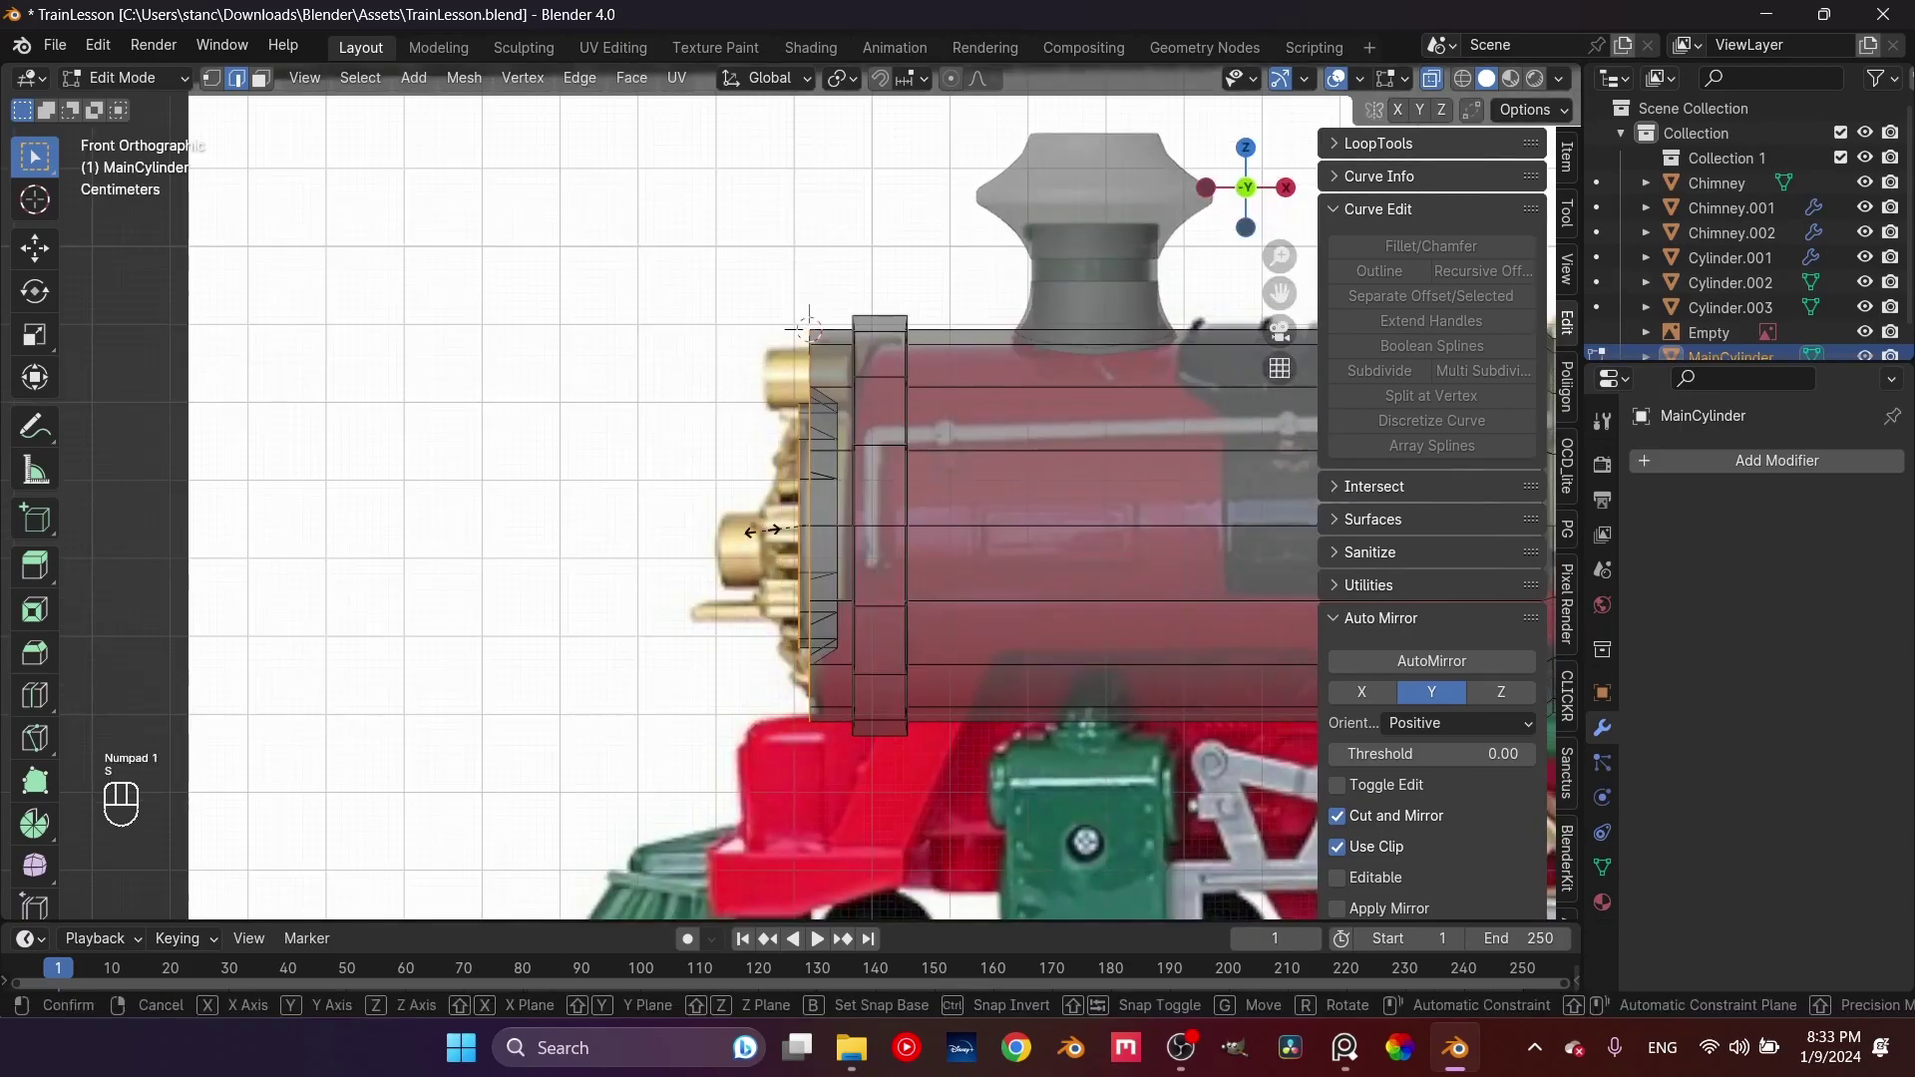
type("sx")
type("0")
key("Return")
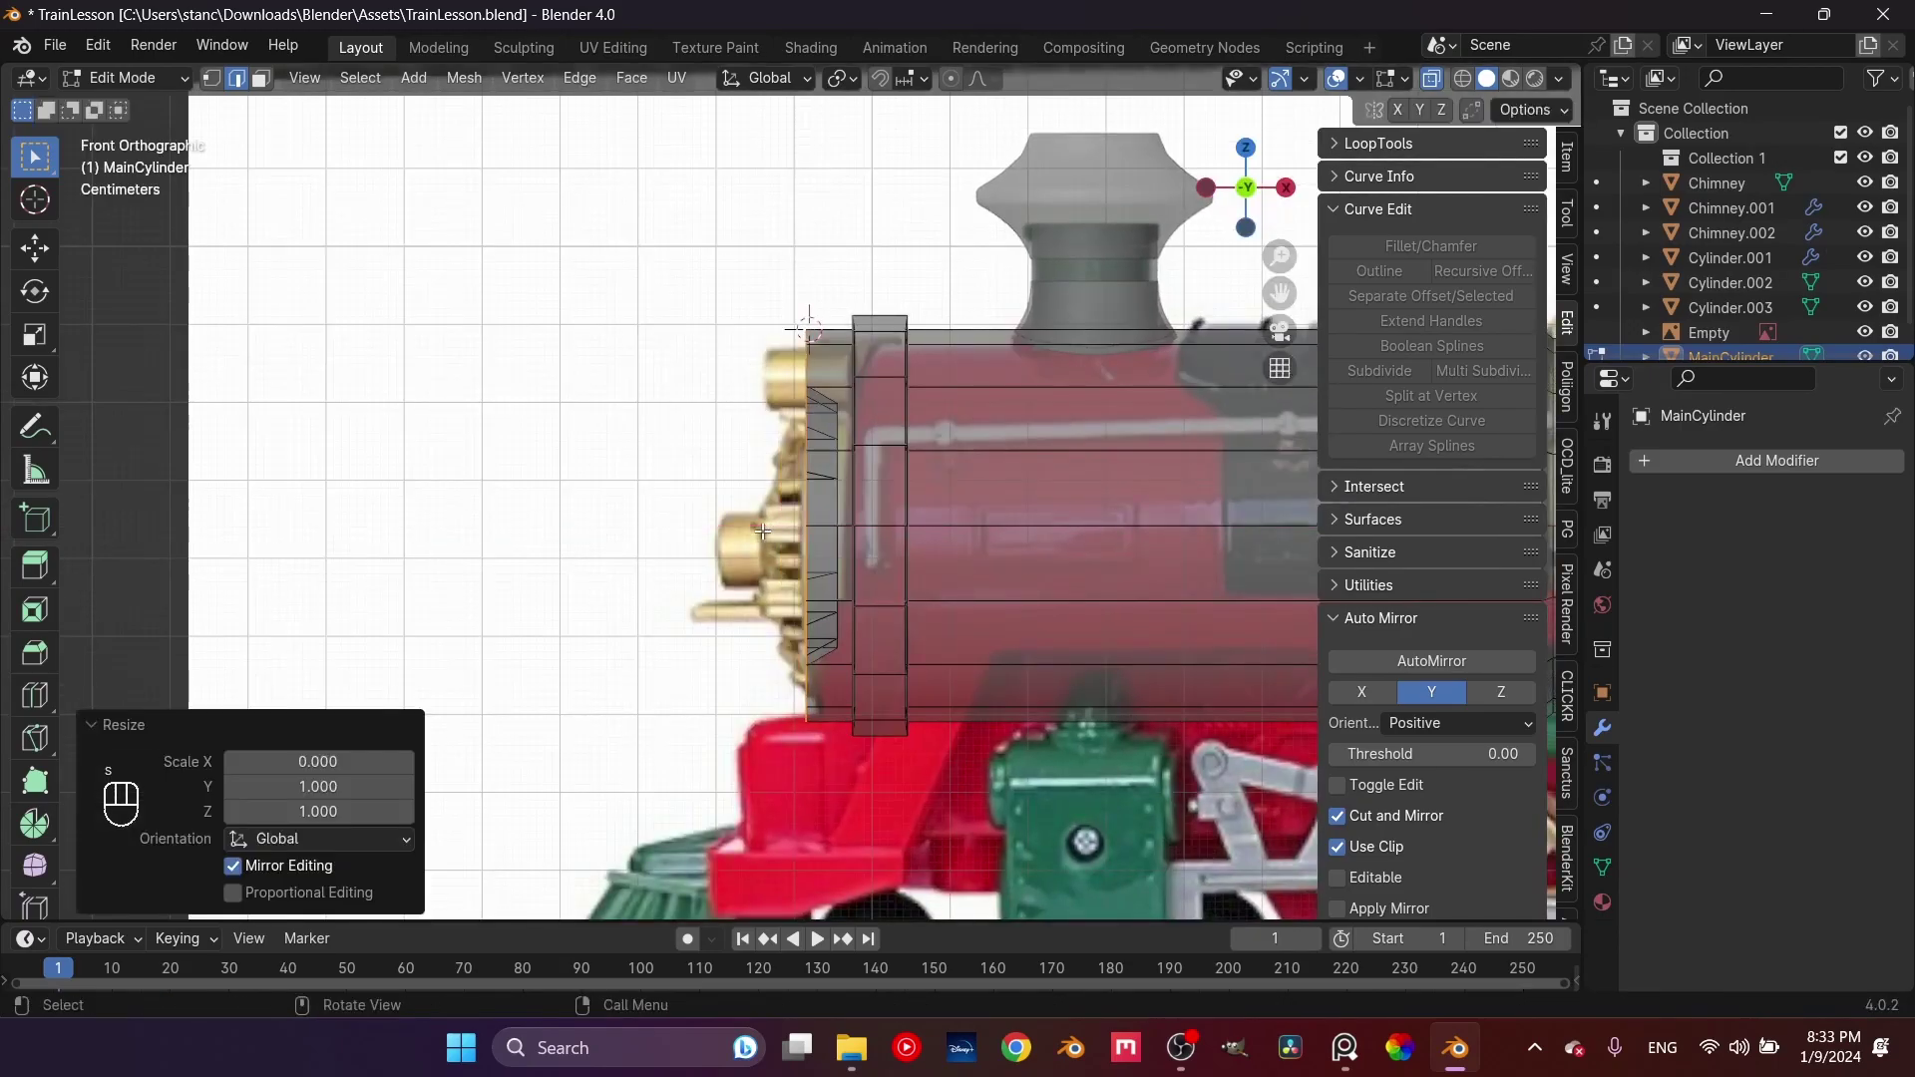
Turn off X-ray, slide the edge loop at the bottom of the front groove by a factor of about 0.73, and check it in Object Mode
middle_click_drag(767, 551, 1091, 552)
left_click(1433, 78)
middle_click_drag(949, 548, 823, 373)
scroll(715, 628, "up", 3)
left_click(823, 373, "alt")
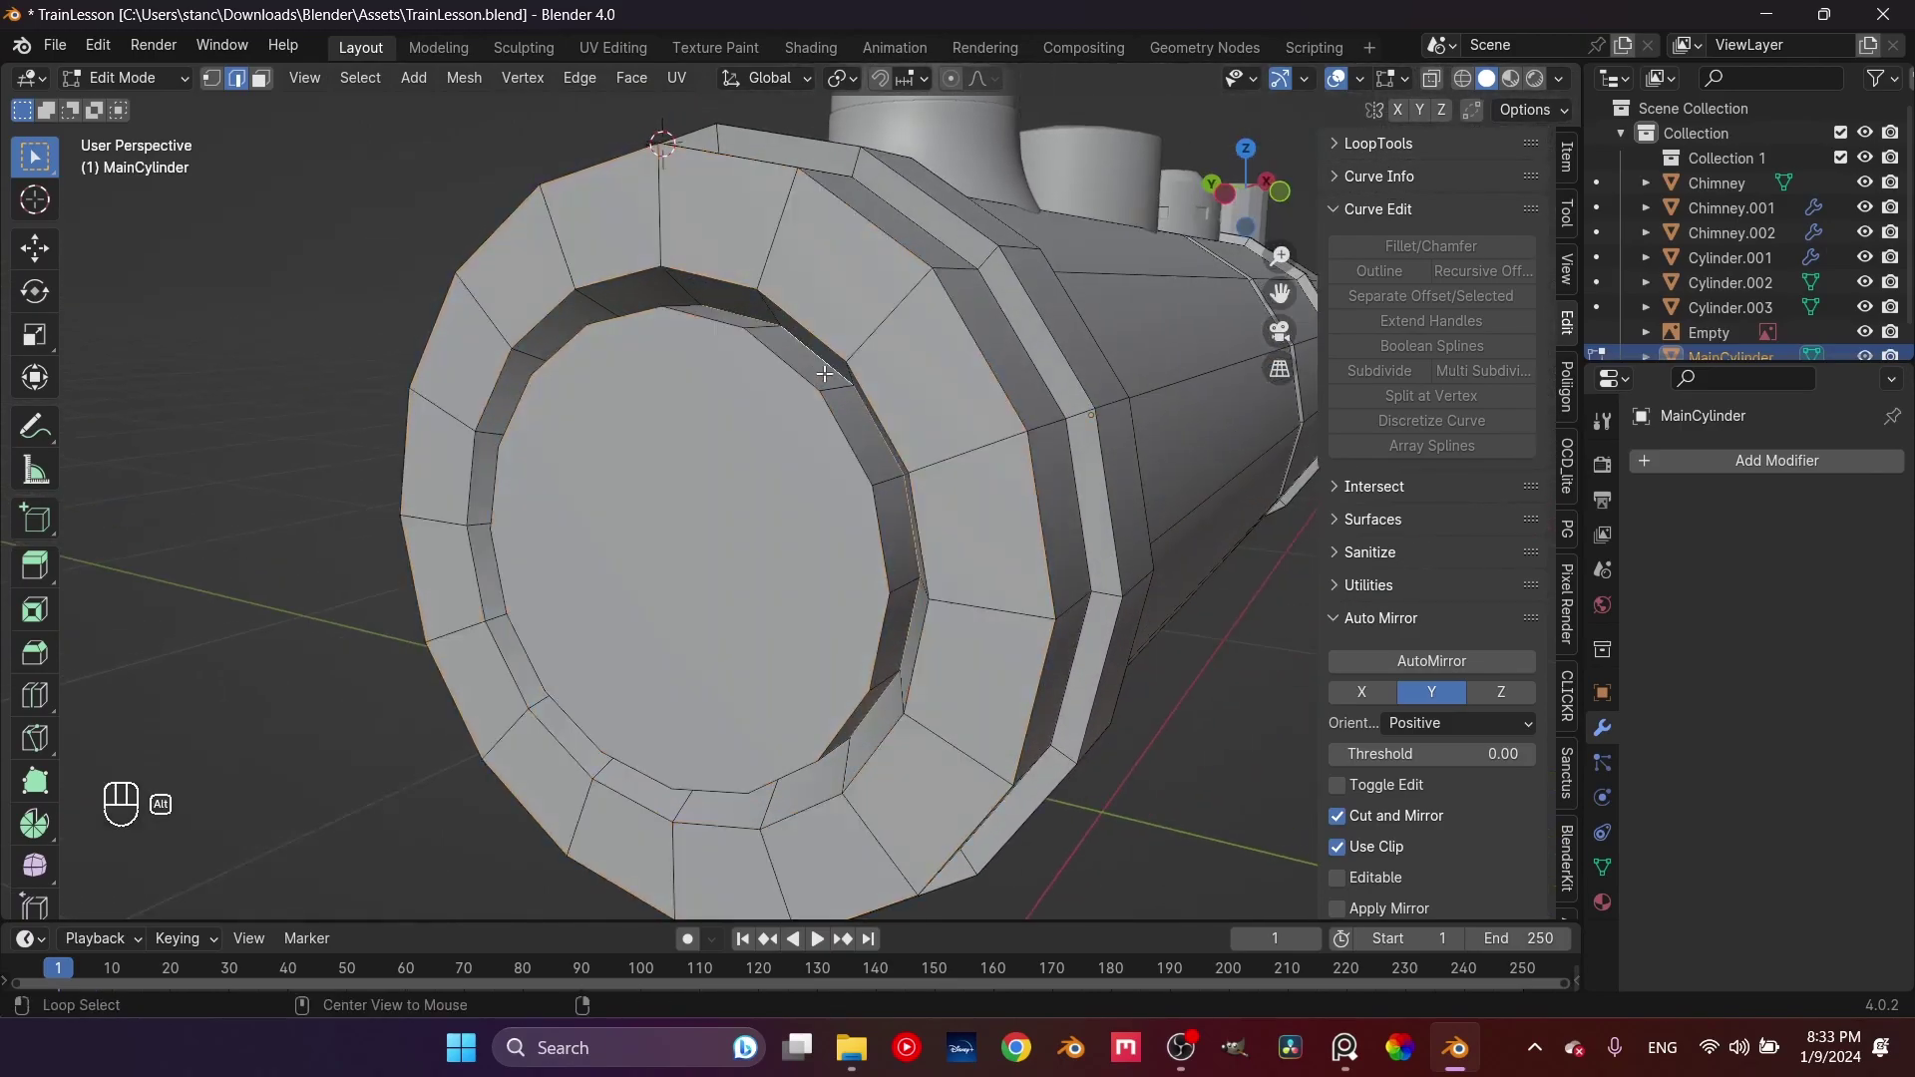
middle_click_drag(859, 470, 988, 455)
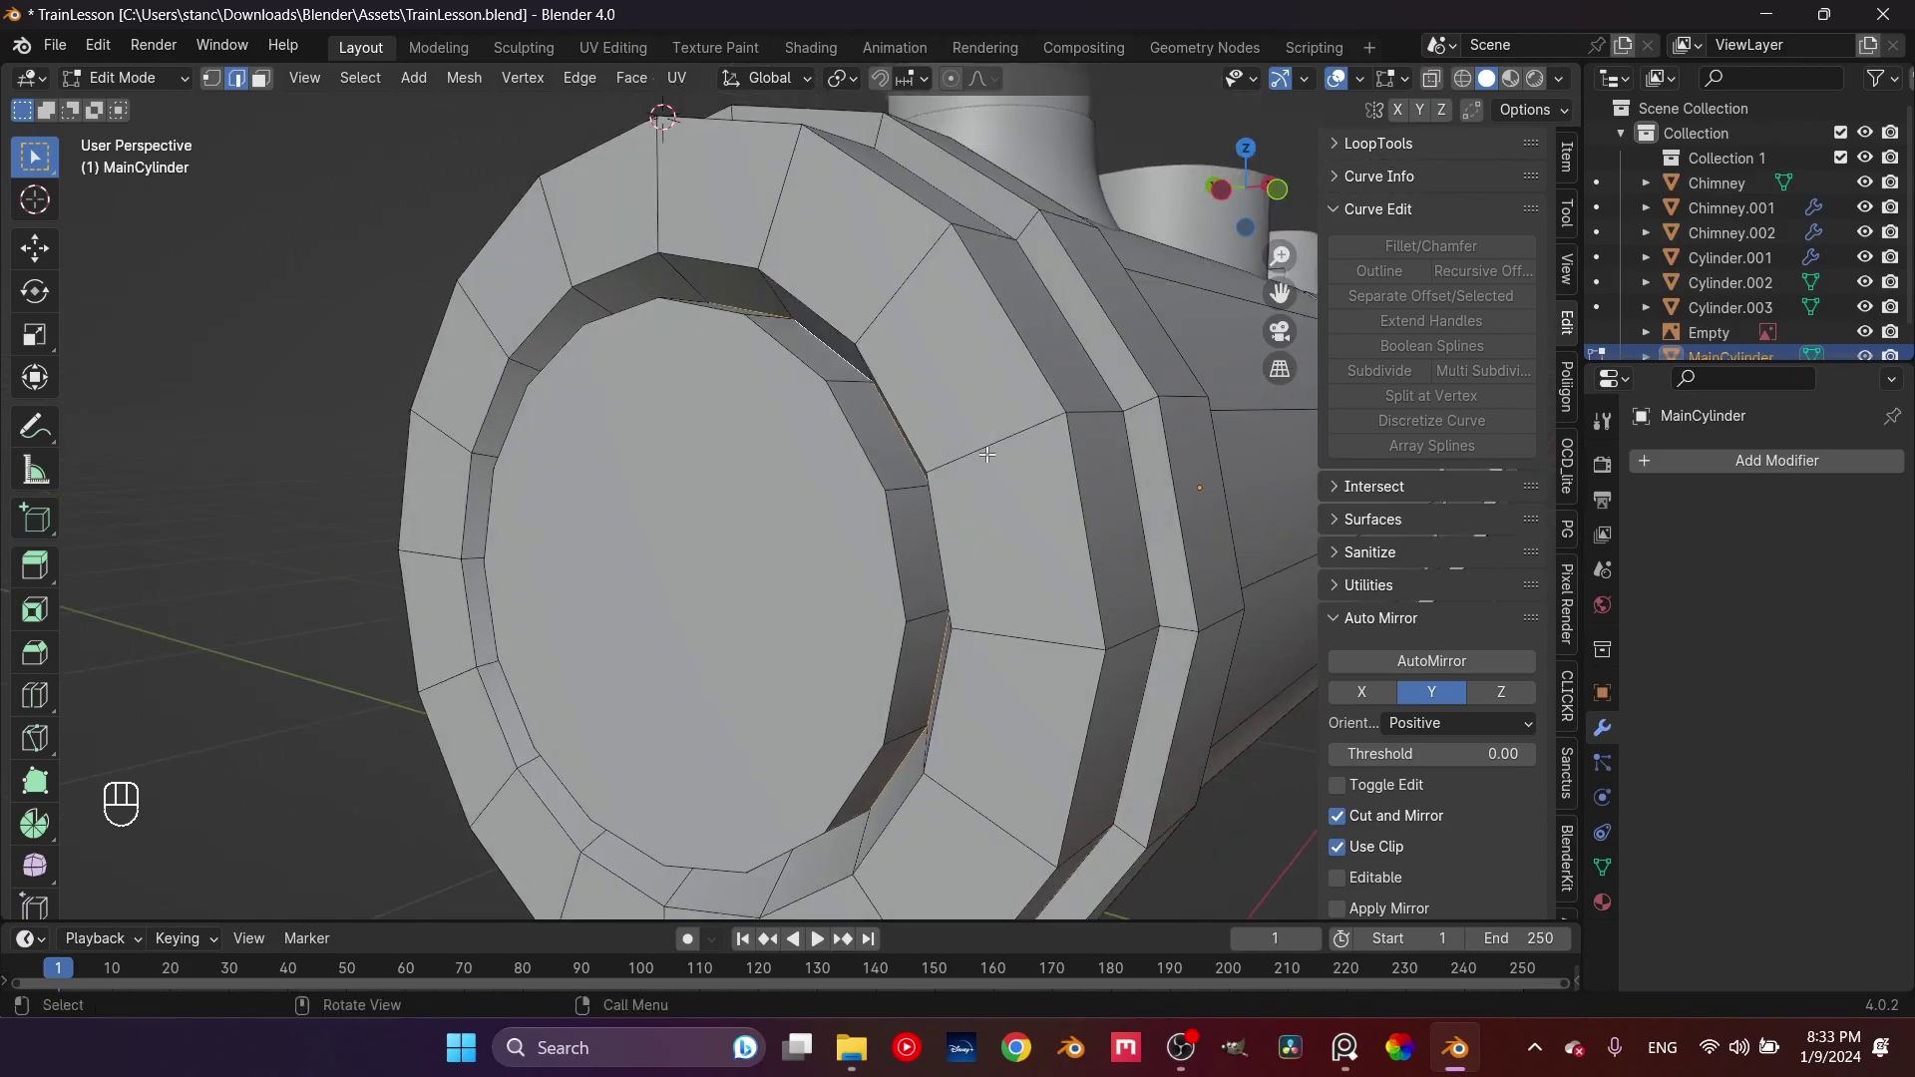
key("g")
key("g")
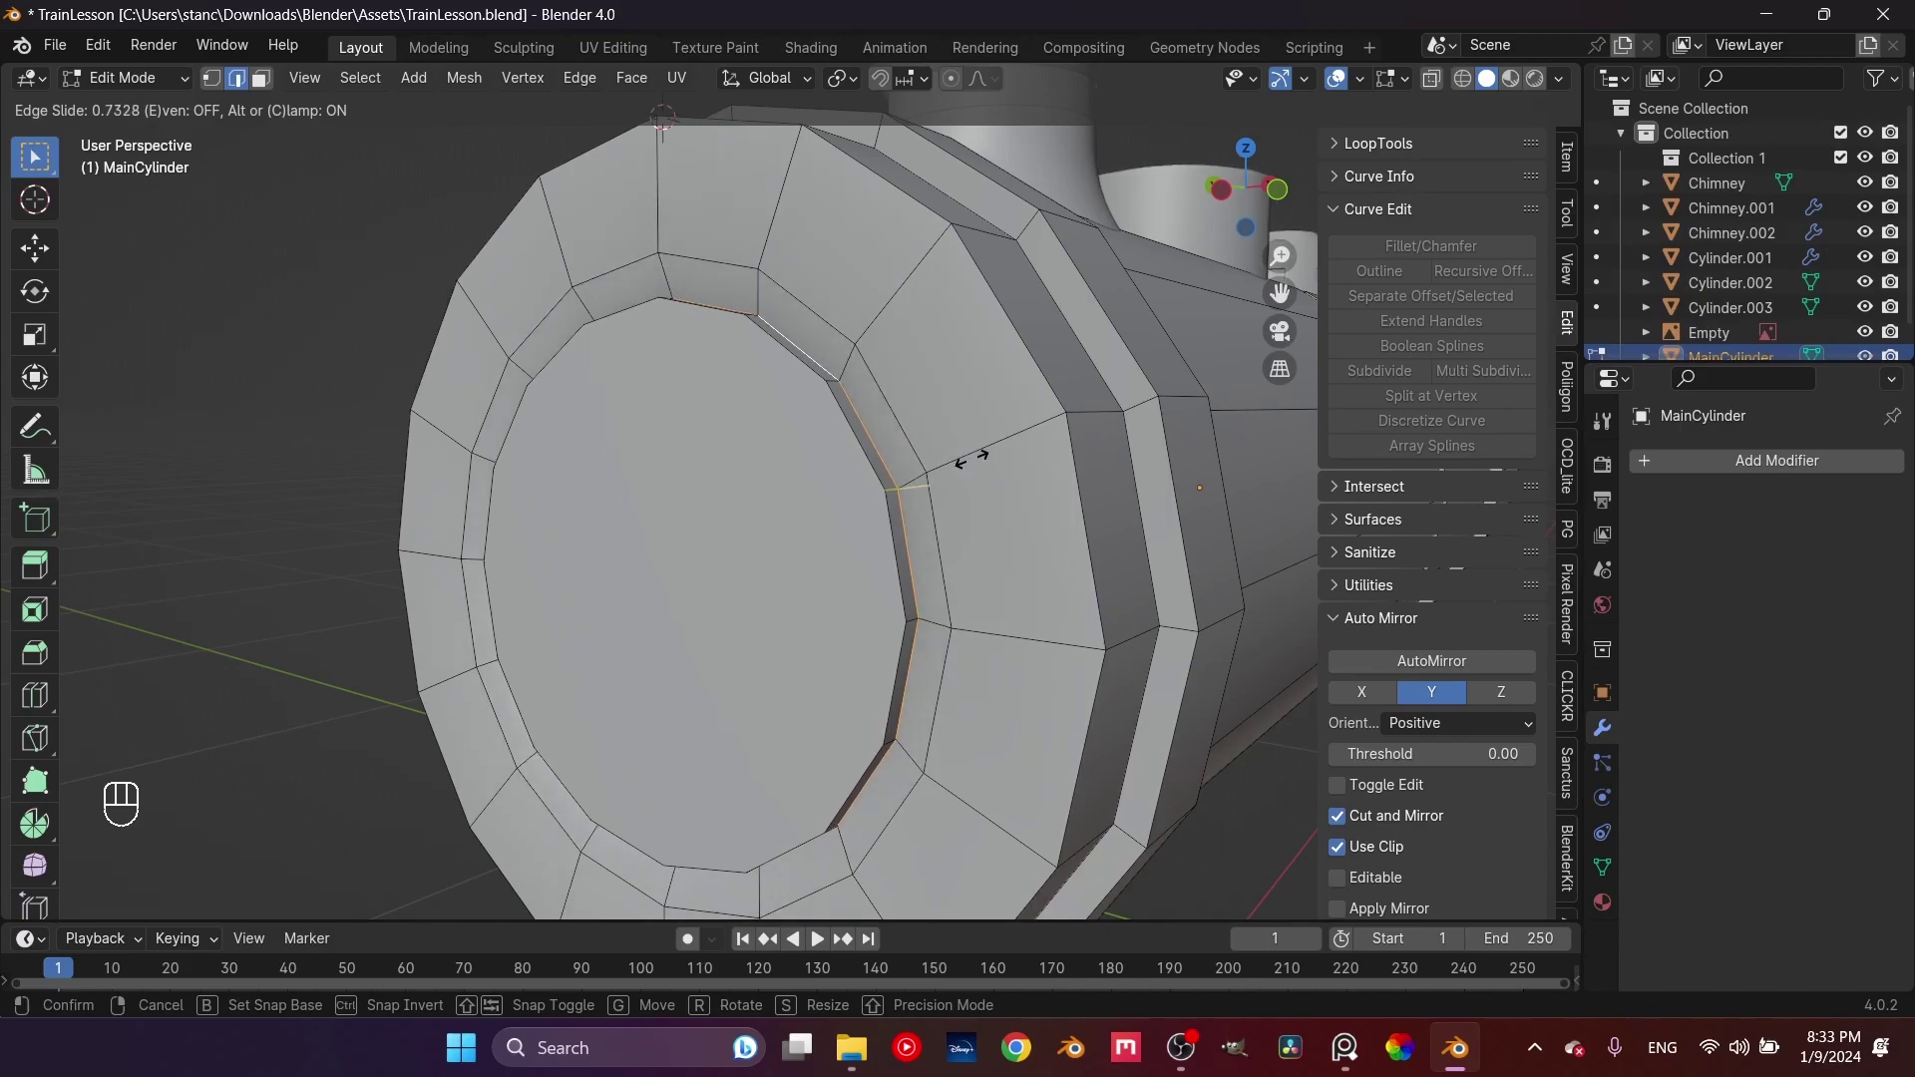
left_click(970, 458)
key("Tab")
mouse_move(838, 586)
middle_mouse_down()
mouse_move(761, 589)
mouse_move(1009, 595)
mouse_move(833, 603)
middle_mouse_up()
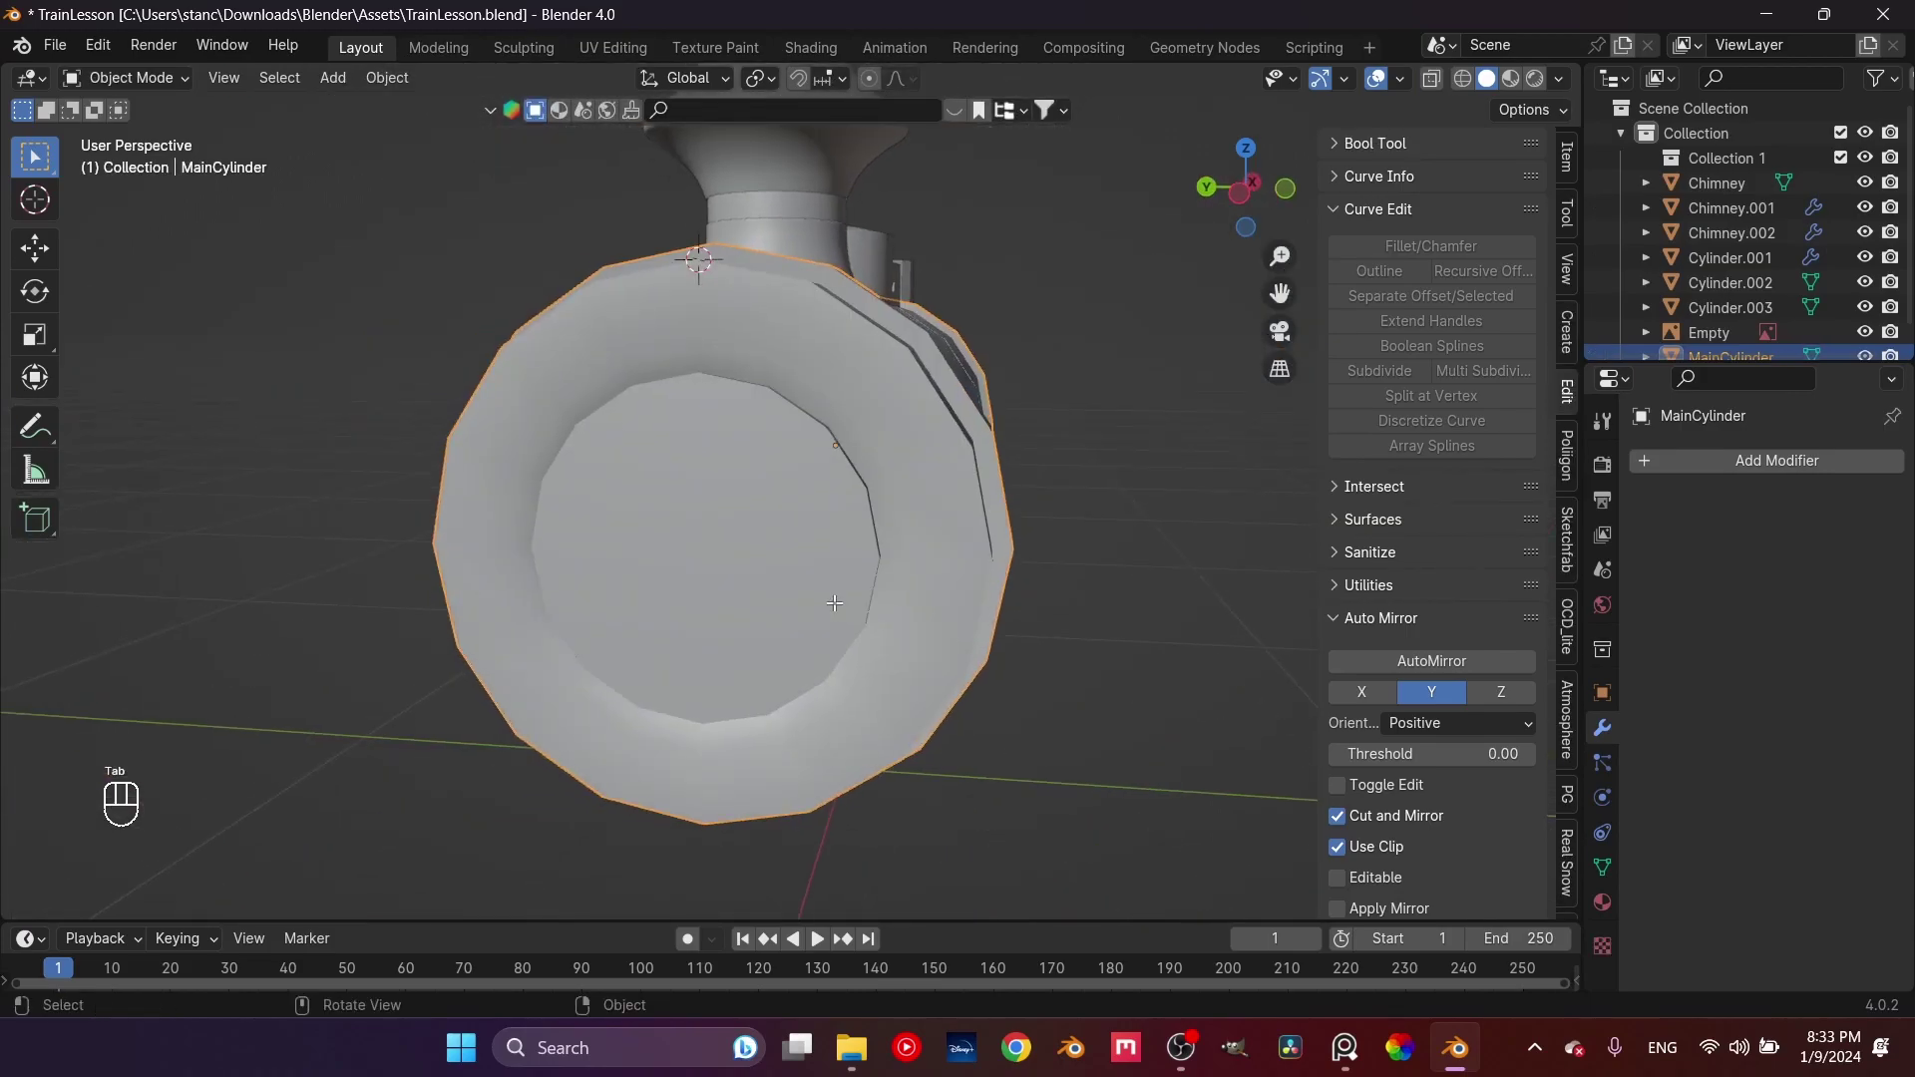
In Edit Mode, select the round face of the front disc and duplicate it in place
key("Tab")
key("3")
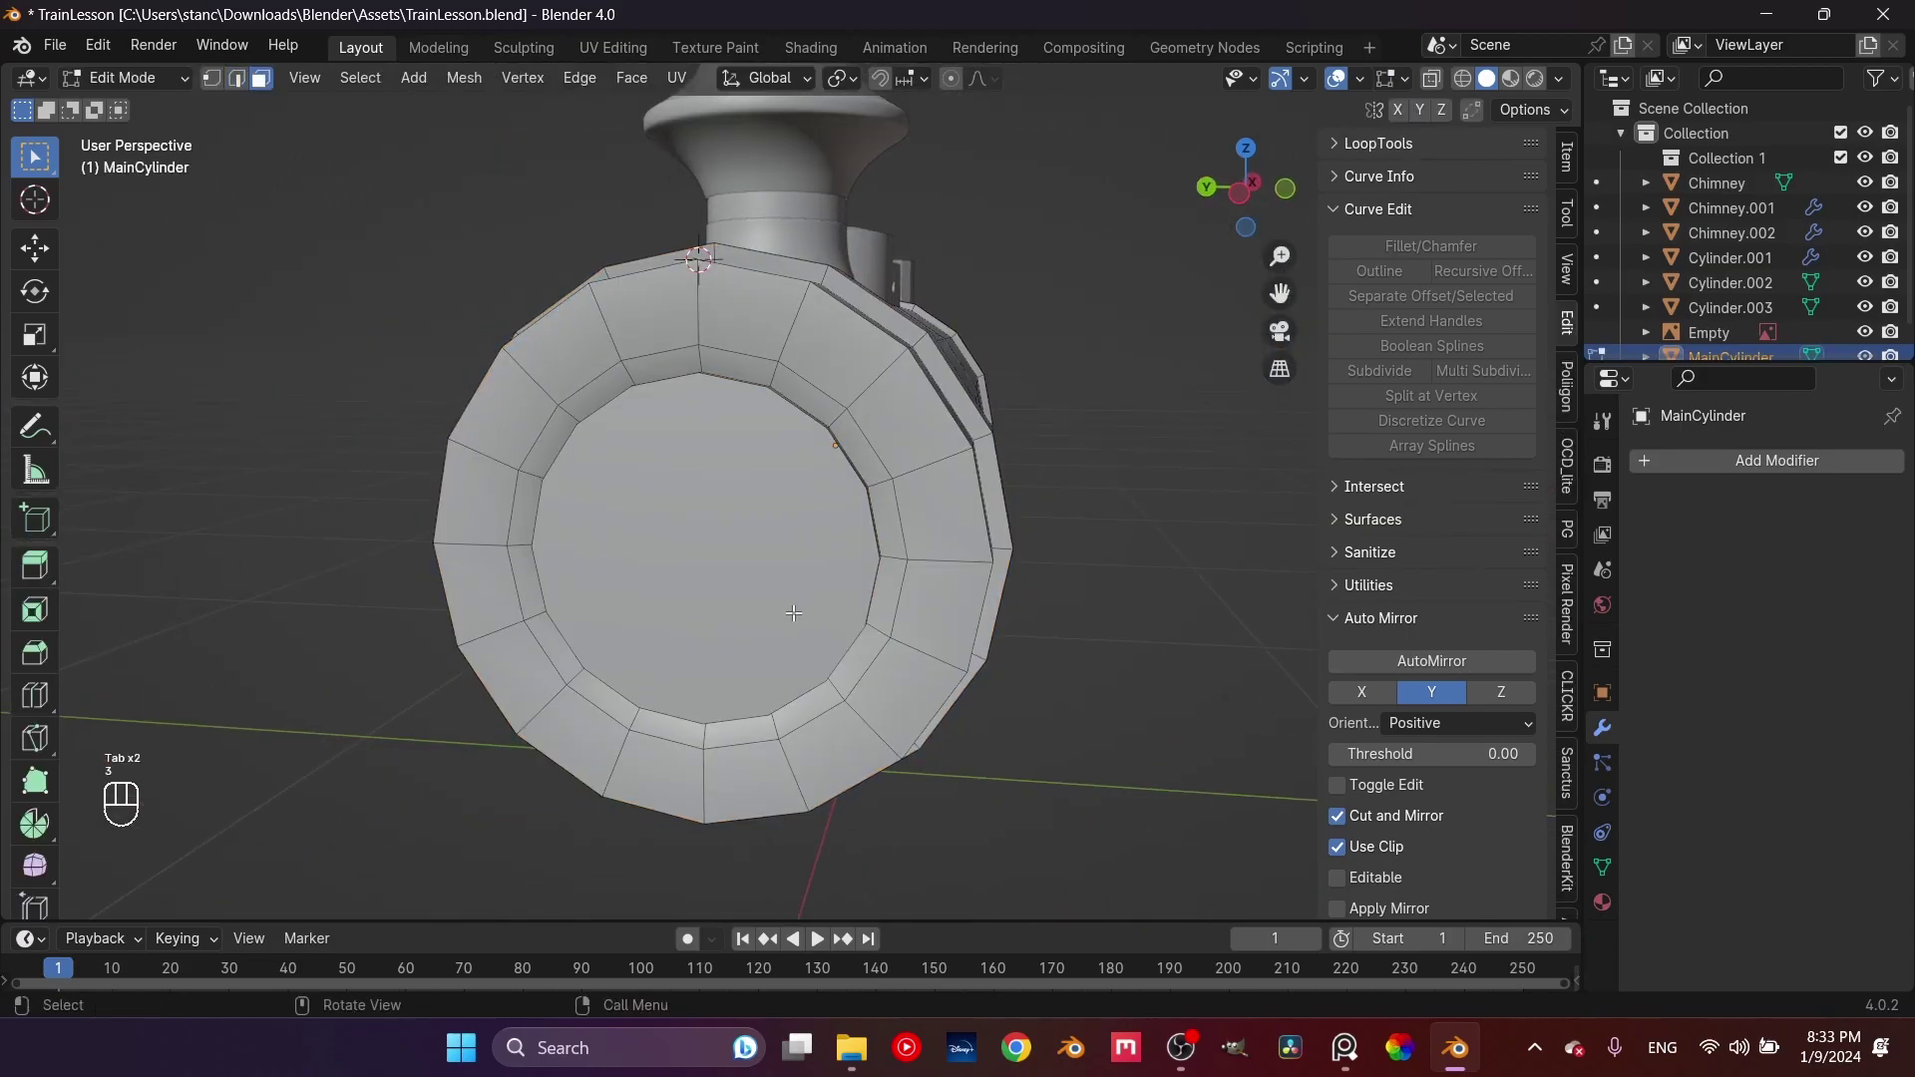
left_click(796, 612)
middle_click_drag(820, 616, 796, 618)
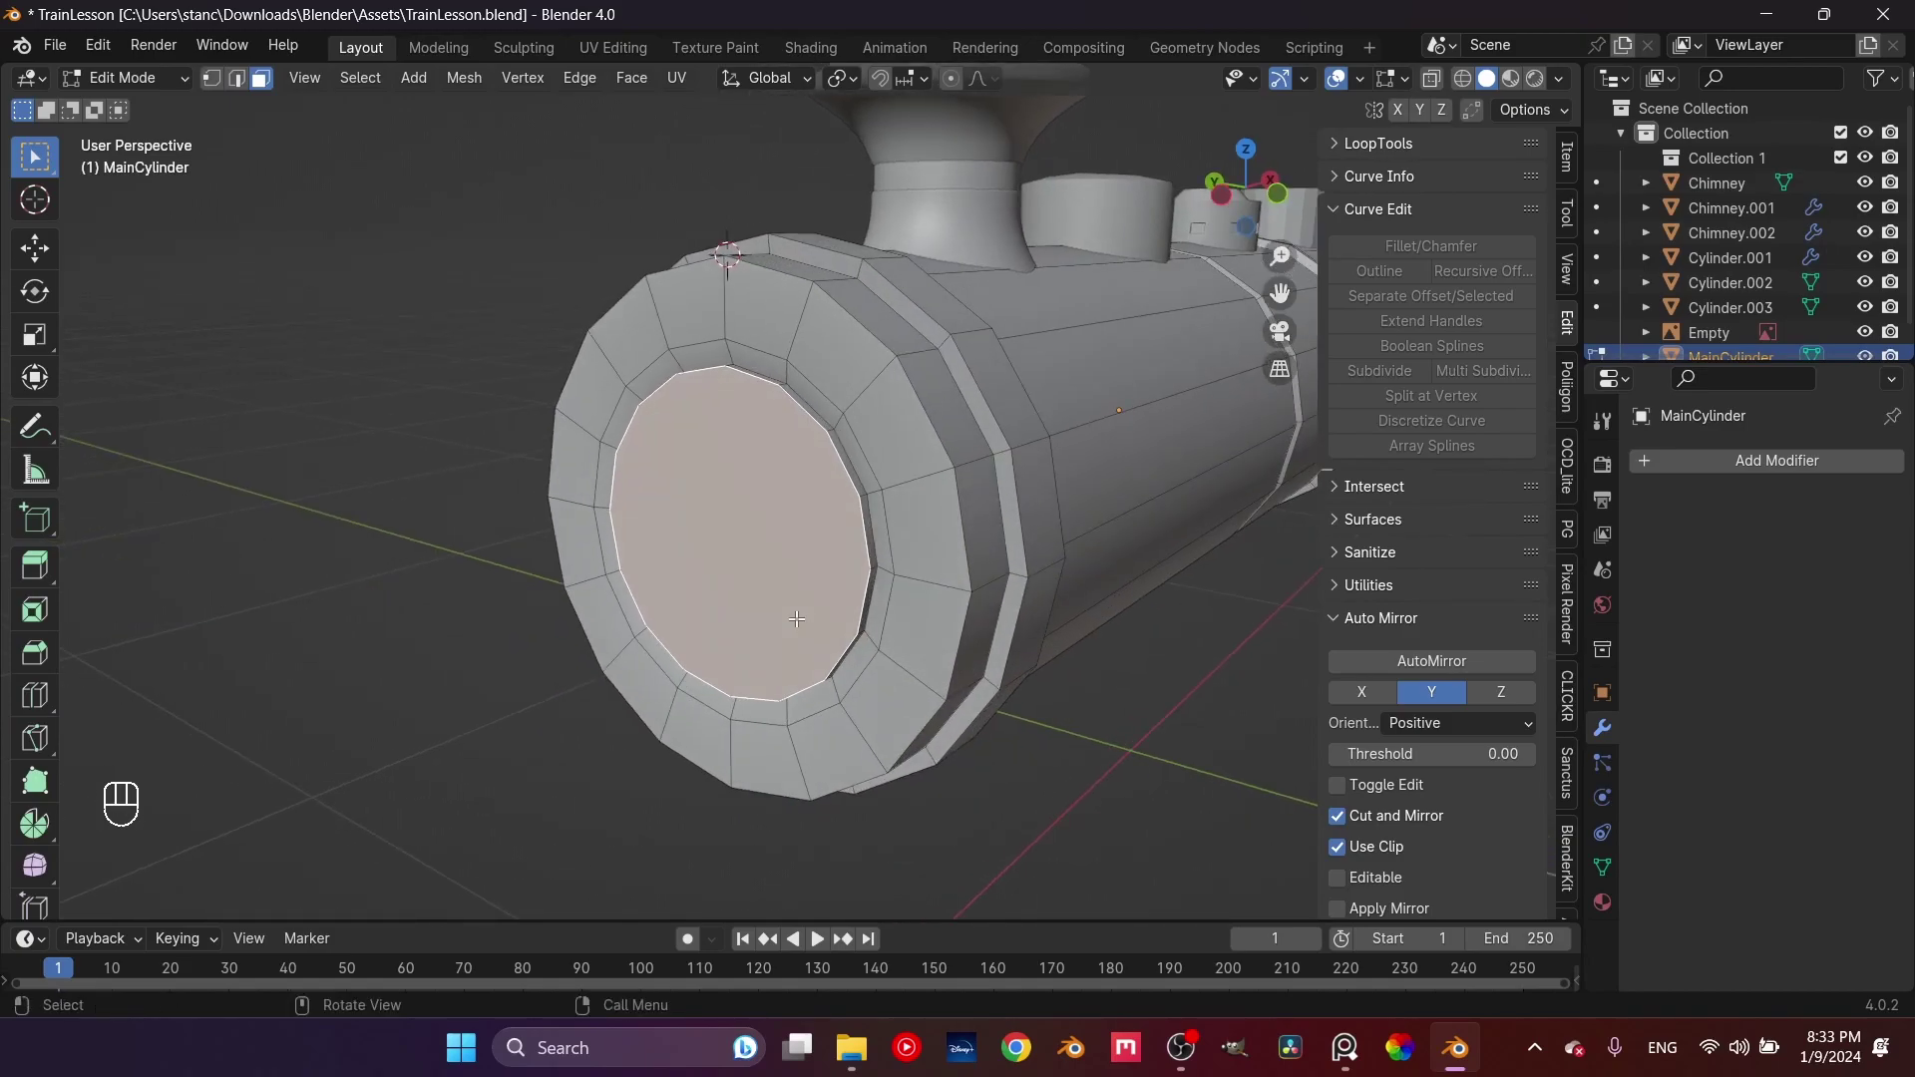
key("shift+d")
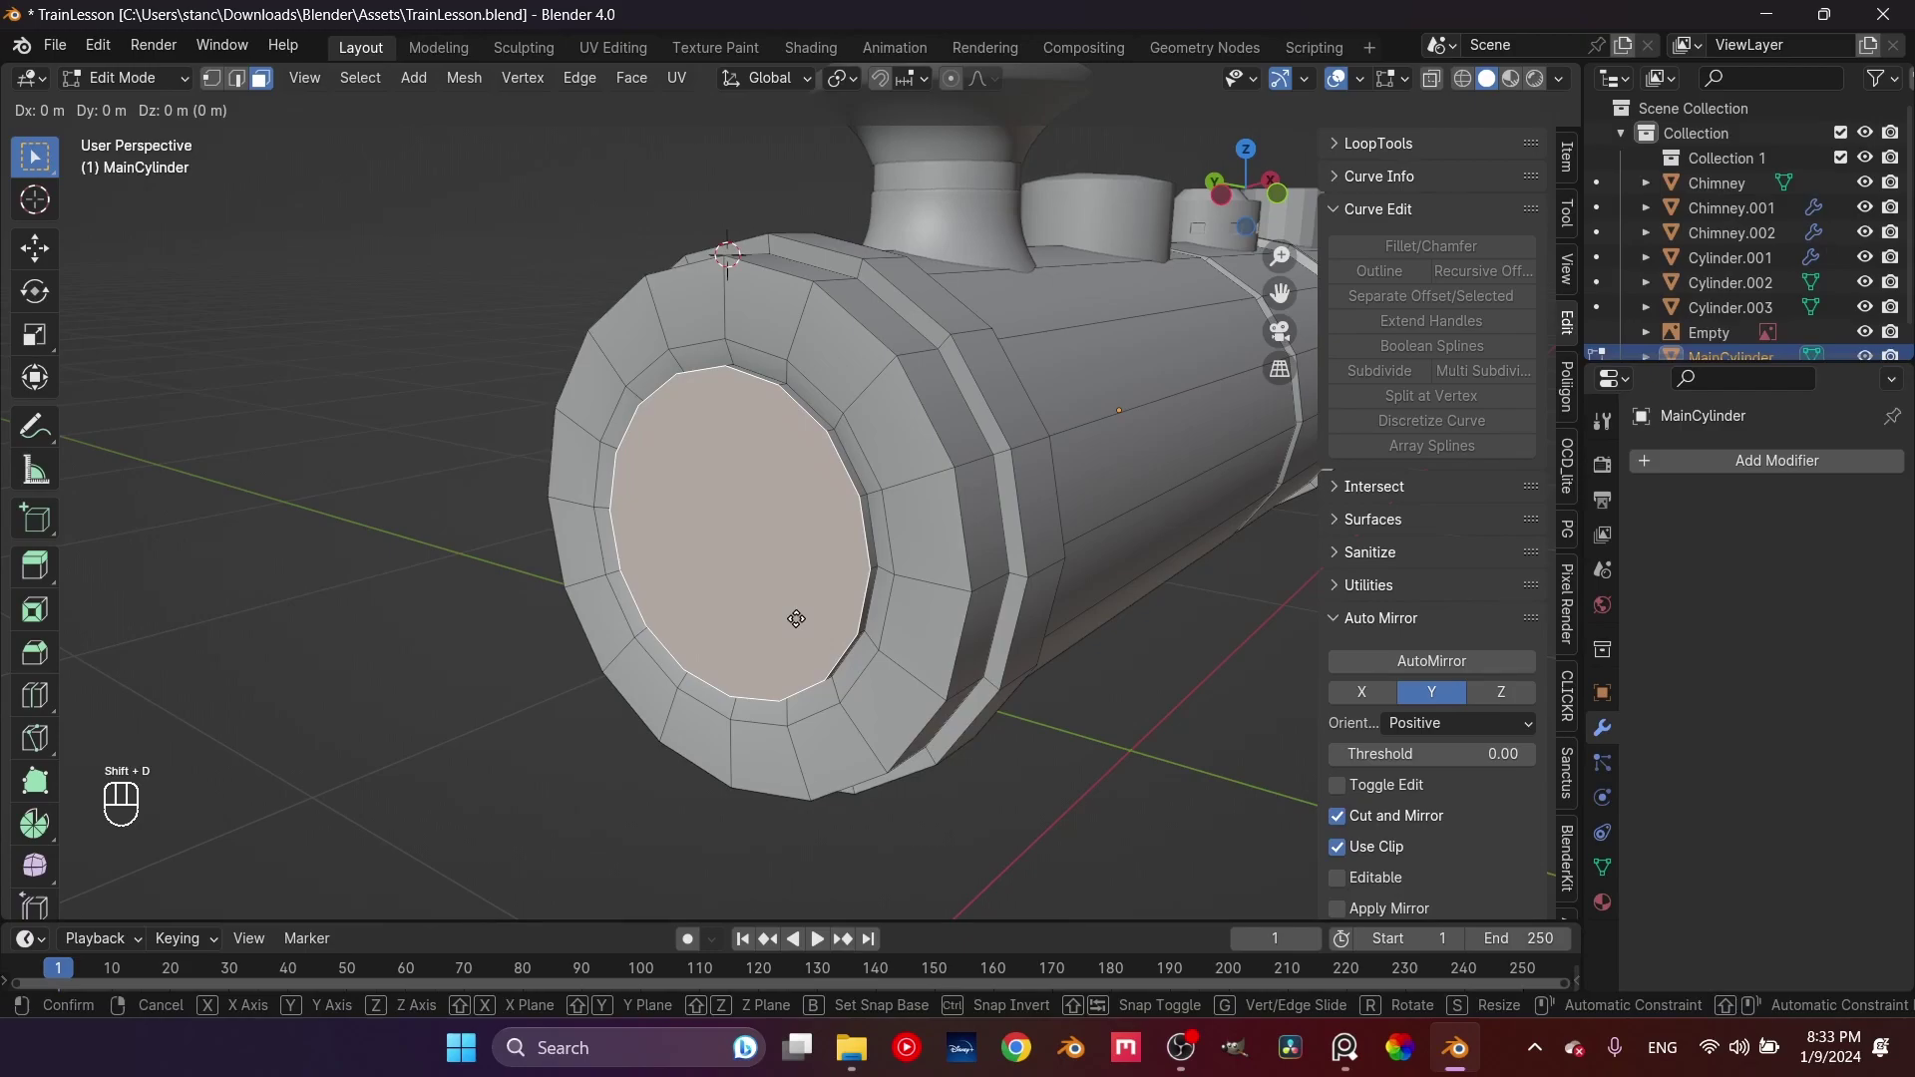
right_click(796, 619)
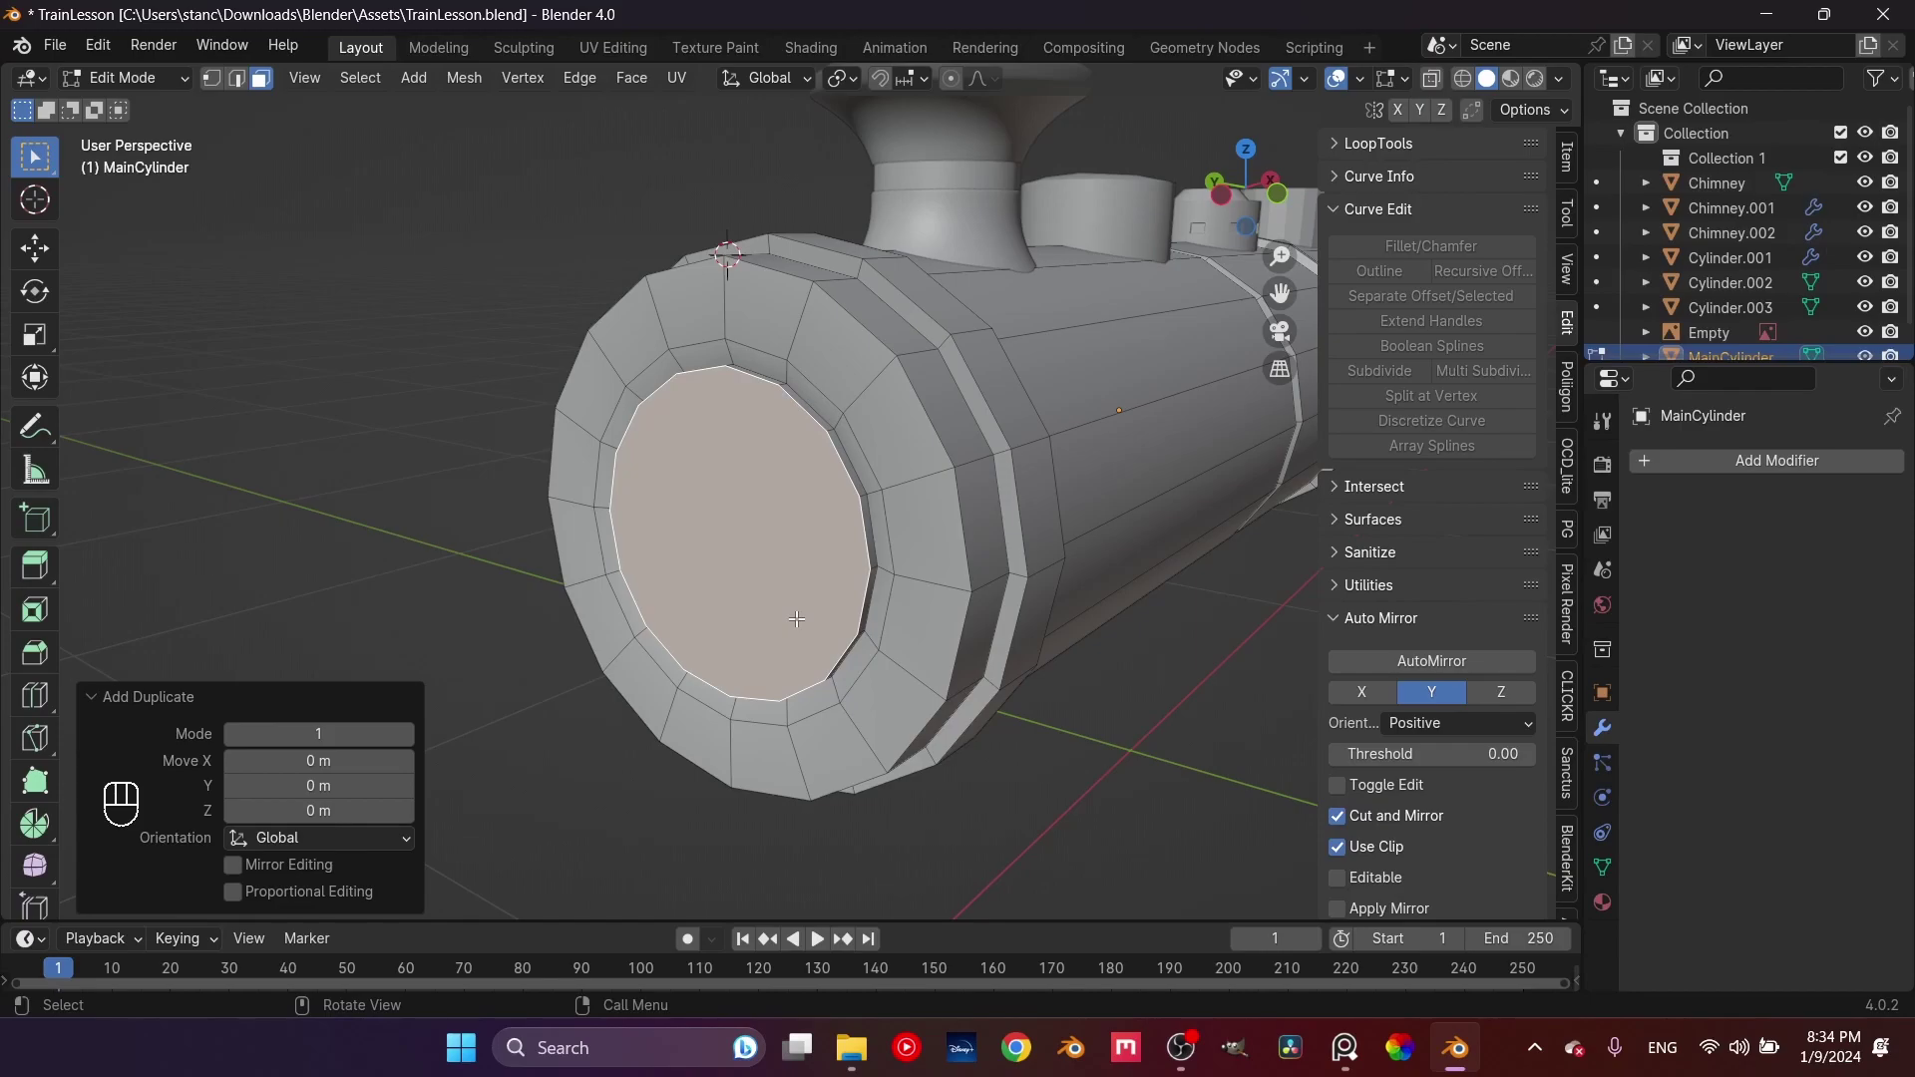
key("p")
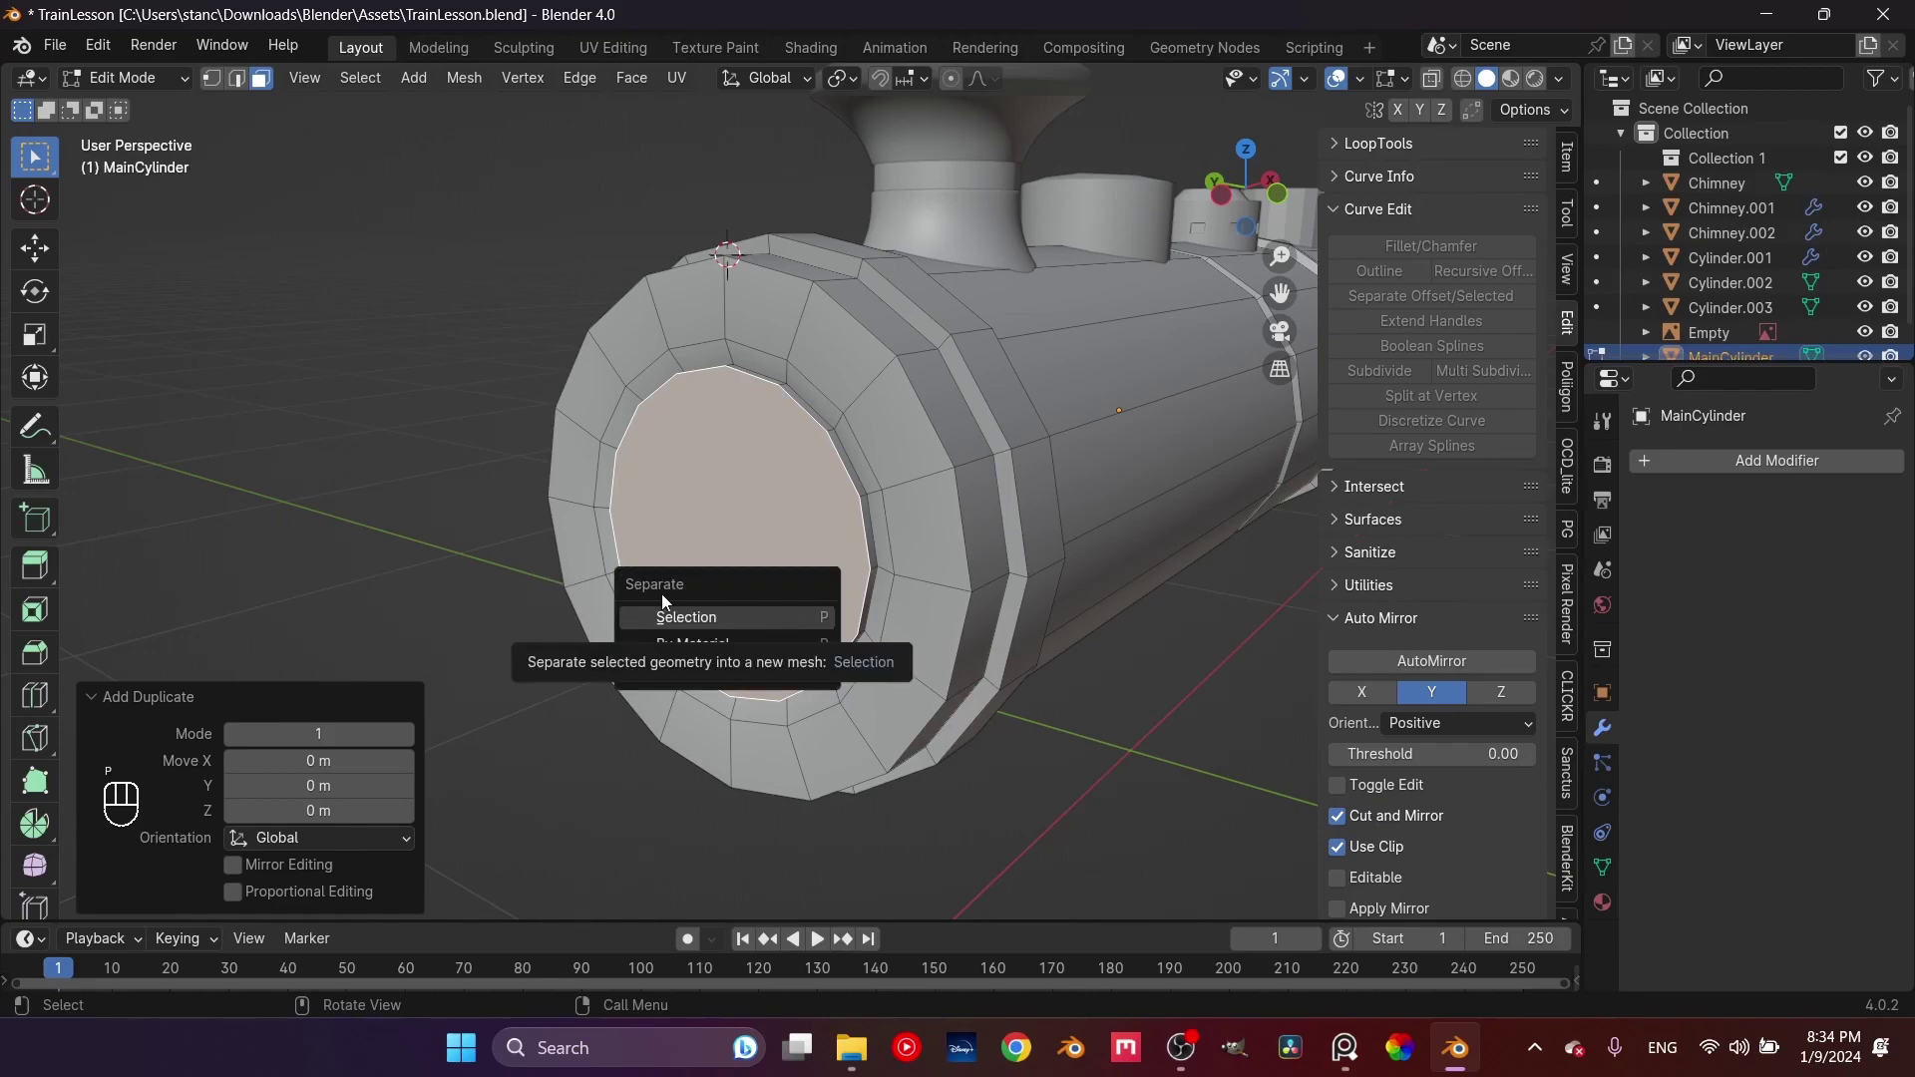
key("Escape")
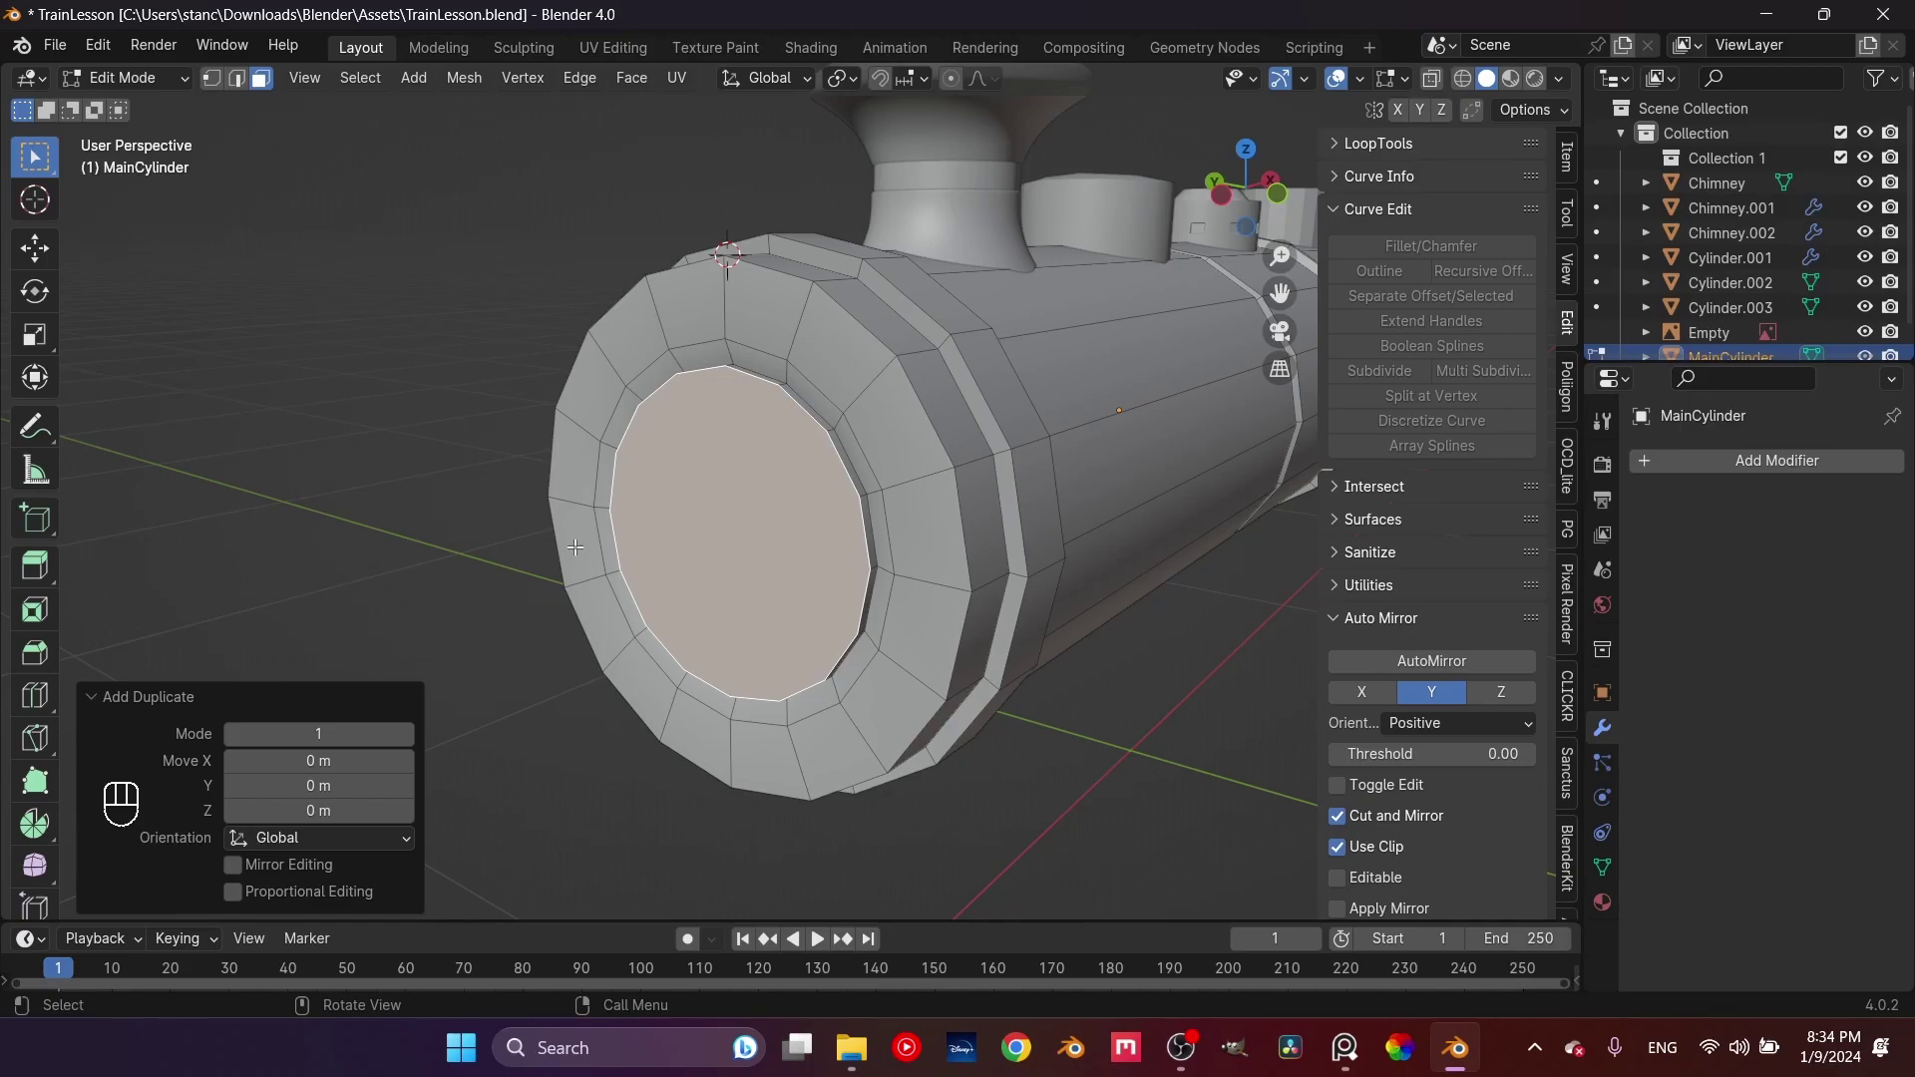
key("g")
key("y")
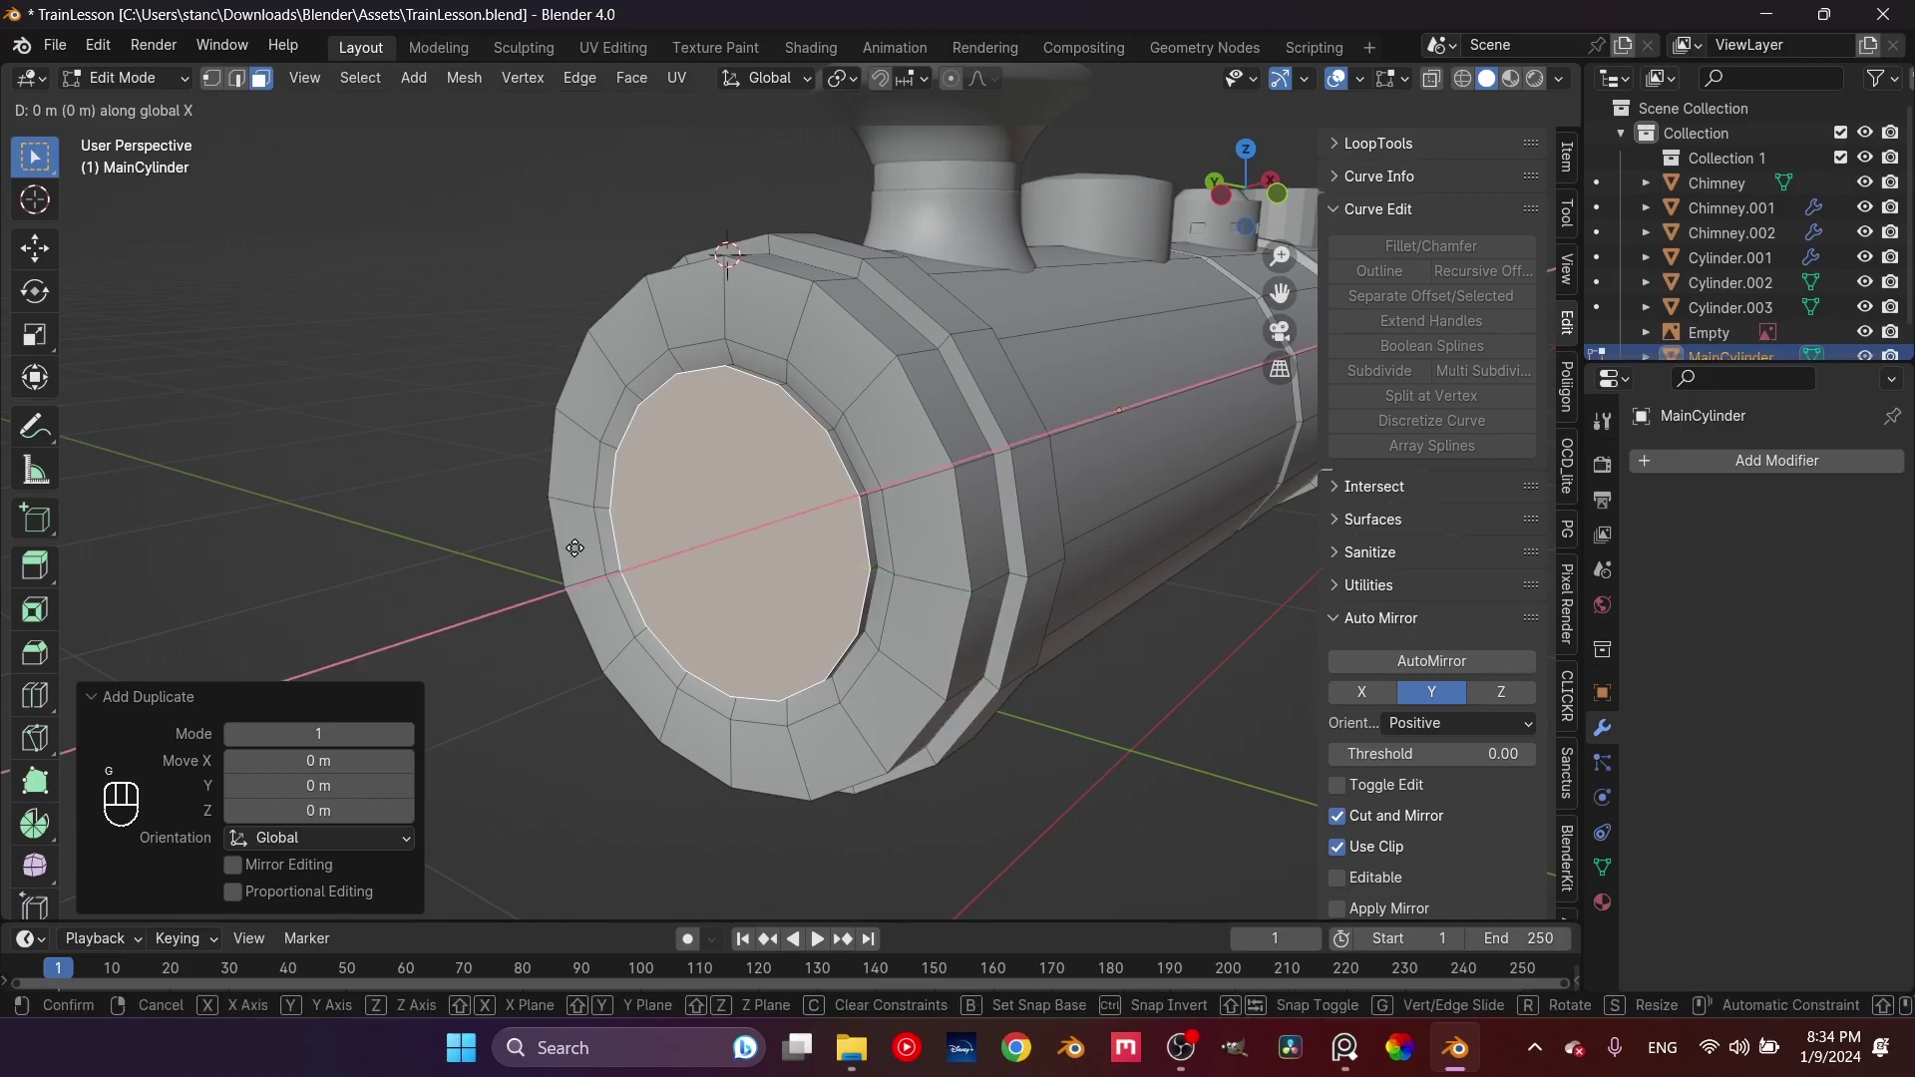
key("x")
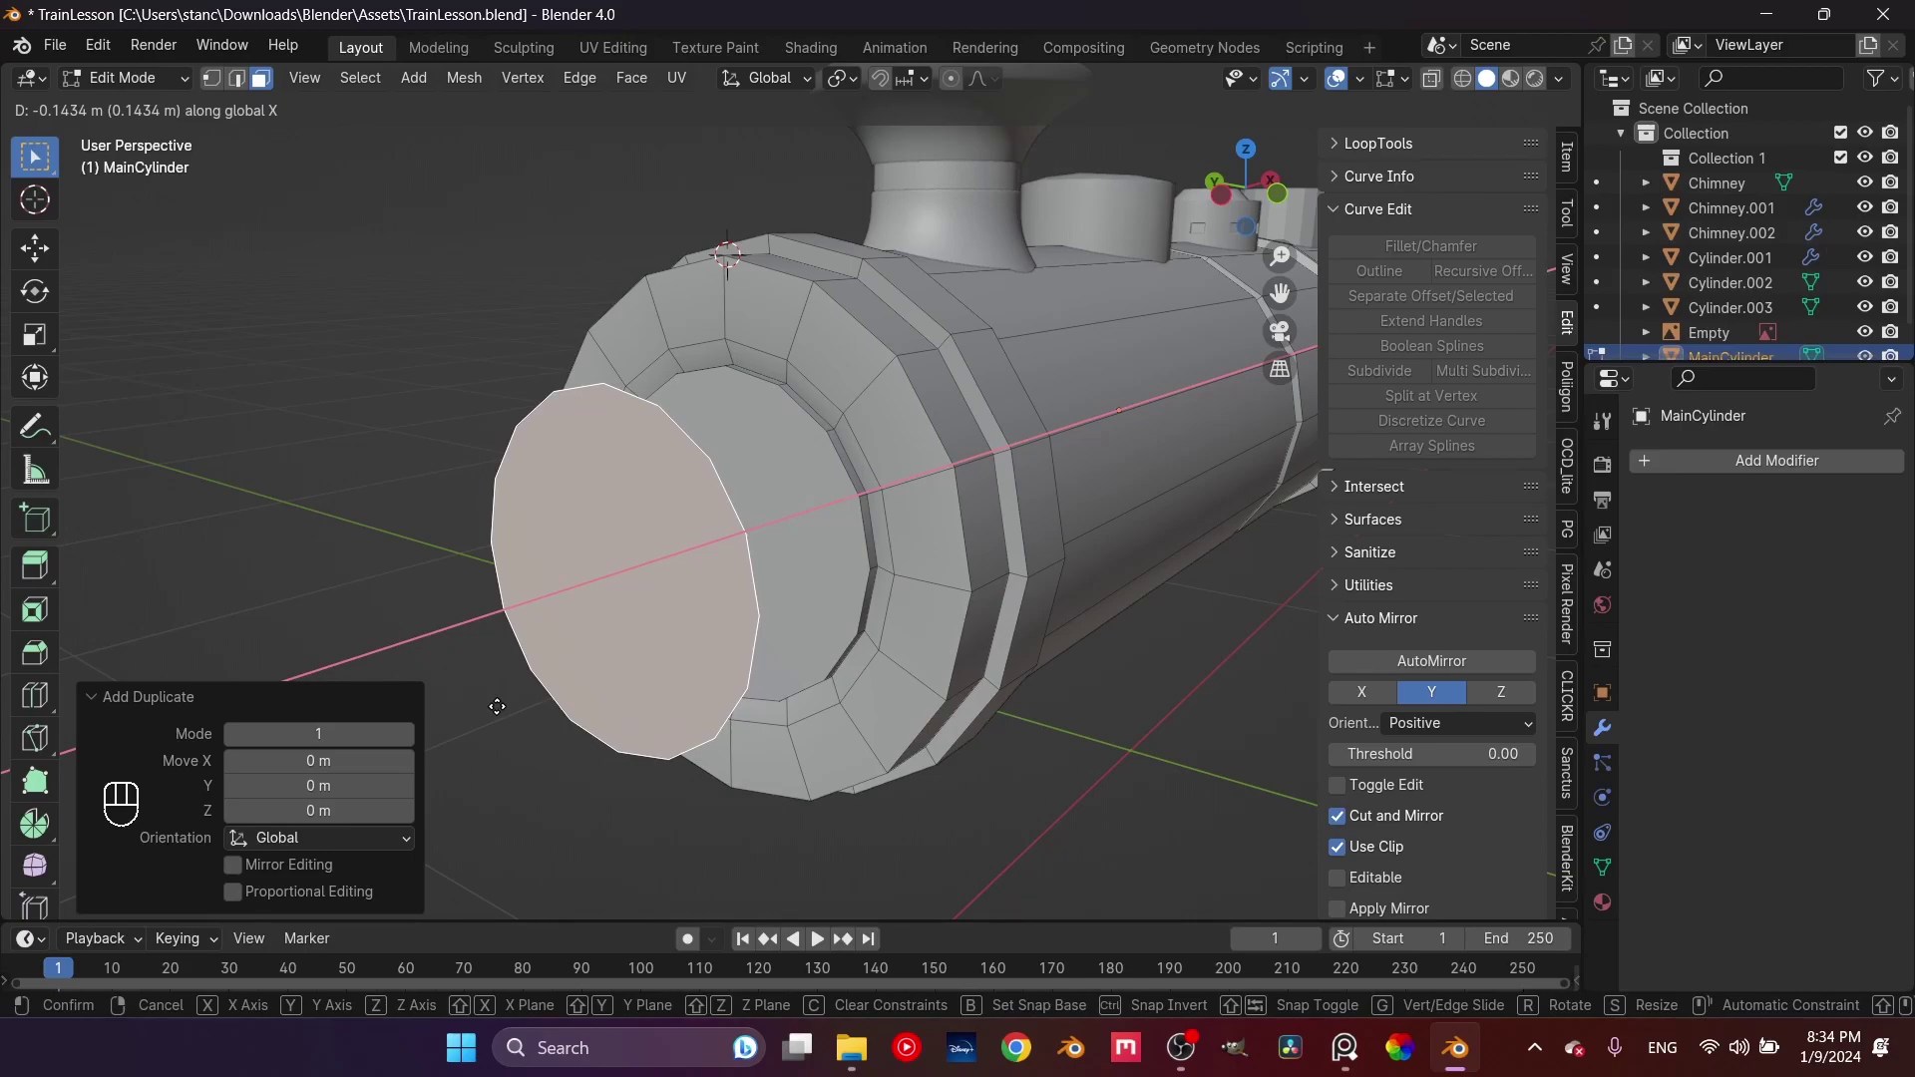
key("Escape")
Separate the duplicated disc face into its own object, return to Object Mode and select the new object
key("p")
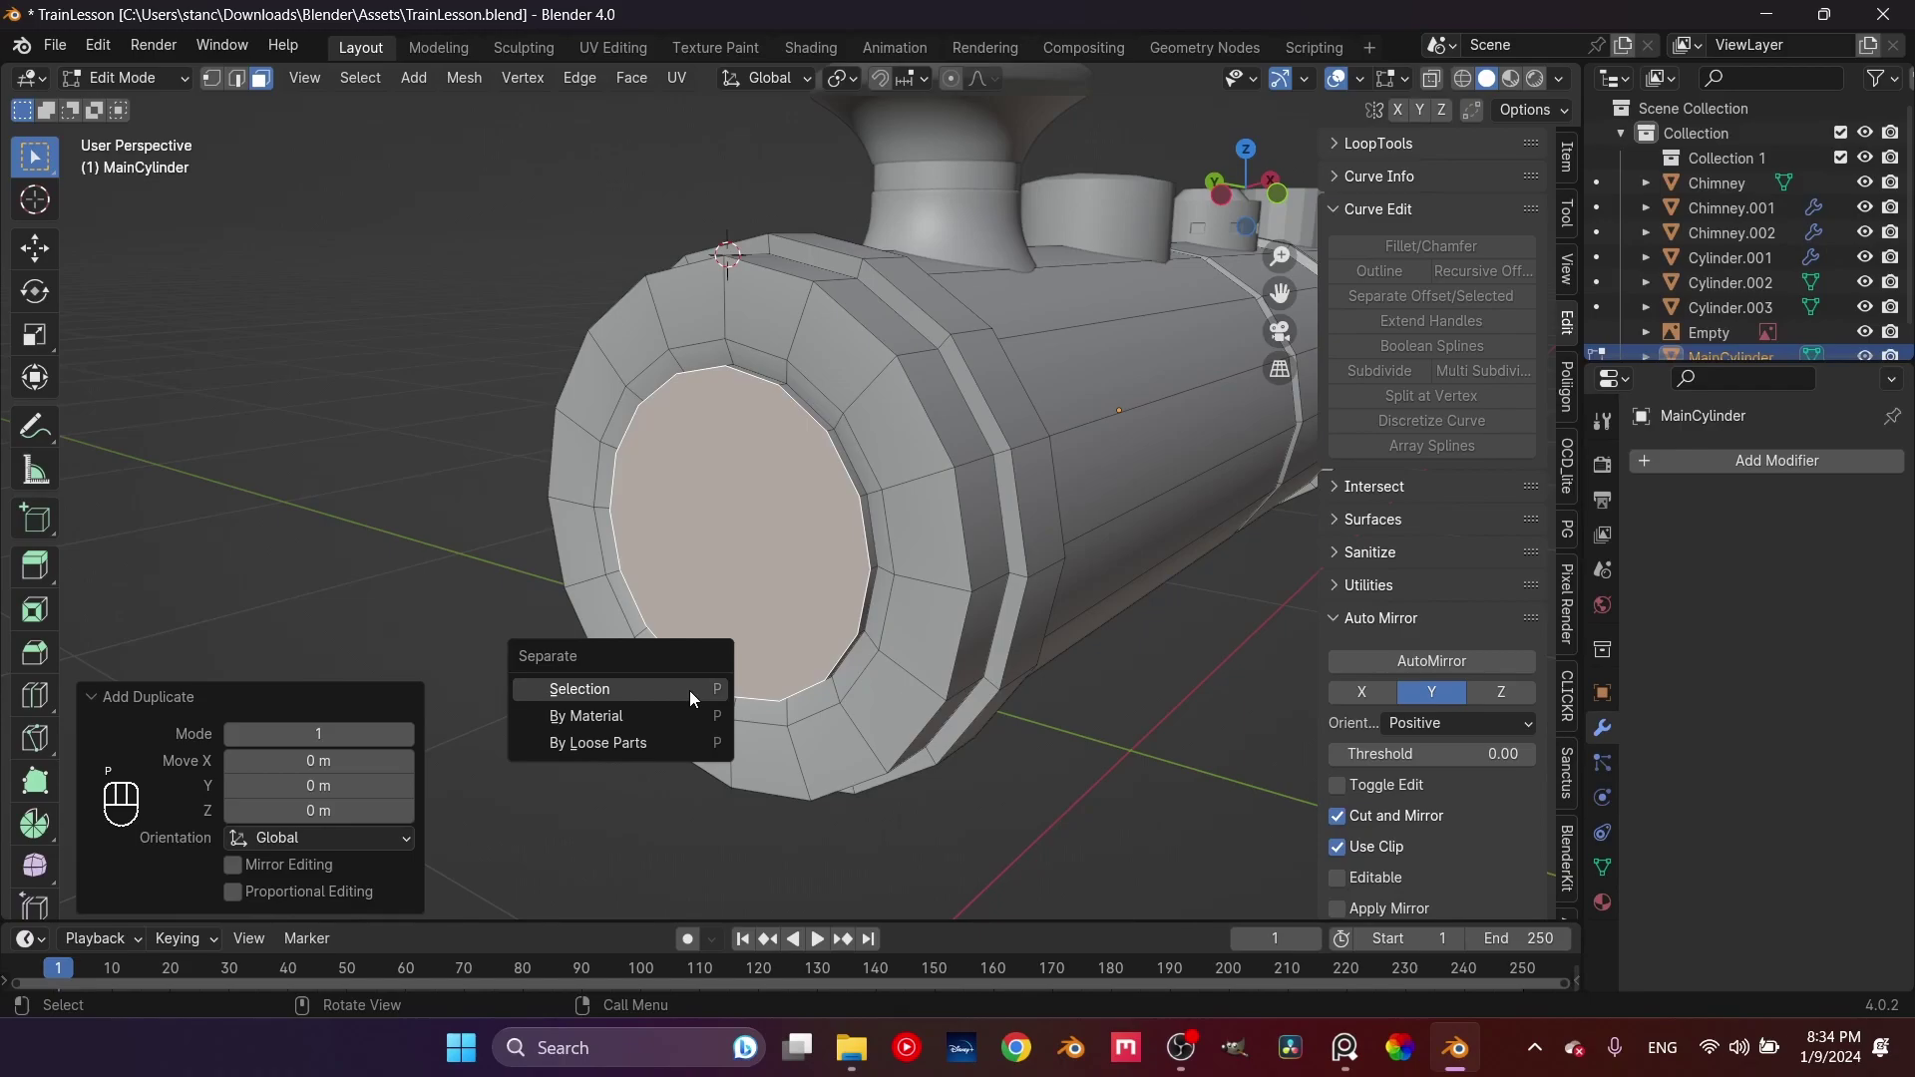
left_click(690, 690)
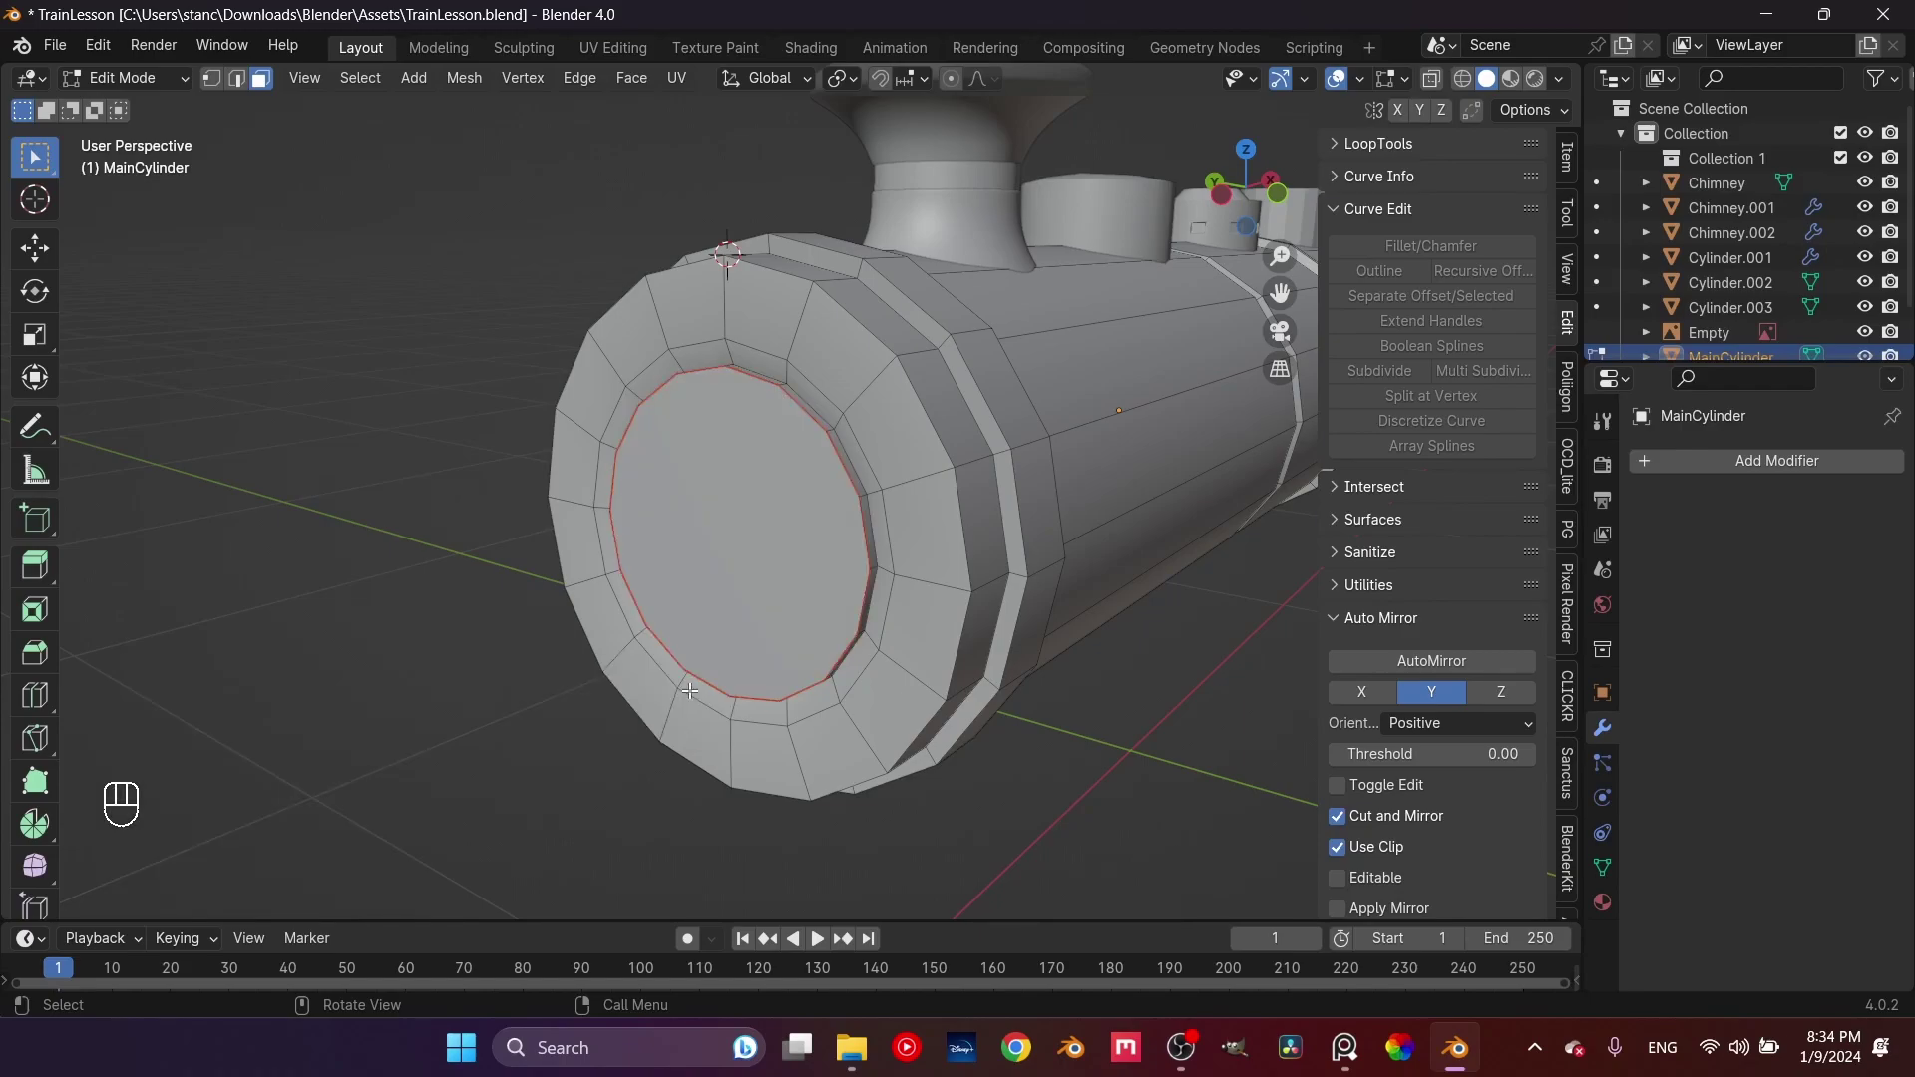
key("Tab")
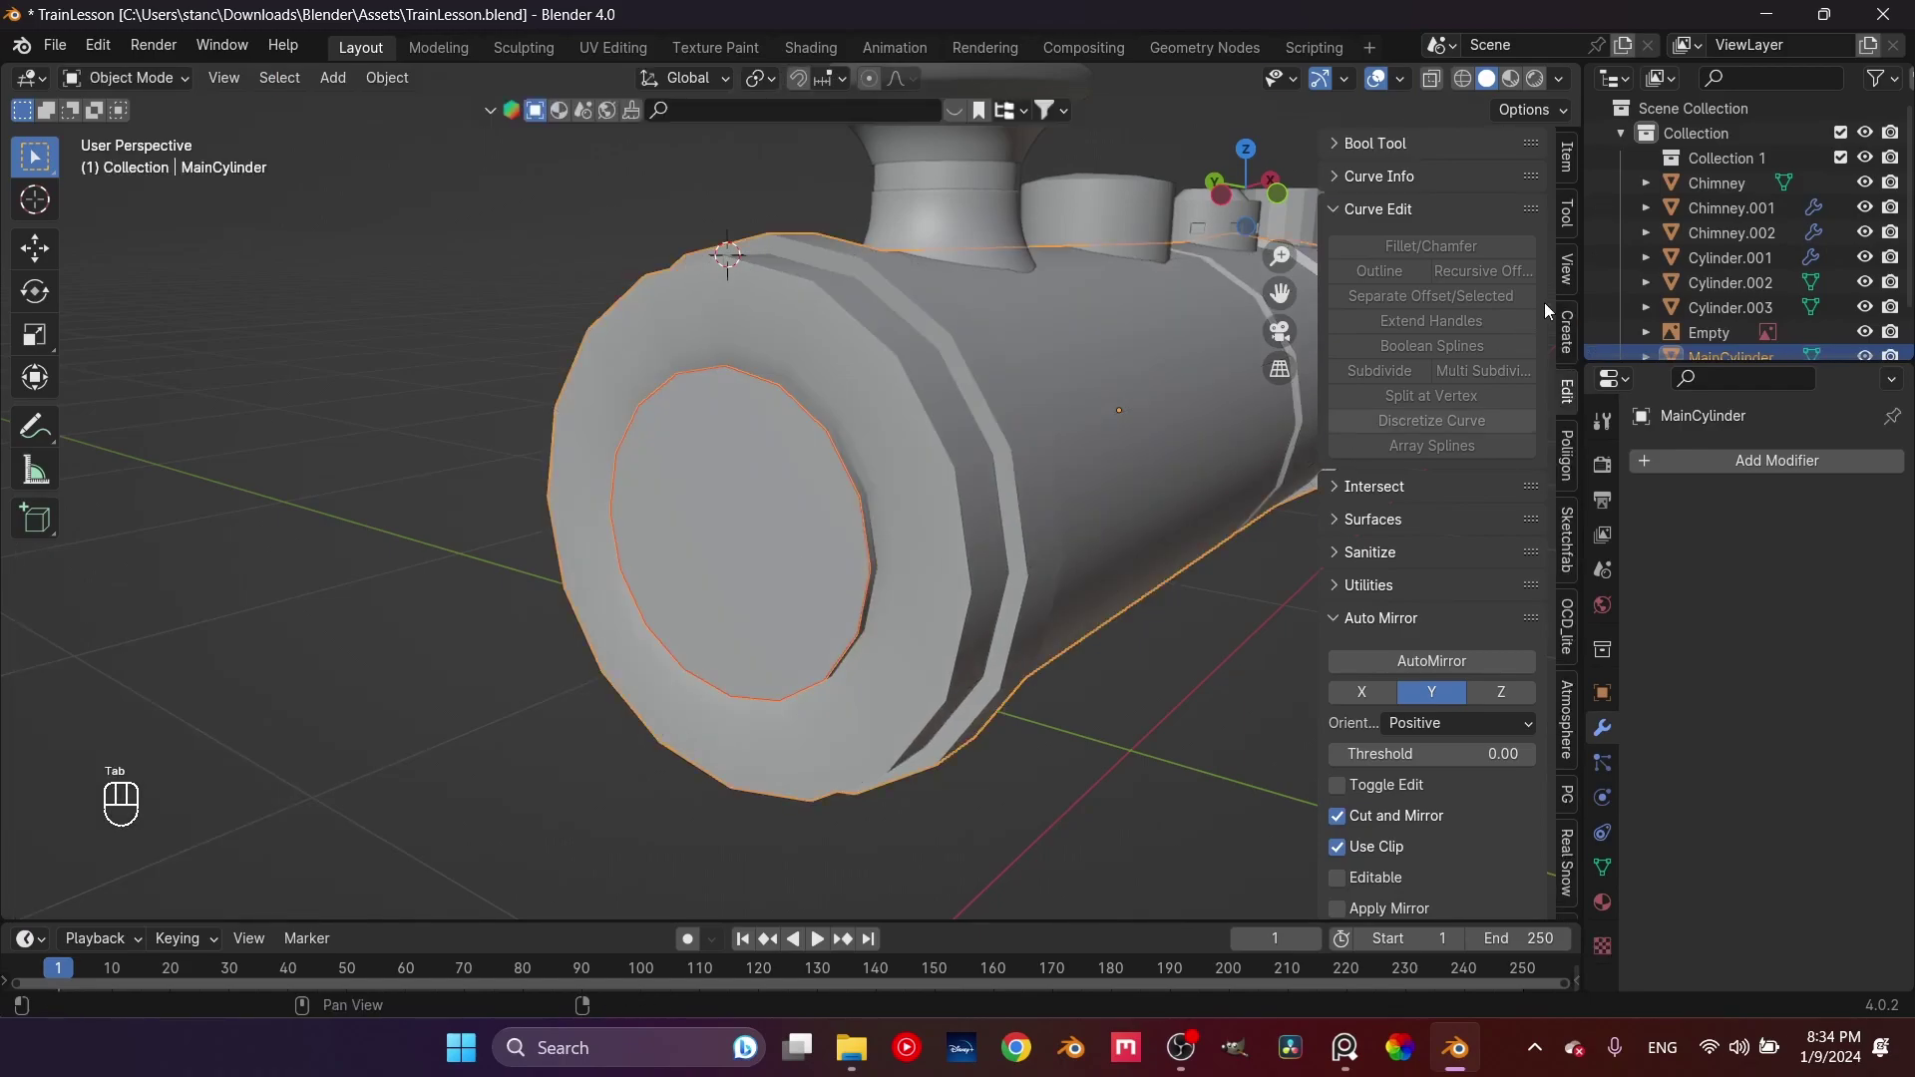
scroll(1704, 297, "down", 2)
left_click(927, 455)
left_click(1785, 335)
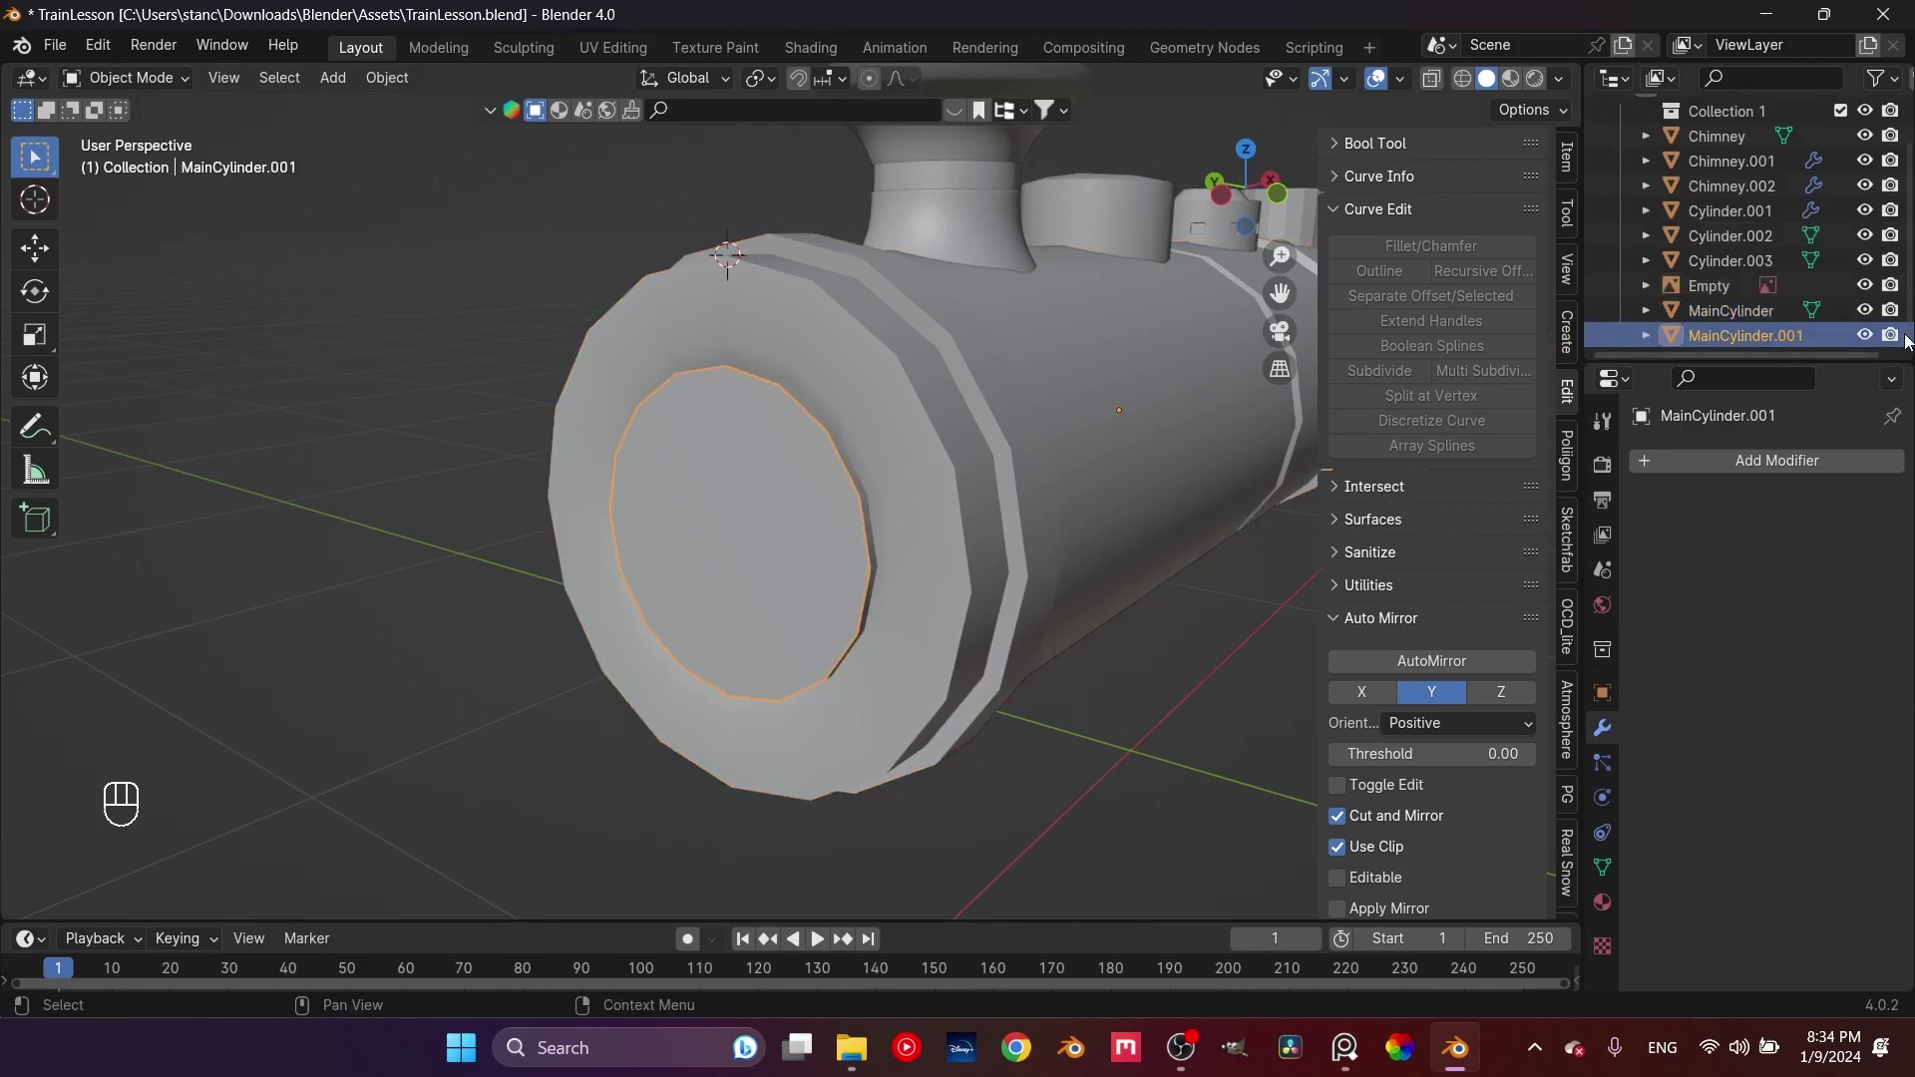
With the separated disc hidden, select the main boiler cylinder and delete its round front face in Edit Mode
left_click(846, 501)
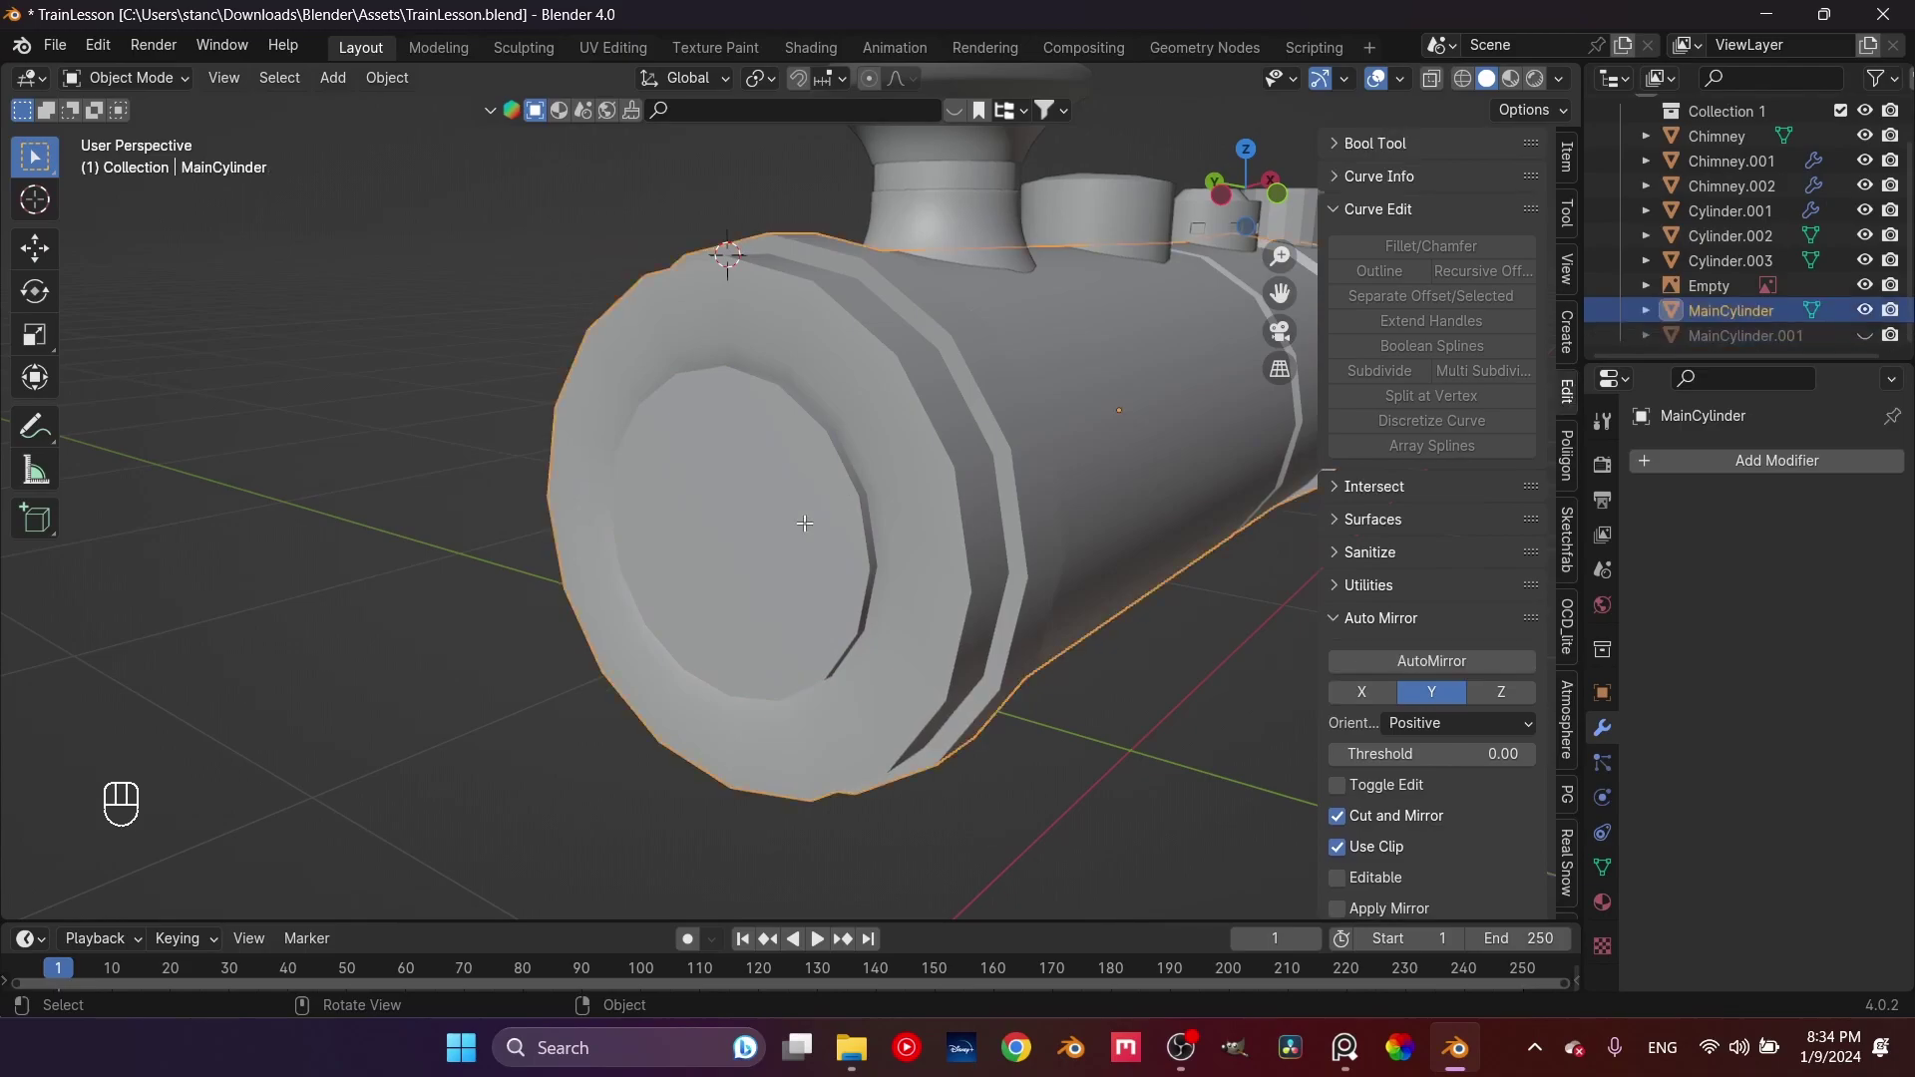
key("Tab")
left_click(804, 523)
key("x")
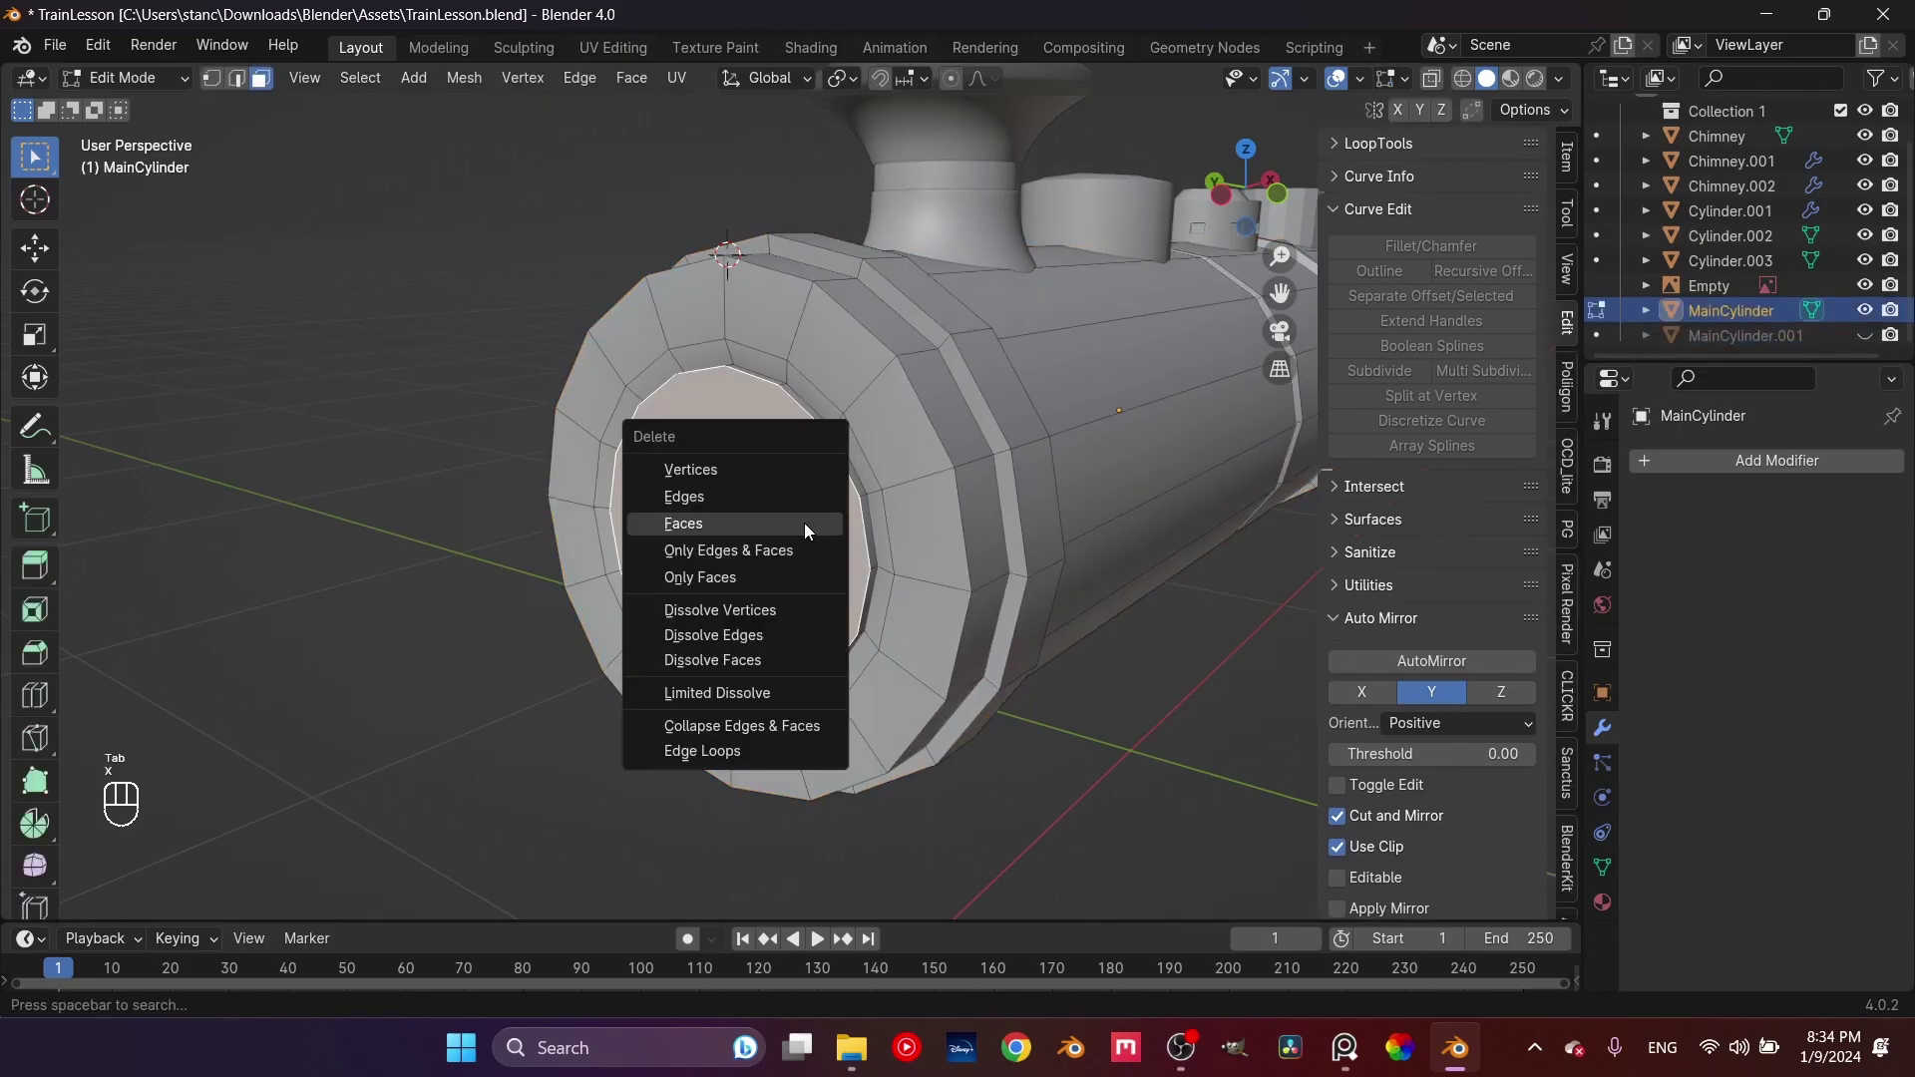
left_click(738, 524)
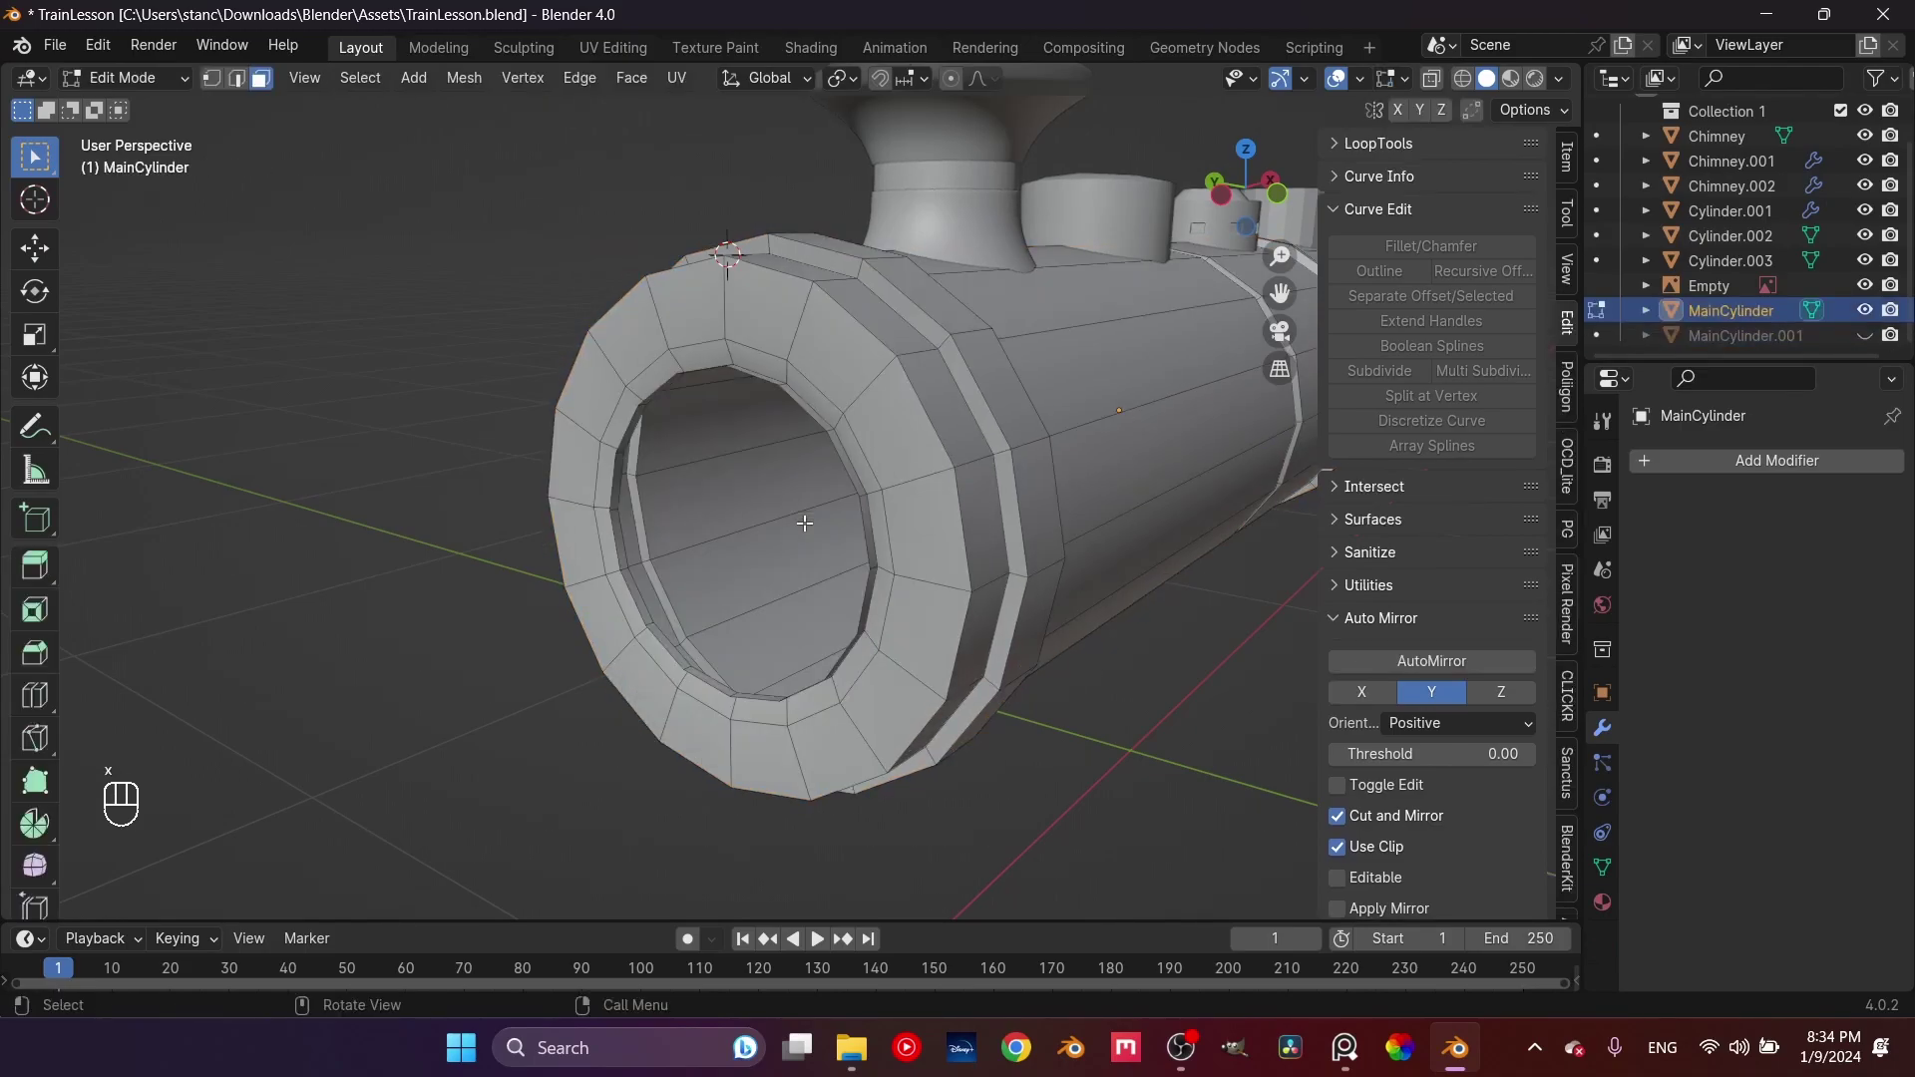
Select the loop of narrow faces lining the boiler's front opening and delete them
scroll(807, 528, "up", 5)
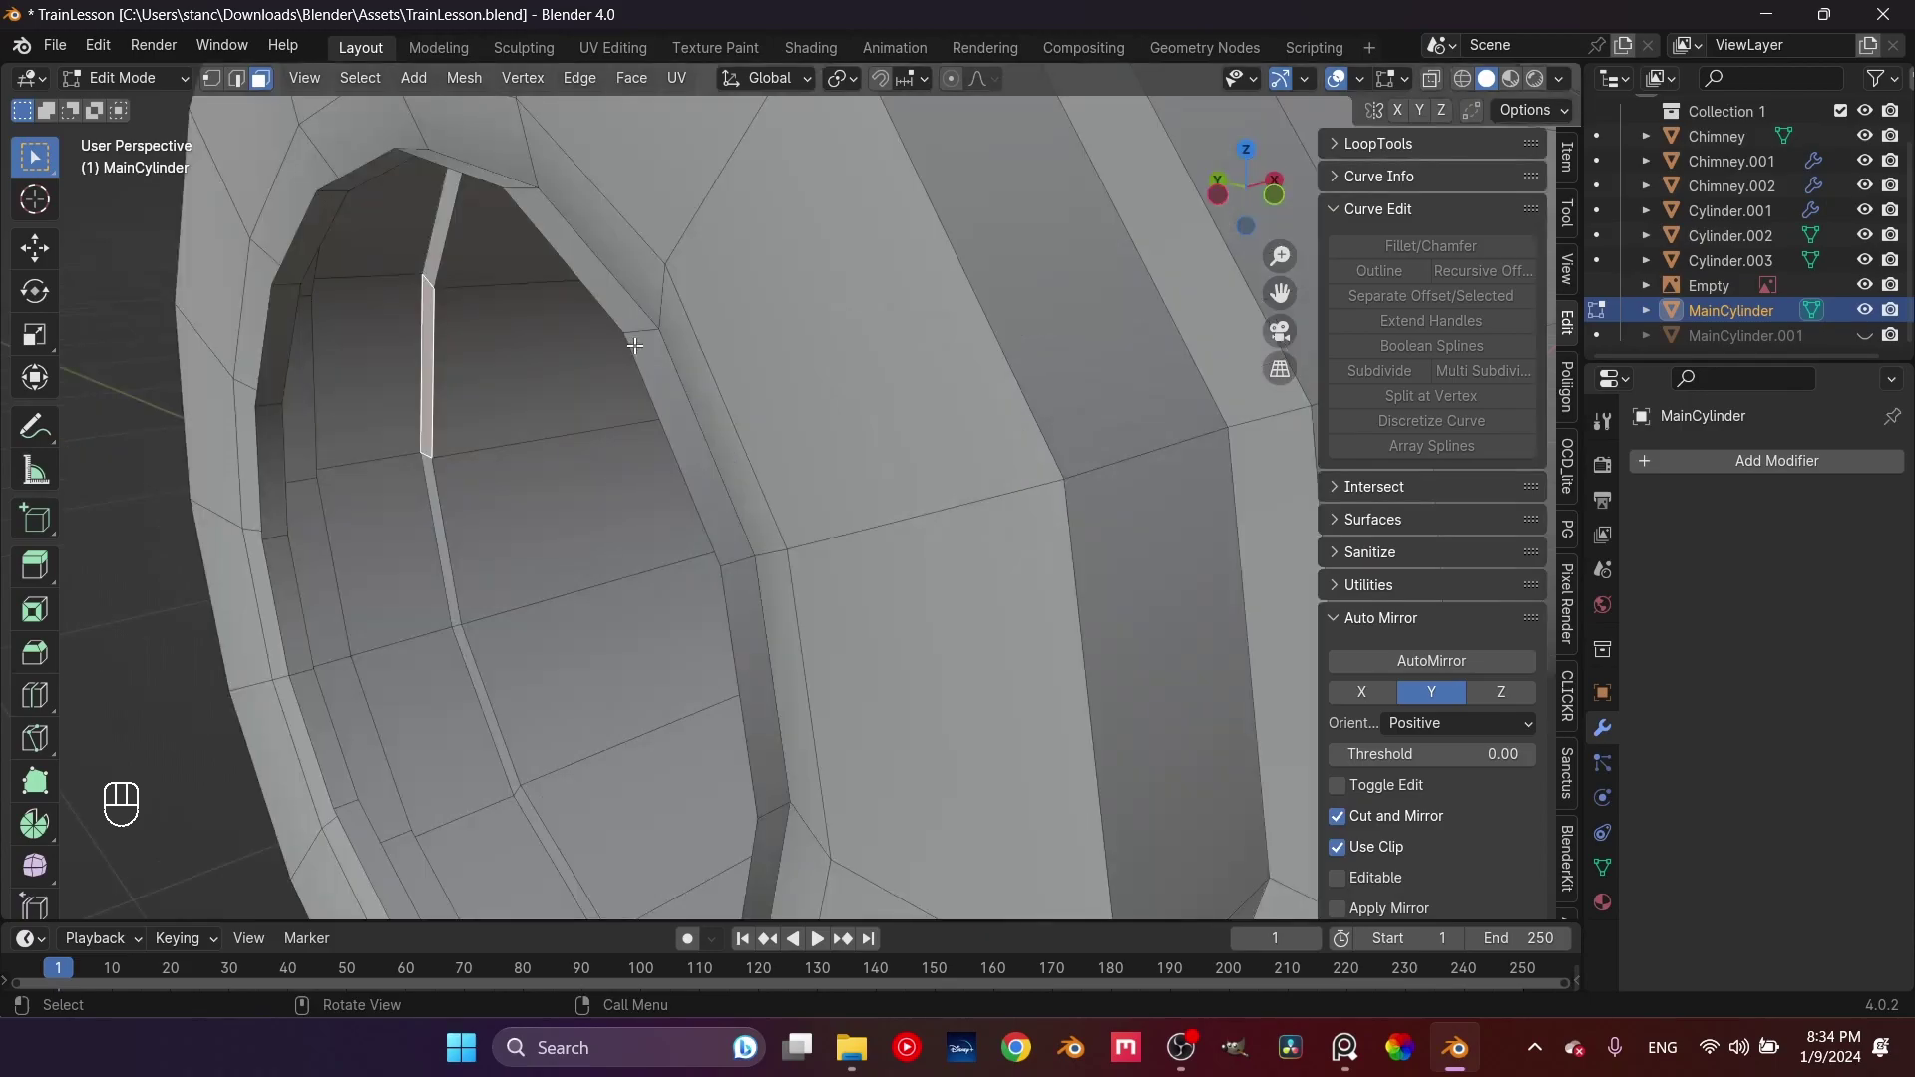
left_click(647, 359, "alt")
scroll(648, 360, "down", 2)
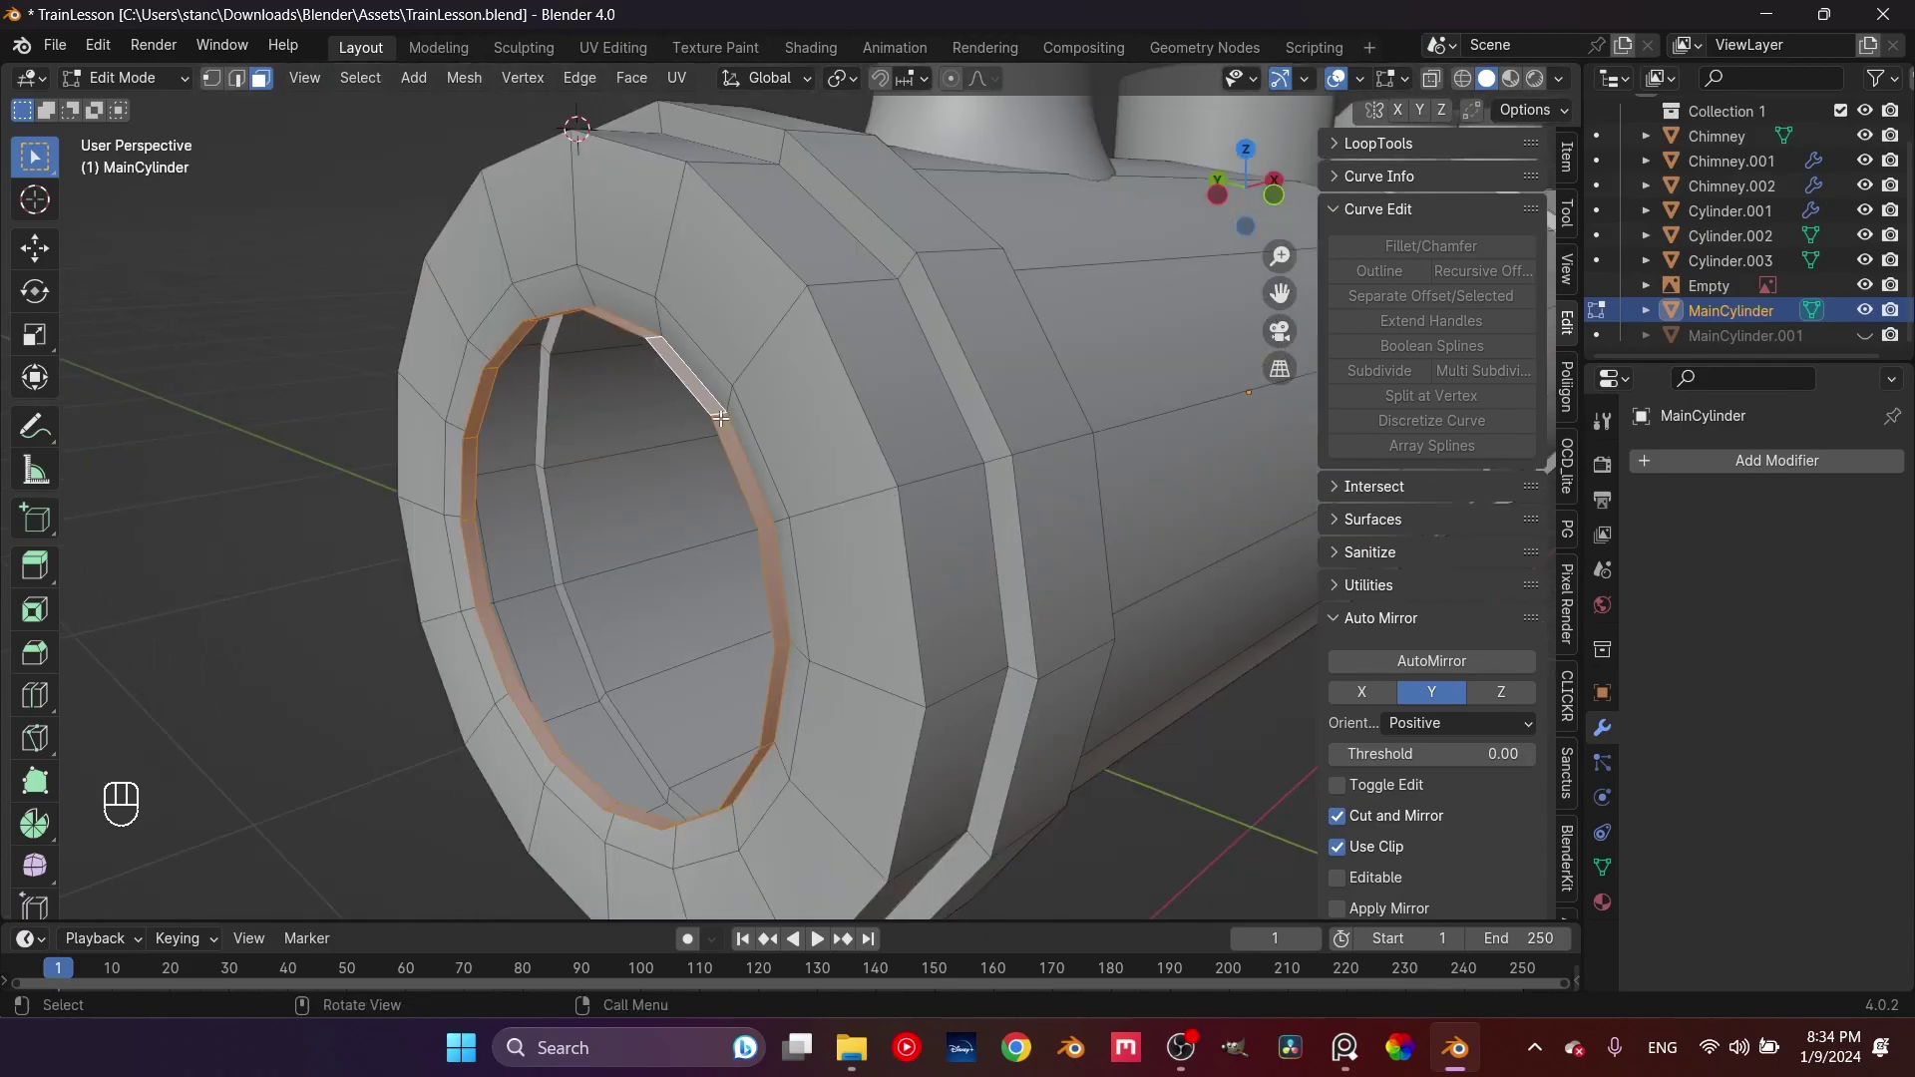
key("x")
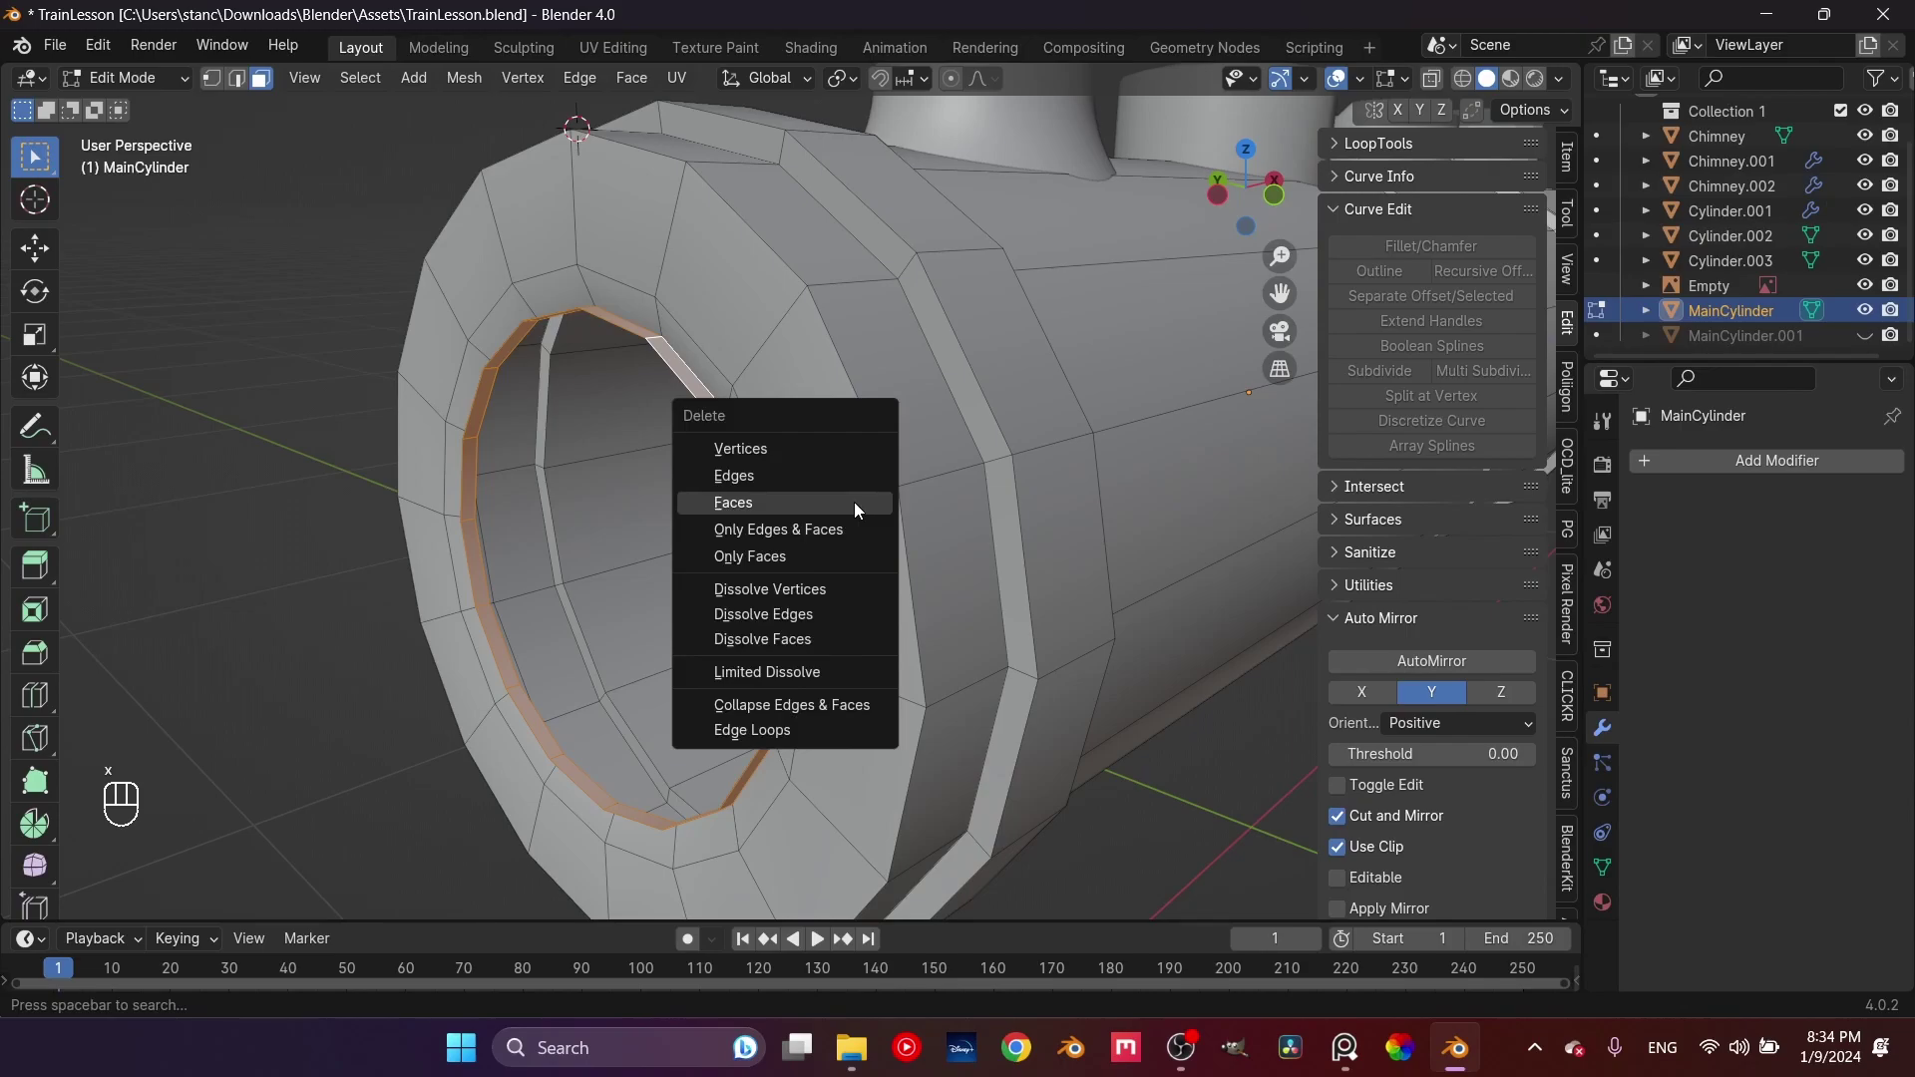
left_click(854, 502)
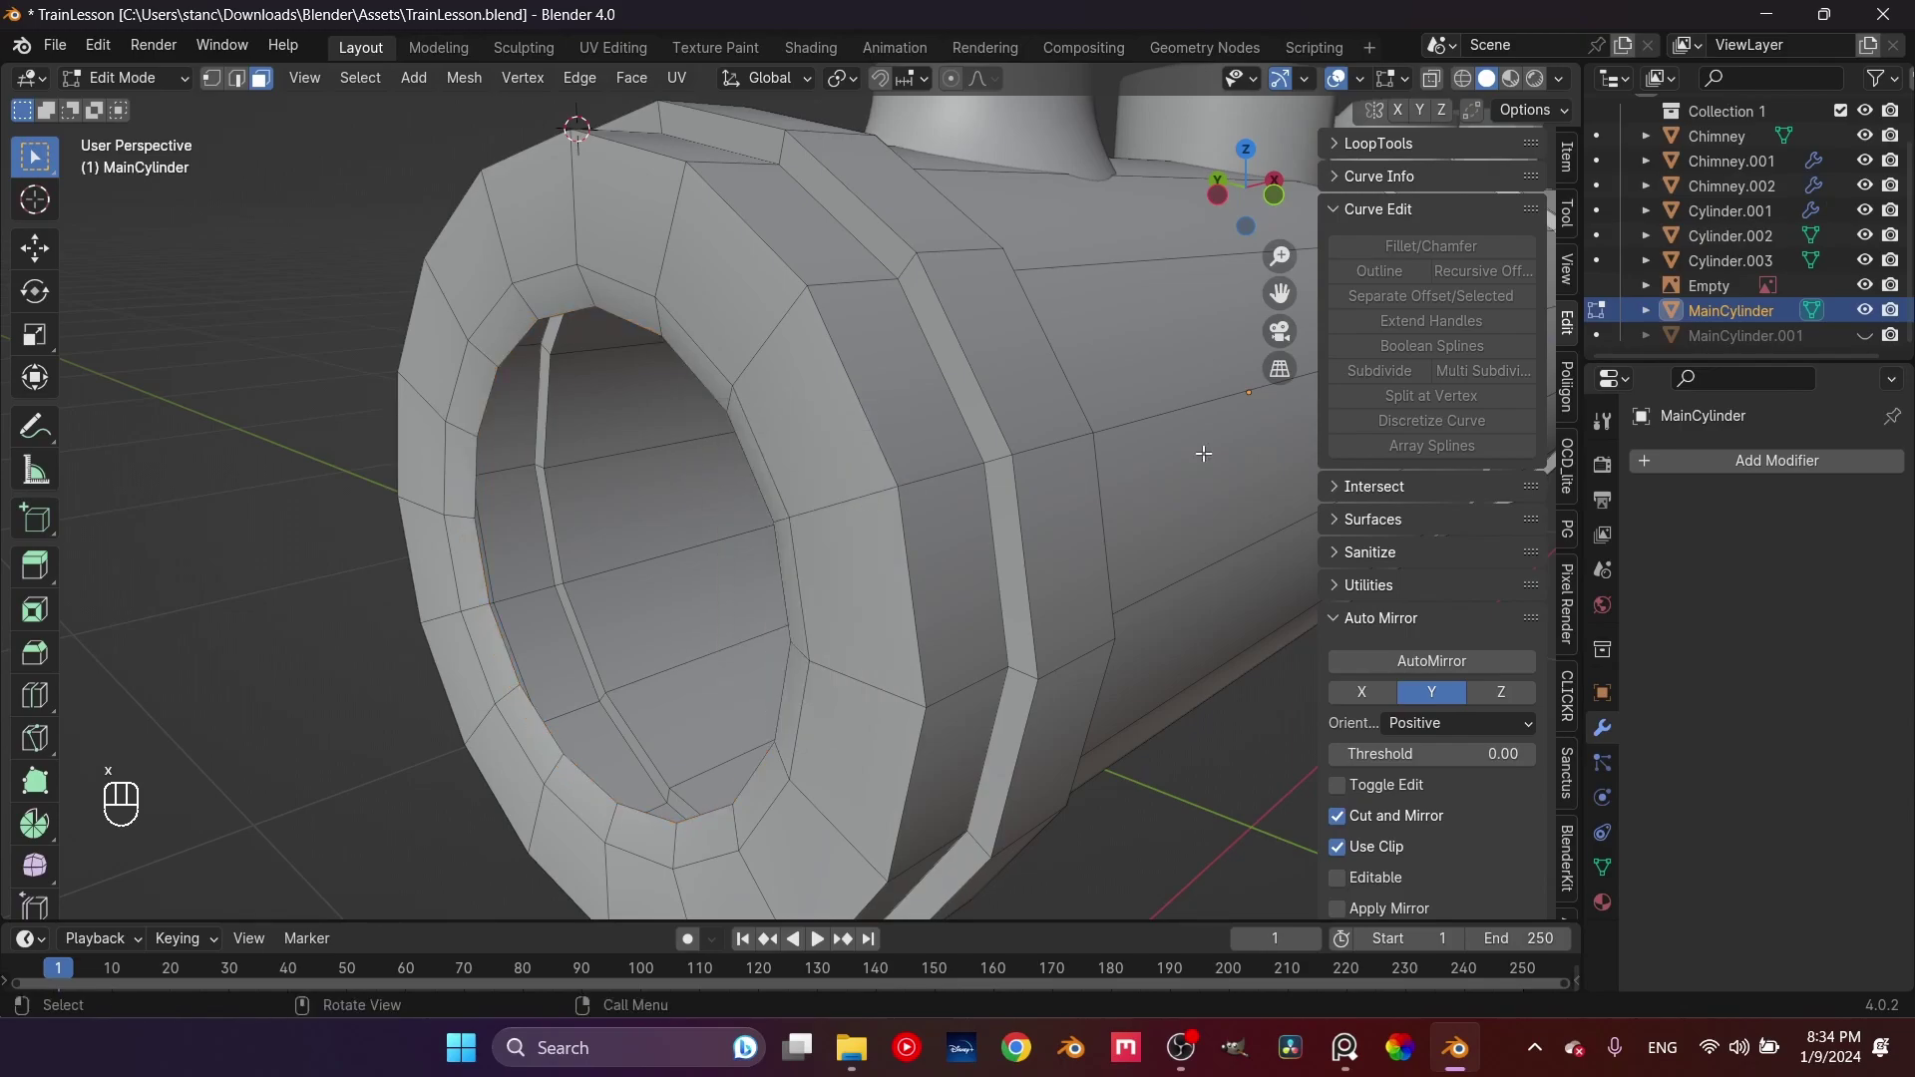
Unhide the separated disc, select it in Object Mode and add a Solidify modifier to it
left_click(1866, 336)
mouse_move(716, 591)
middle_mouse_down()
mouse_move(976, 557)
mouse_move(1005, 595)
mouse_move(721, 563)
middle_mouse_up()
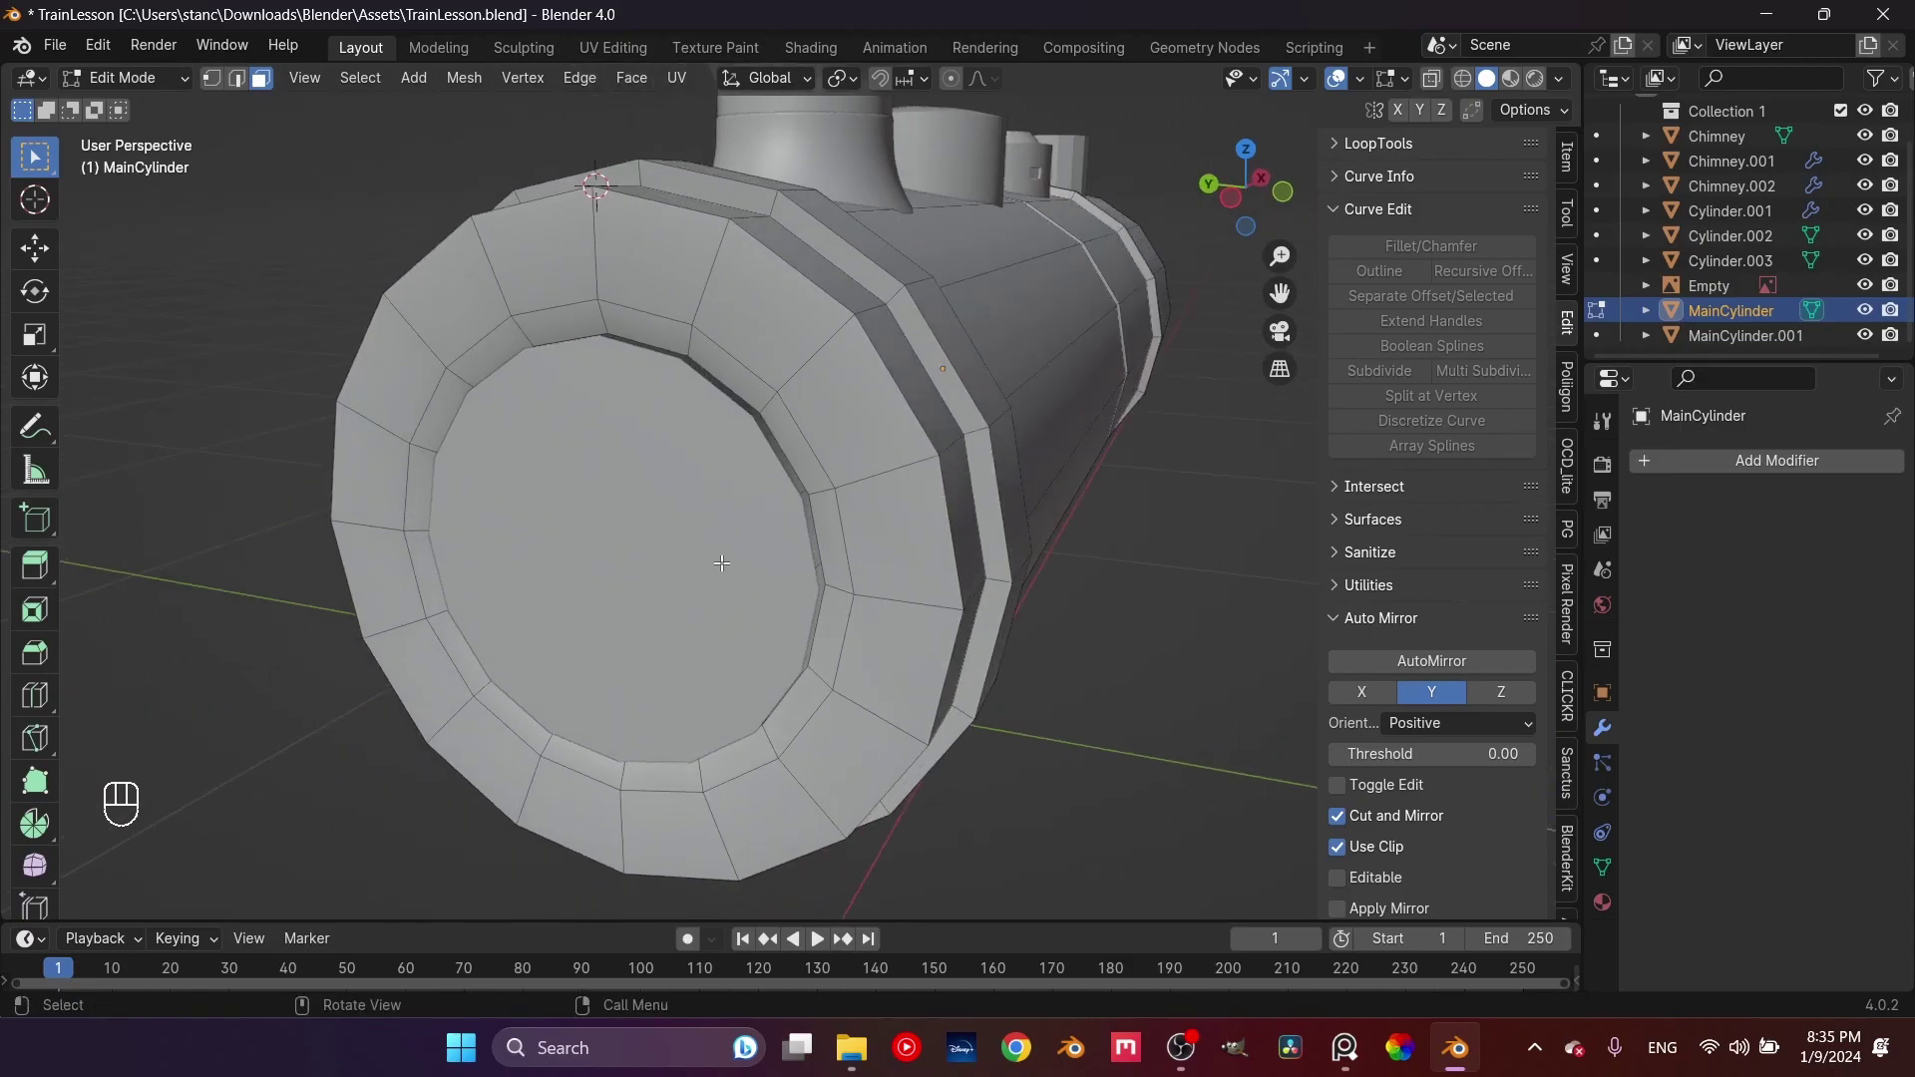
key("Tab")
left_click(721, 563)
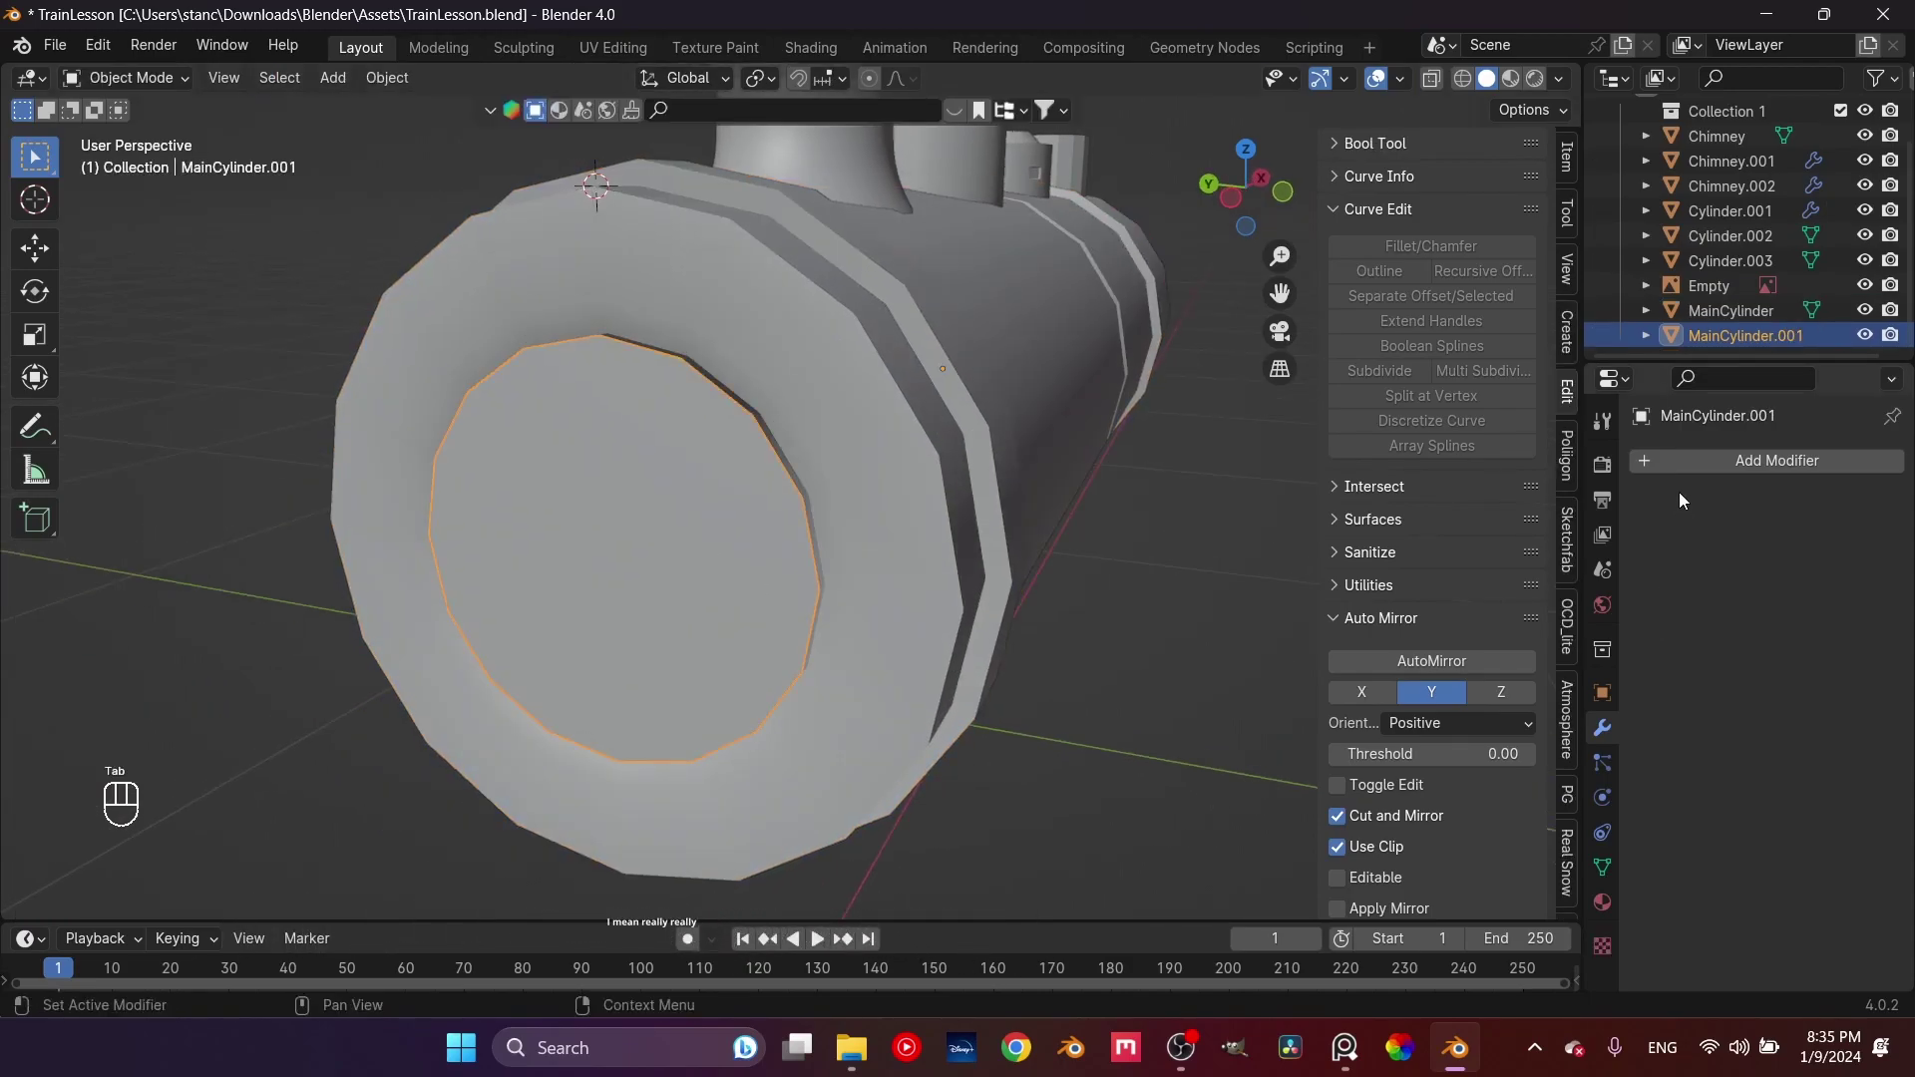
left_click(1678, 459)
mouse_move(1678, 459)
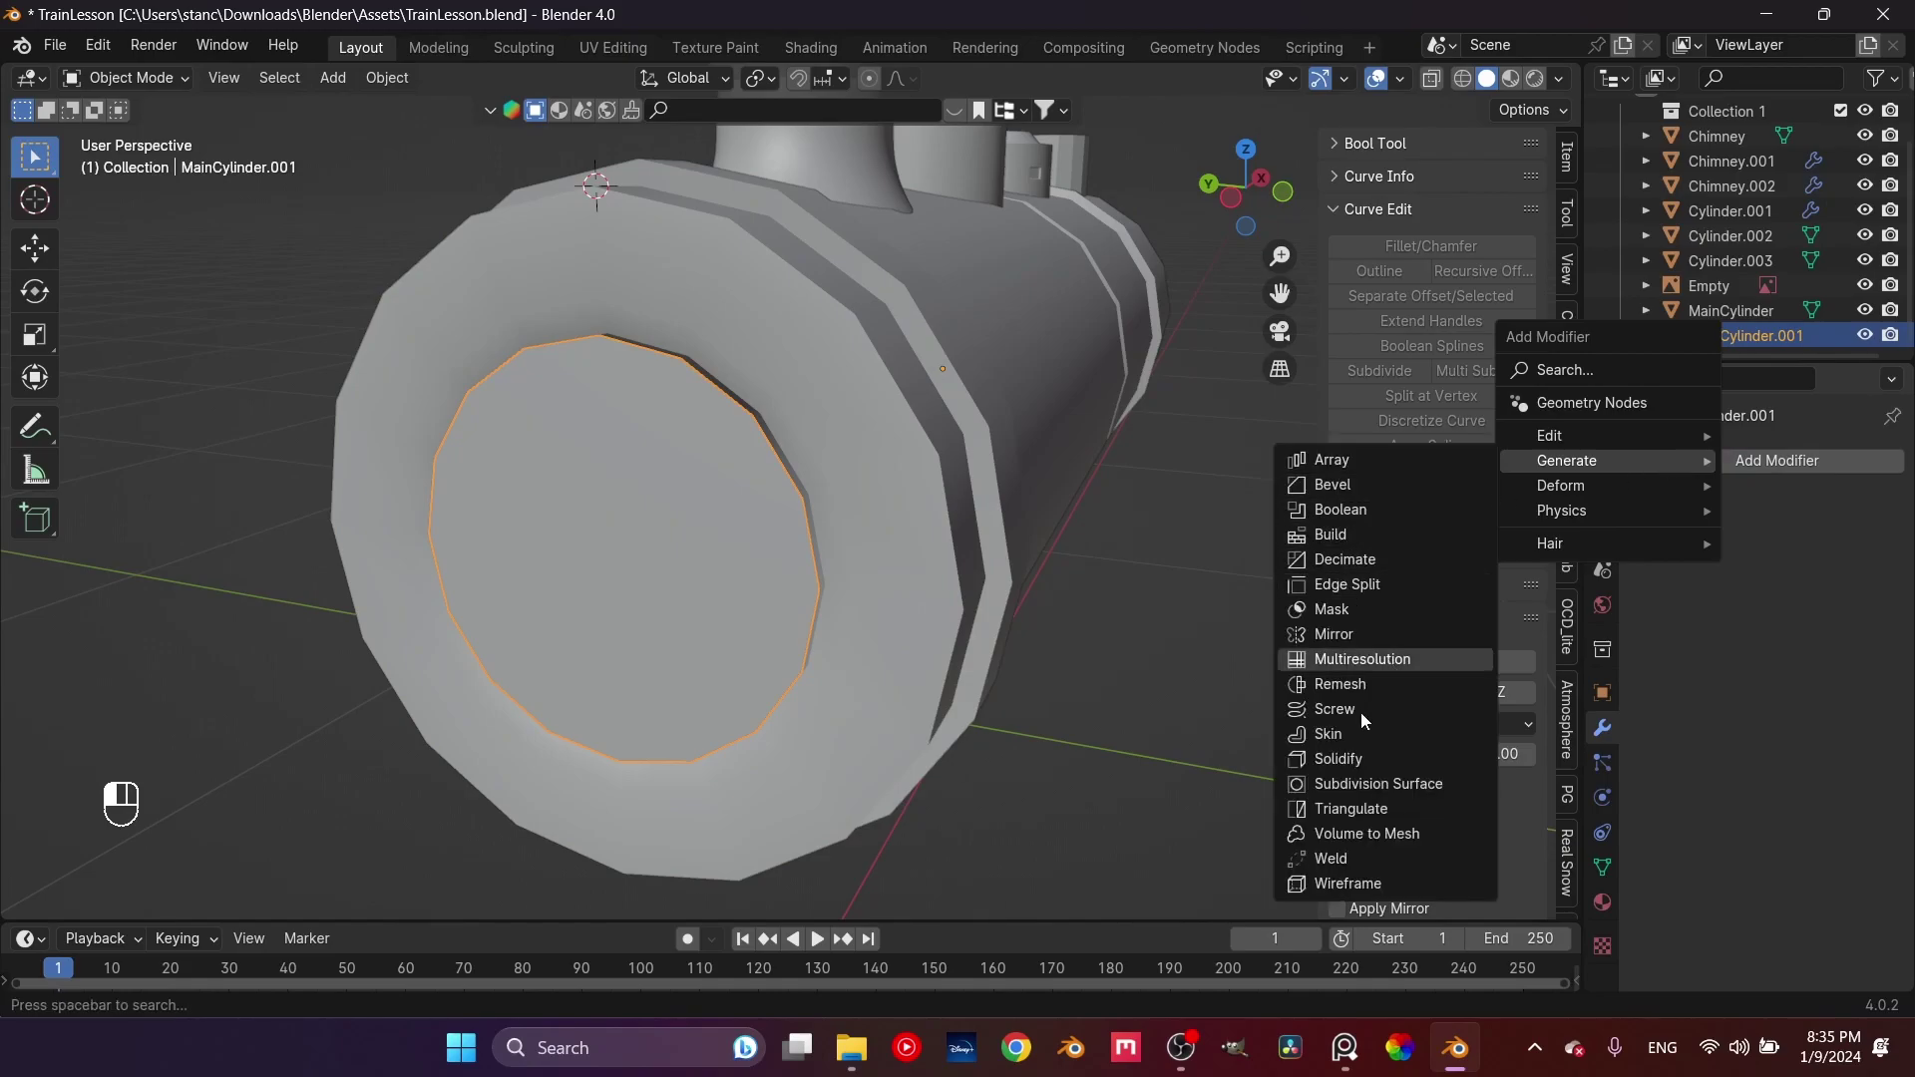
left_click(1359, 759)
Apply the disc's scale and inspect its thickness from the side, ending with X-ray off
mouse_move(748, 554)
middle_mouse_down()
mouse_move(702, 559)
mouse_move(715, 568)
middle_mouse_up()
key("ctrl+a")
left_click(716, 567)
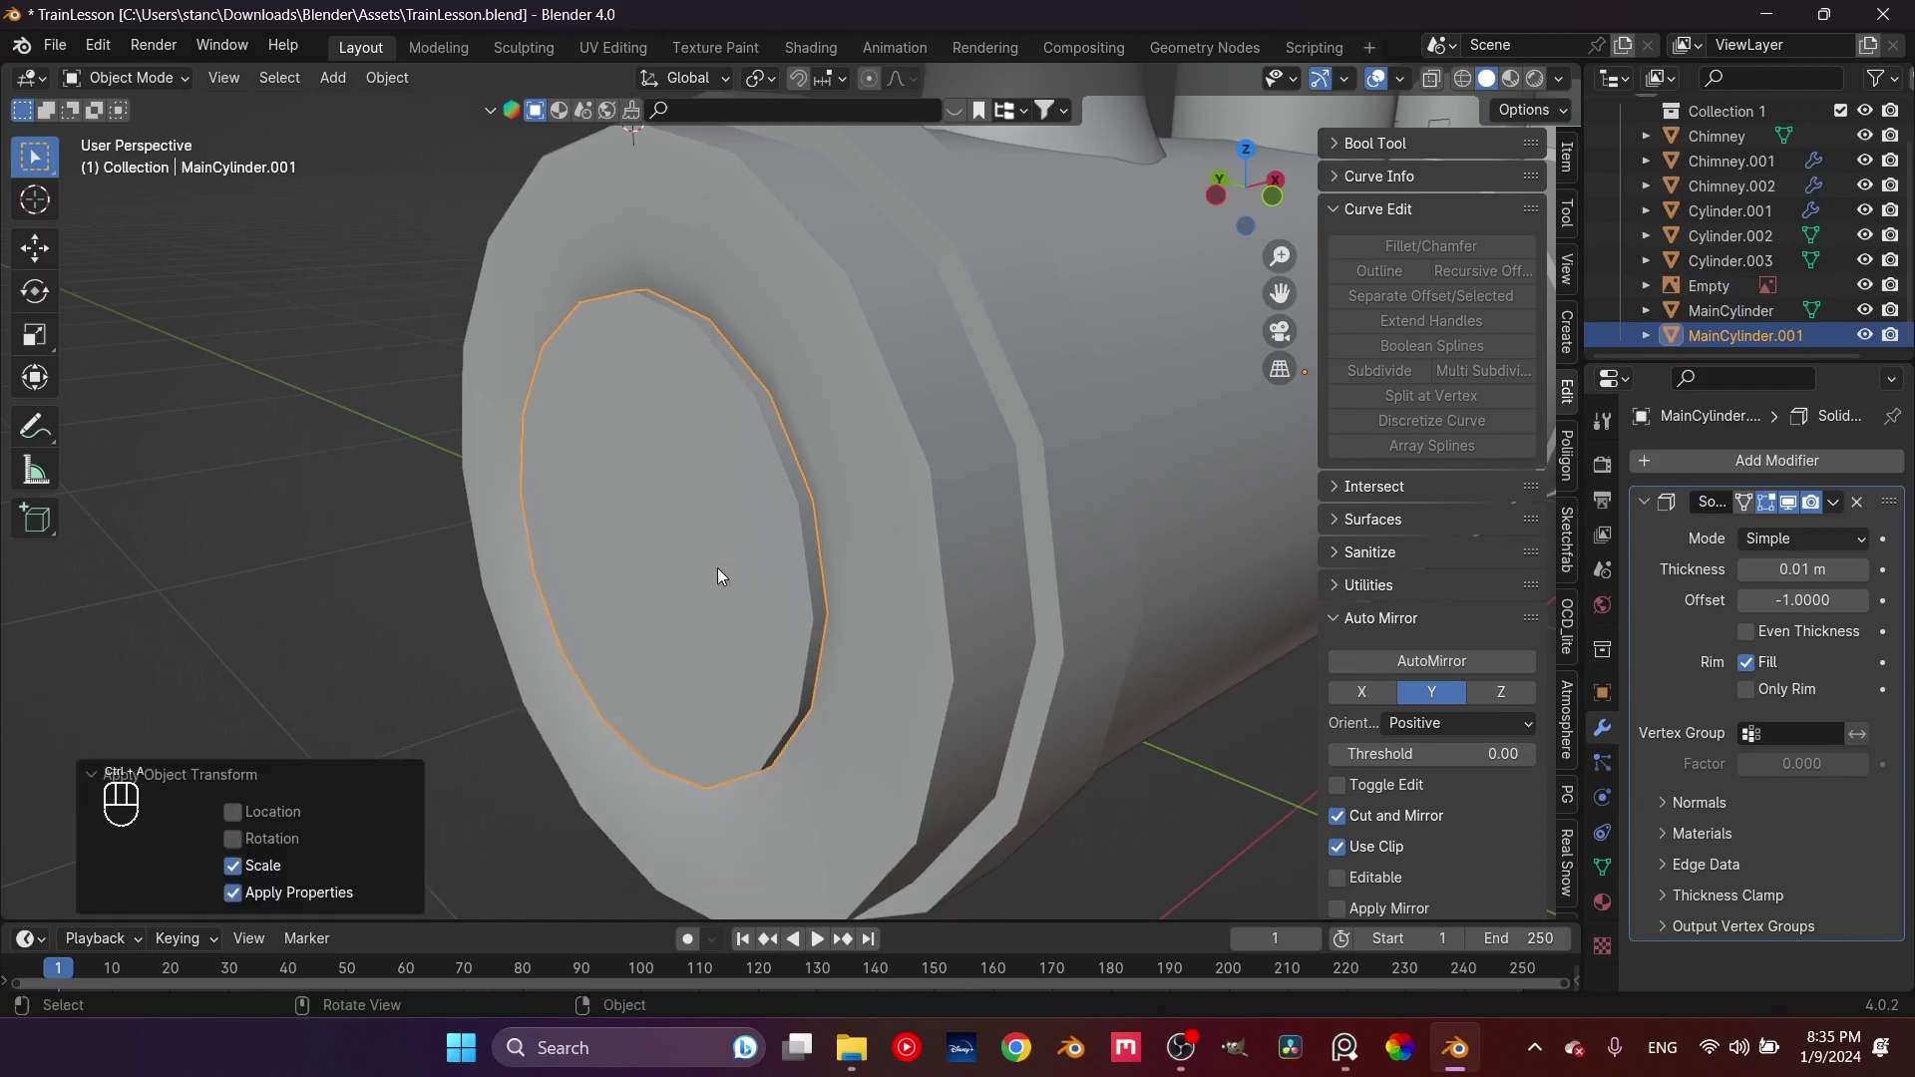
middle_click_drag(824, 539, 973, 483)
scroll(855, 475, "up", 2)
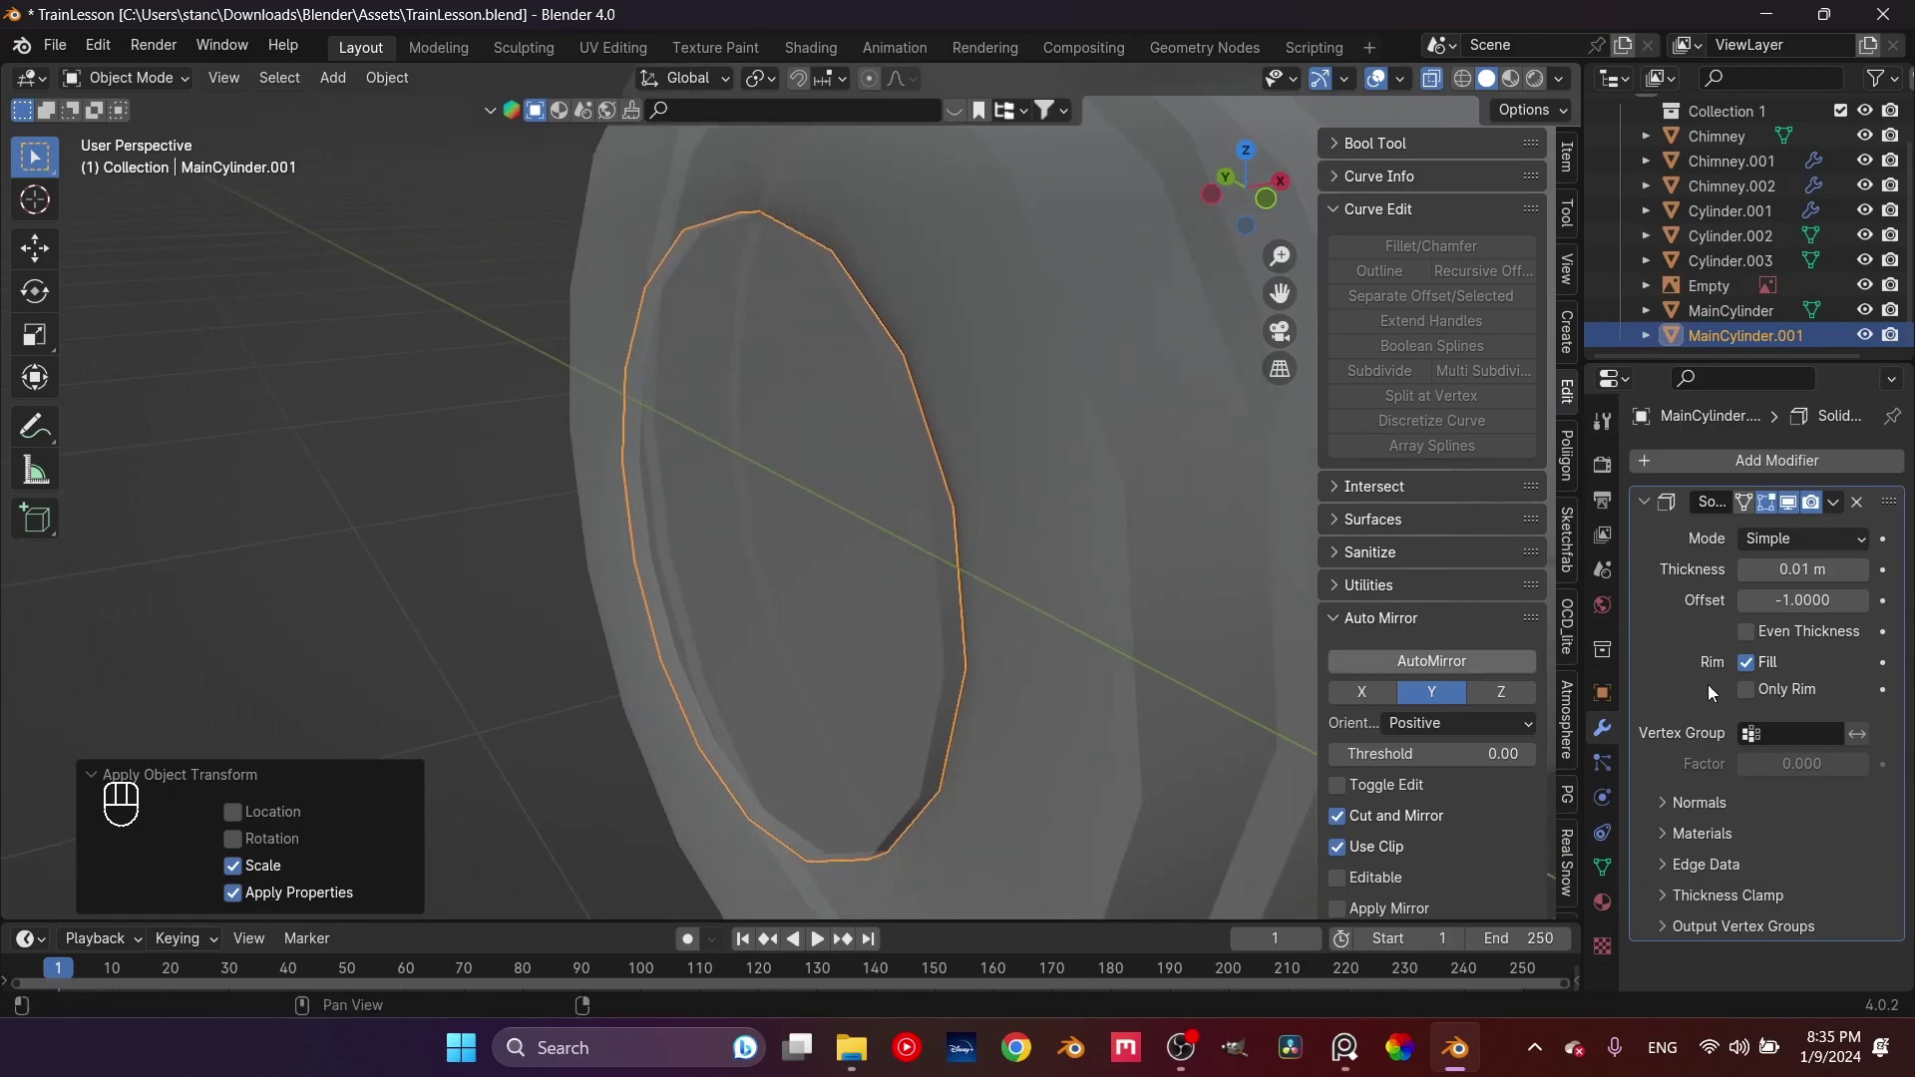
left_click(1433, 82)
middle_click_drag(889, 330, 911, 342)
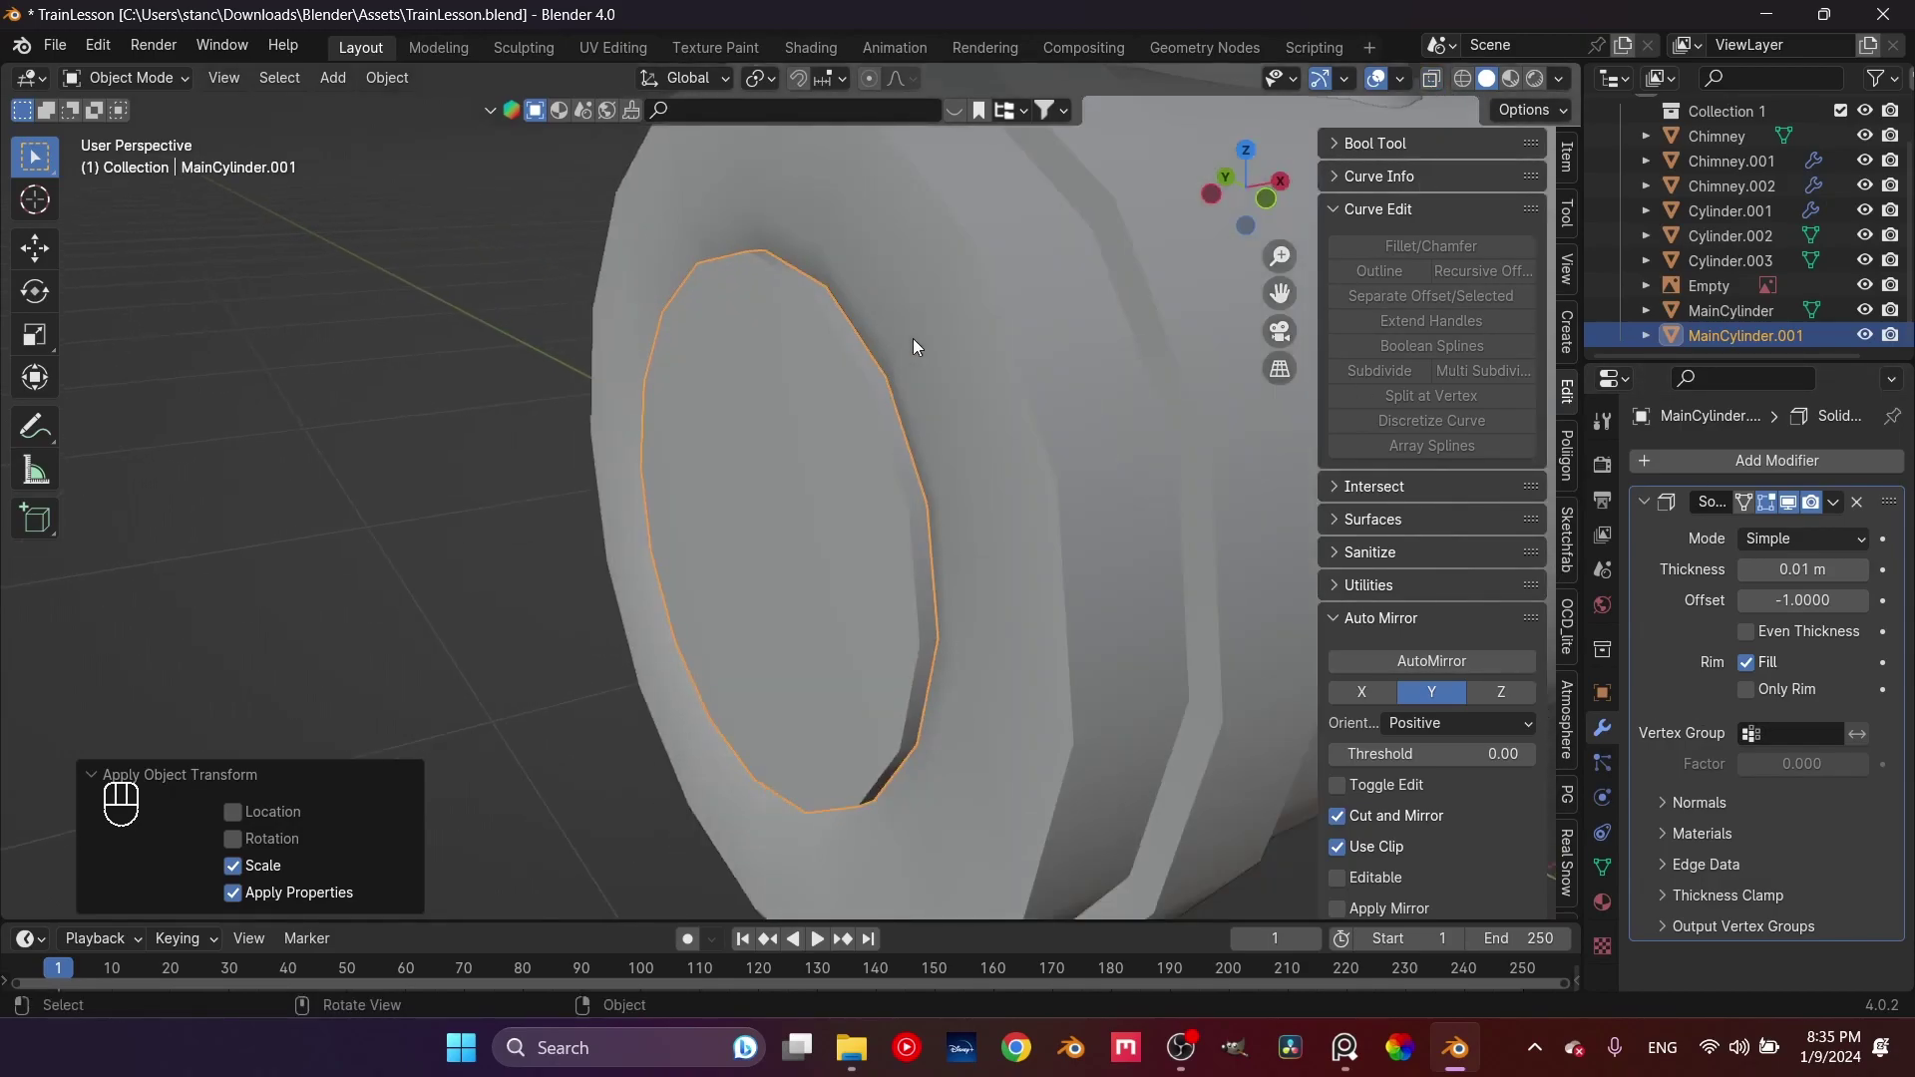
middle_click_drag(911, 462, 825, 470)
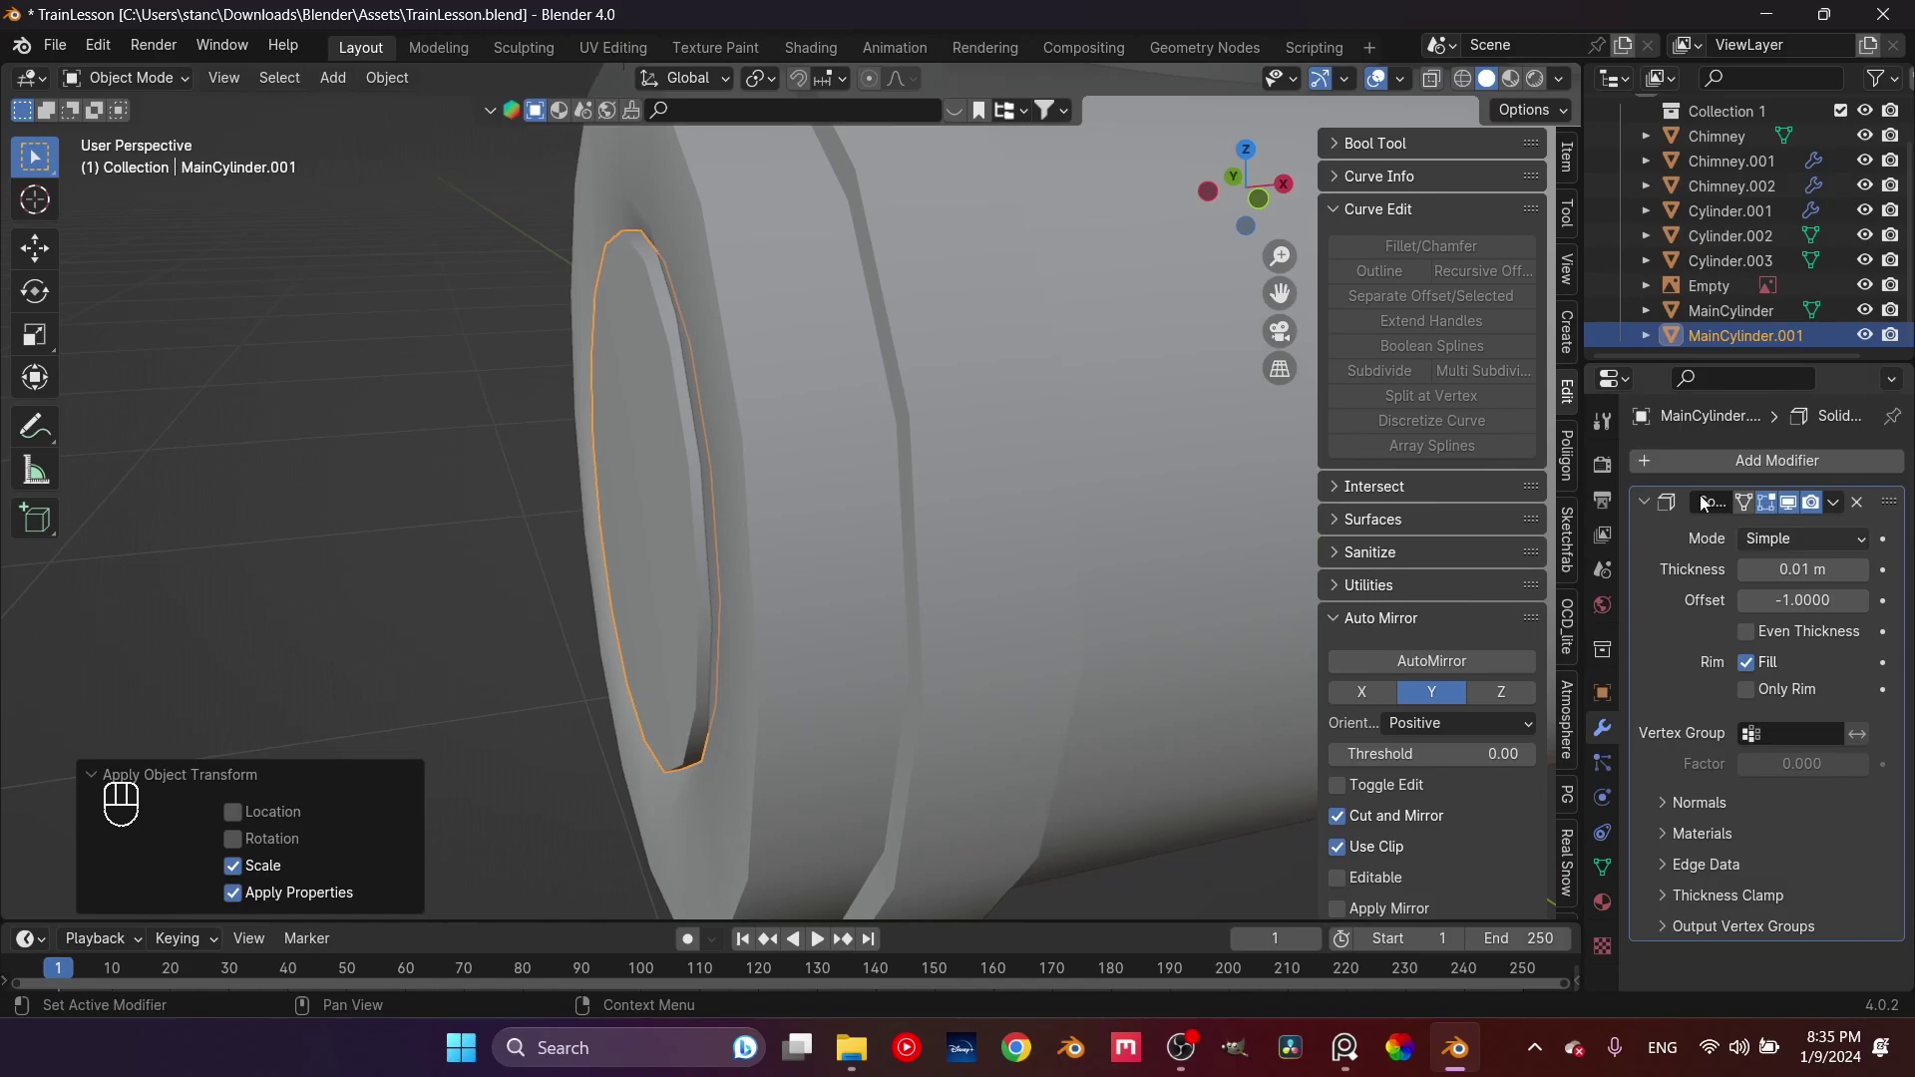
Add a Subdivision Surface modifier to the disc after the Solidify modifier
left_click(1644, 502)
left_click(1776, 460)
mouse_move(1651, 465)
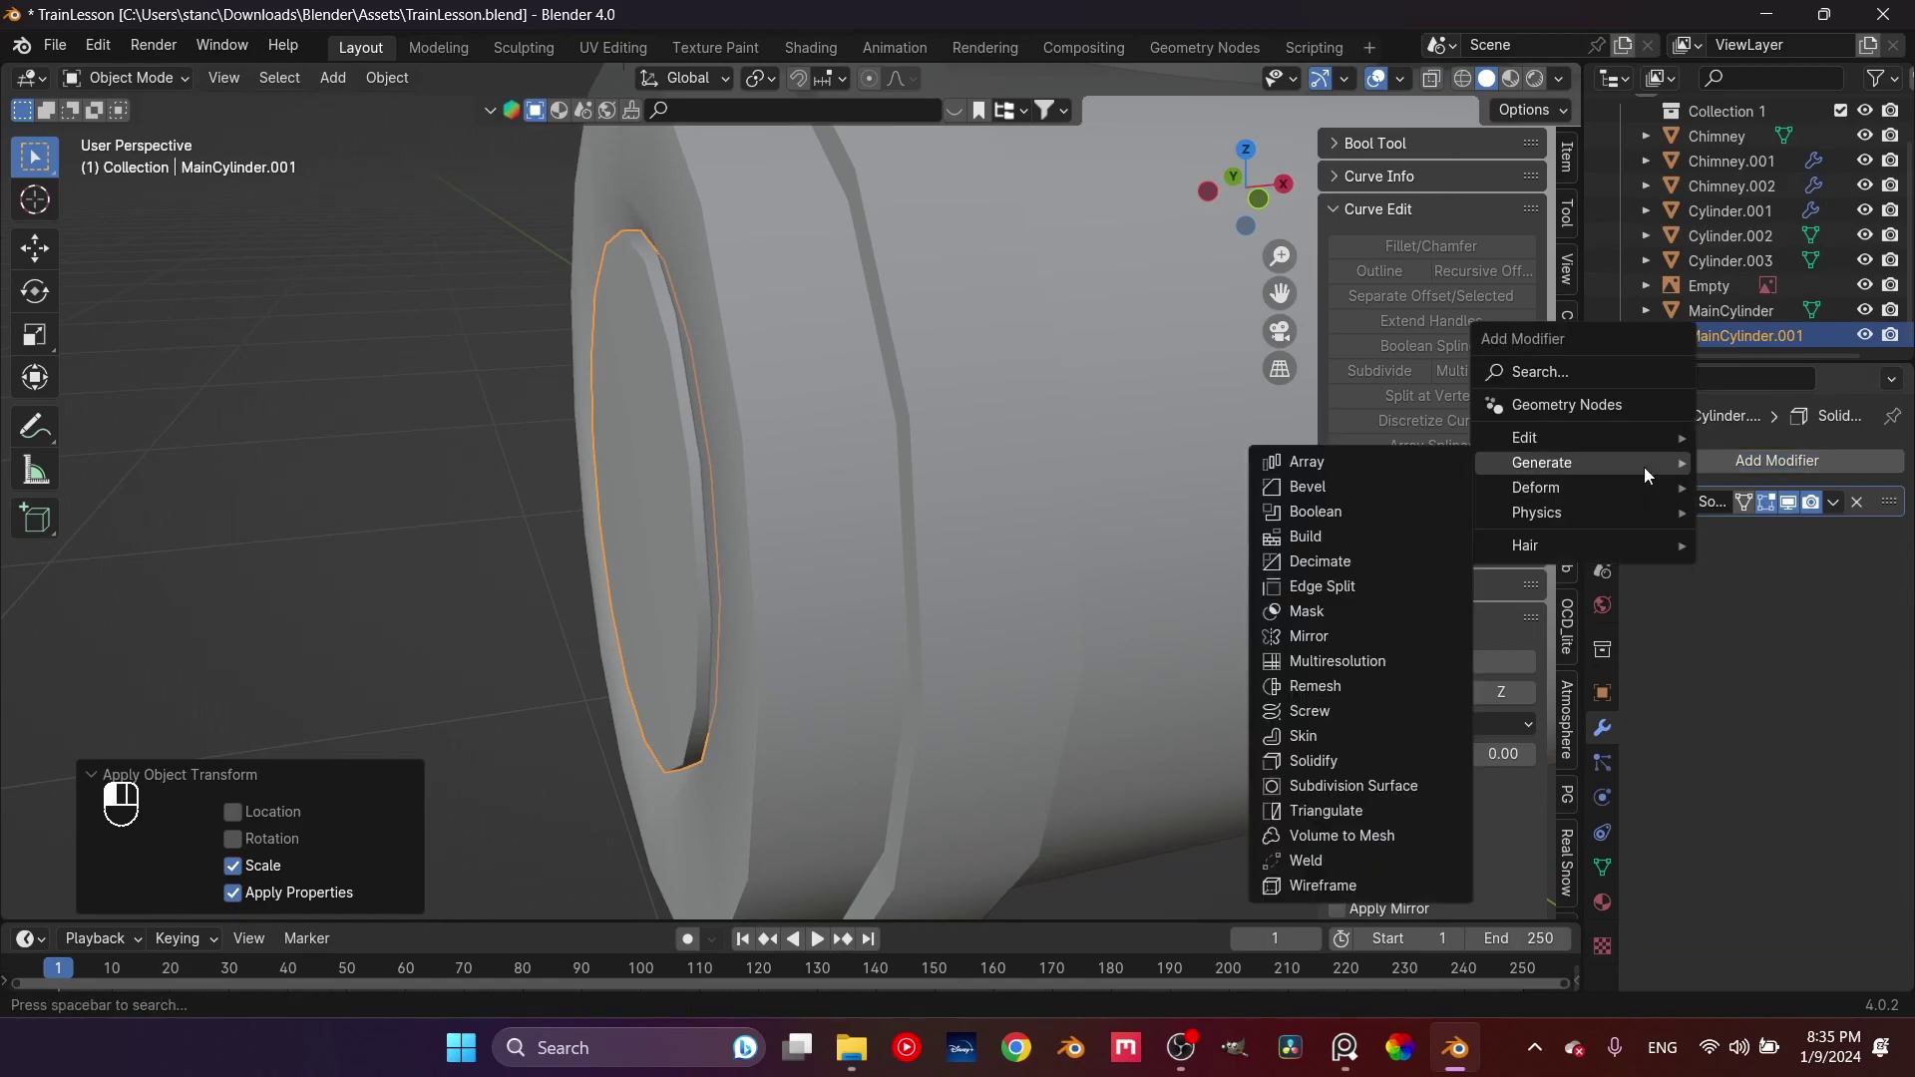
left_click(1337, 790)
middle_click_drag(824, 525, 955, 565)
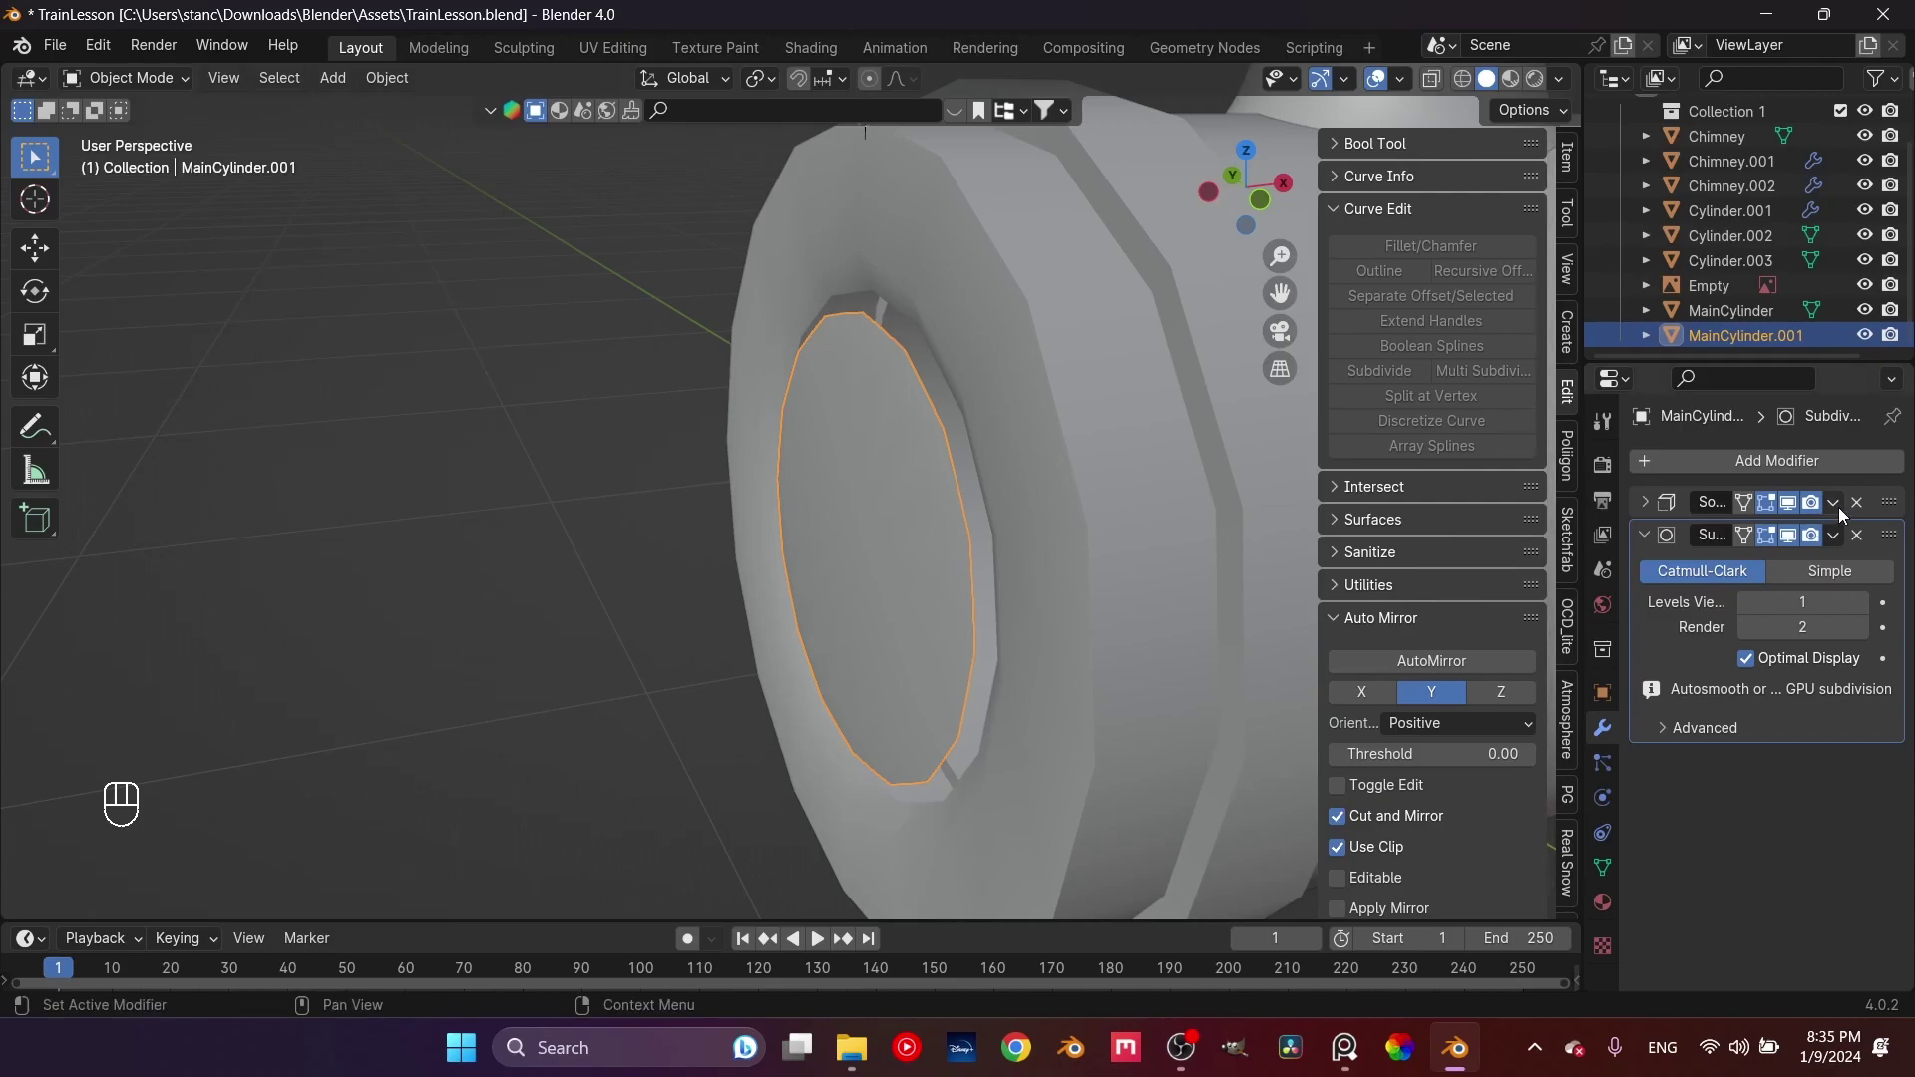
Apply the disc's Solidify modifier and enter Edit Mode on its mesh
left_click(1676, 502)
left_click(1834, 502)
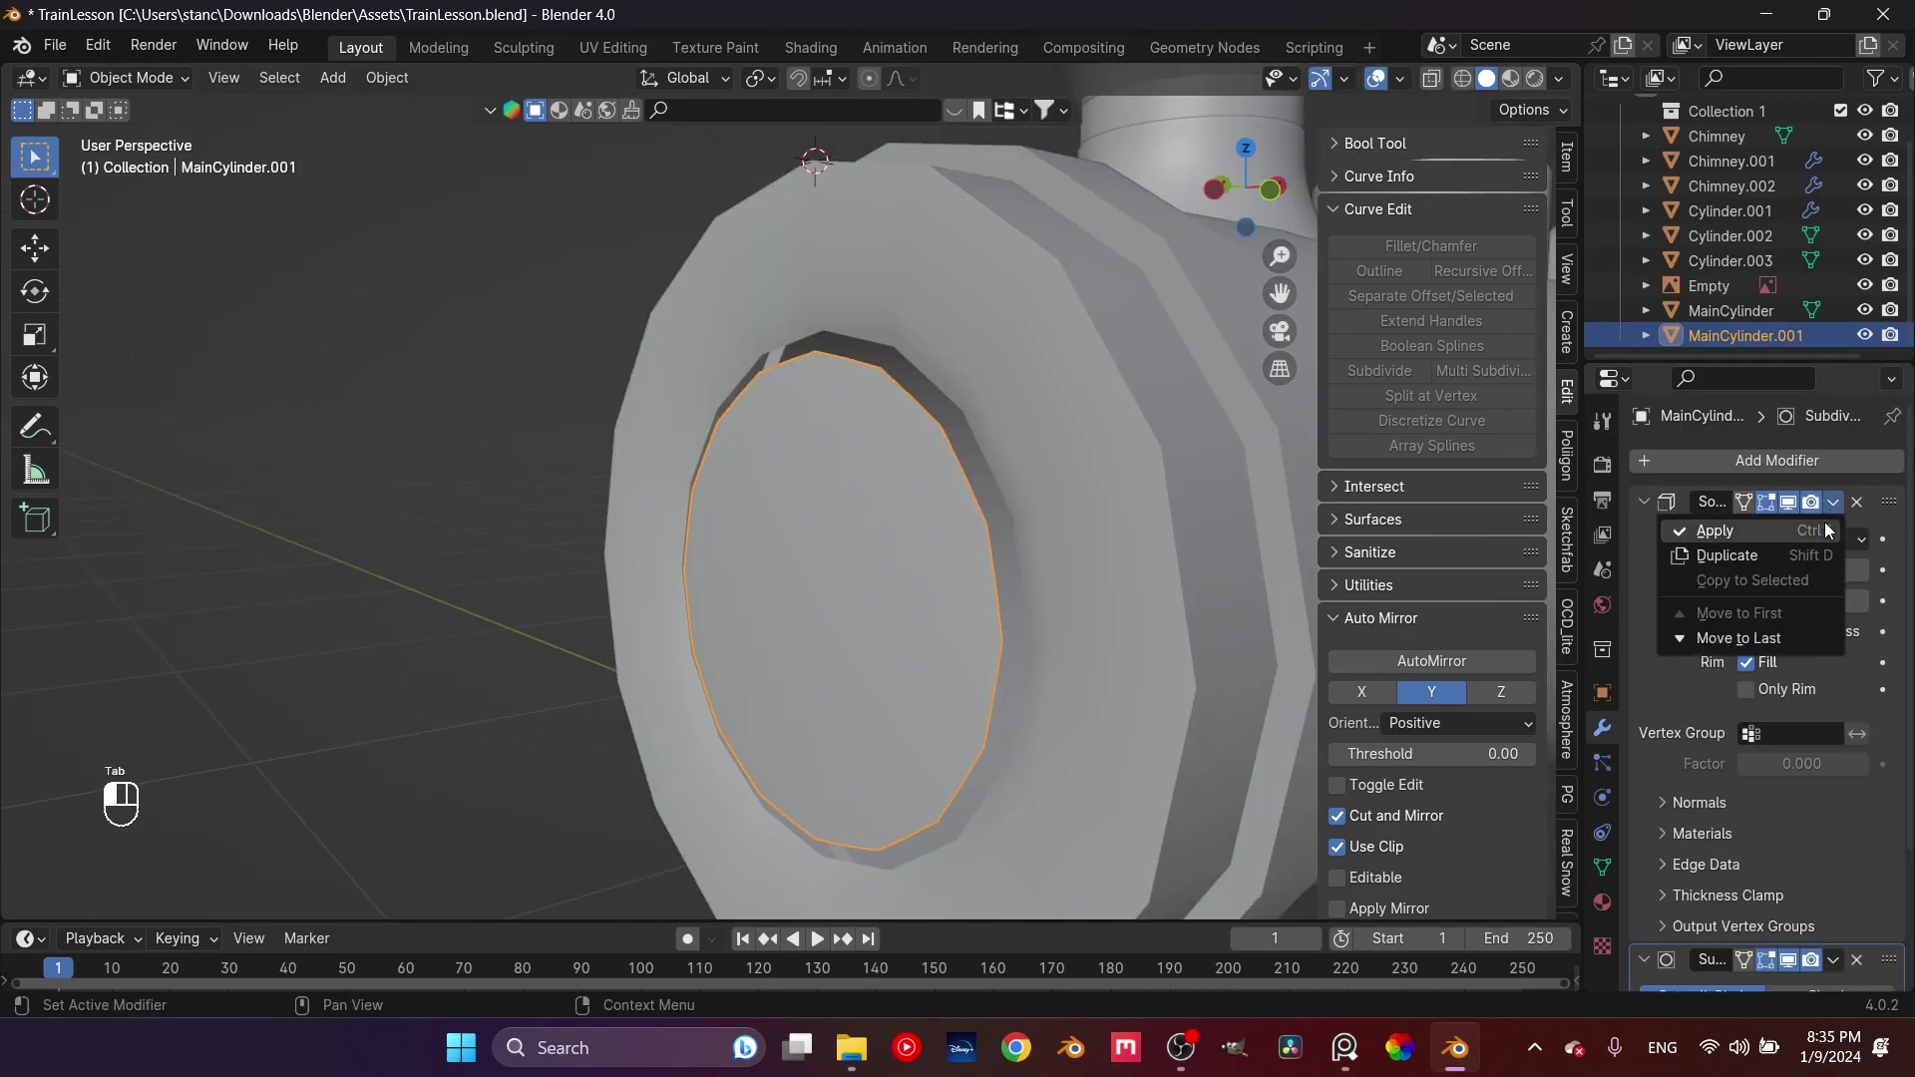
left_click(1828, 529)
key("Tab")
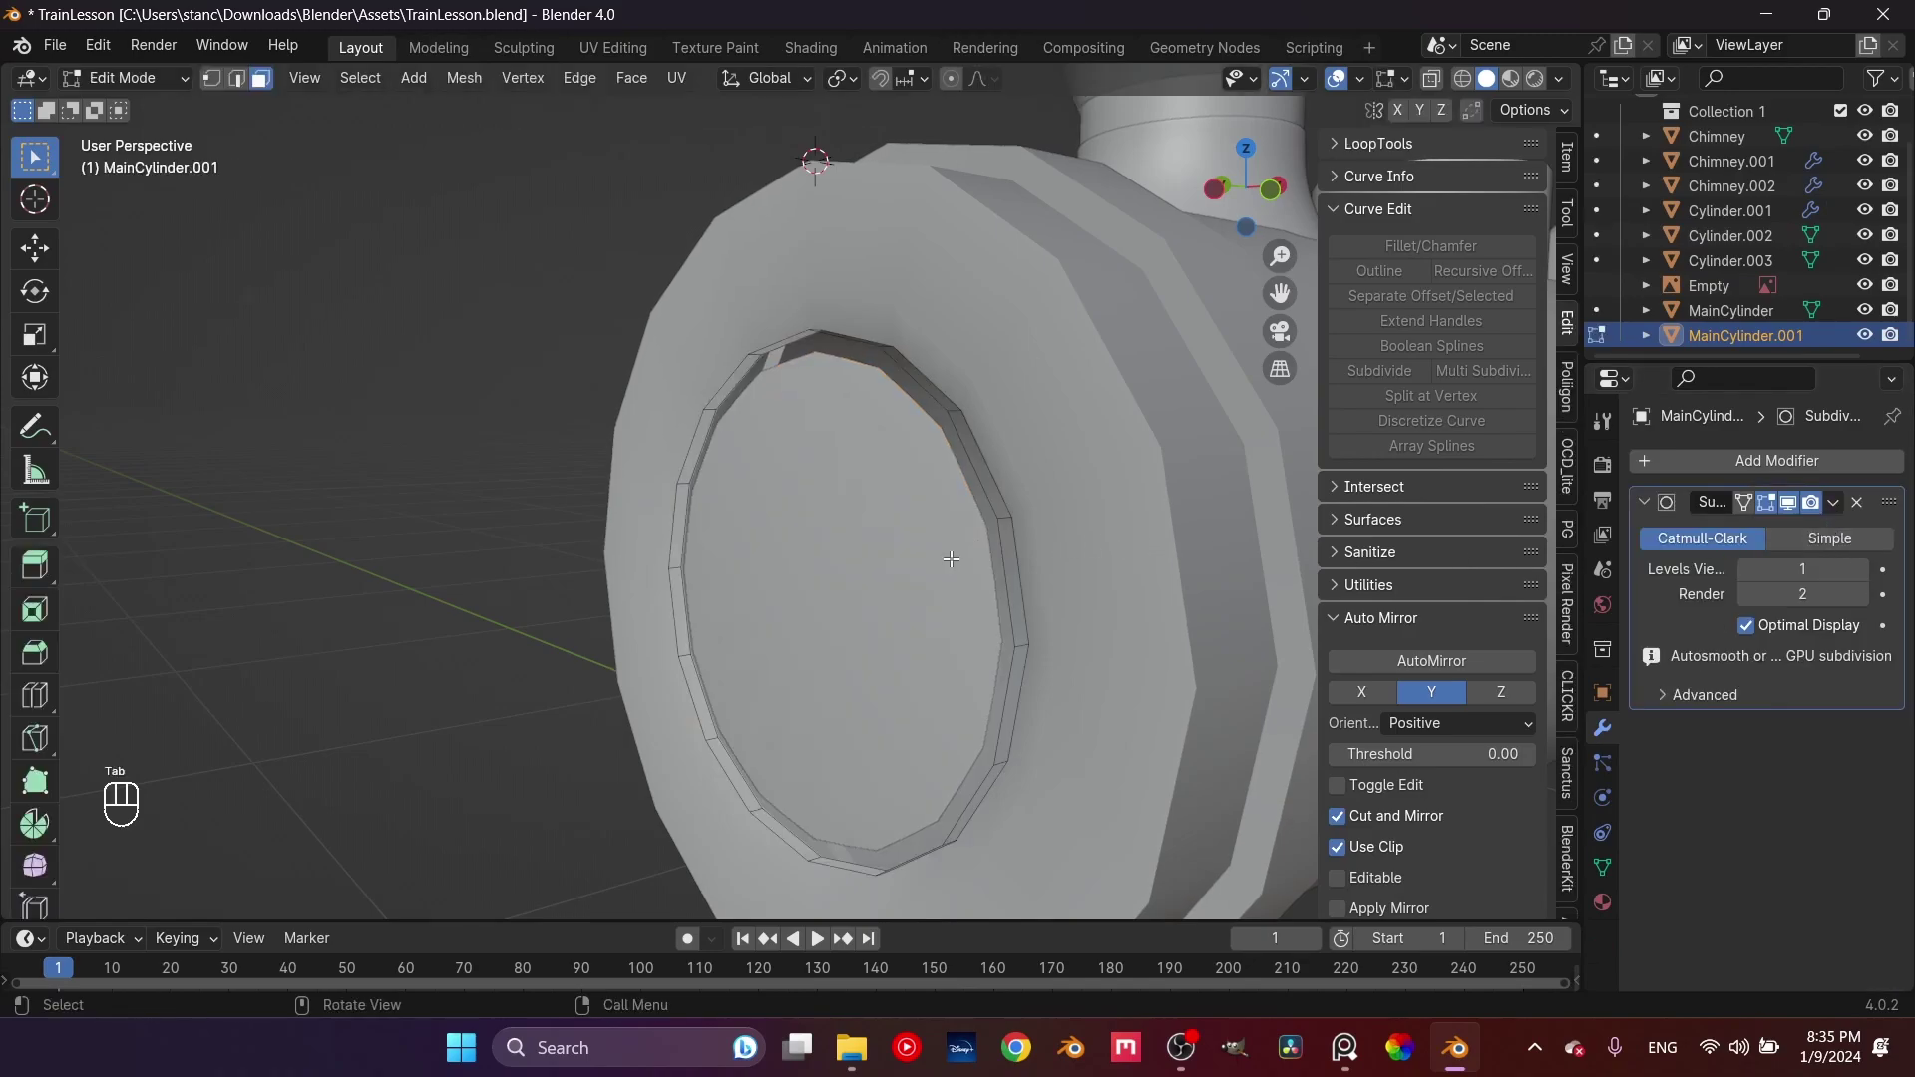
middle_click_drag(978, 549, 1074, 564)
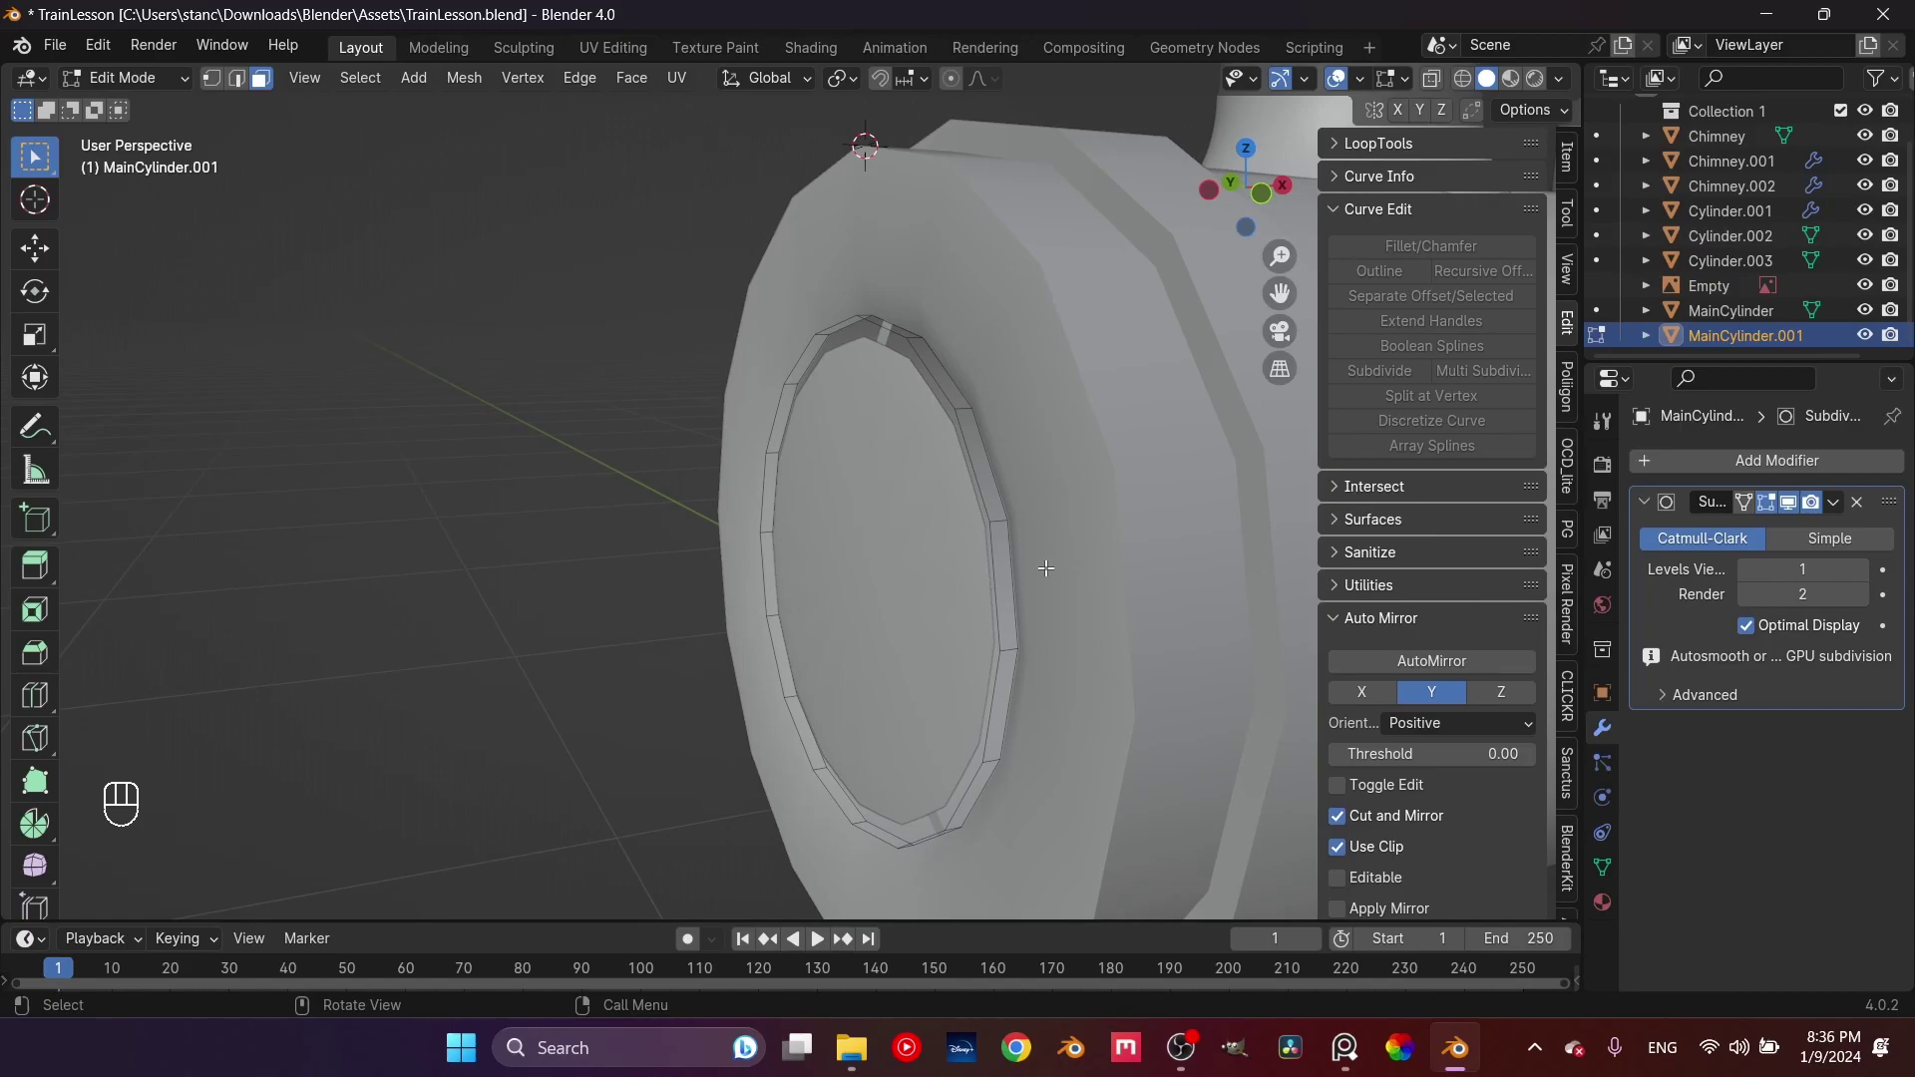
Add a loop cut around the disc's rim, slid by a factor of about -0.90 toward the rim's edge
scroll(1048, 569, "up", 2)
middle_click_drag(1078, 561, 1035, 674)
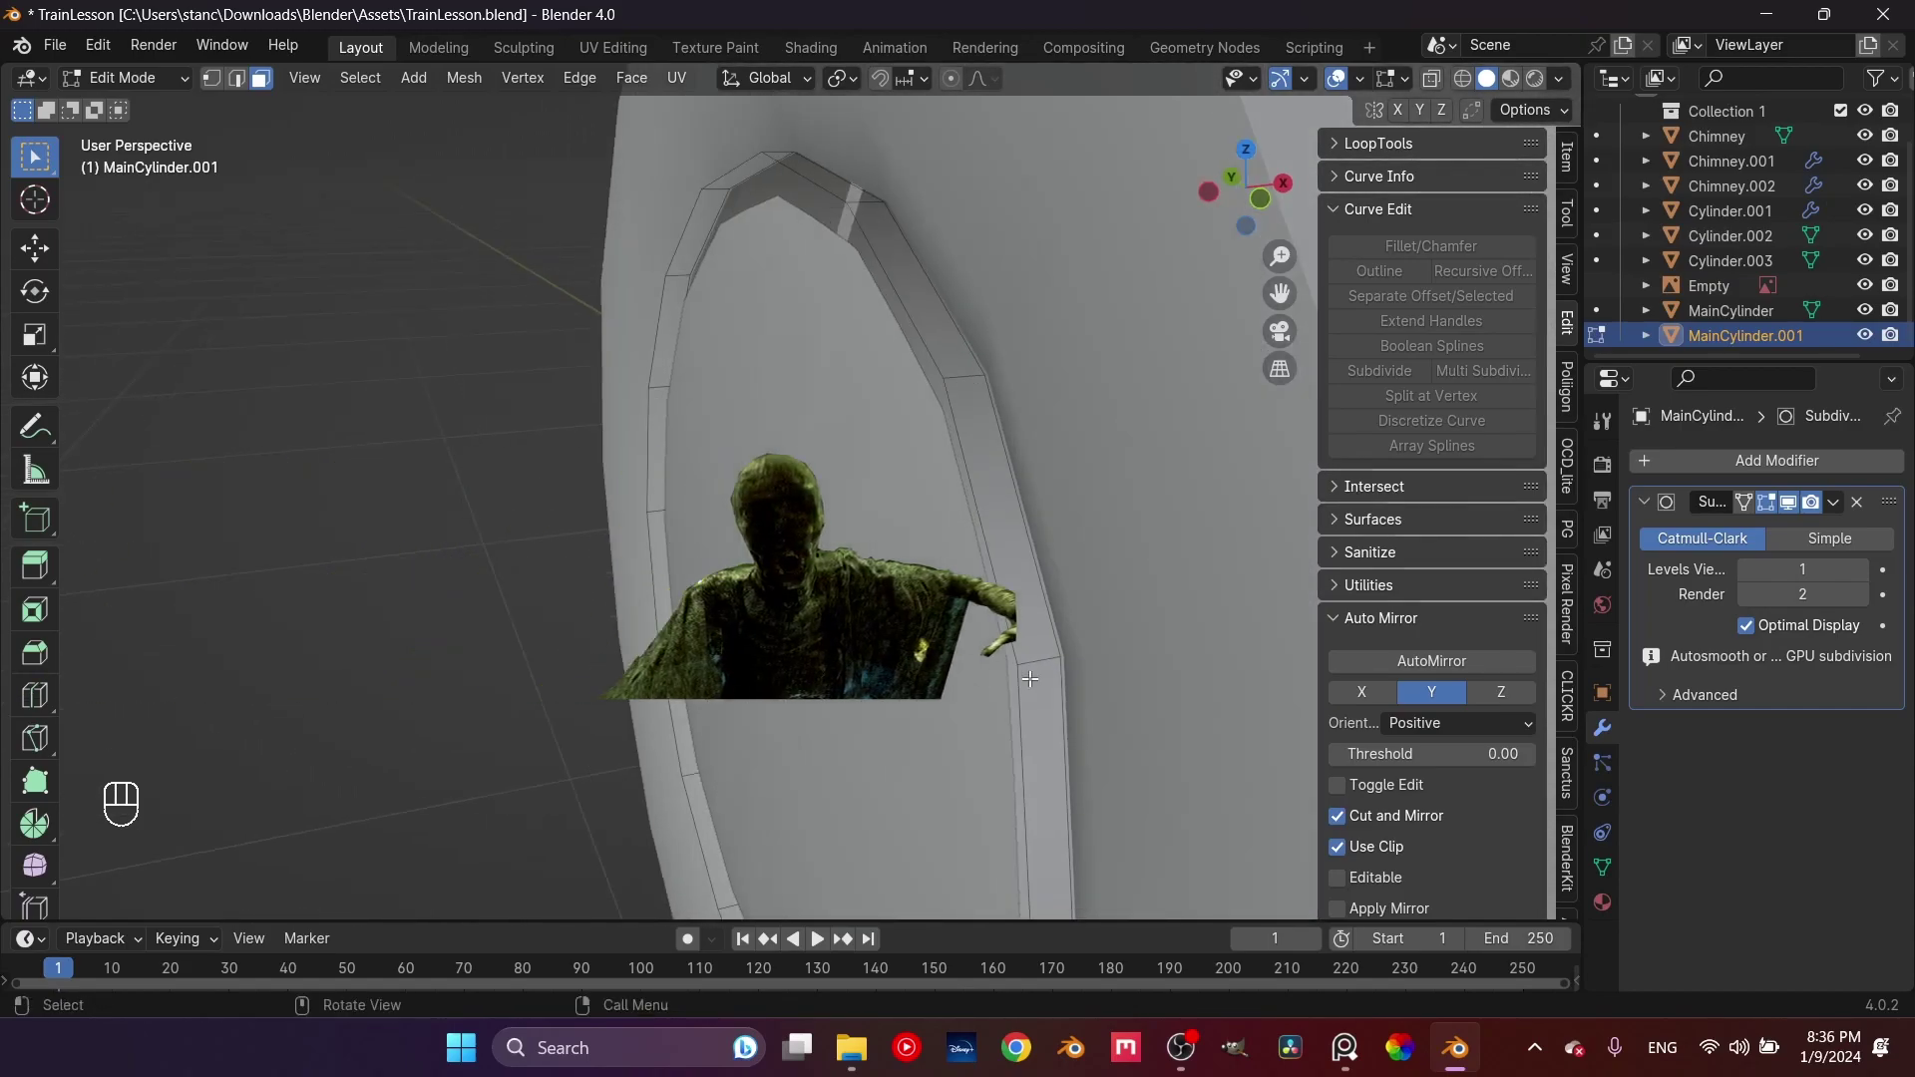
key("ctrl+r")
left_click(1034, 674)
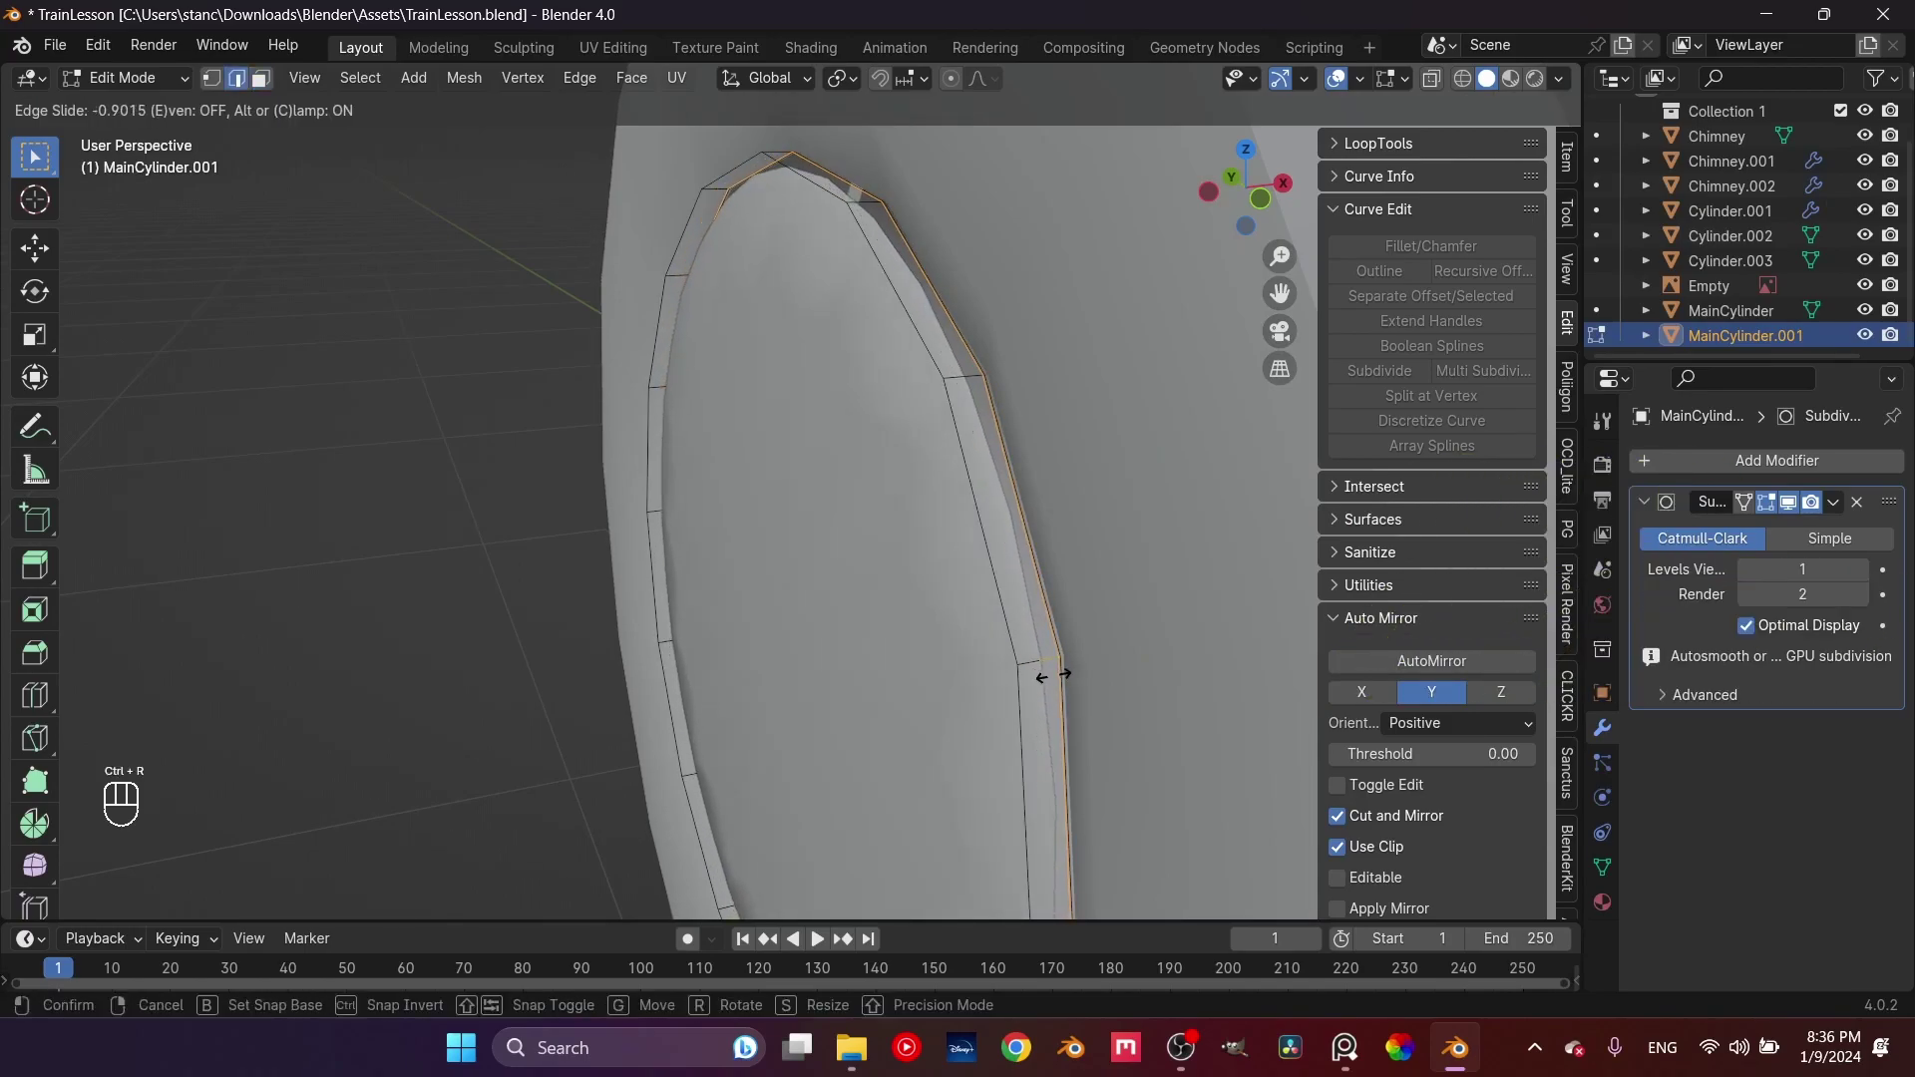
left_click(1048, 673)
Inset the disc's front face slightly to sharpen its border and check the shape in Object Mode
key("3")
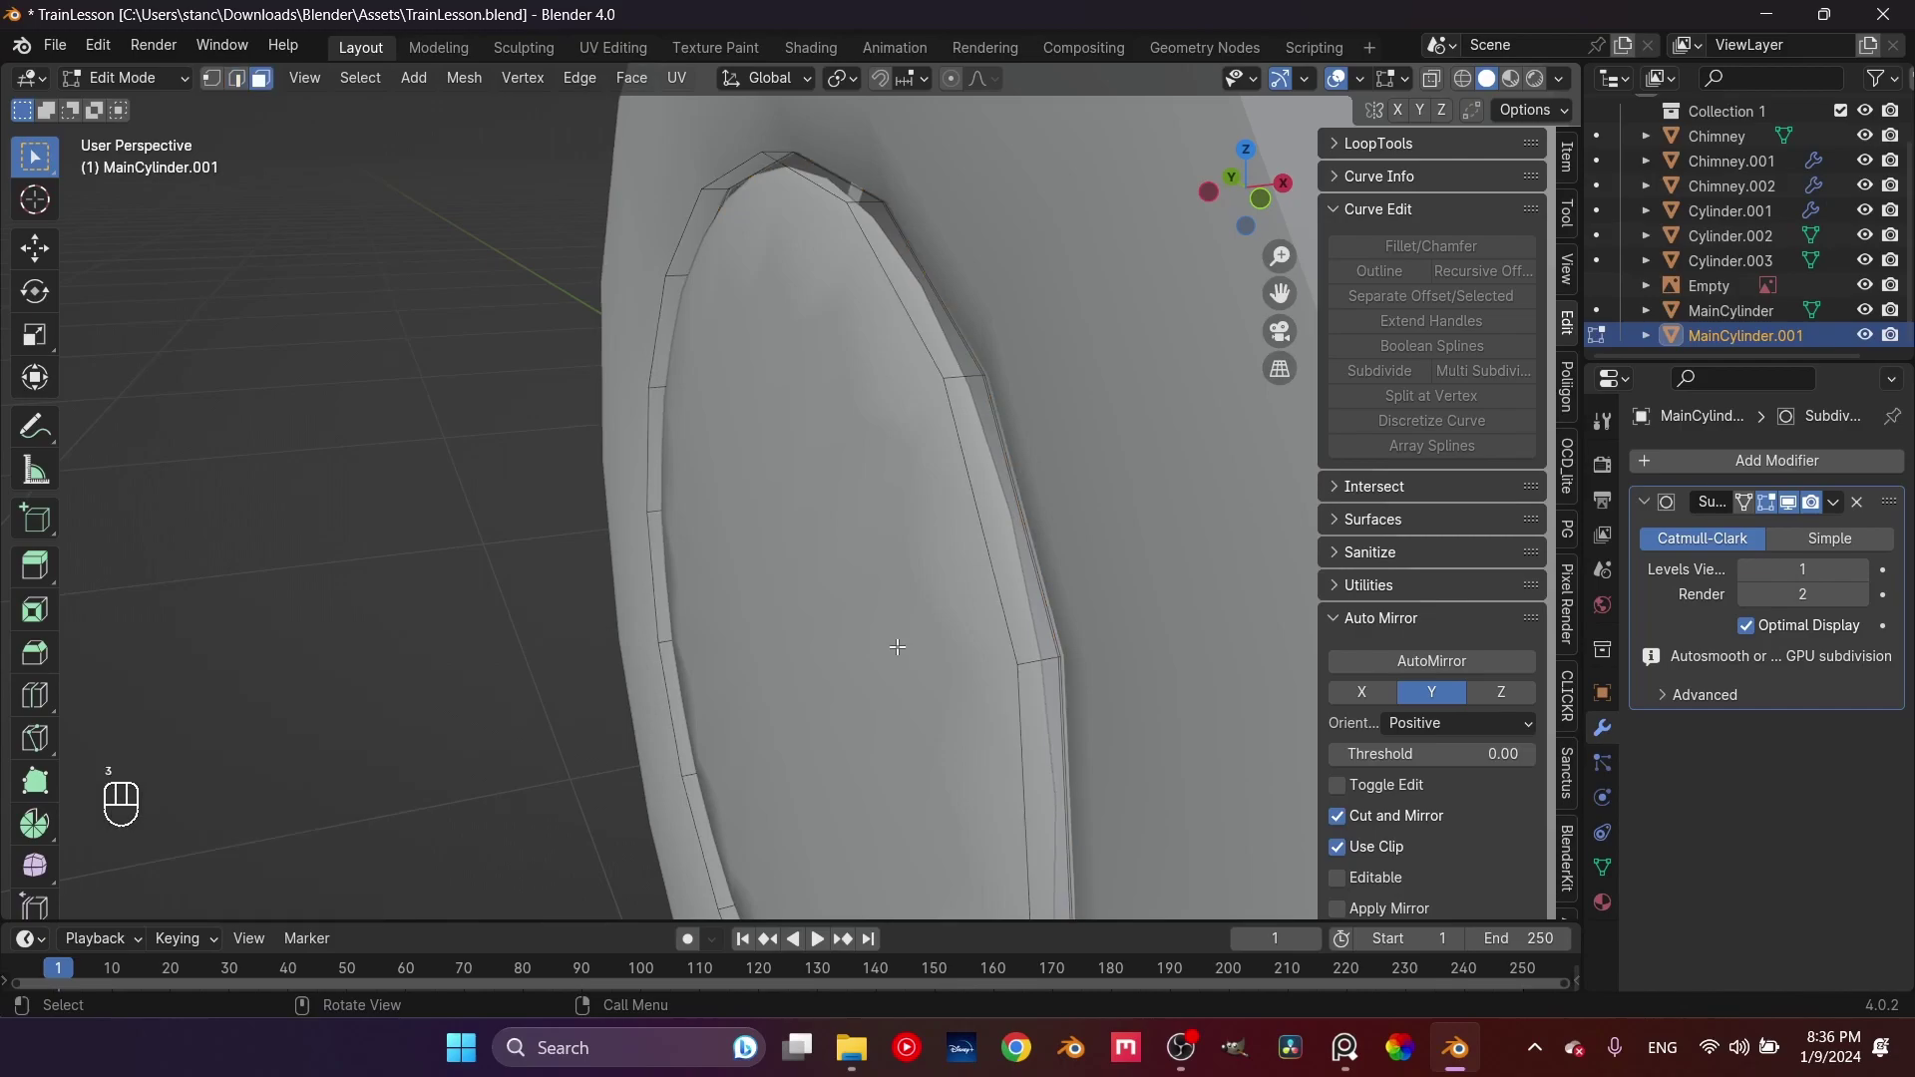
left_click(903, 646)
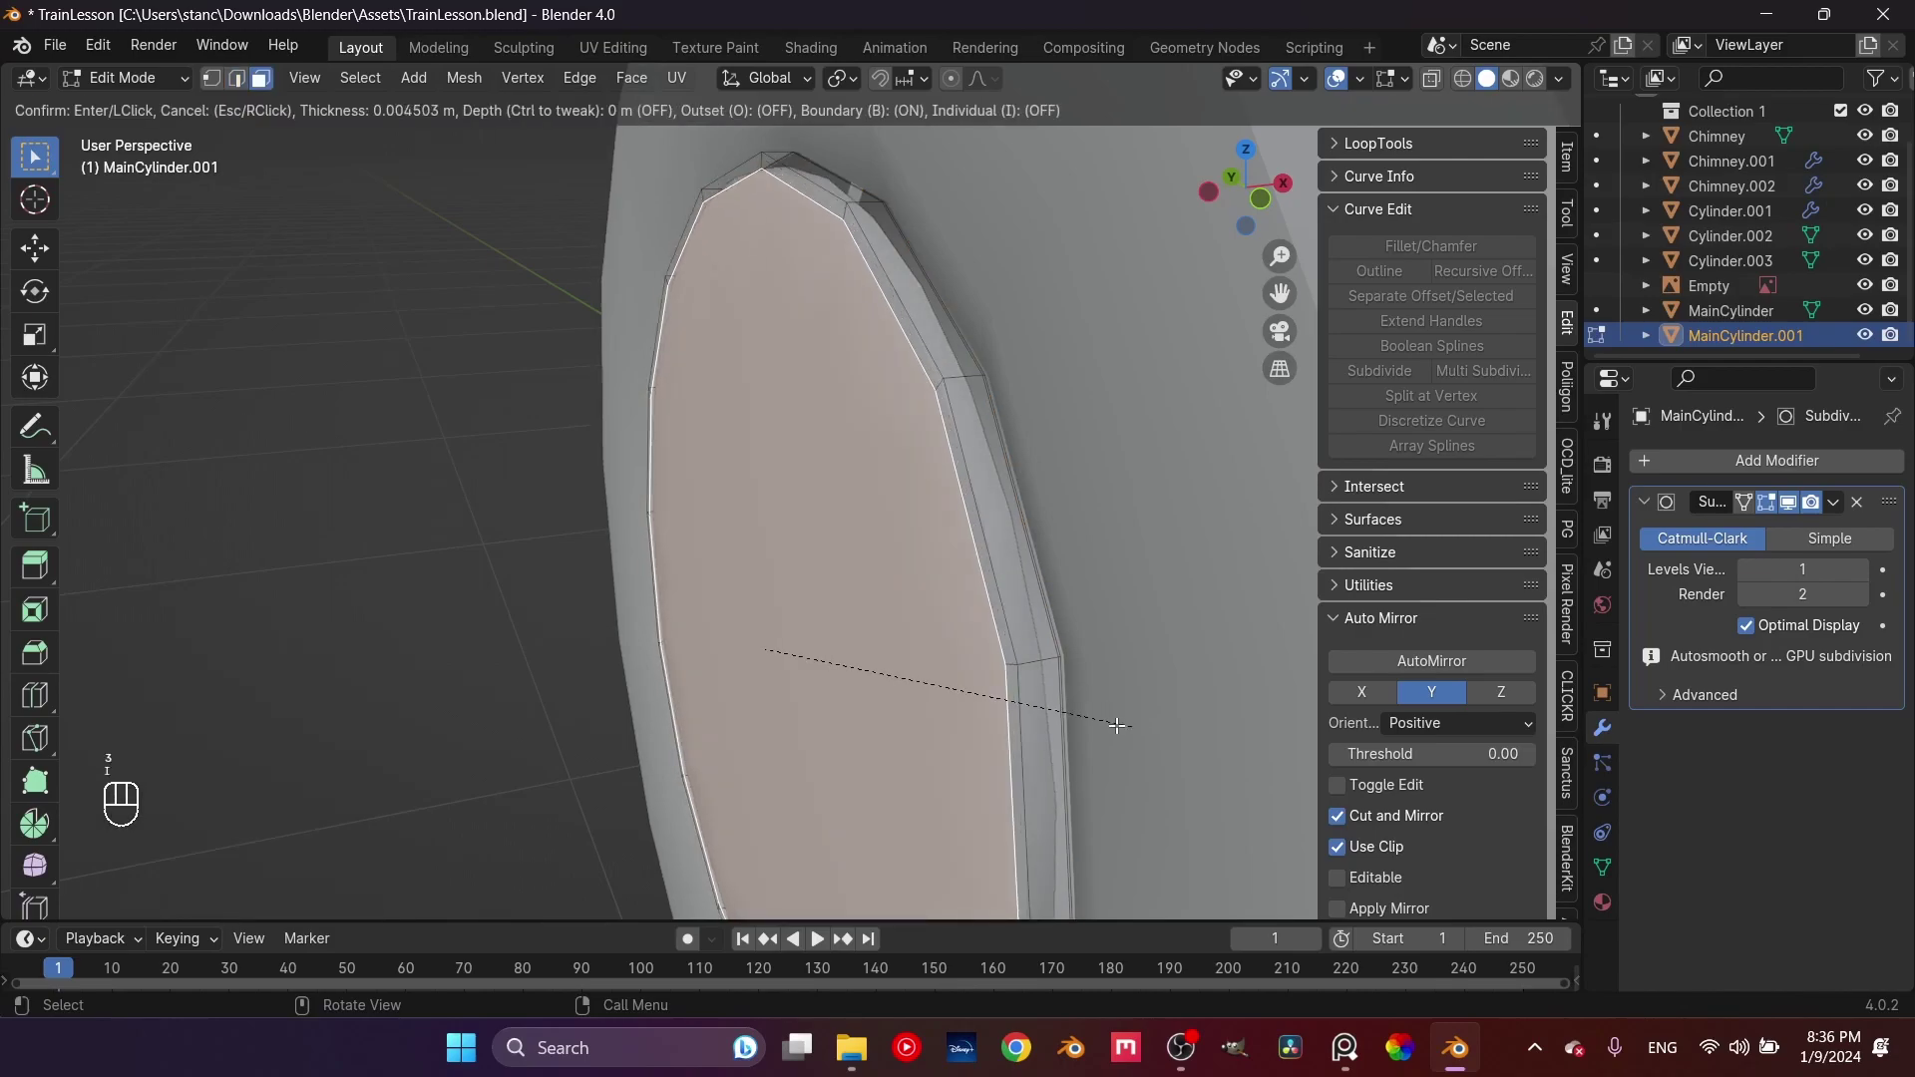
left_click(1039, 691)
key("Tab")
middle_click_drag(840, 642, 757, 652)
Add another loop cut around the disc's rim, slid by about 0.71, and check the rounded disc in Object Mode
key("Tab")
middle_click_drag(883, 556, 948, 399)
key("ctrl+r")
left_click(959, 381)
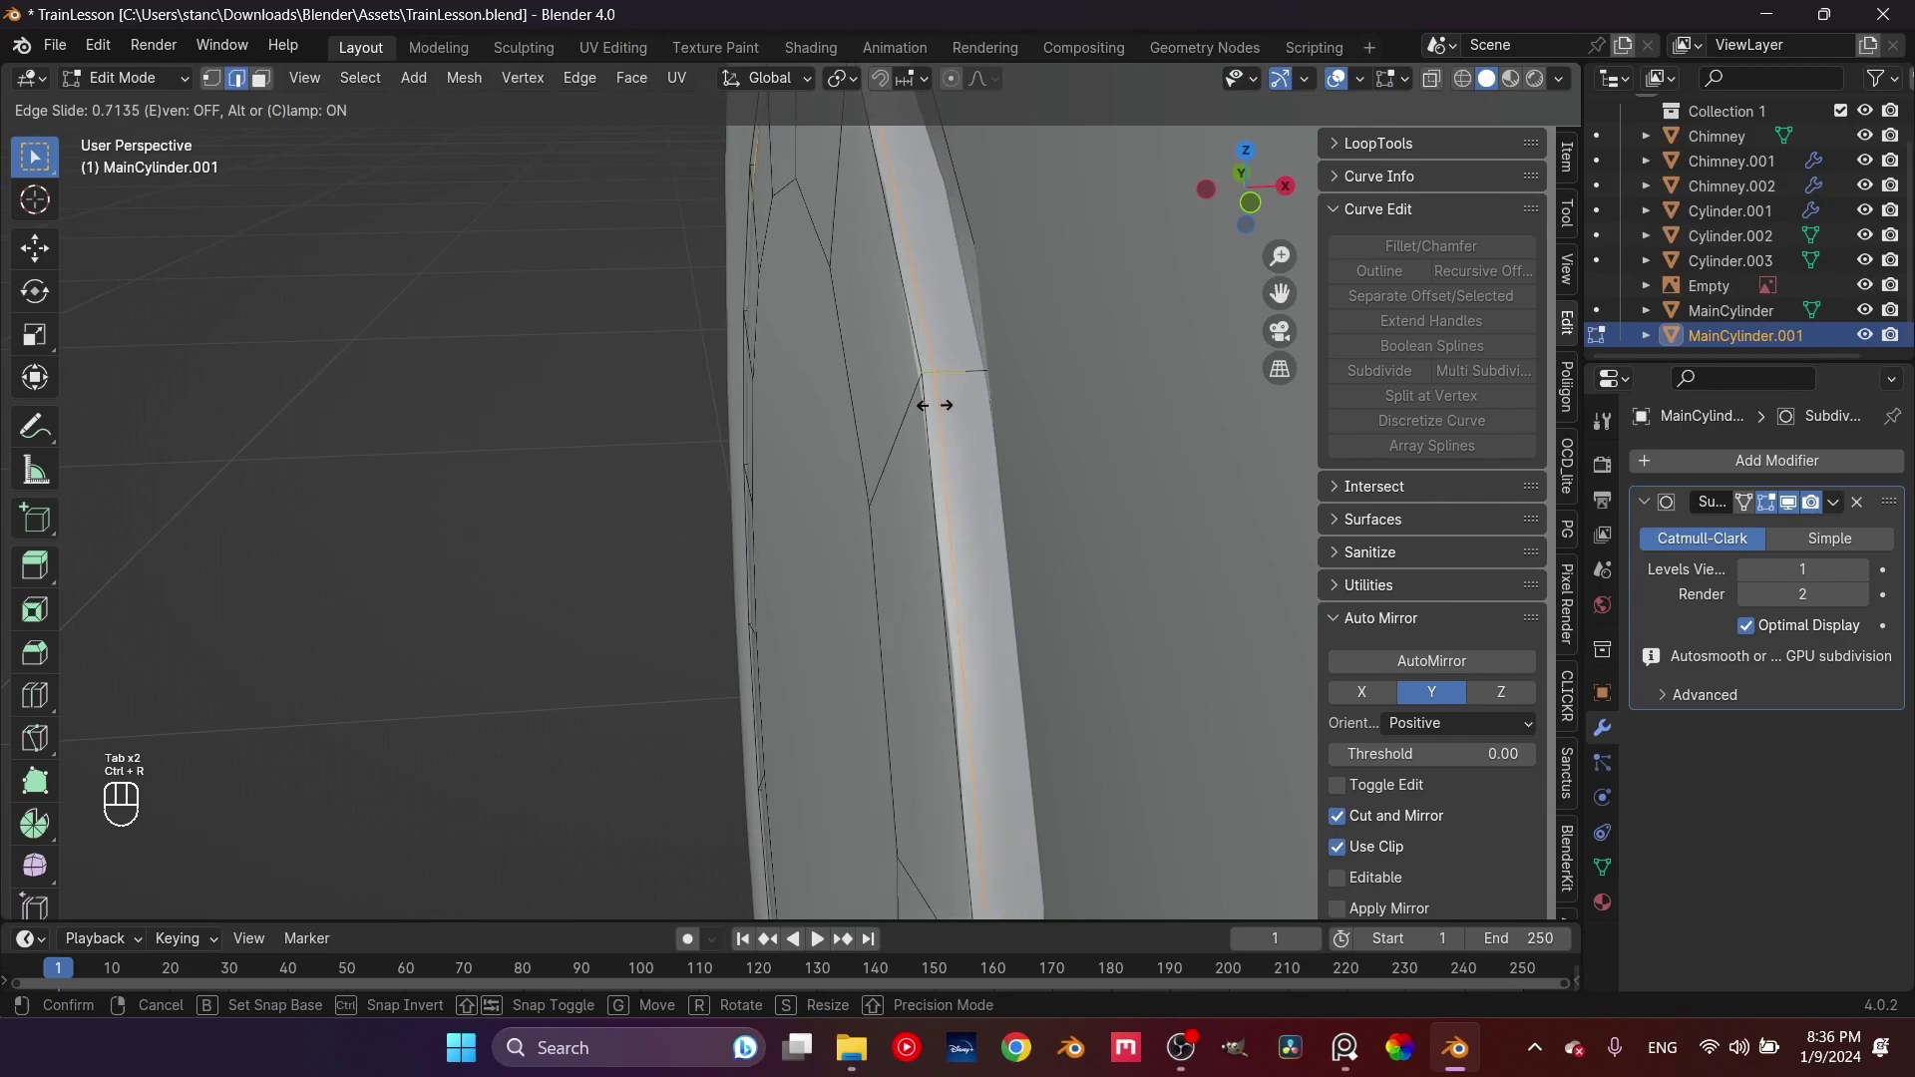
left_click(931, 410)
key("Tab")
middle_click_drag(880, 482, 936, 488)
scroll(936, 487, "down", 4)
middle_click_drag(842, 645, 507, 411)
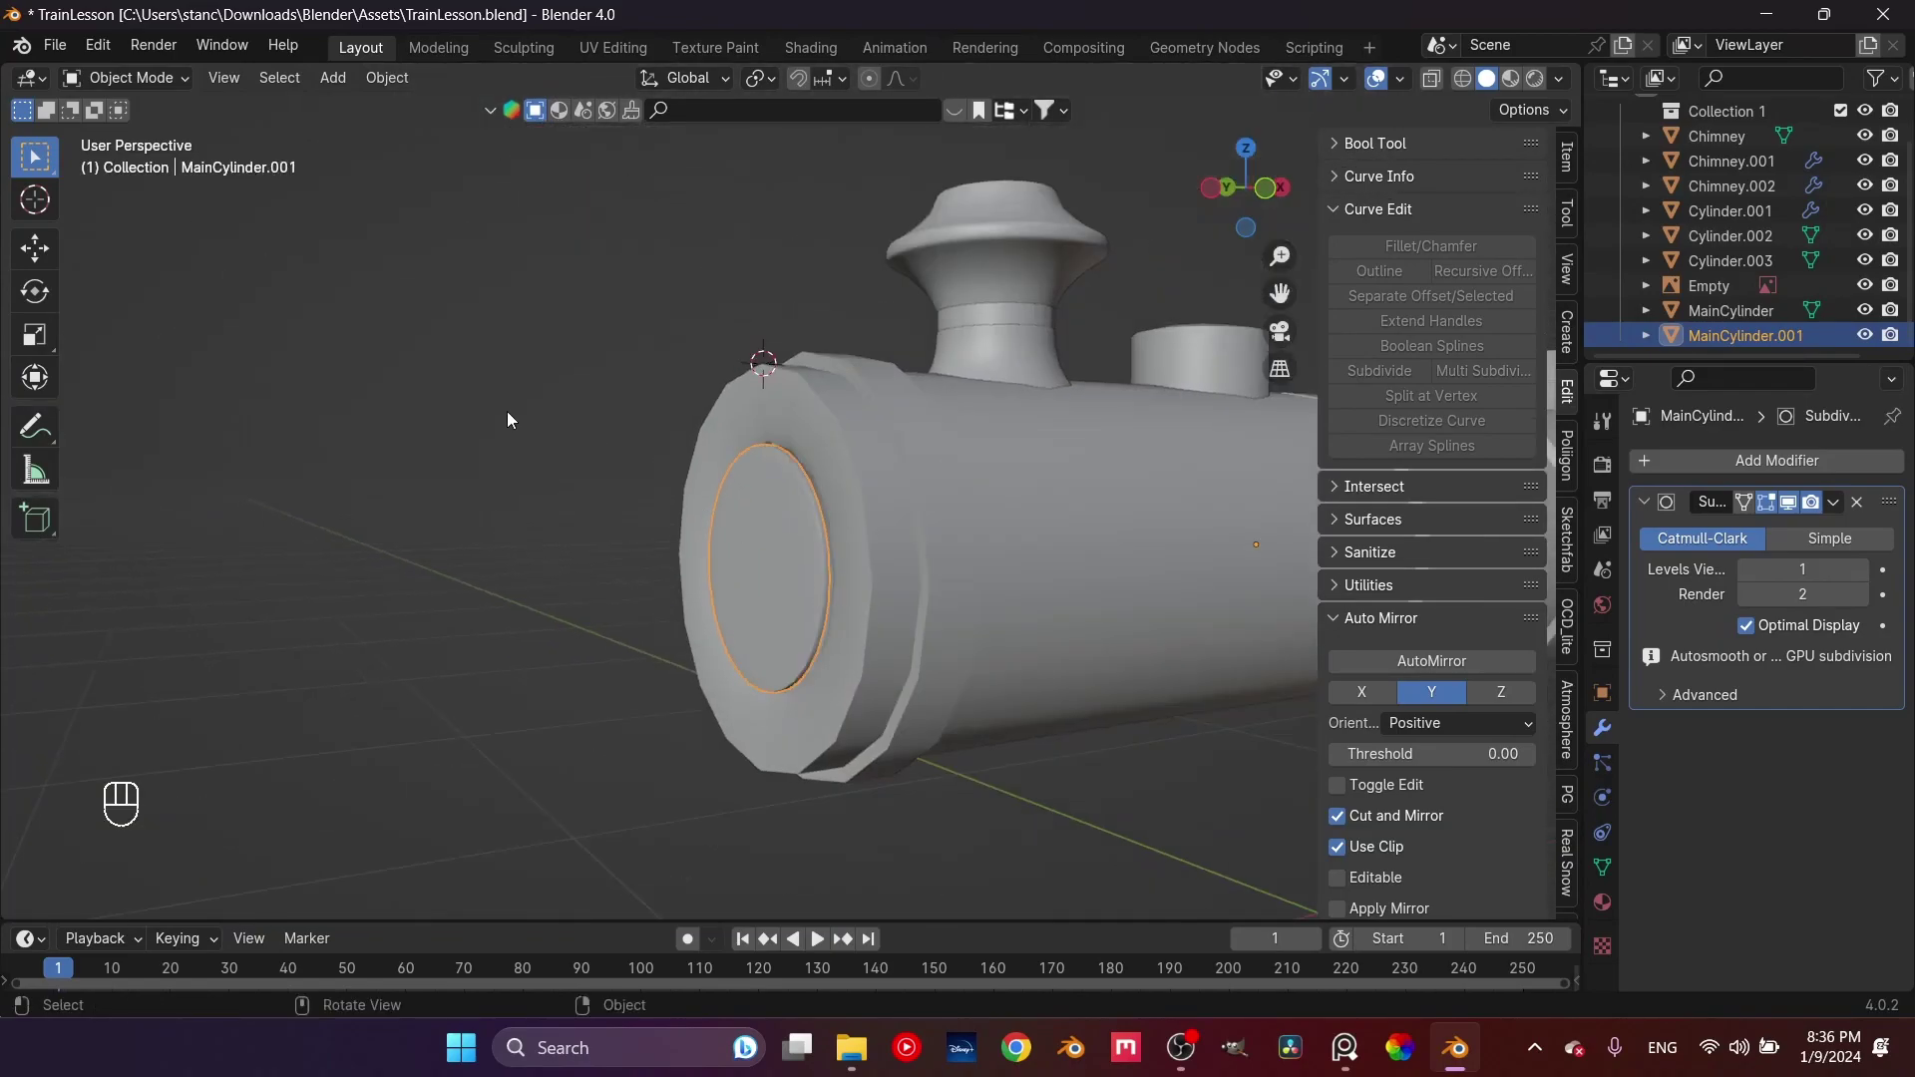
middle_click_drag(811, 651, 991, 651)
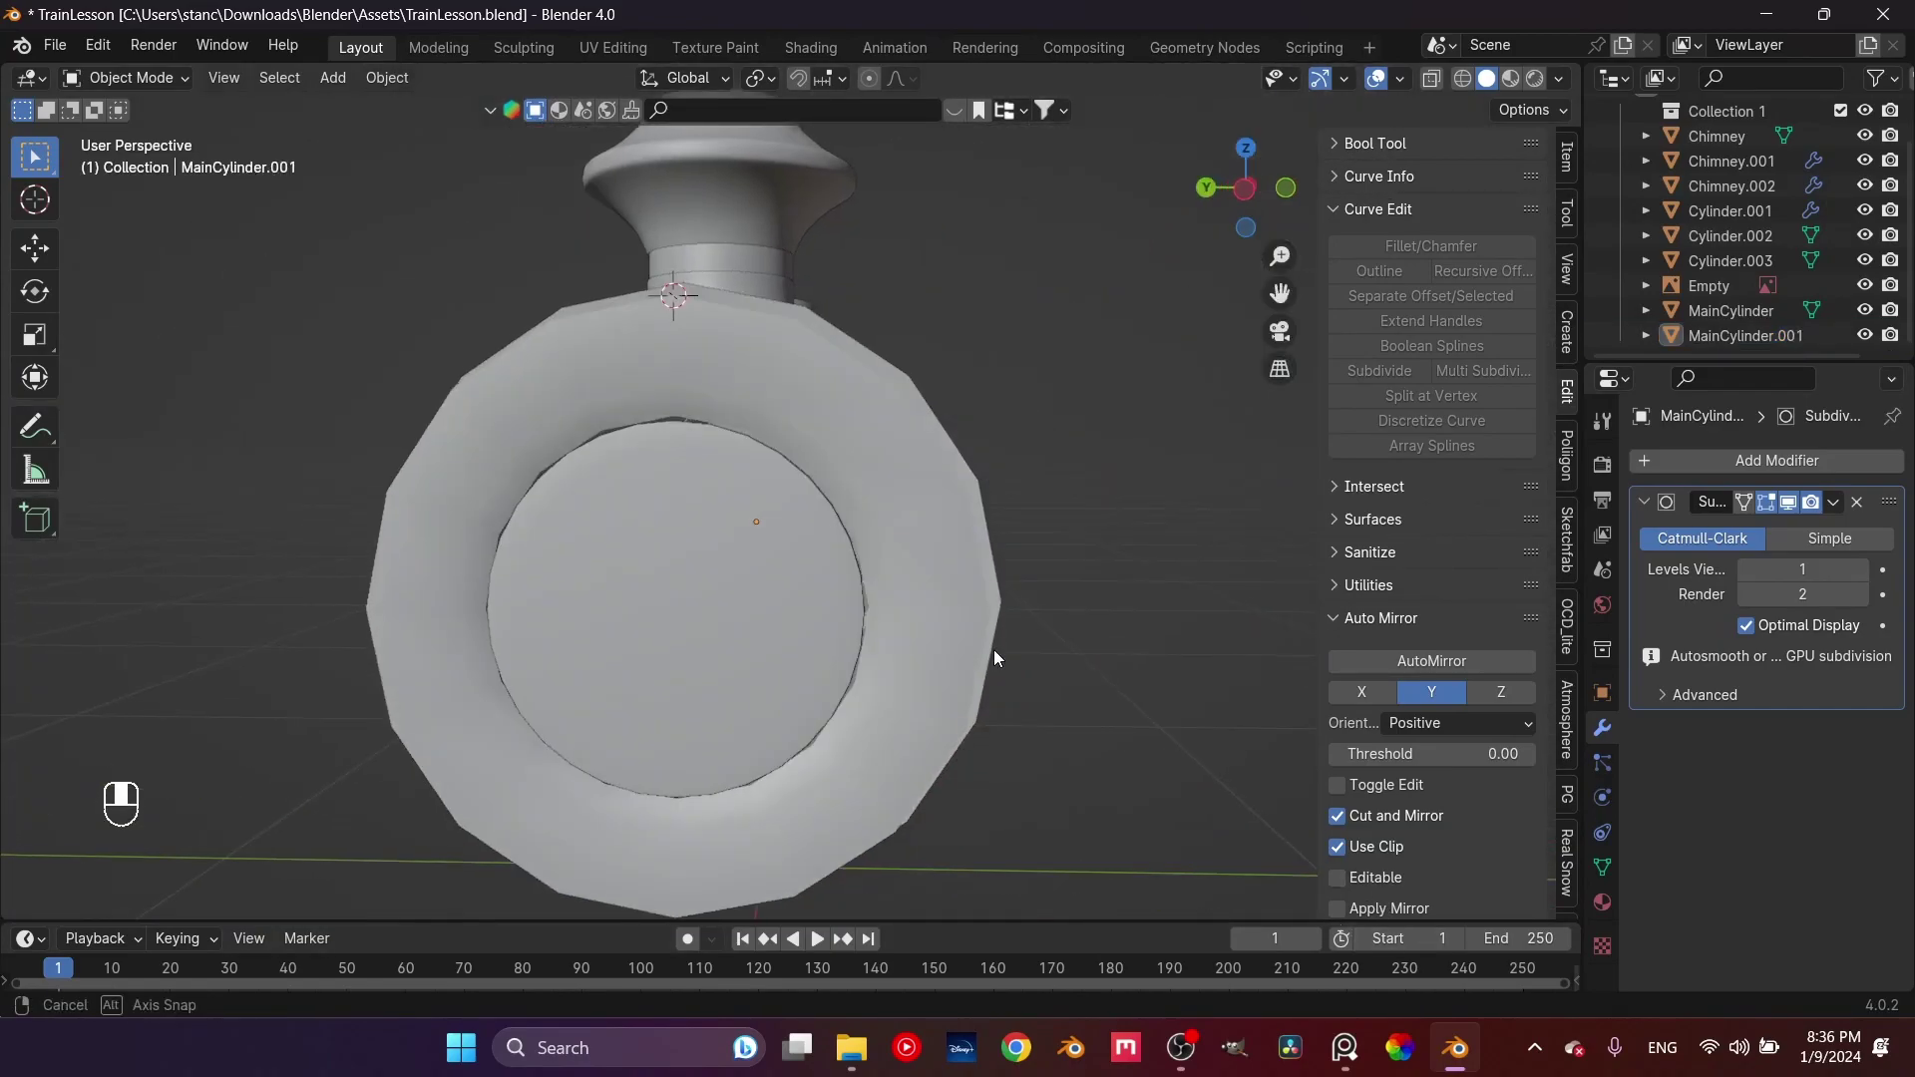
mouse_move(830, 607)
middle_mouse_down()
mouse_move(842, 625)
mouse_move(824, 630)
middle_mouse_up()
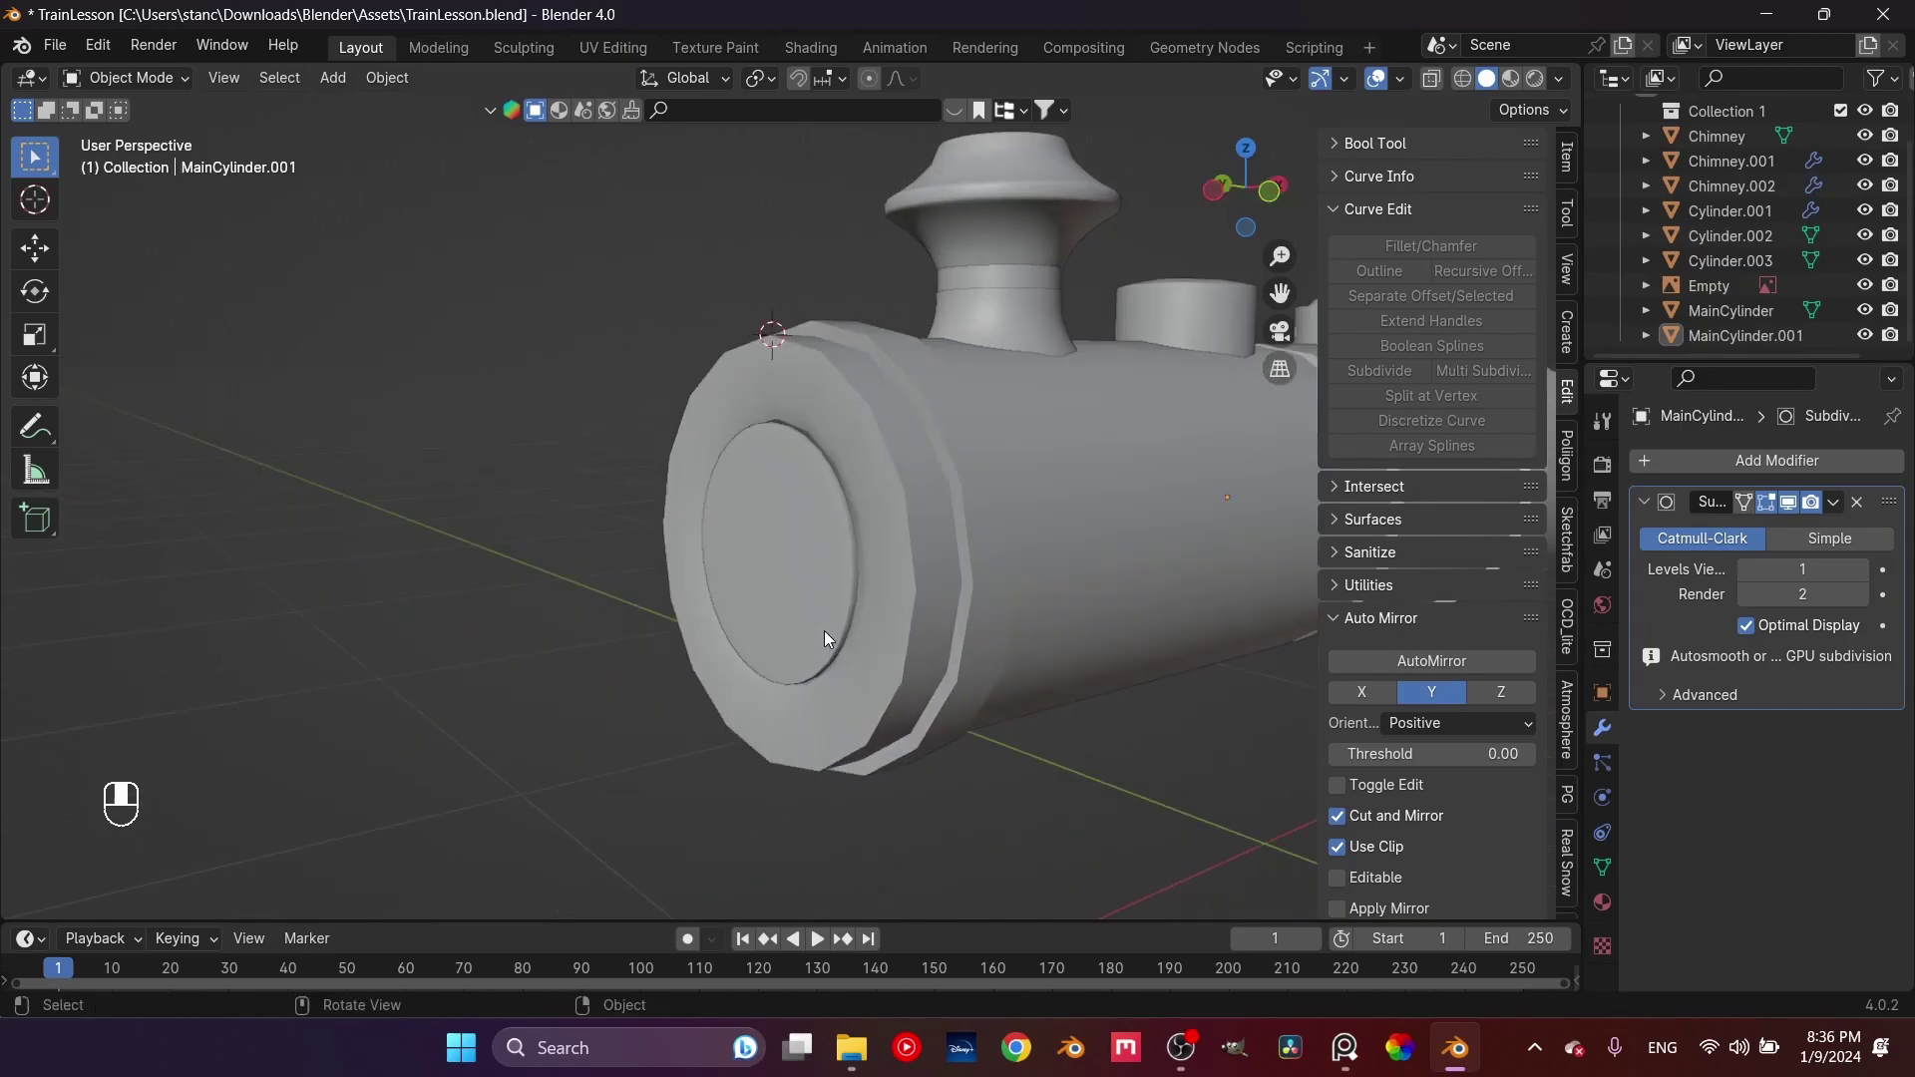
Add a Subdivision Surface modifier to the main boiler cylinder and set its viewport level to 2
left_click(901, 549)
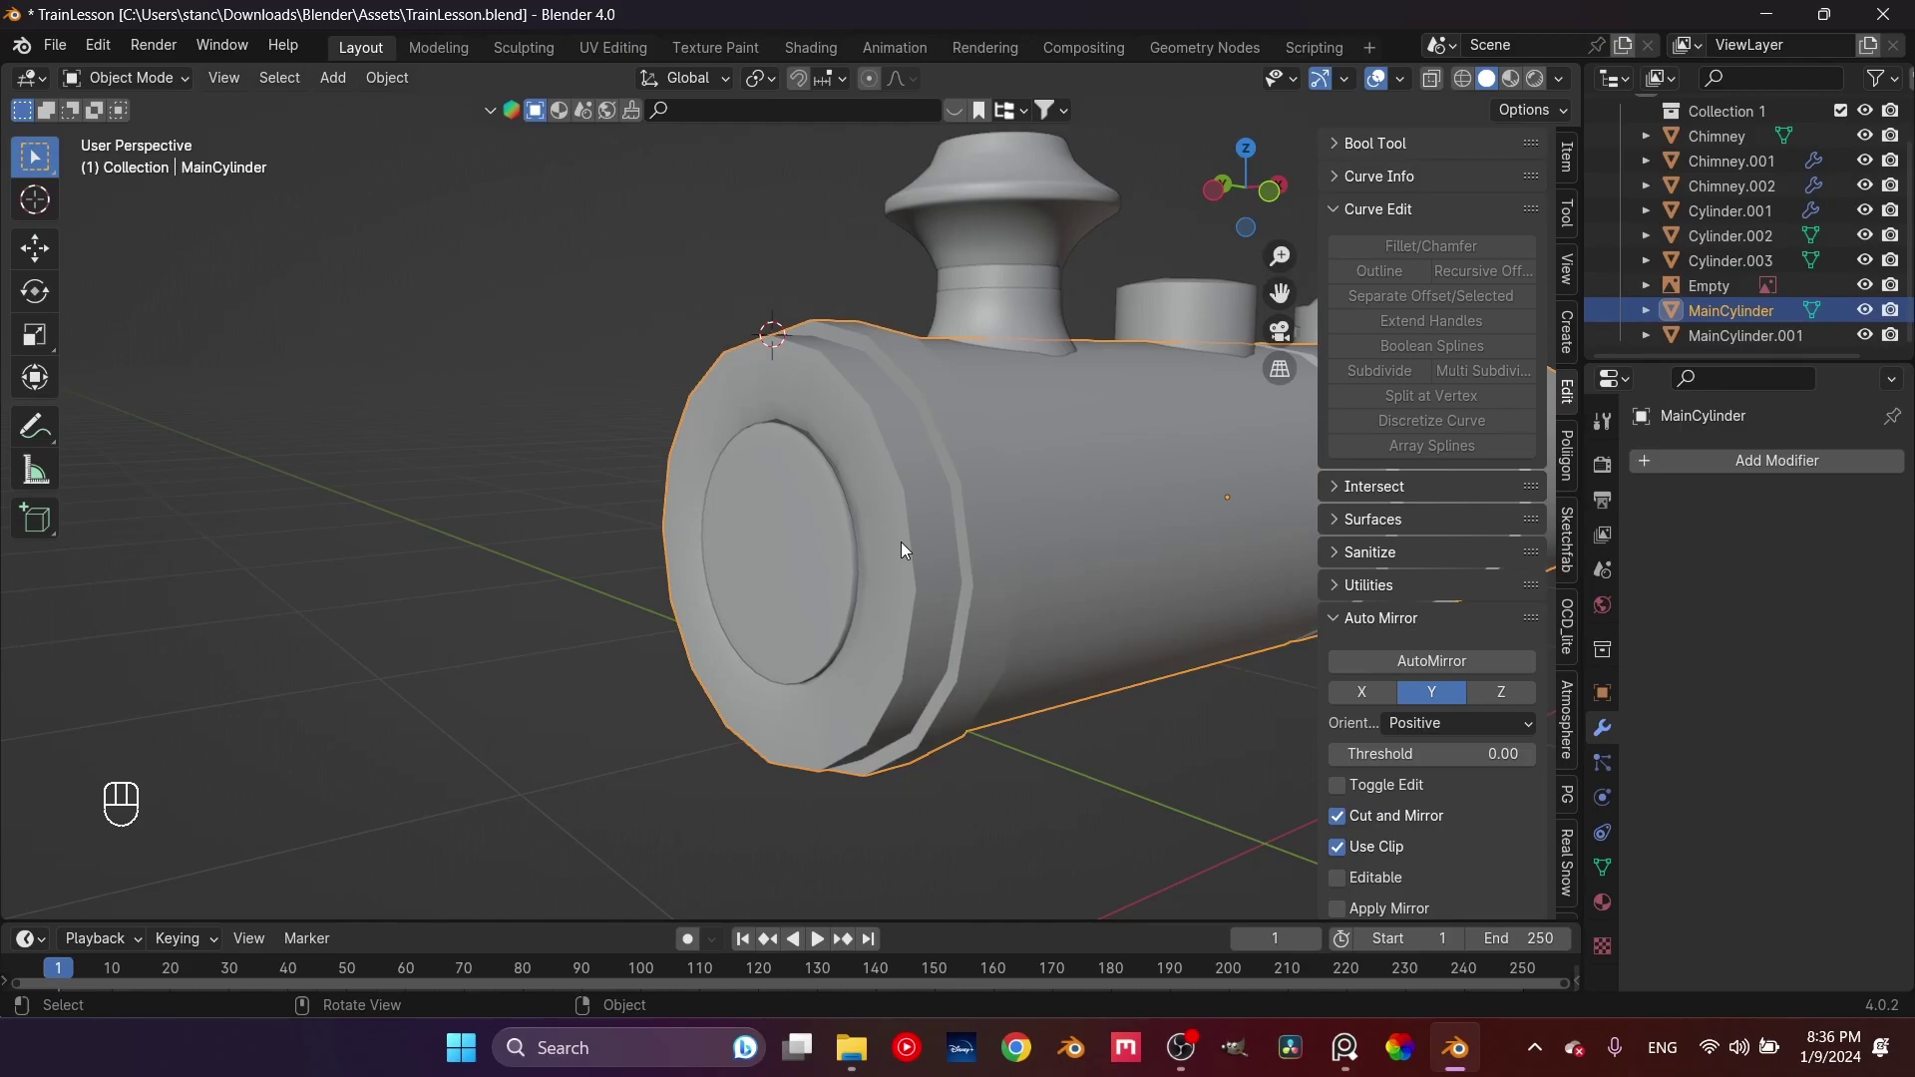
left_click(1678, 455)
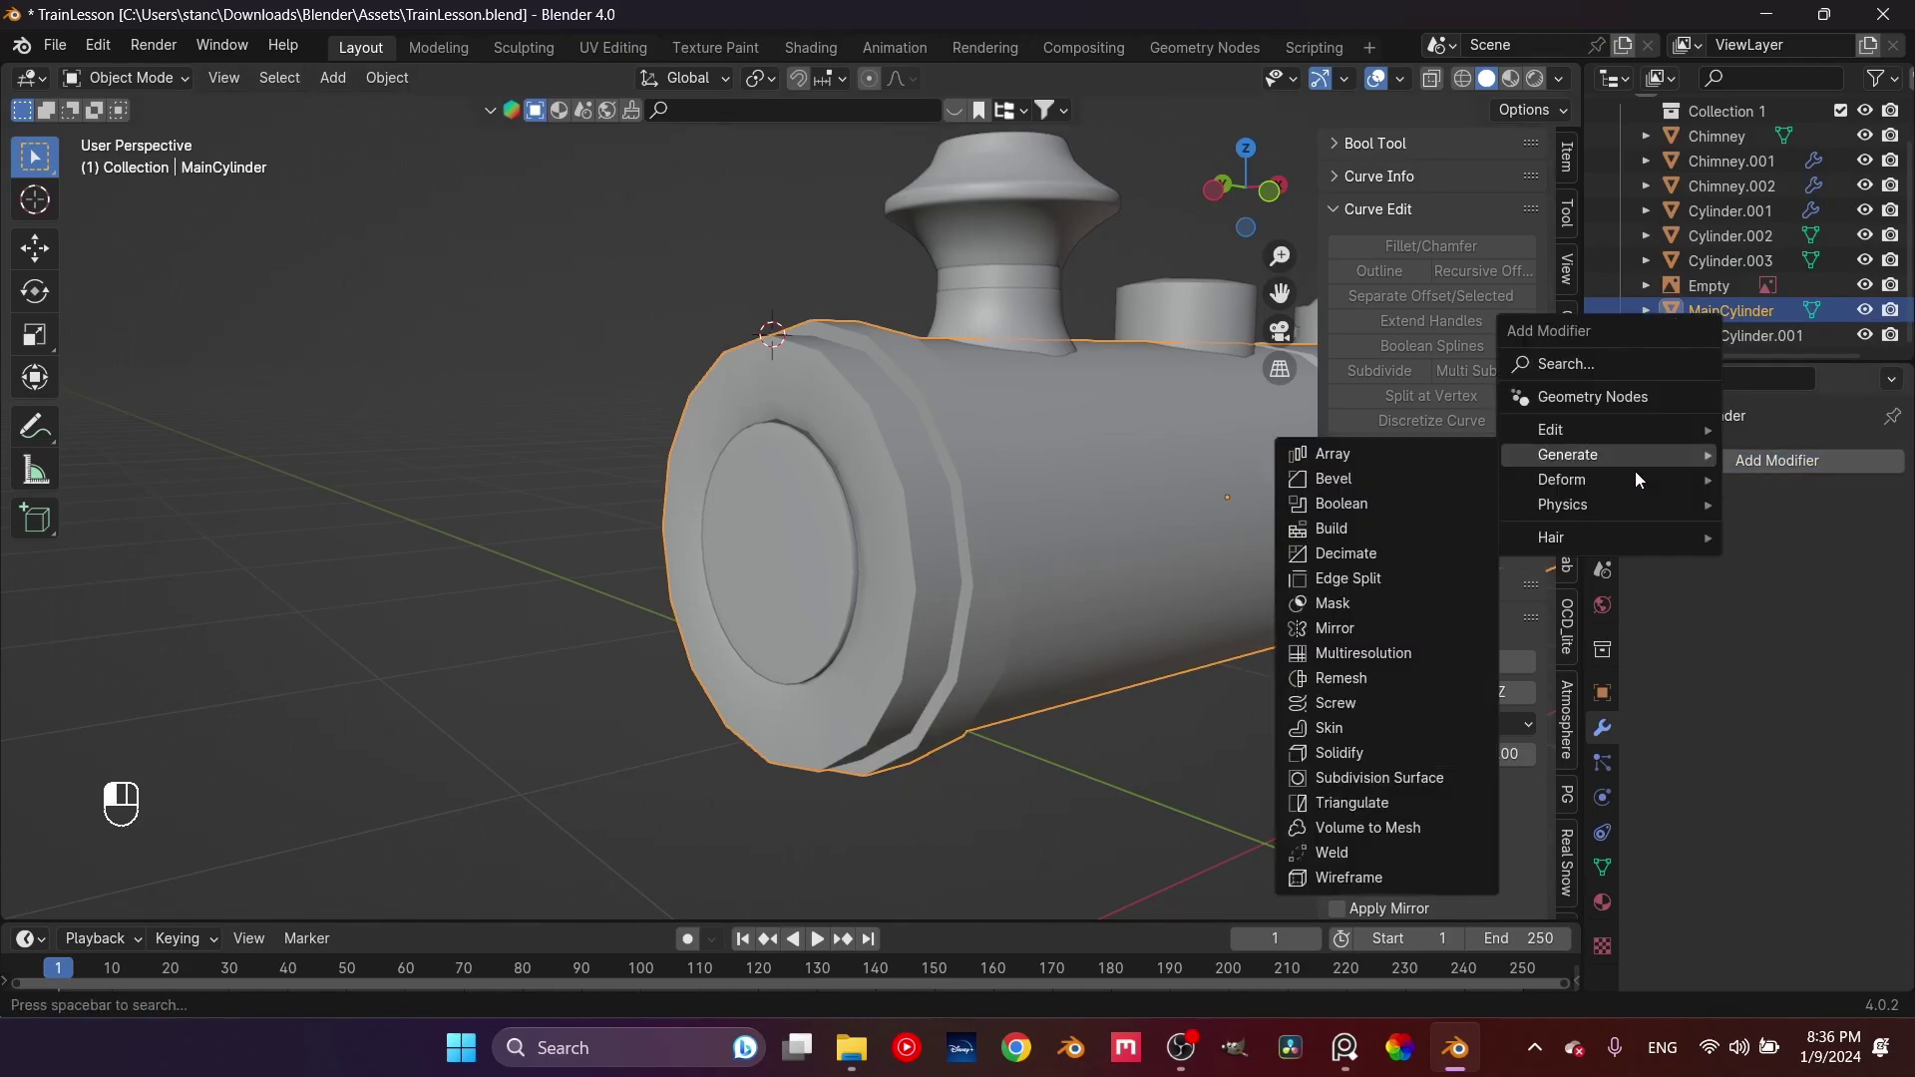
left_click(1658, 465)
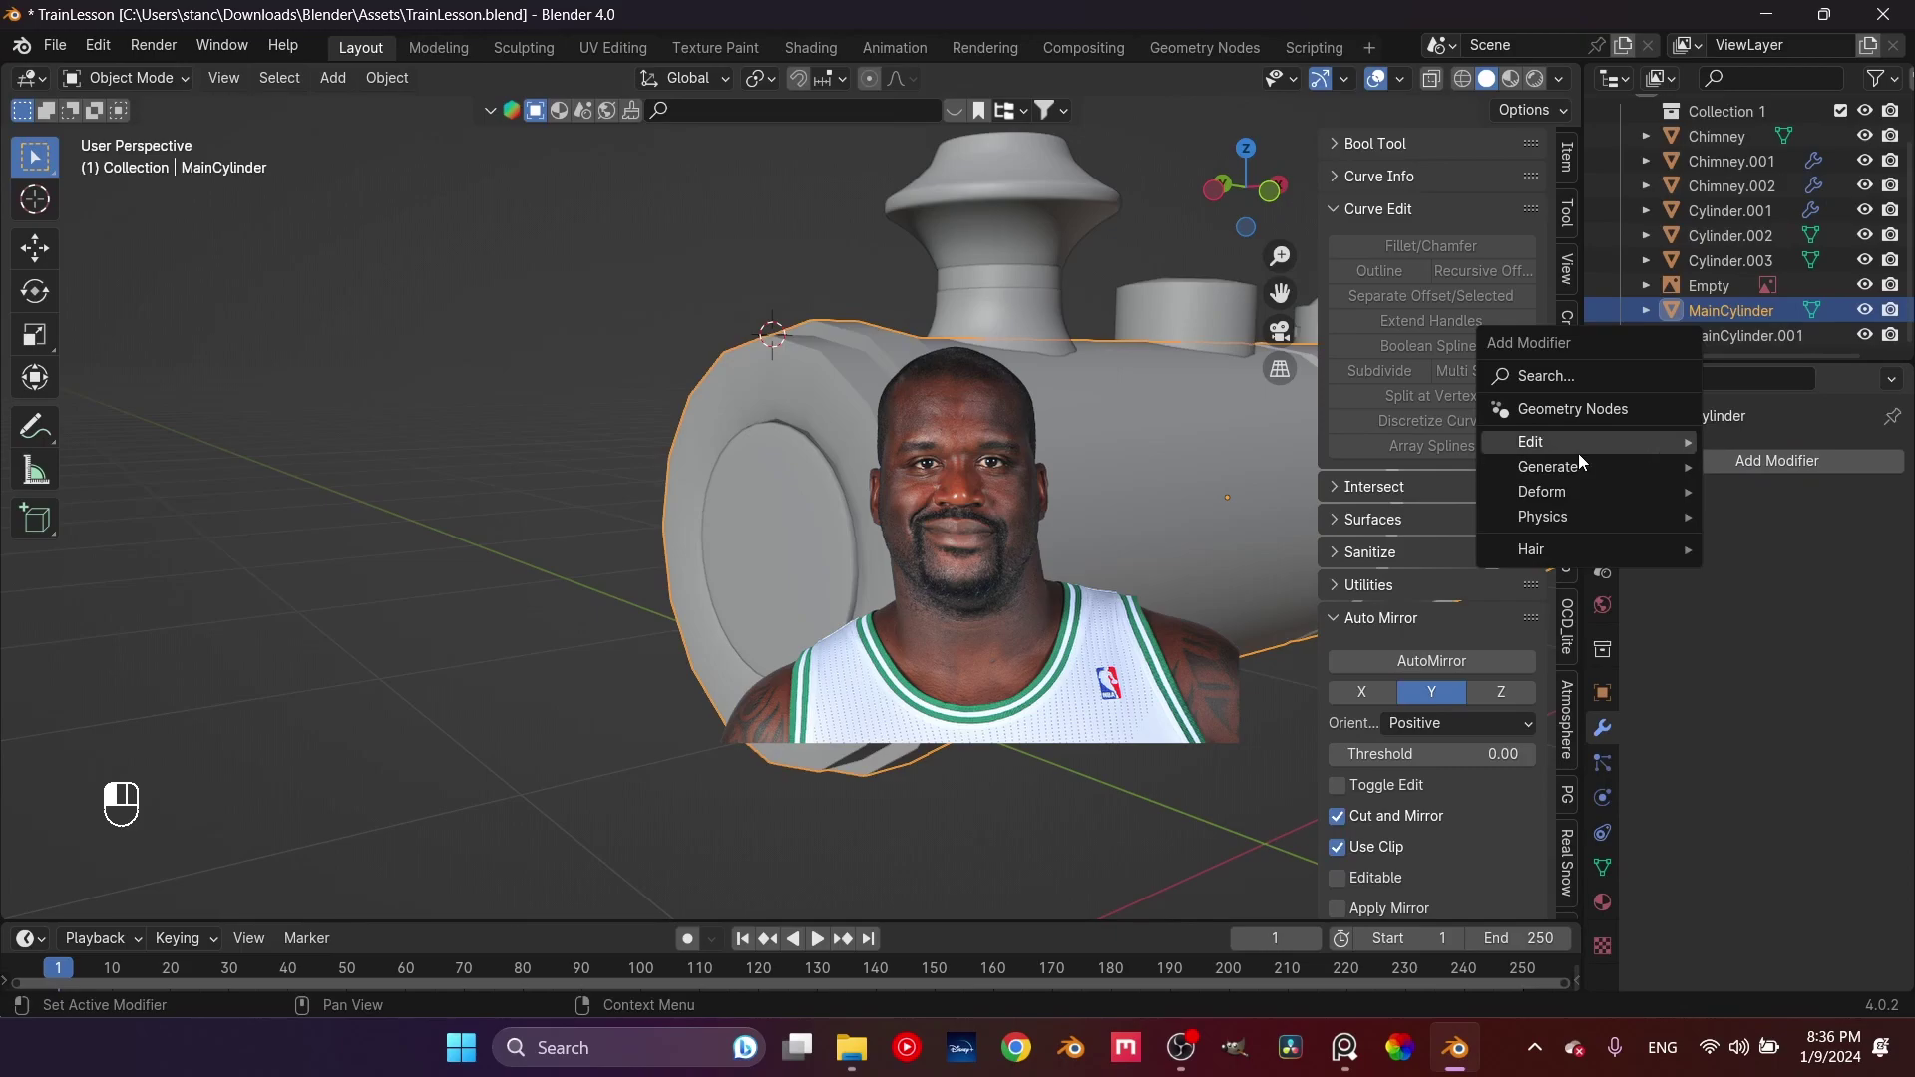
mouse_move(1576, 469)
left_click(1344, 789)
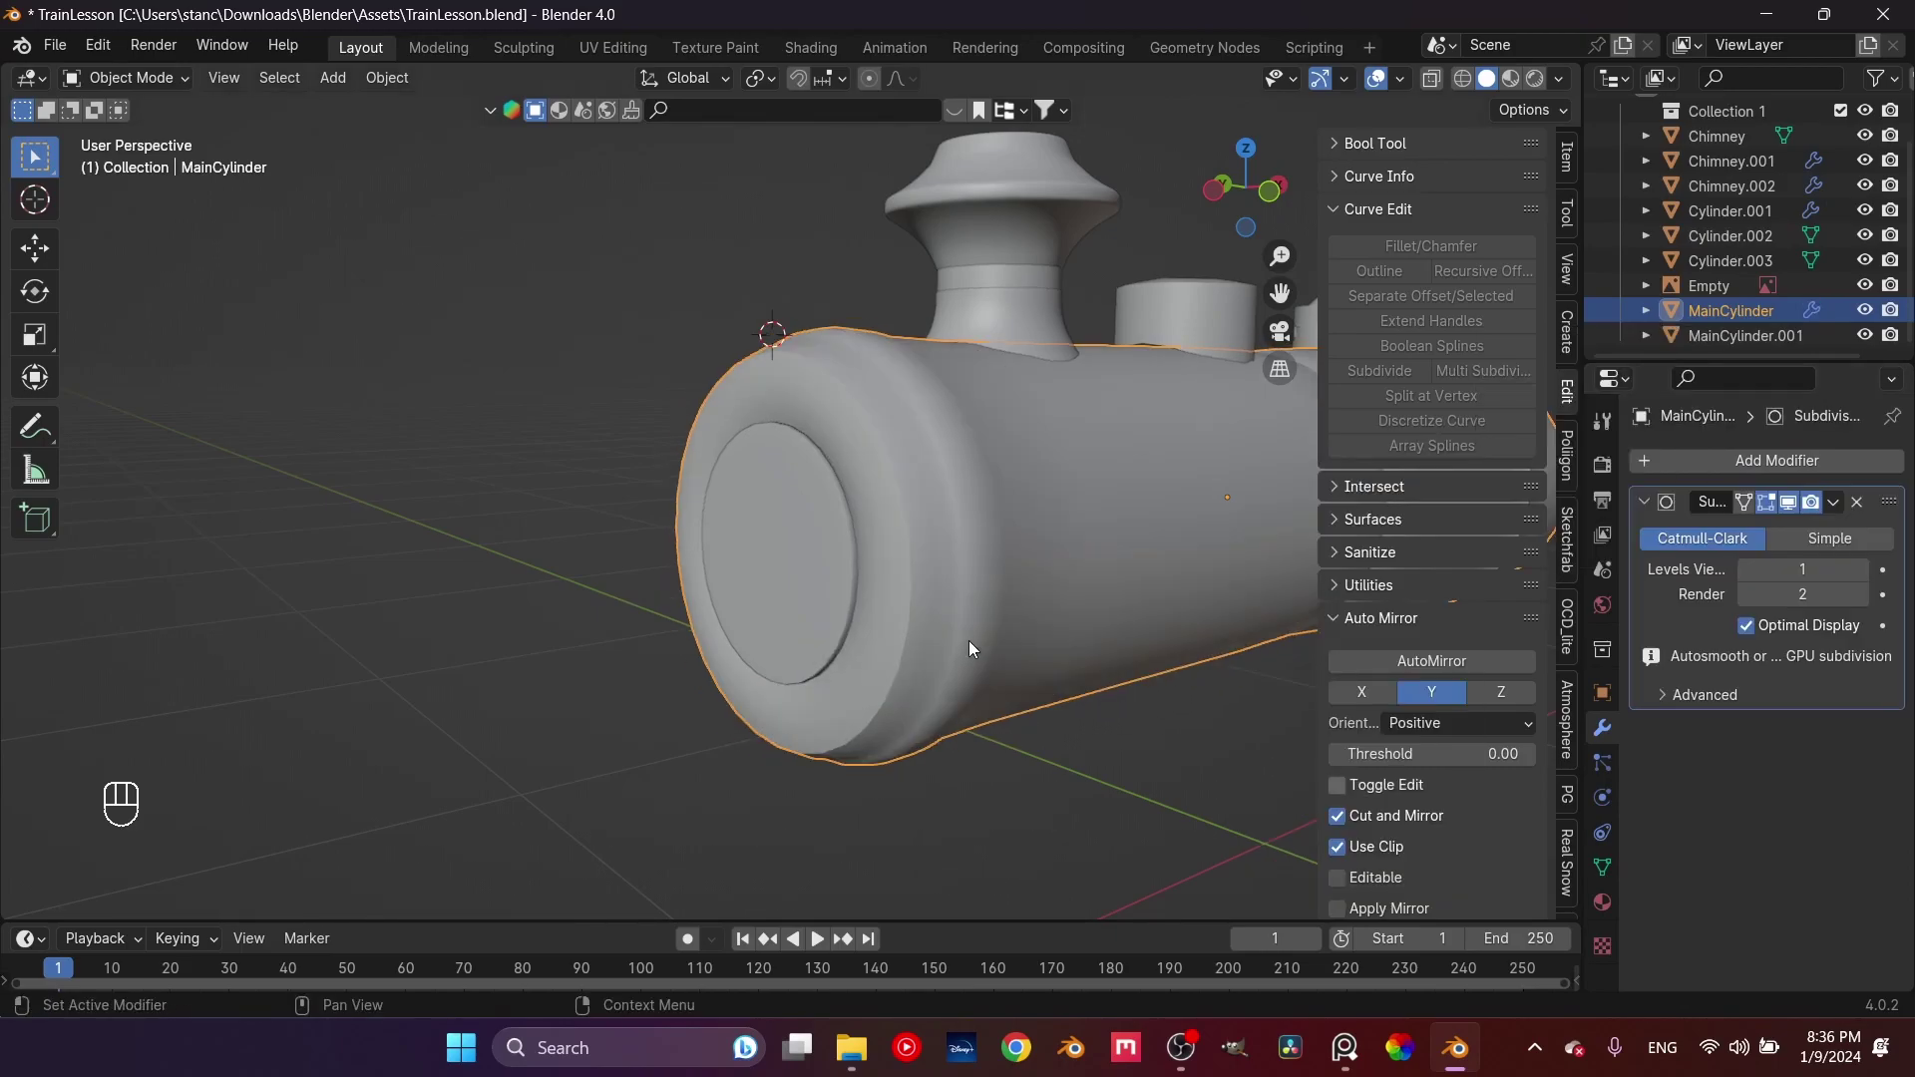
scroll(973, 643, "down", 2)
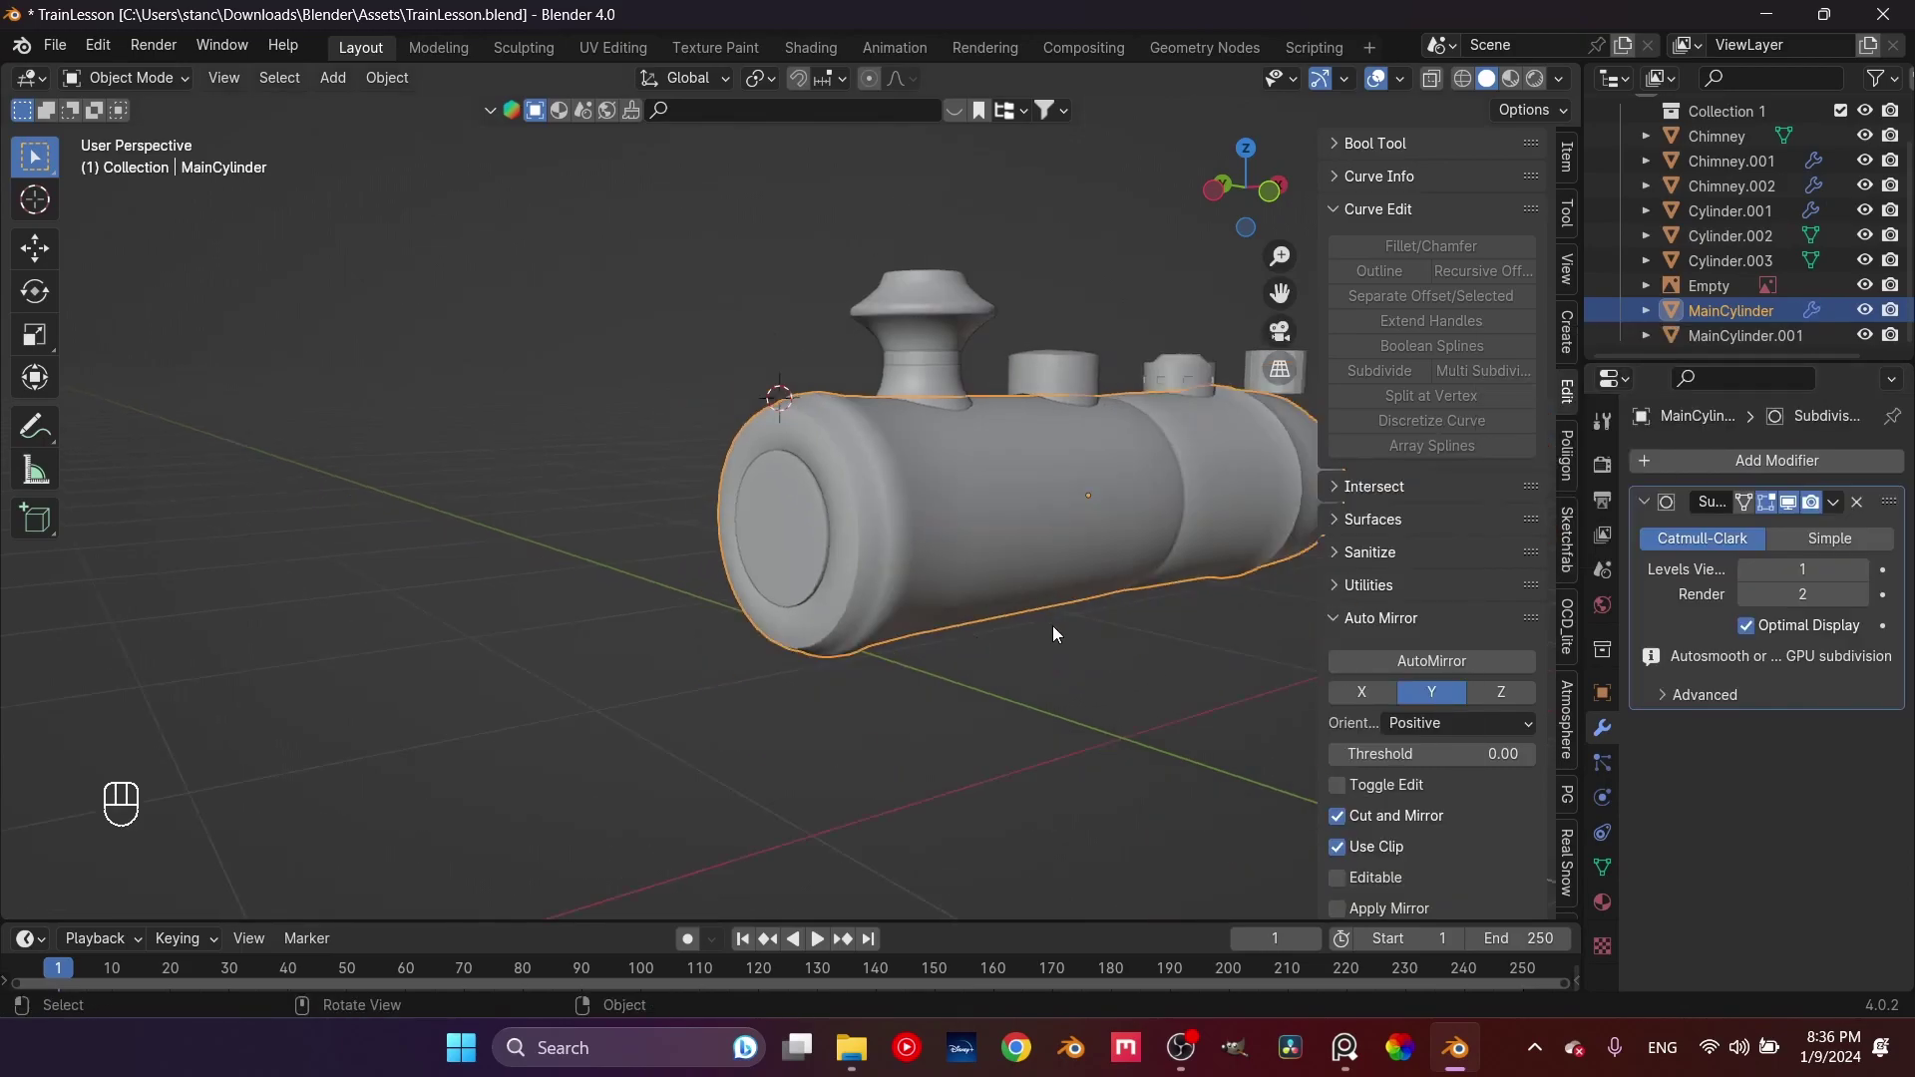
left_click(1859, 569)
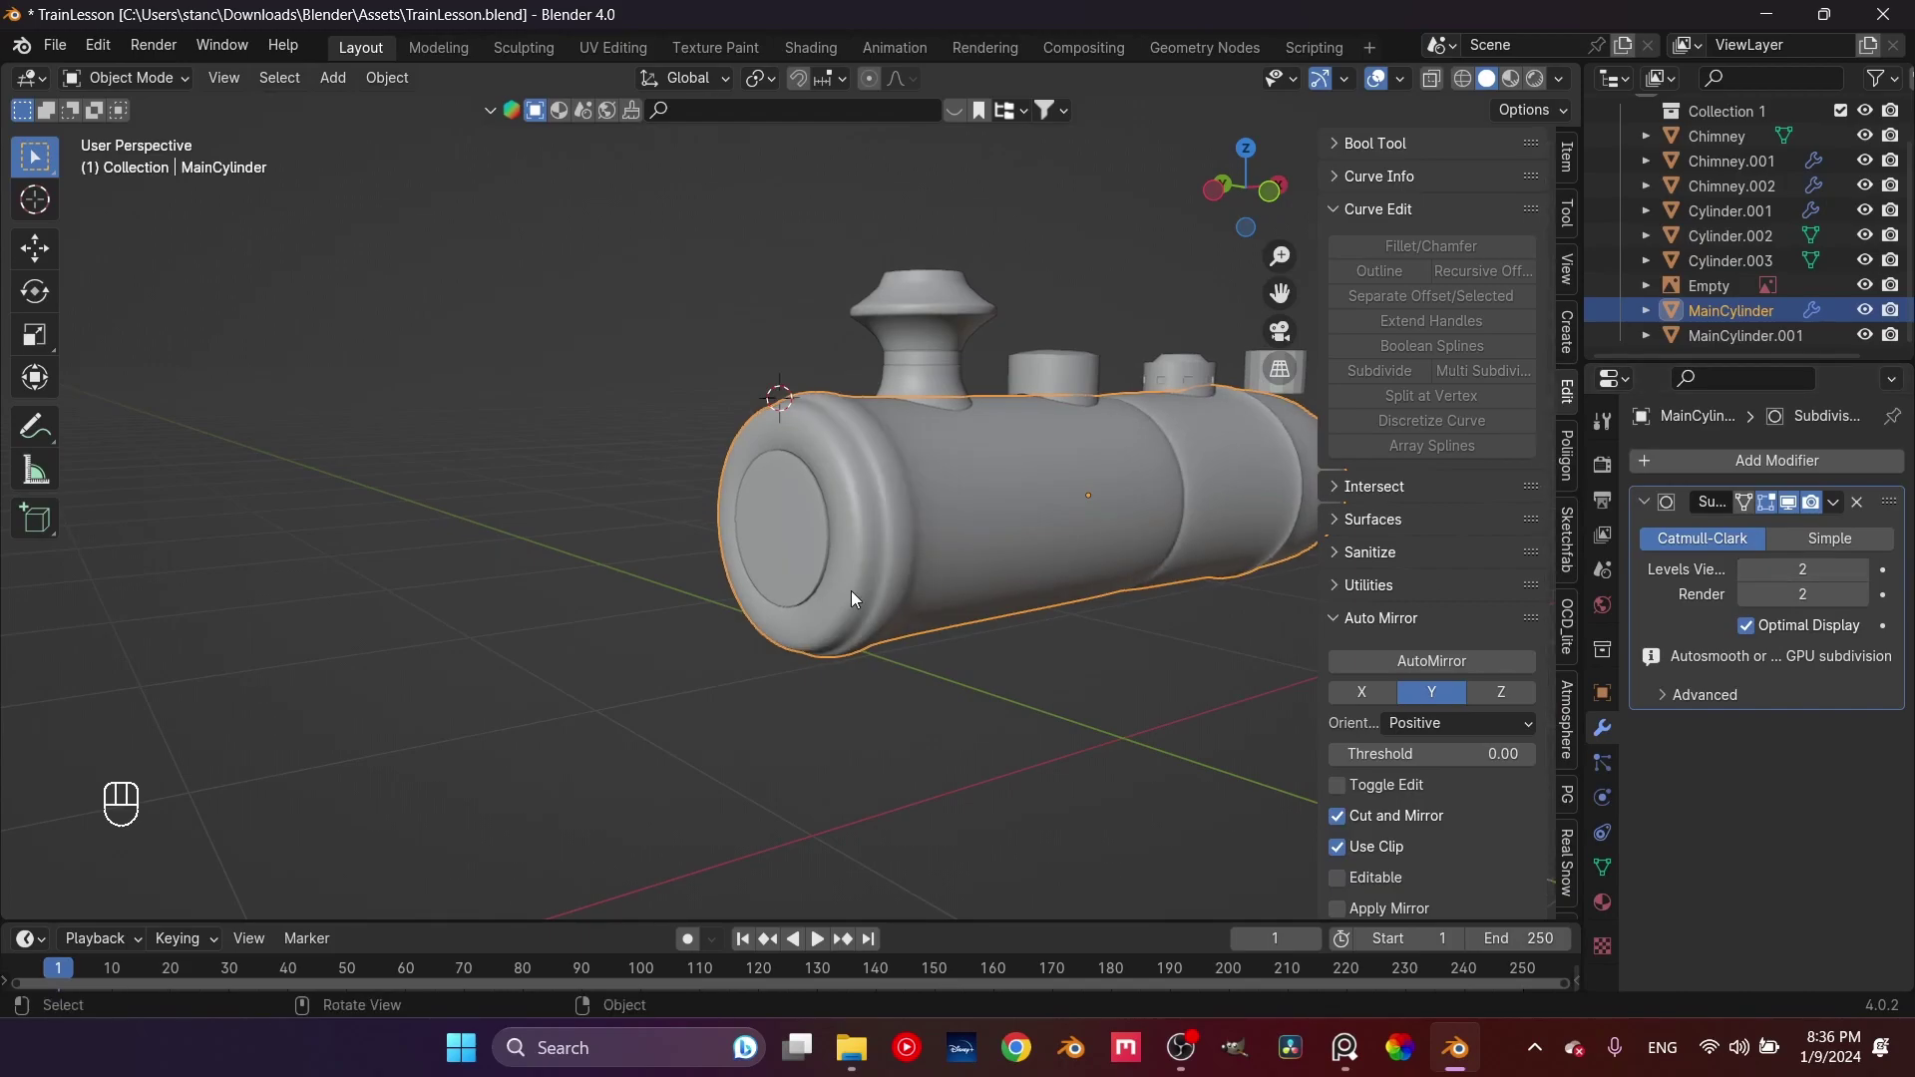
Enter Edit Mode on the boiler and add a loop cut around the front cap's side, slid by a factor of -0.625
scroll(854, 591, "up", 2)
scroll(878, 583, "up", 3)
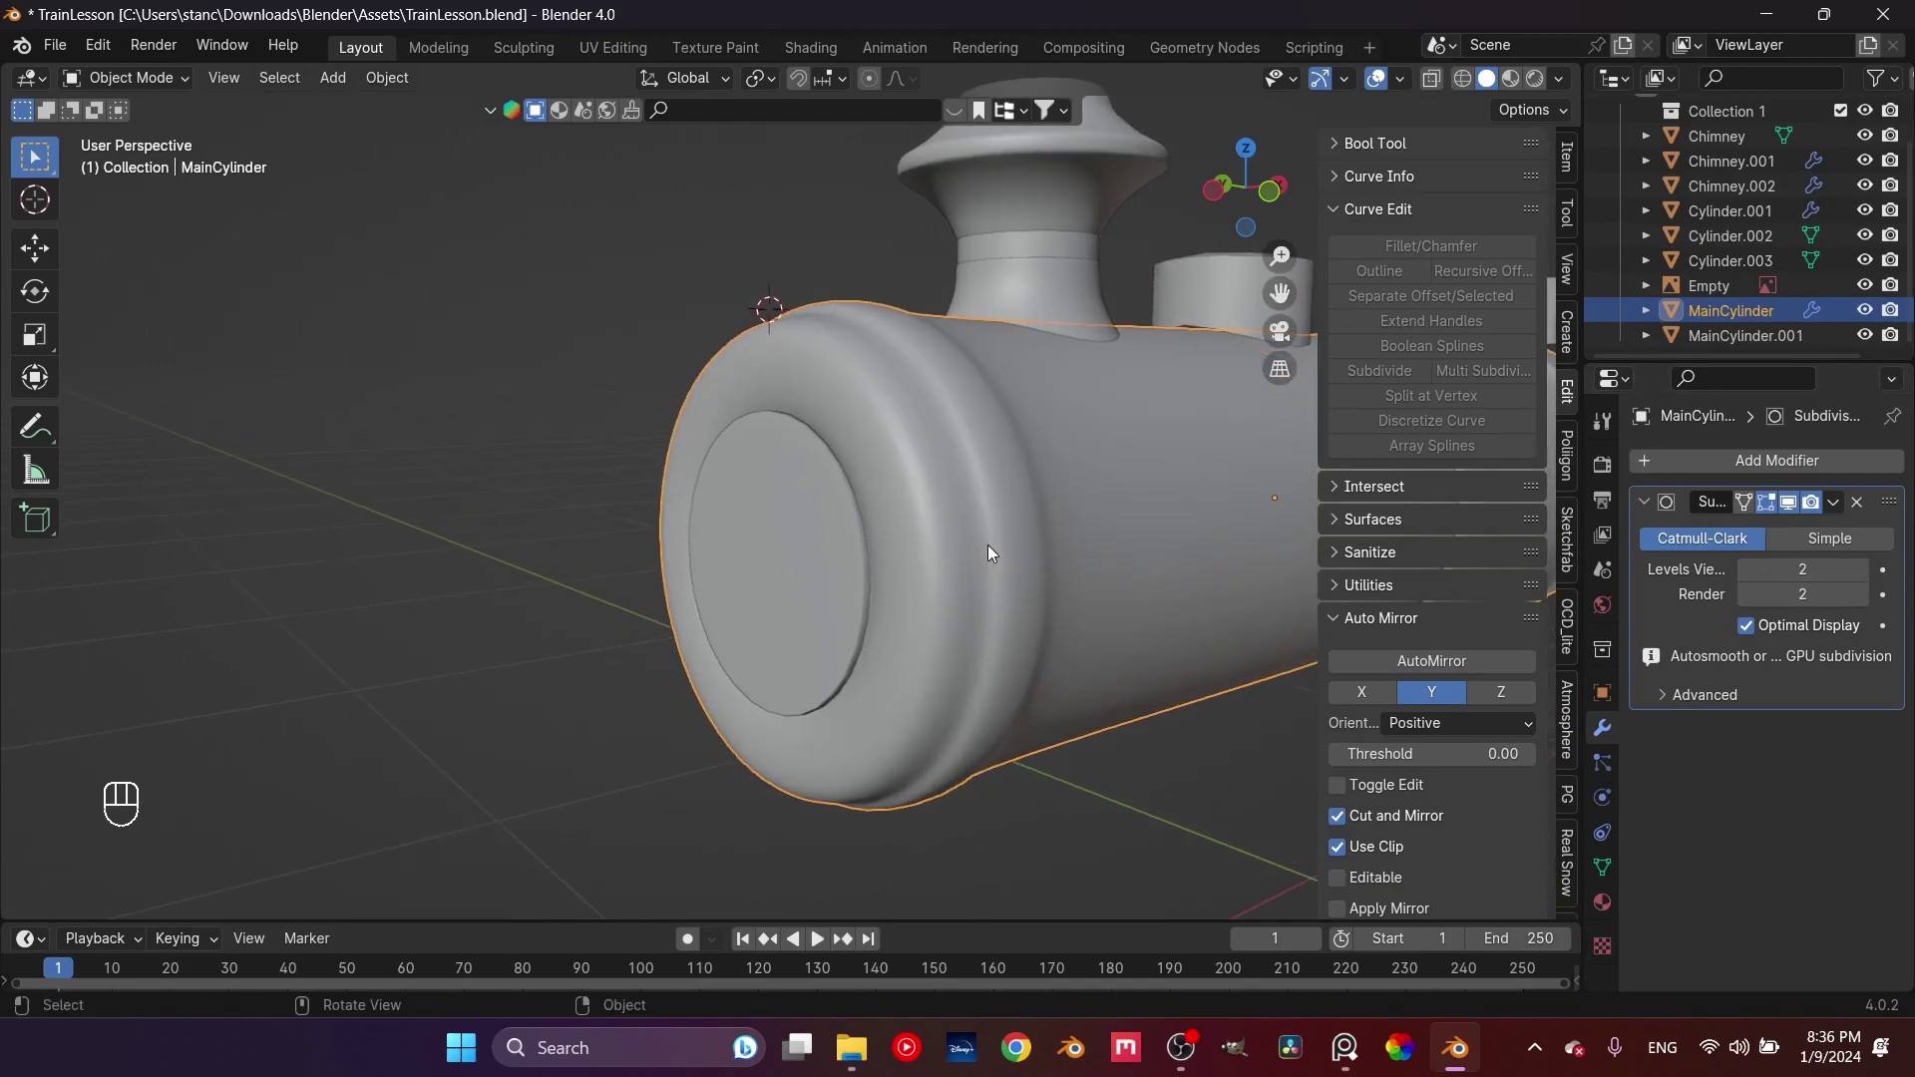
middle_click_drag(926, 544, 811, 607)
key("Tab")
scroll(732, 415, "up", 3)
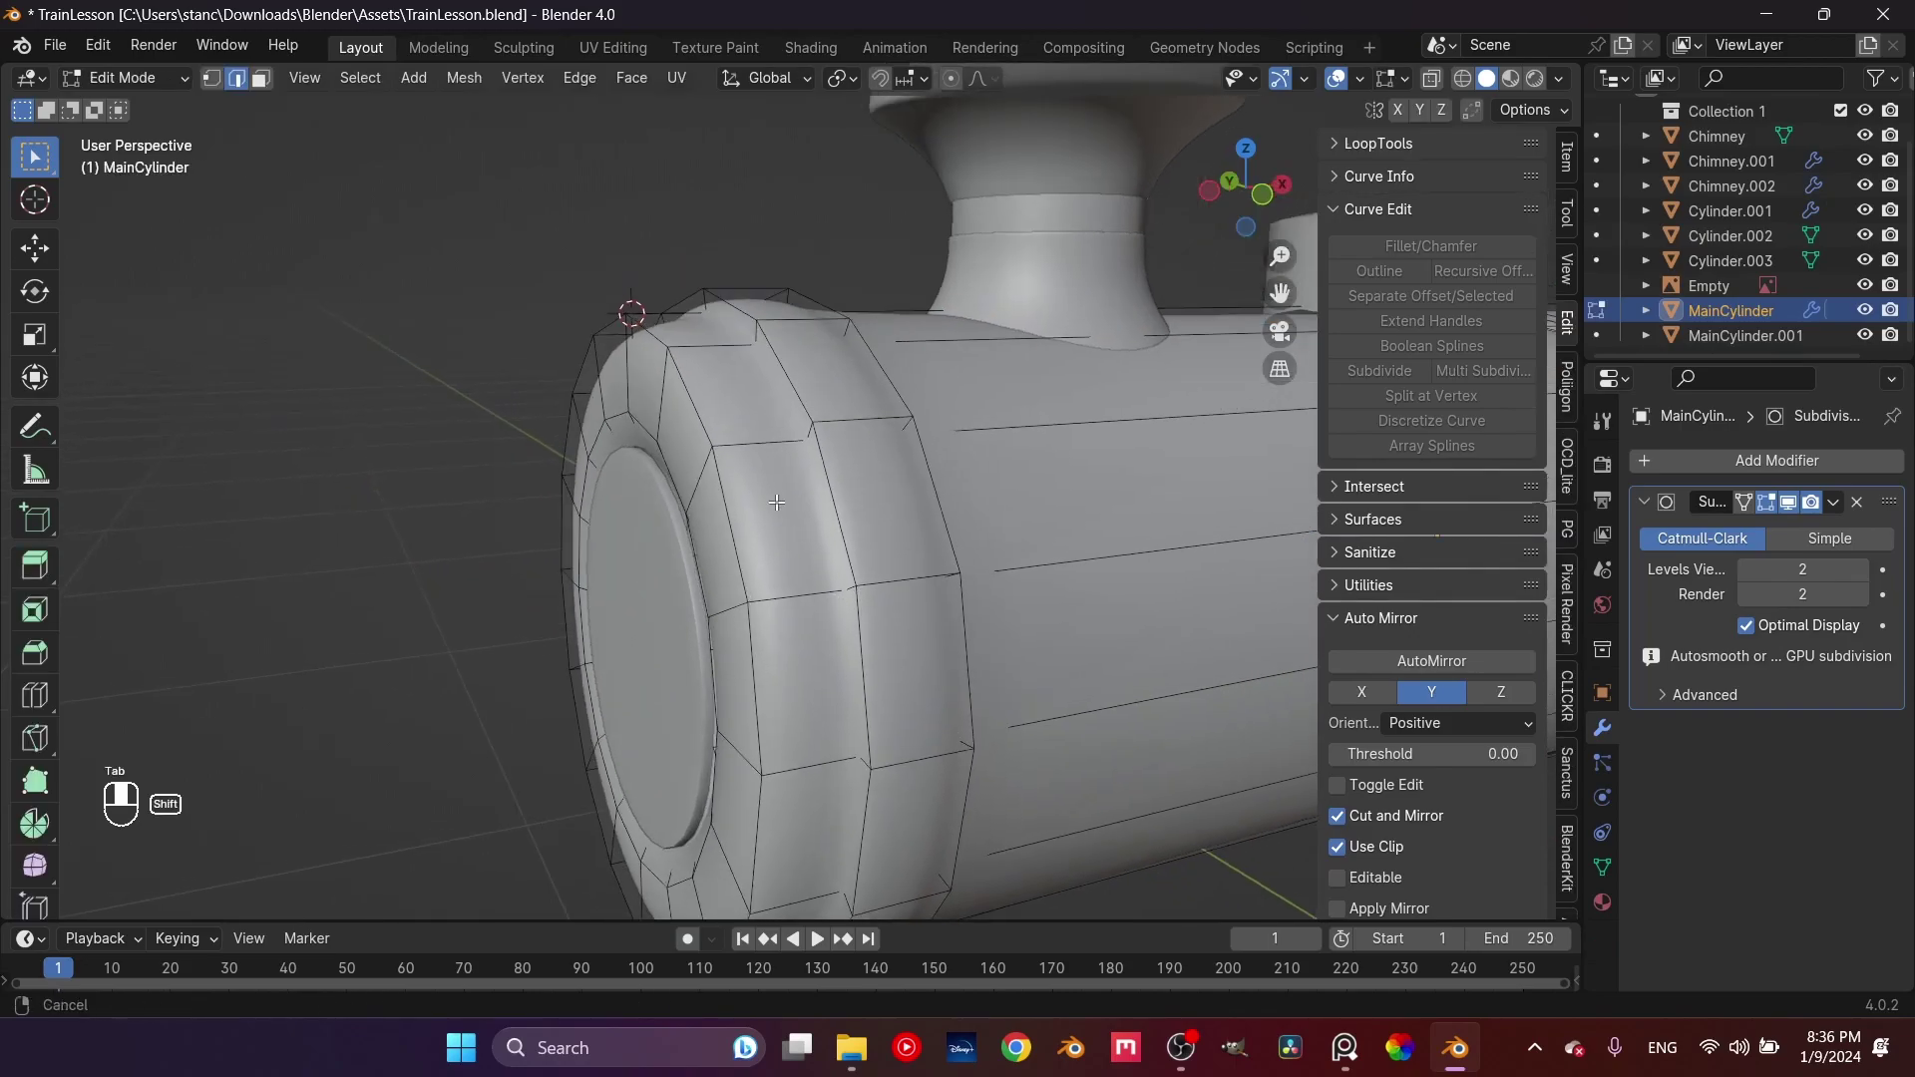
key("ctrl+r")
left_click(732, 403)
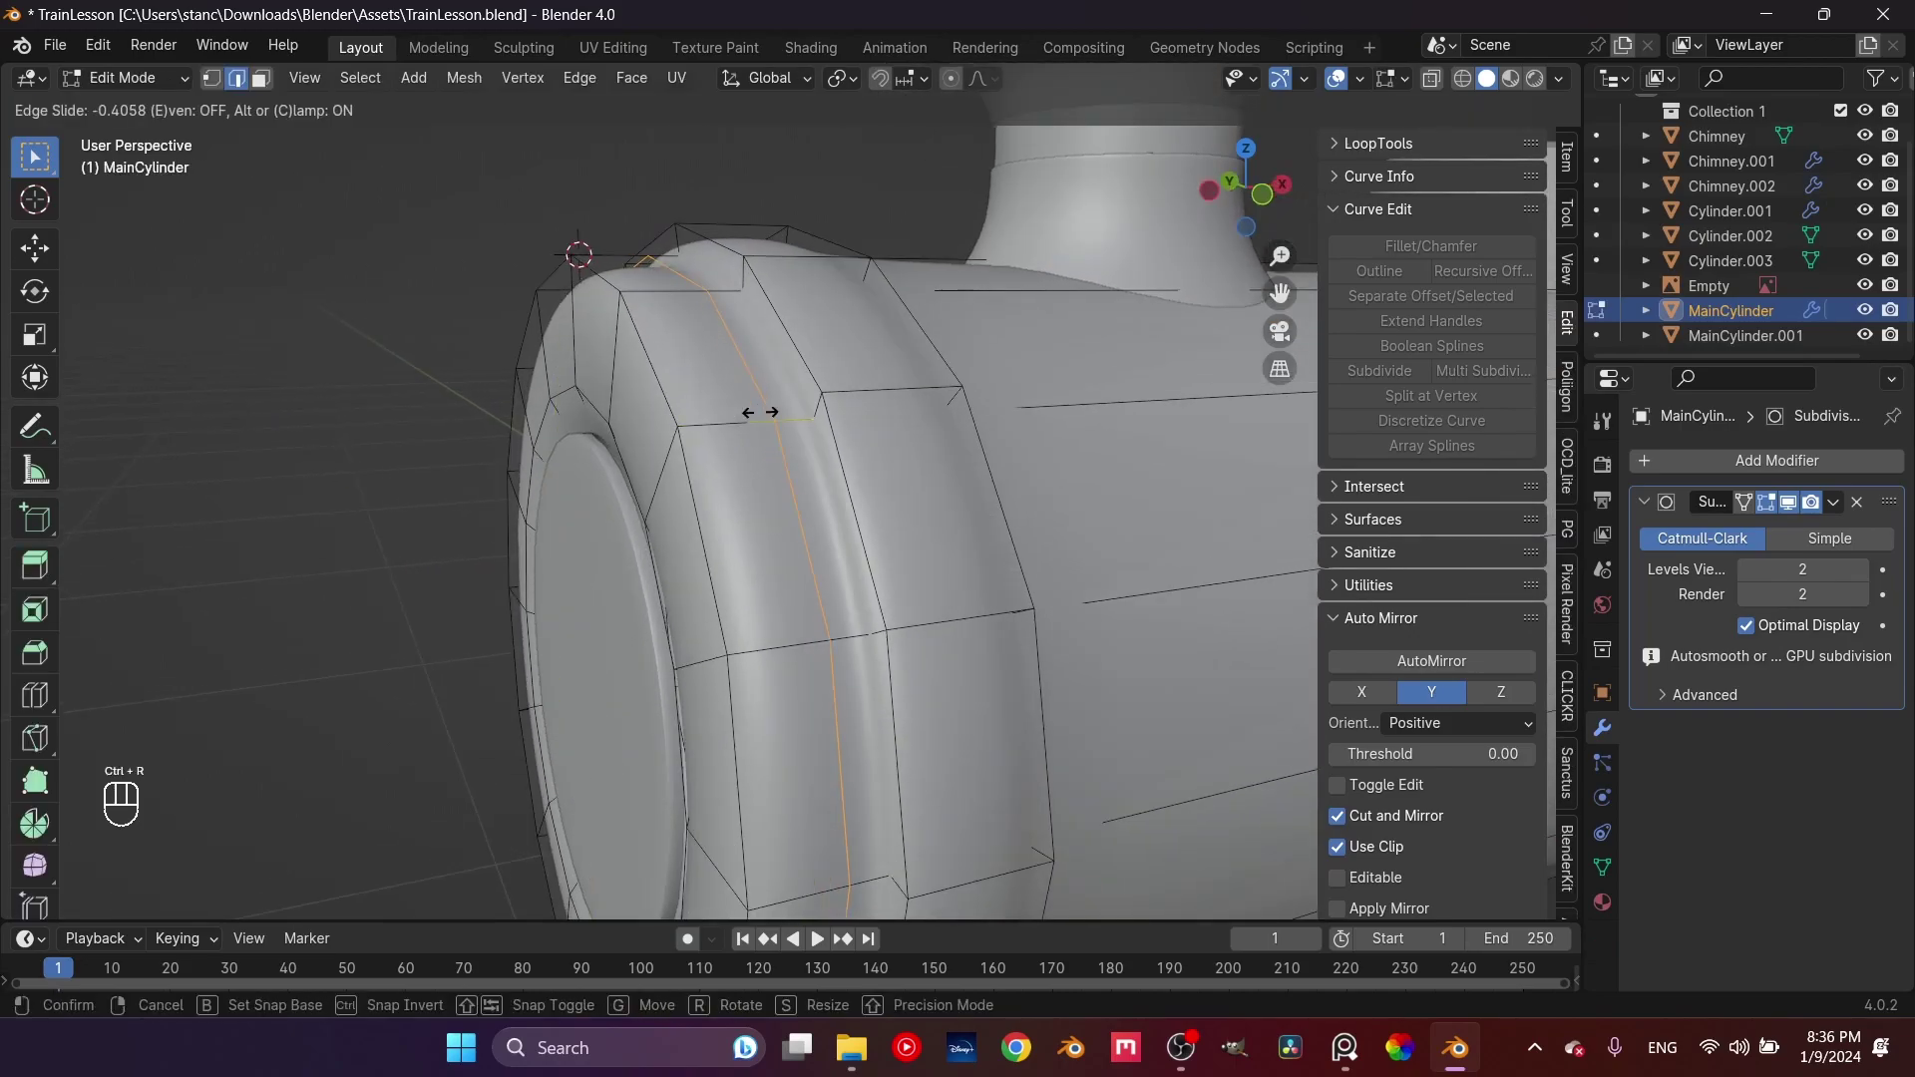
left_click(775, 413)
Add a loop cut around the step between the front cap and the raised band, slid by a factor of 1.000
scroll(808, 419, "up", 4)
key("ctrl+r")
left_click(841, 311)
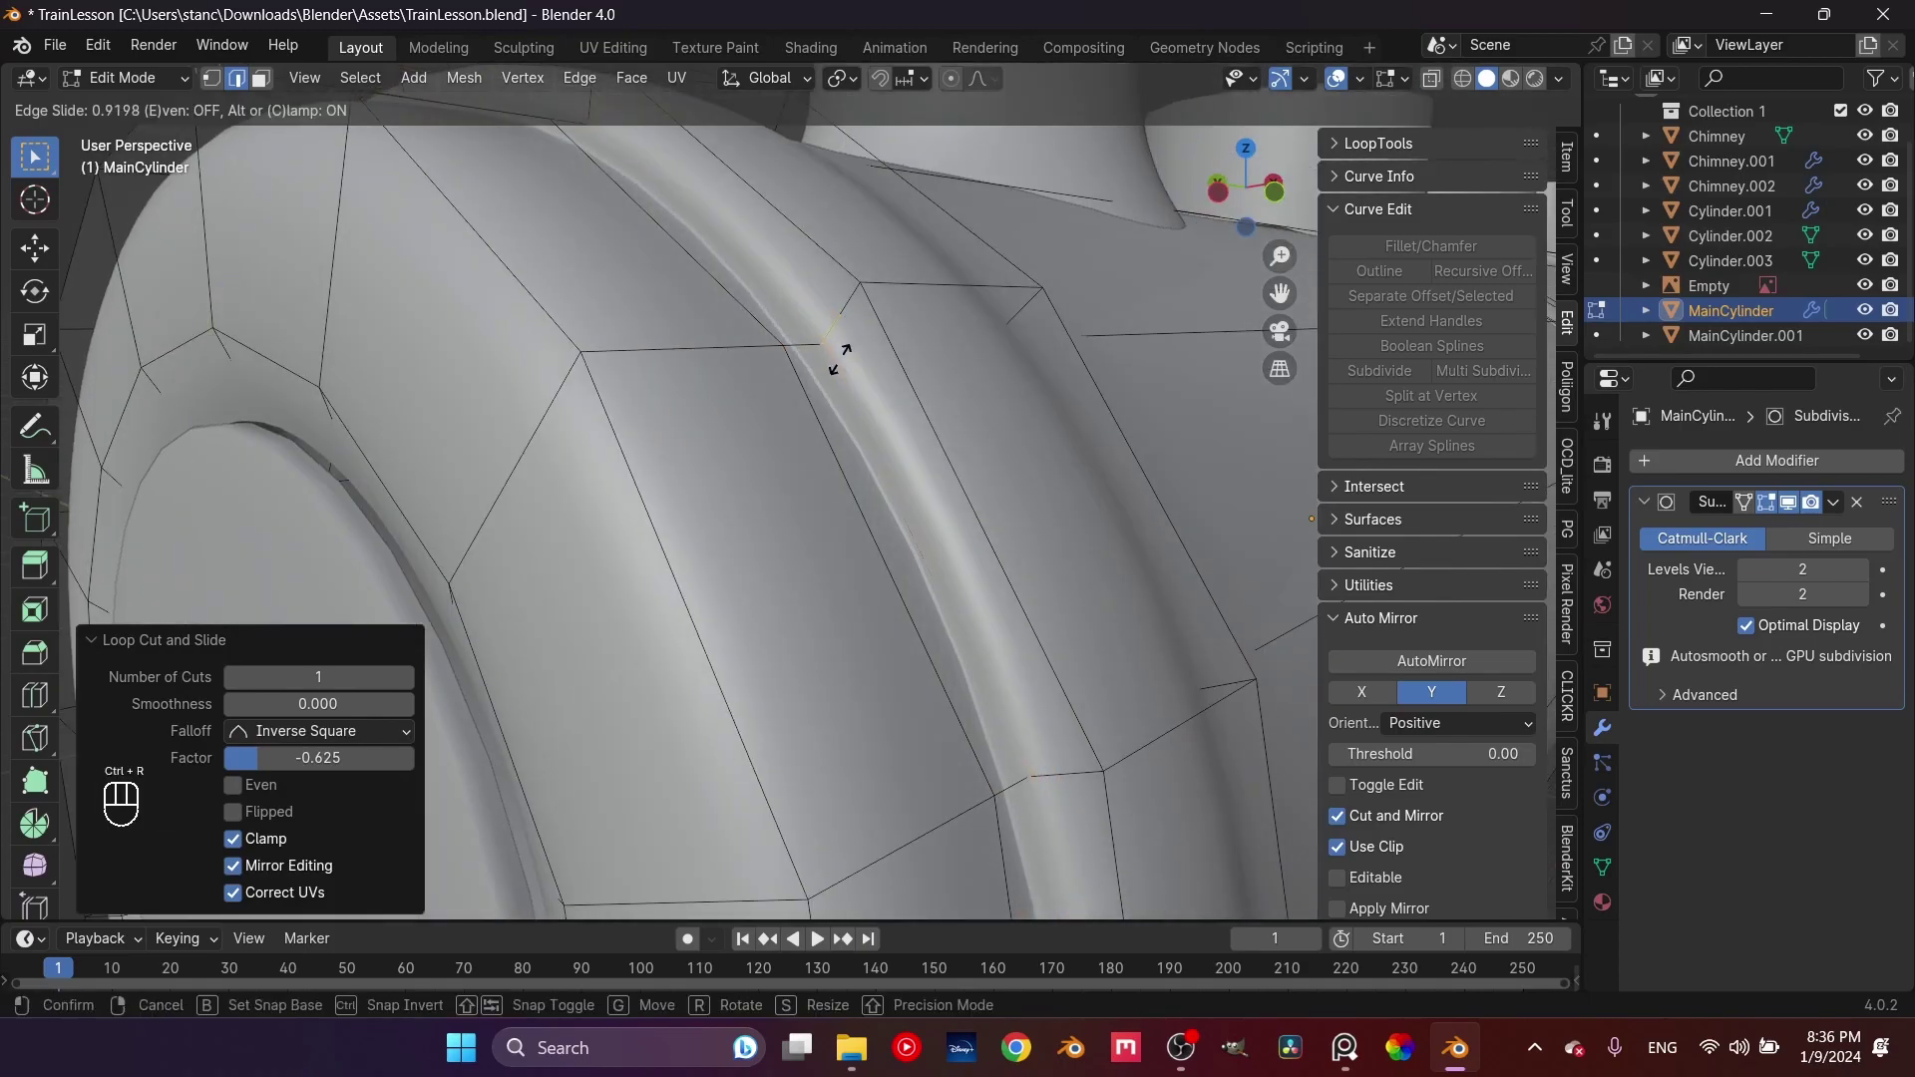
left_click(839, 366)
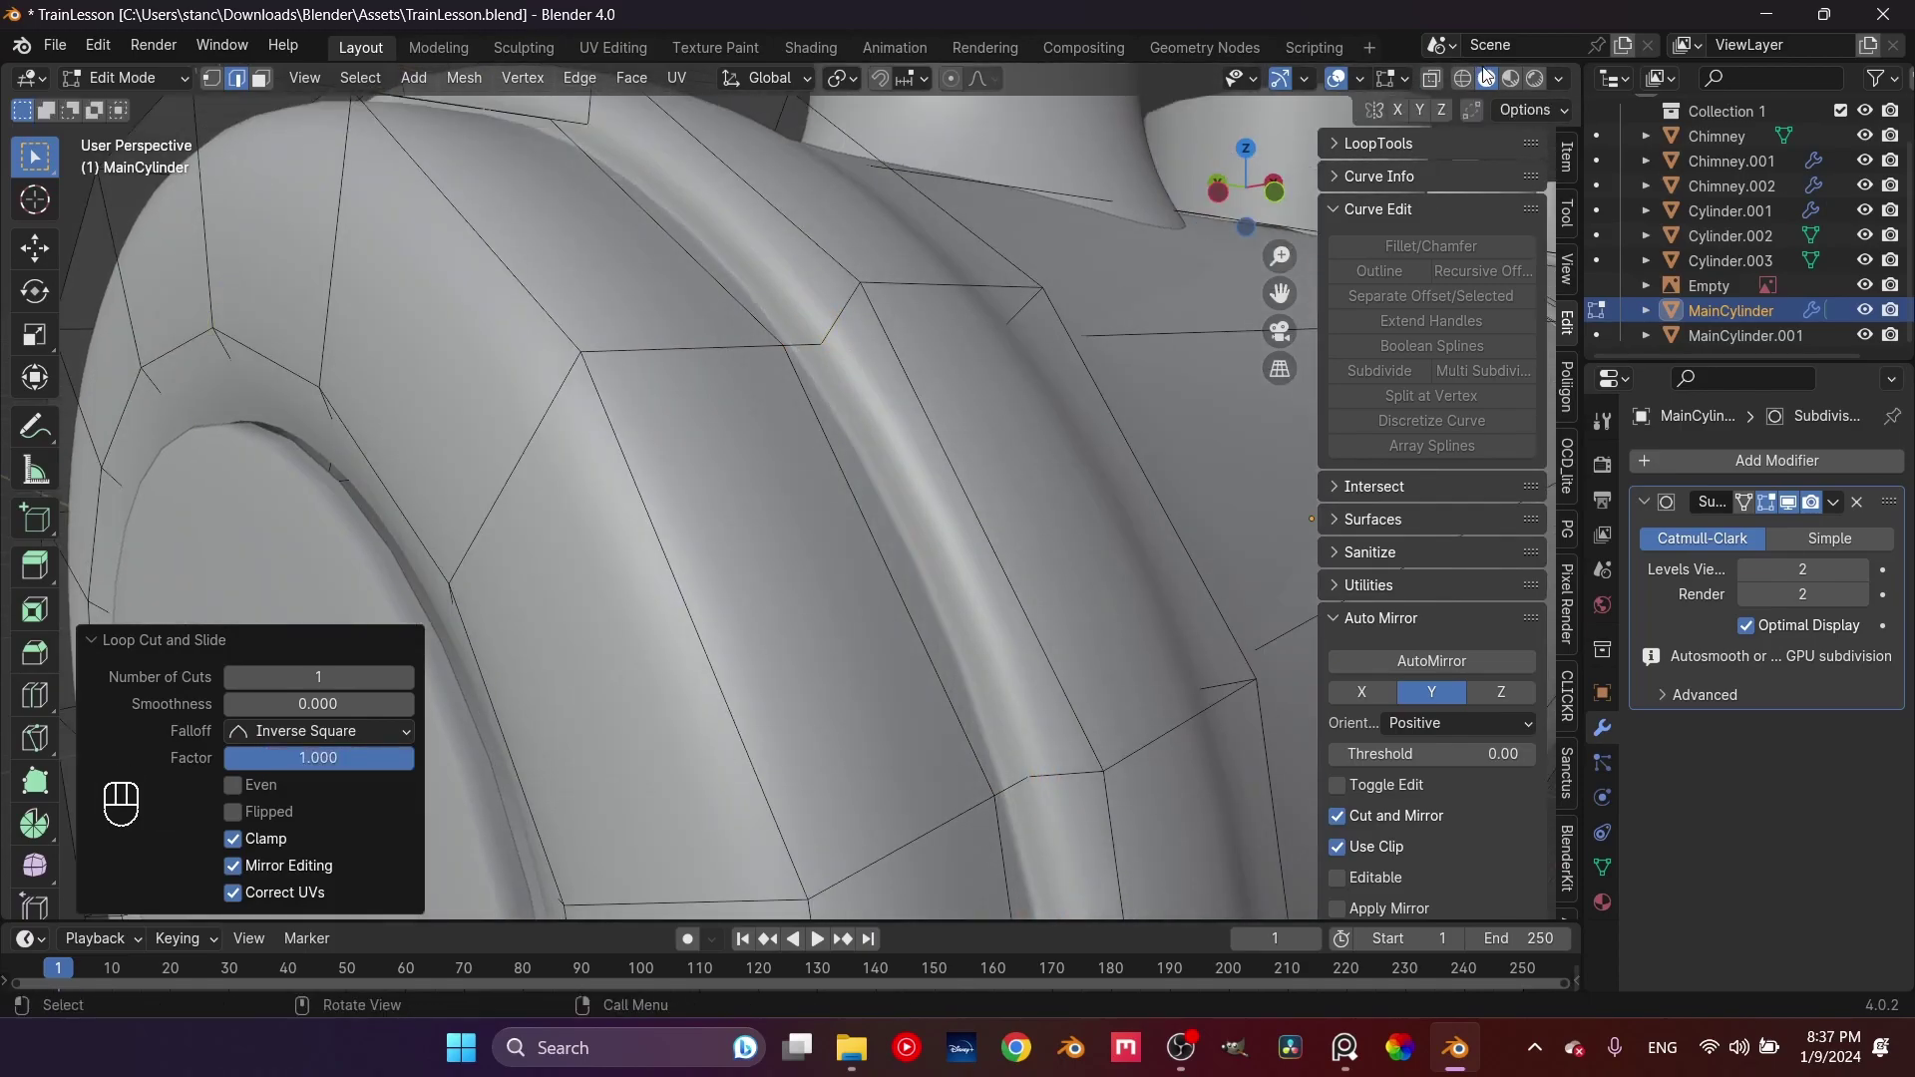
Turn on X-ray and edge-slide the supporting loop on the cap's side toward the raised band's step by a factor of -0.406
left_click(1433, 87)
middle_click_drag(901, 393, 772, 461)
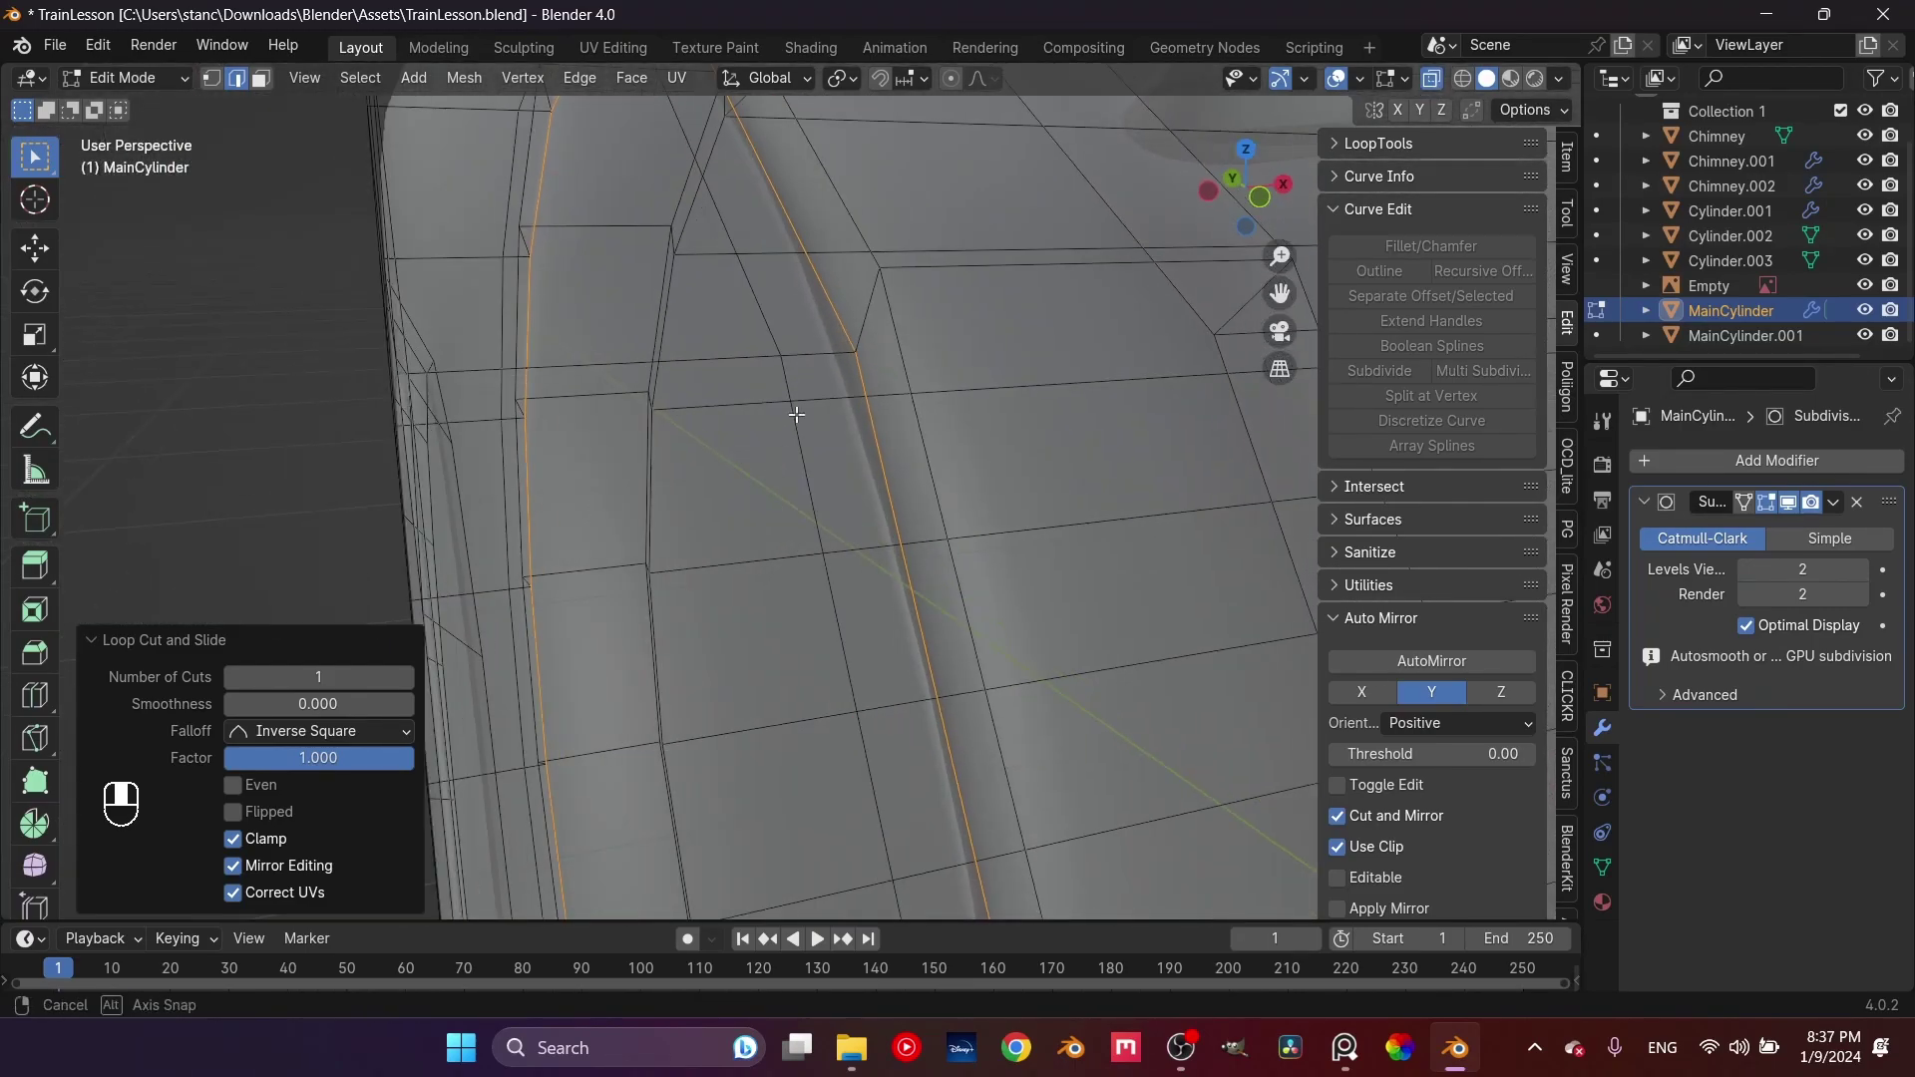
left_click(816, 480, "alt")
left_click(816, 480, "alt")
key("g")
key("g")
left_click(868, 479)
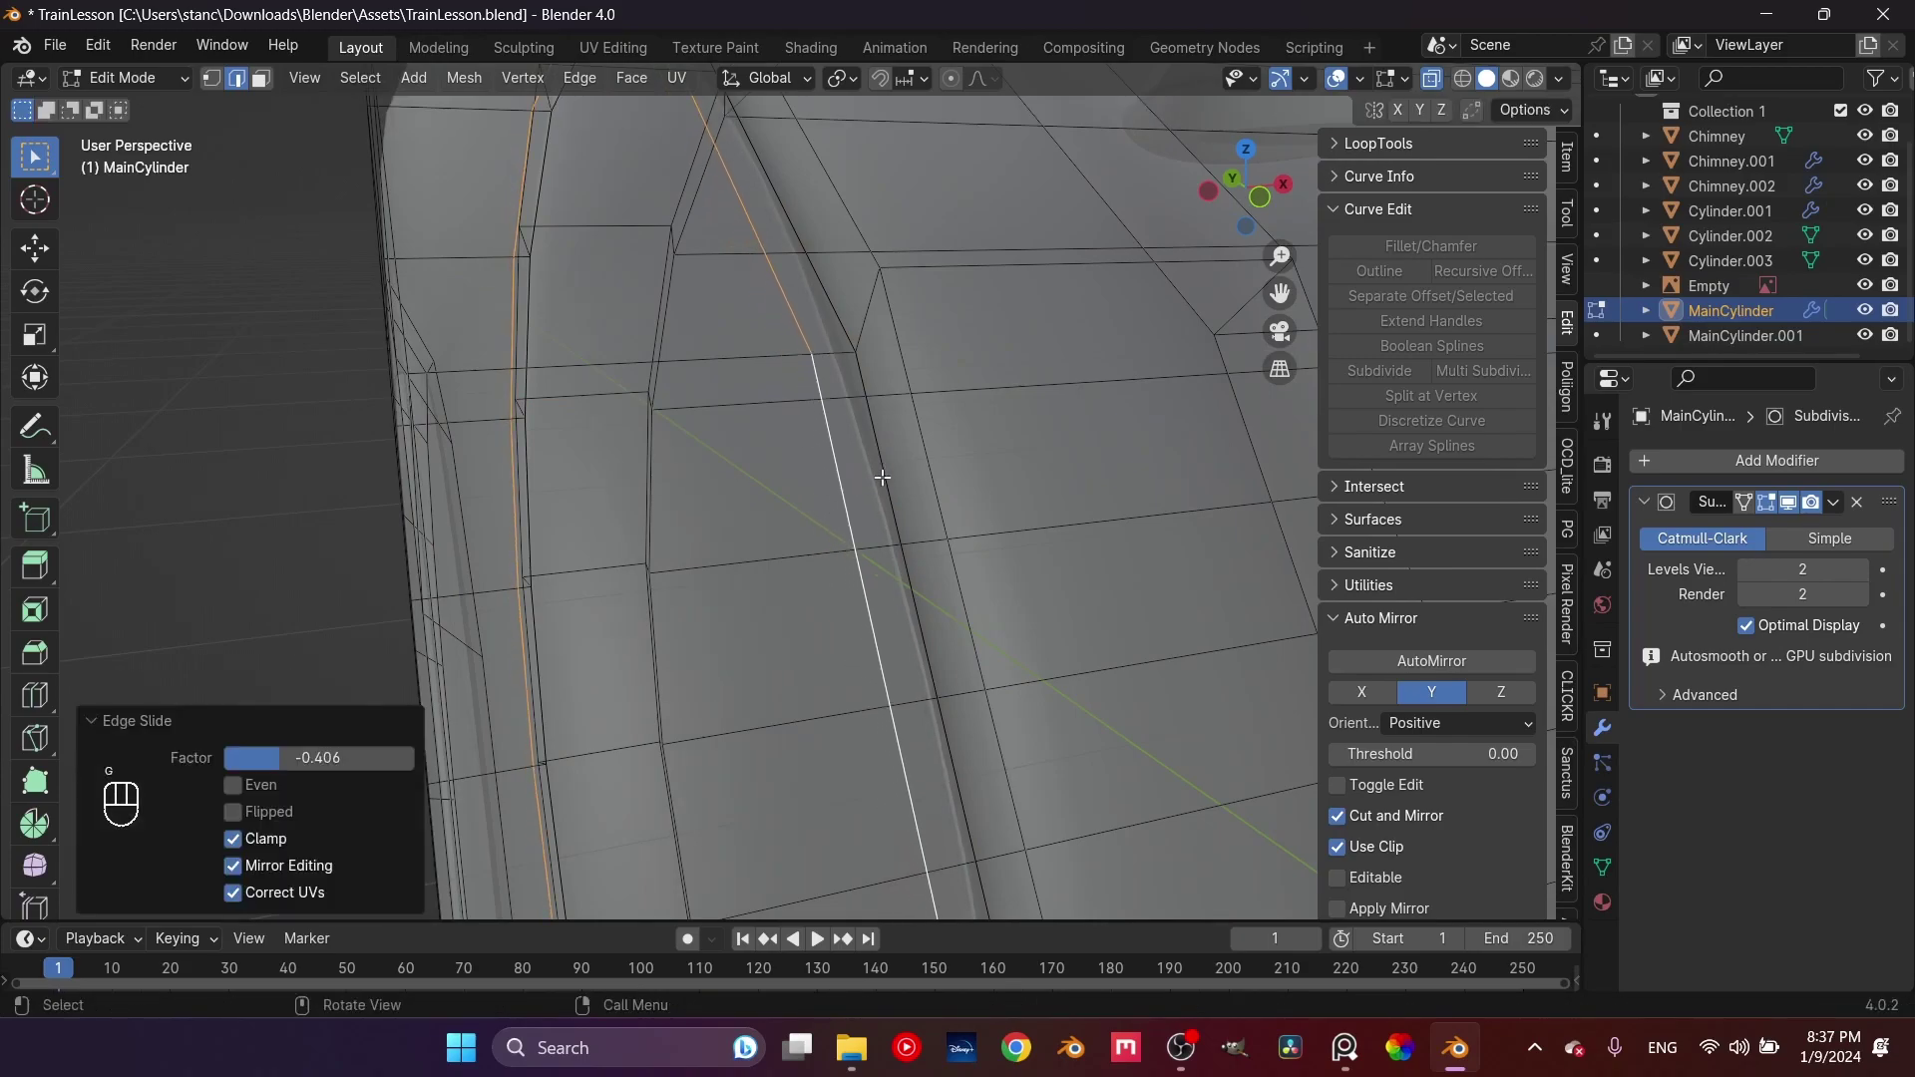
Add another loop cut around the raised band's front step, slid by a factor of -0.549 toward the outer edge
scroll(868, 479, "down", 3)
middle_click_drag(868, 479, 870, 374)
key("ctrl+r")
left_click(838, 388)
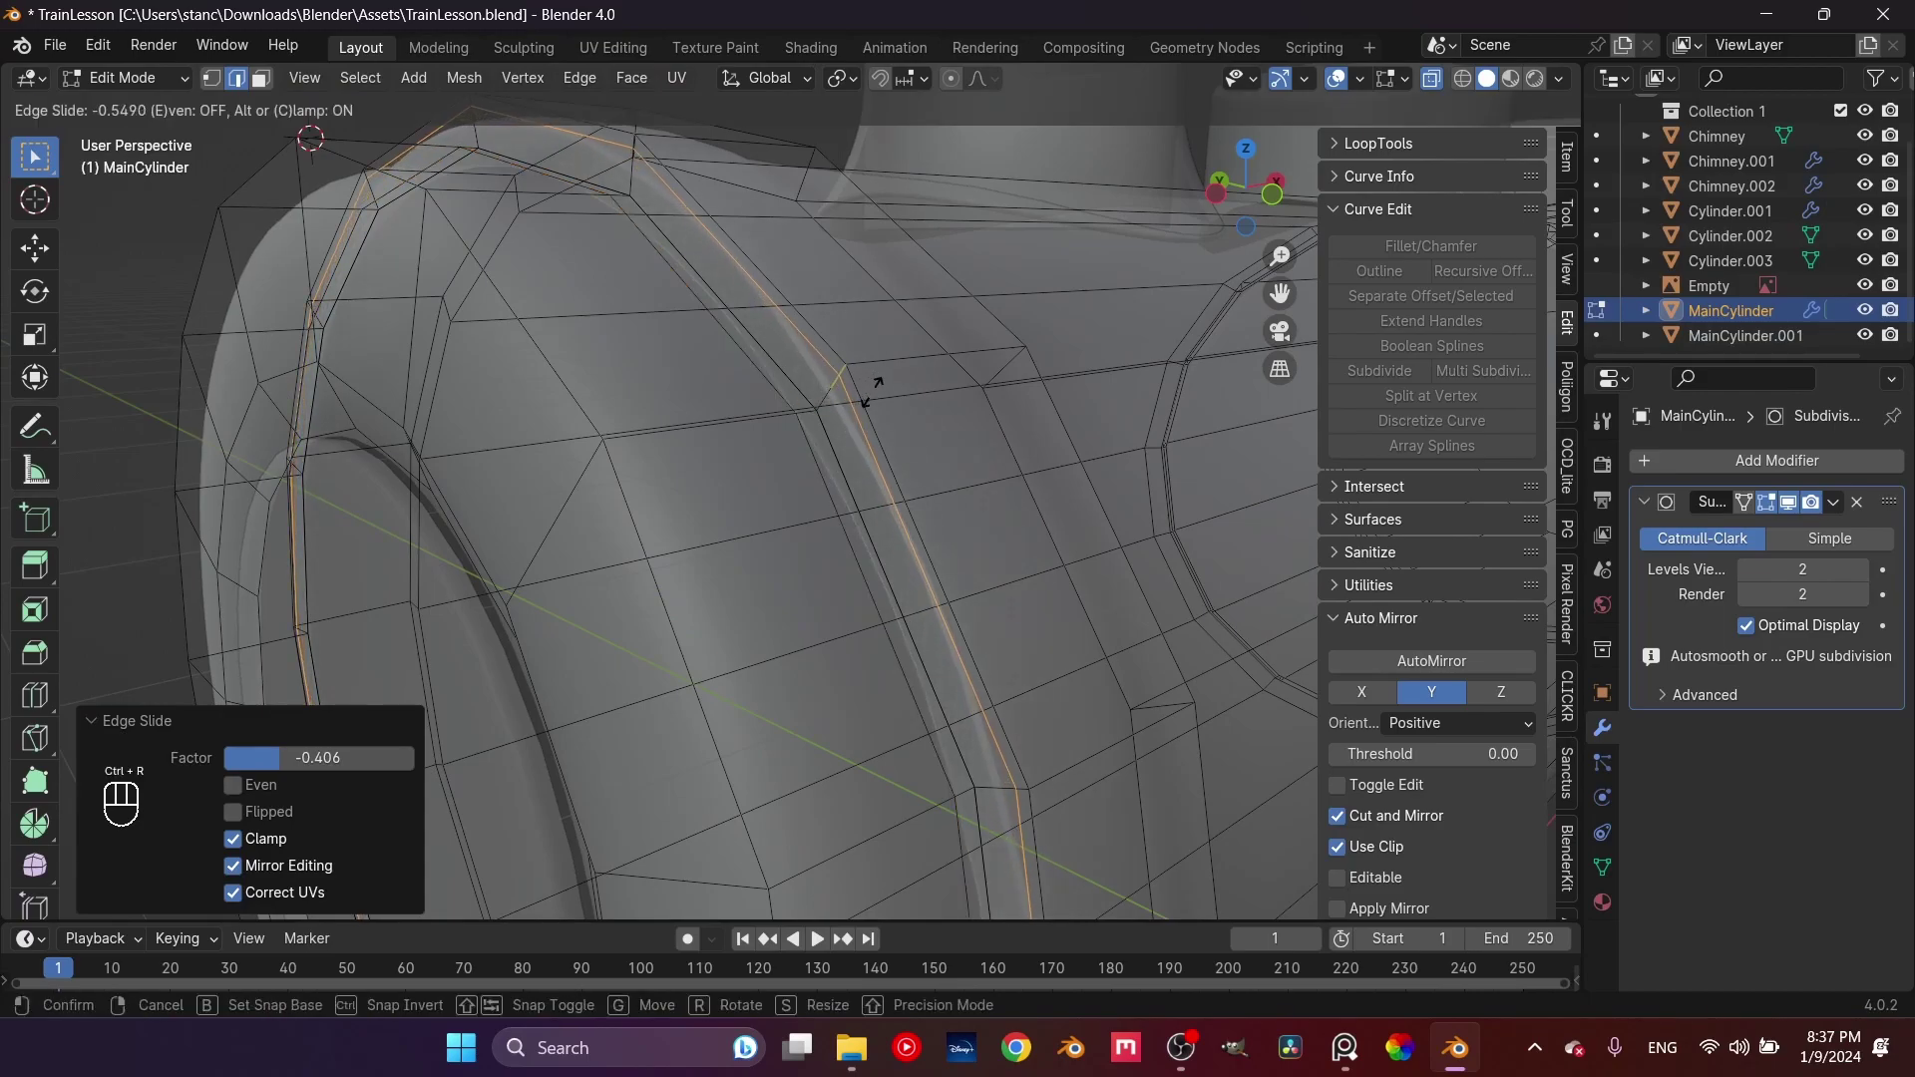
left_click(871, 391)
Add two loop cuts around the raised band's rear step, slid by factors of -0.624 and 0.760
middle_click_drag(871, 392, 786, 399)
key("ctrl+r")
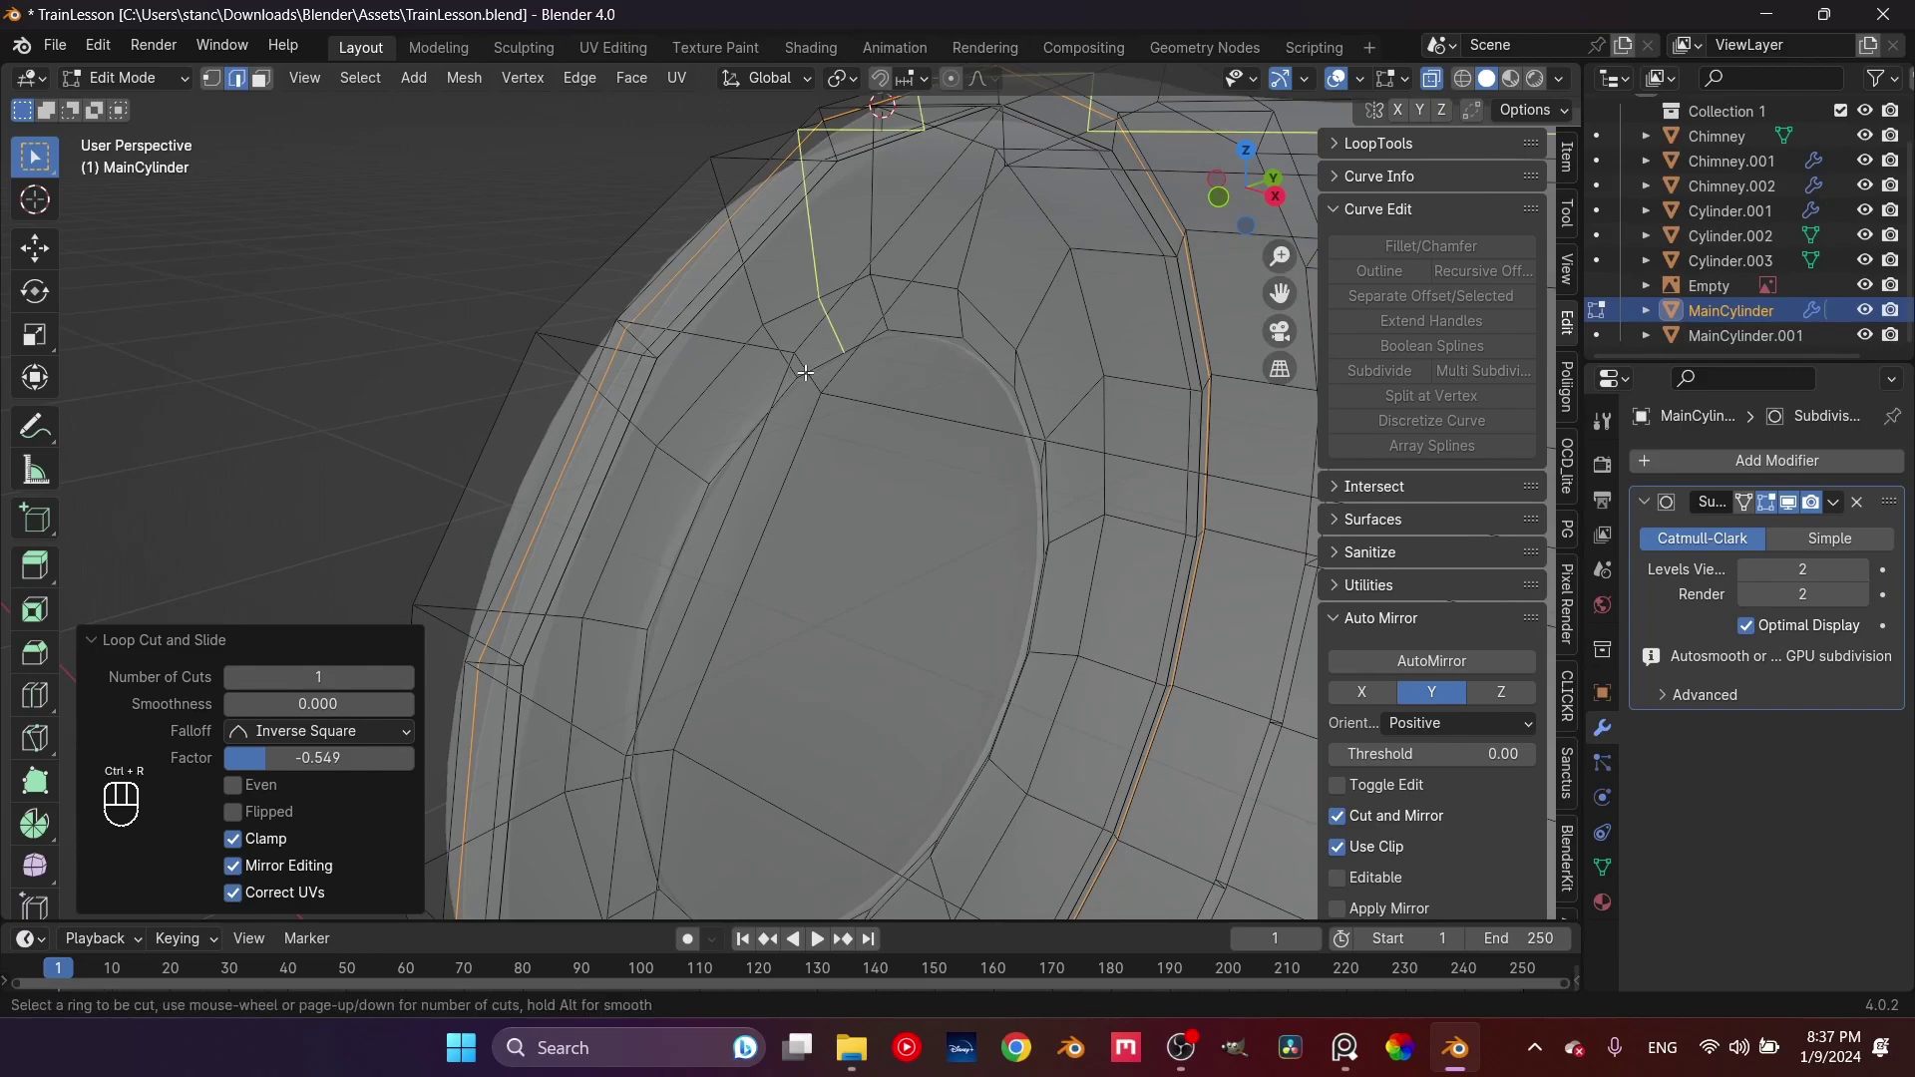
left_click(796, 384)
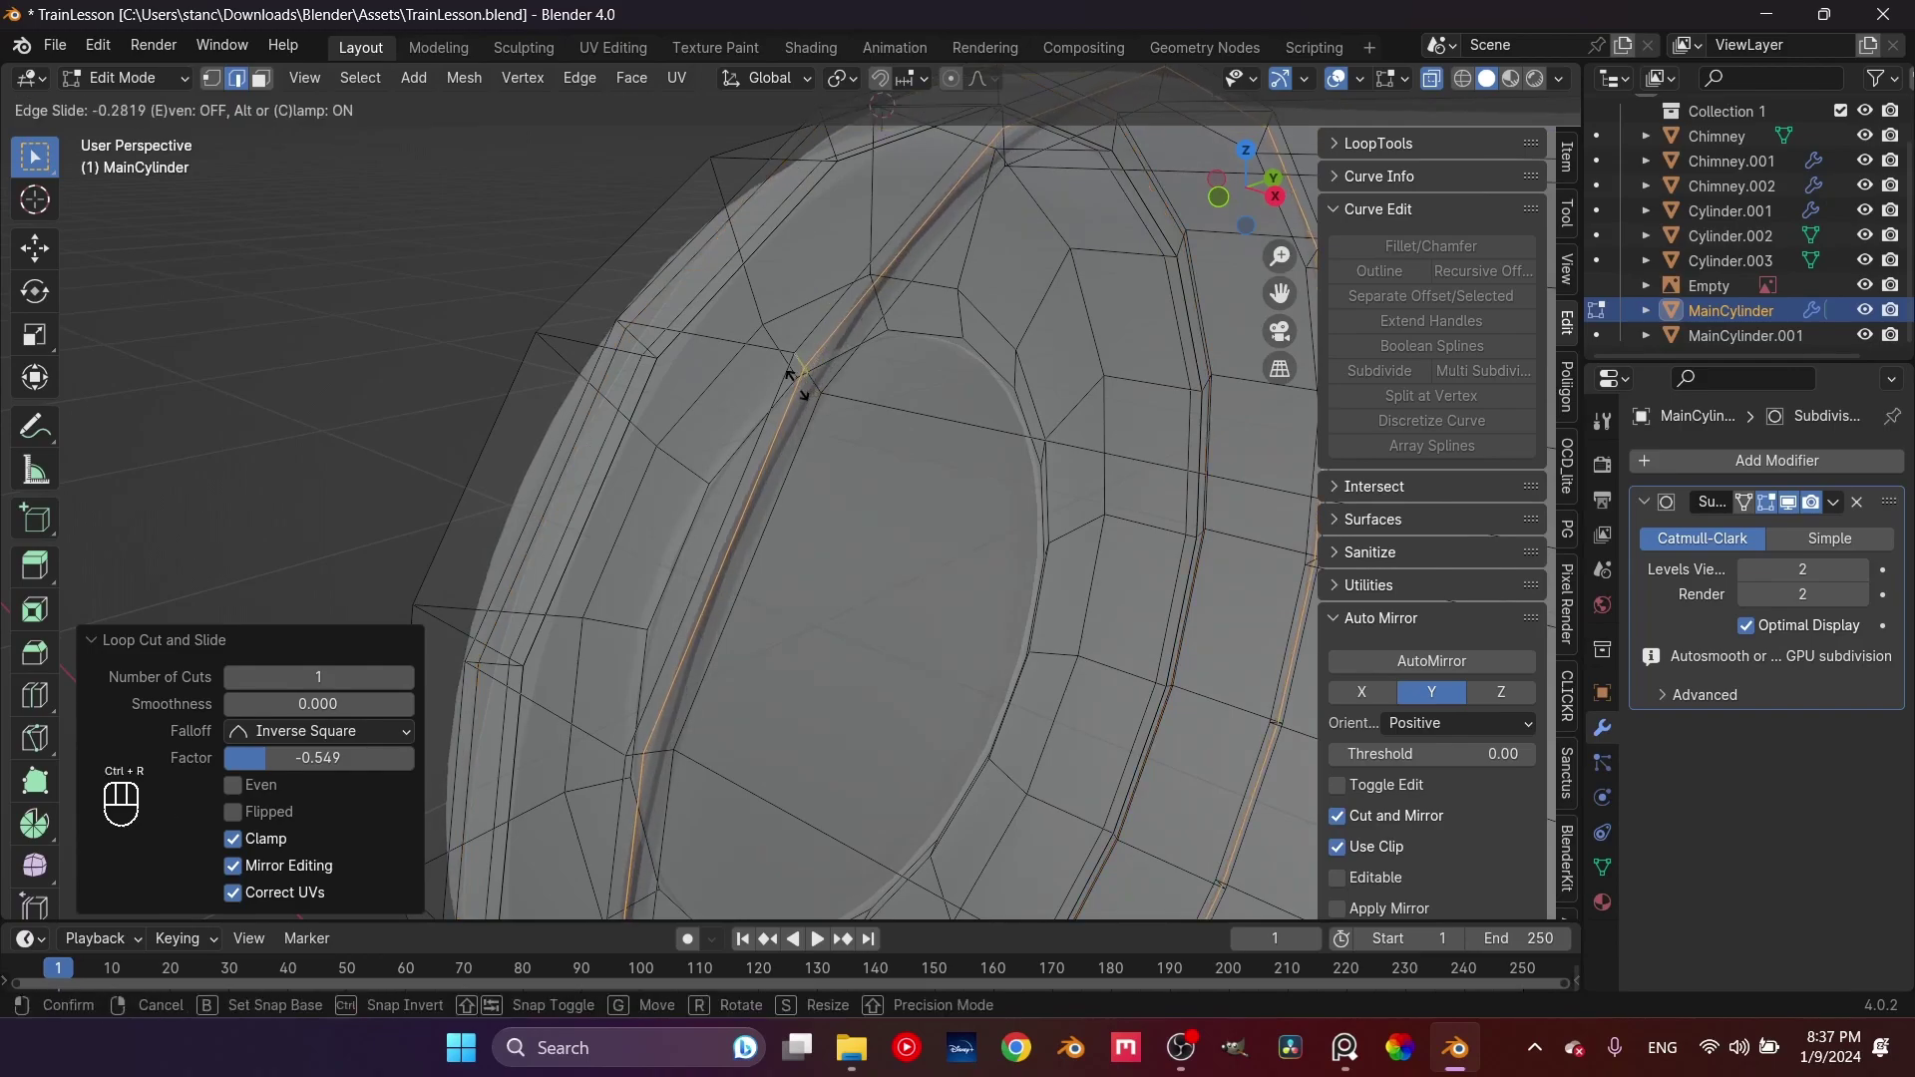
left_click(784, 386)
scroll(806, 347, "up", 2)
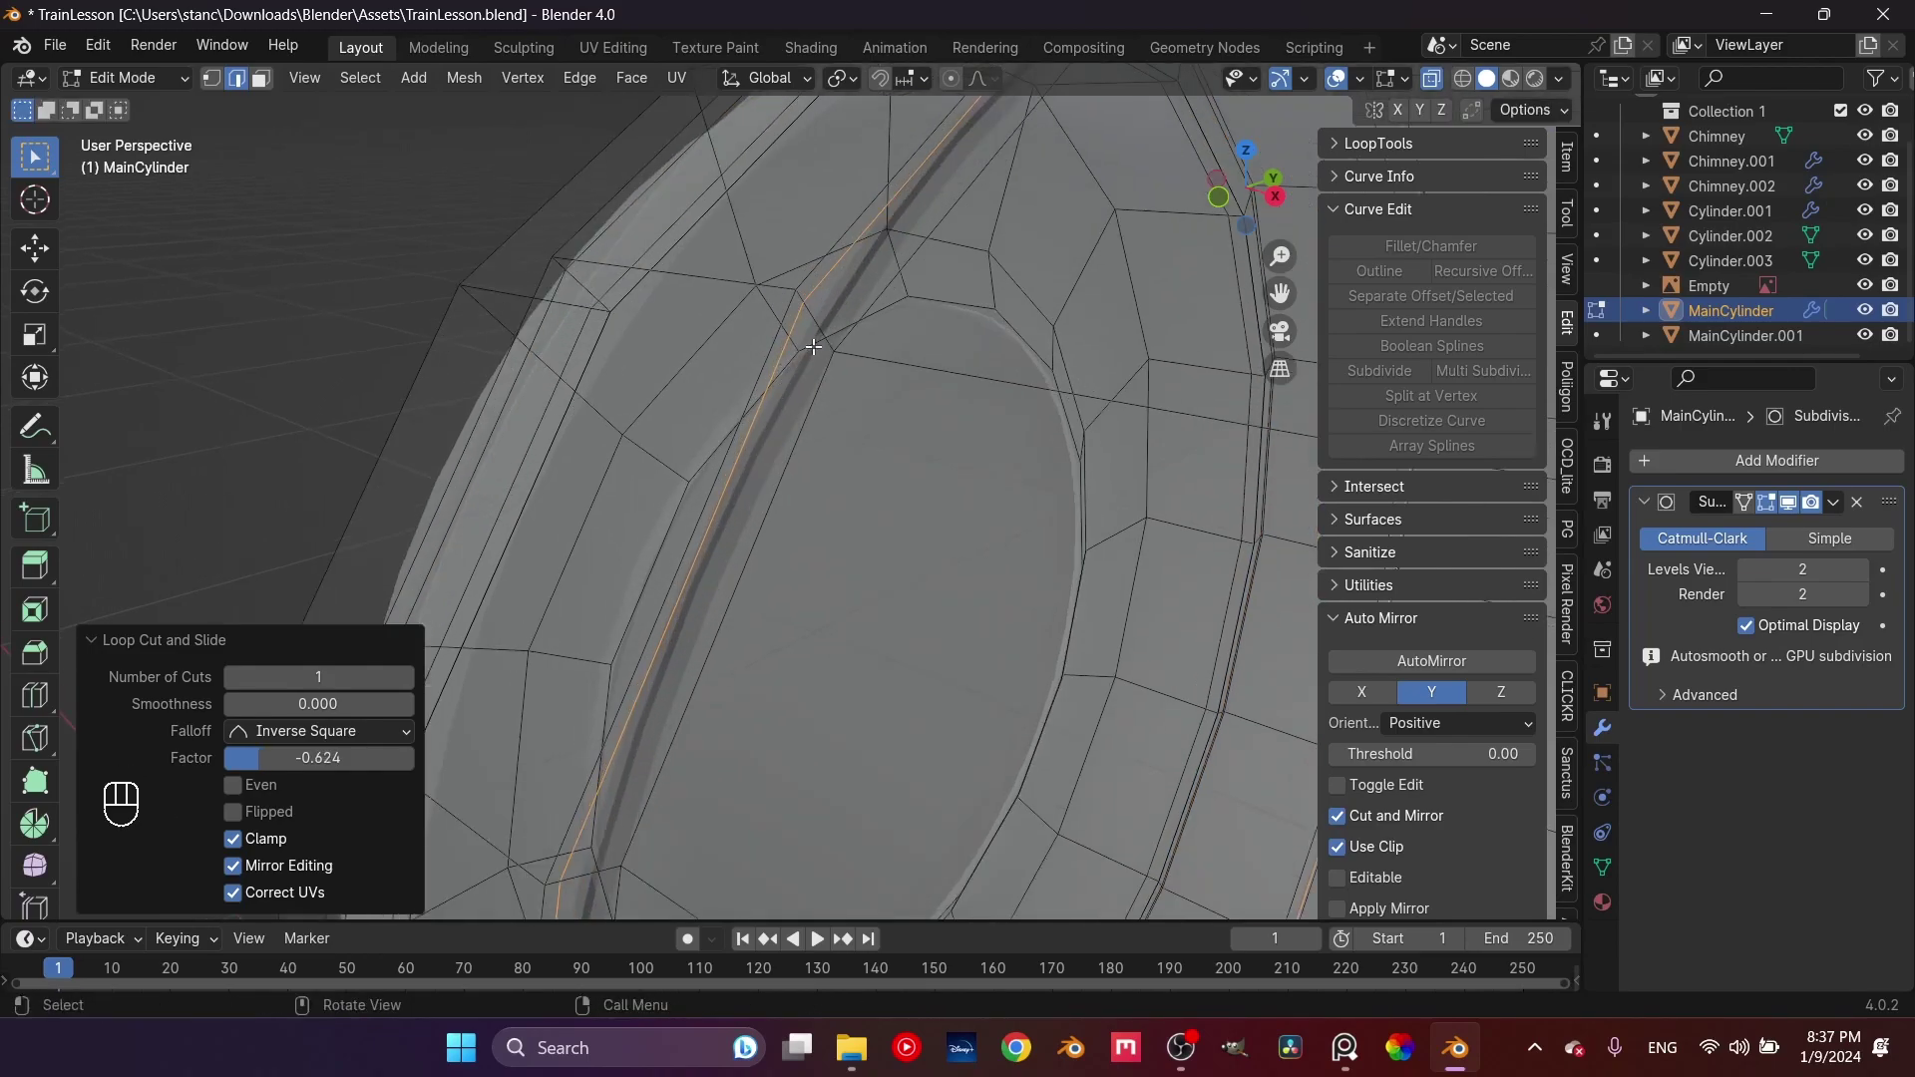
key("ctrl+r")
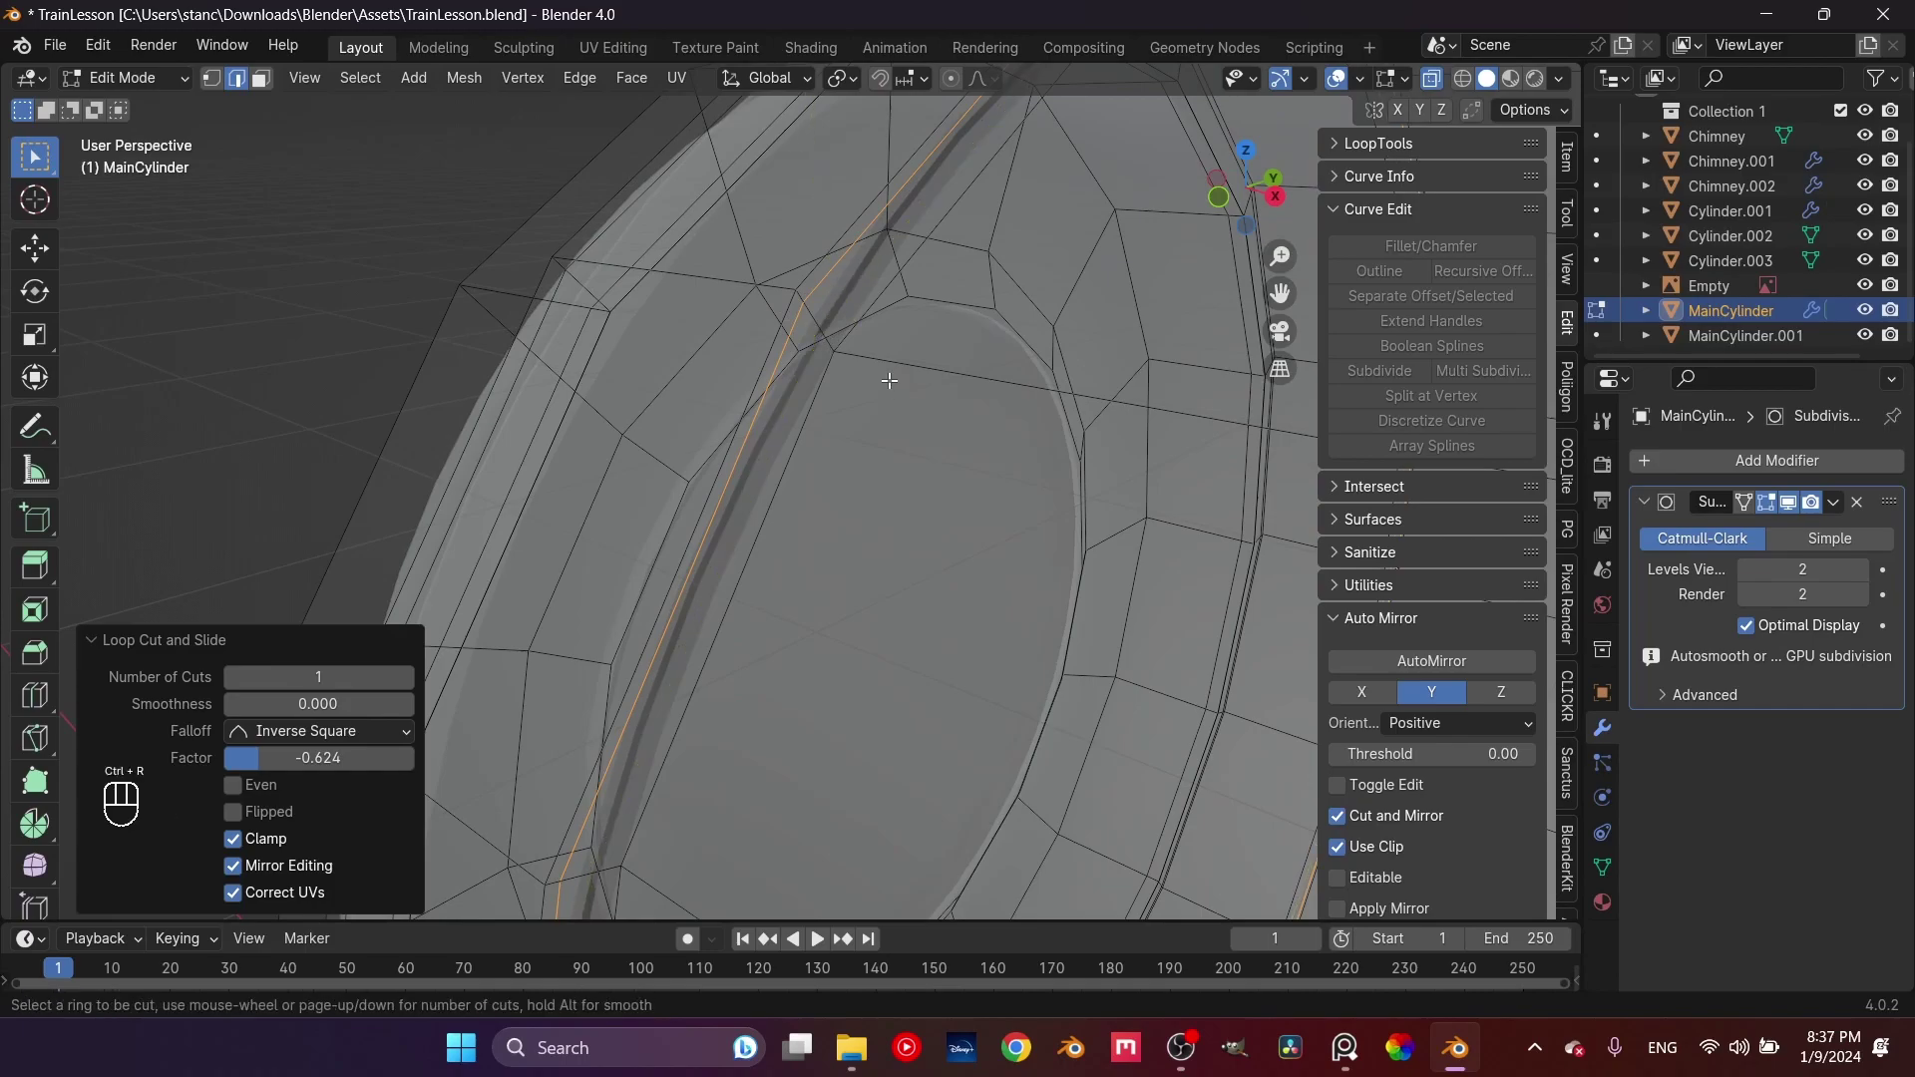
left_click(826, 324)
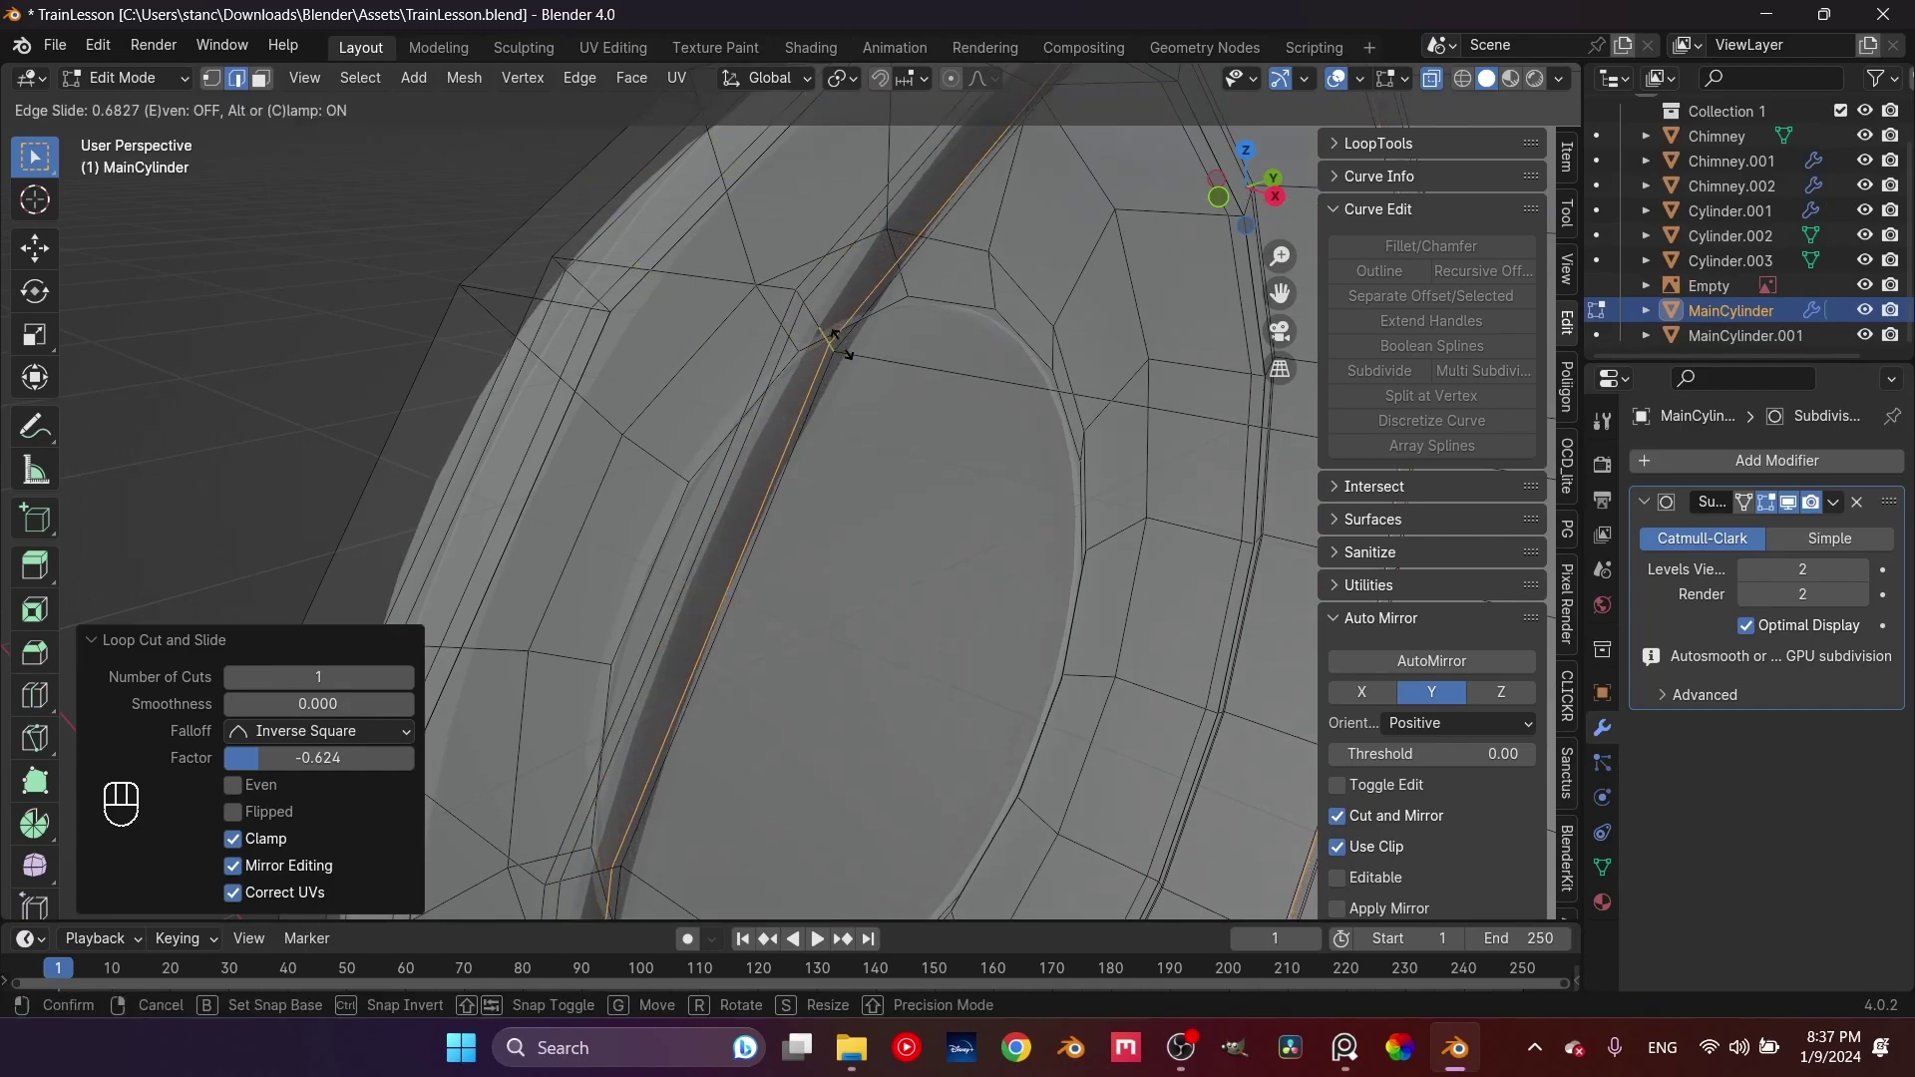
left_click(838, 339)
Add a loop cut around the boiler body behind the front band and slide it toward the band by a factor of 0.952
key("ctrl+r")
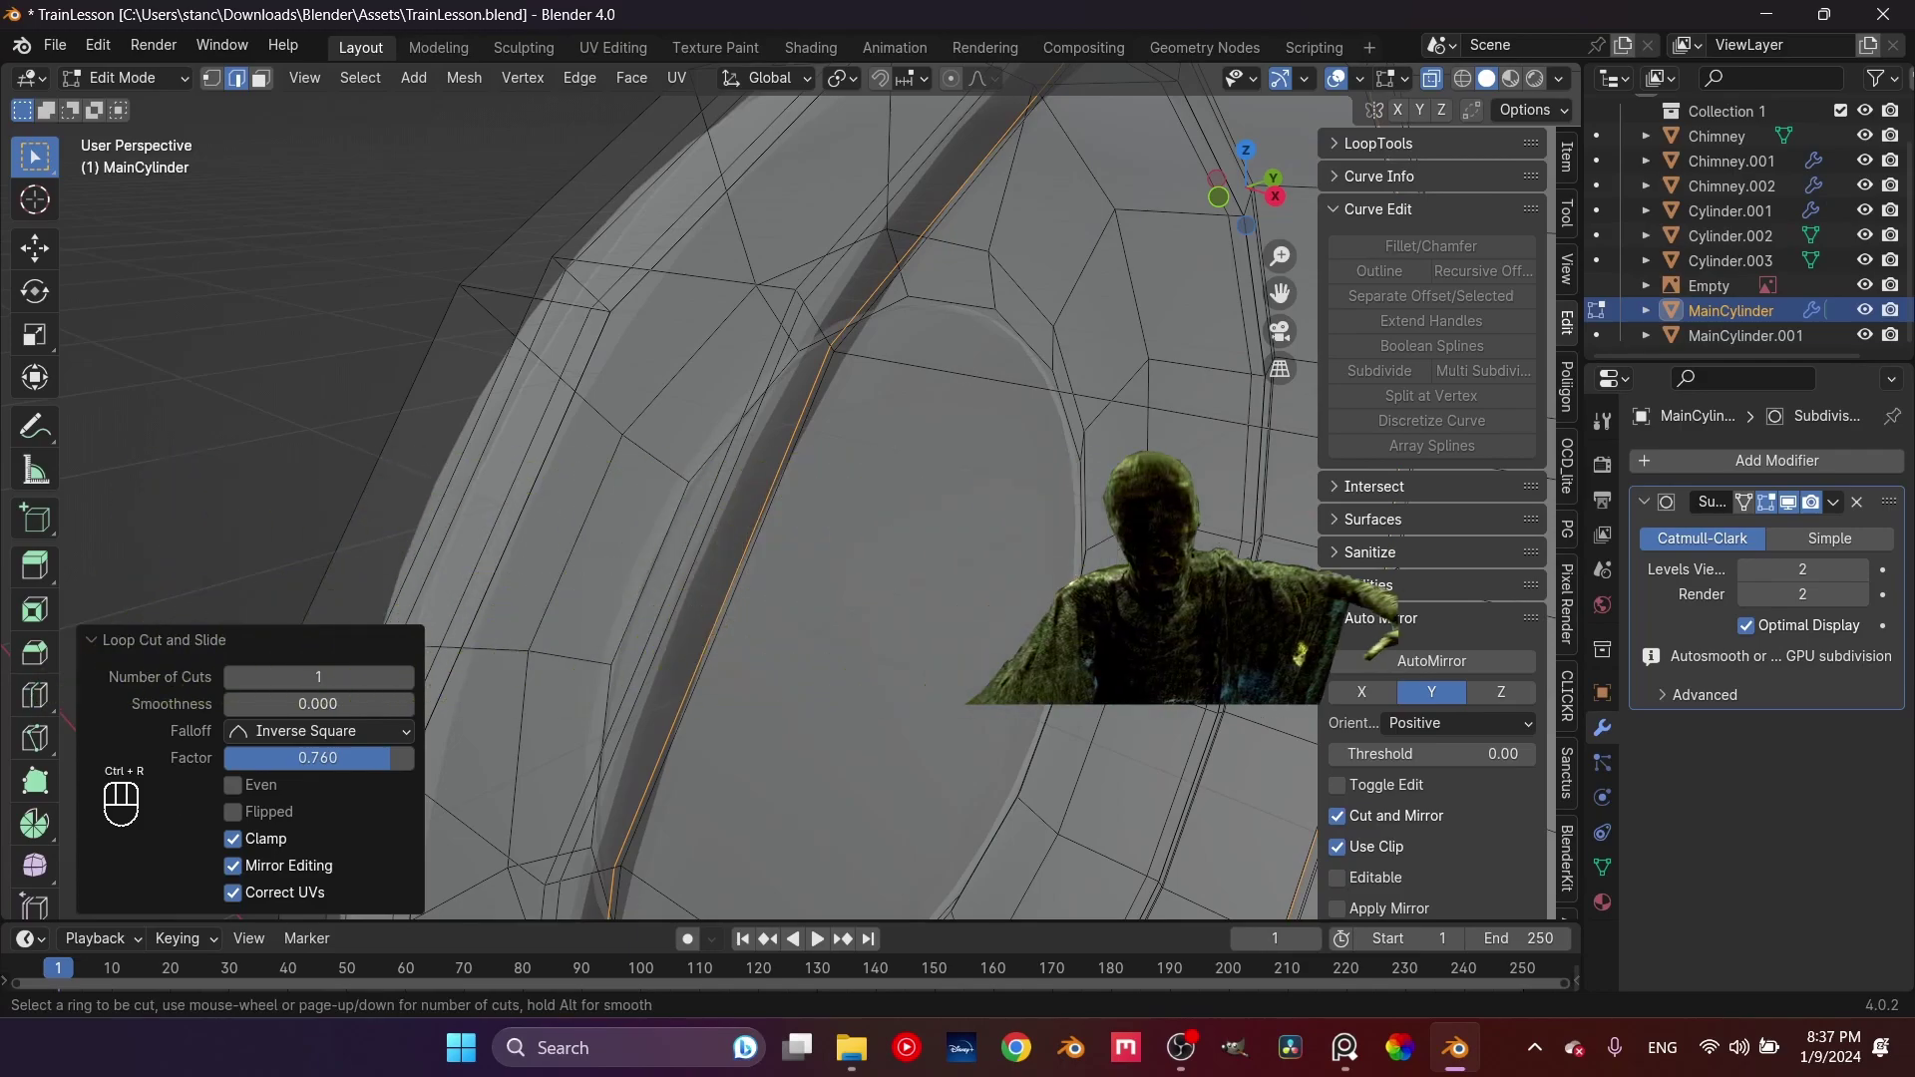
left_click(966, 374)
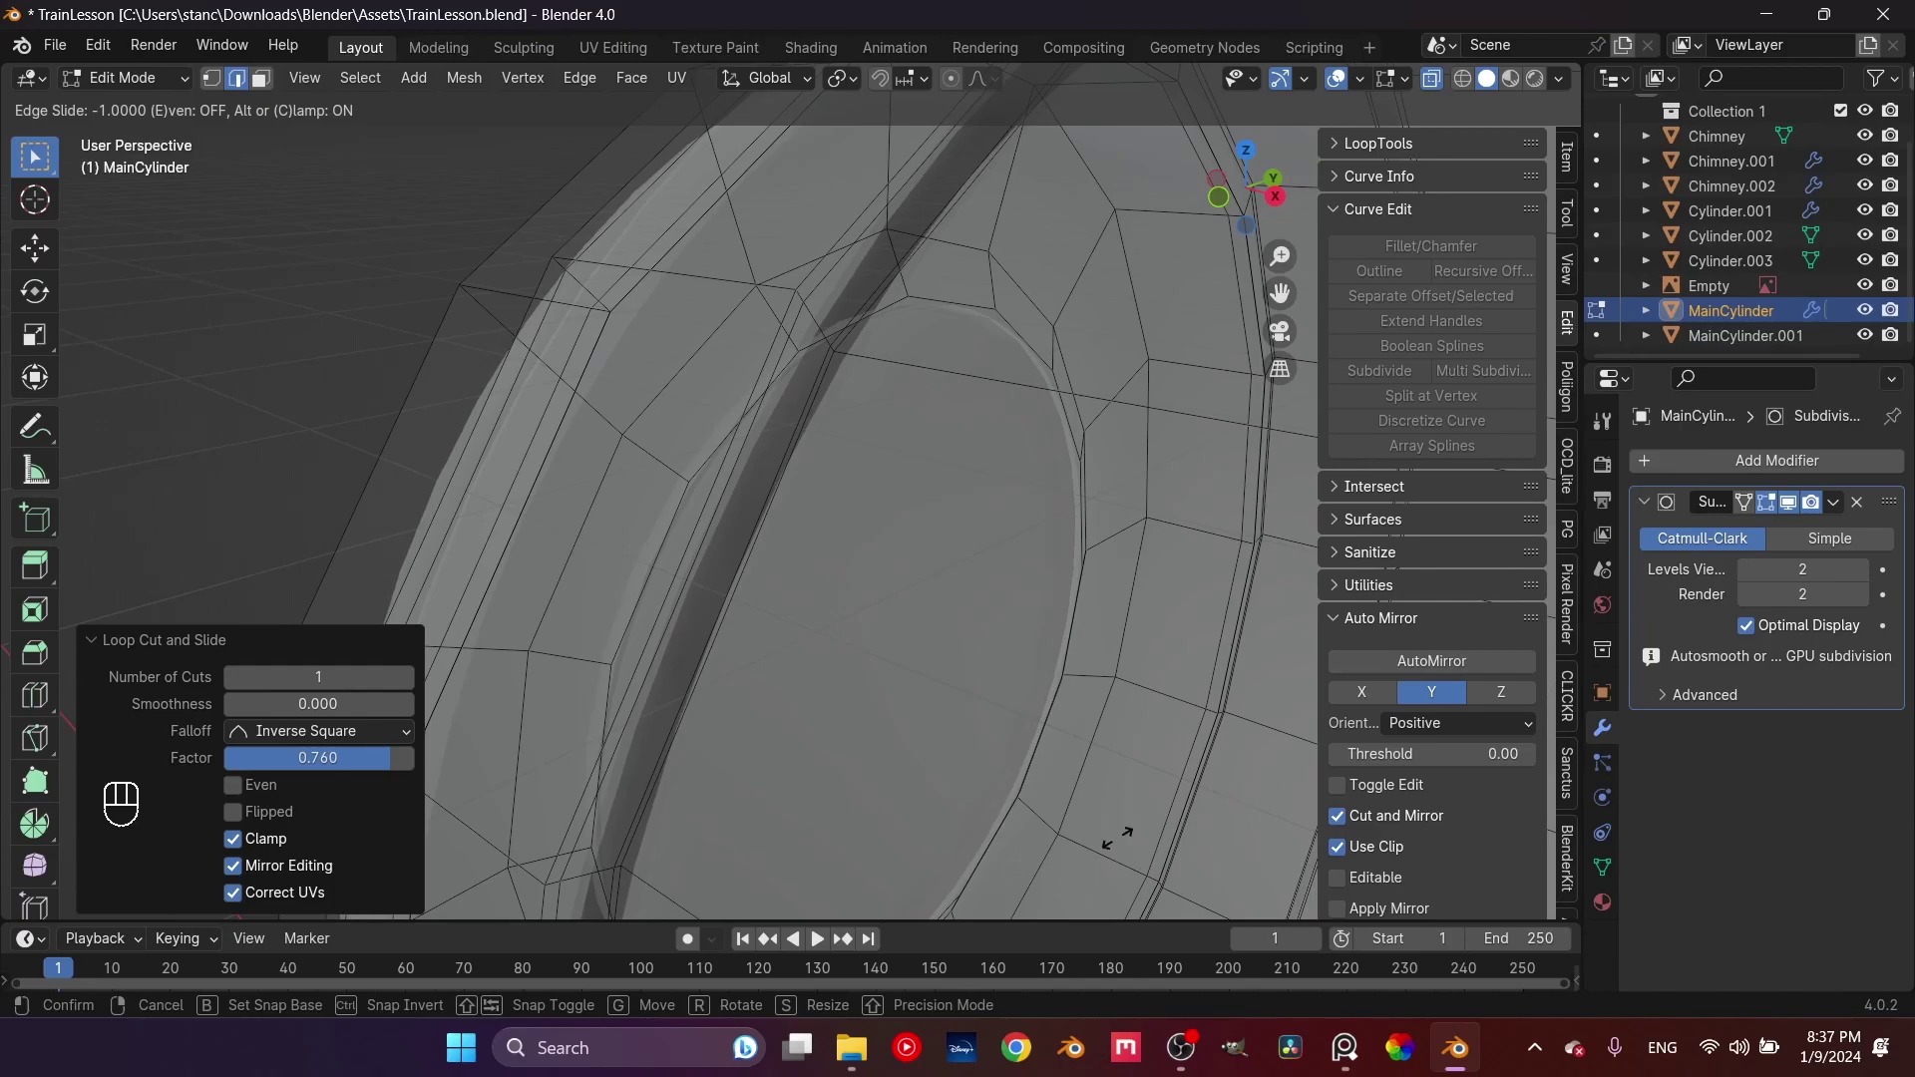
right_click(1127, 773)
scroll(1128, 759, "down", 8)
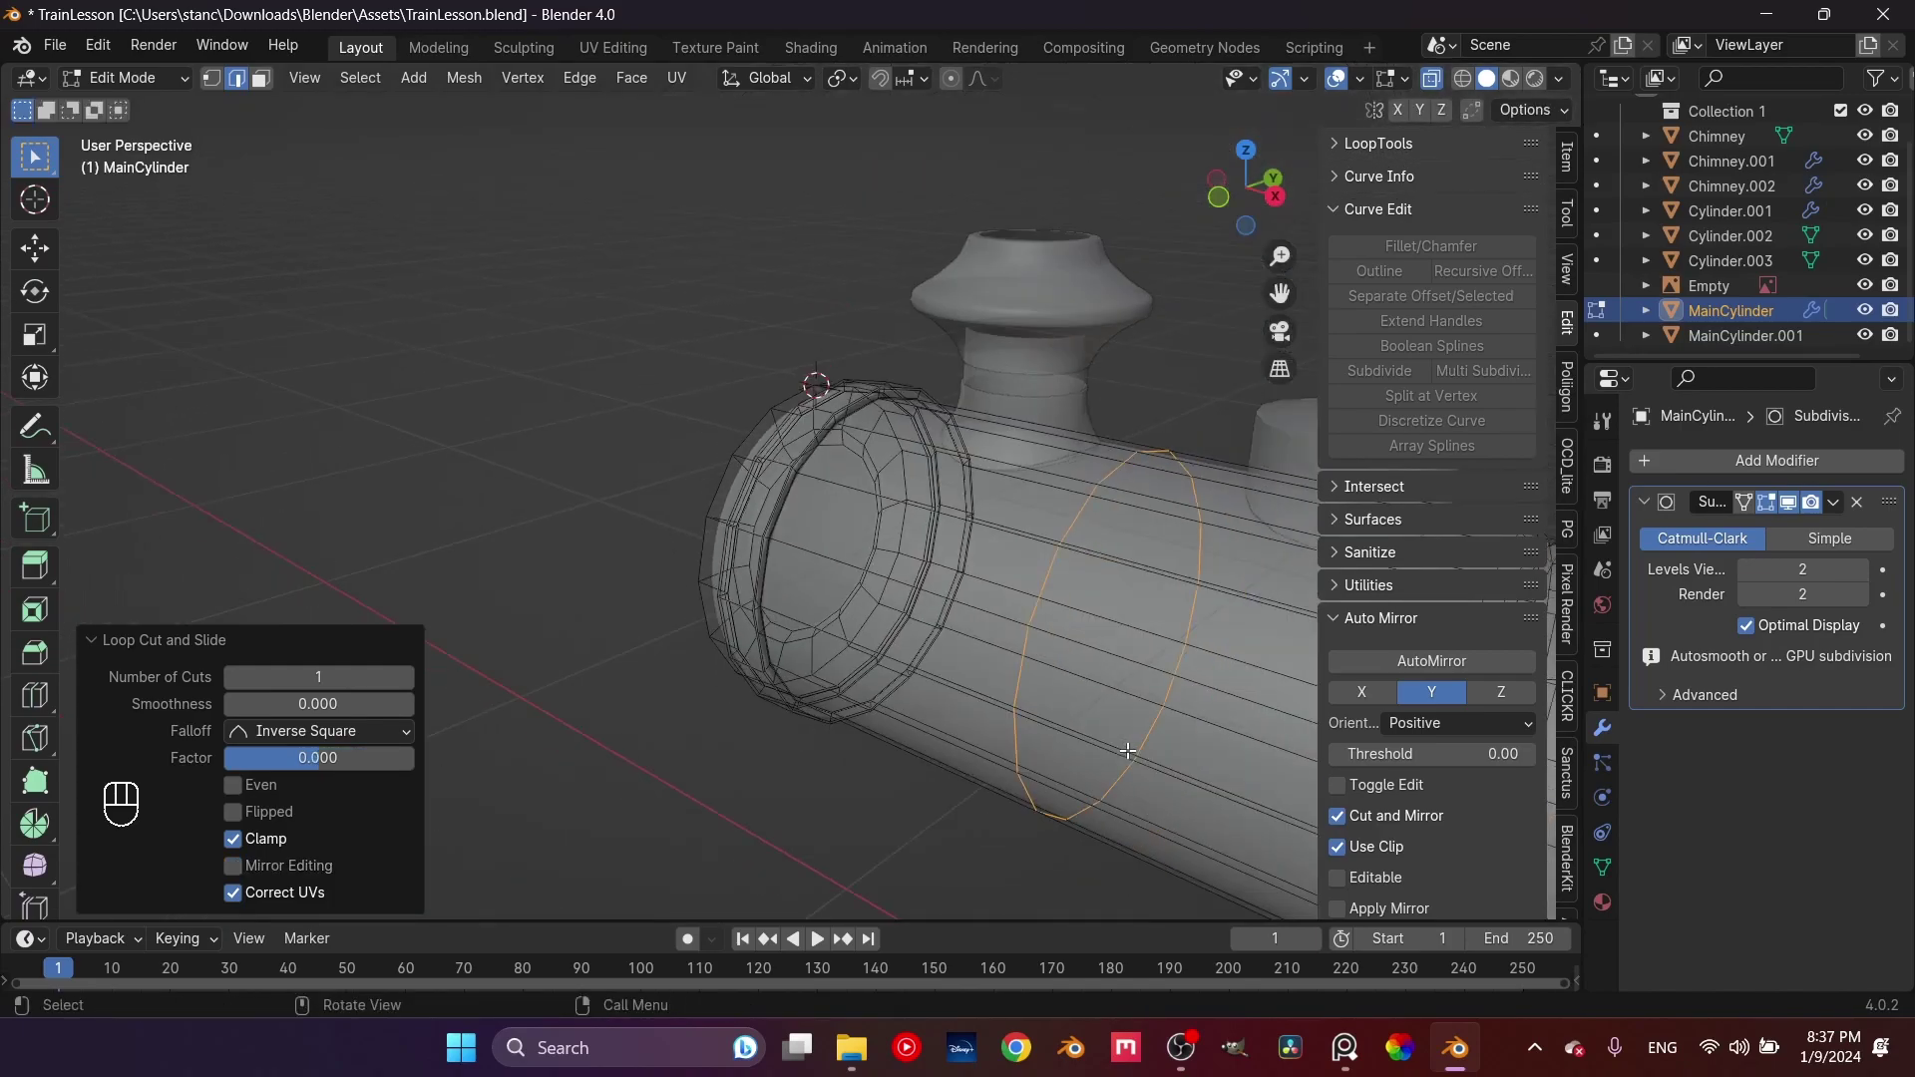
key("g")
key("g")
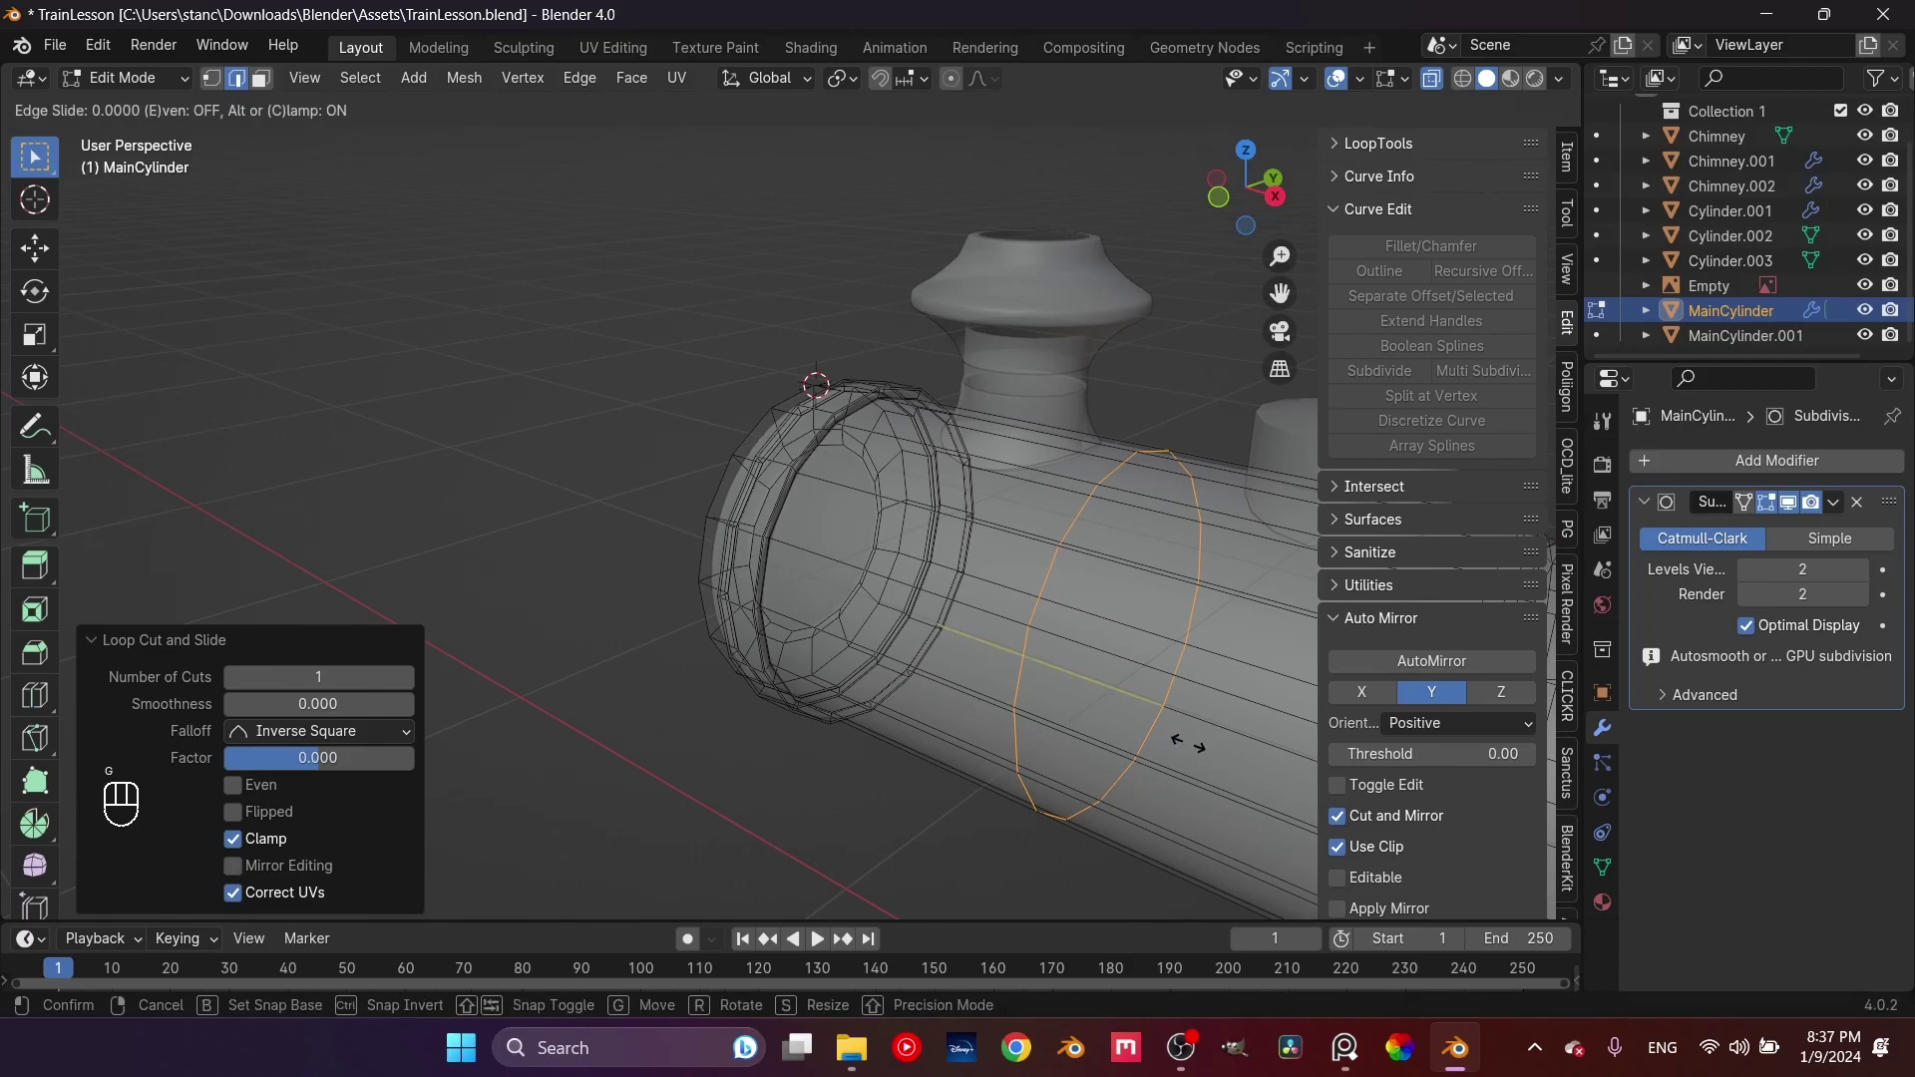
left_click(910, 705)
scroll(826, 646, "up", 6)
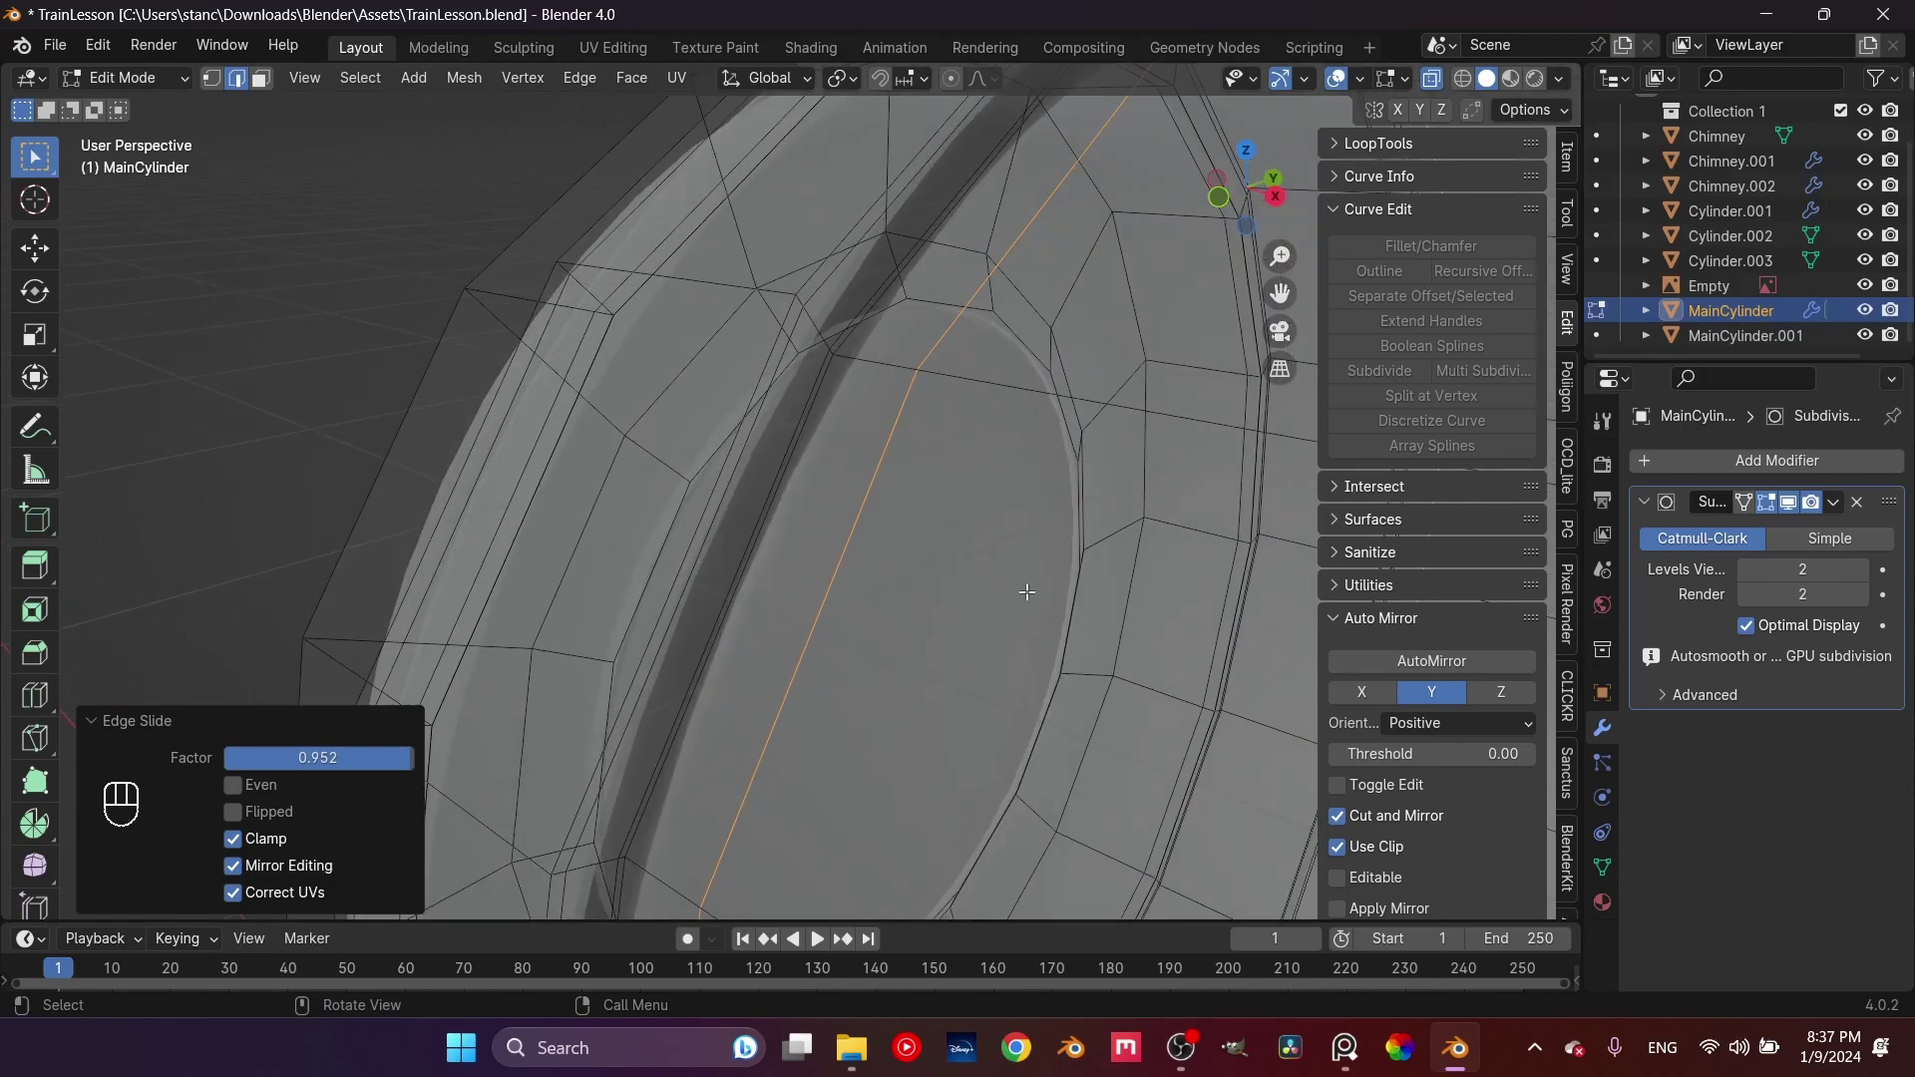
Slide the boiler body's loop tighter against the front band by about 0.79 and check the smoothed shape in Object Mode
key("g")
key("g")
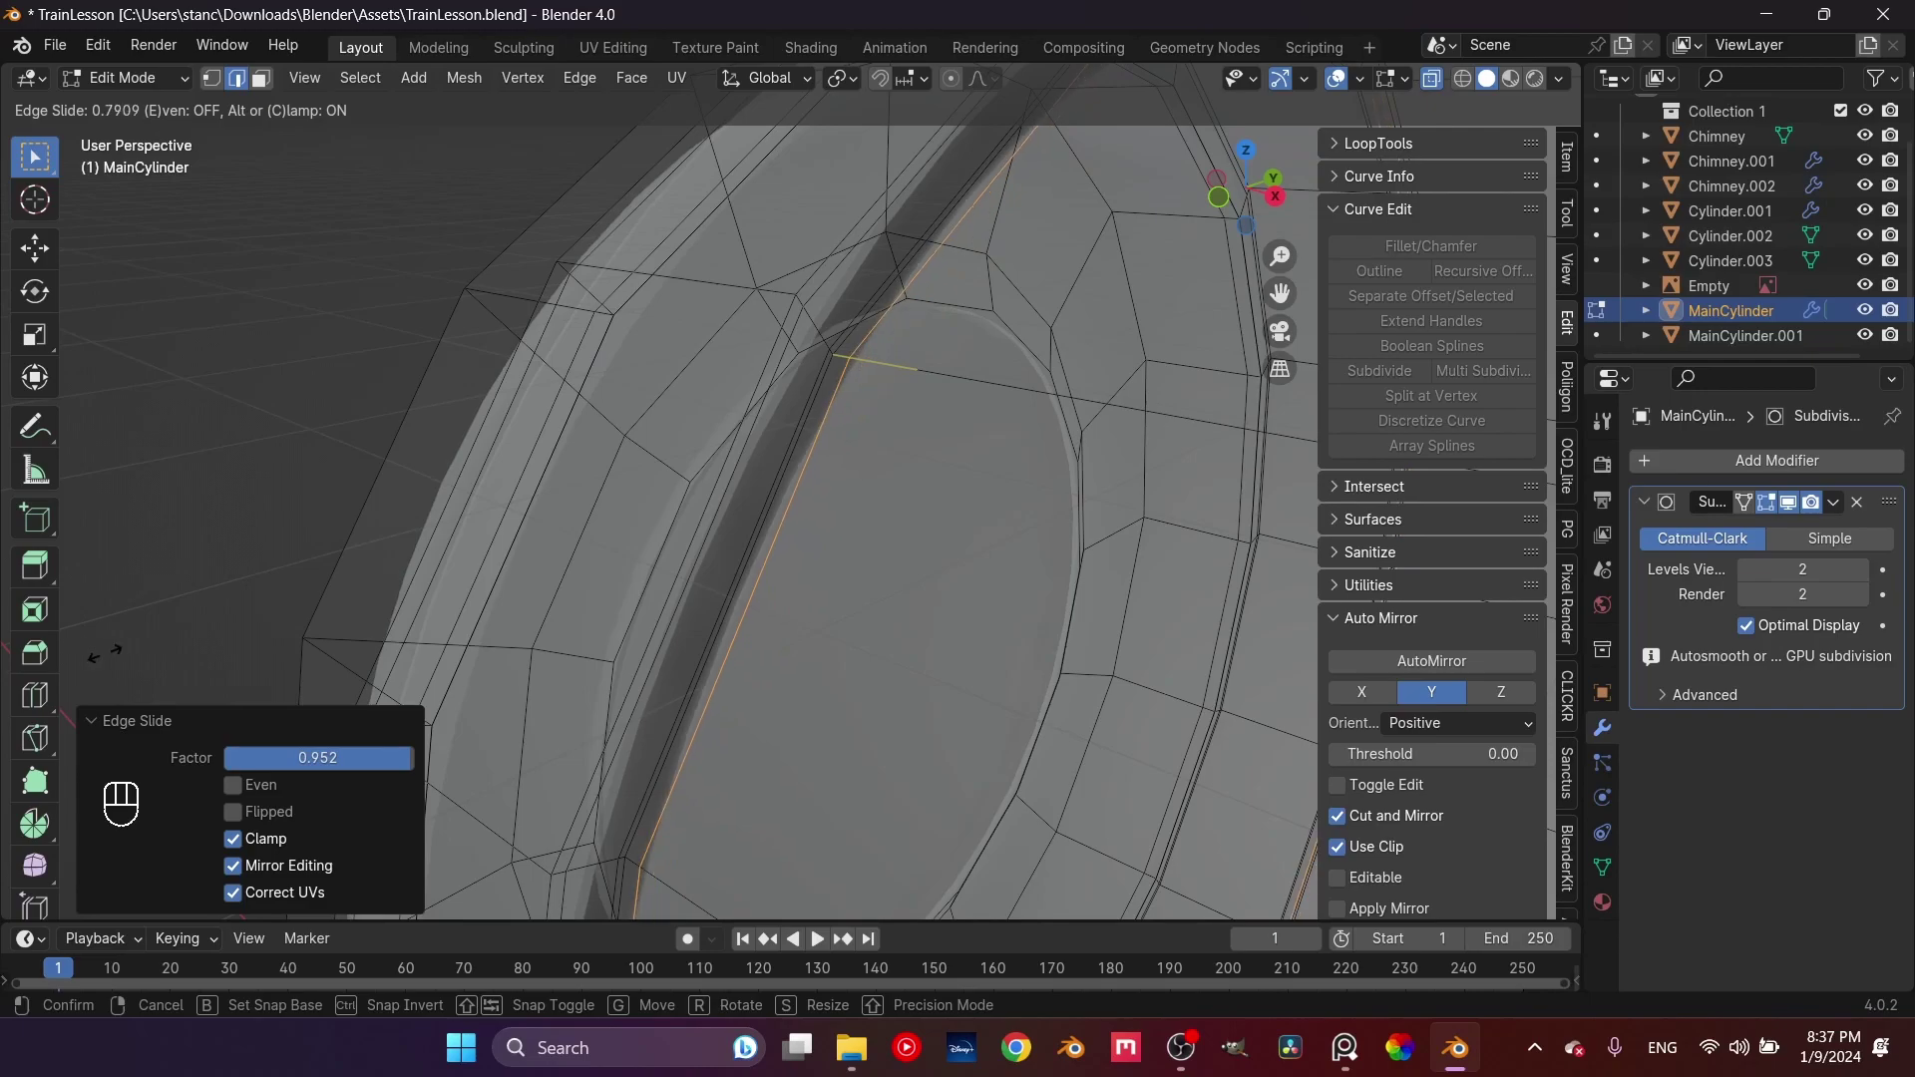
left_click(1041, 453)
key("Tab")
middle_click_drag(1041, 452, 1445, 76)
middle_click_drag(920, 466, 1093, 459)
scroll(948, 518, "up", 3)
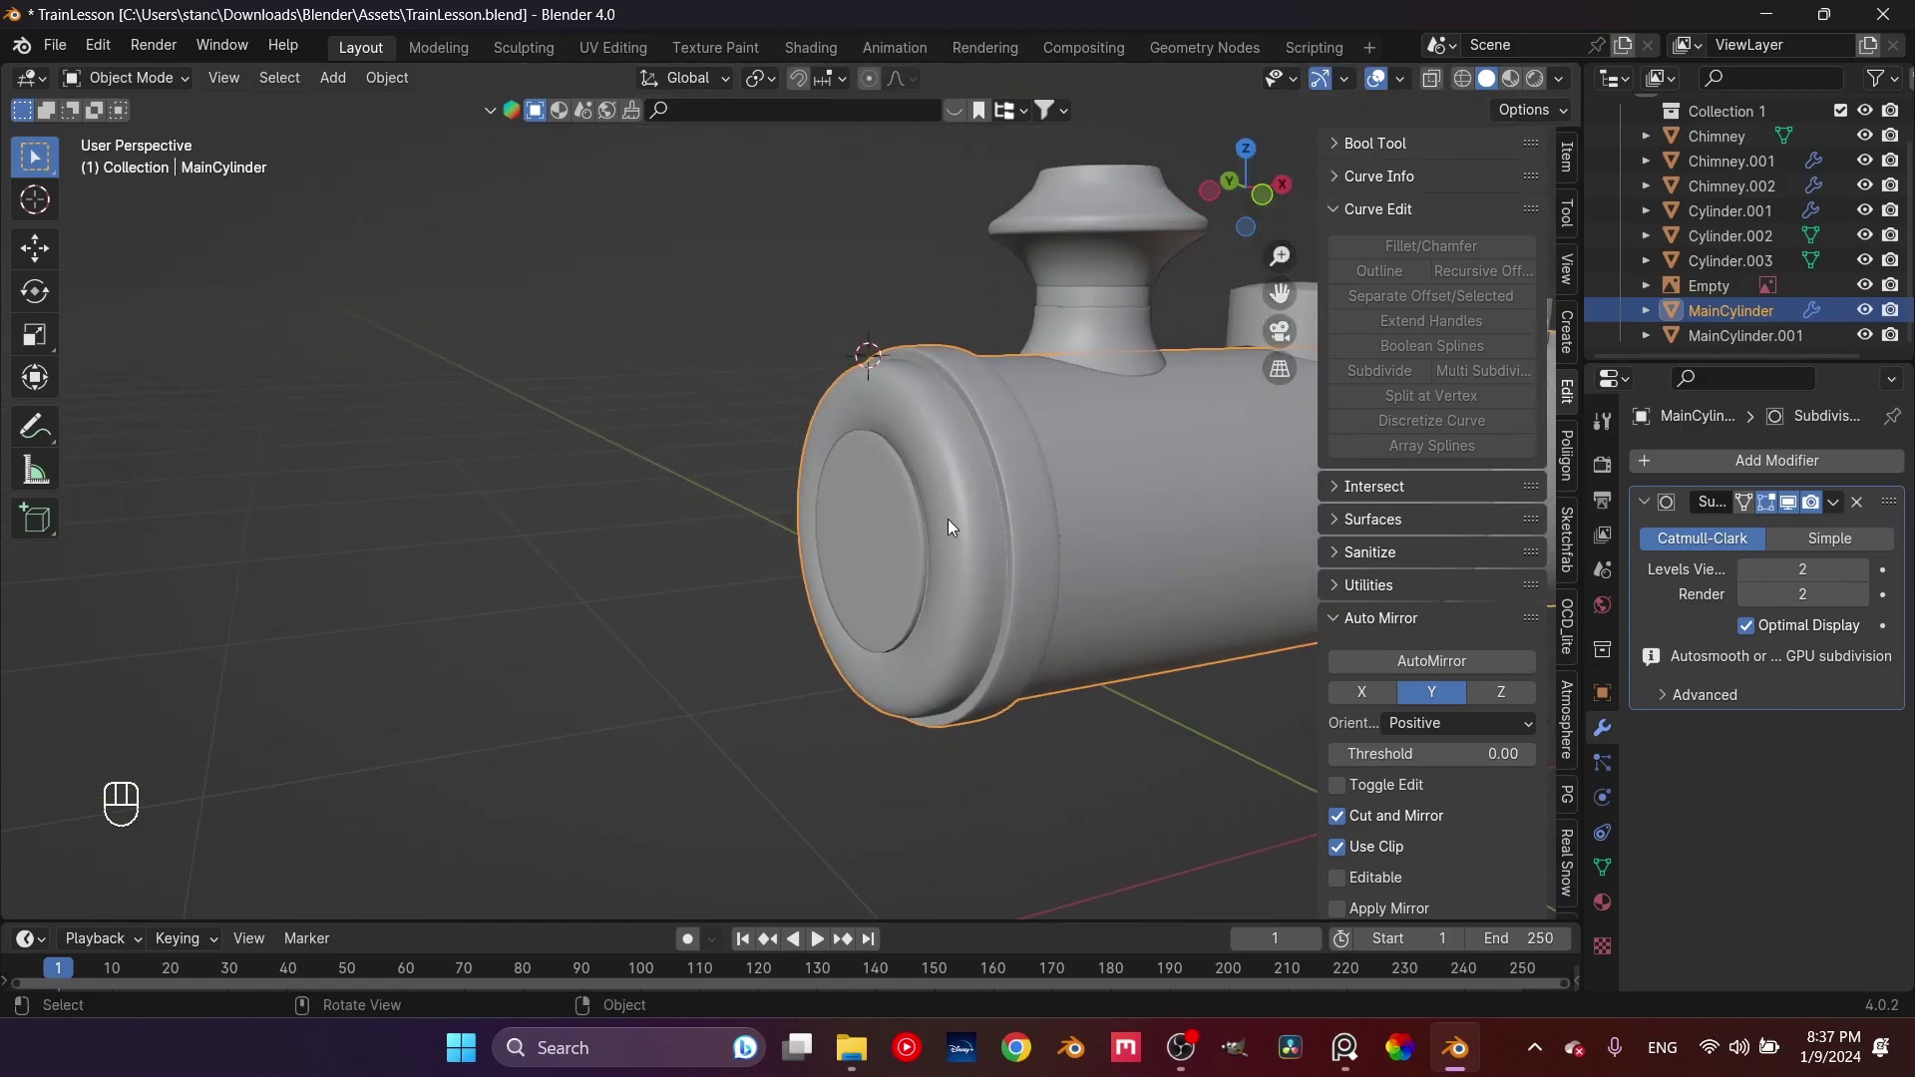
Add a loop cut around the front cap's outer rim, slid by about -0.53, and check the boiler front in Object Mode
scroll(757, 513, "down", 2)
key("Tab")
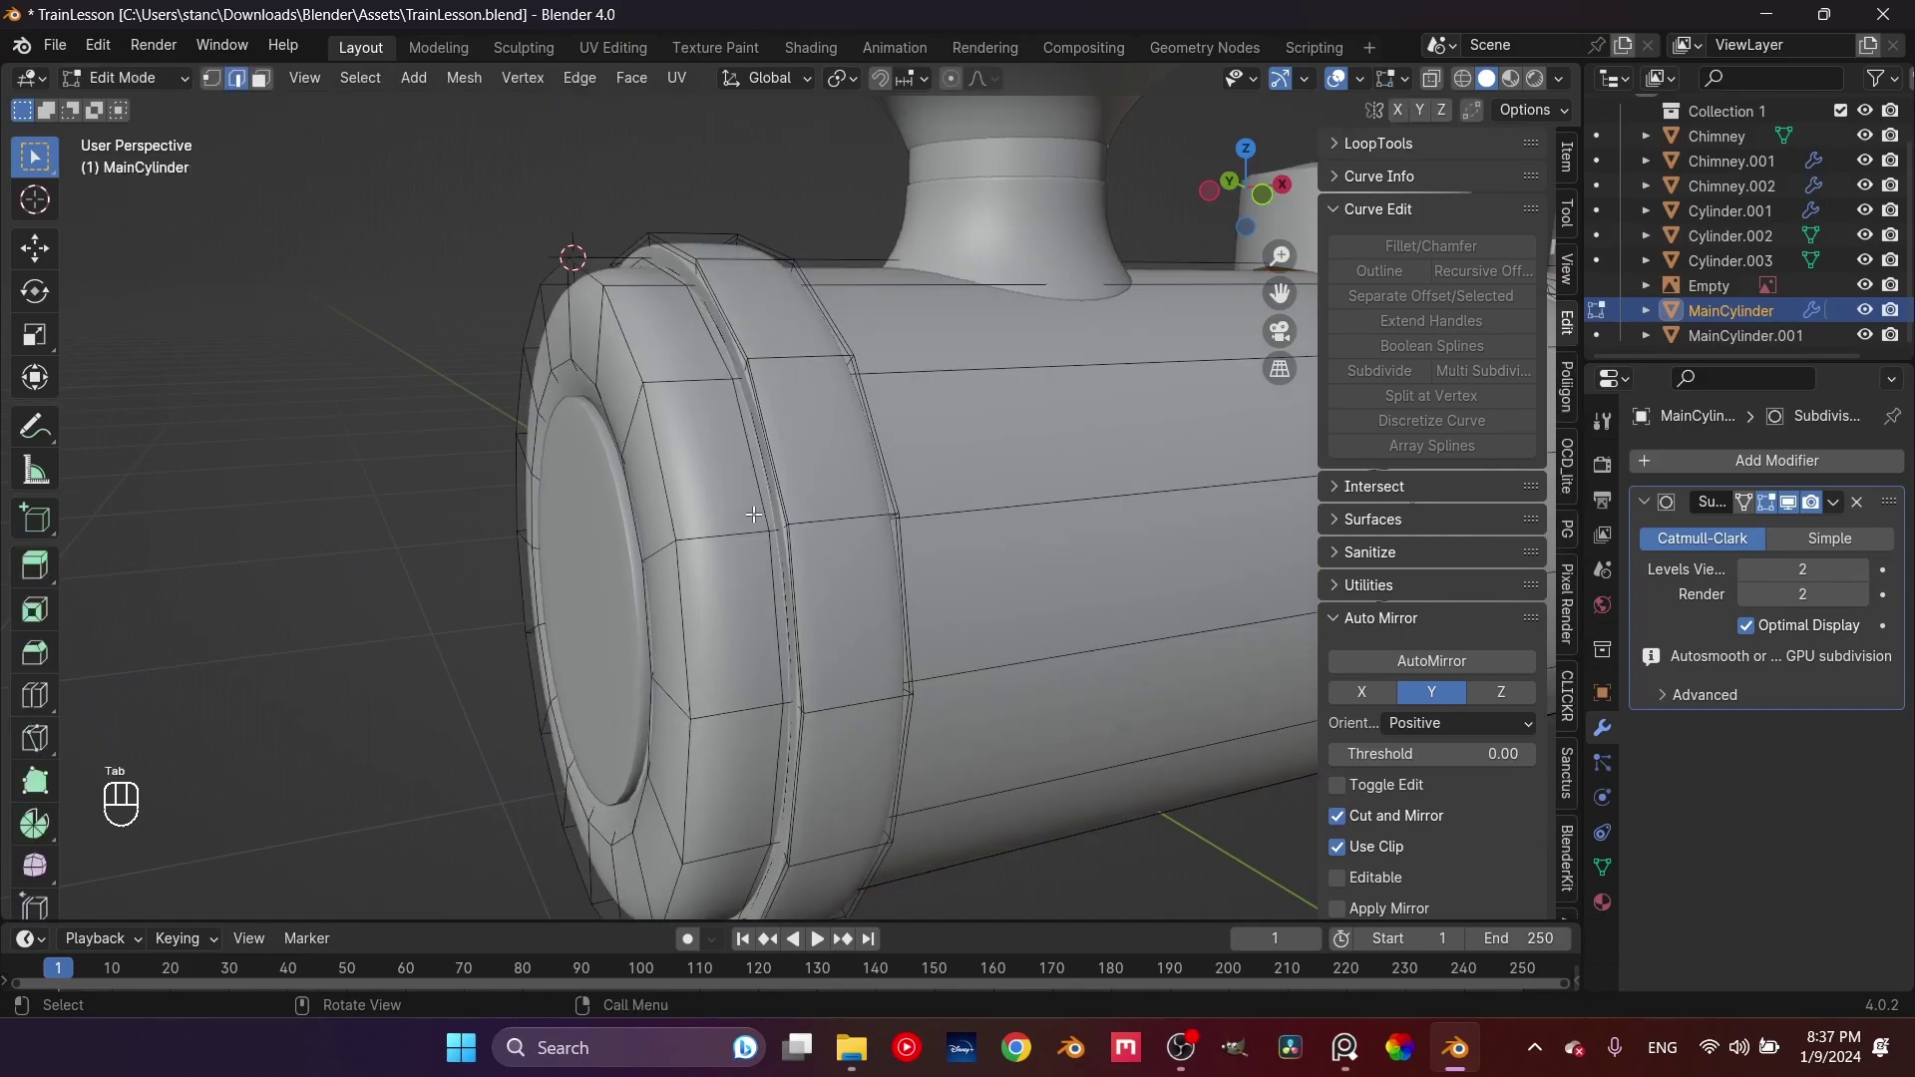
scroll(778, 513, "up", 2)
middle_click_drag(819, 505, 728, 469)
key("ctrl+r")
left_click(712, 461)
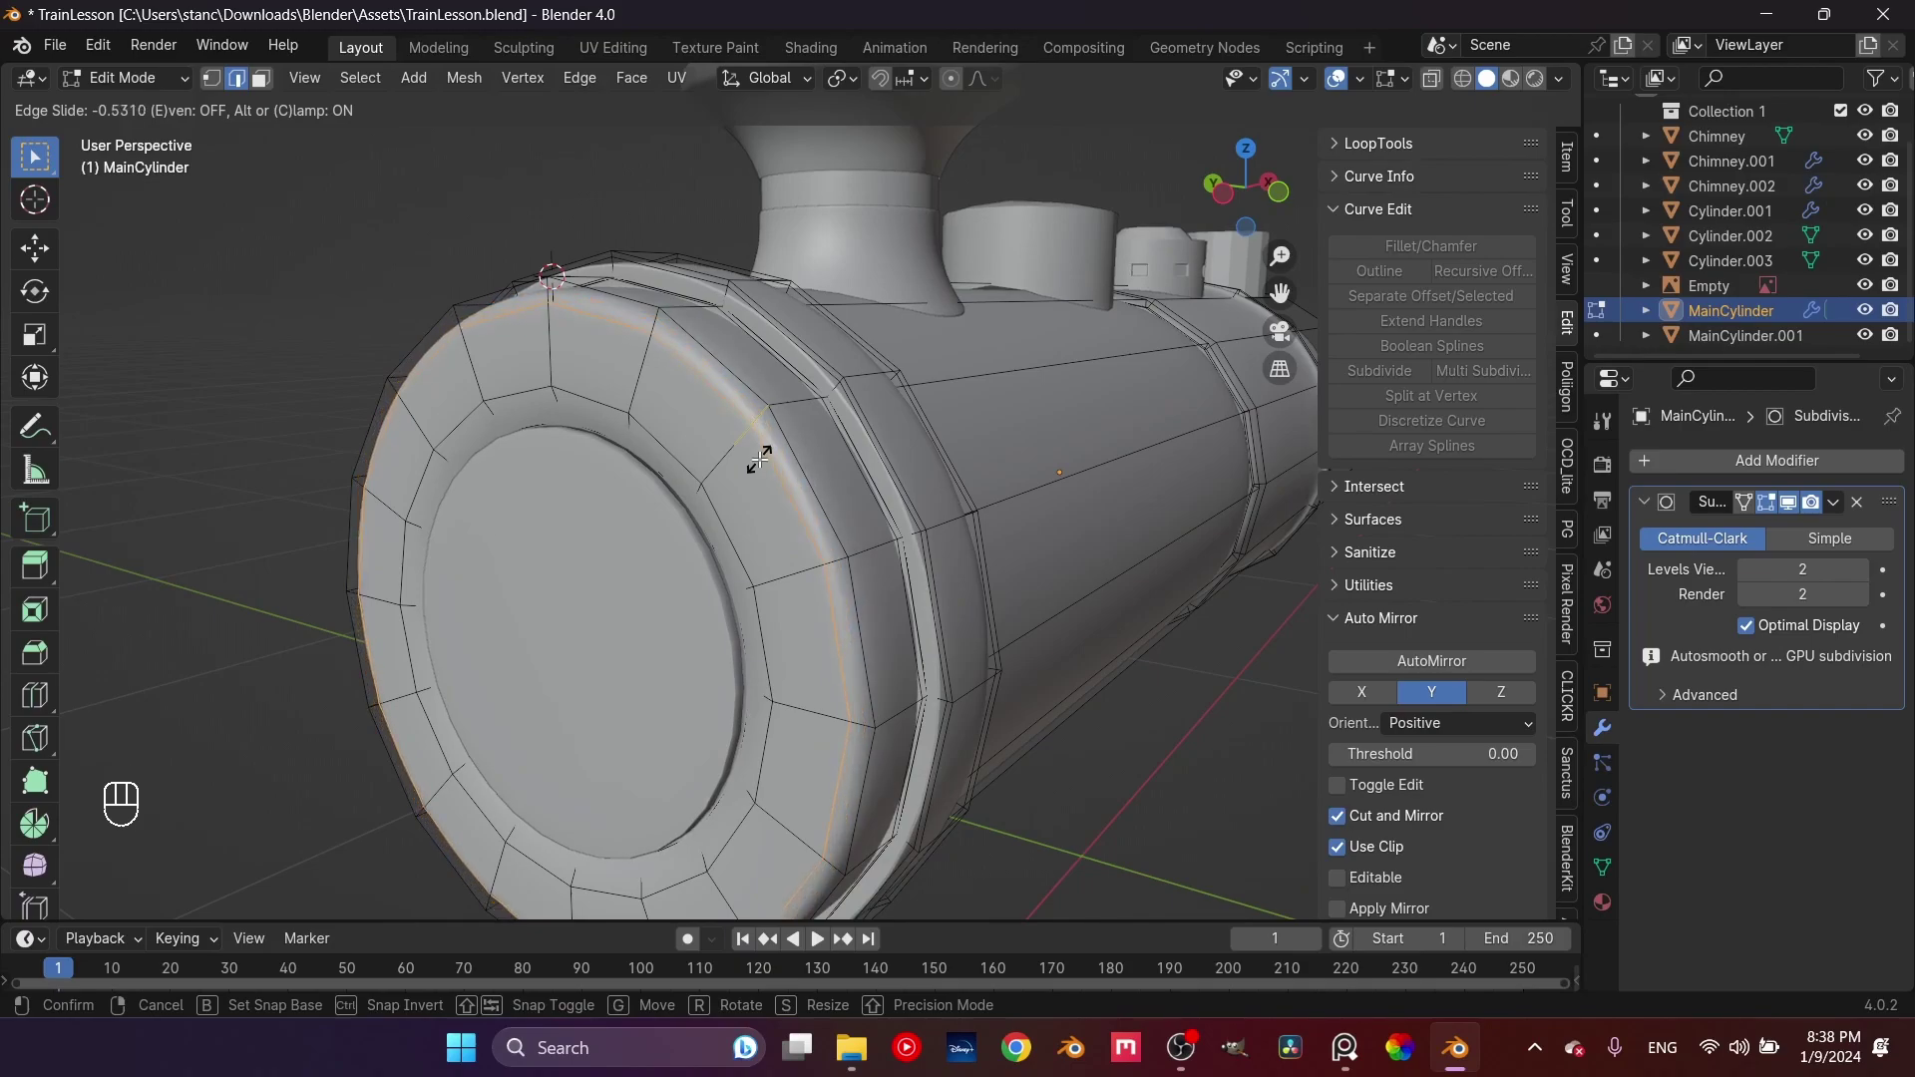
left_click(759, 460)
key("Tab")
middle_click_drag(916, 518, 865, 559)
Delete the front disc's hidden back face in Edit Mode with X-ray on, and check the disc in Object Mode
left_click(712, 613)
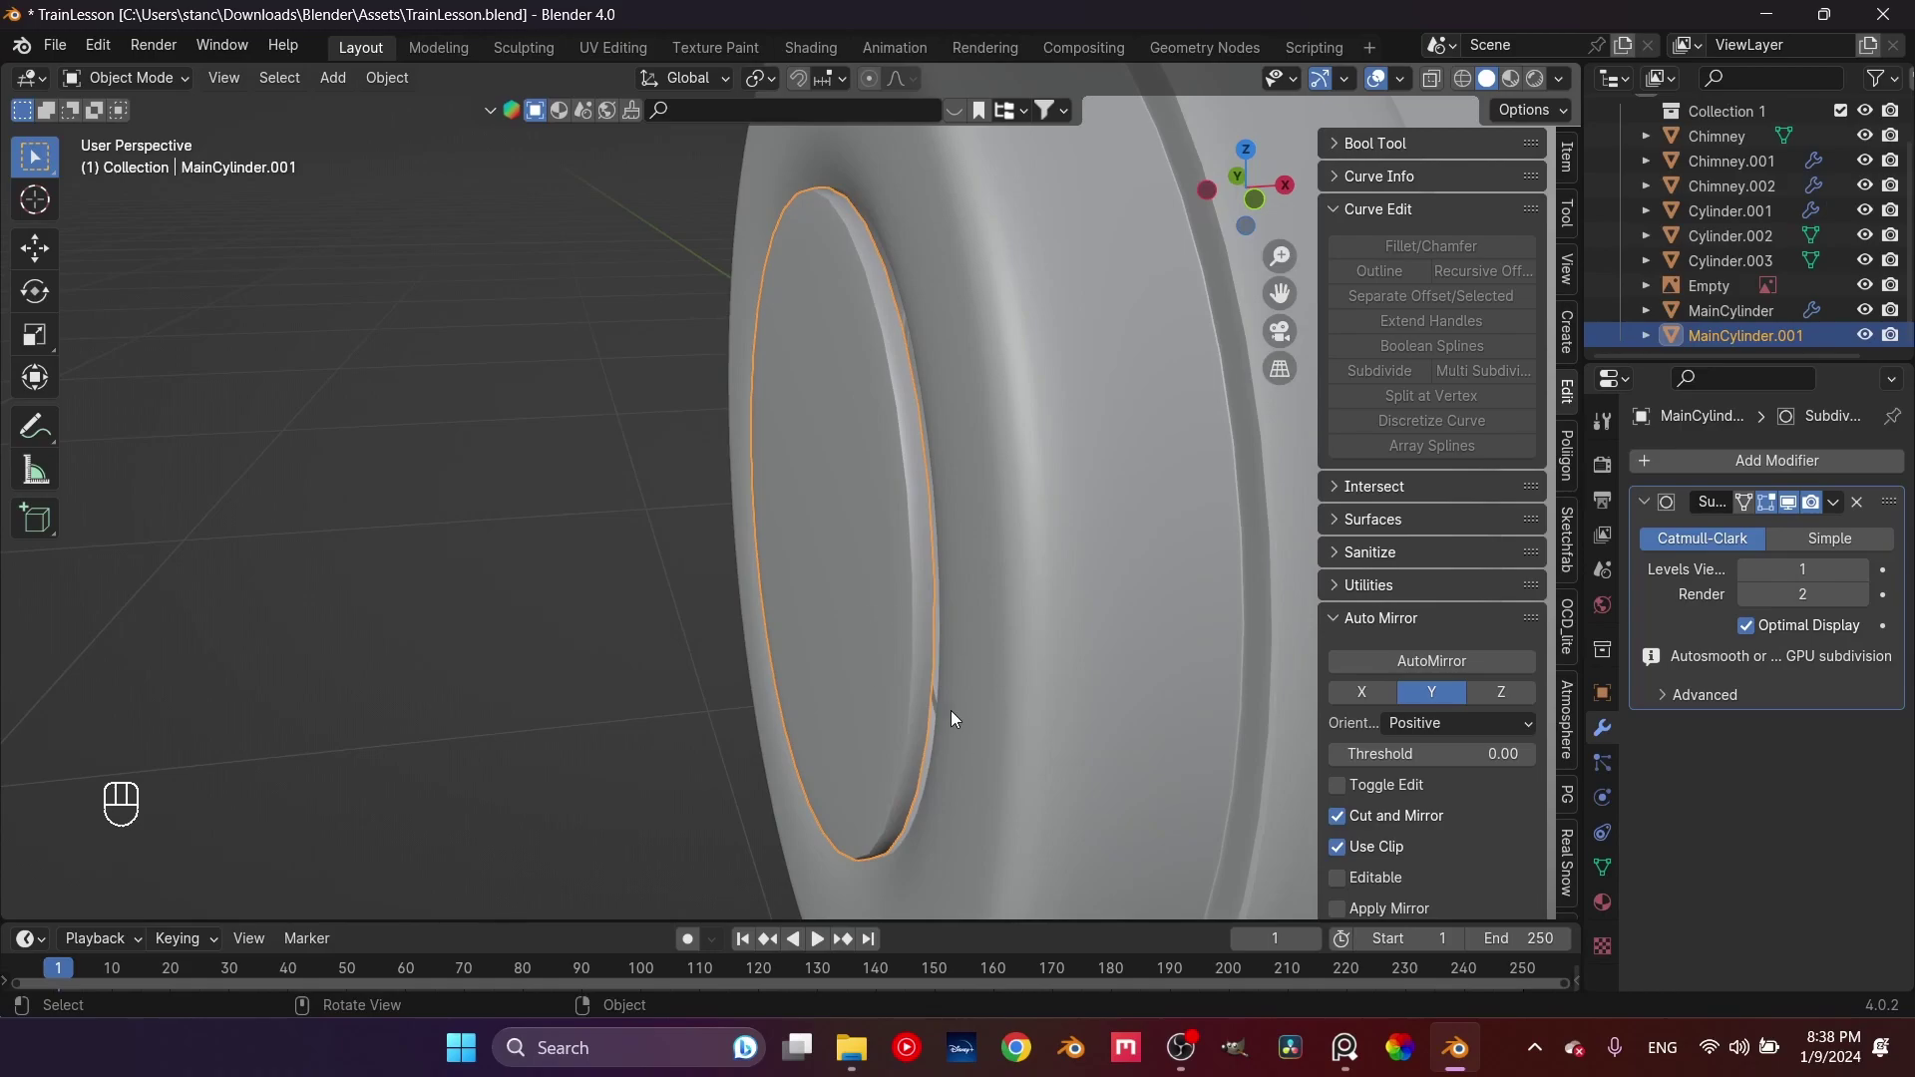
key("Tab")
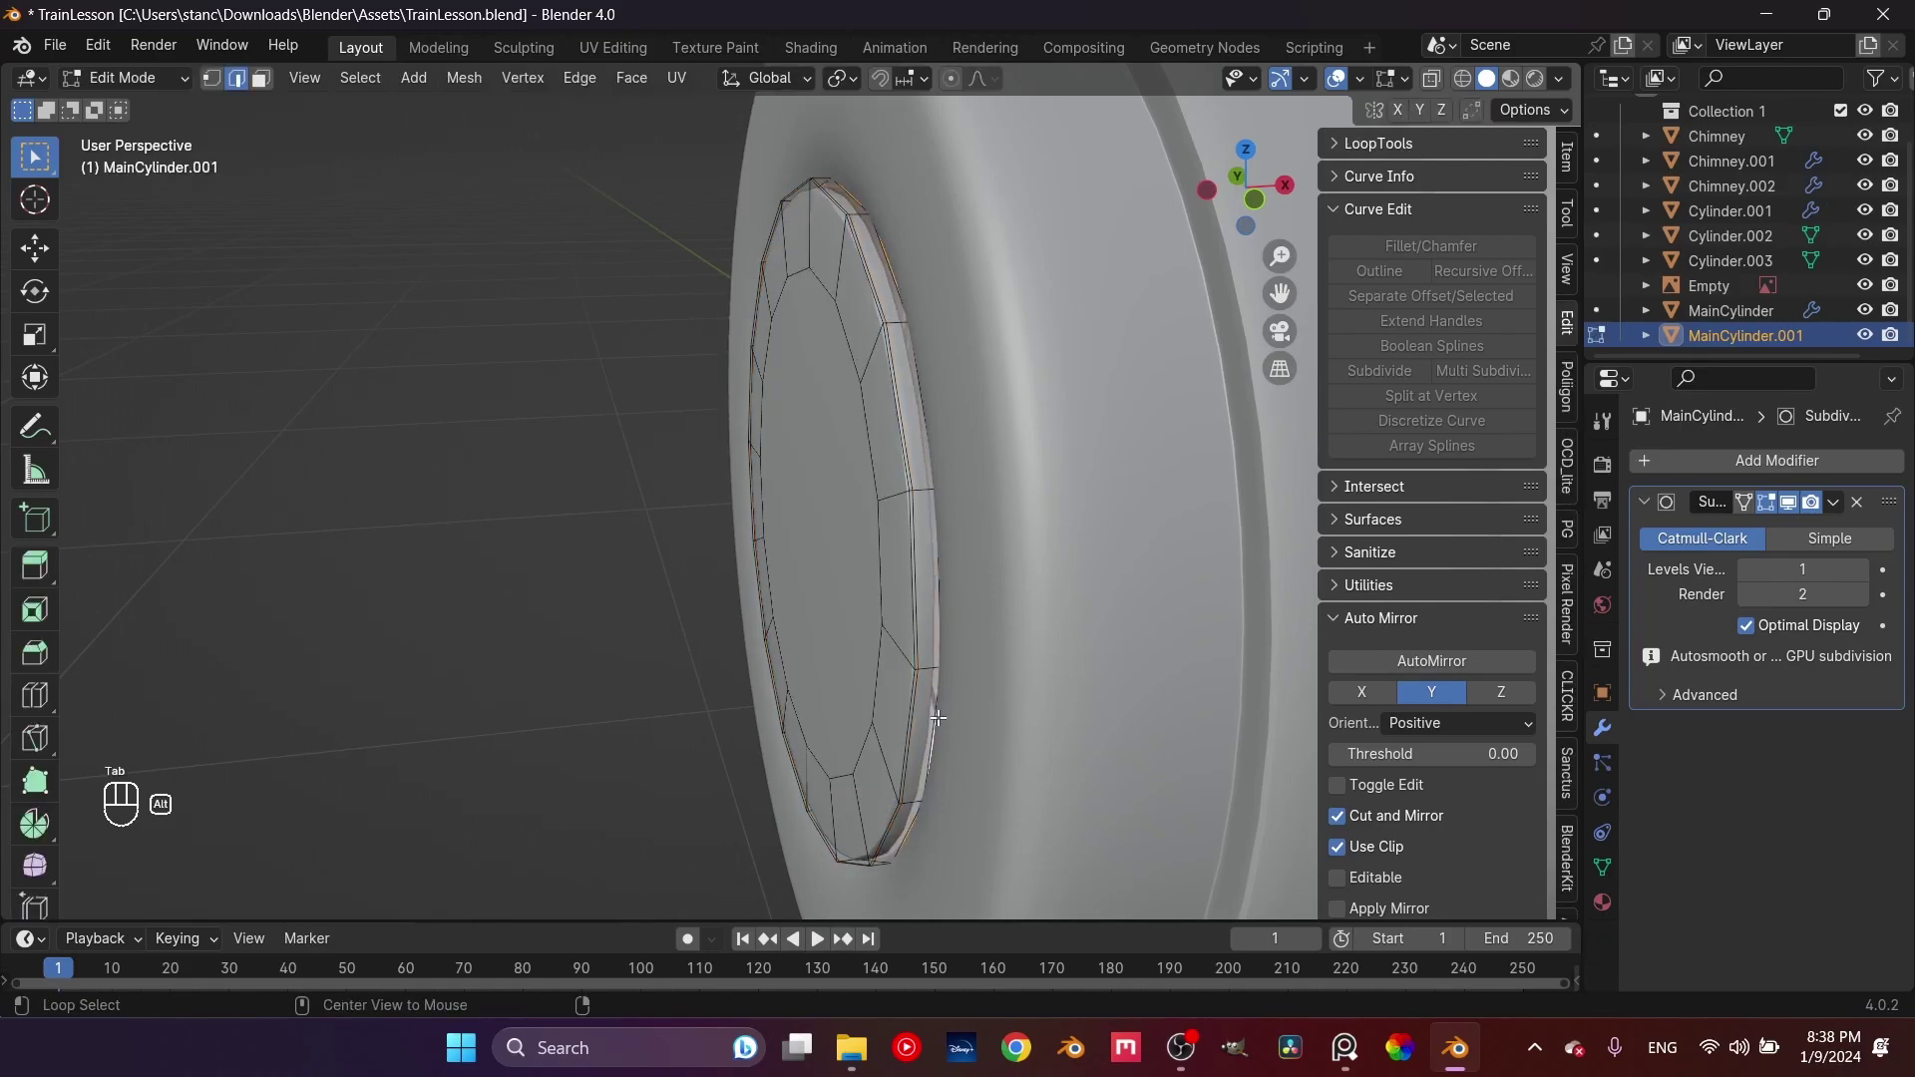
left_click(1432, 78)
mouse_move(1177, 415)
middle_mouse_down()
mouse_move(975, 483)
mouse_move(1179, 443)
middle_mouse_up()
key("3")
scroll(984, 513, "up", 3)
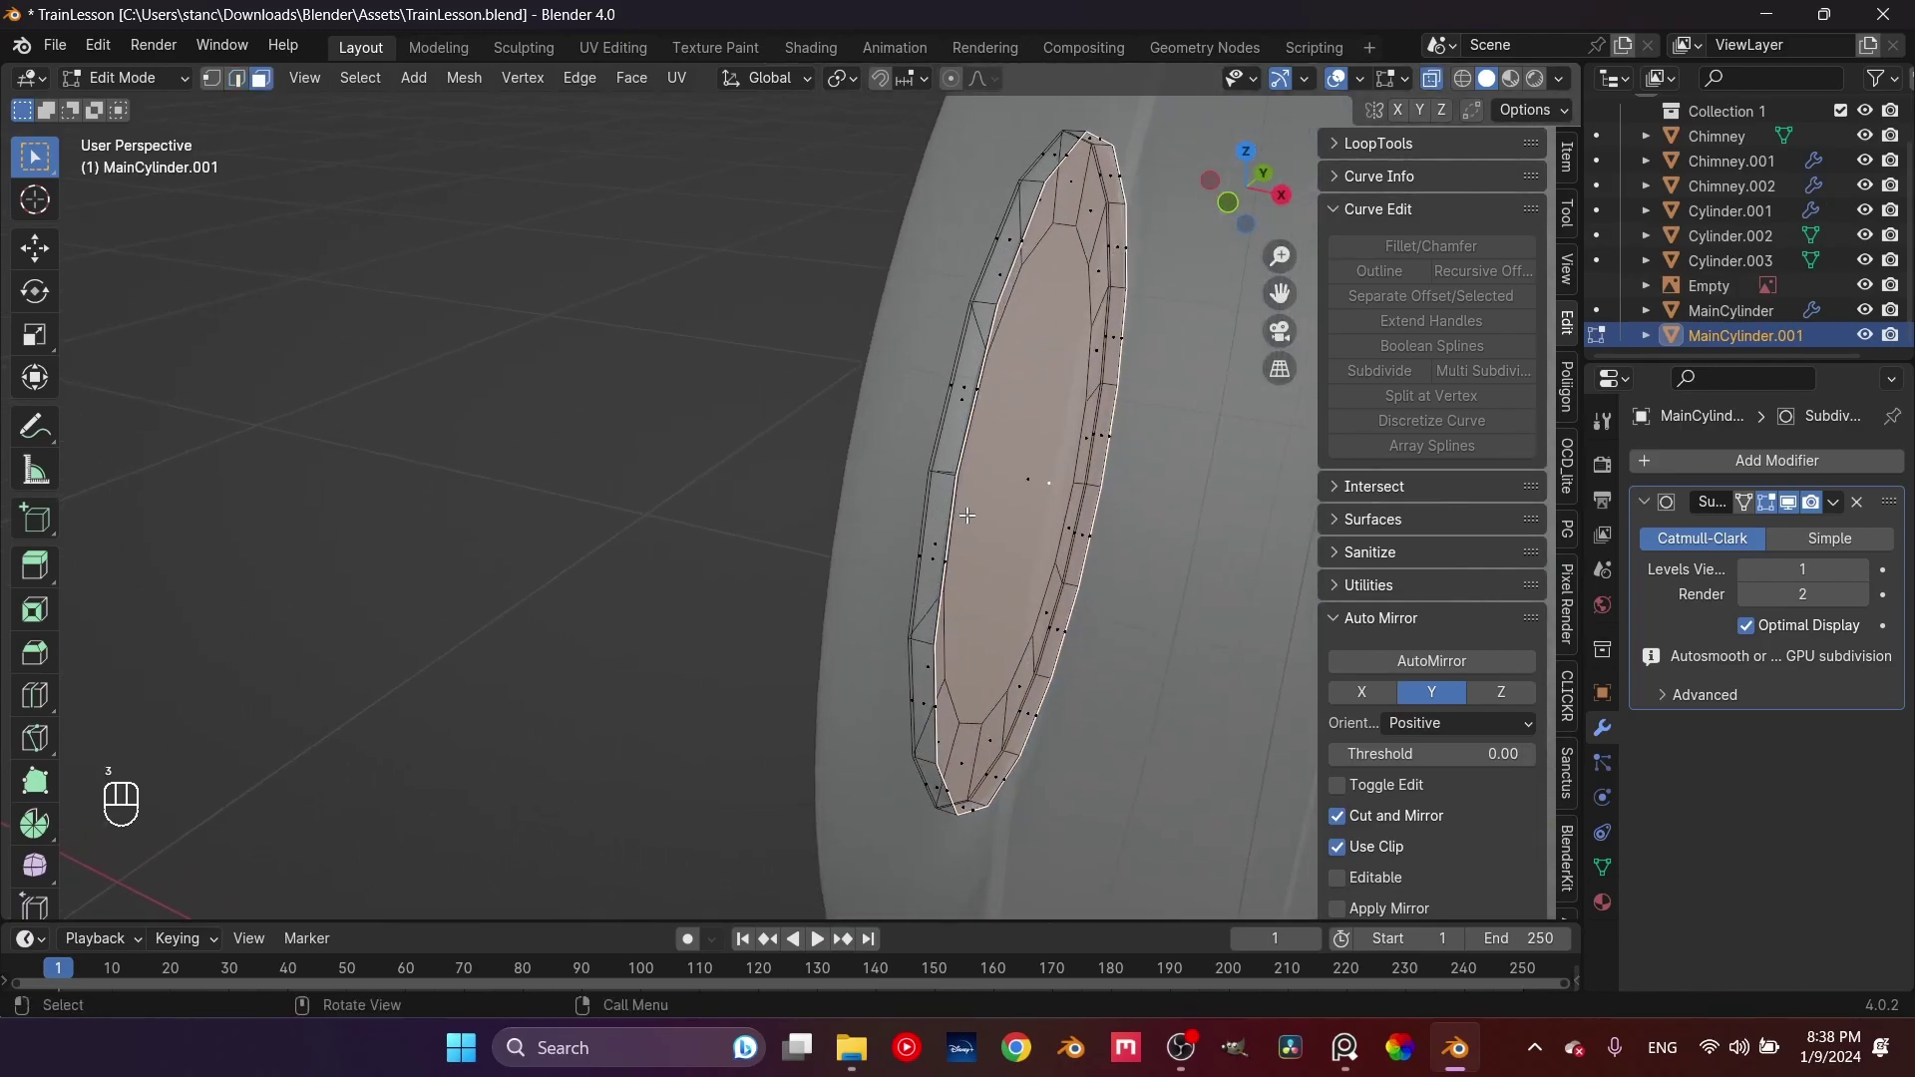
key("x")
left_click(963, 514)
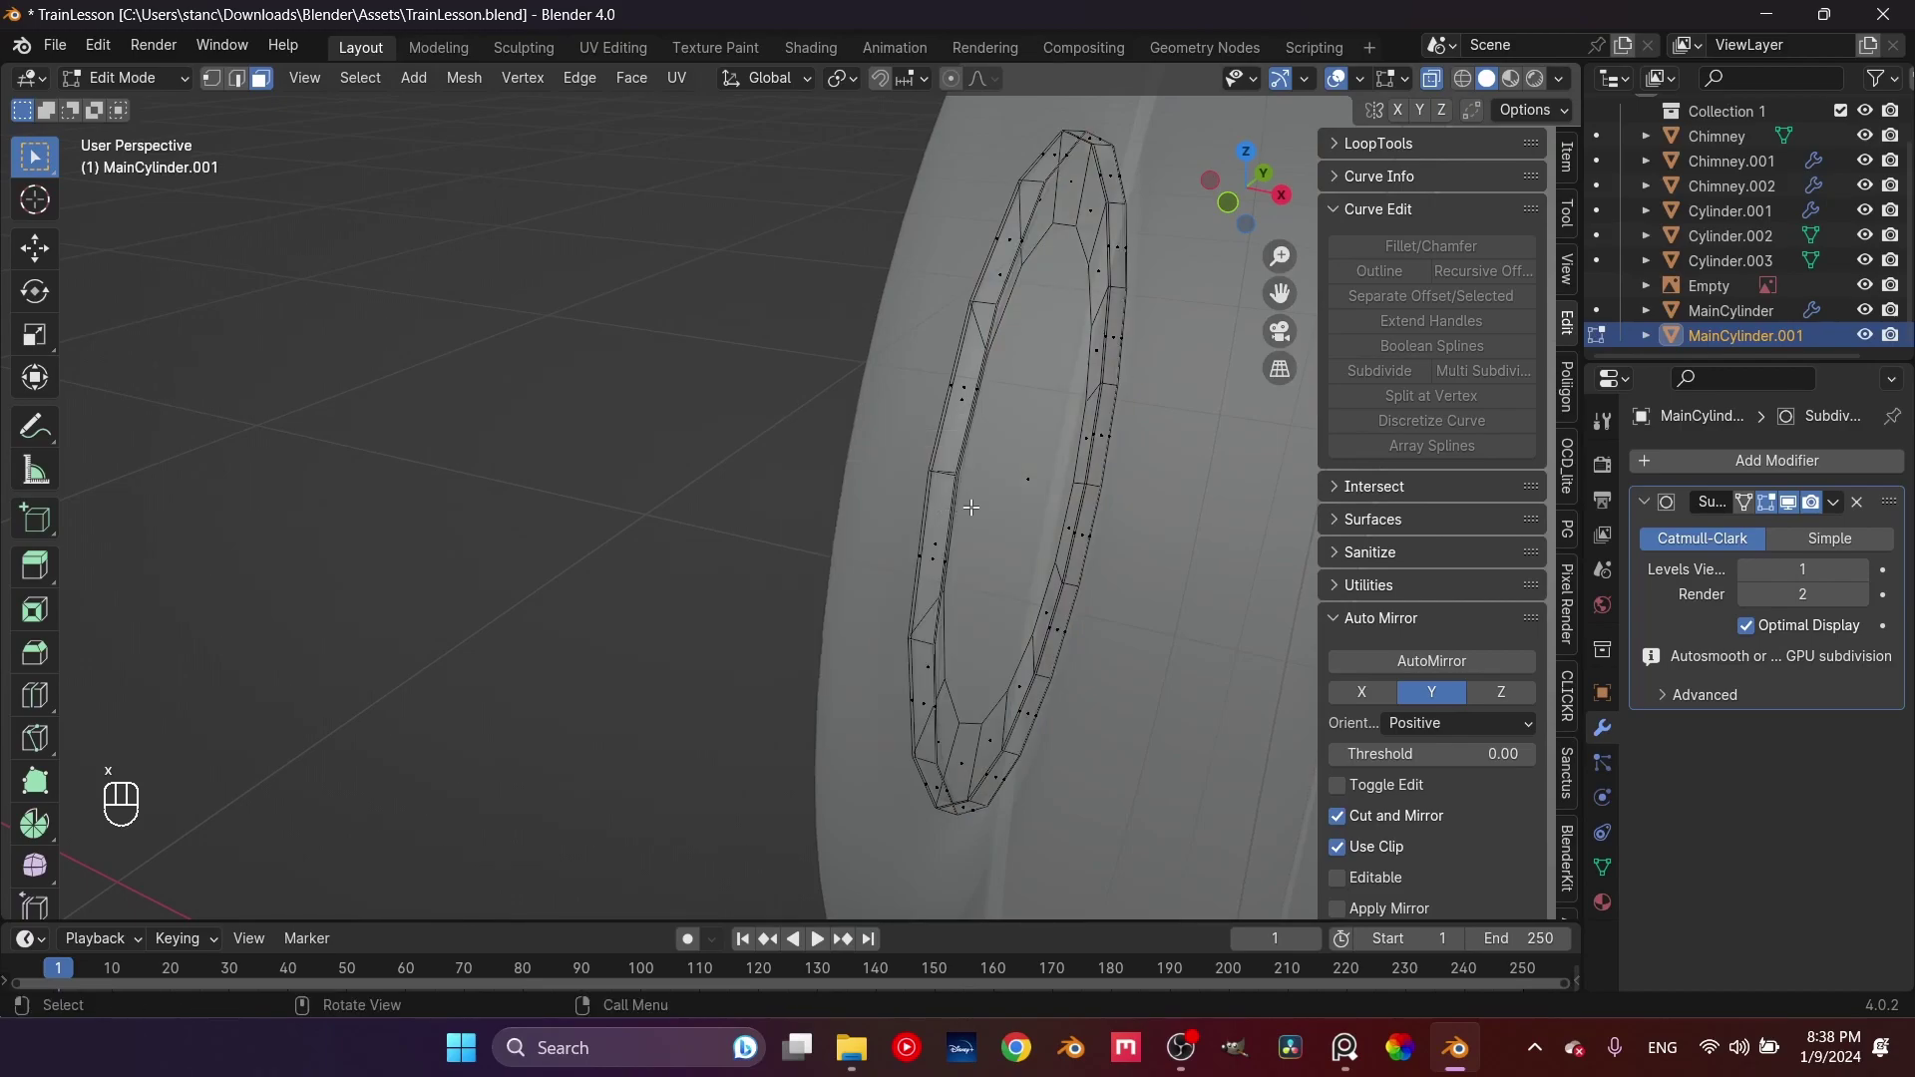
key("Tab")
middle_click_drag(902, 509, 1030, 517)
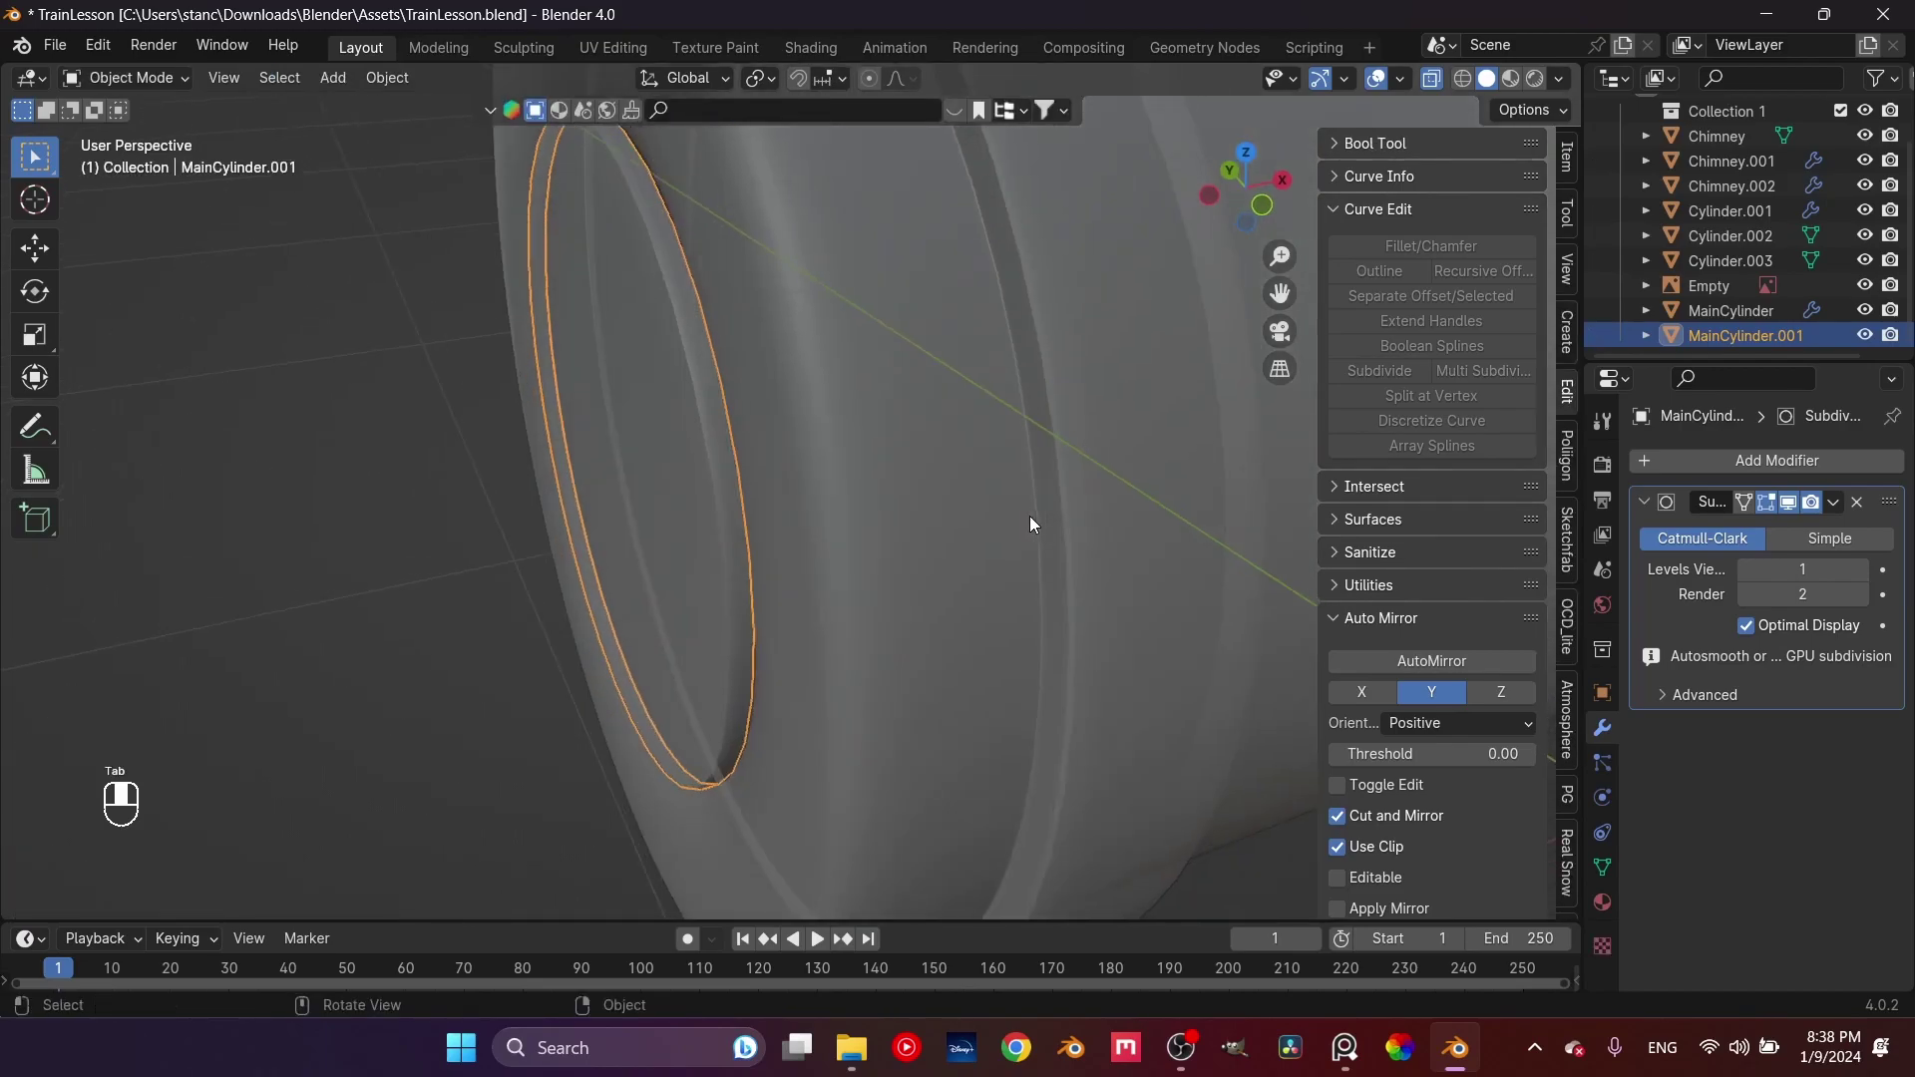
Turn off X-ray, scale the disc's rear edge loop to 0.987, and return to Object Mode
key("Tab")
middle_click_drag(1438, 85, 1105, 500)
left_click(872, 307, "alt")
scroll(1037, 465, "up", 1)
key("s")
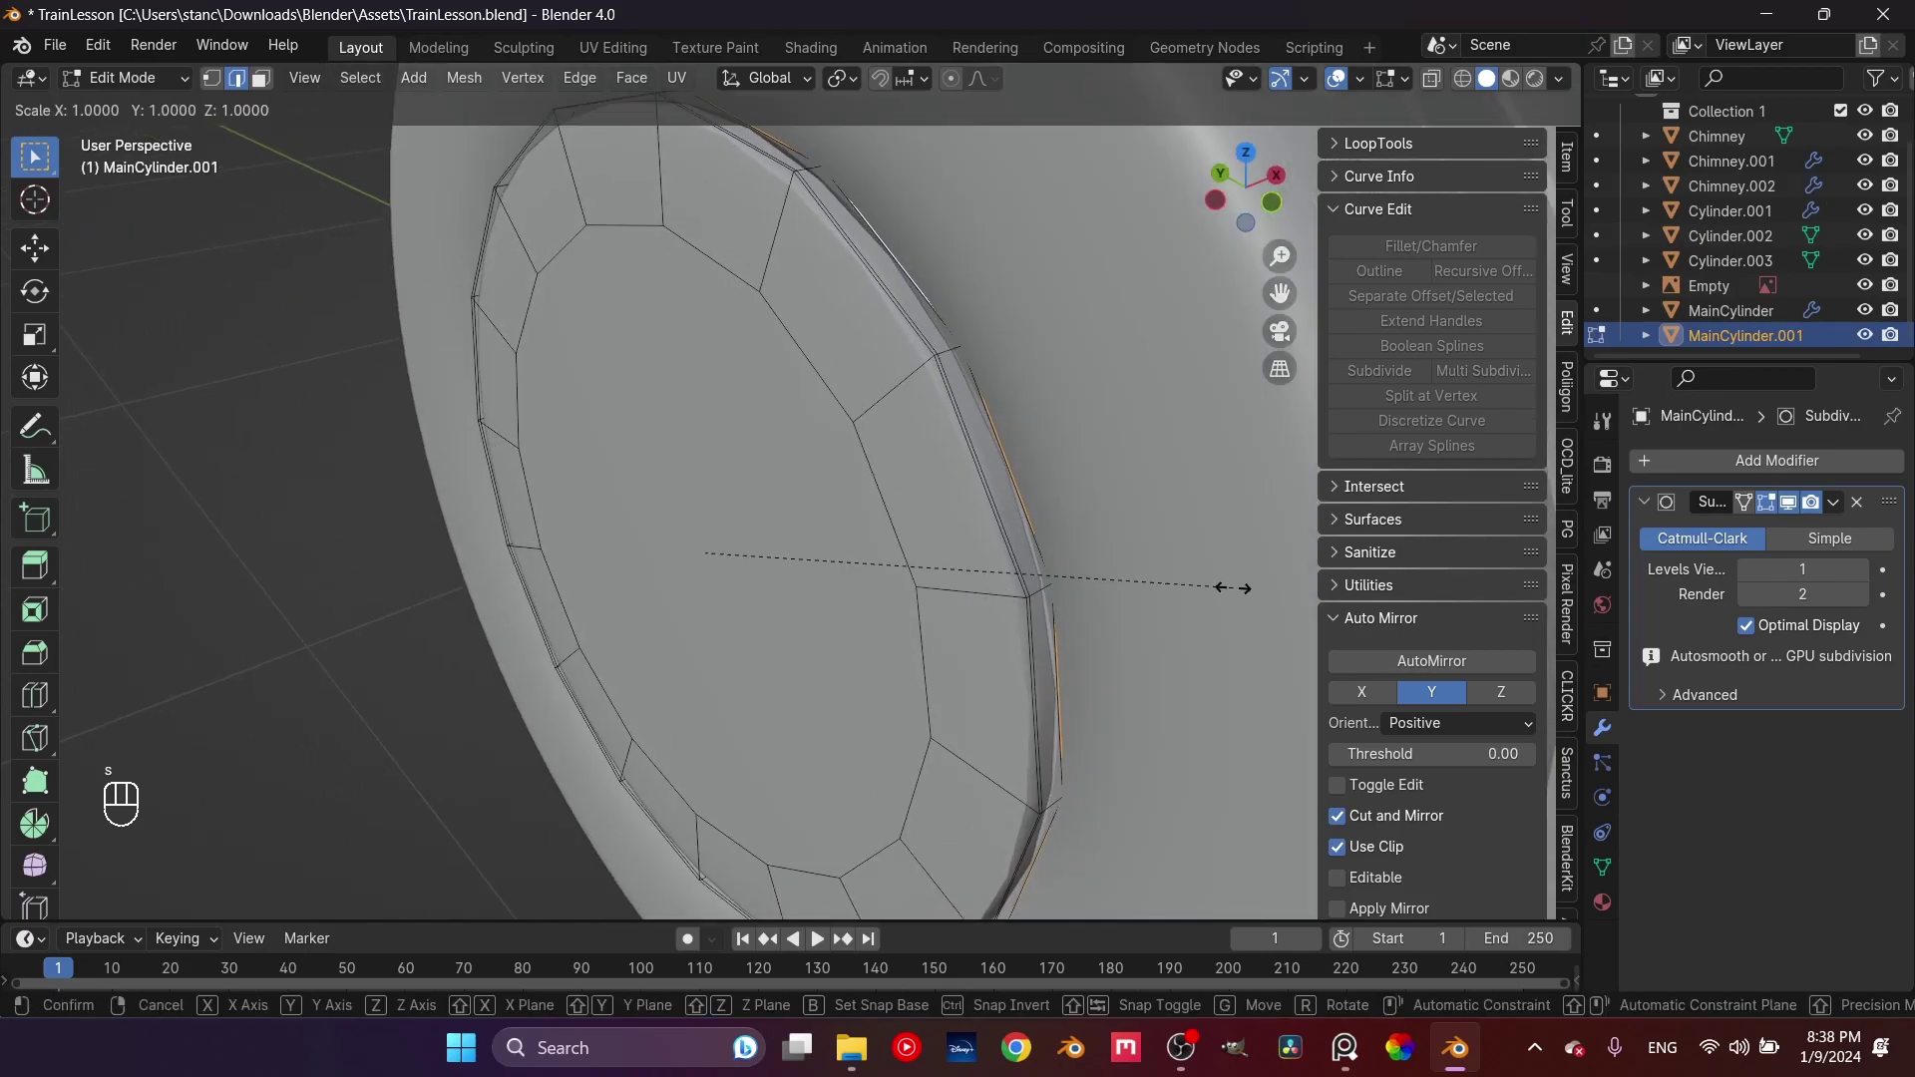
left_click(1155, 584)
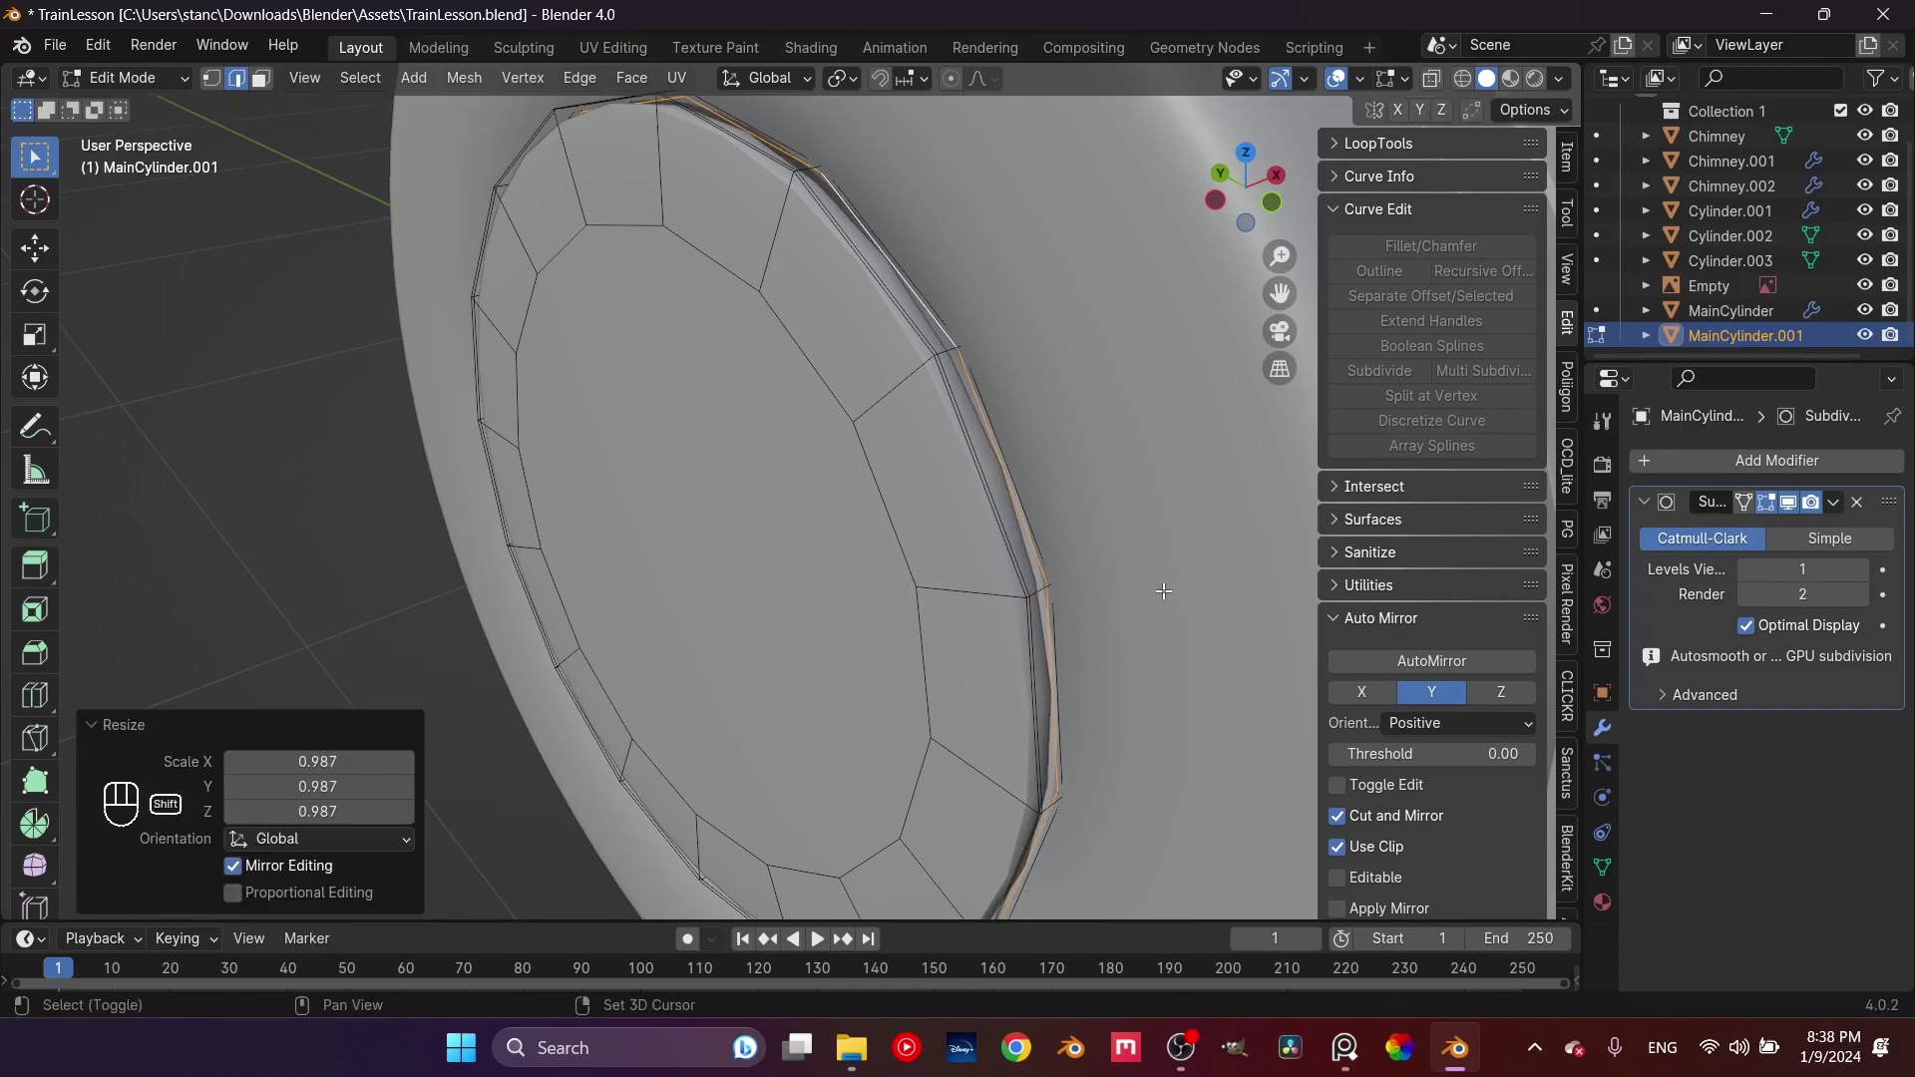
key("Tab")
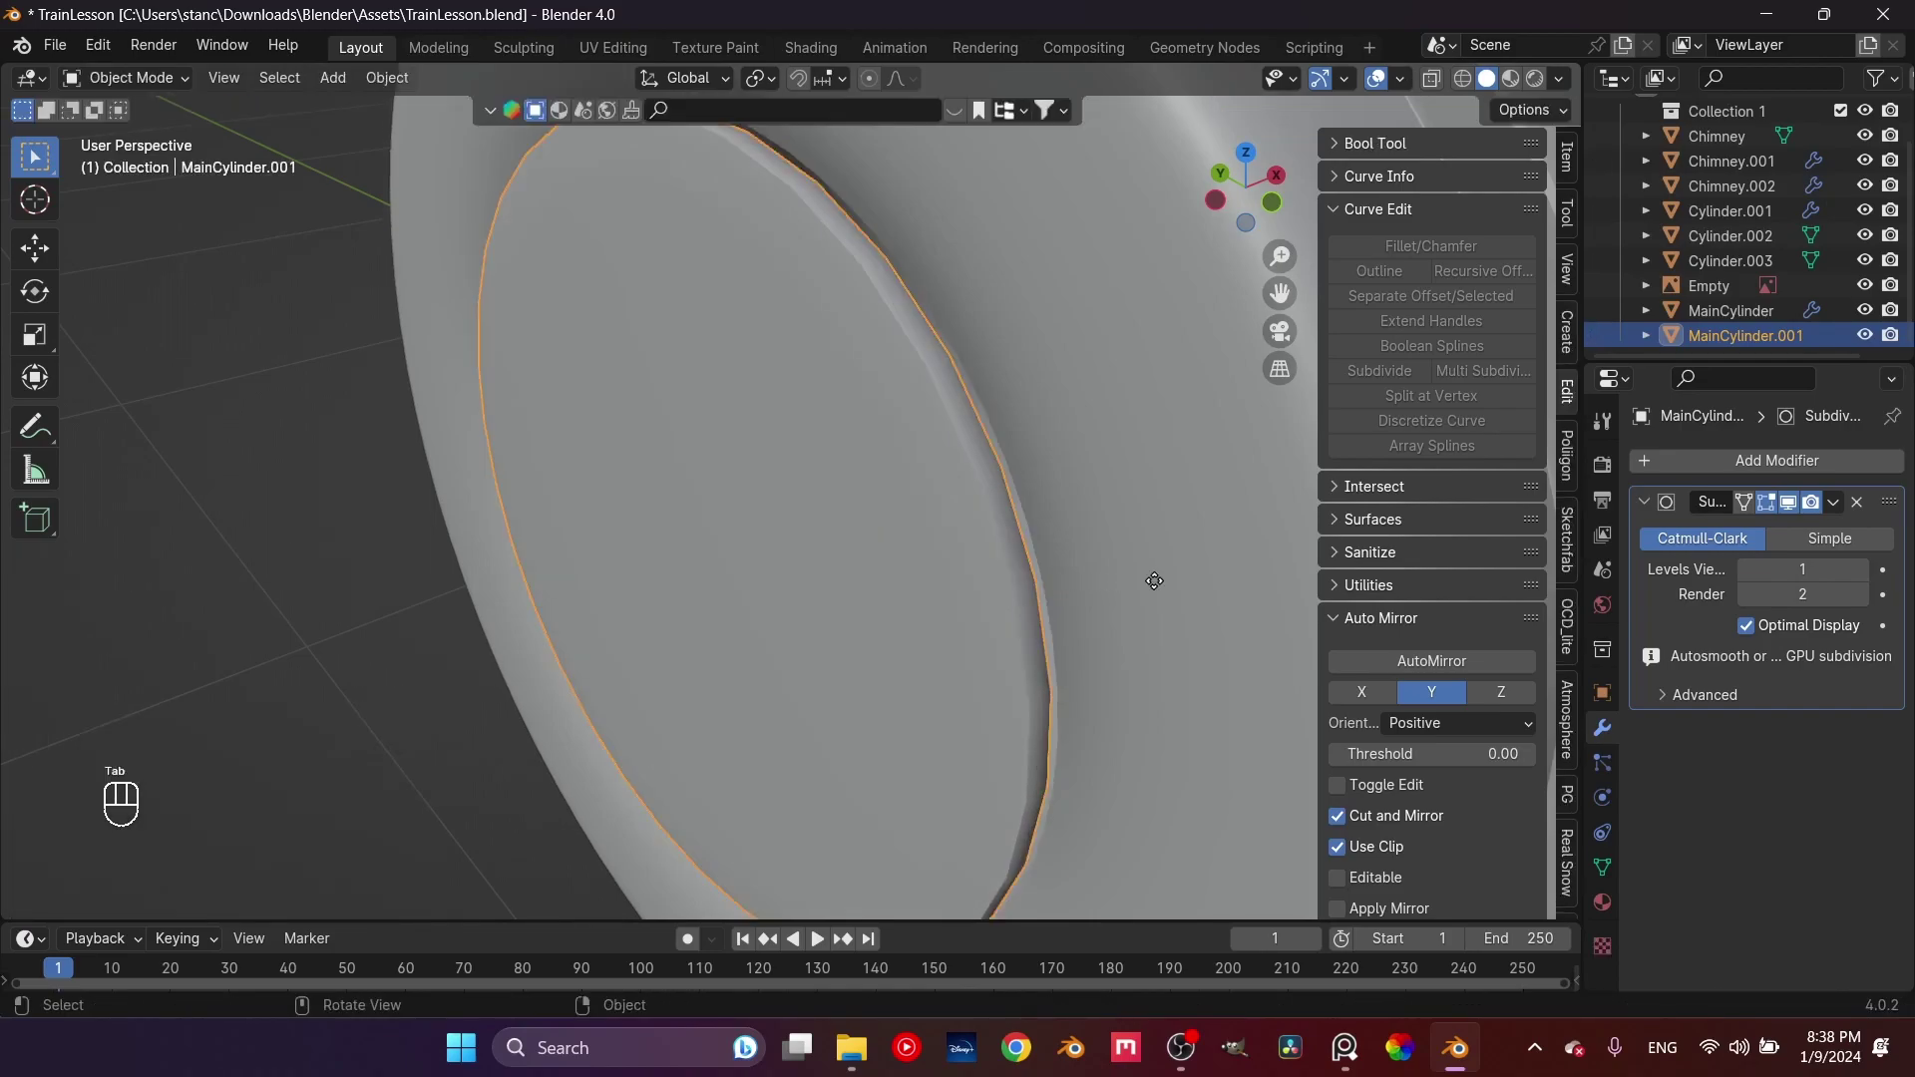
Move the disc about 0.0041 m along the X axis, deselect everything, and save the file
key("g")
key("y")
key("x")
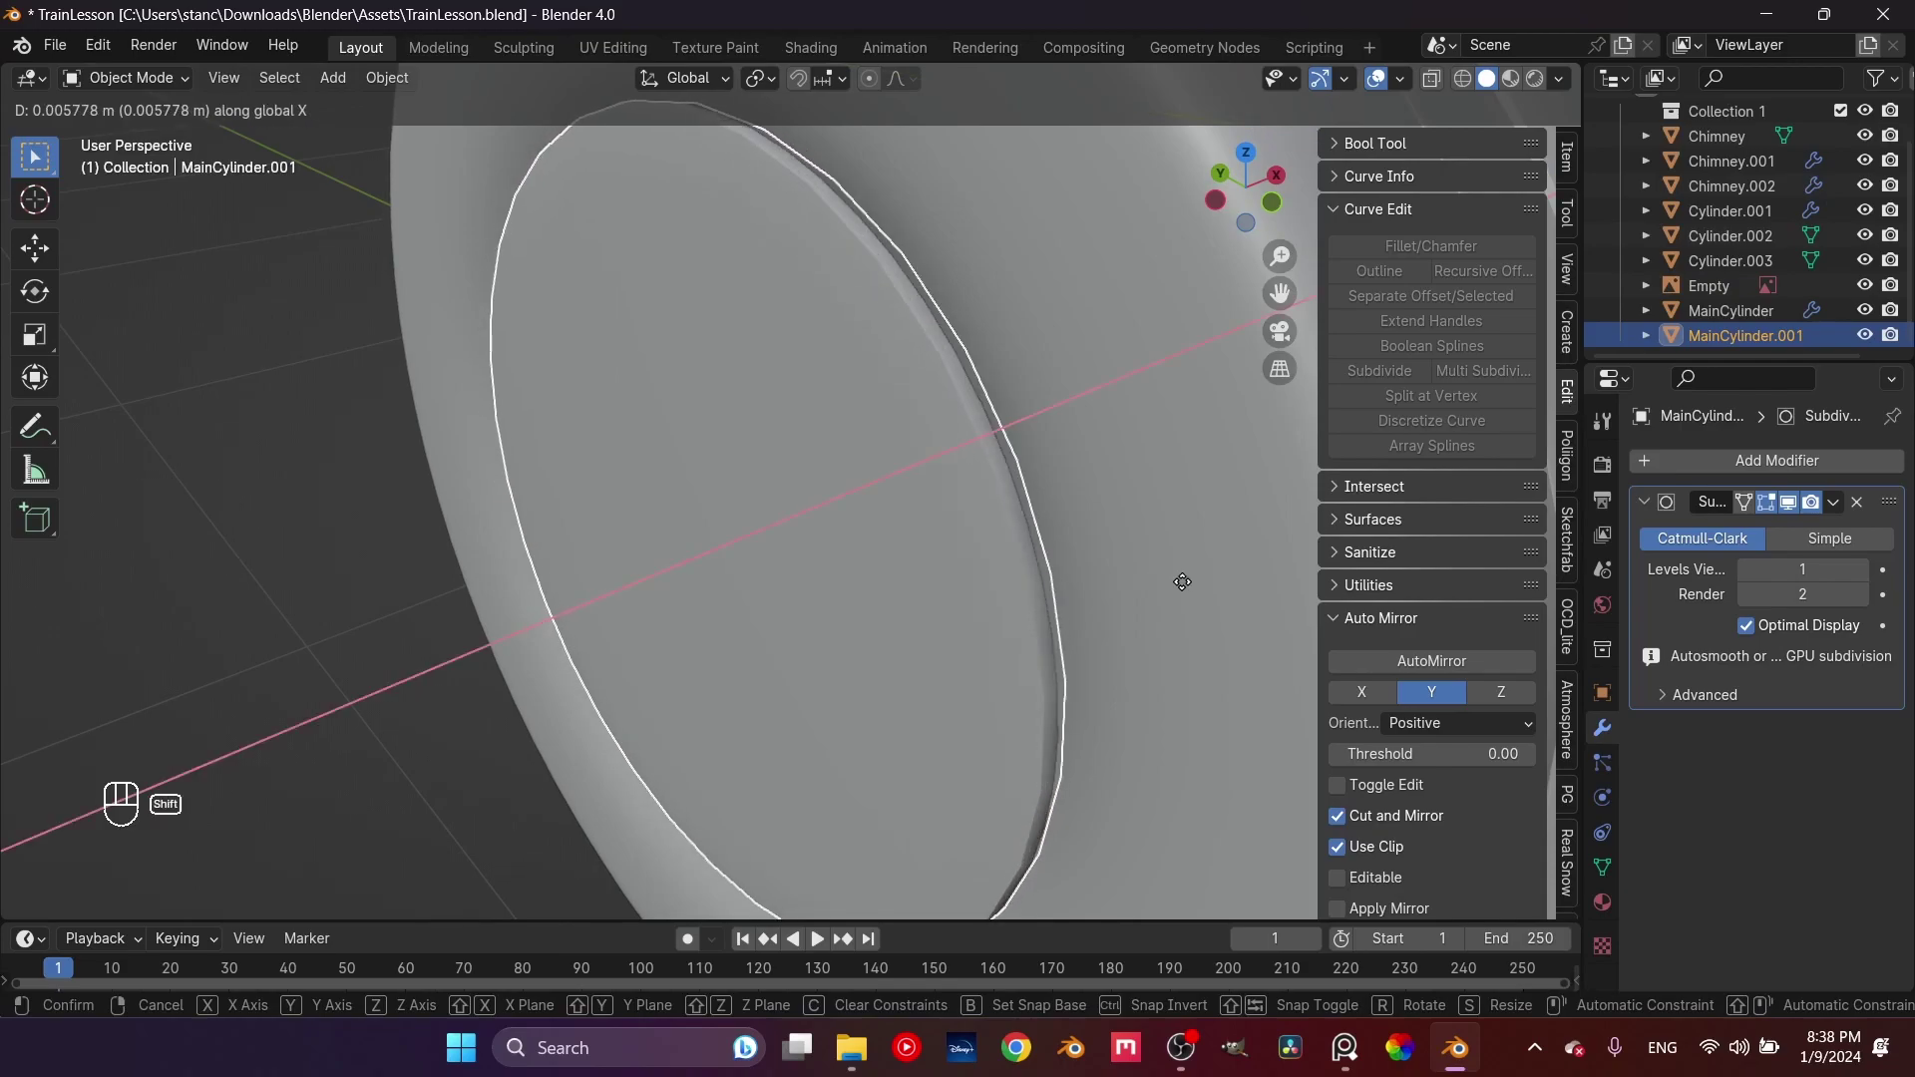
left_click(1177, 583)
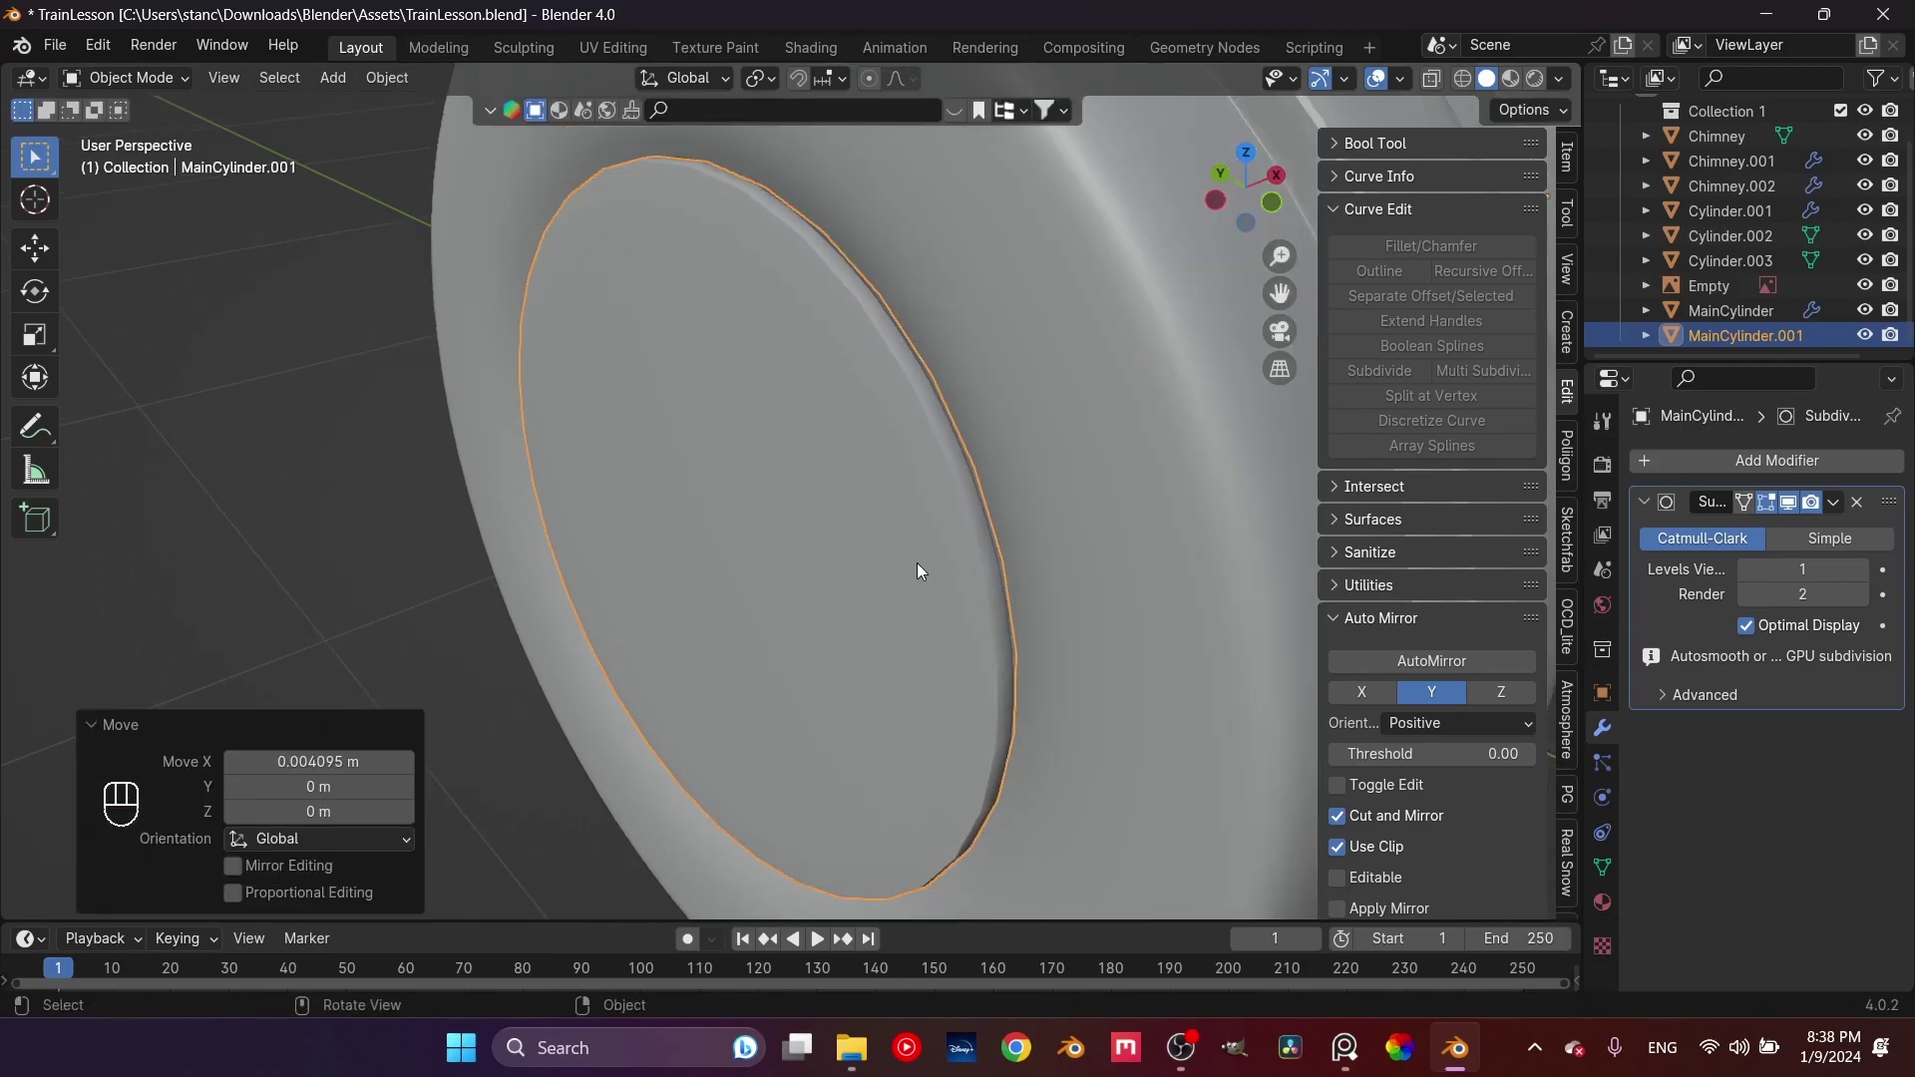
scroll(917, 562, "down", 3)
key("alt+a")
key("ctrl+s")
Check the front in the reference image, and inset the front disc's centre face by about 0.079 m
middle_click_drag(817, 600, 1281, 811)
scroll(1012, 531, "down", 4)
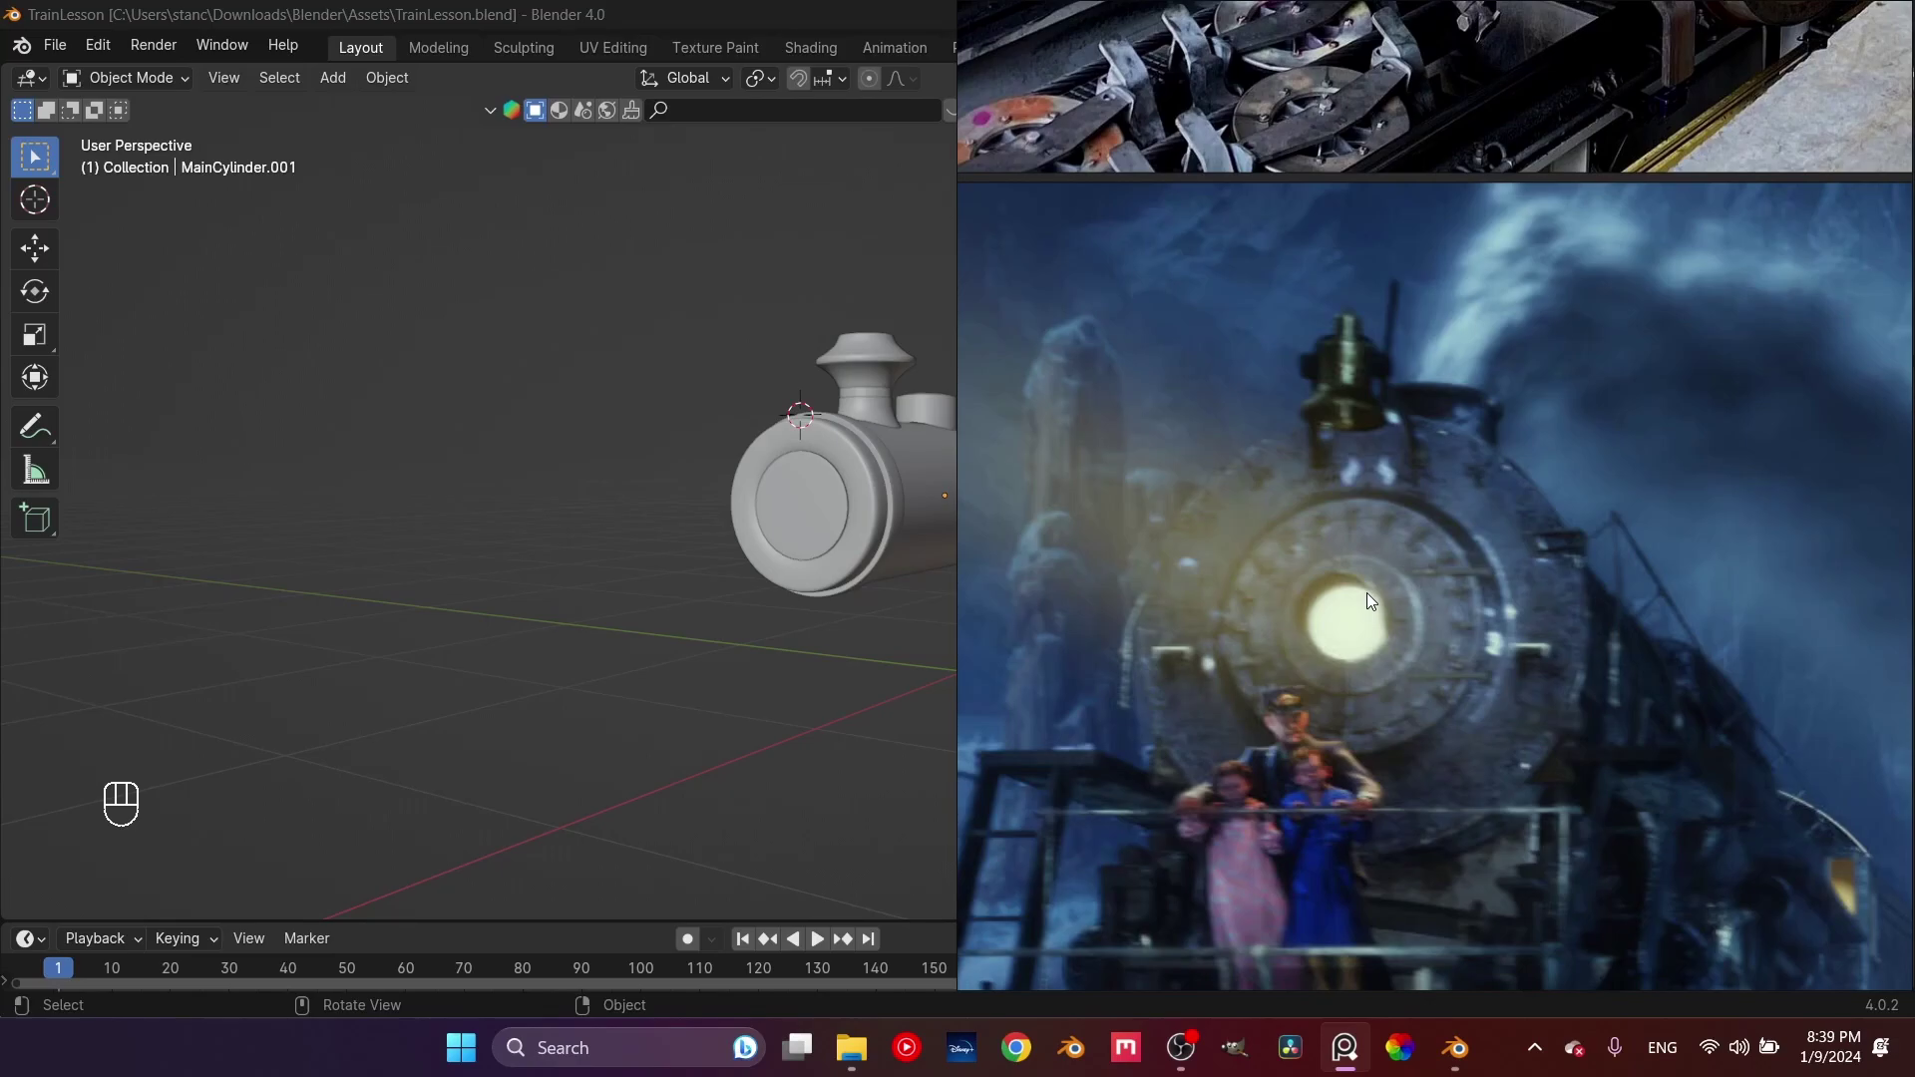
scroll(887, 598, "up", 4)
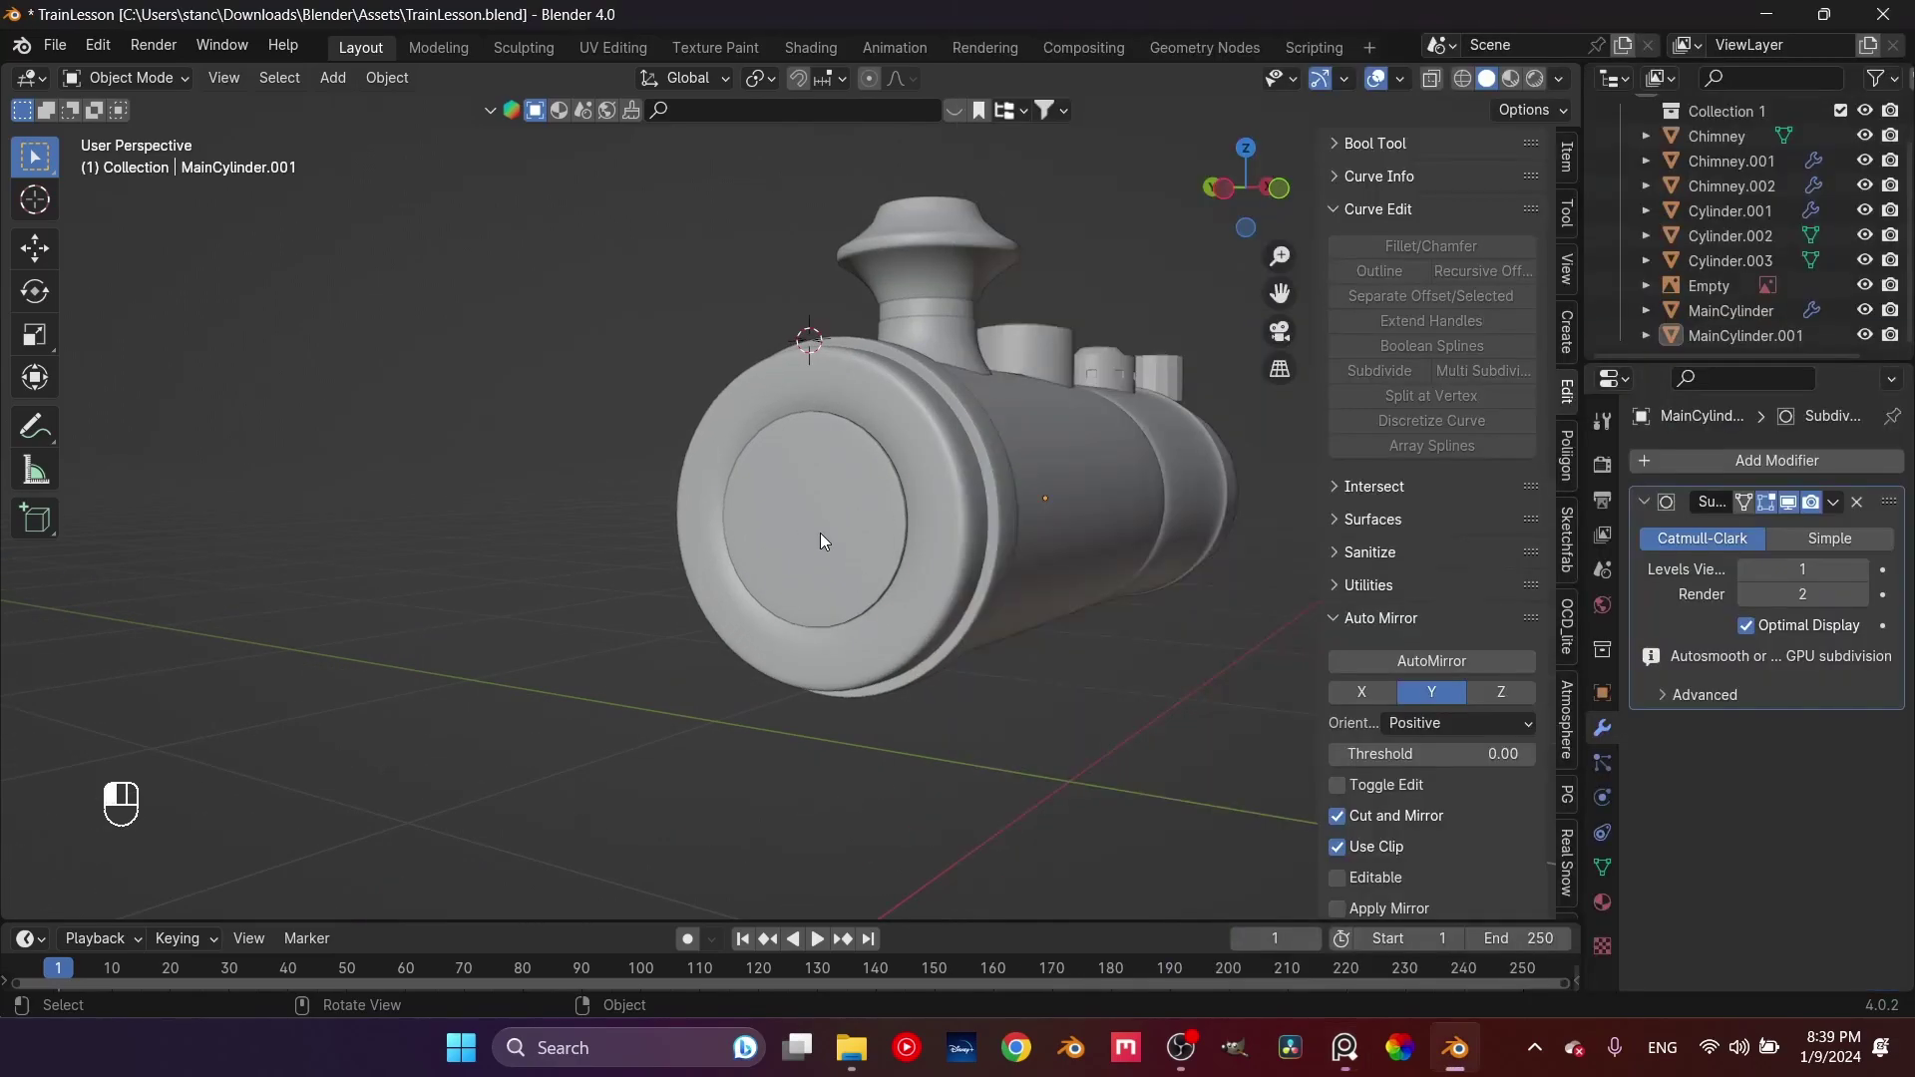
left_click(821, 537)
key("Tab")
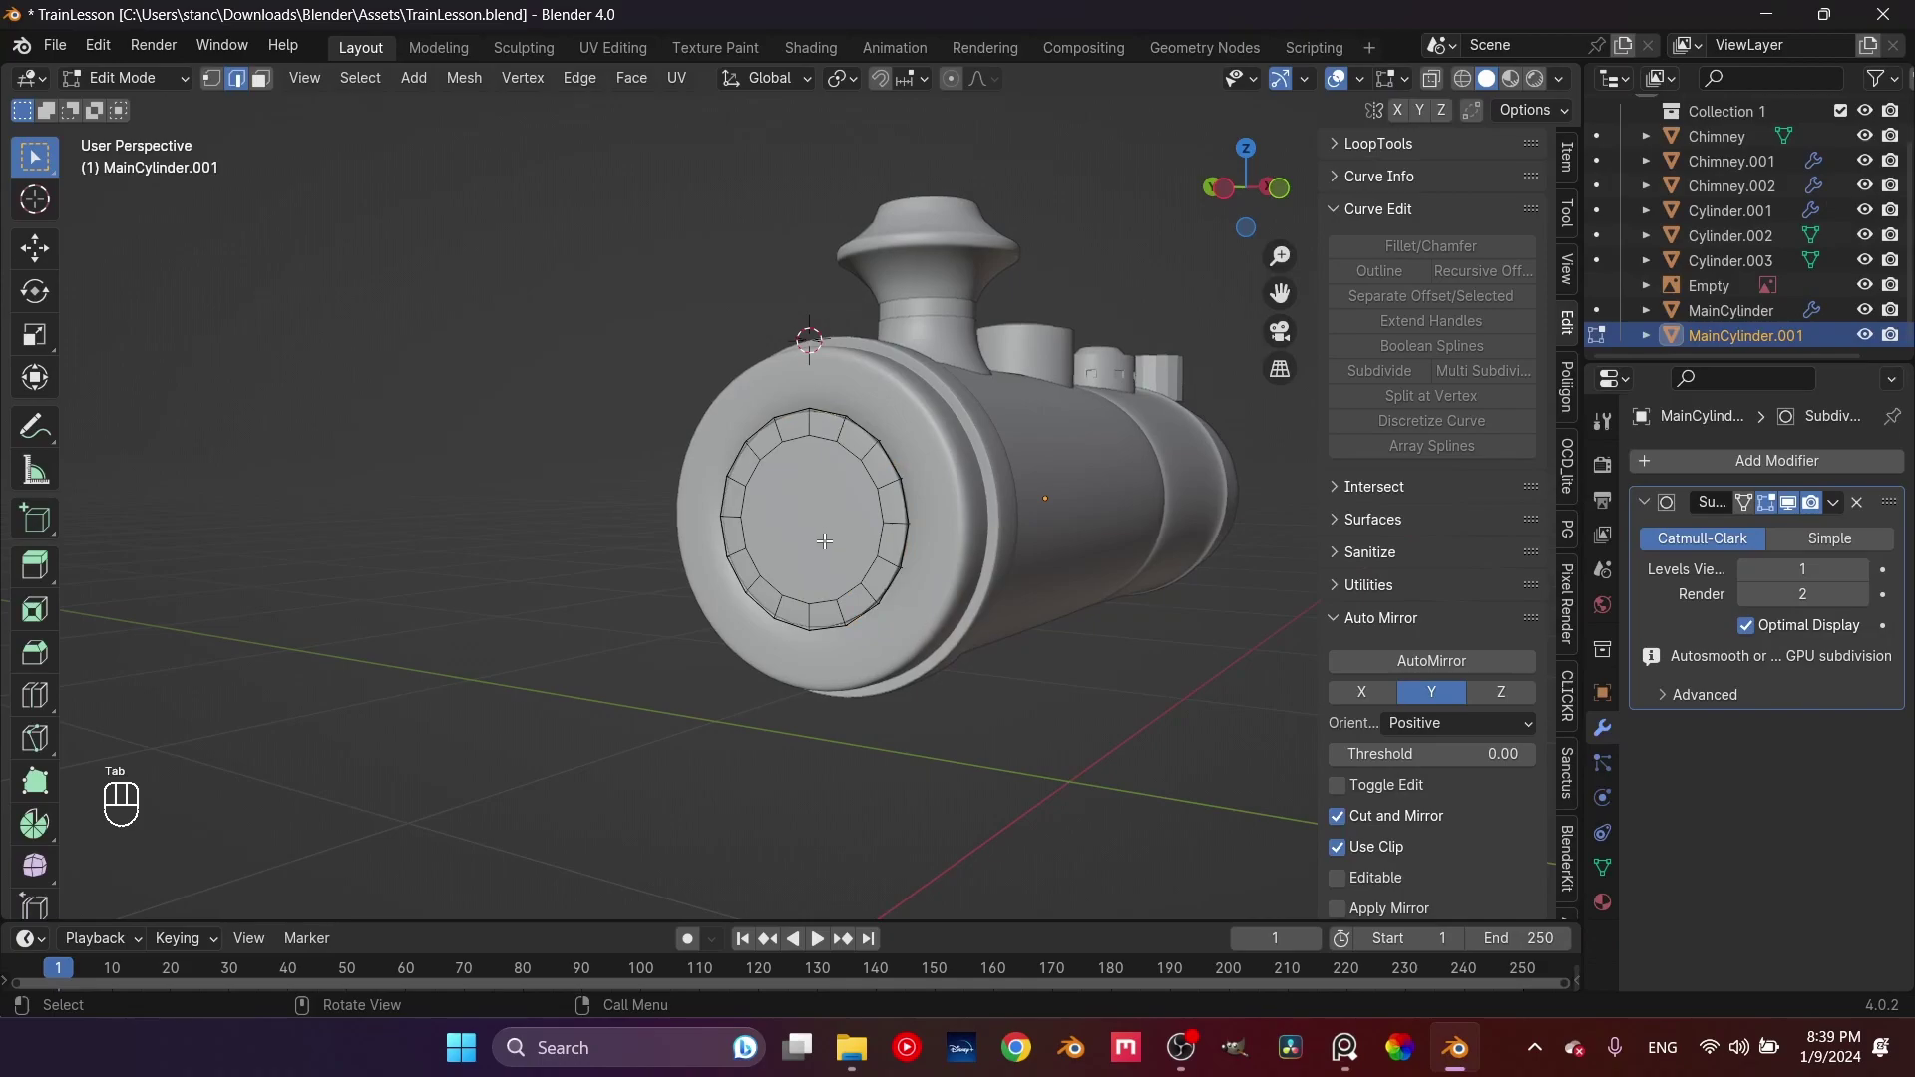
scroll(827, 540, "up", 2)
key("3")
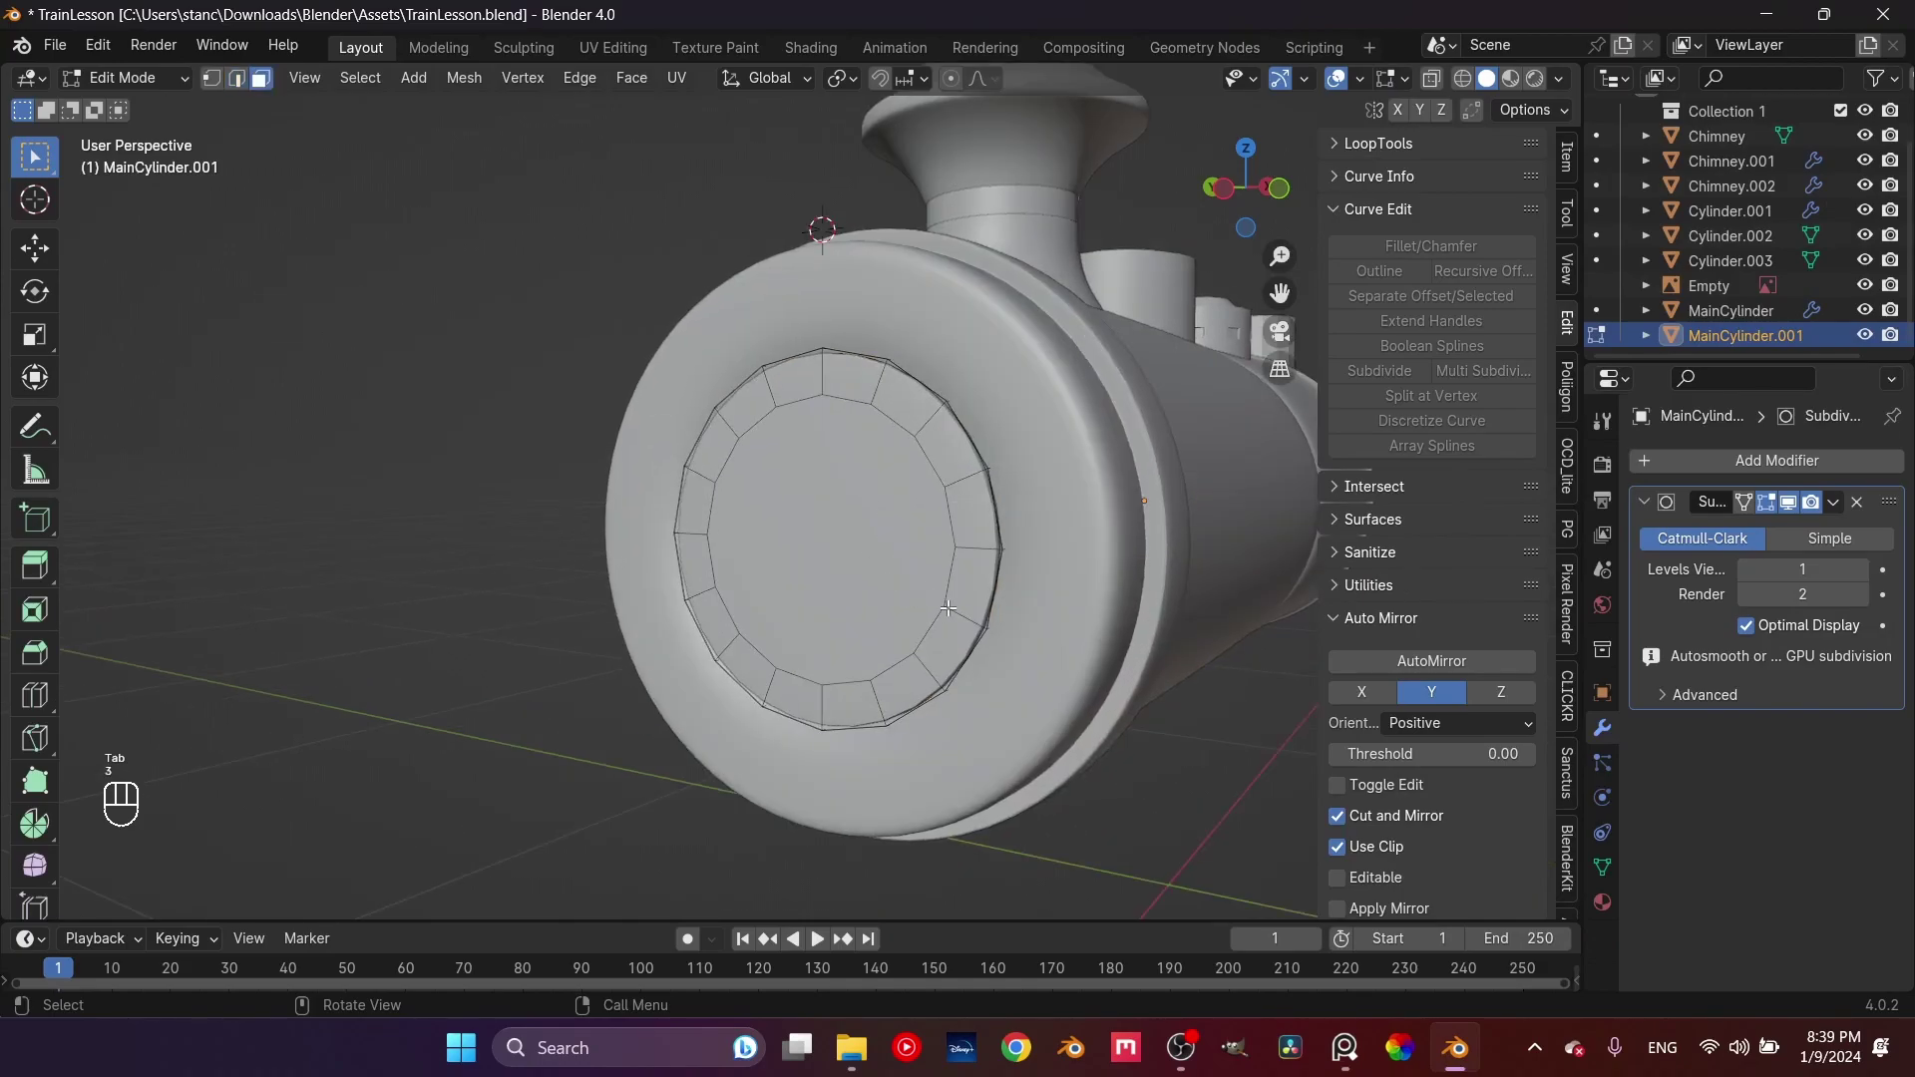
left_click(889, 586)
key("i")
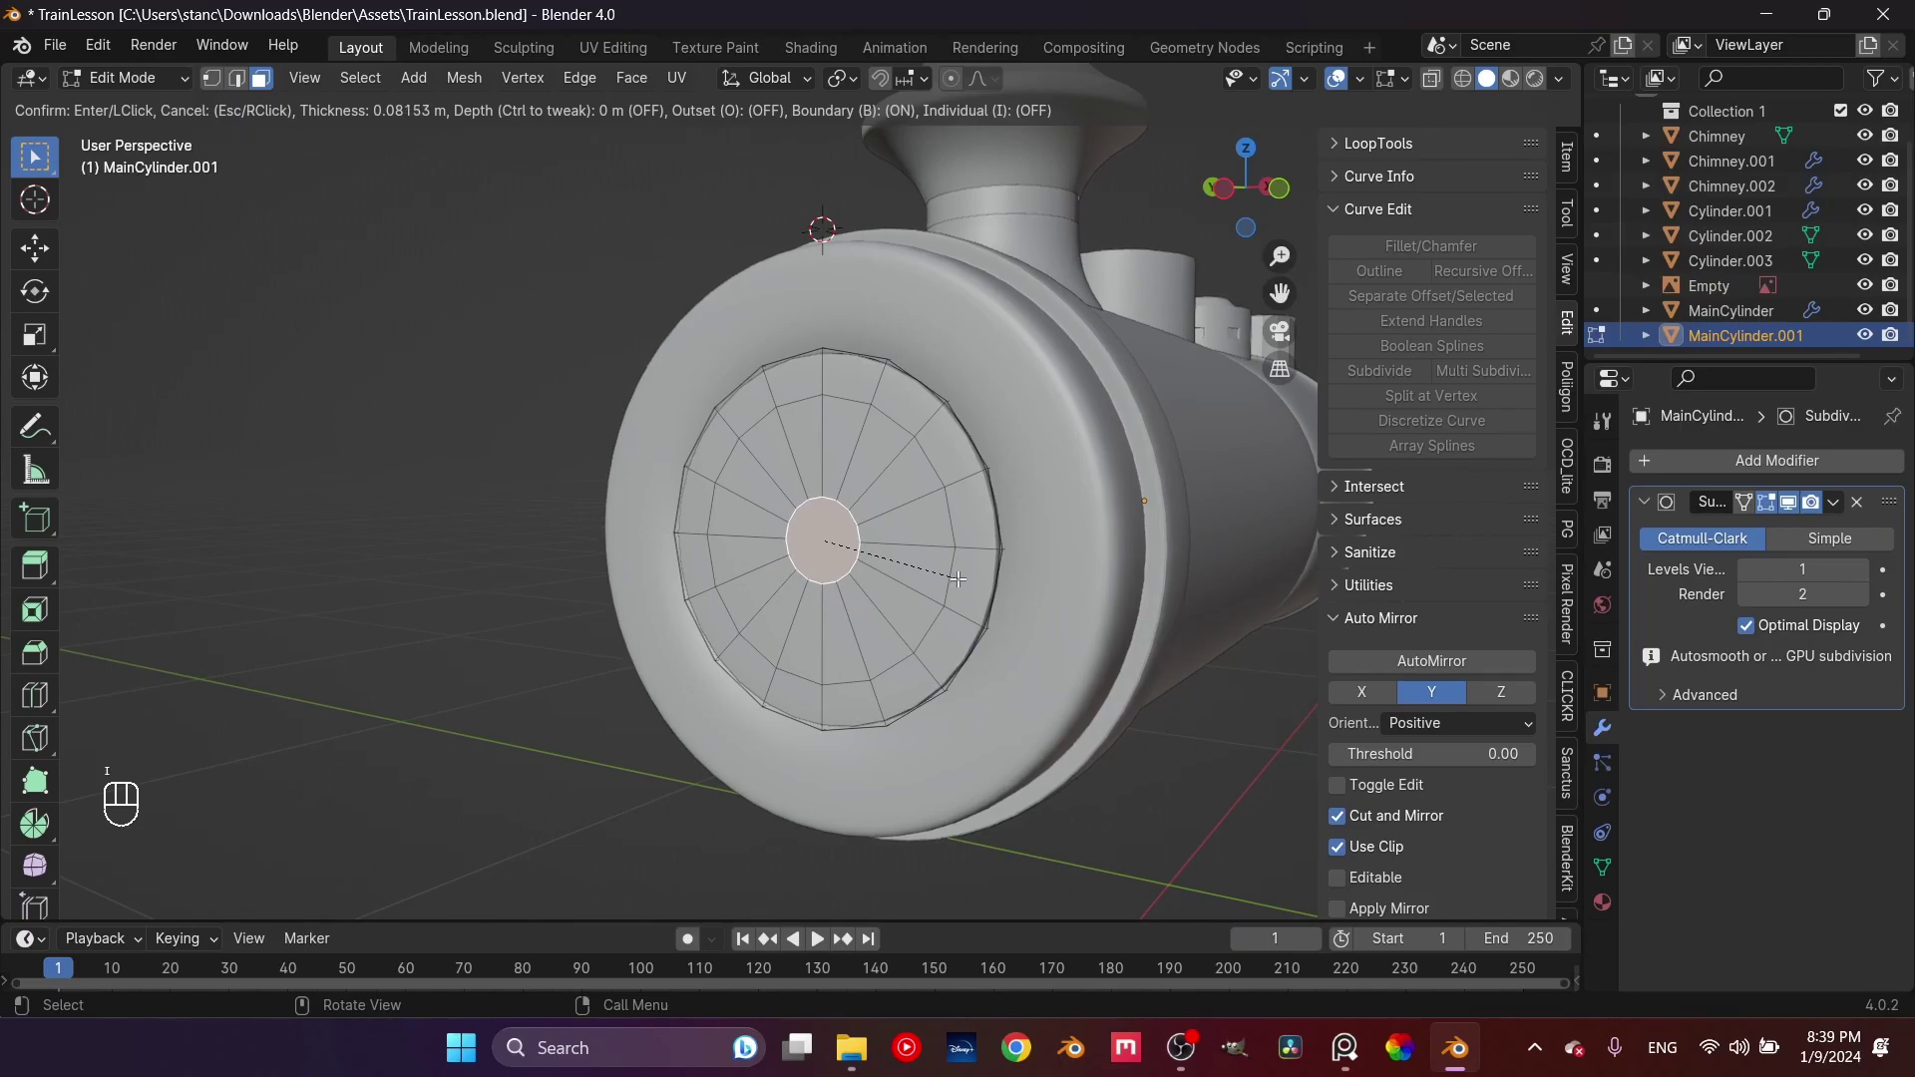
left_click(961, 580)
Extrude the disc's small central face inward by about 0.0033 m to form a shallow round recess
scroll(961, 580, "up", 2)
middle_click_drag(960, 579, 891, 650)
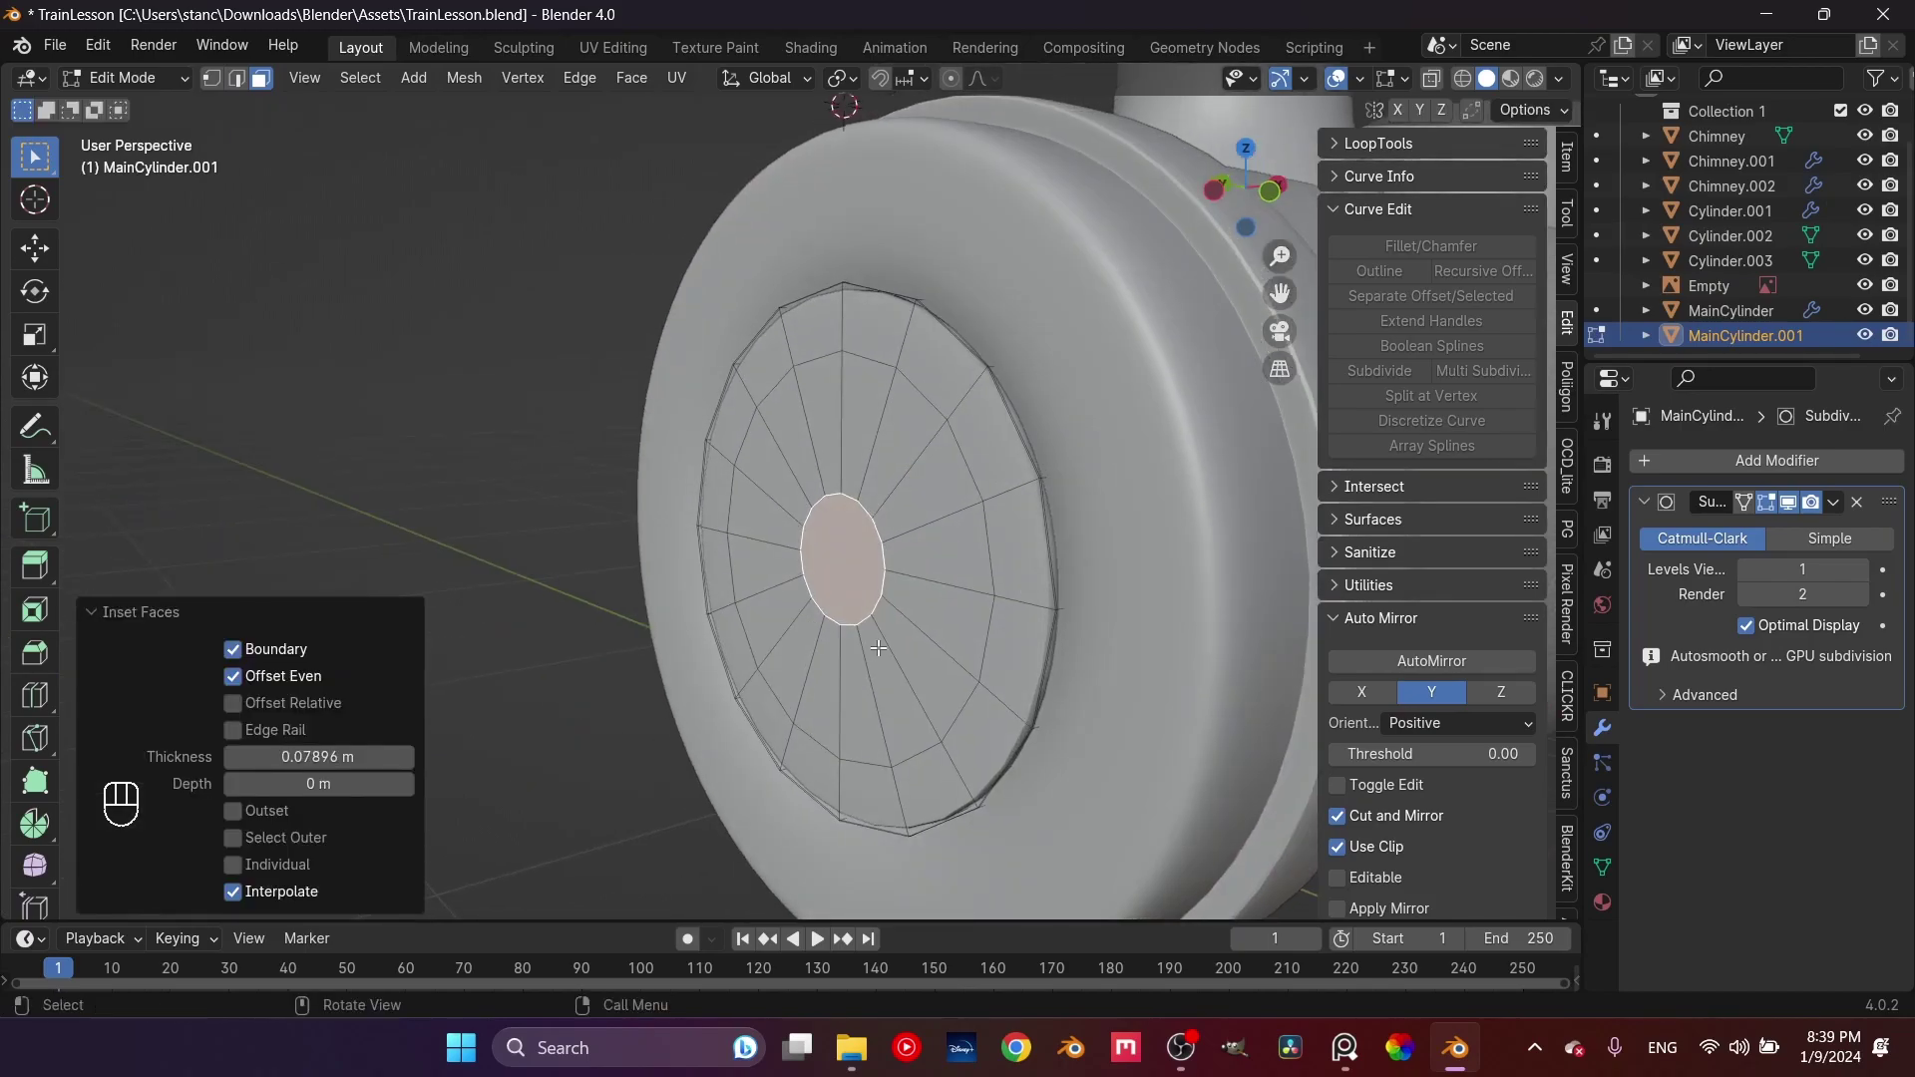
scroll(891, 650, "up", 2)
key("e")
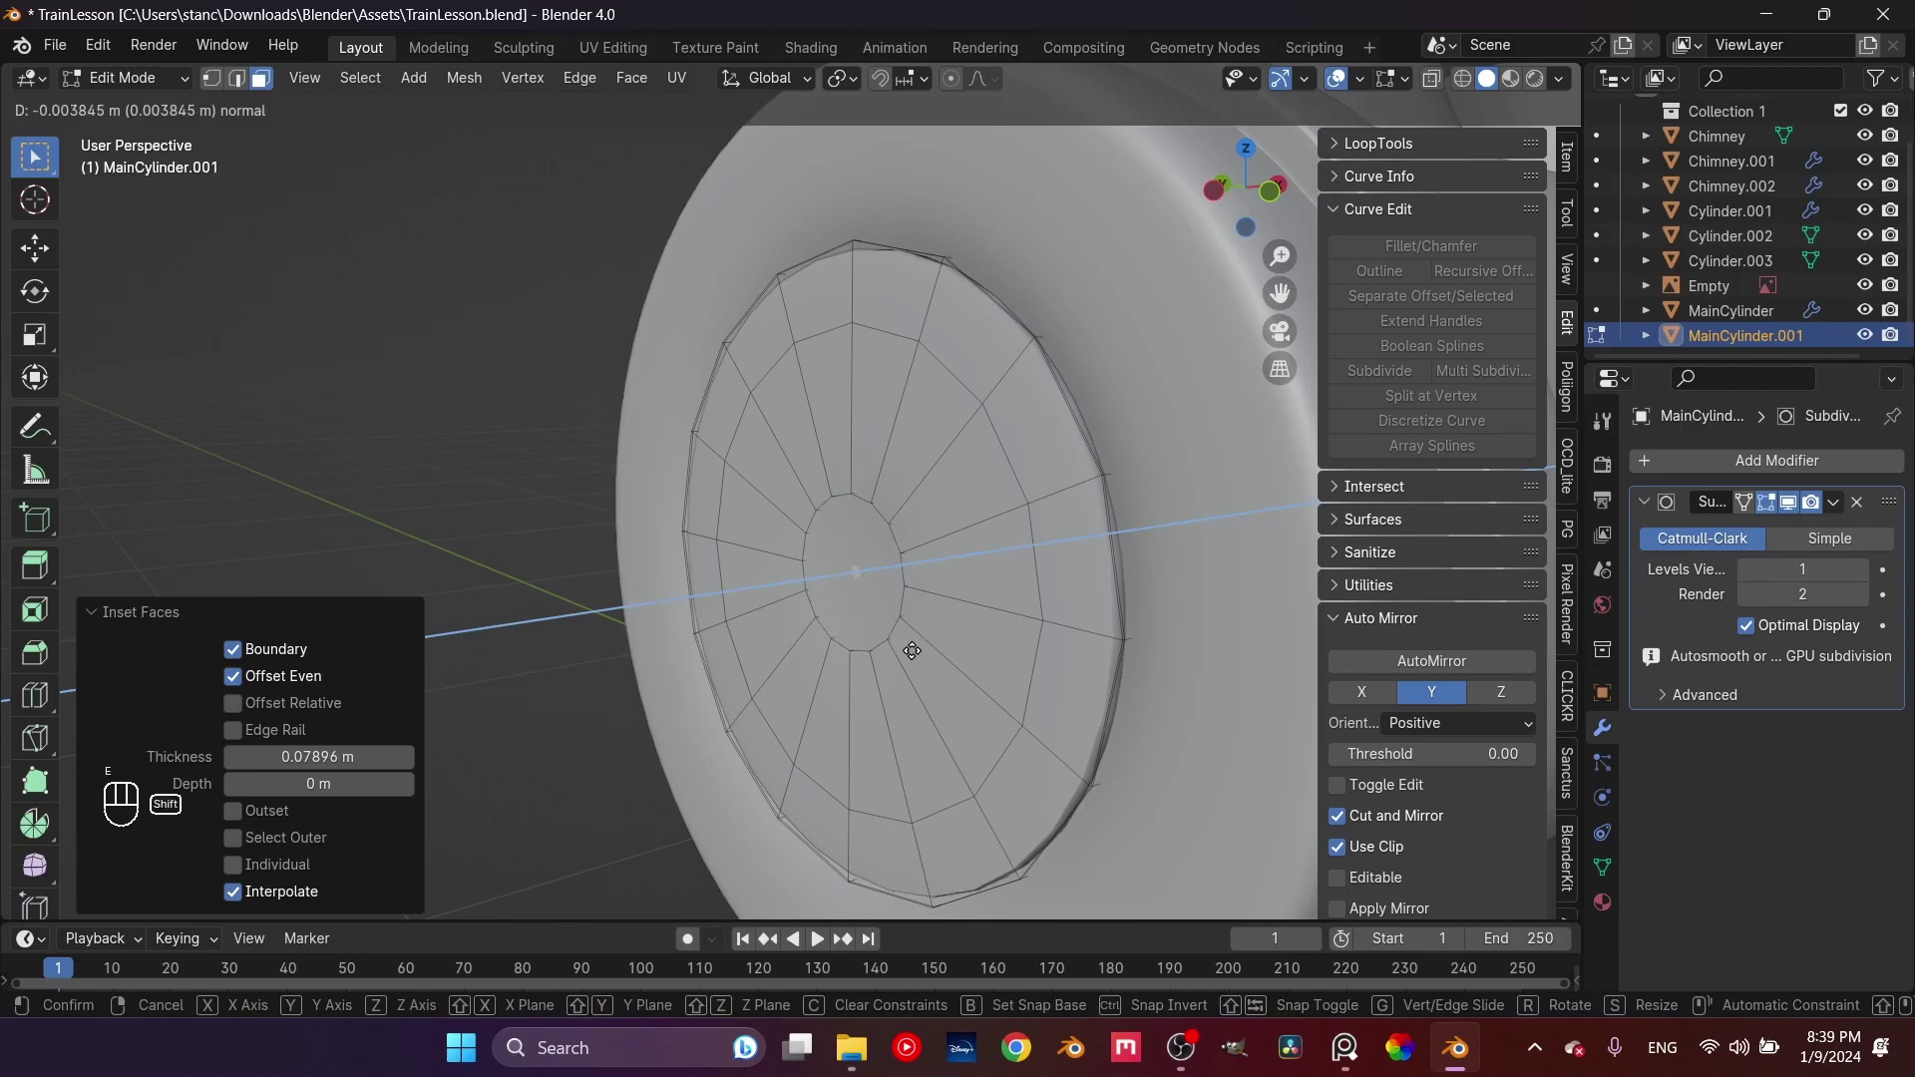
left_click(908, 652)
Turn on X-ray and add a loop cut around the recess wall, slid by about -0.358
scroll(903, 652, "up", 5)
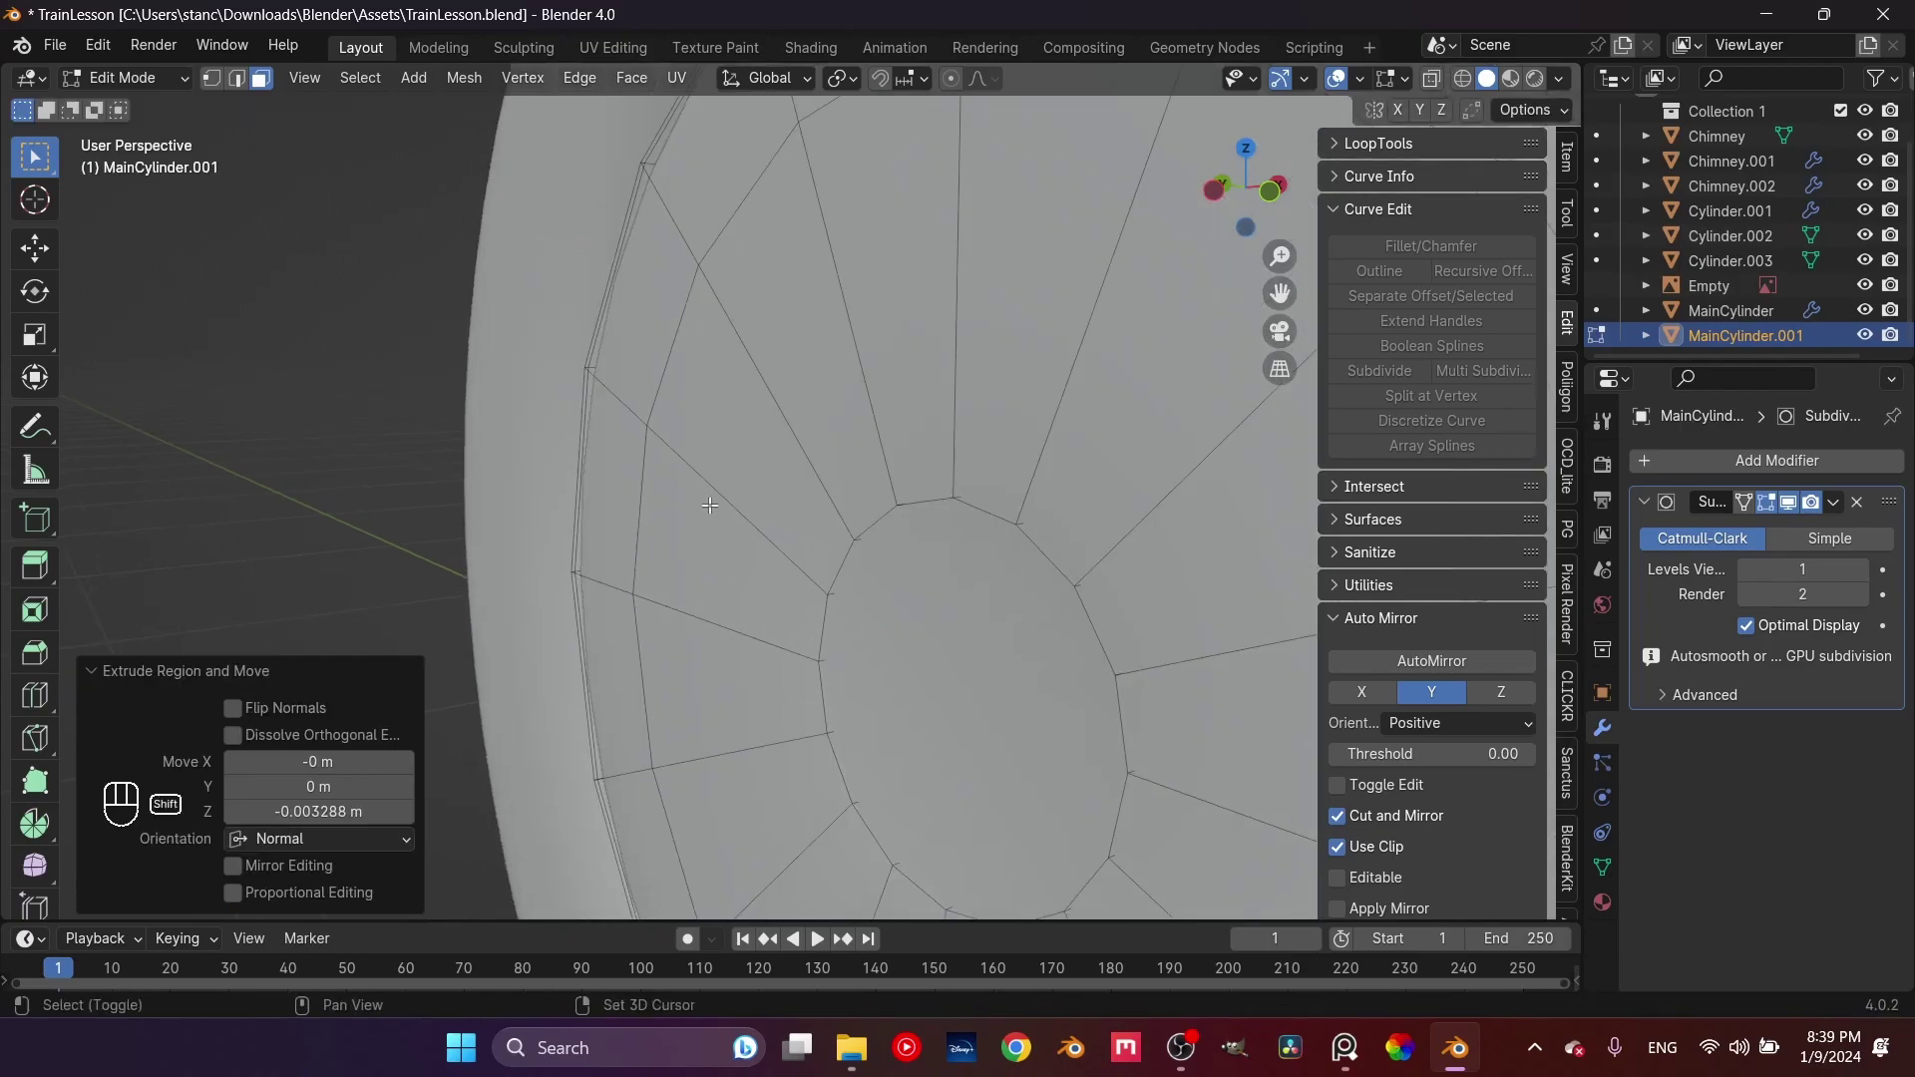
scroll(712, 540, "up", 3)
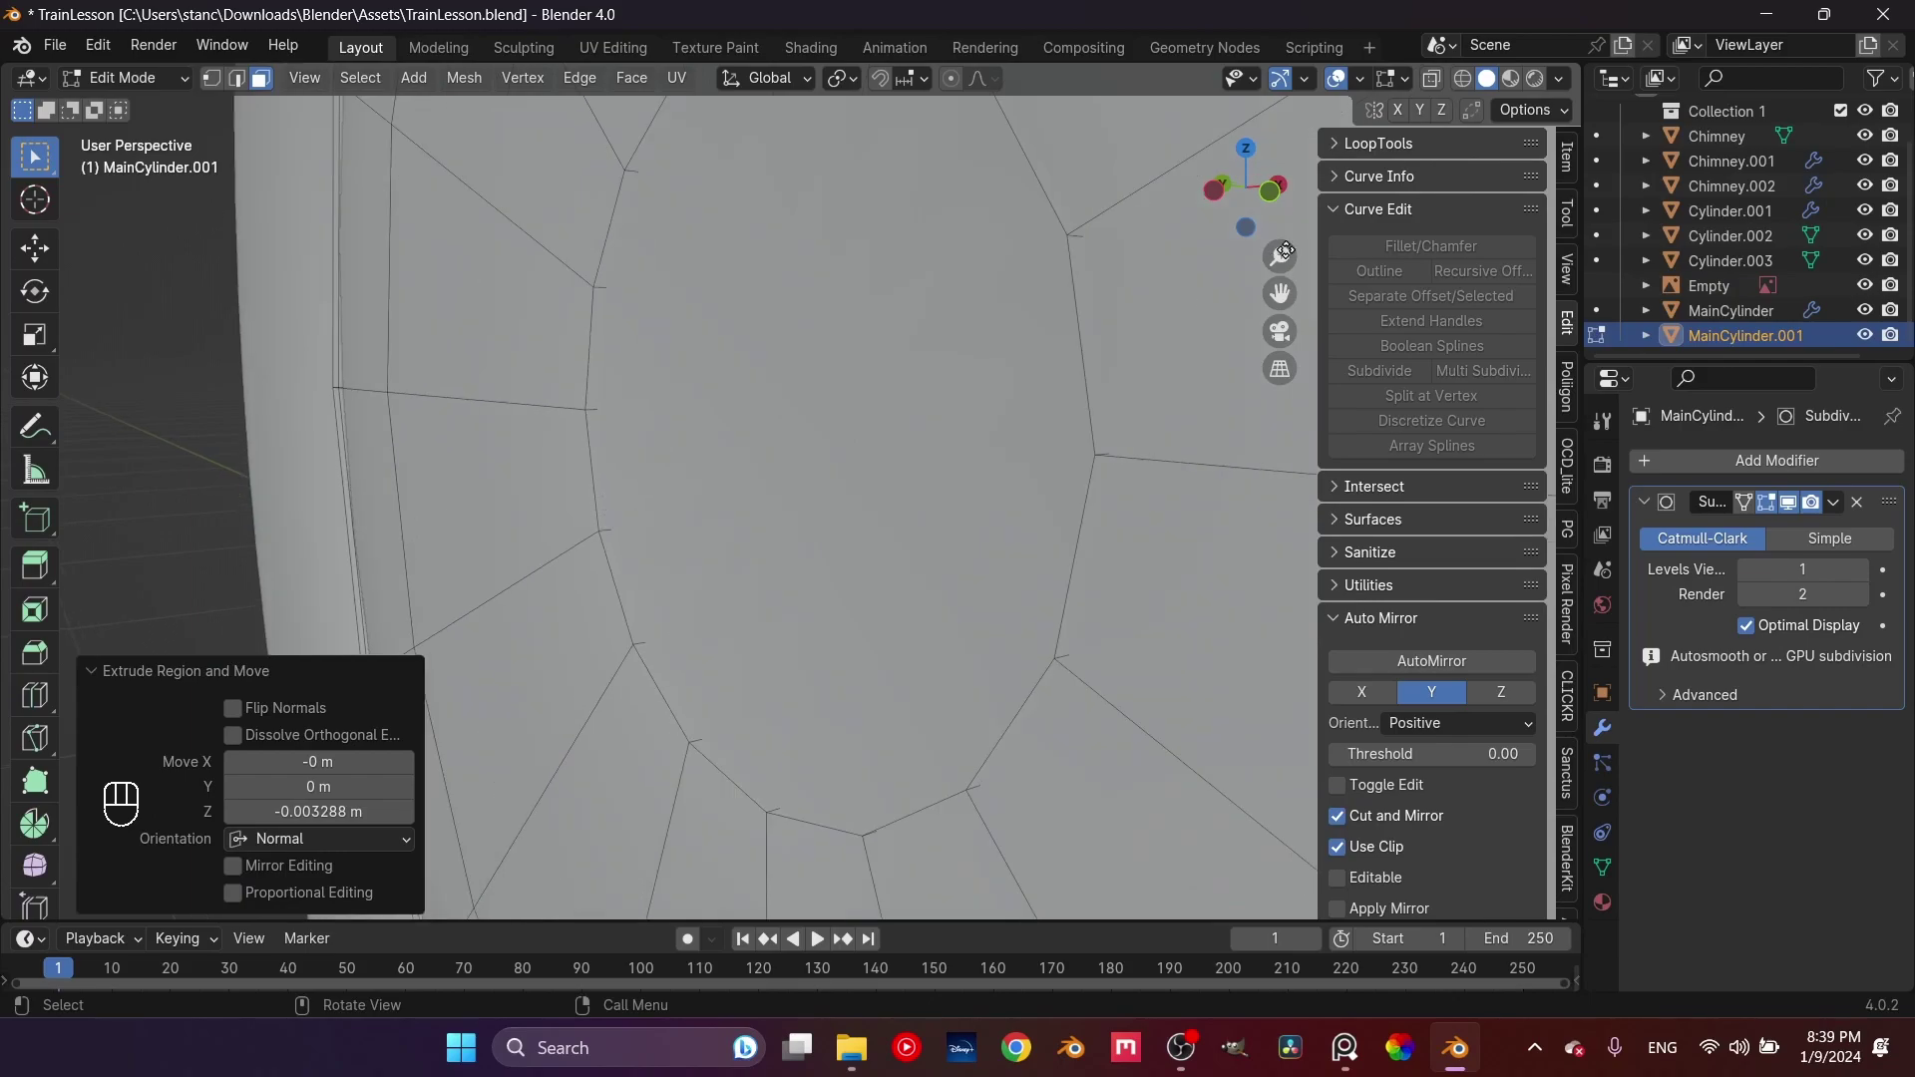
left_click(1430, 82)
middle_click_drag(809, 573, 694, 650)
key("ctrl+r")
left_click(797, 407)
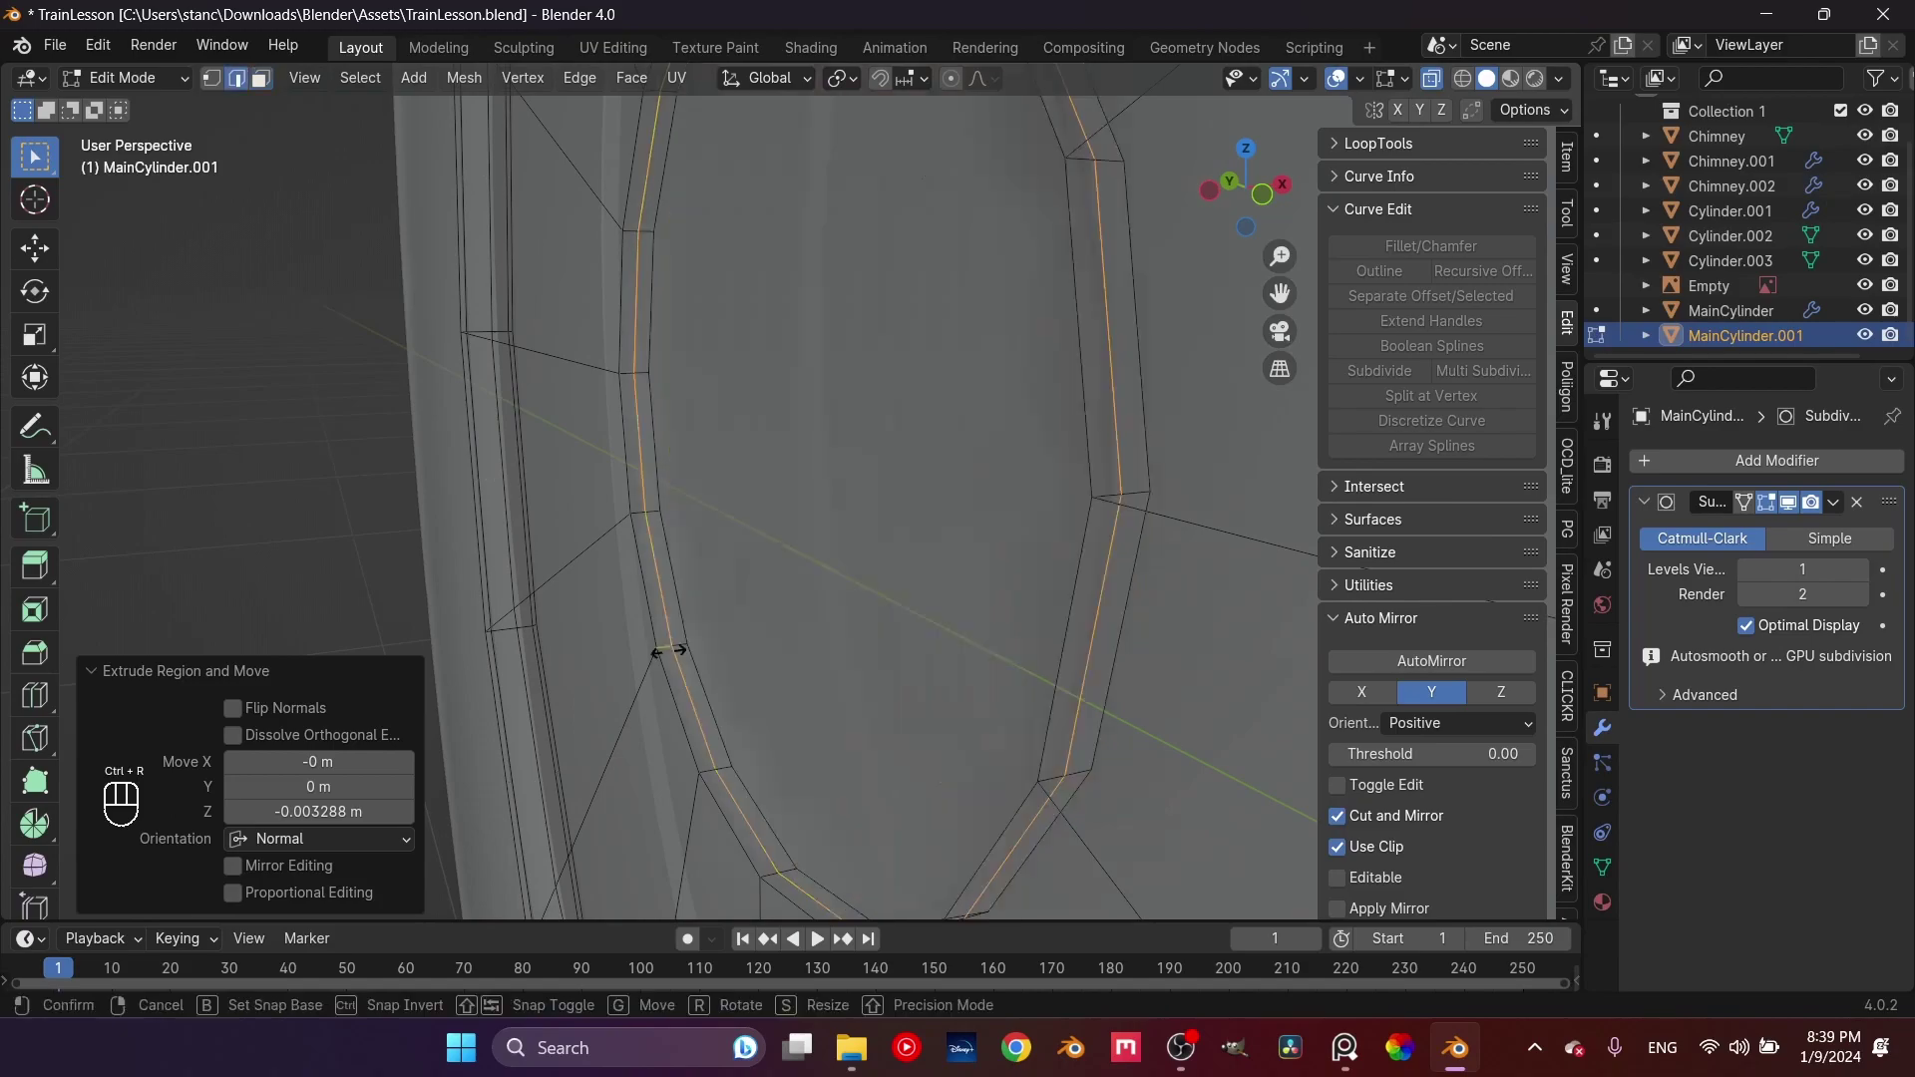
left_click(664, 654)
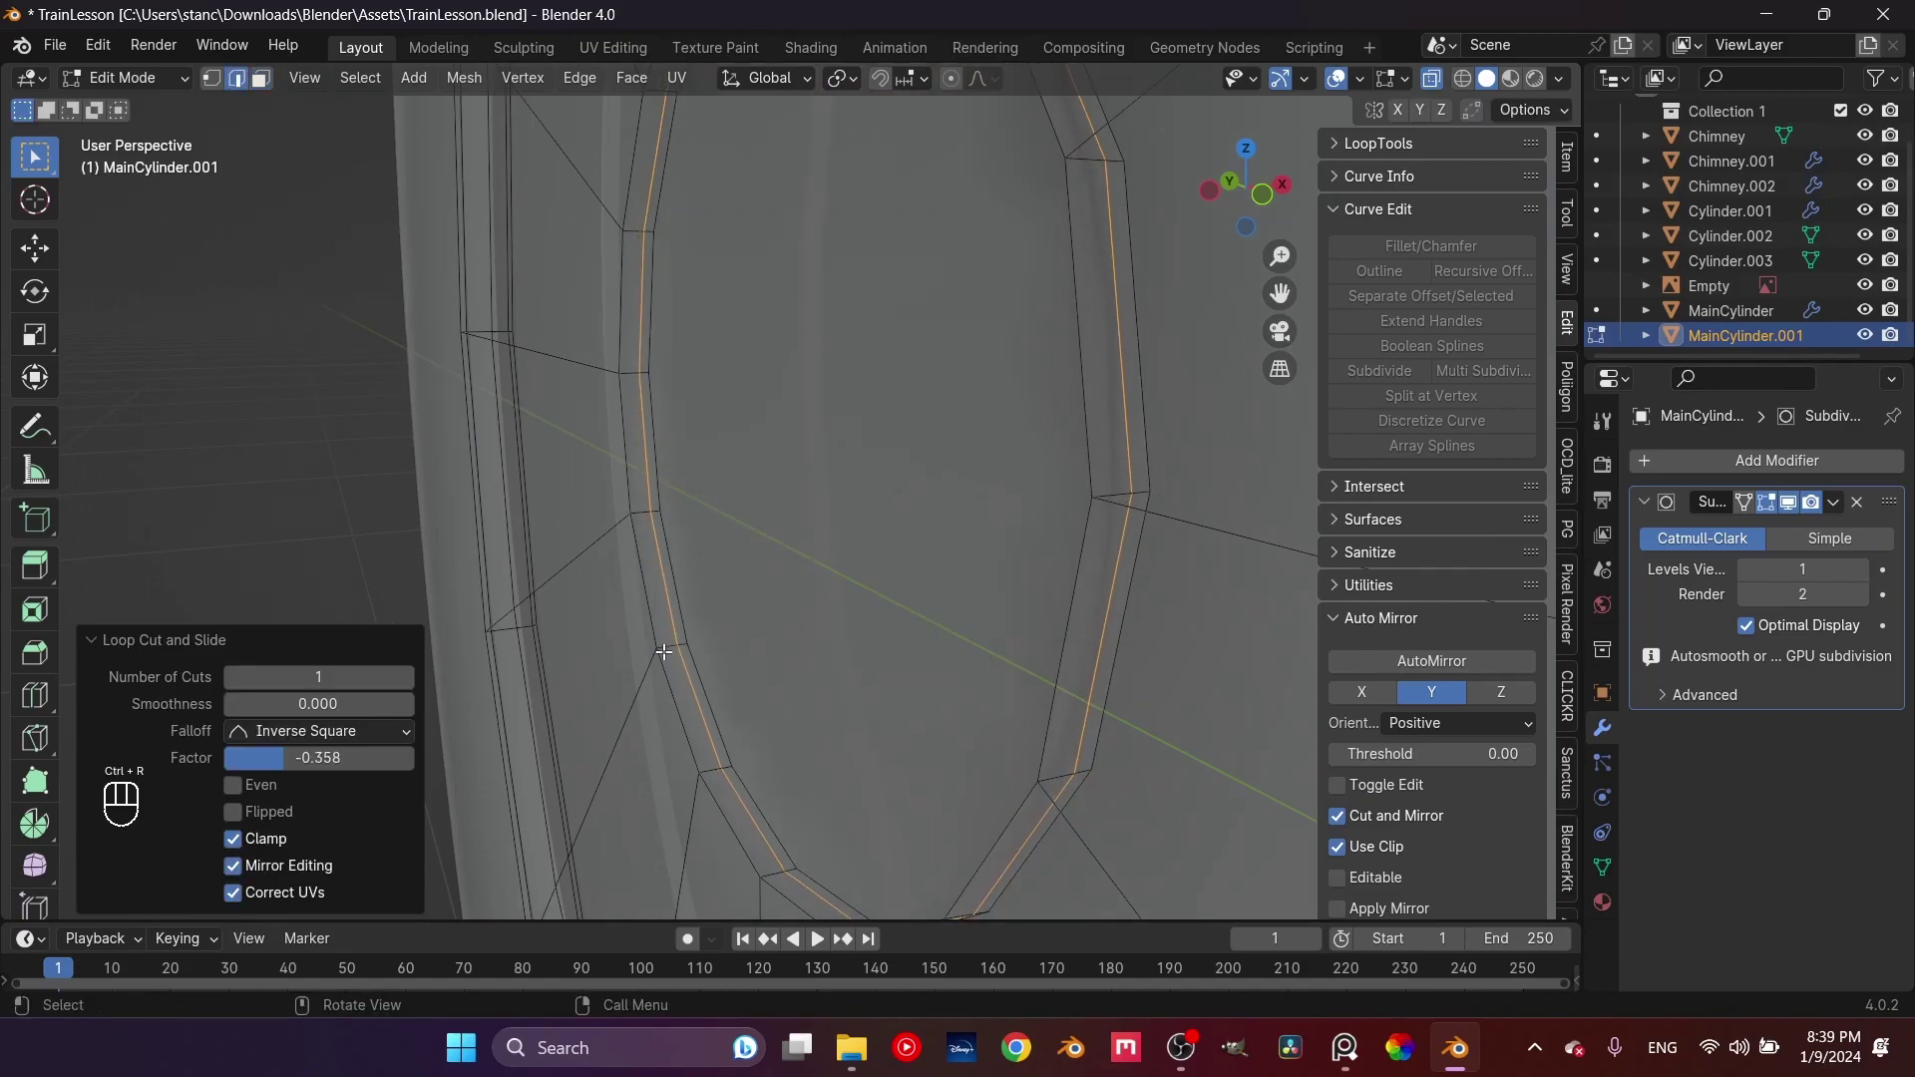
Add a second loop cut around the recess wall, slid by 0.218, turn off X-ray, and check it in Object Mode
key("ctrl+r")
left_click(666, 647)
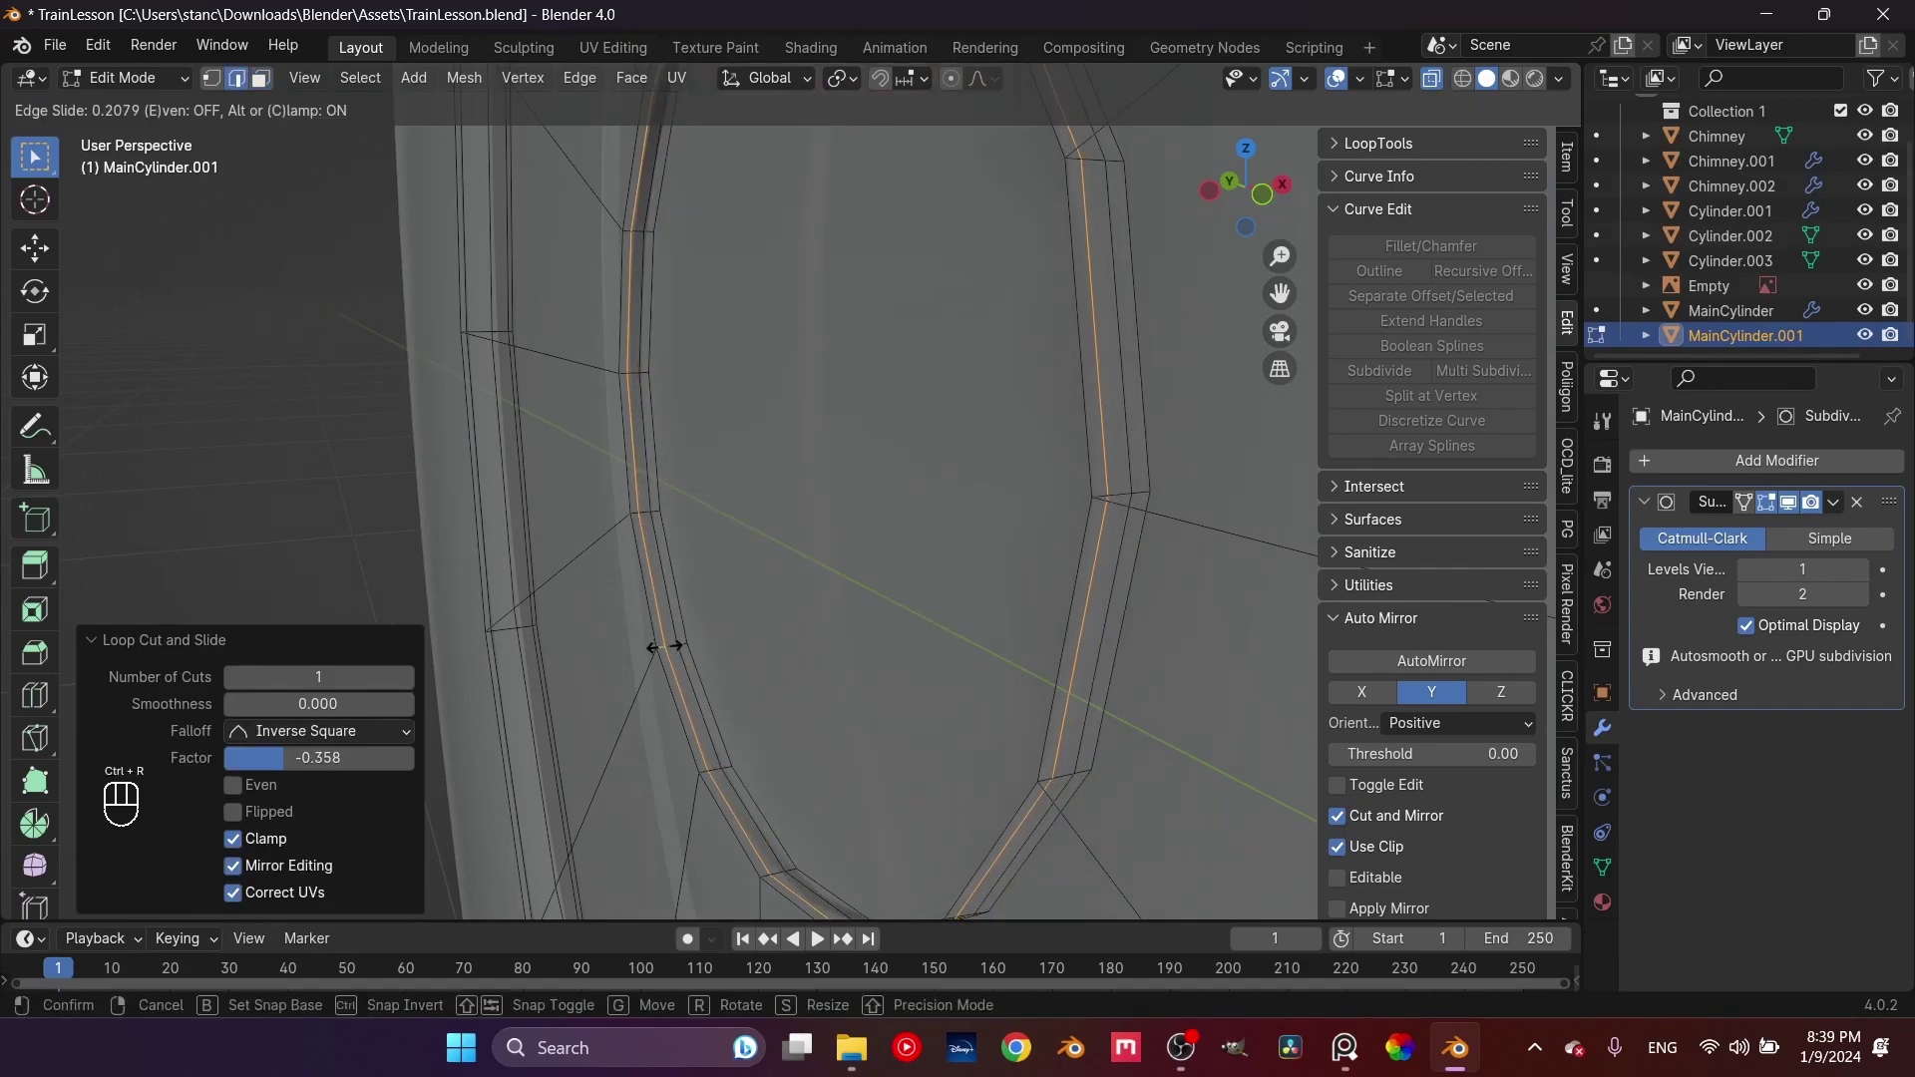
left_click(664, 648)
scroll(1181, 198, "down", 3)
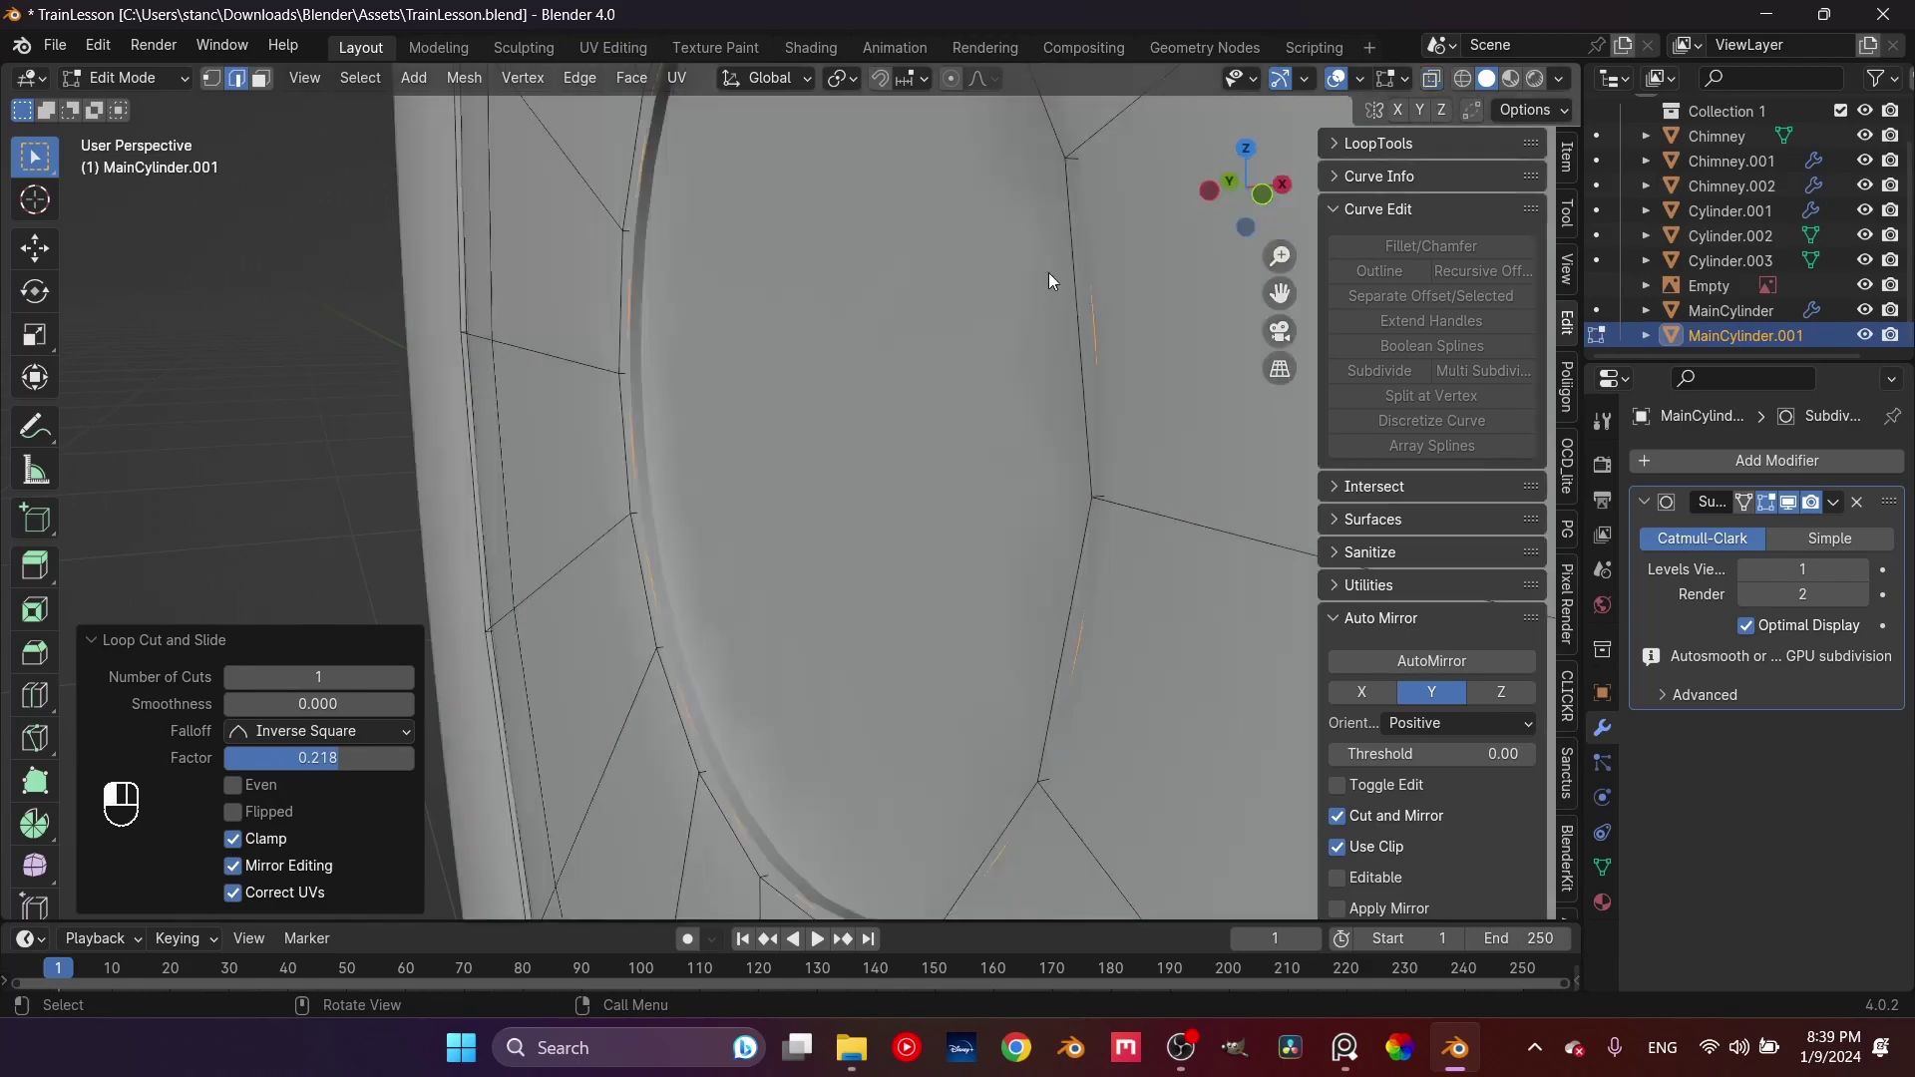
key("Tab")
mouse_move(766, 466)
middle_mouse_down()
mouse_move(980, 470)
mouse_move(779, 482)
middle_mouse_up()
Inset the recess's floor face slightly, by about 0.005 m, and check the disc in Object Mode
key("Tab")
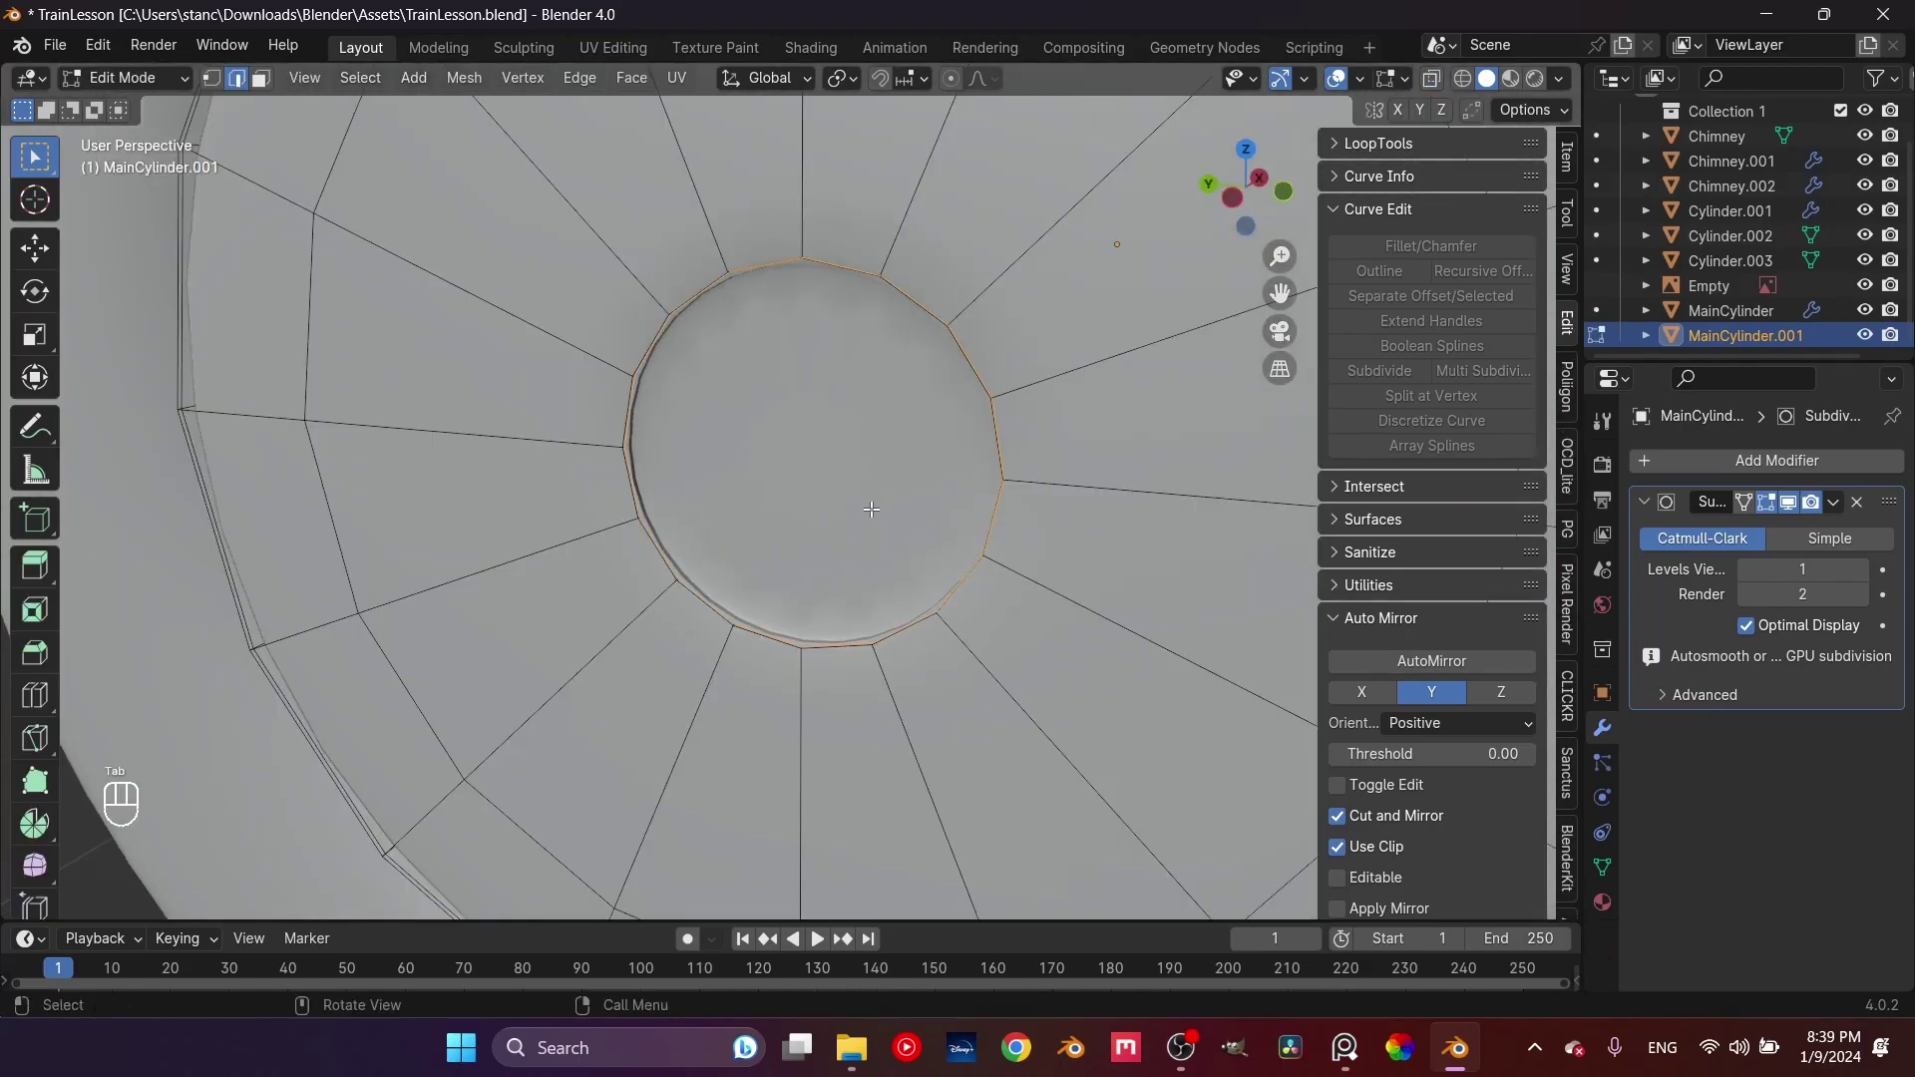
key("3")
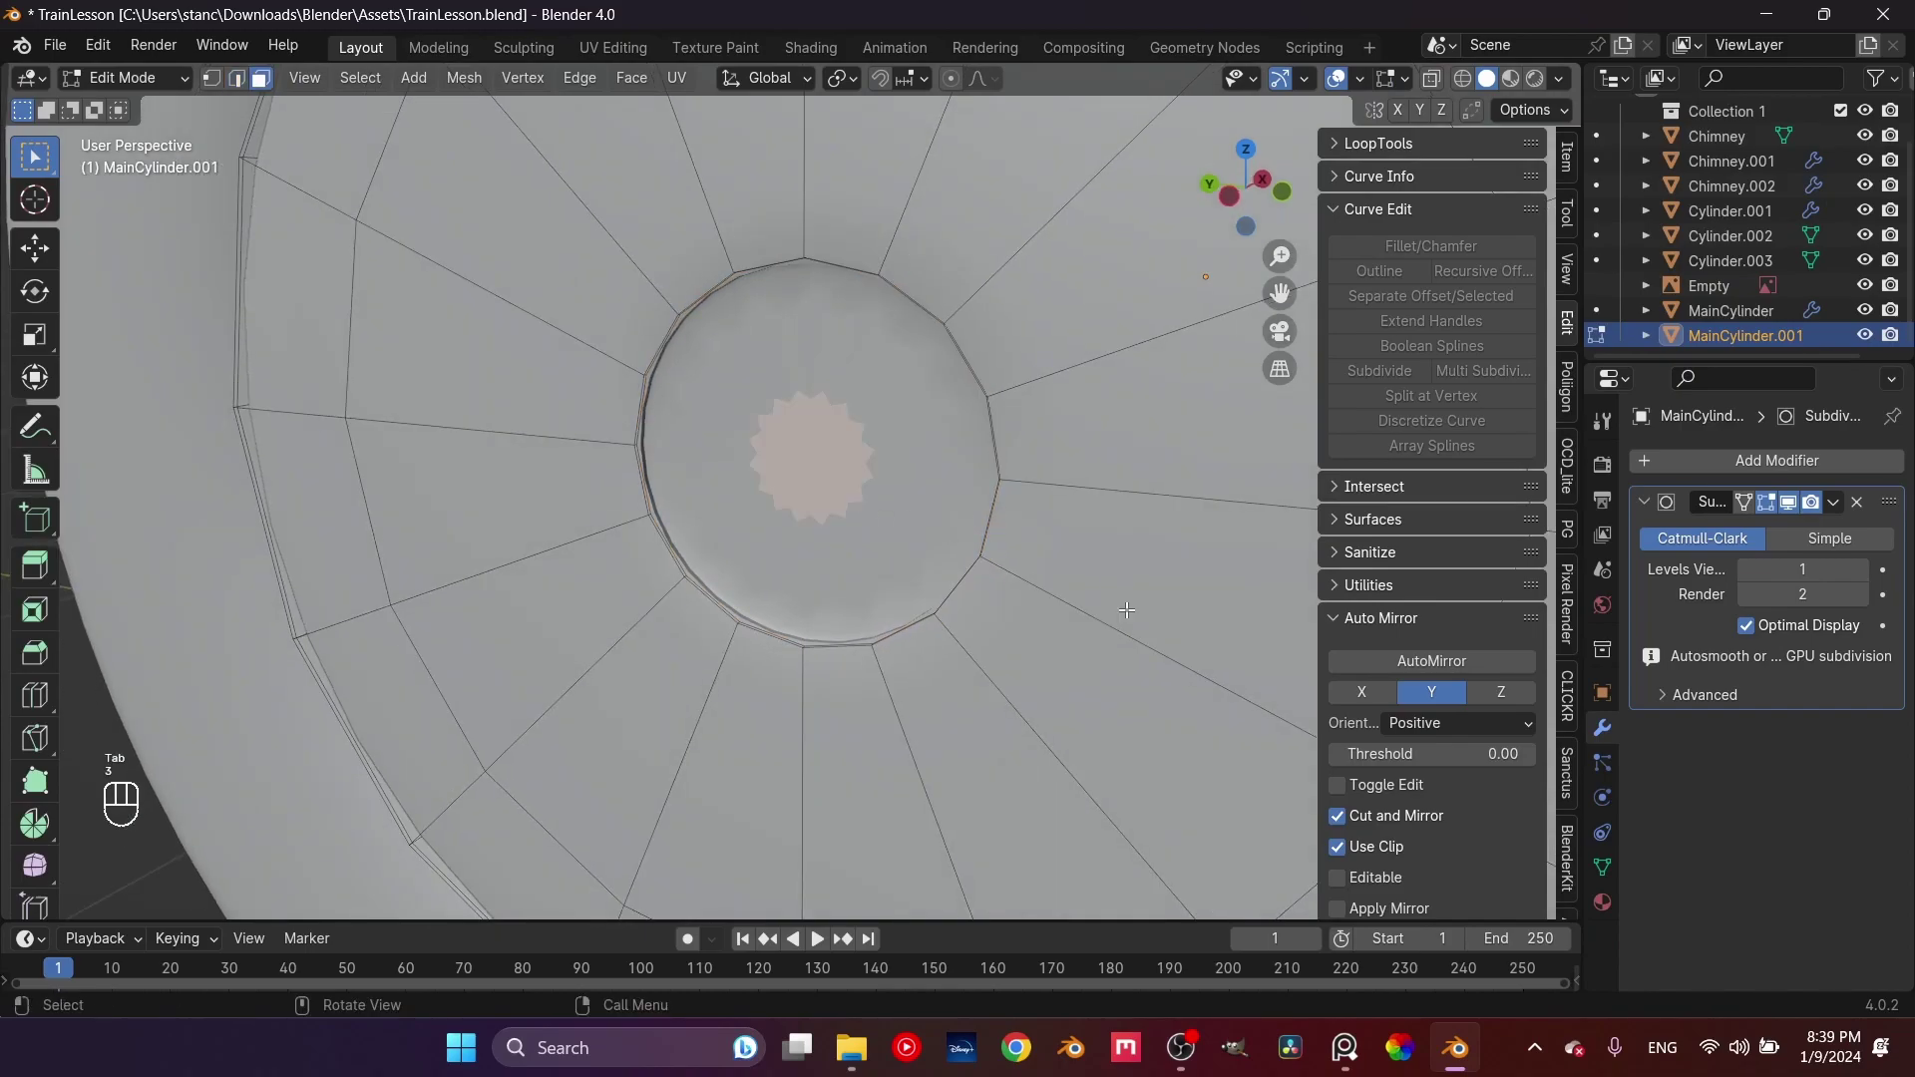
key("i")
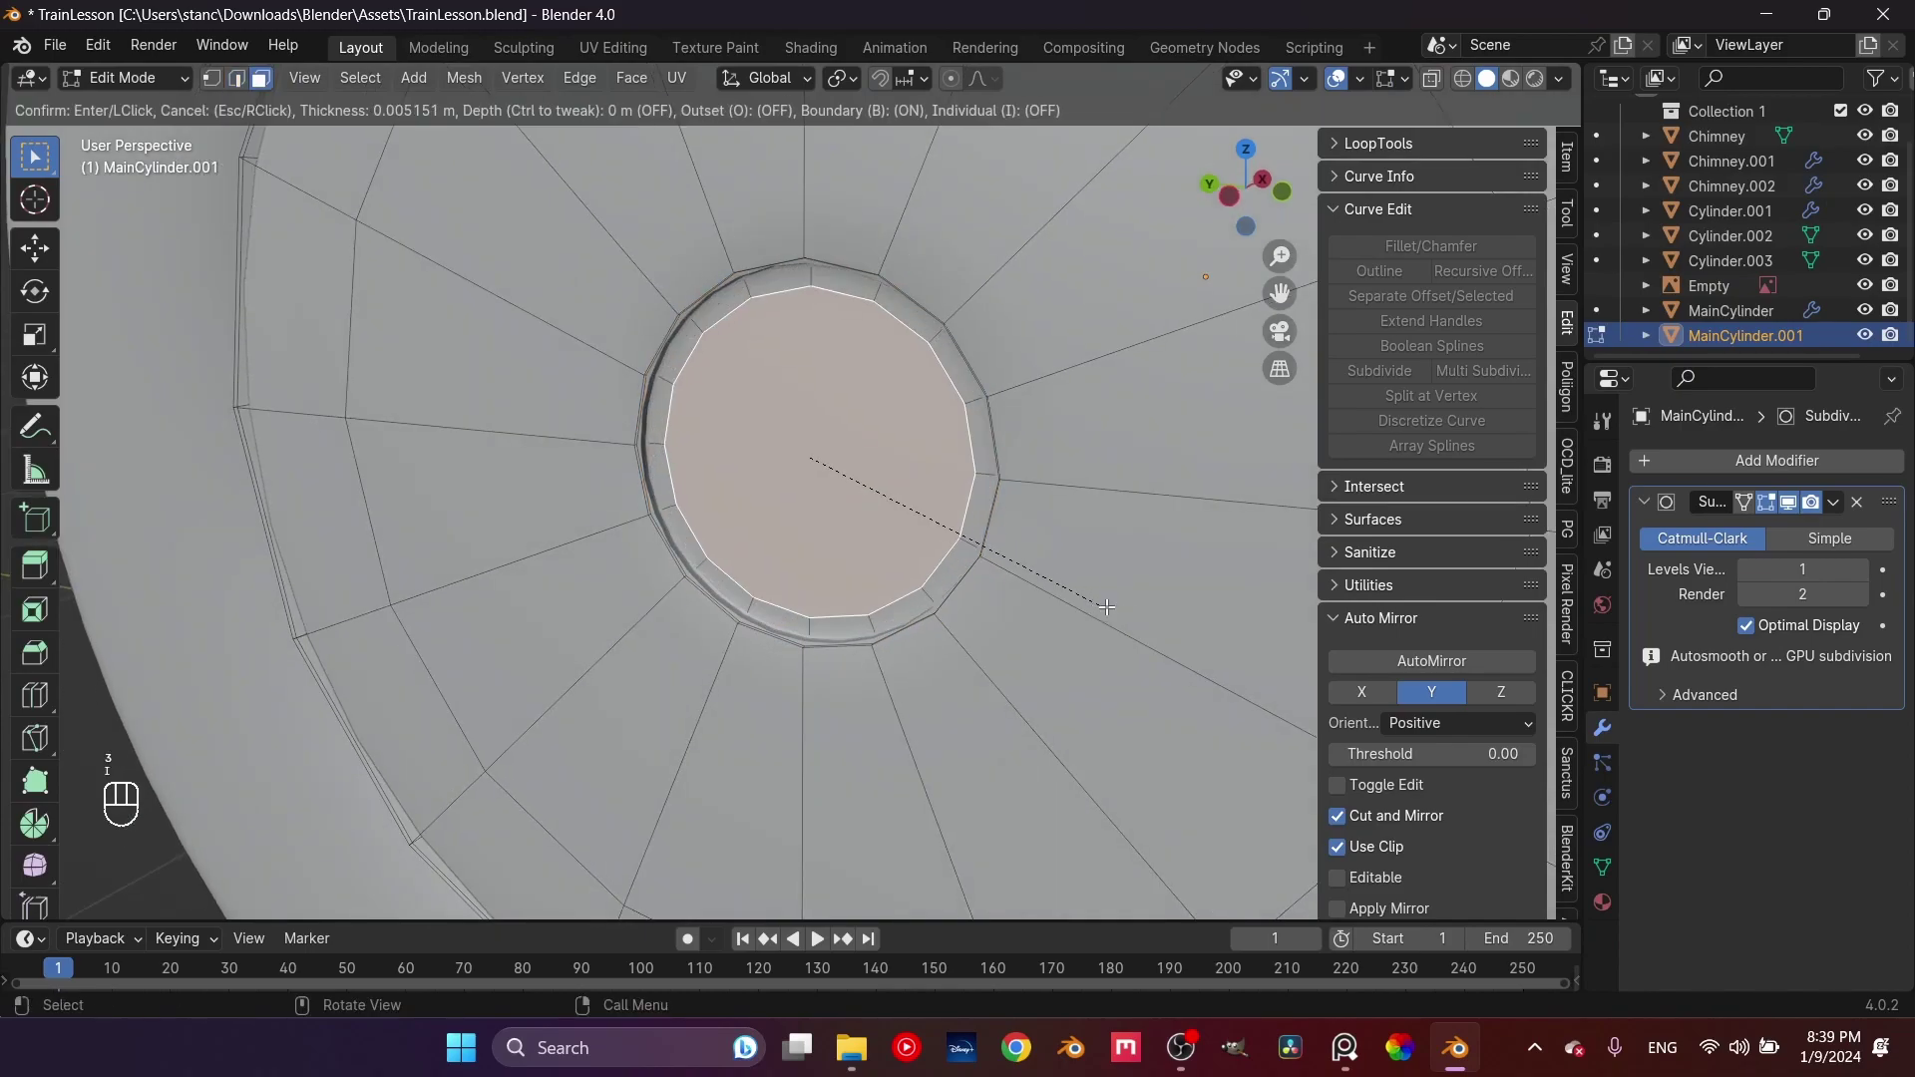
left_click(1106, 606)
key("Tab")
middle_click_drag(1023, 566, 973, 549)
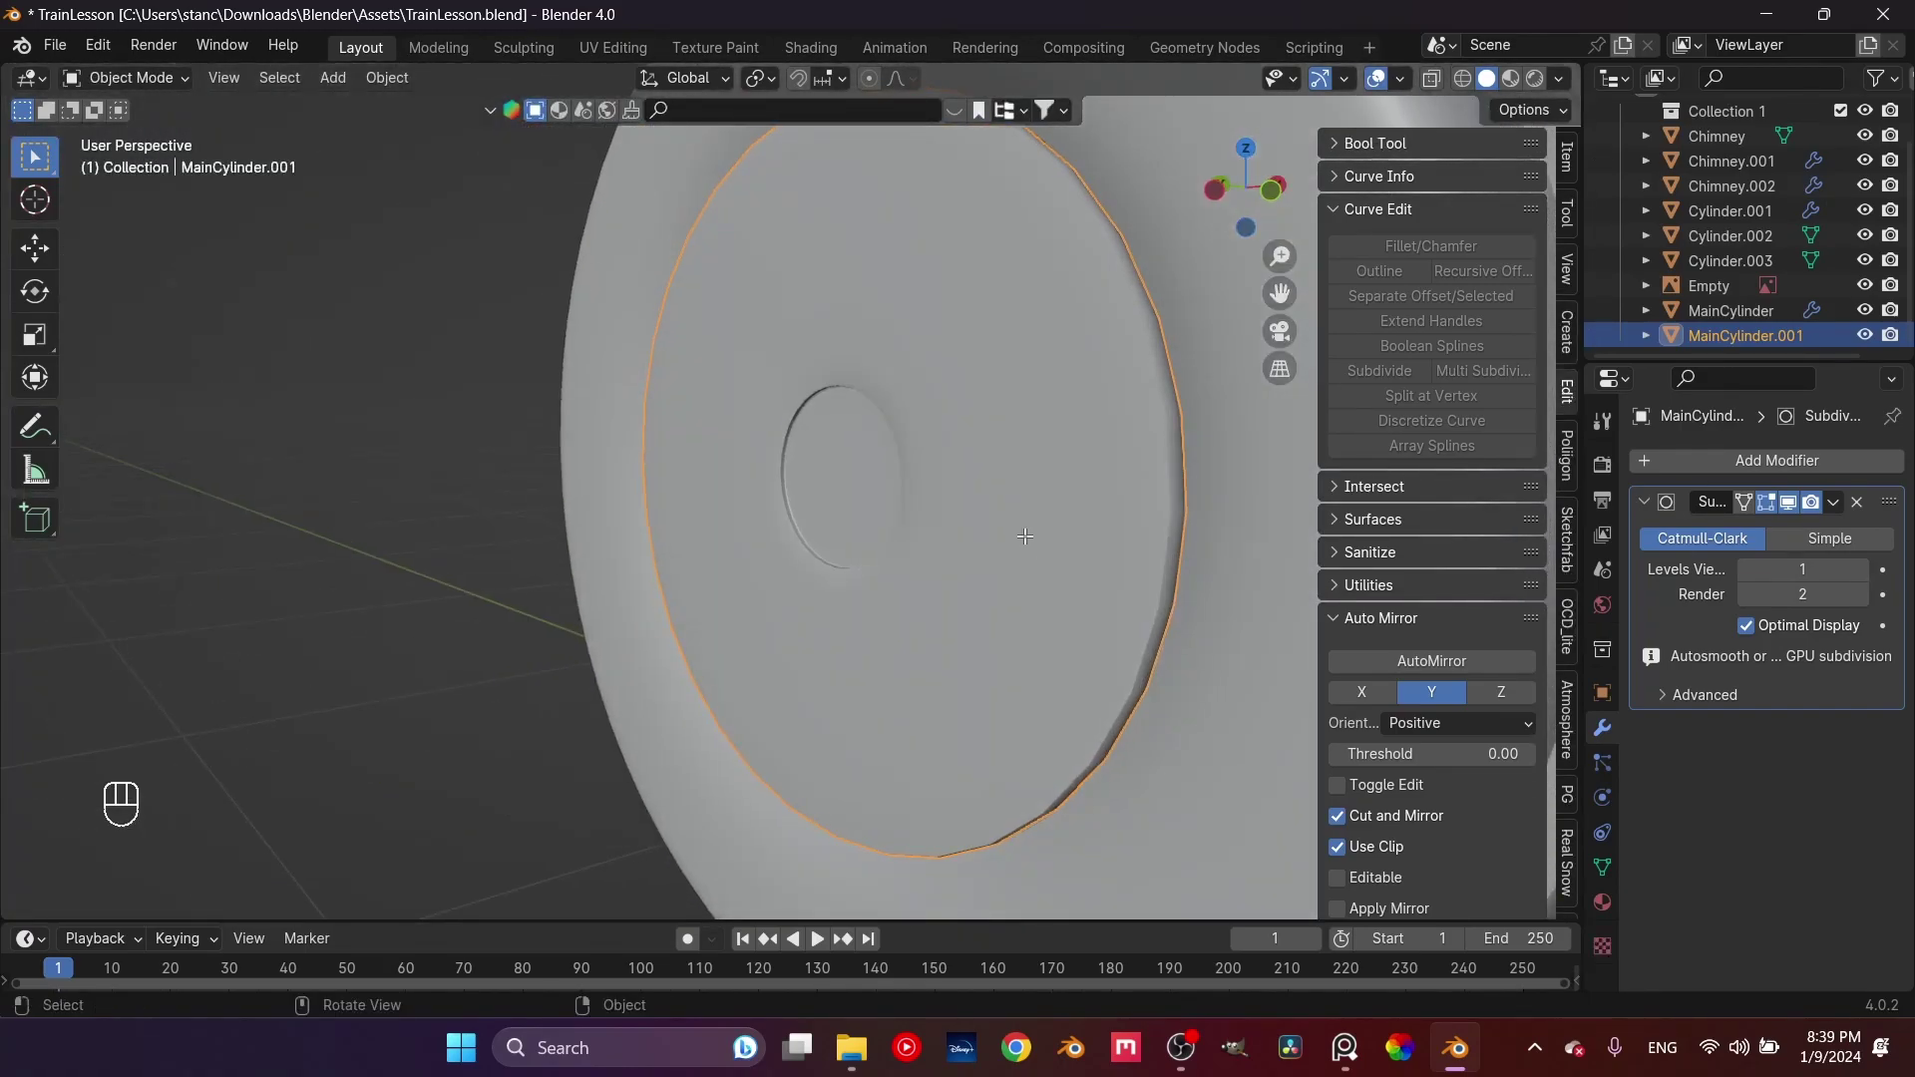
Add a loop cut on the disc's front around the recess, slid close to its edge, and check it in Object Mode
key("Tab")
key("ctrl+r")
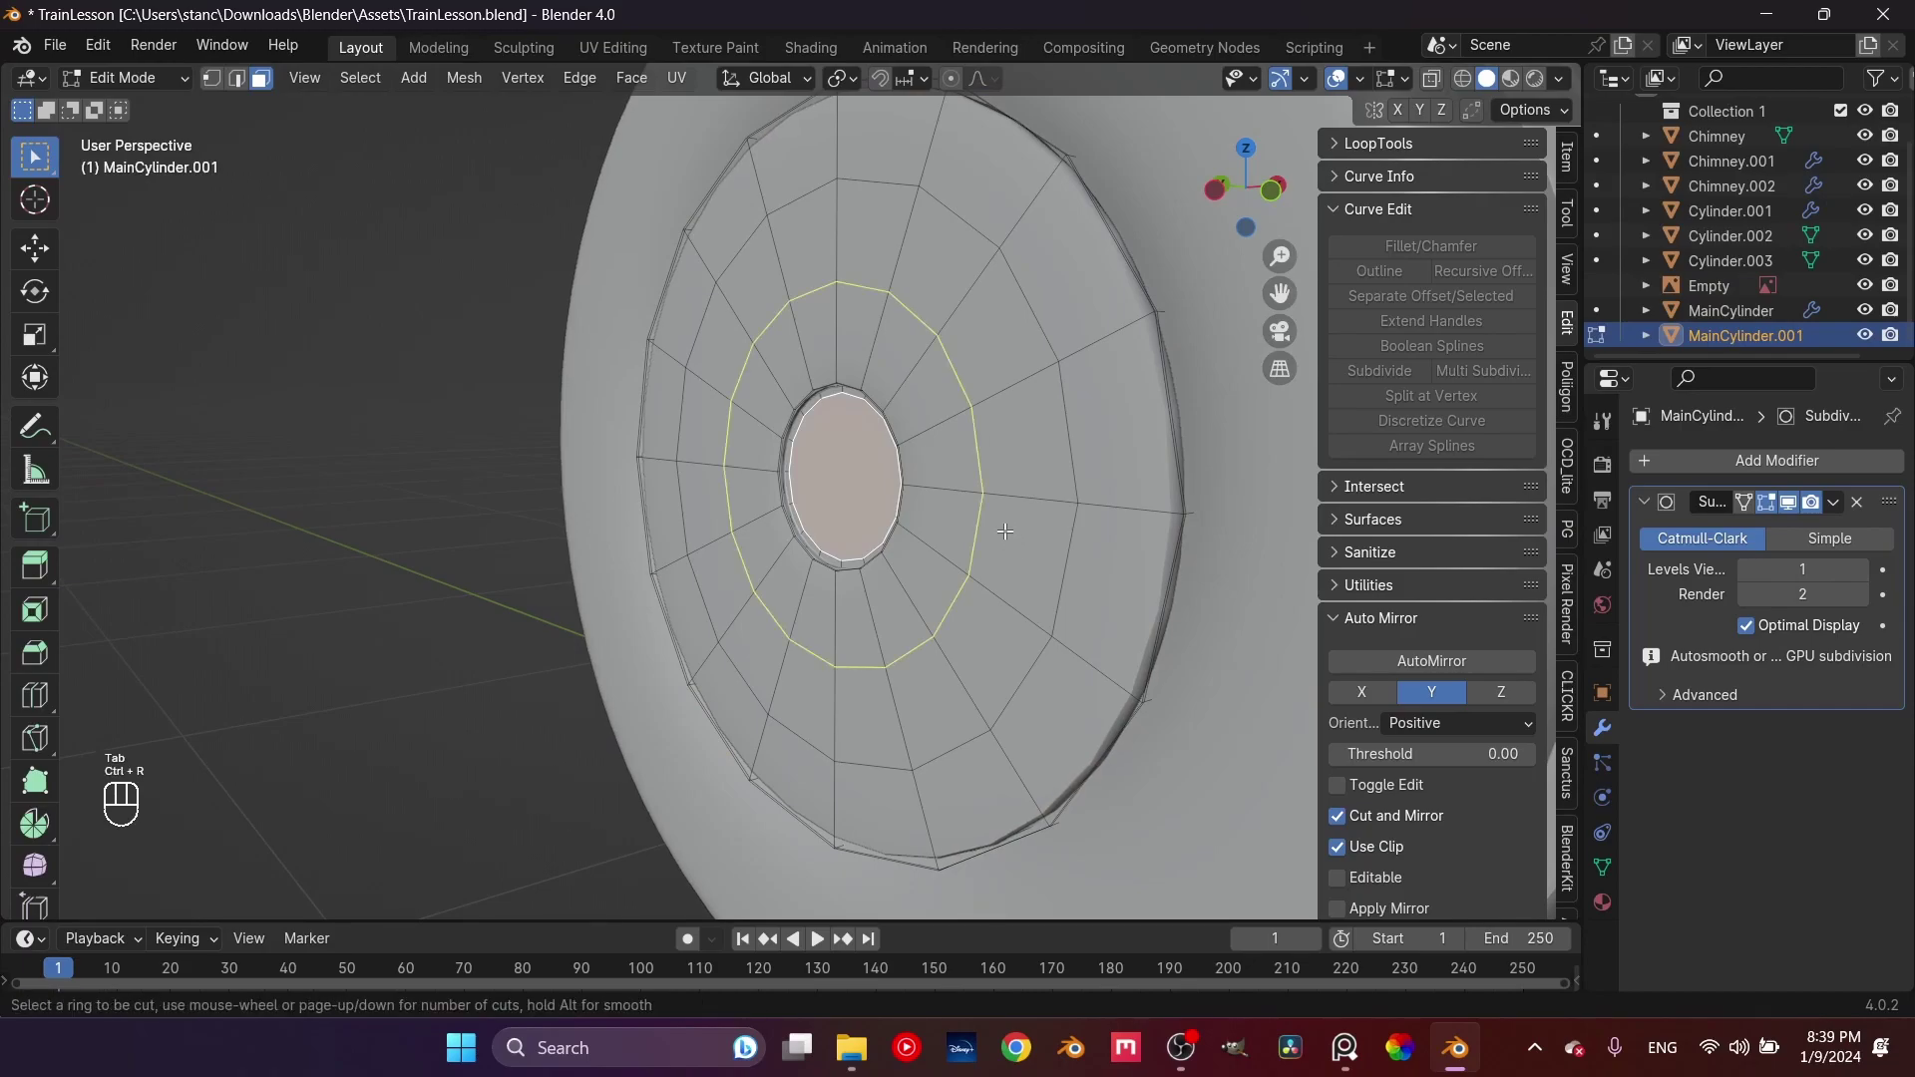
left_click(1004, 531)
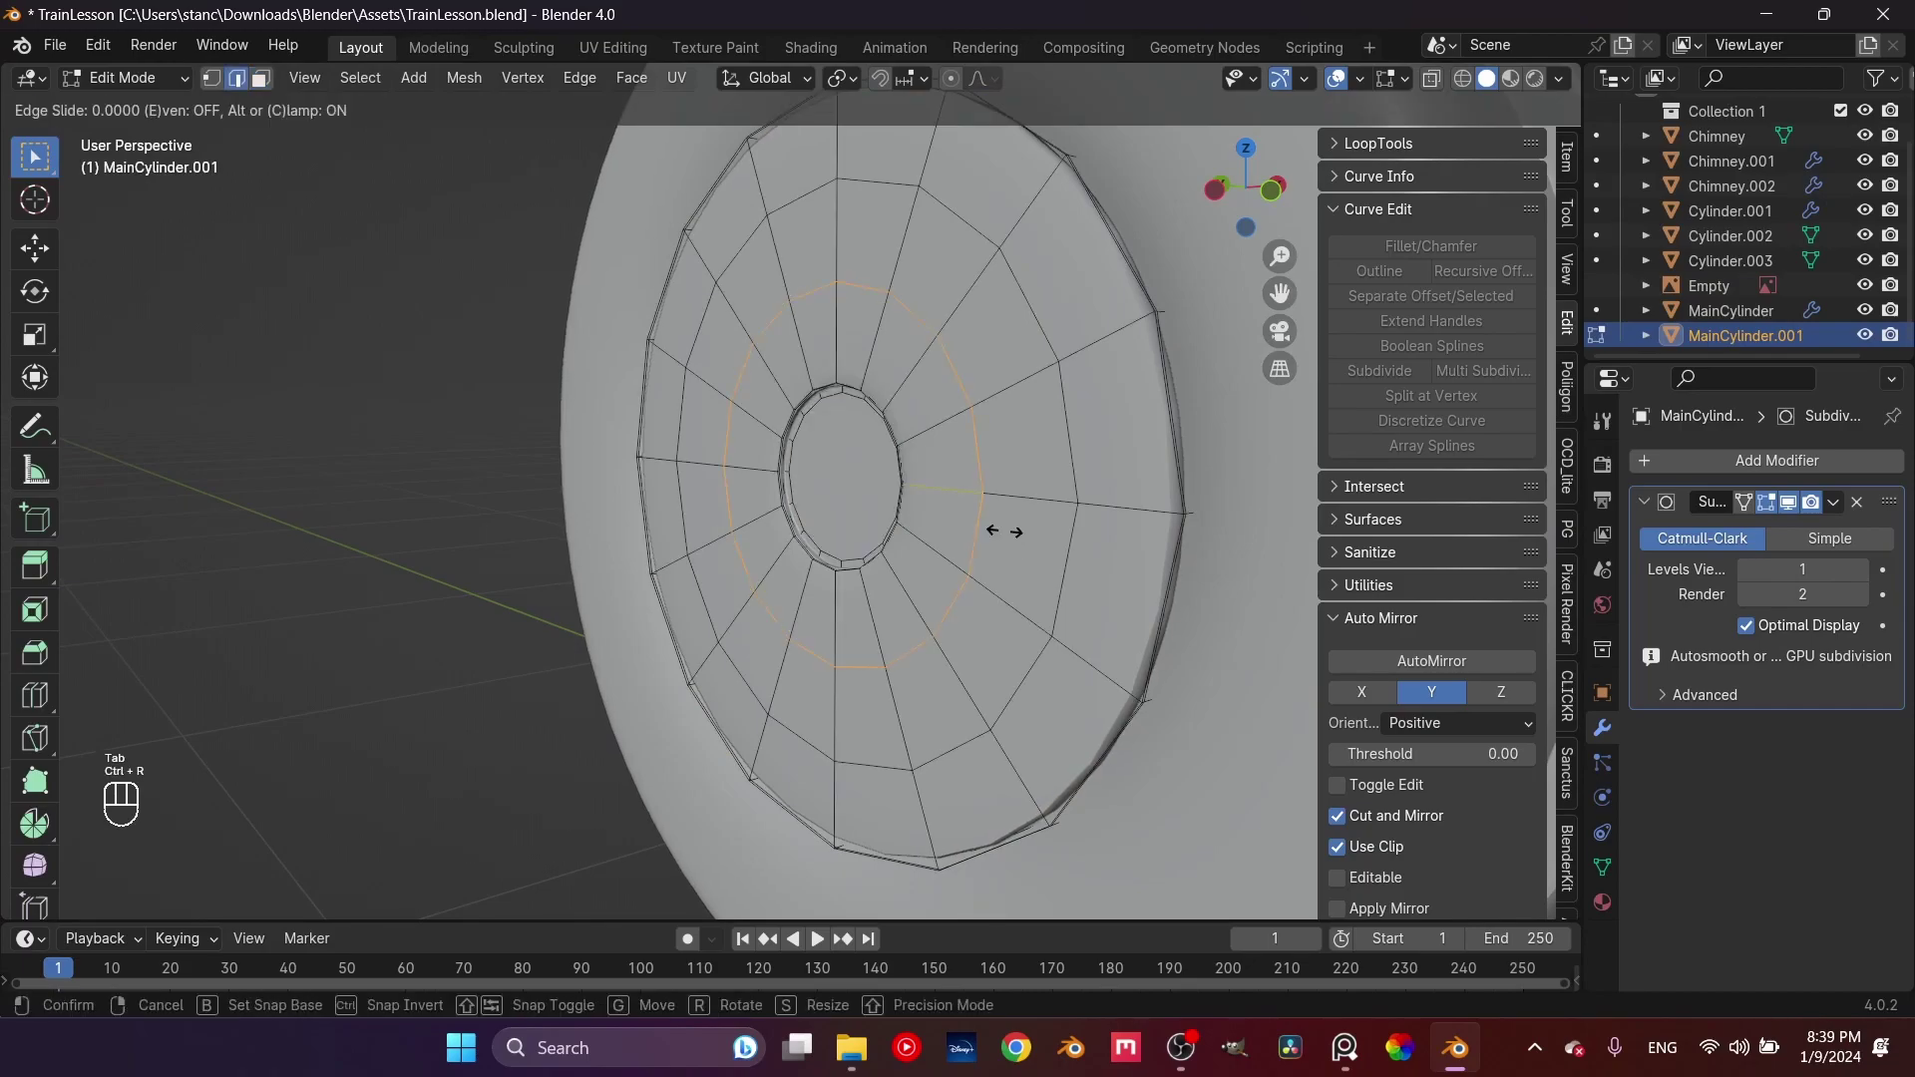
left_click(948, 543)
key("Tab")
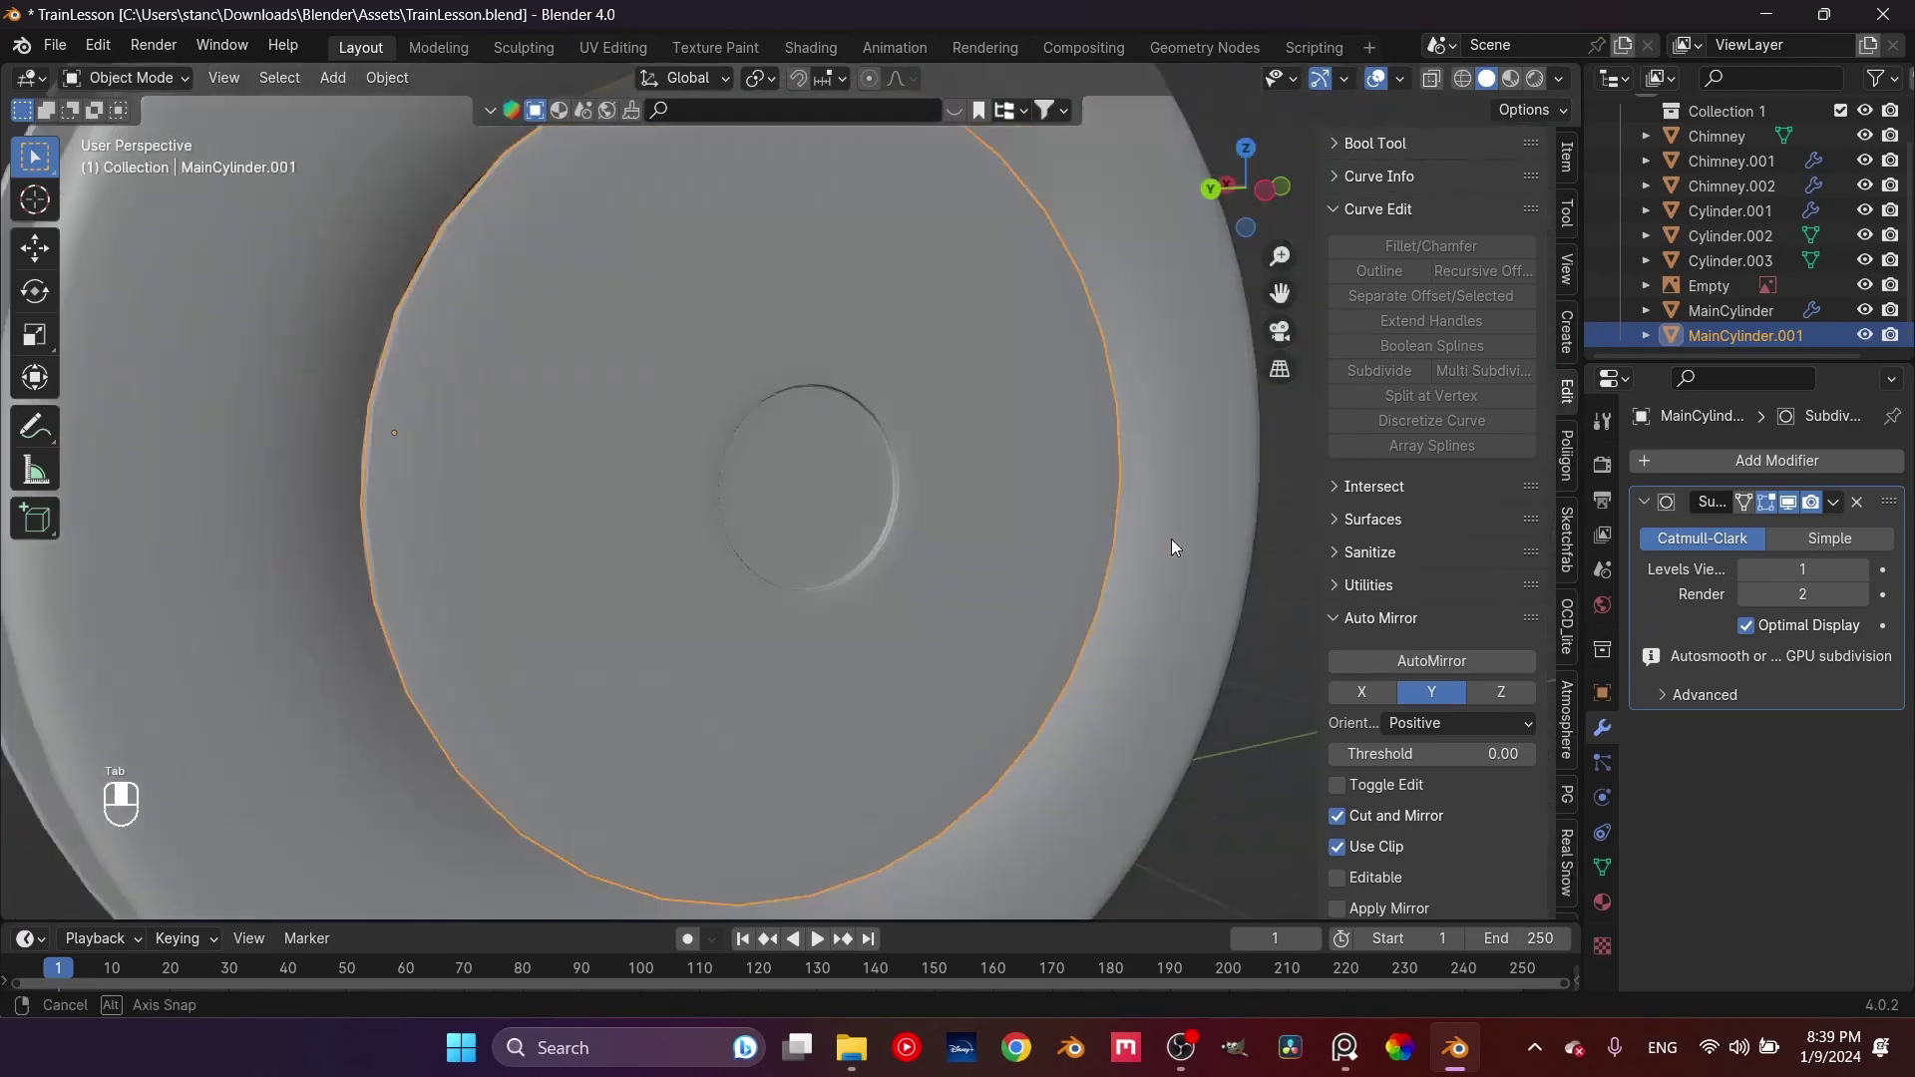
scroll(1171, 546, "down", 3)
middle_click_drag(936, 542, 872, 545)
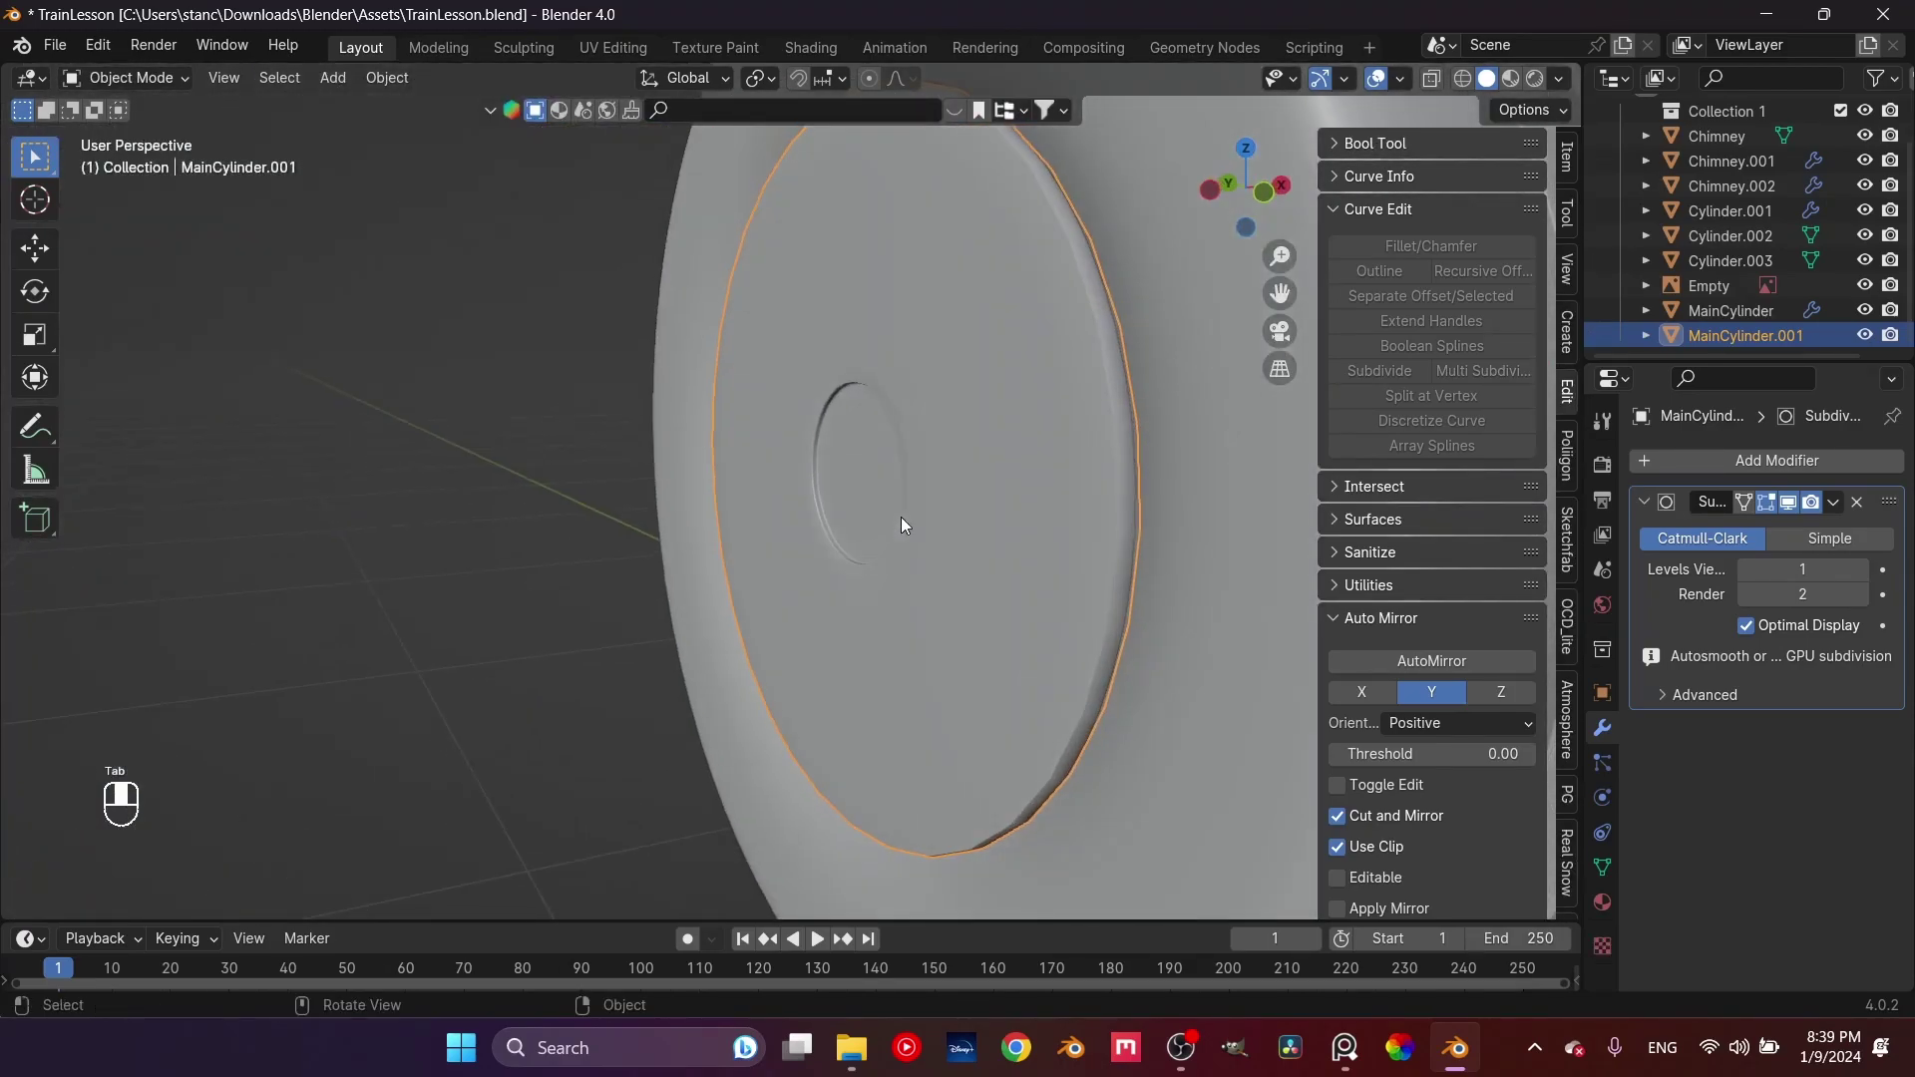
Select the arc of faces above the recess and extrude it outward by about 0.0246 m
middle_click_drag(938, 627, 911, 590)
key("Tab")
key("3")
left_click(782, 547)
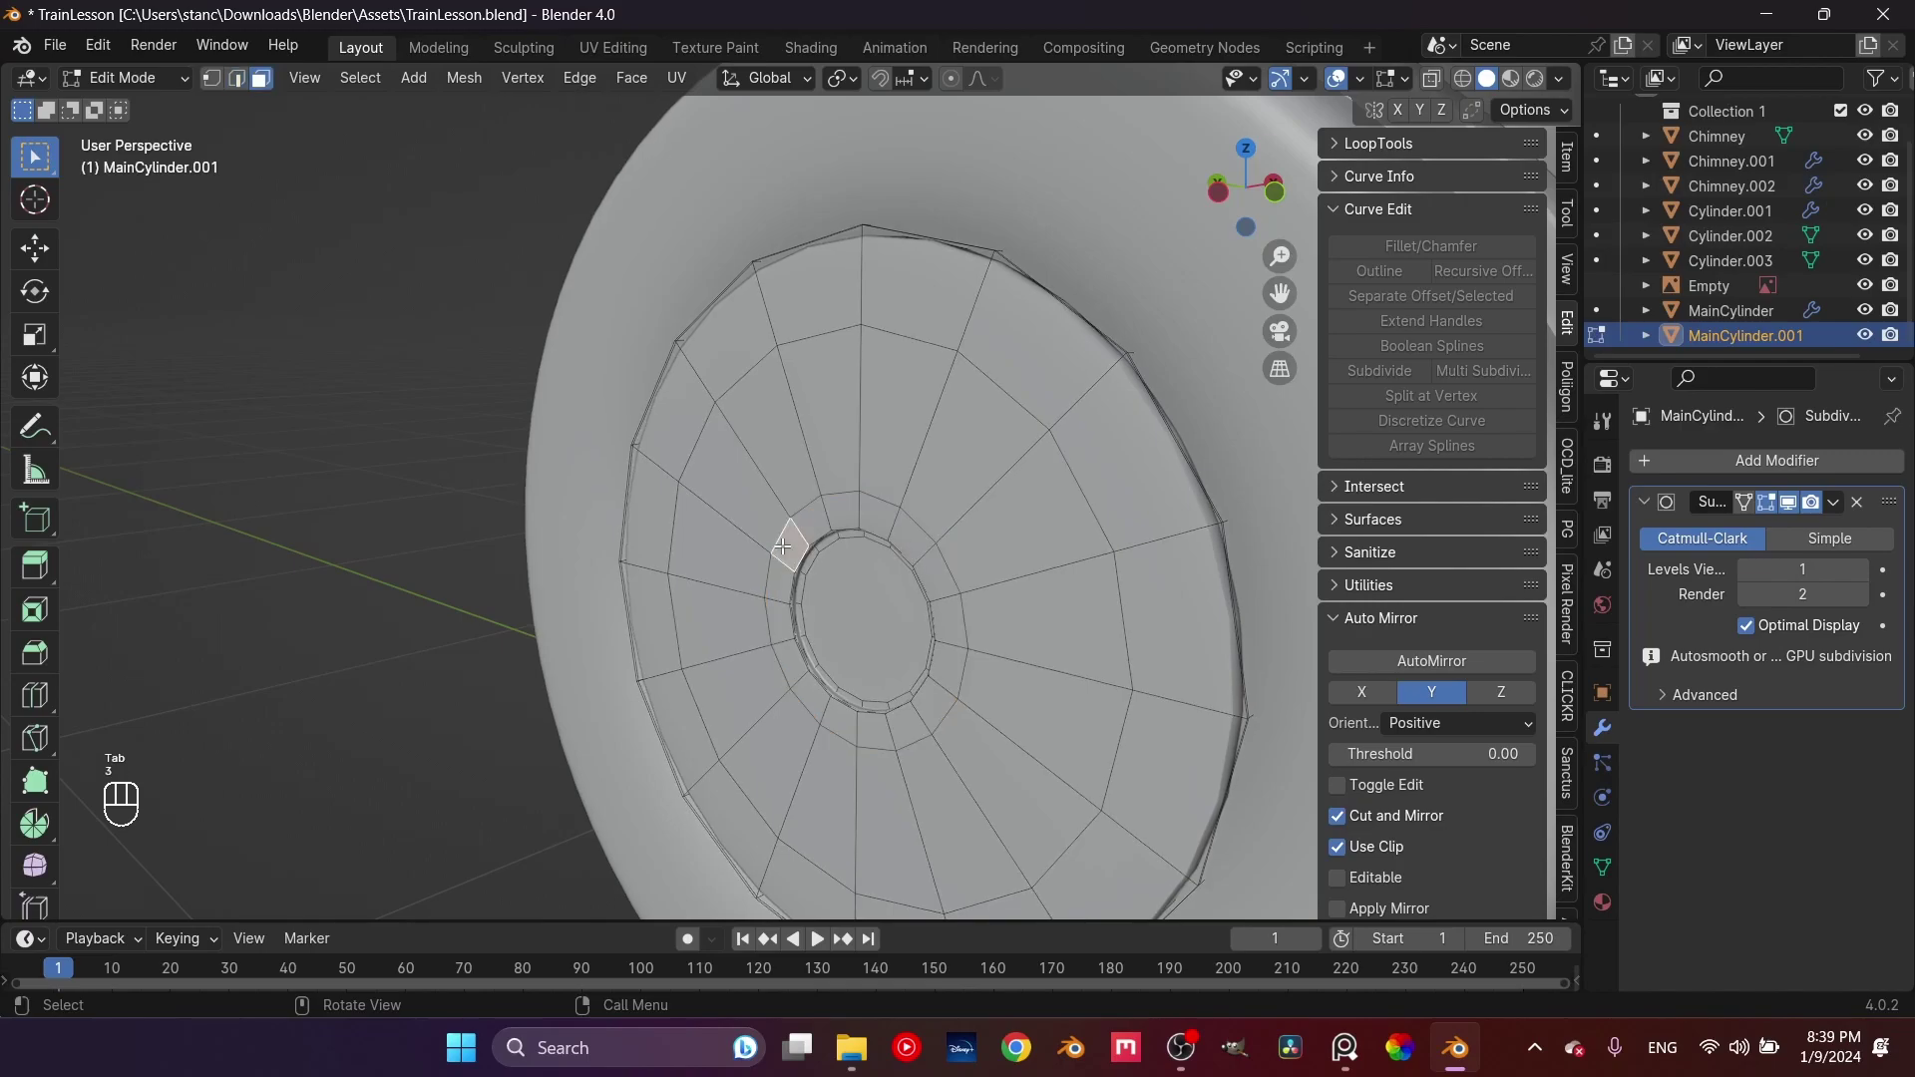
left_click(916, 537, "ctrl")
middle_click_drag(916, 538, 830, 591)
key("e")
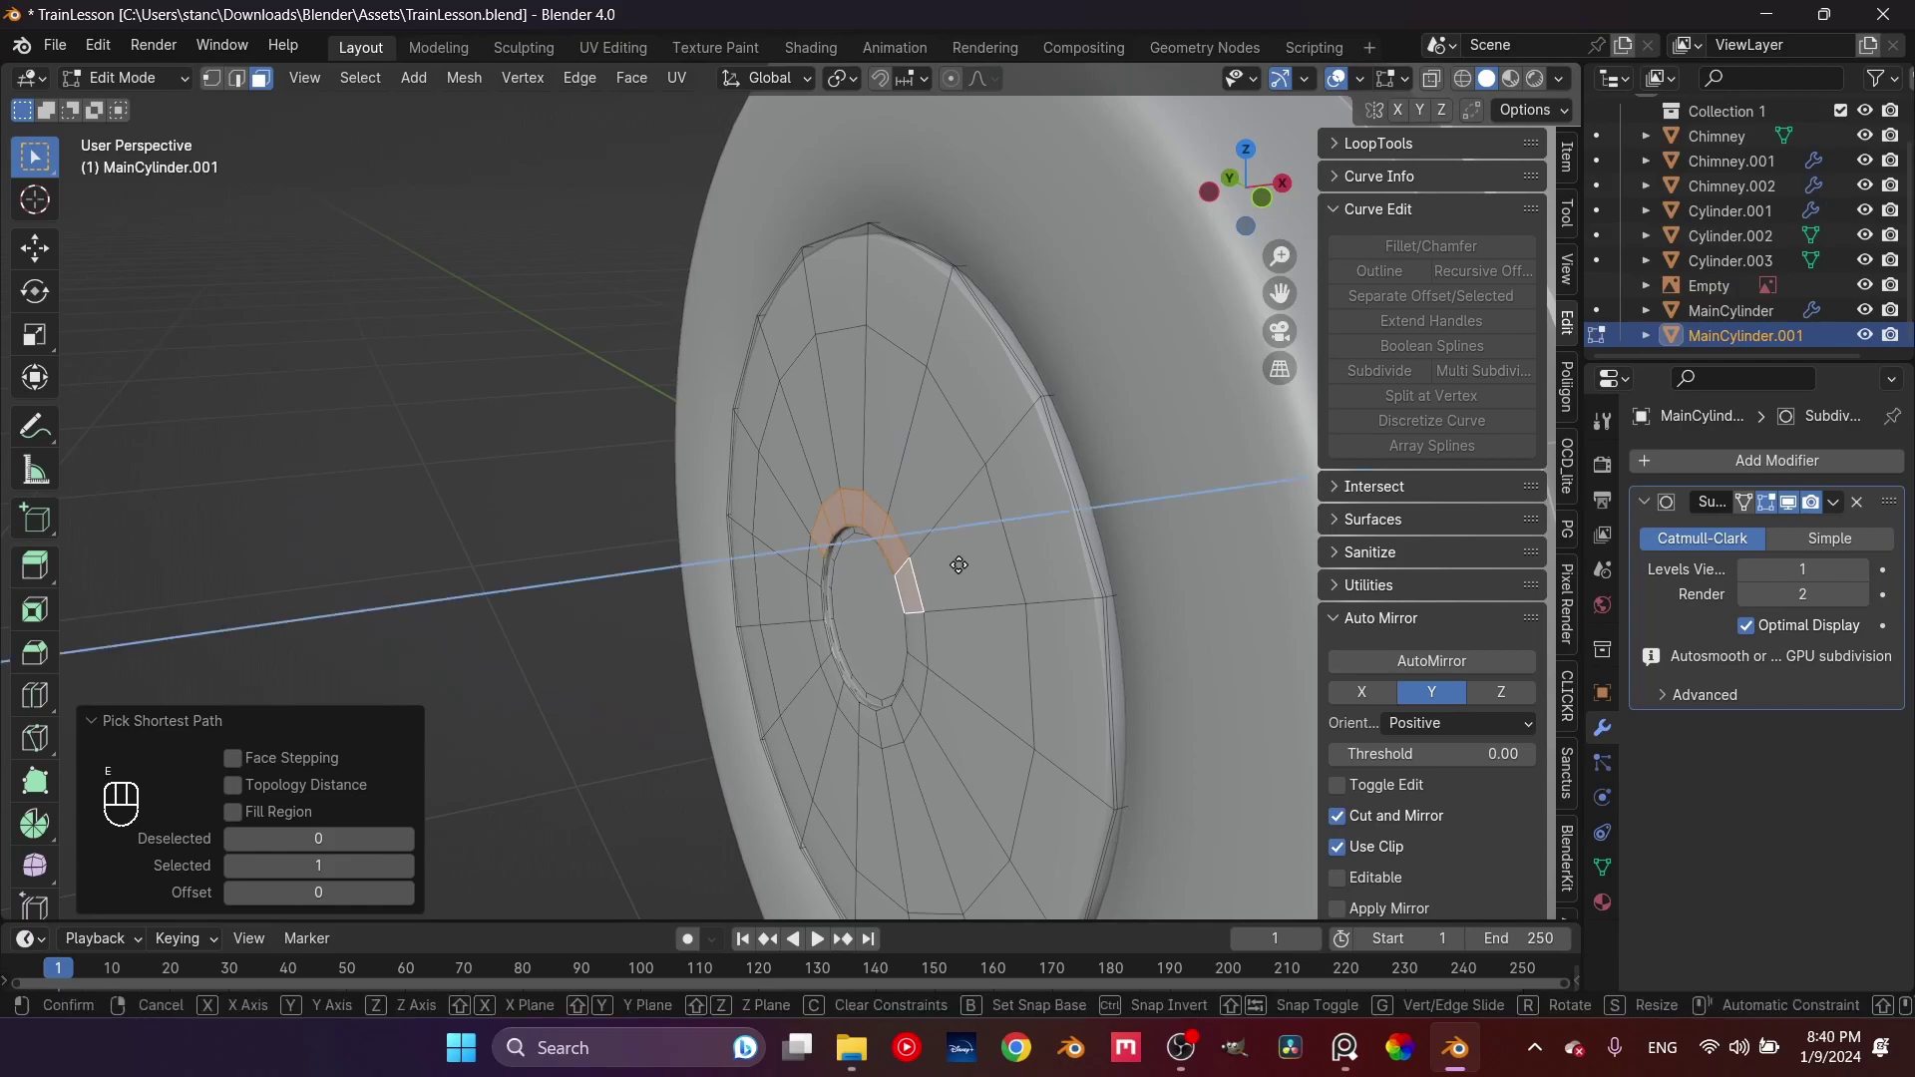
left_click(916, 572)
Scale the extruded arc of faces to 0.333 along the Z axis
key("s")
key("z")
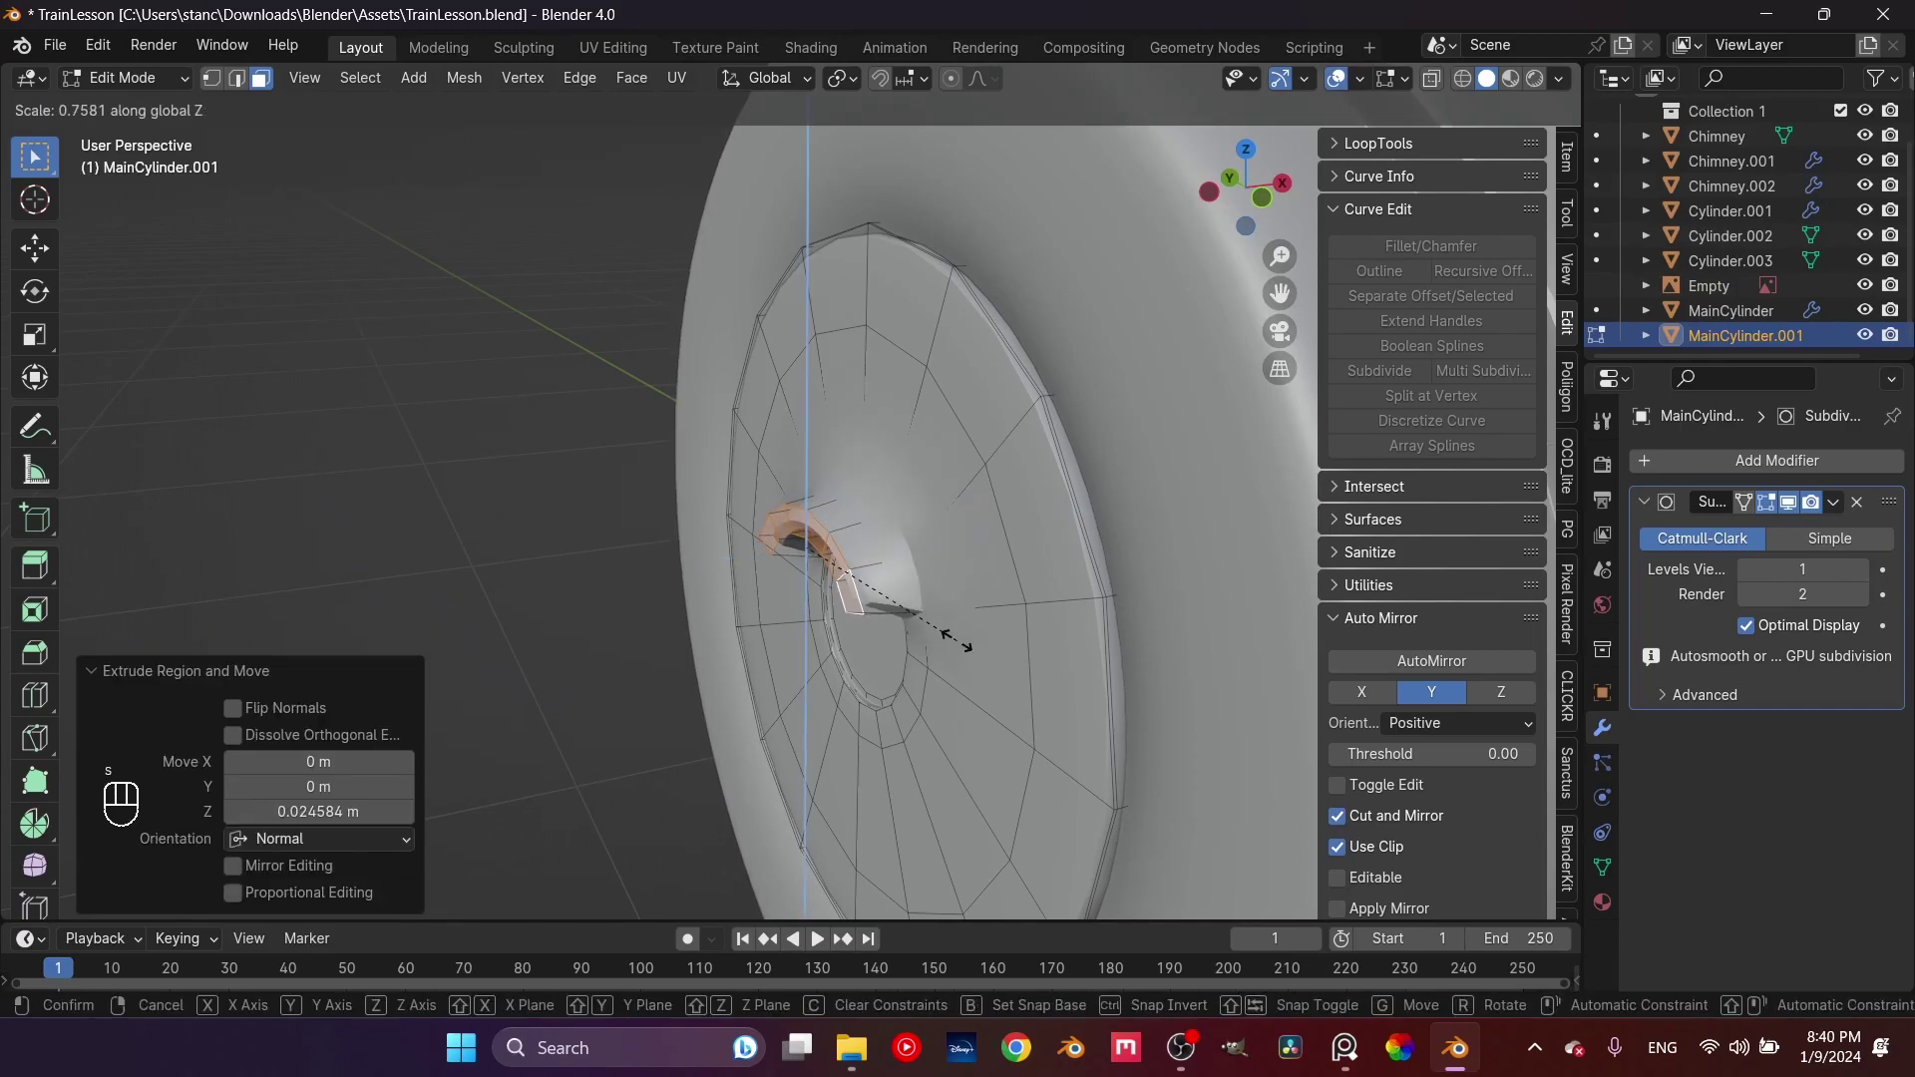
left_click(864, 612)
Add a loop cut across the hood's extruded sides, slid by 0.754 toward its base
middle_click_drag(864, 613, 919, 521, "shift")
key("ctrl+r")
left_click(918, 521)
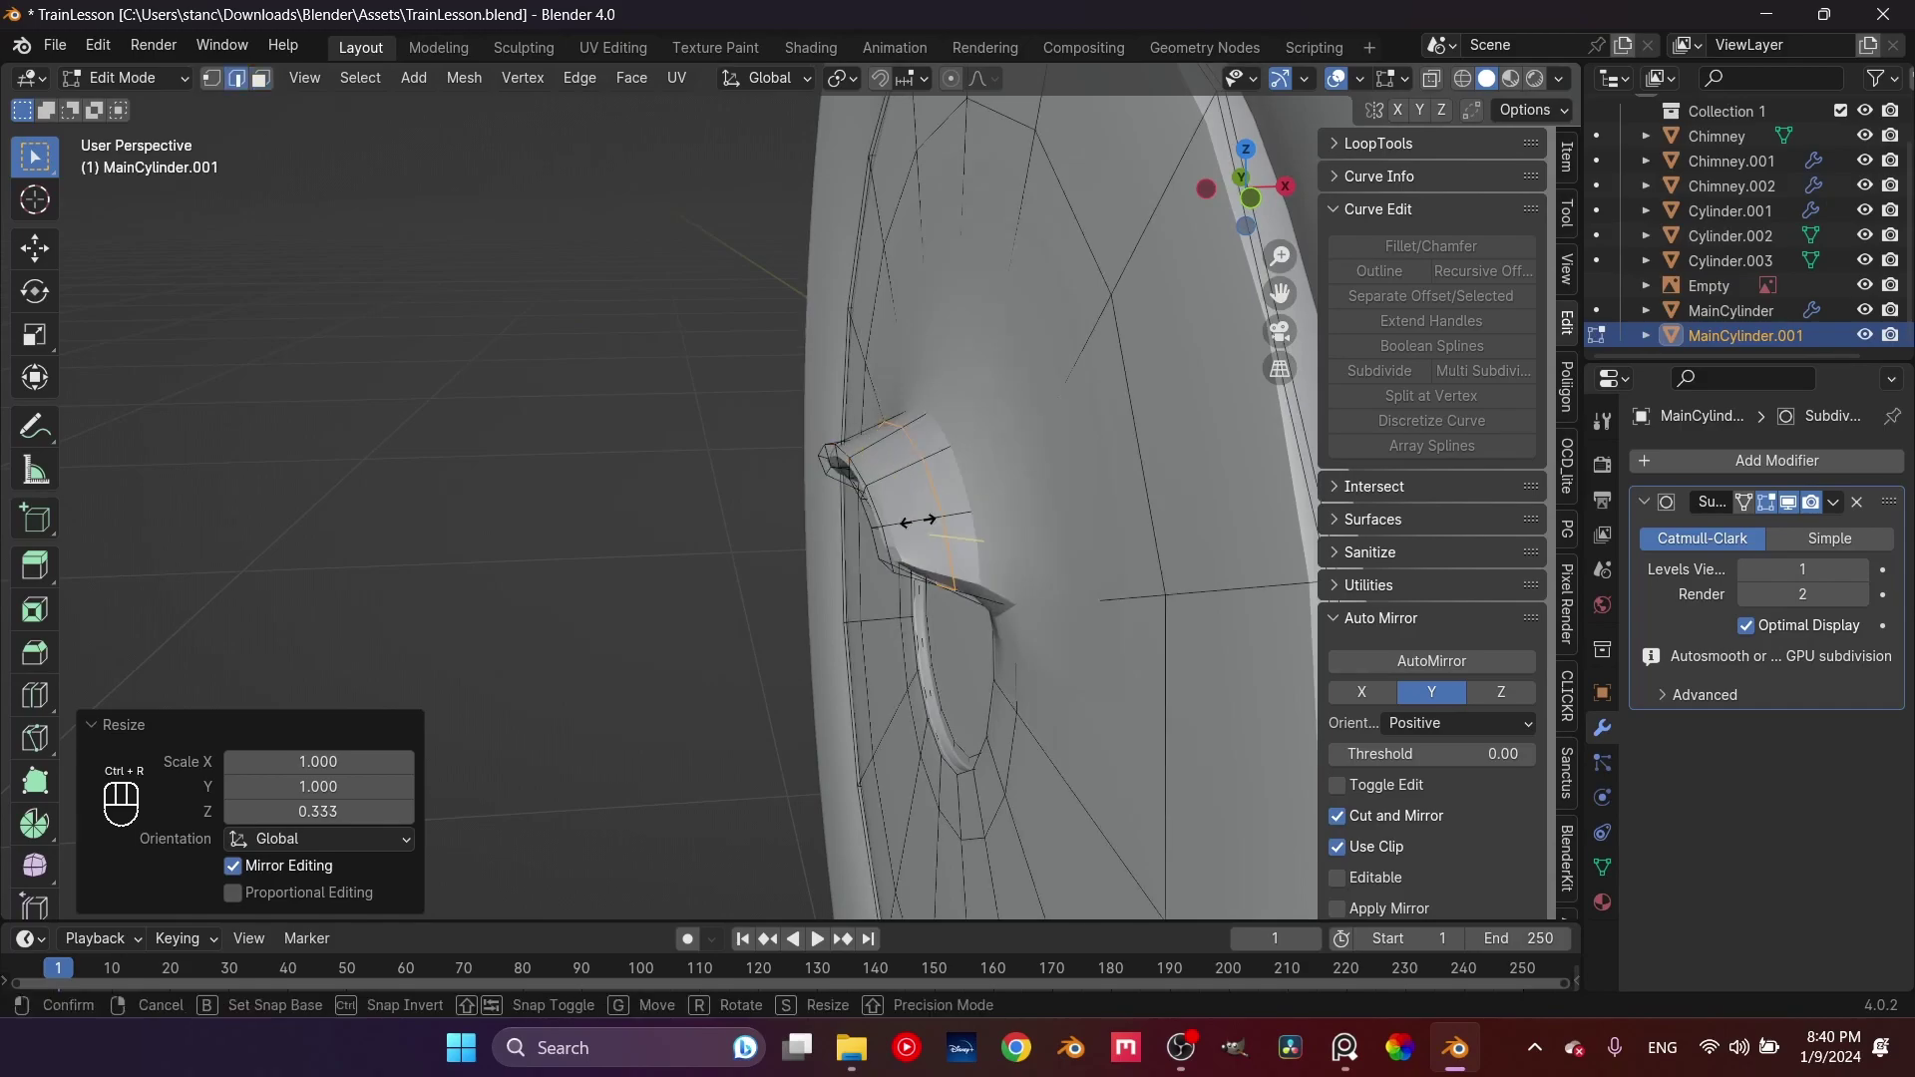
left_click(968, 539)
Add a loop cut on the disc around the hood's base, slid by 0.403, and check the disc in Object Mode
key("ctrl+r")
left_click(1052, 421)
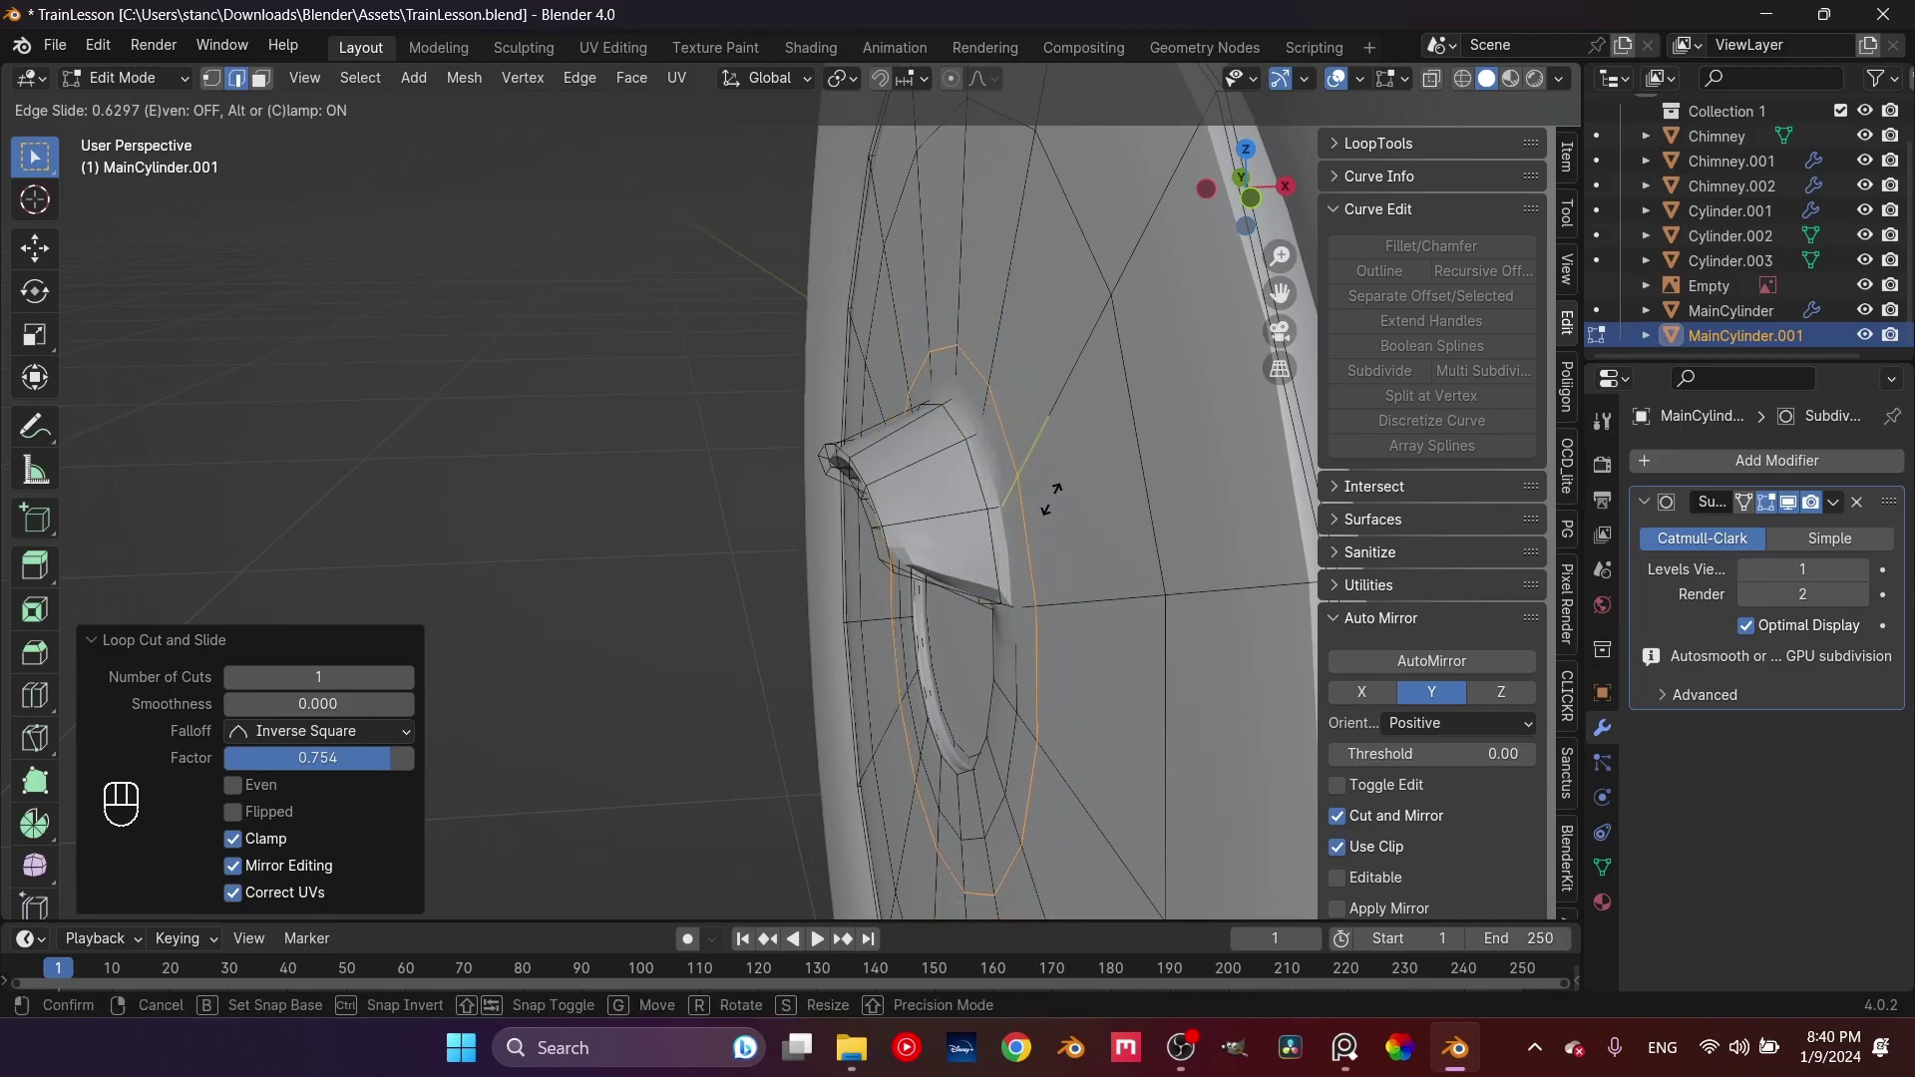
left_click(1072, 484)
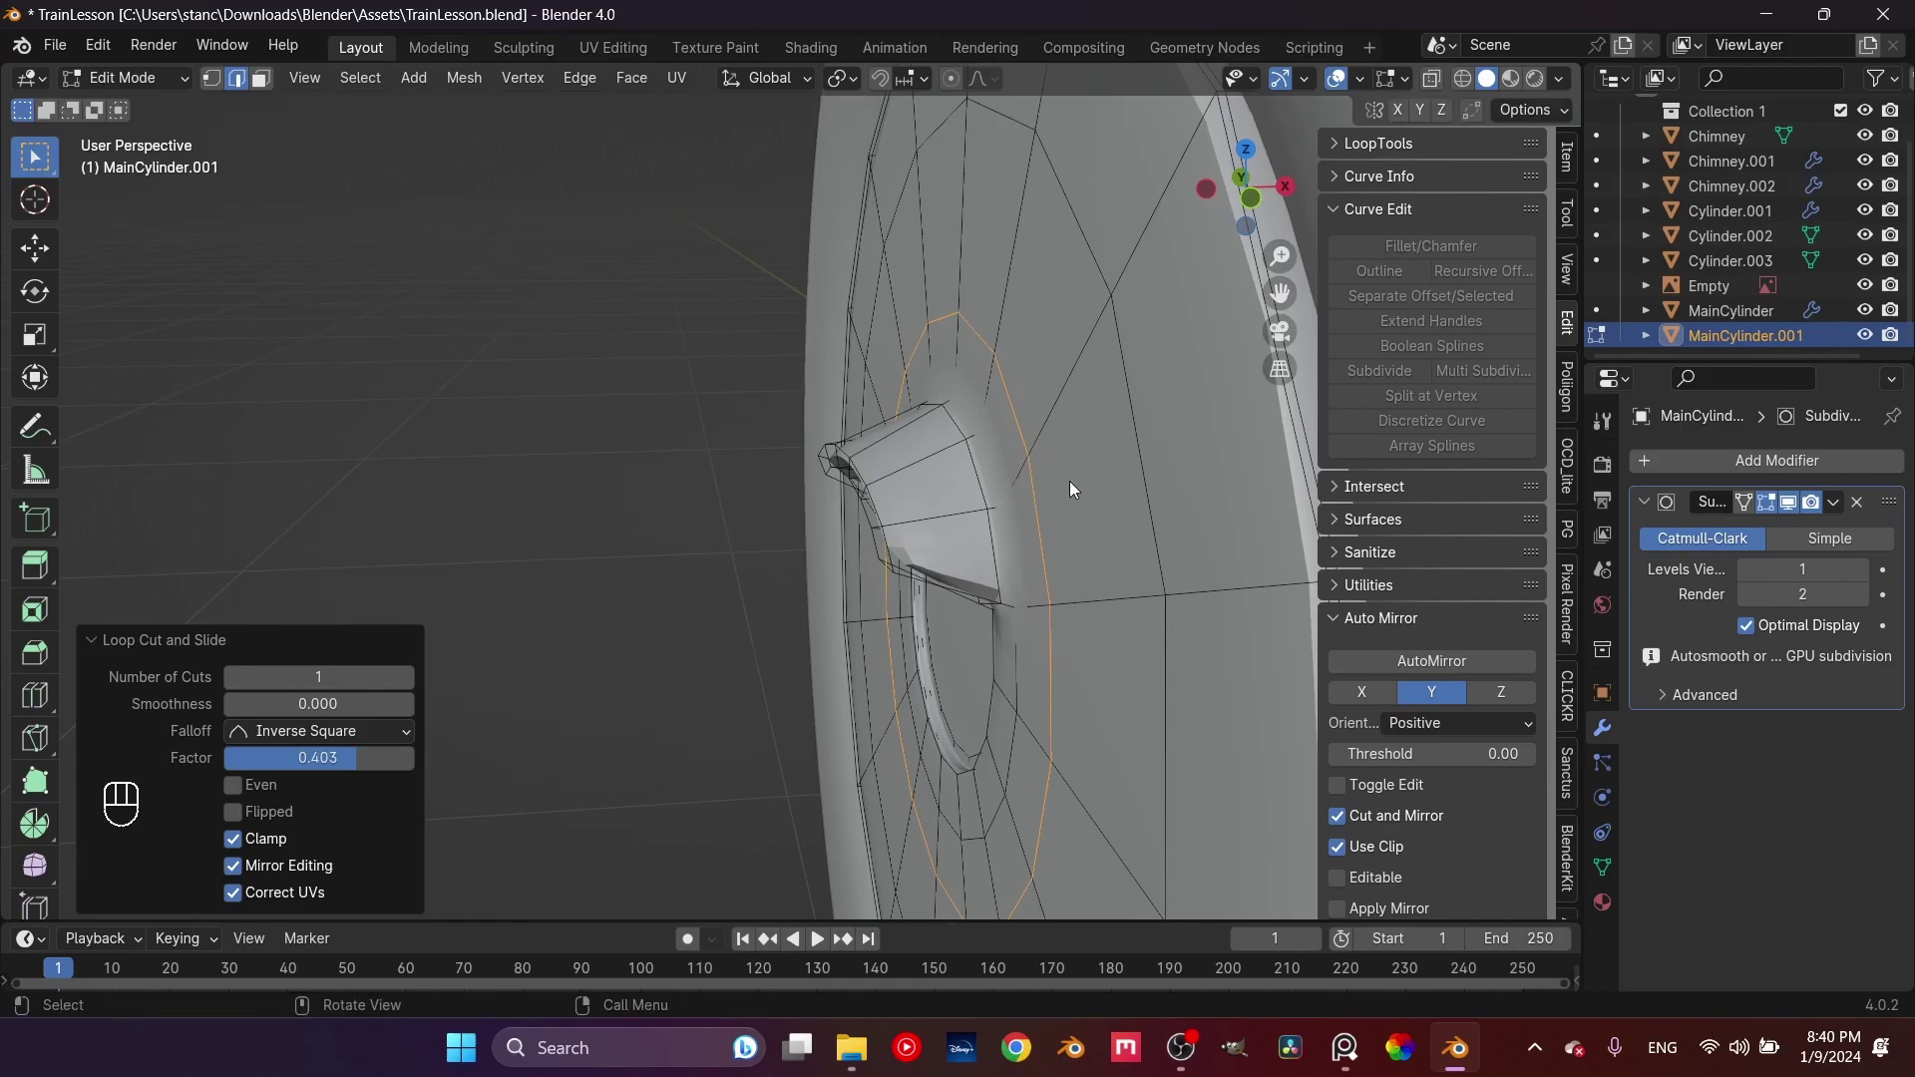
key("Tab")
middle_click_drag(931, 565, 1040, 530)
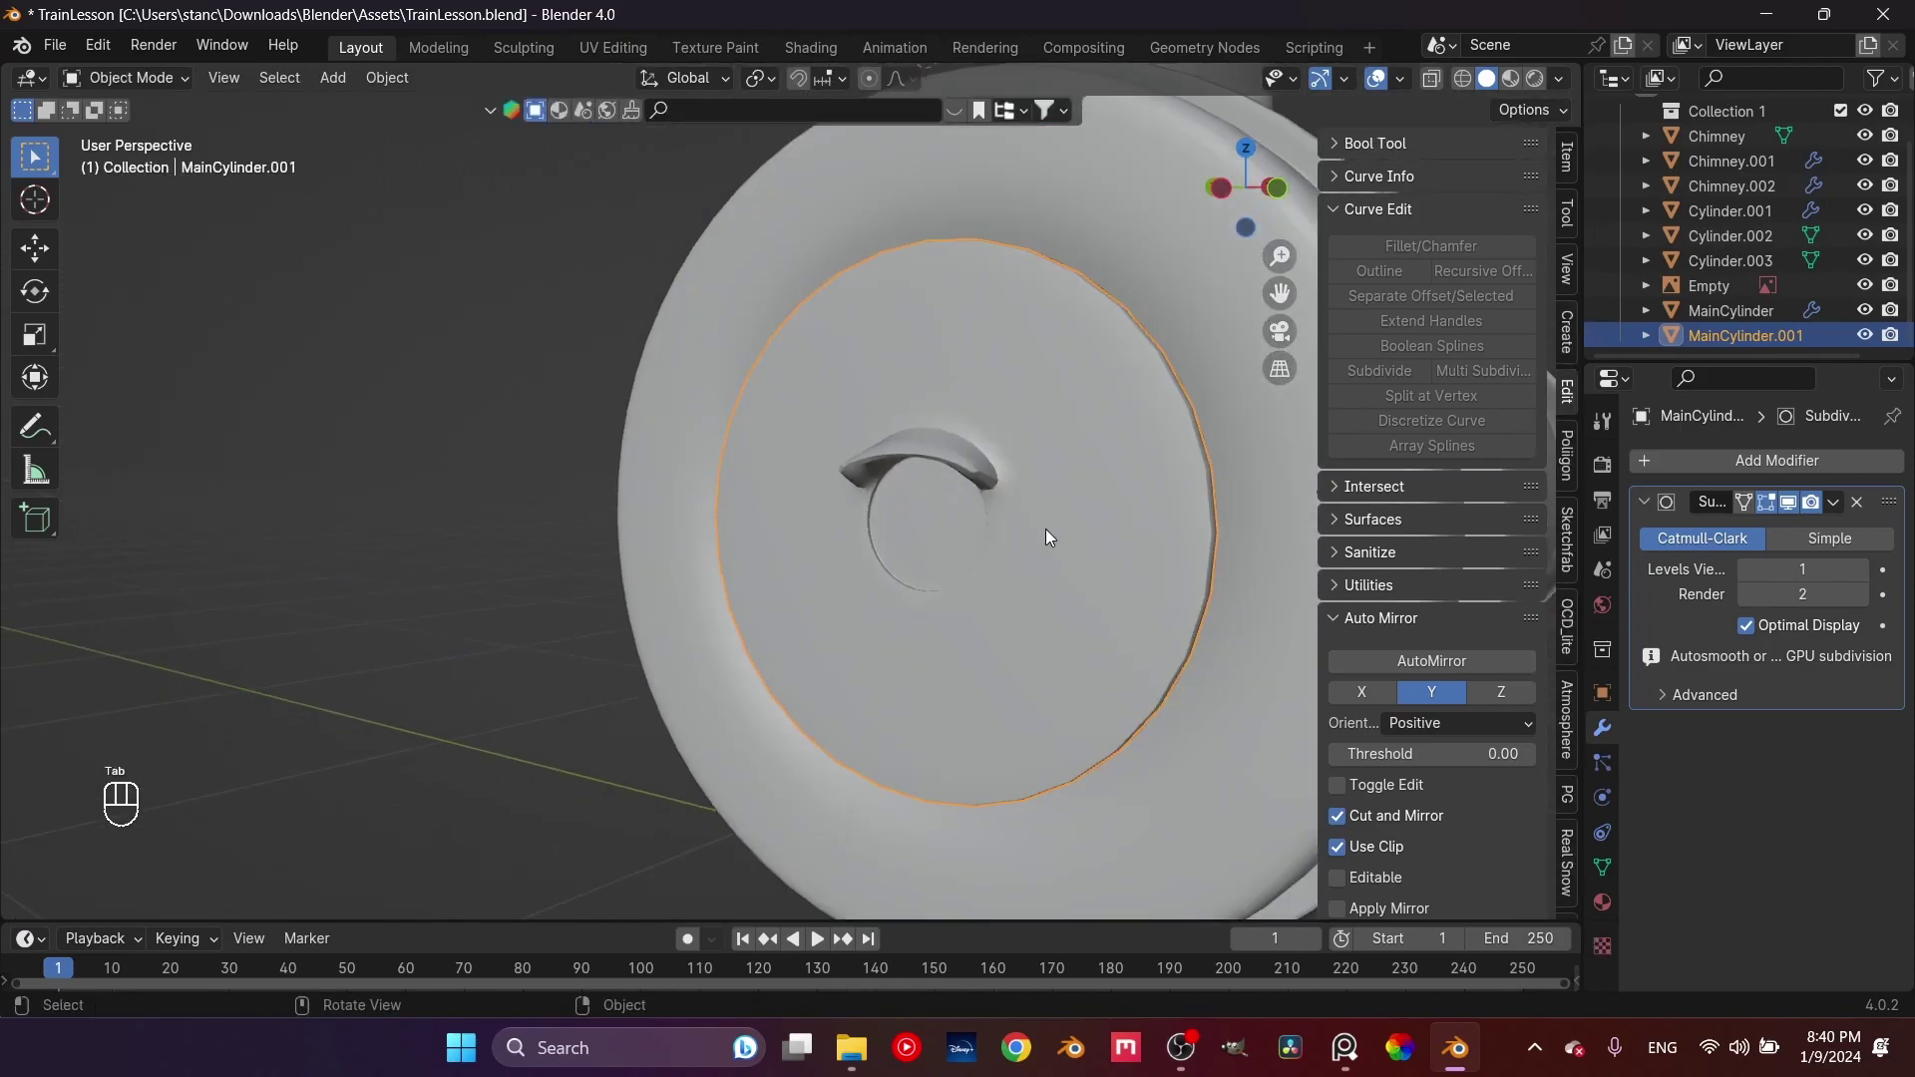
Raise the disc's viewport subdivision level to 2 and examine the smoothed hood
key("ctrl+2")
middle_click_drag(955, 479, 864, 512)
scroll(975, 523, "up", 4)
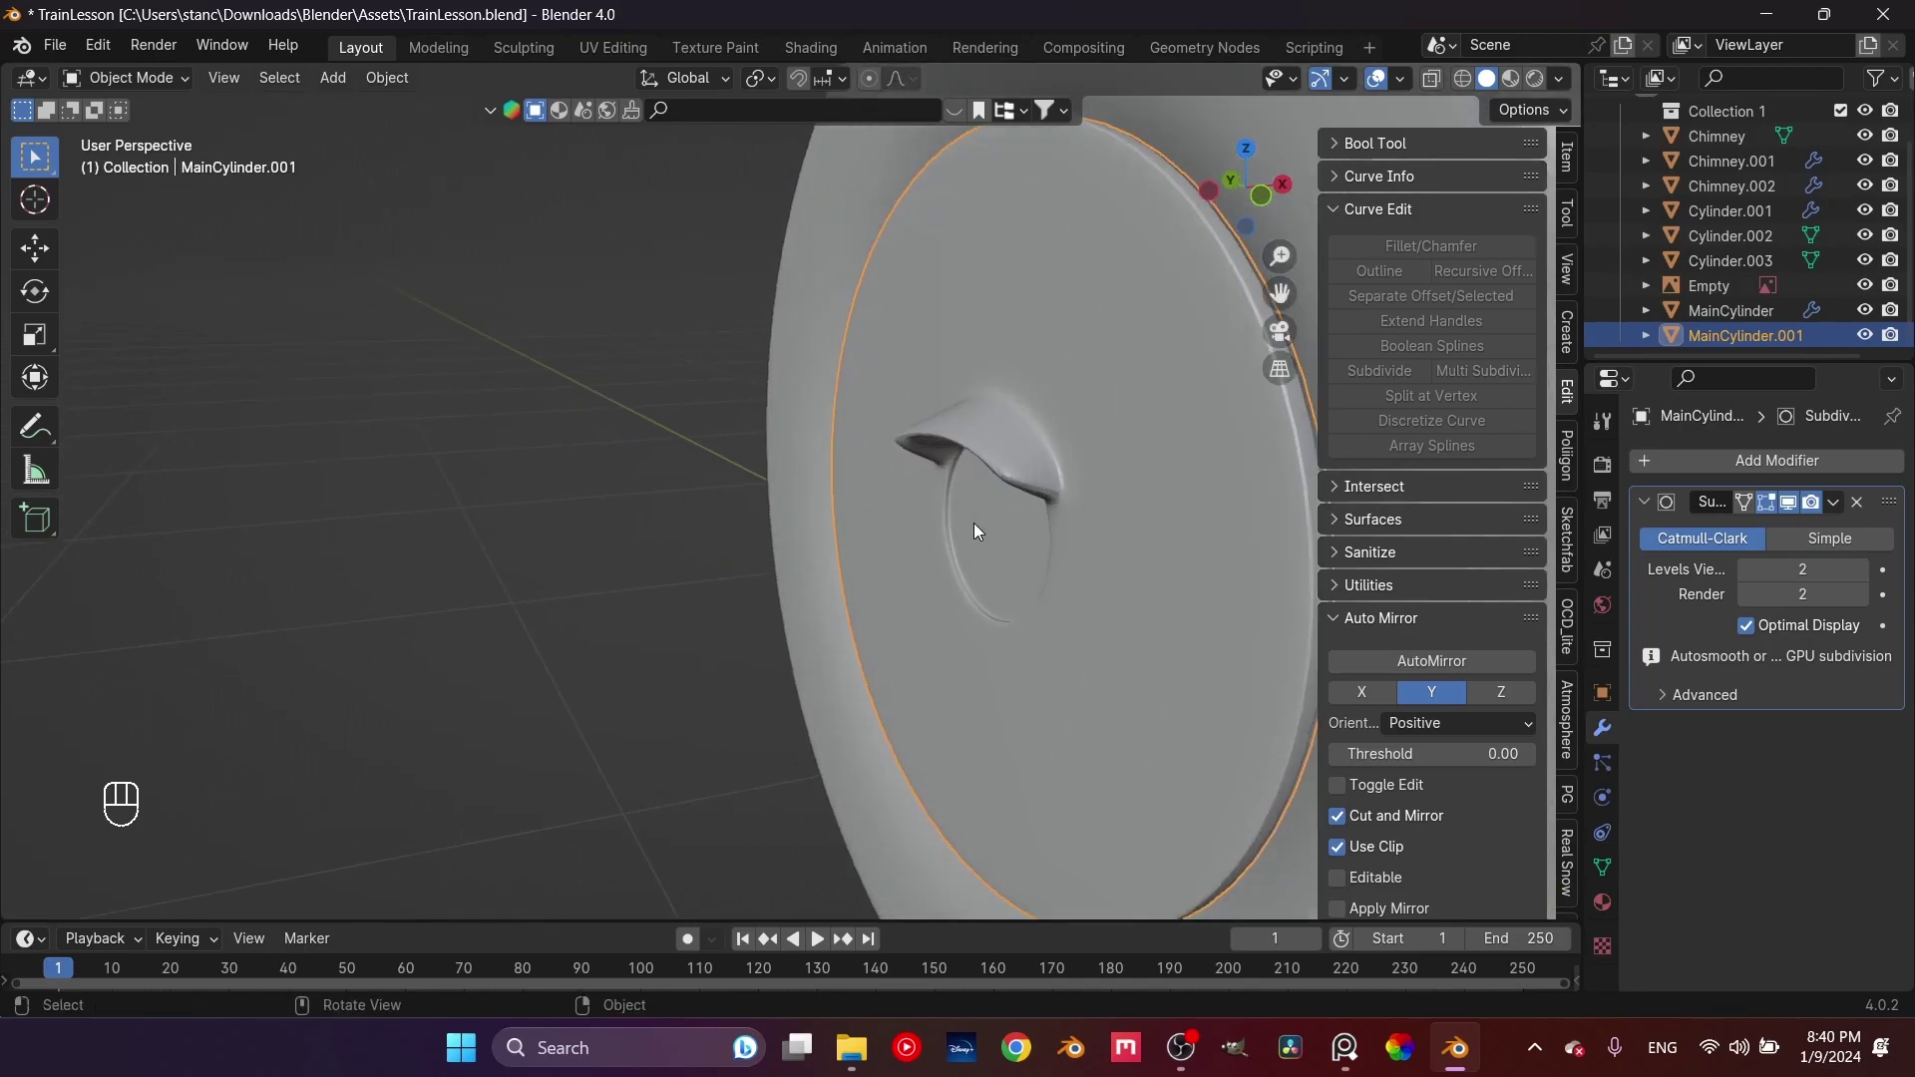
Add a loop cut along the hood's front lip, slid by 0.672 toward its inner edge
middle_click_drag(983, 467, 893, 395, "shift")
key("Tab")
scroll(884, 534, "up", 3)
key("ctrl+r")
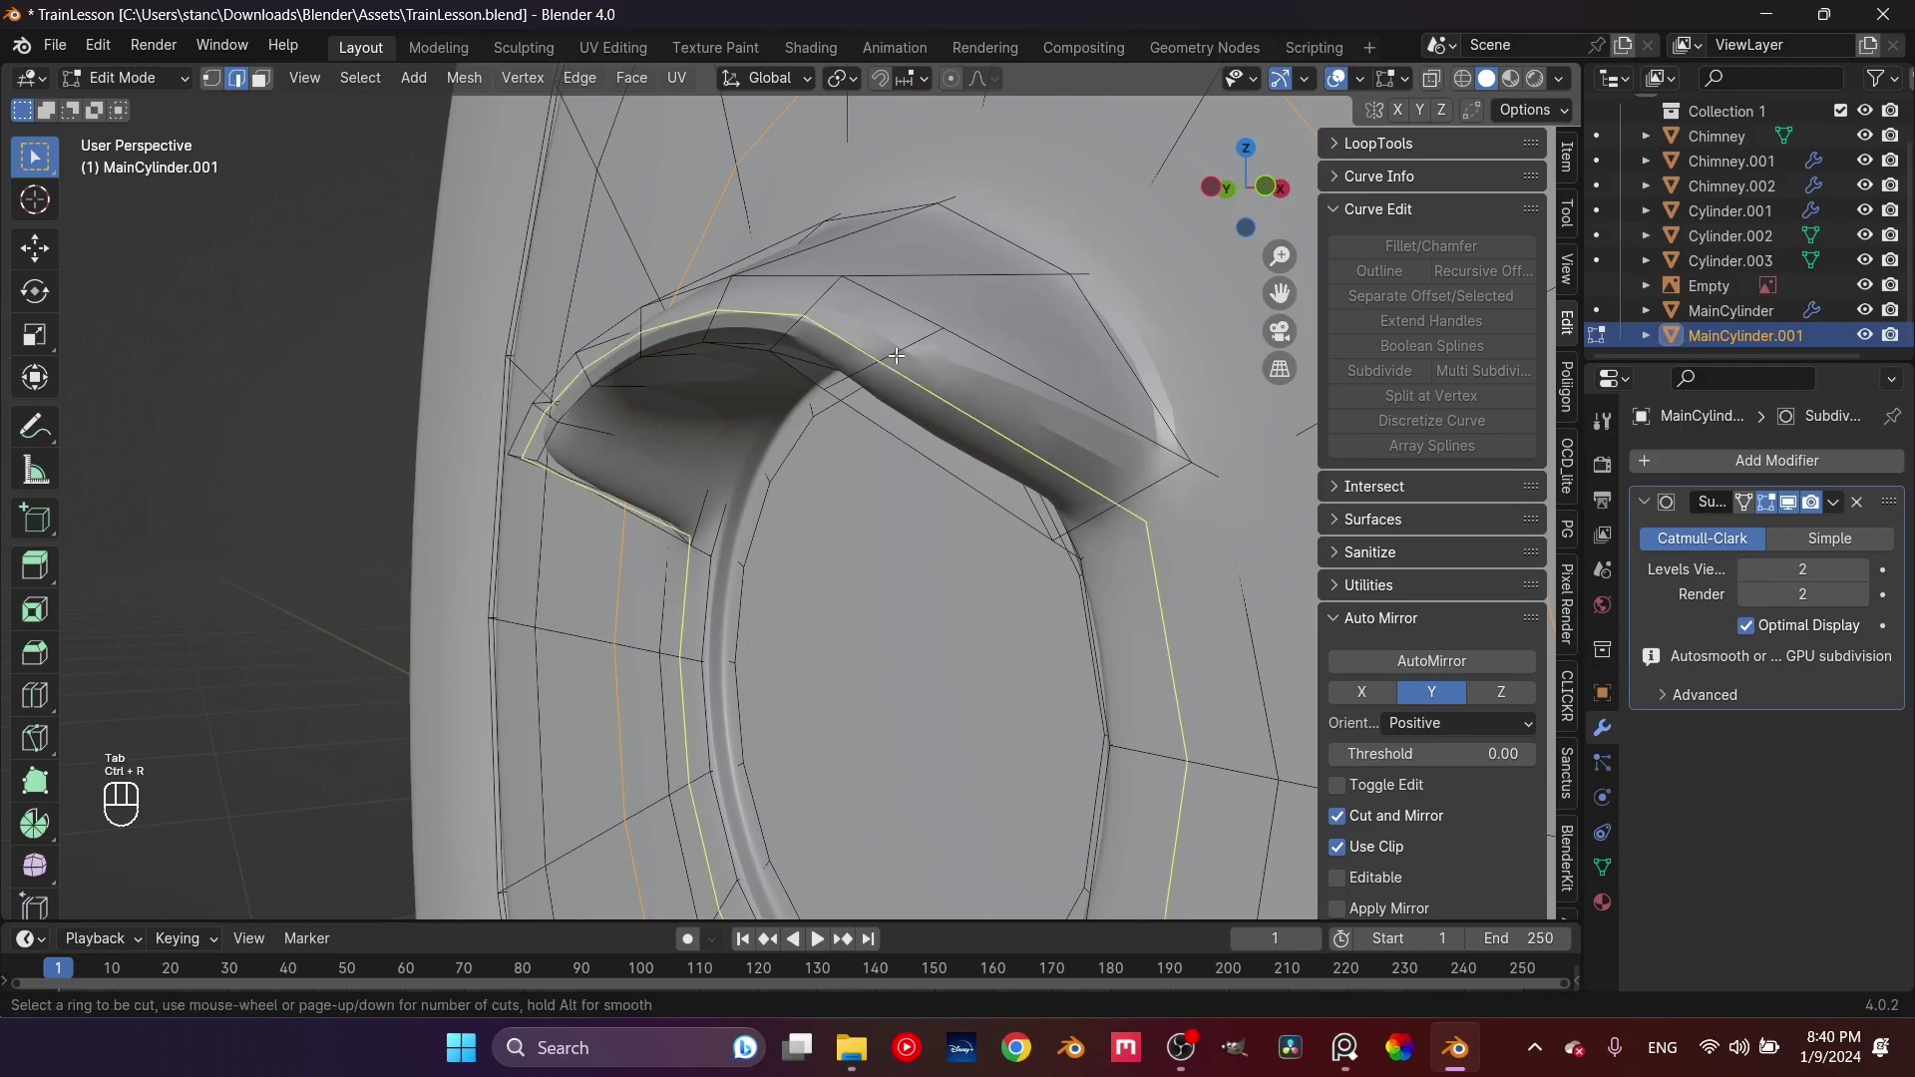
left_click(895, 357)
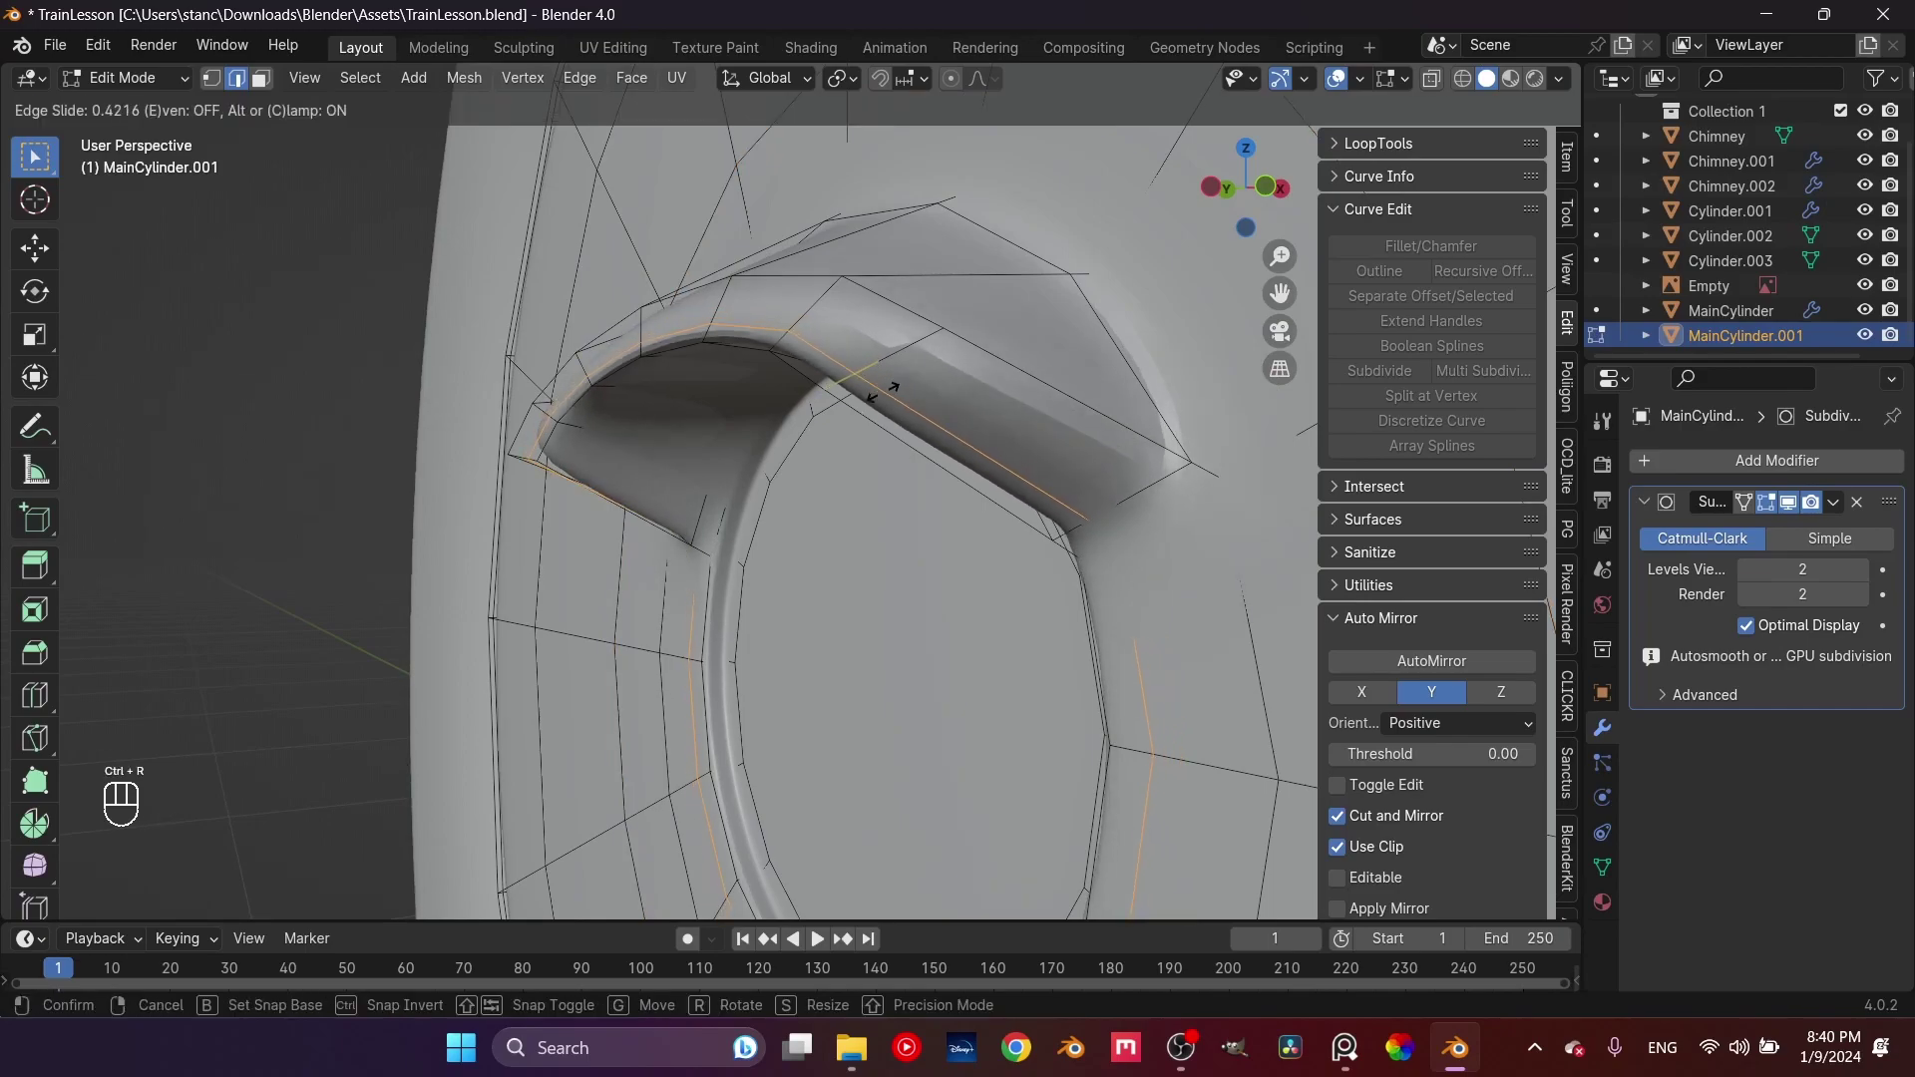
left_click(877, 398)
Add a second loop cut along the hood's lip, slid by about -0.67 toward its outer edge, and check it in Object Mode
key("ctrl+r")
left_click(898, 375)
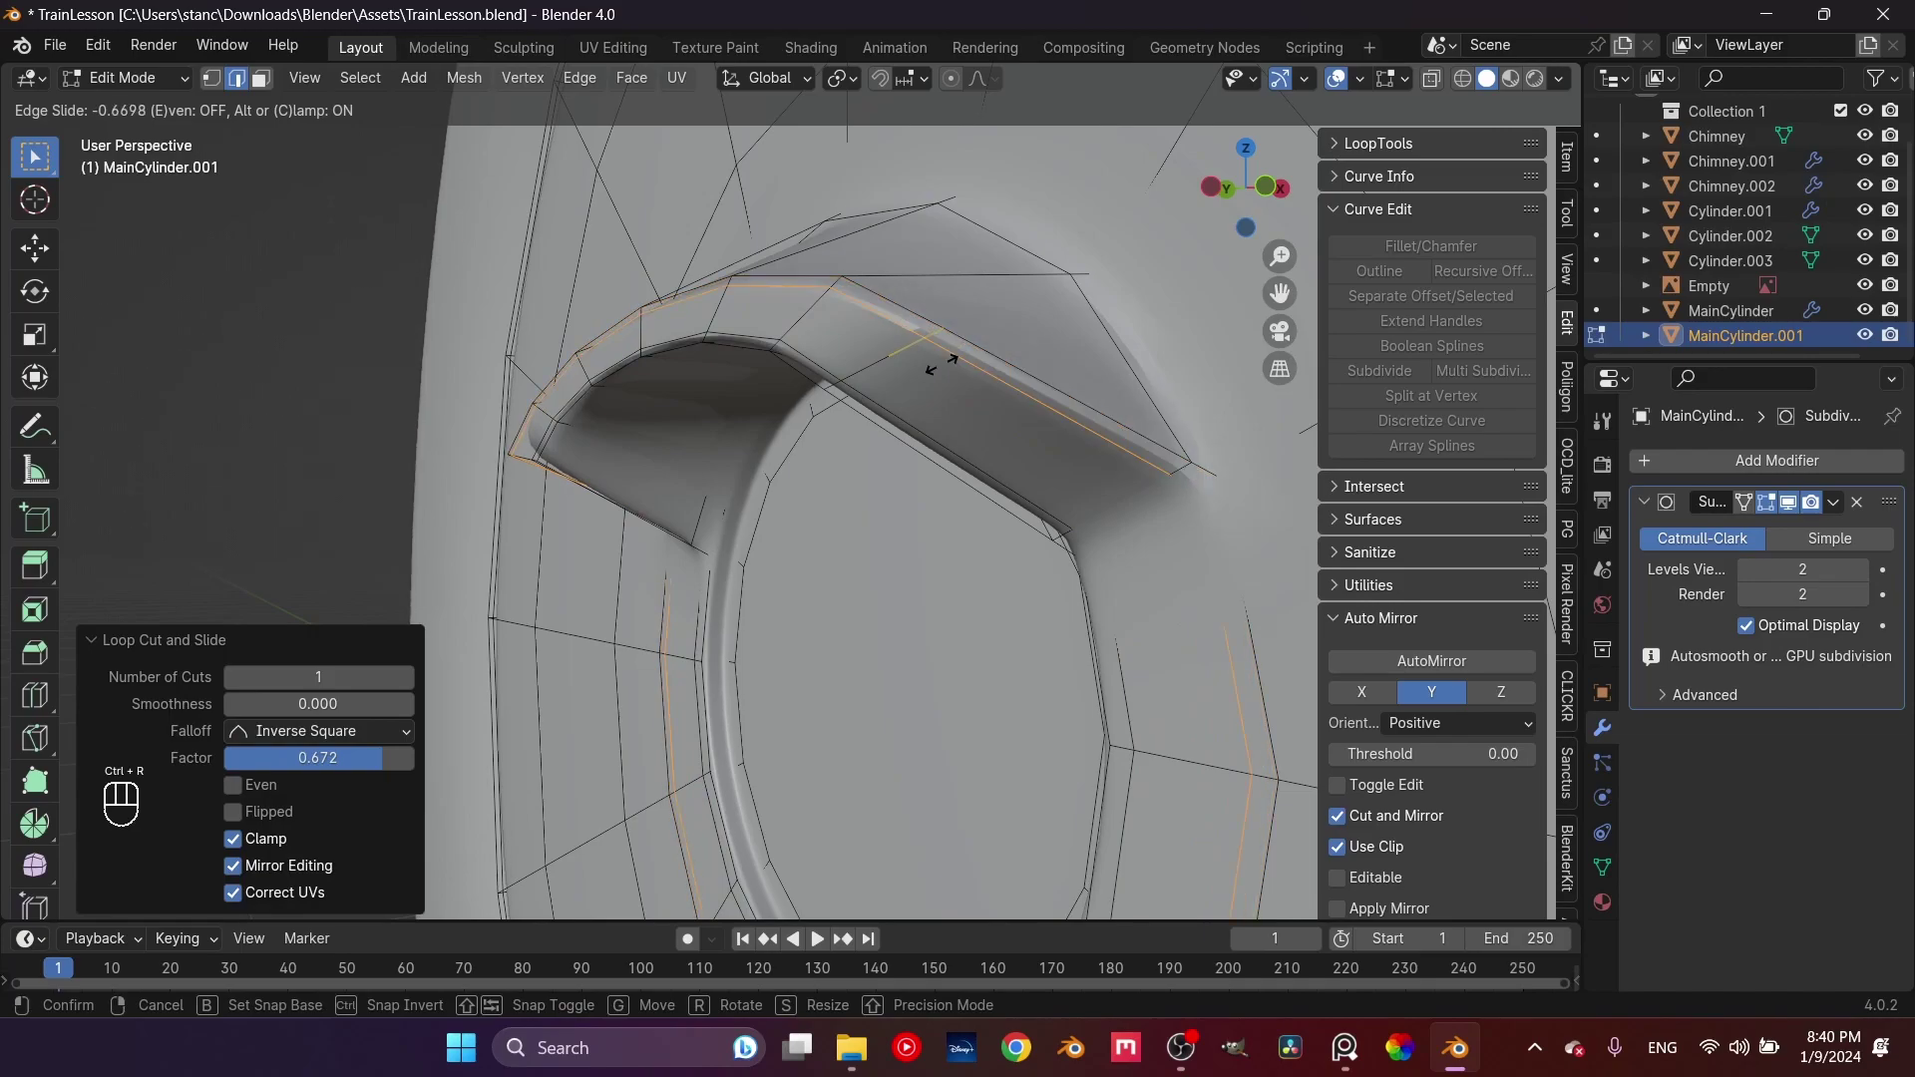
left_click(941, 365)
key("Tab")
middle_click_drag(992, 427, 936, 461)
scroll(936, 460, "down", 5)
scroll(931, 463, "down", 2)
Save the file and deselect everything
key("ctrl+s")
middle_click_drag(1002, 529, 1111, 696)
scroll(788, 492, "down", 3)
left_click(1122, 769)
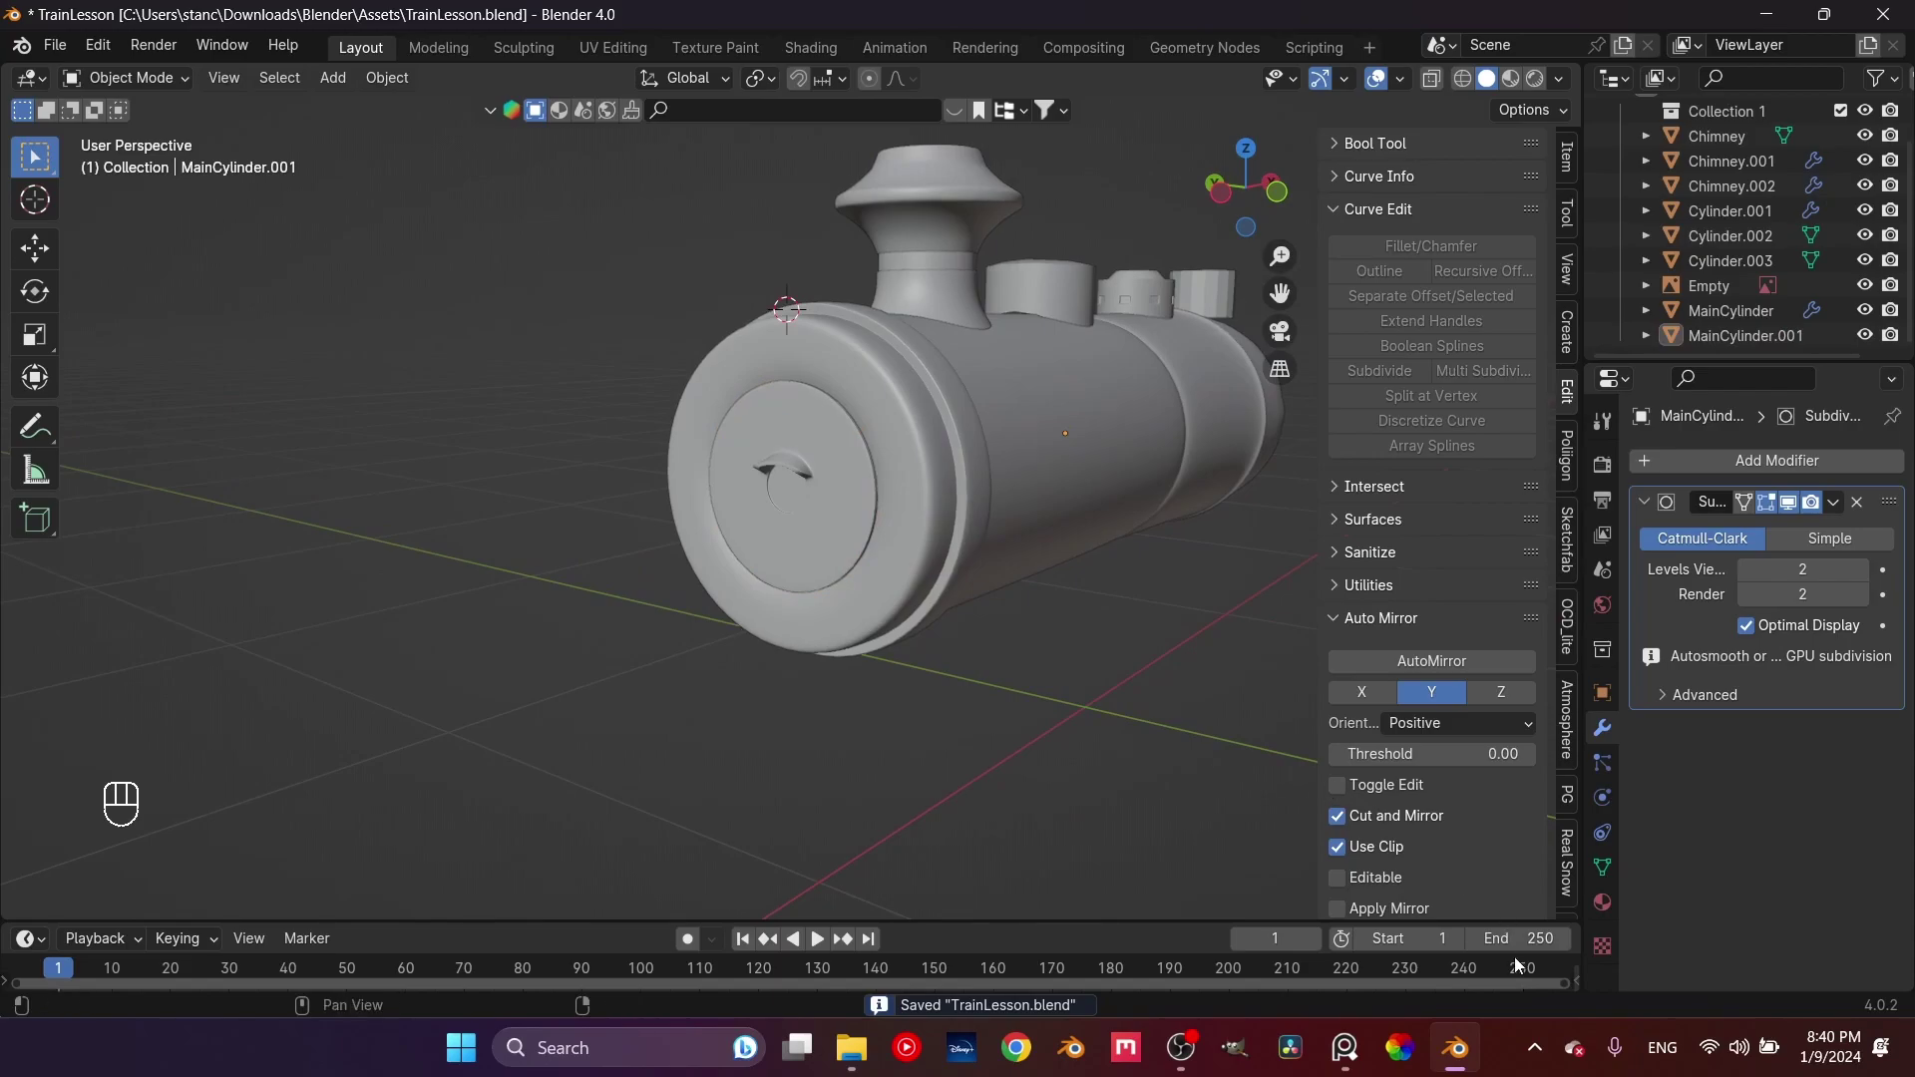
Switch to PureRef to examine the headlamp in the locomotive reference image, and return to Blender
left_click(1345, 1048)
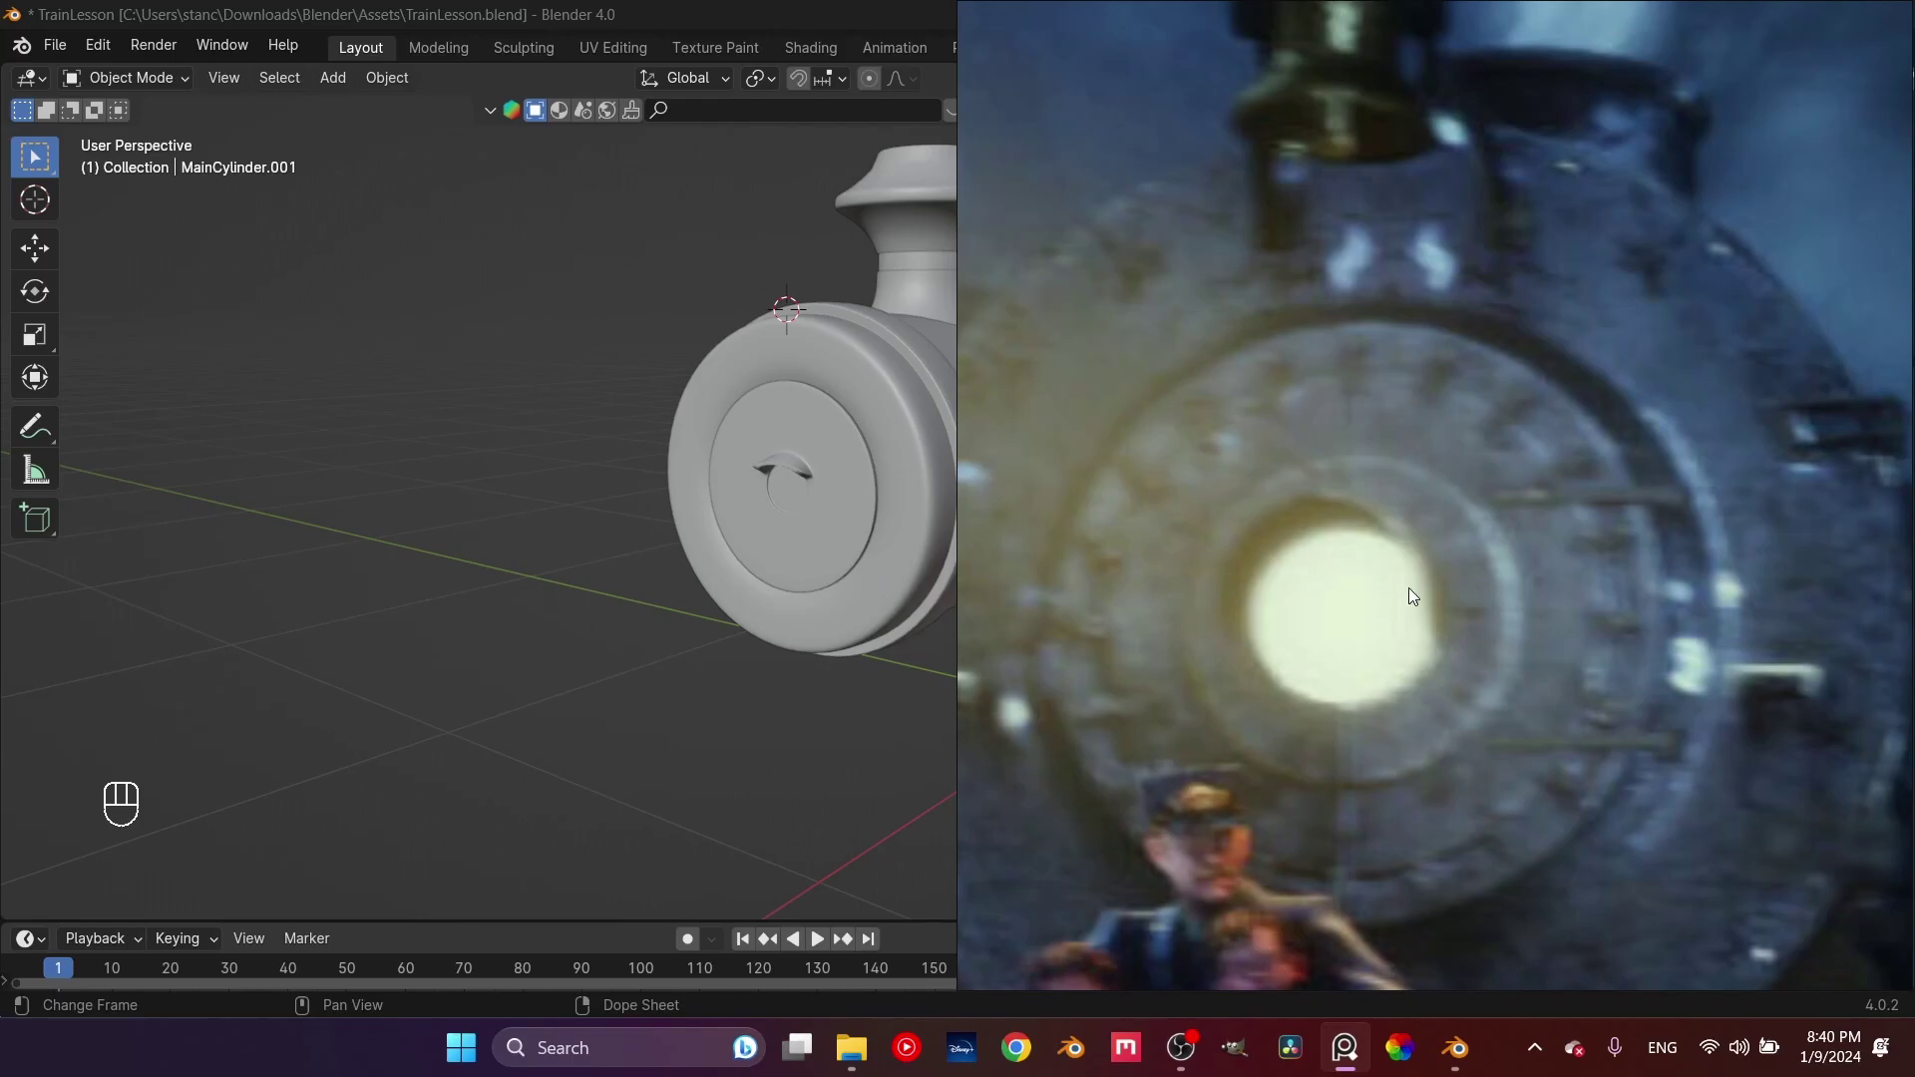
left_click(555, 722)
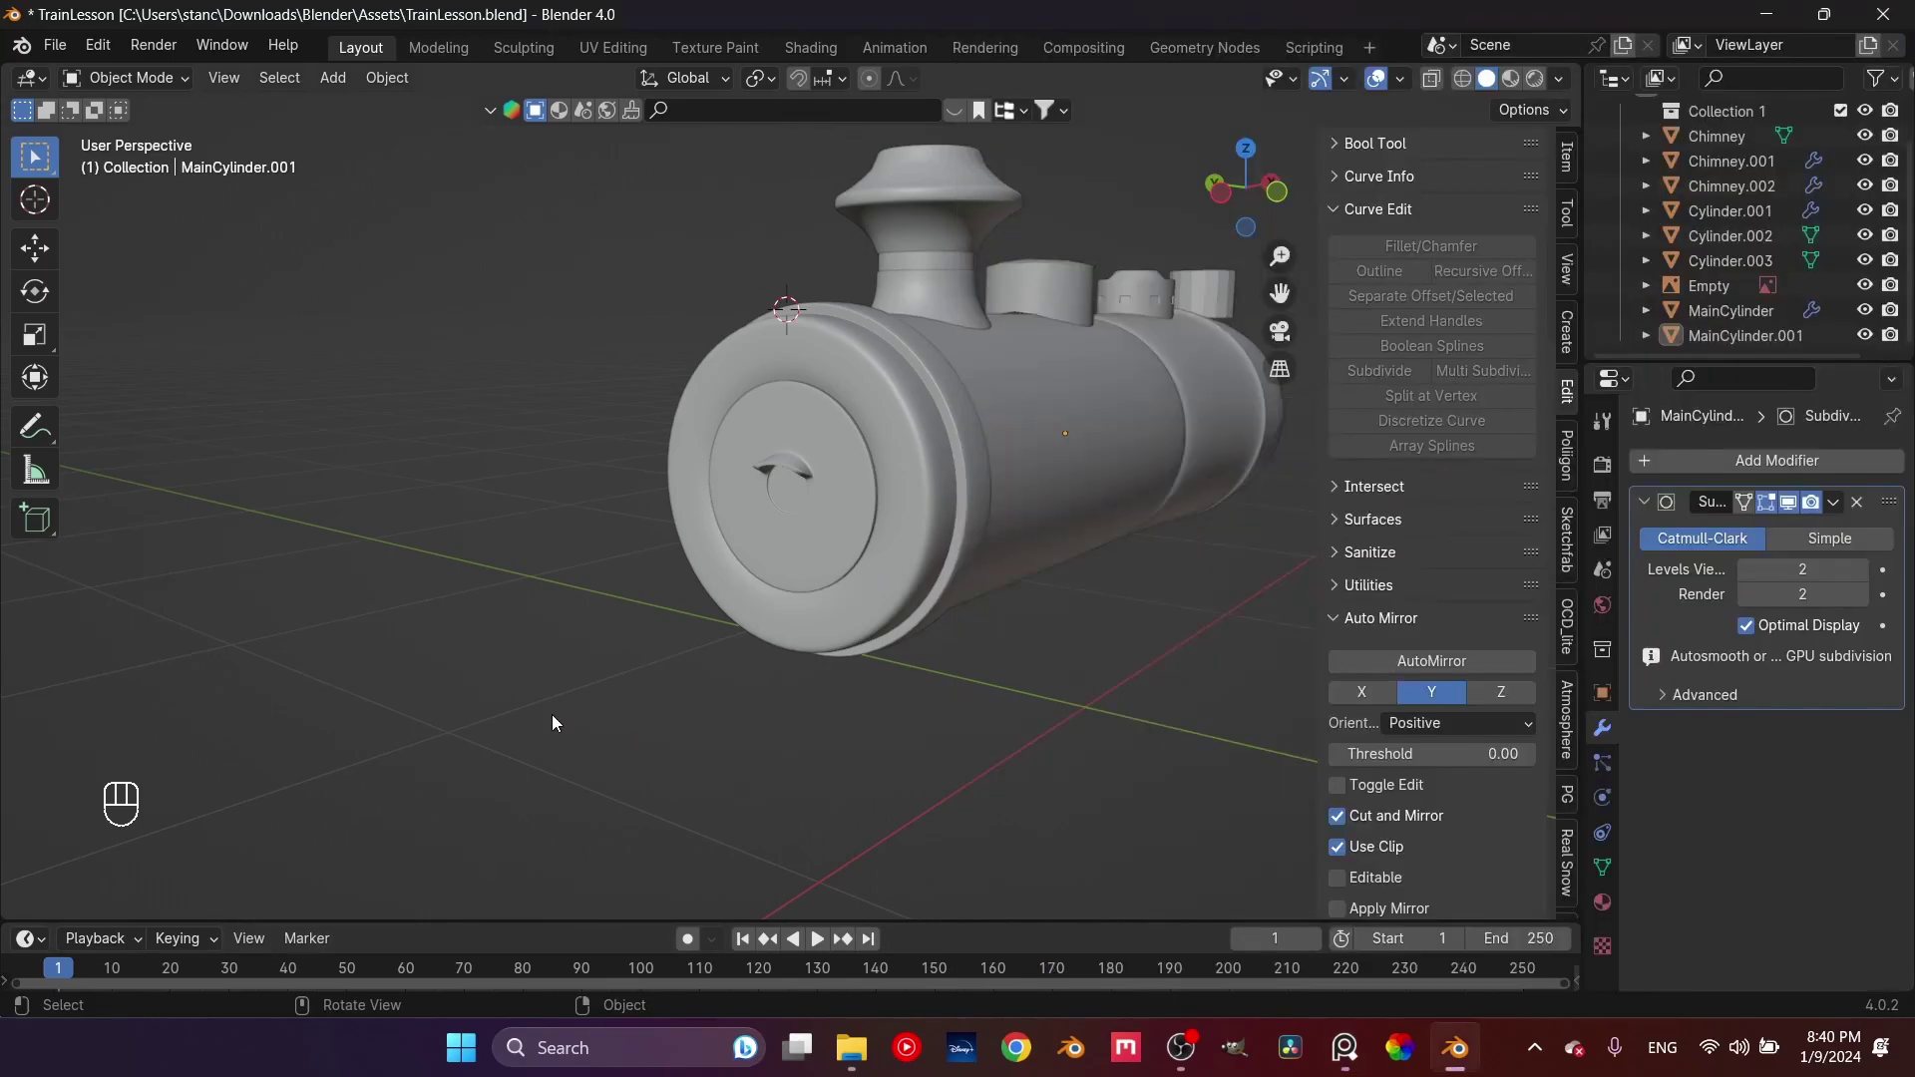
Examine the boiler from the front disc along its side to the rounded rear end
middle_click_drag(788, 499, 856, 491)
scroll(794, 507, "down", 4)
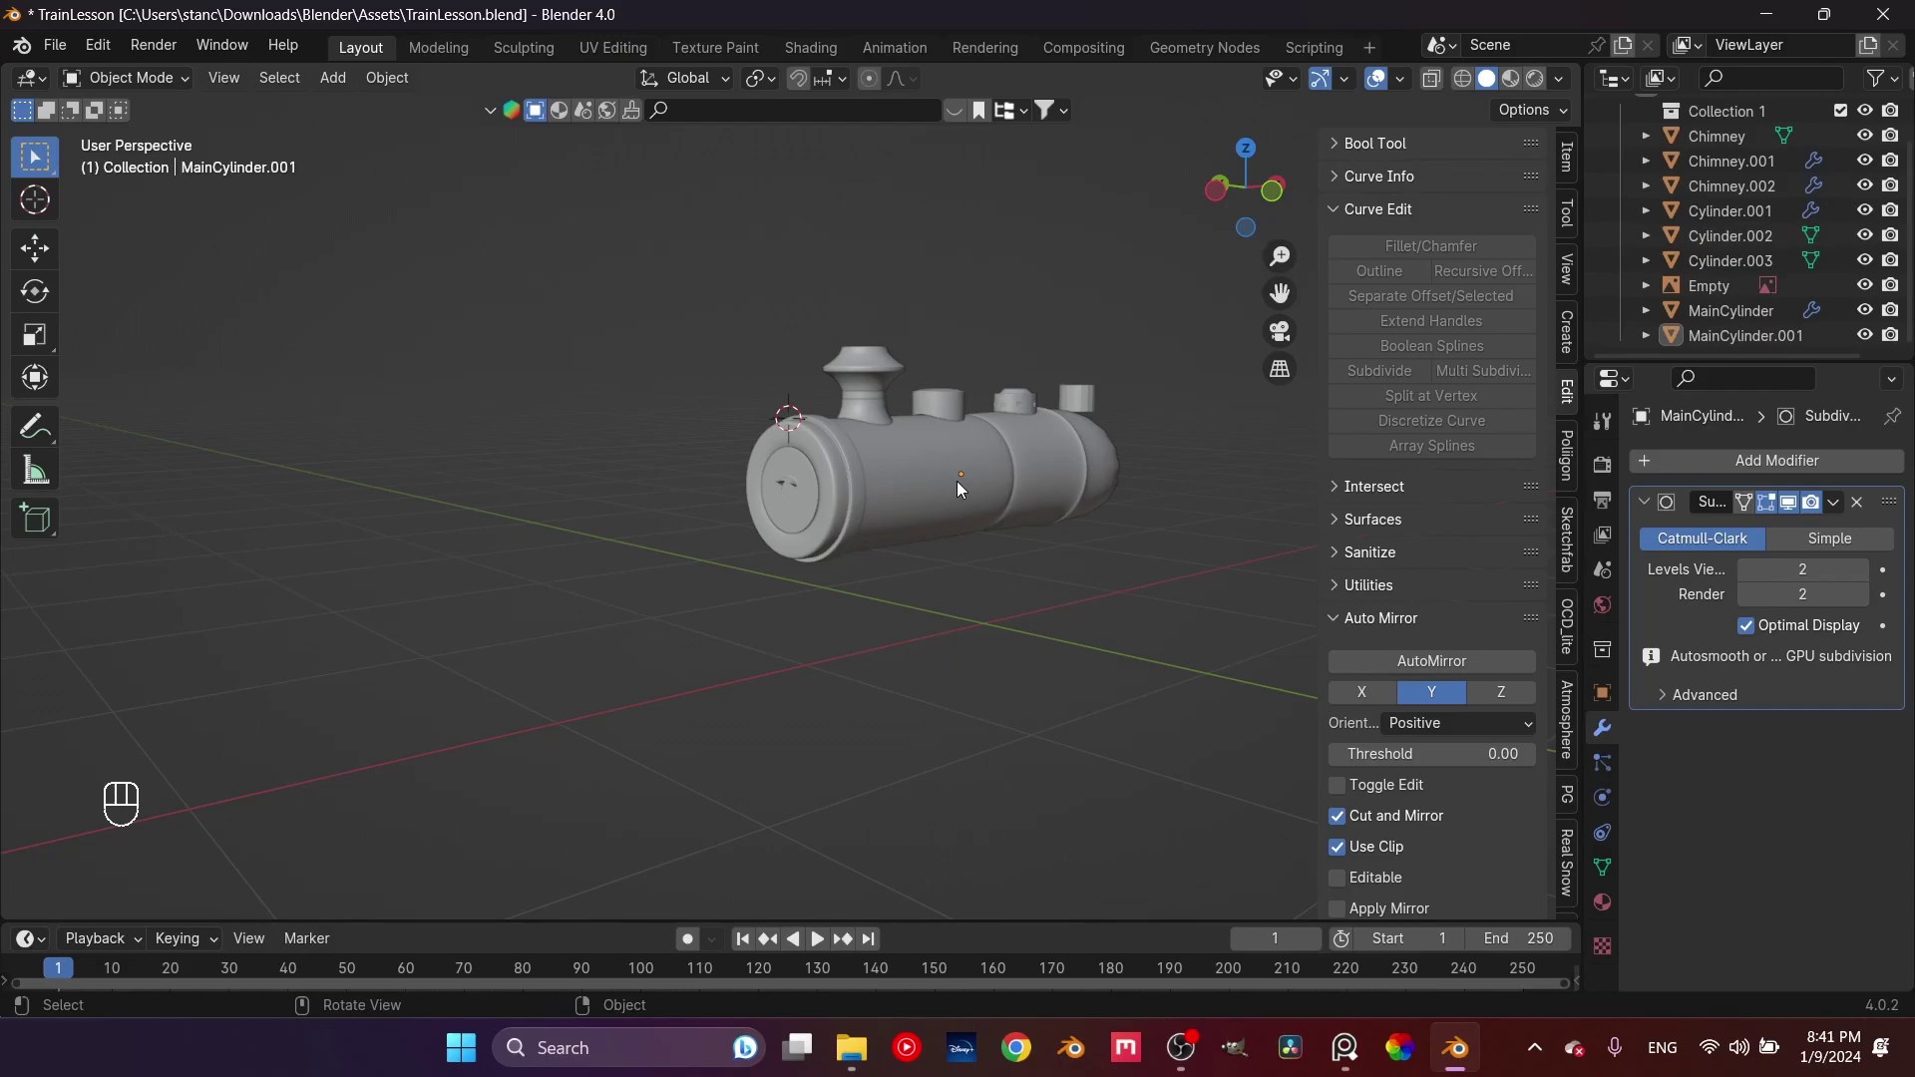
scroll(960, 488, "up", 3)
middle_click_drag(871, 556, 698, 597, "shift")
scroll(503, 623, "up", 5)
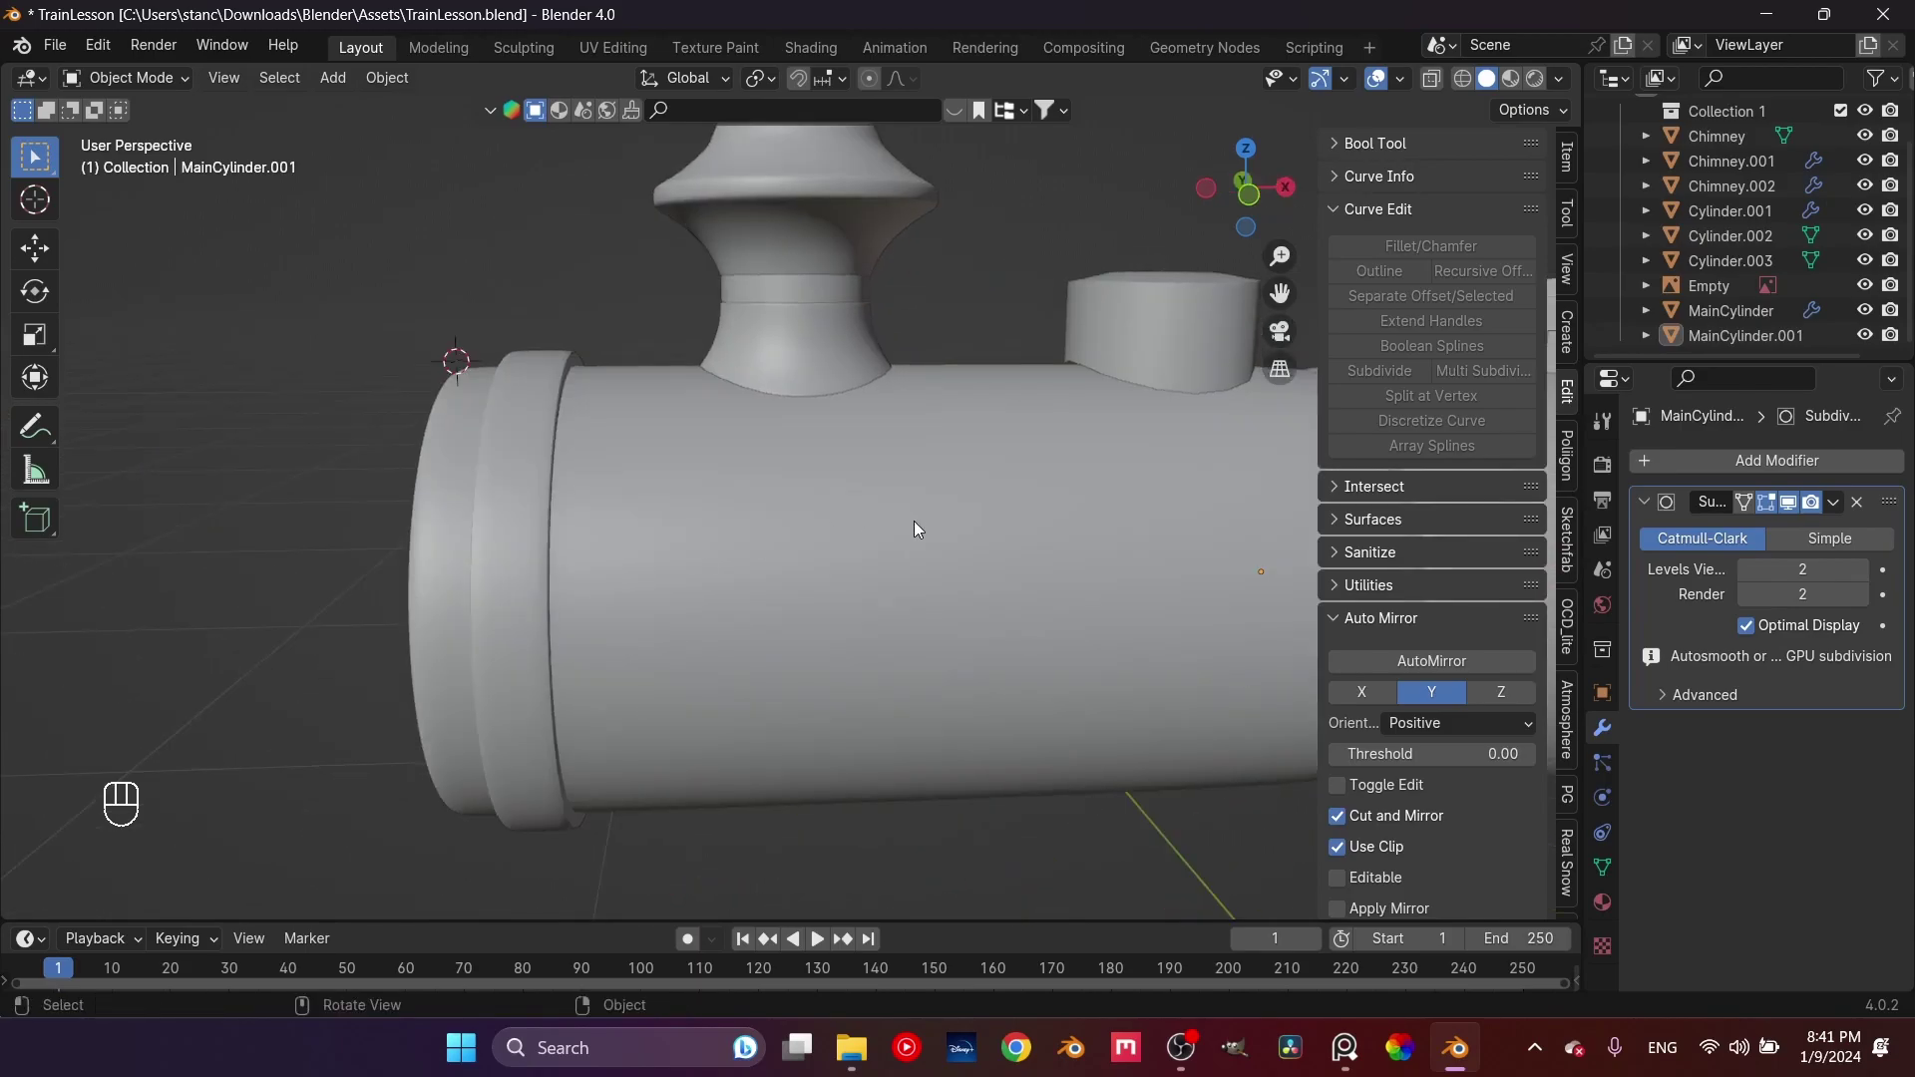
scroll(916, 522, "down", 5)
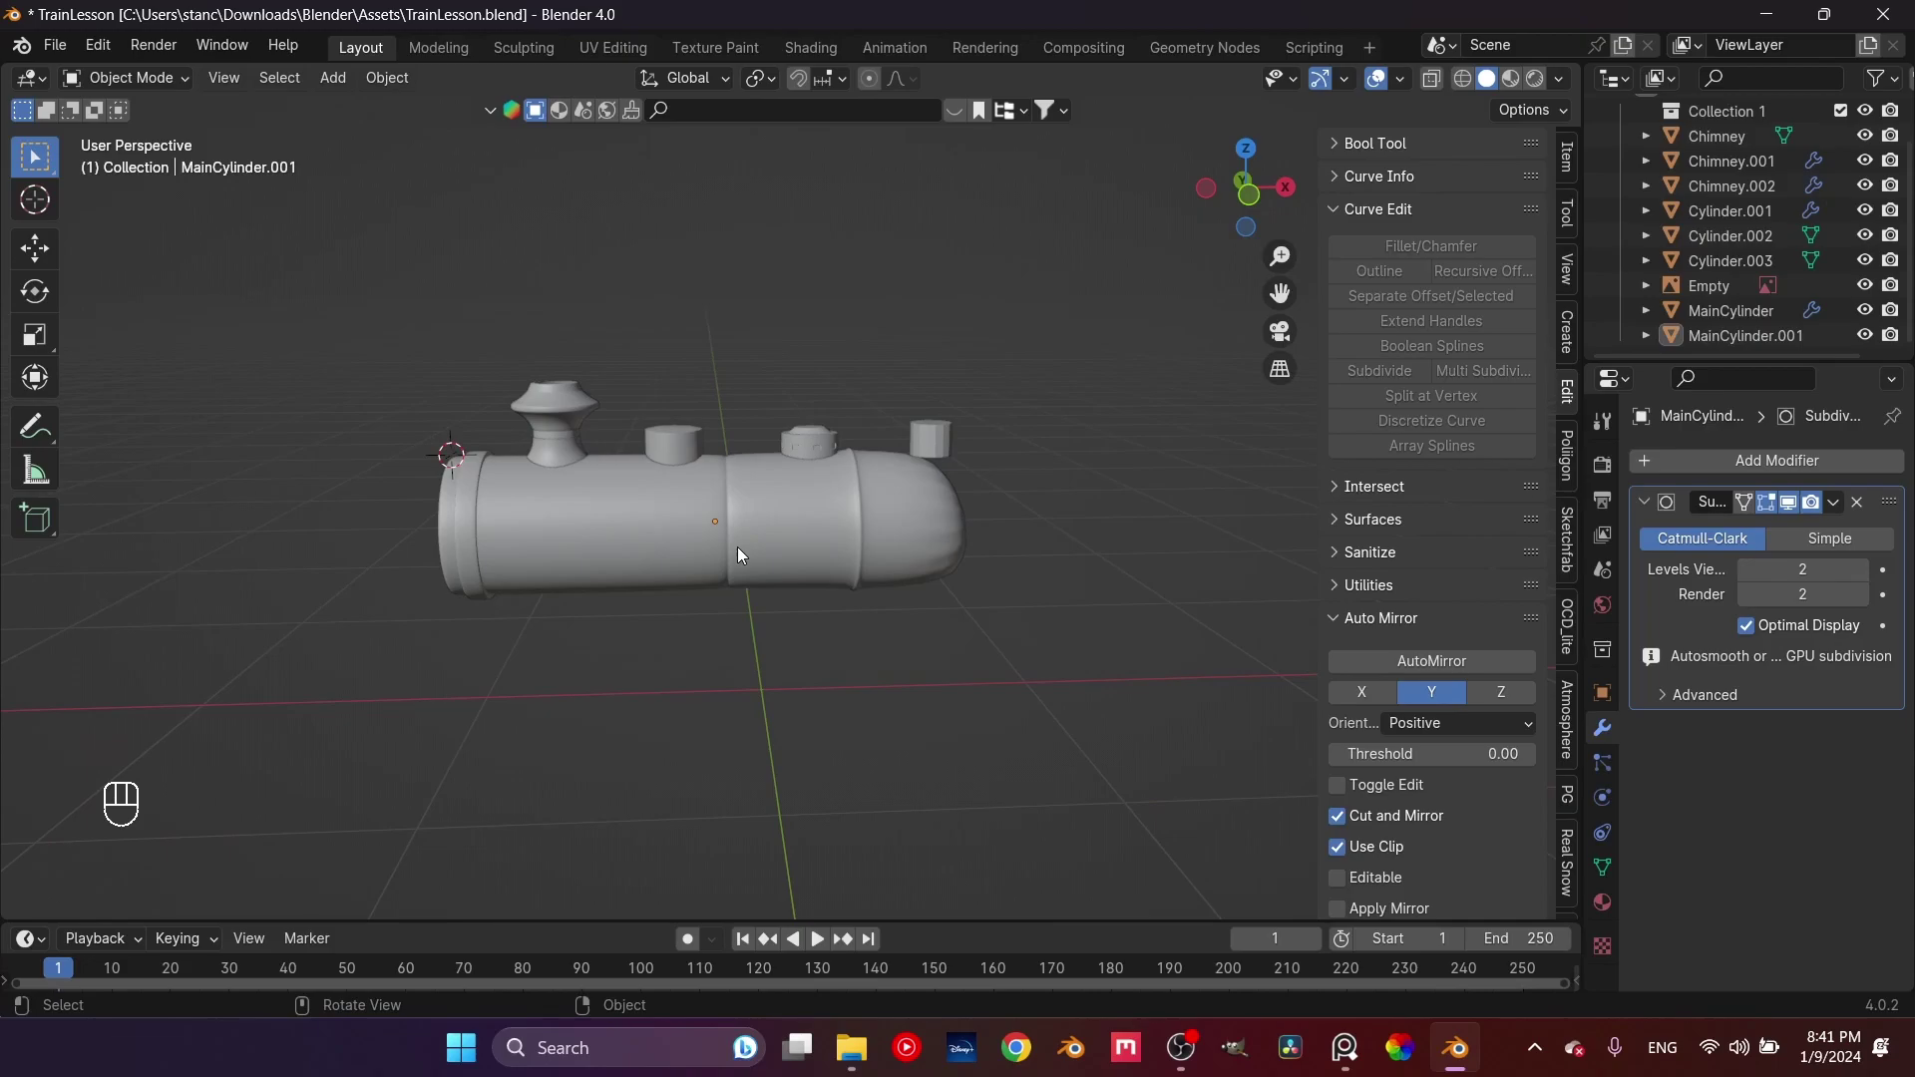
scroll(740, 544, "up", 4)
middle_click_drag(742, 526, 958, 560, "shift")
scroll(876, 547, "down", 3)
scroll(996, 560, "up", 3)
Delete the end face at the rear of MainCylinder and check the open end in Object Mode
left_click(936, 556)
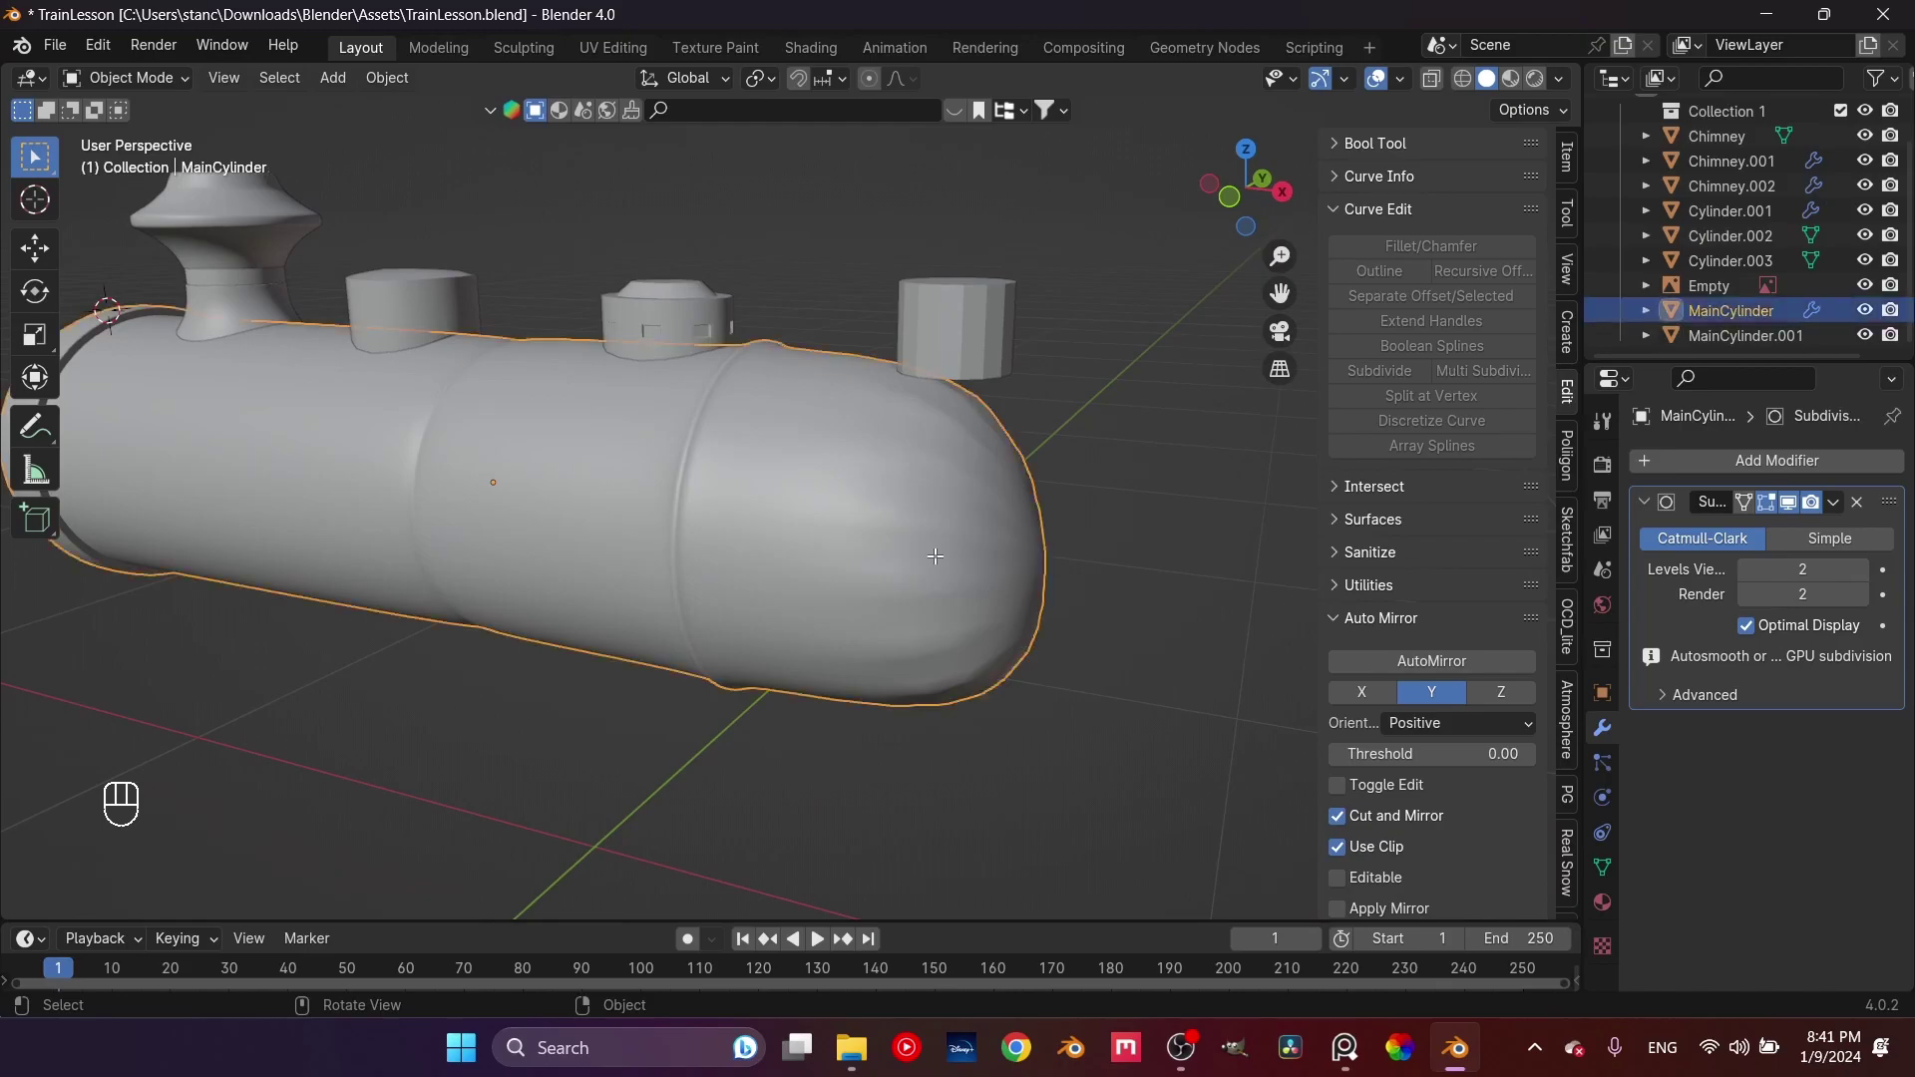
key("Tab")
key("3")
left_click(1039, 557)
key("x")
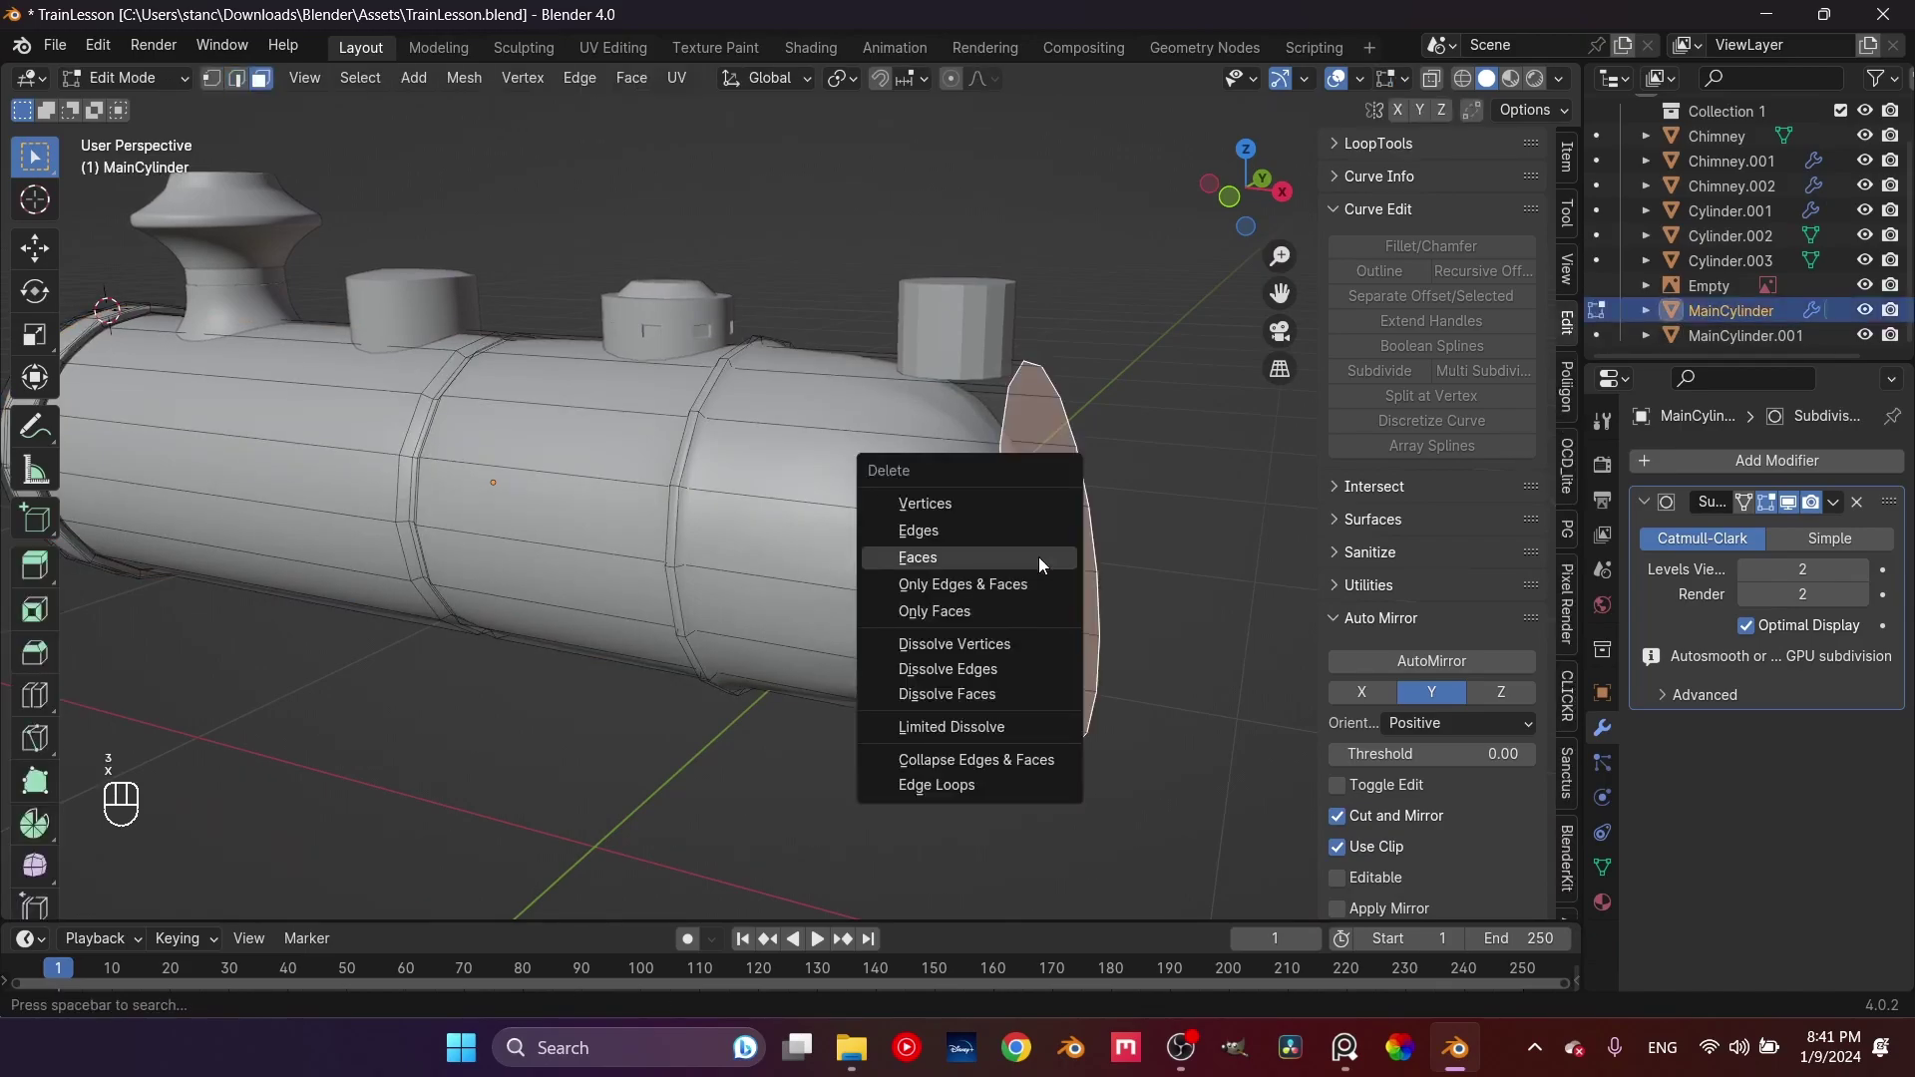
left_click(1039, 557)
key("Tab")
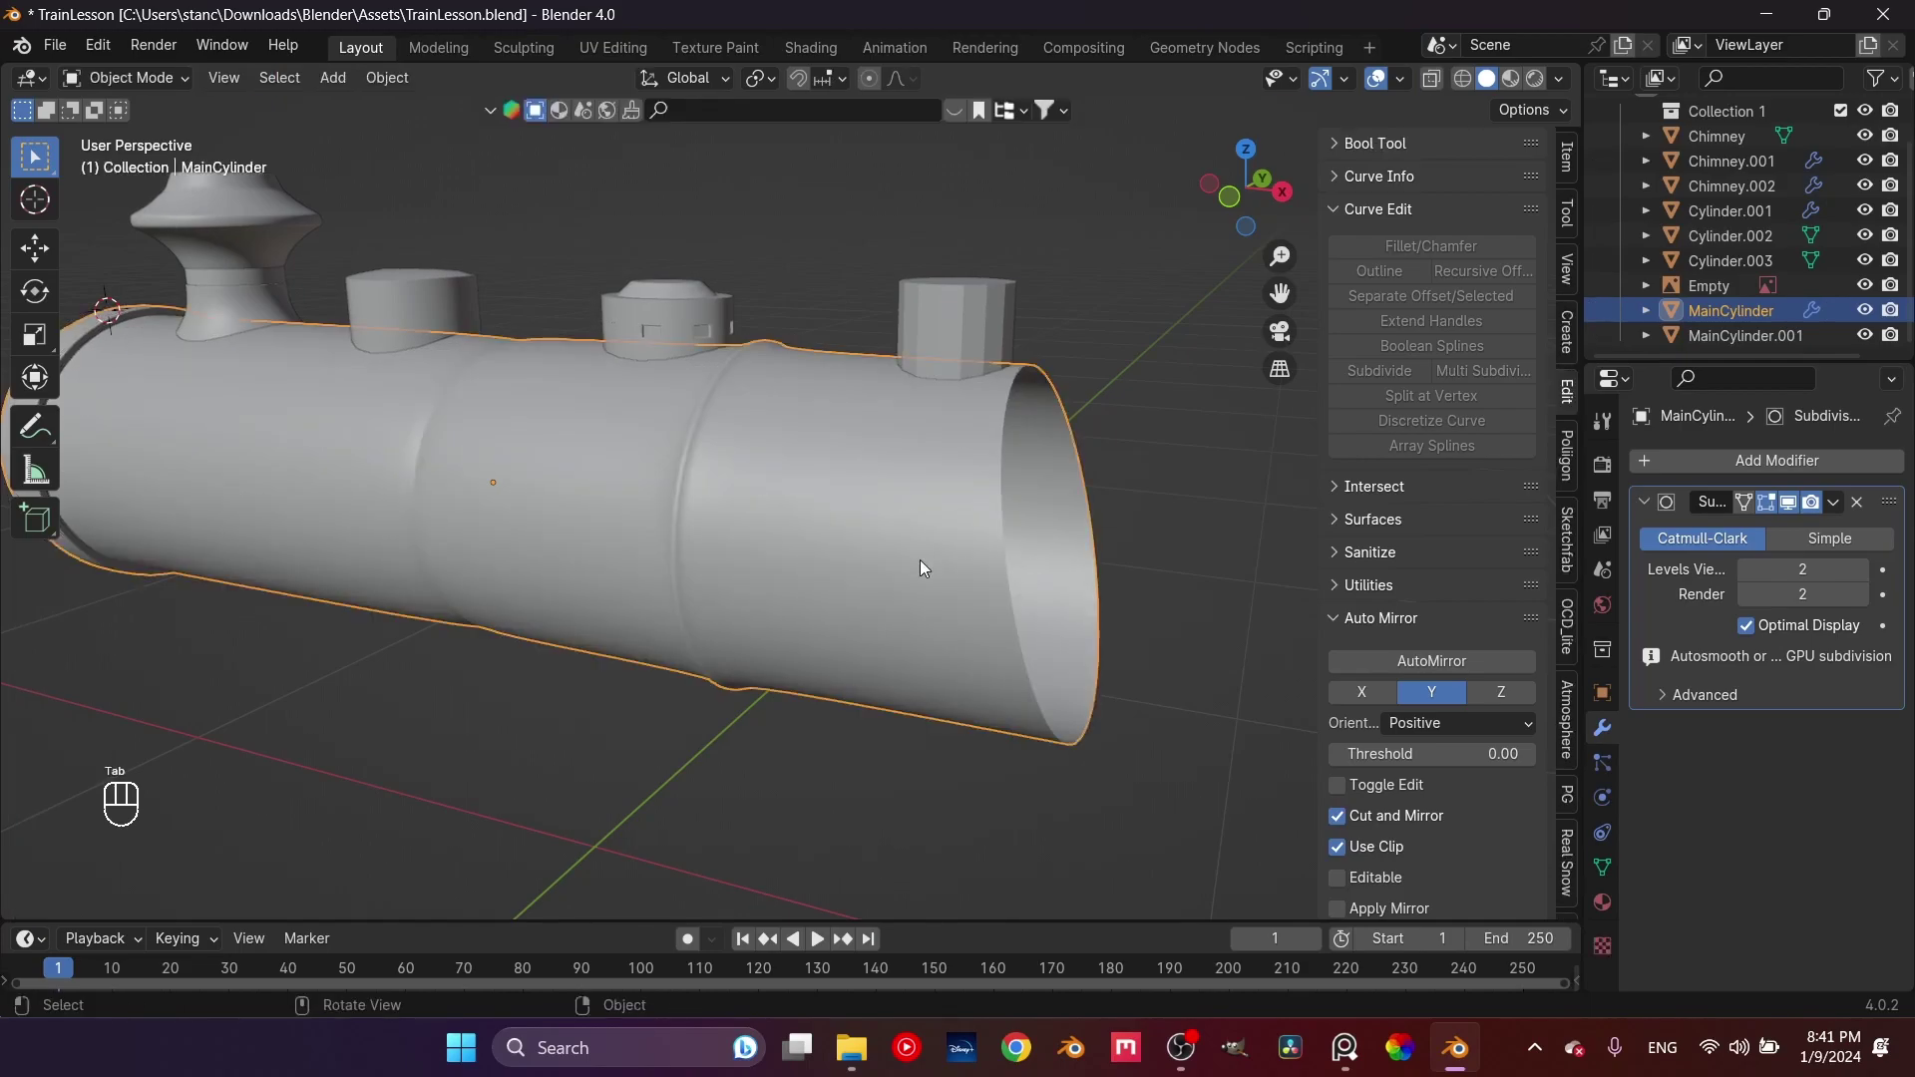
Add a loop cut along the rear side wall of the boiler's raised rear ring, slid by 0.710 toward its base
key("Tab")
scroll(717, 482, "up", 2)
scroll(718, 482, "up", 3)
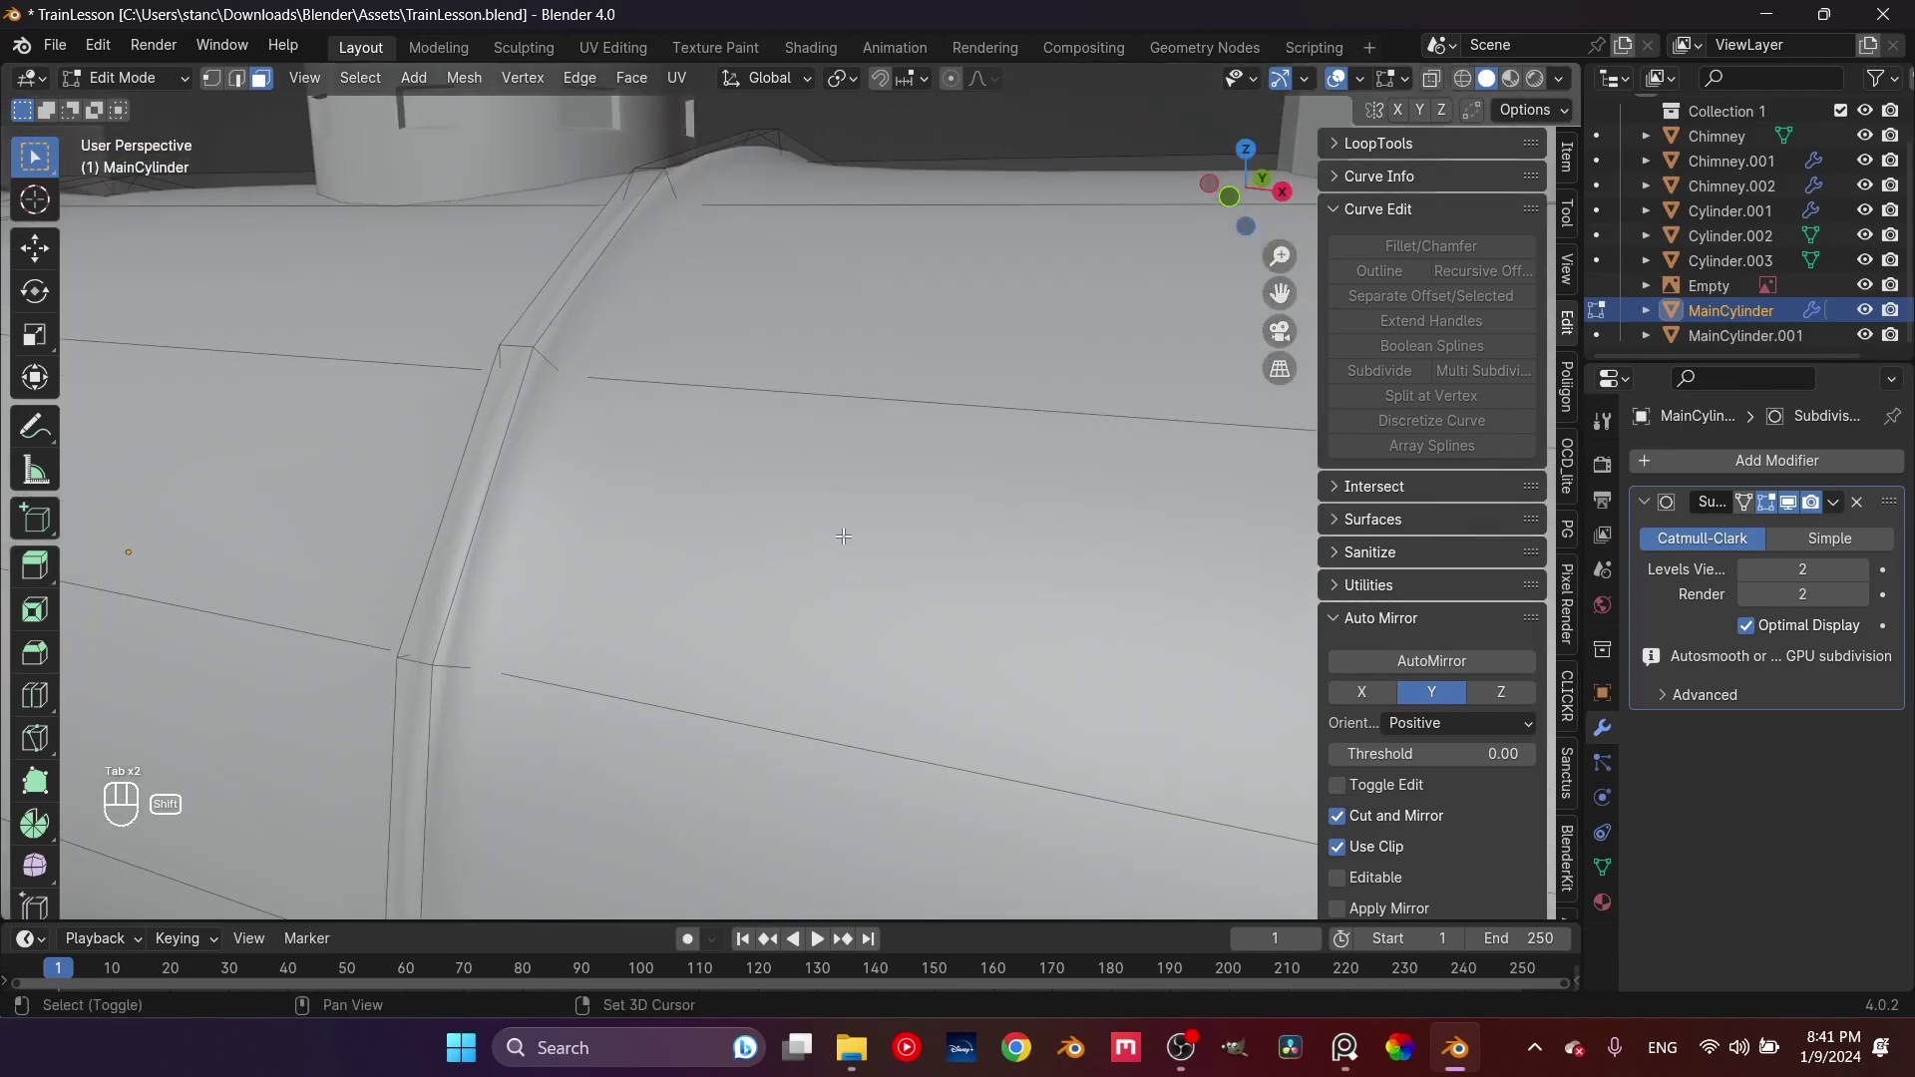
scroll(844, 536, "down", 3)
middle_click_drag(844, 537, 816, 528)
key("ctrl+r")
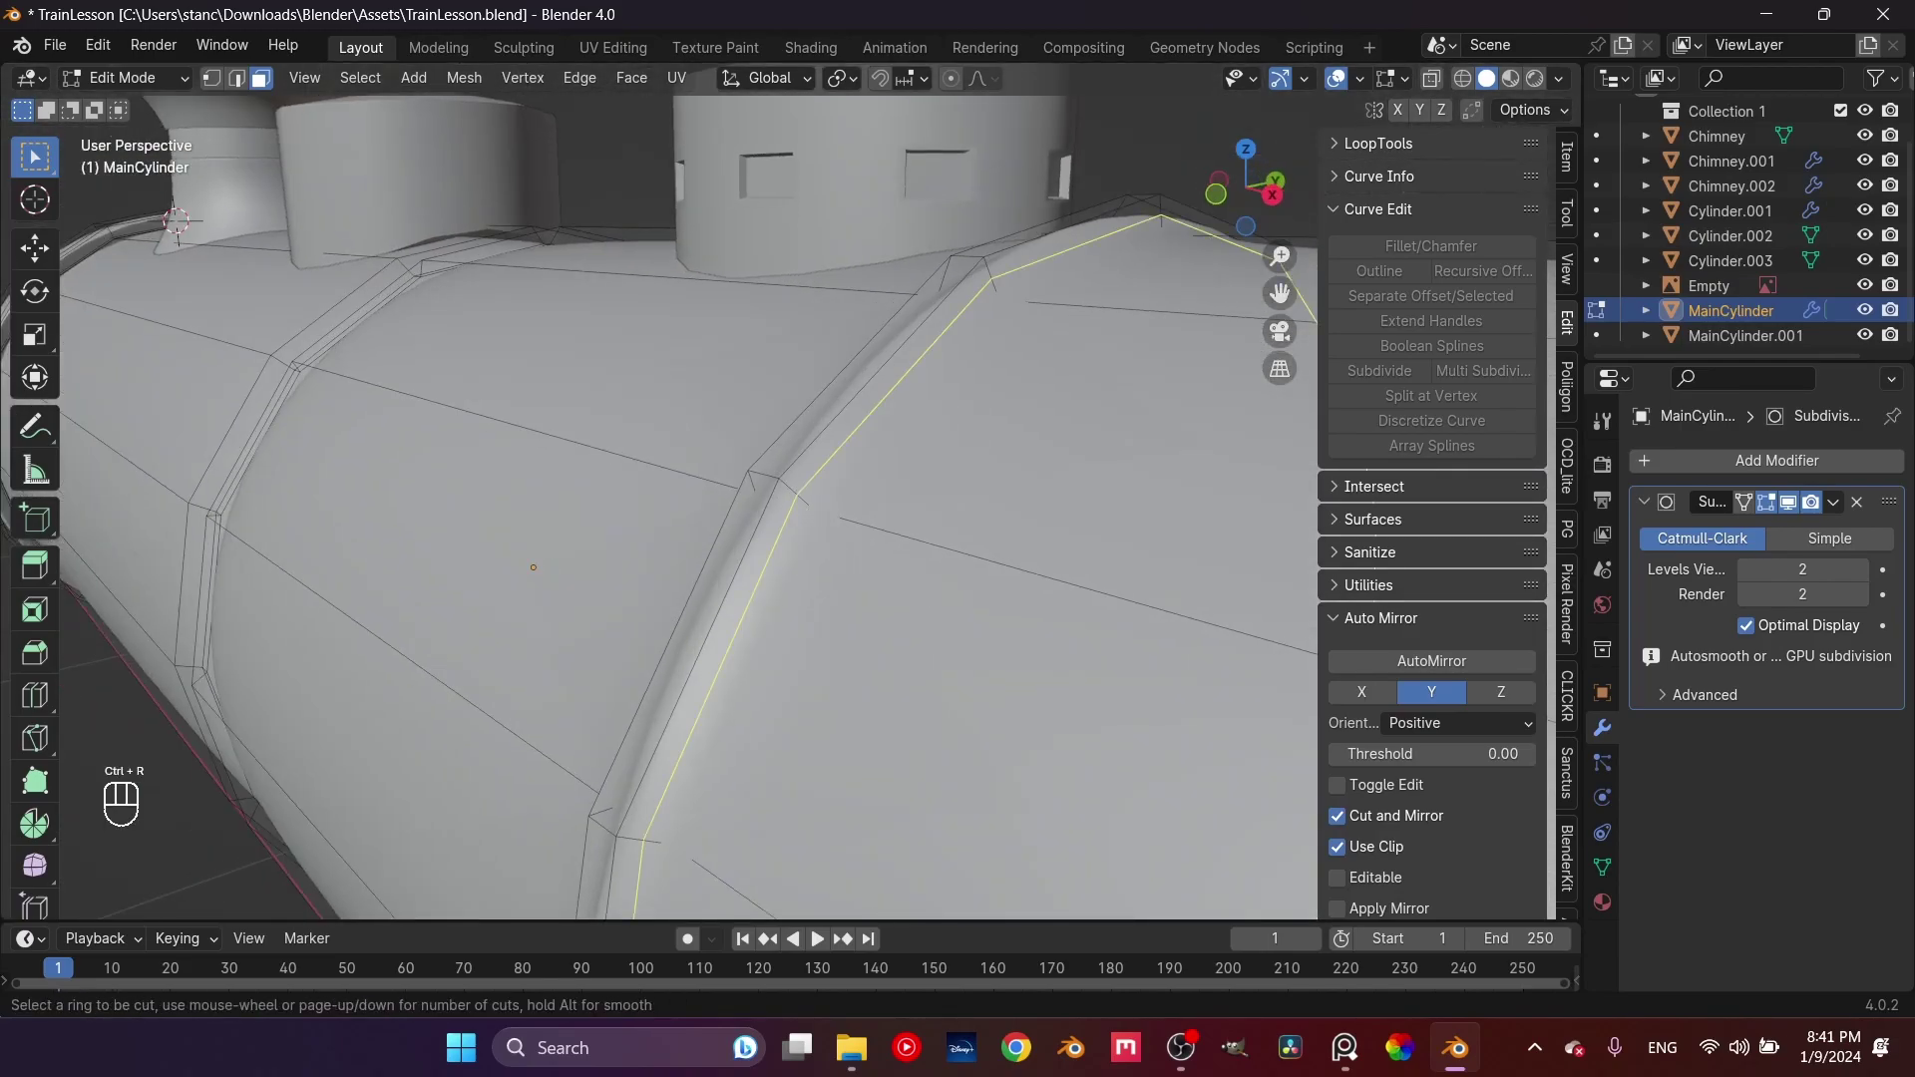
left_click(796, 496)
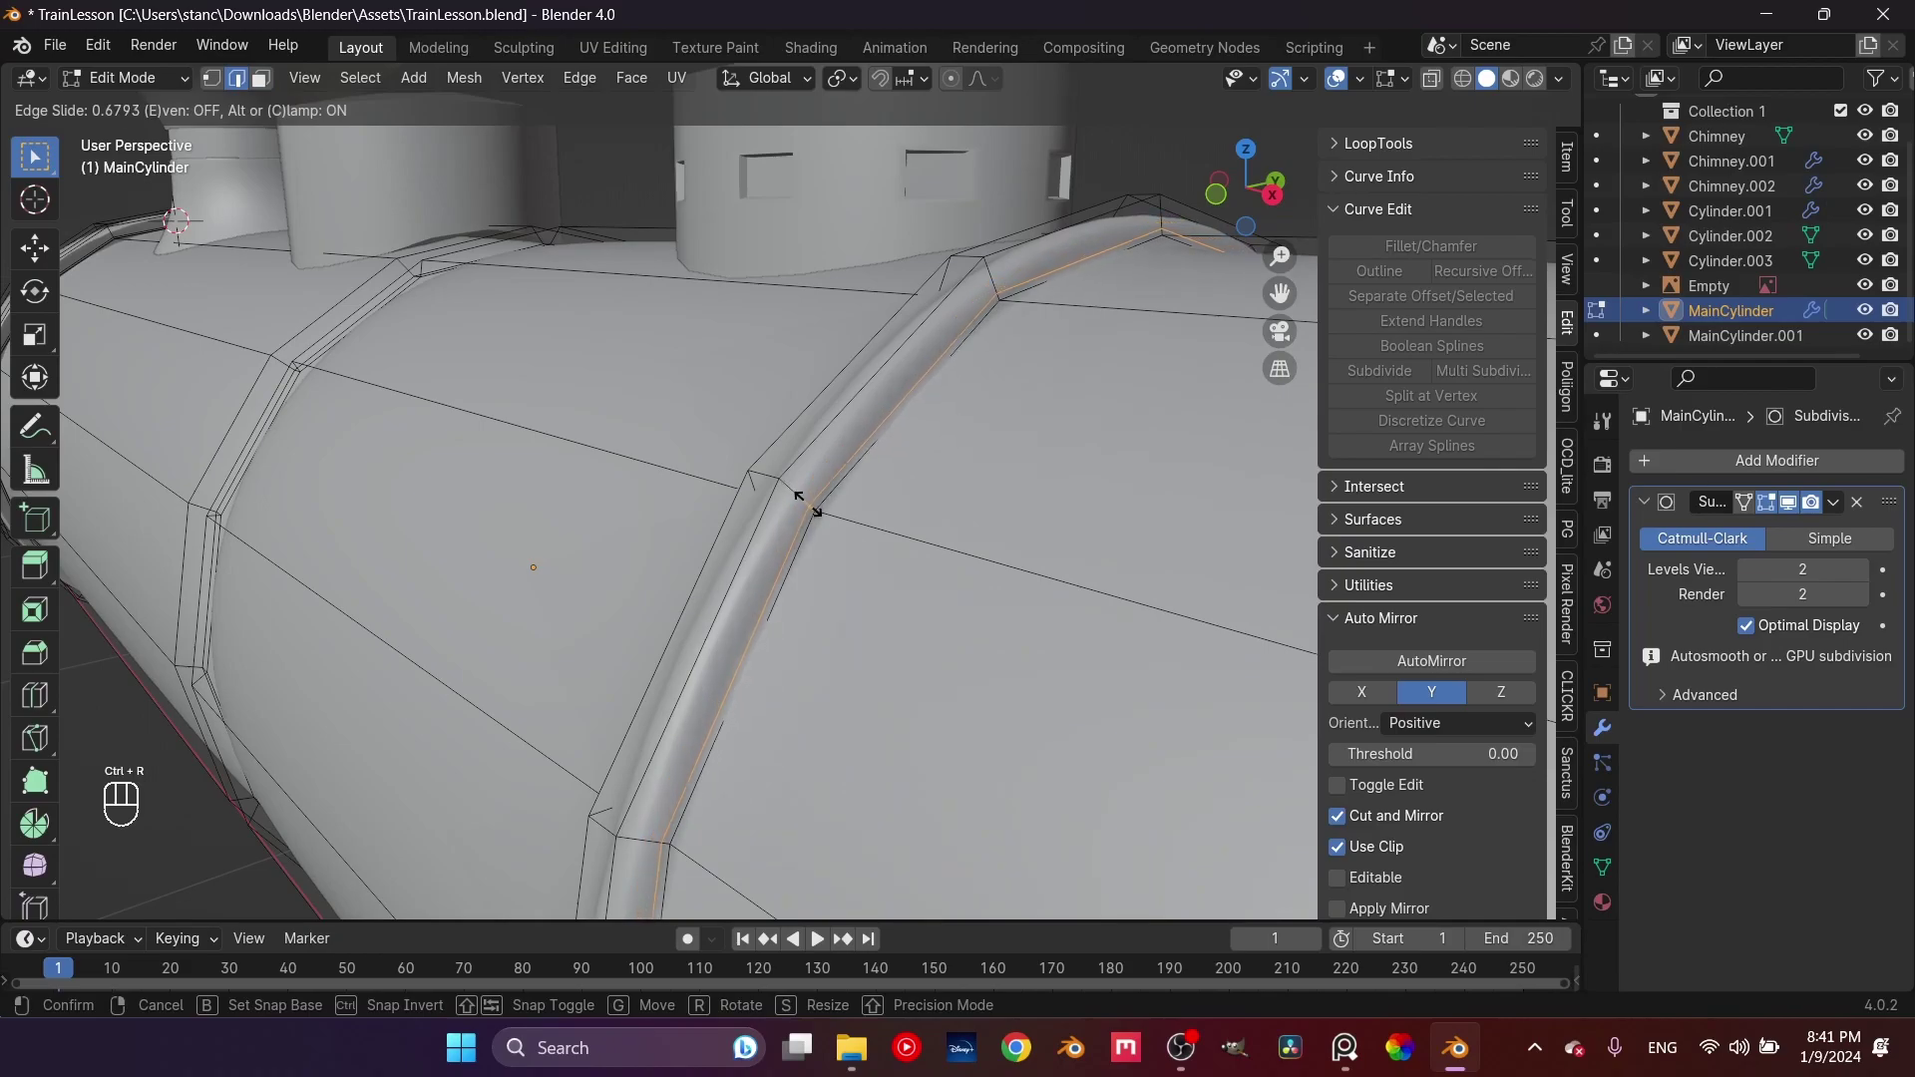
left_click(856, 578)
Add a loop cut in the boiler section behind the raised rear ring, slid by 0.962 toward the ring
scroll(898, 559, "down", 3)
middle_click_drag(970, 556, 973, 512)
key("ctrl+r")
left_click(928, 514)
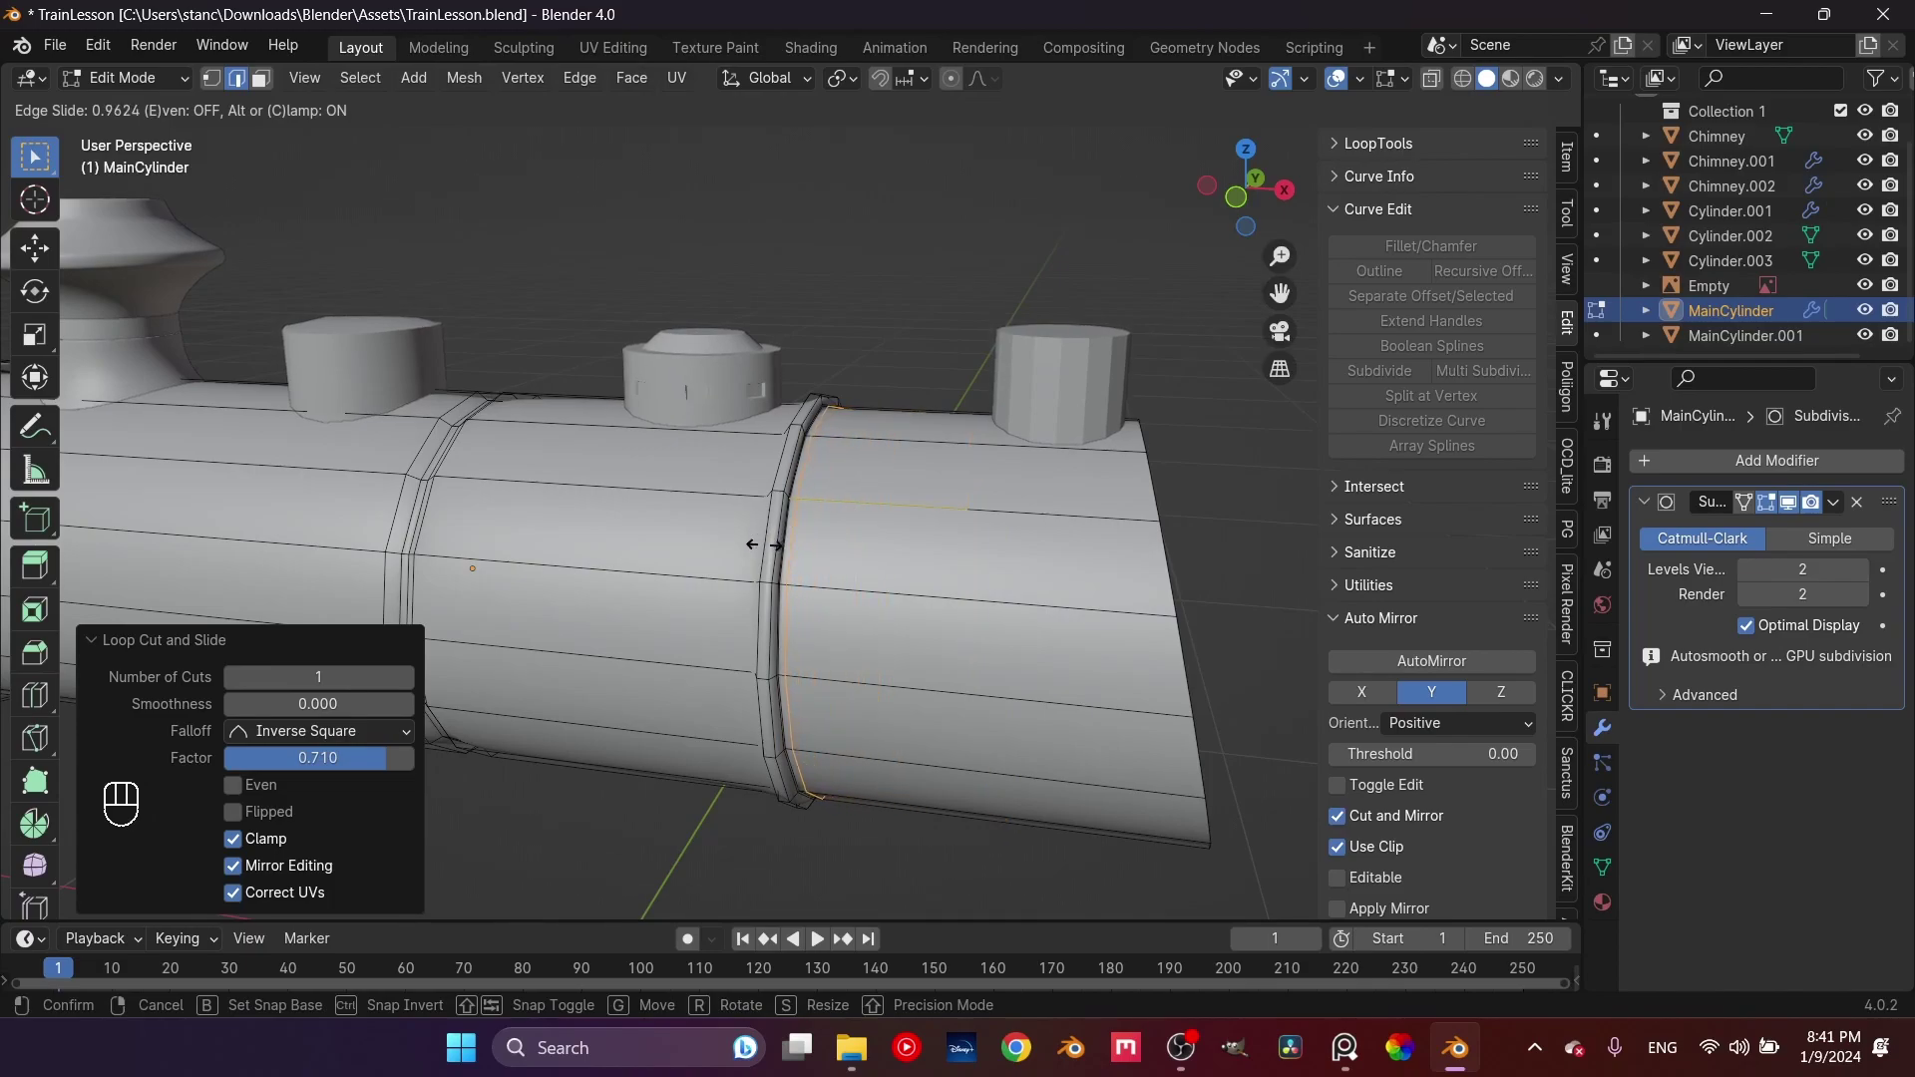
left_click(764, 546)
Edge-slide the new loop behind the raised ring by a factor of 0.336, closer to the ring
scroll(783, 556, "up", 8)
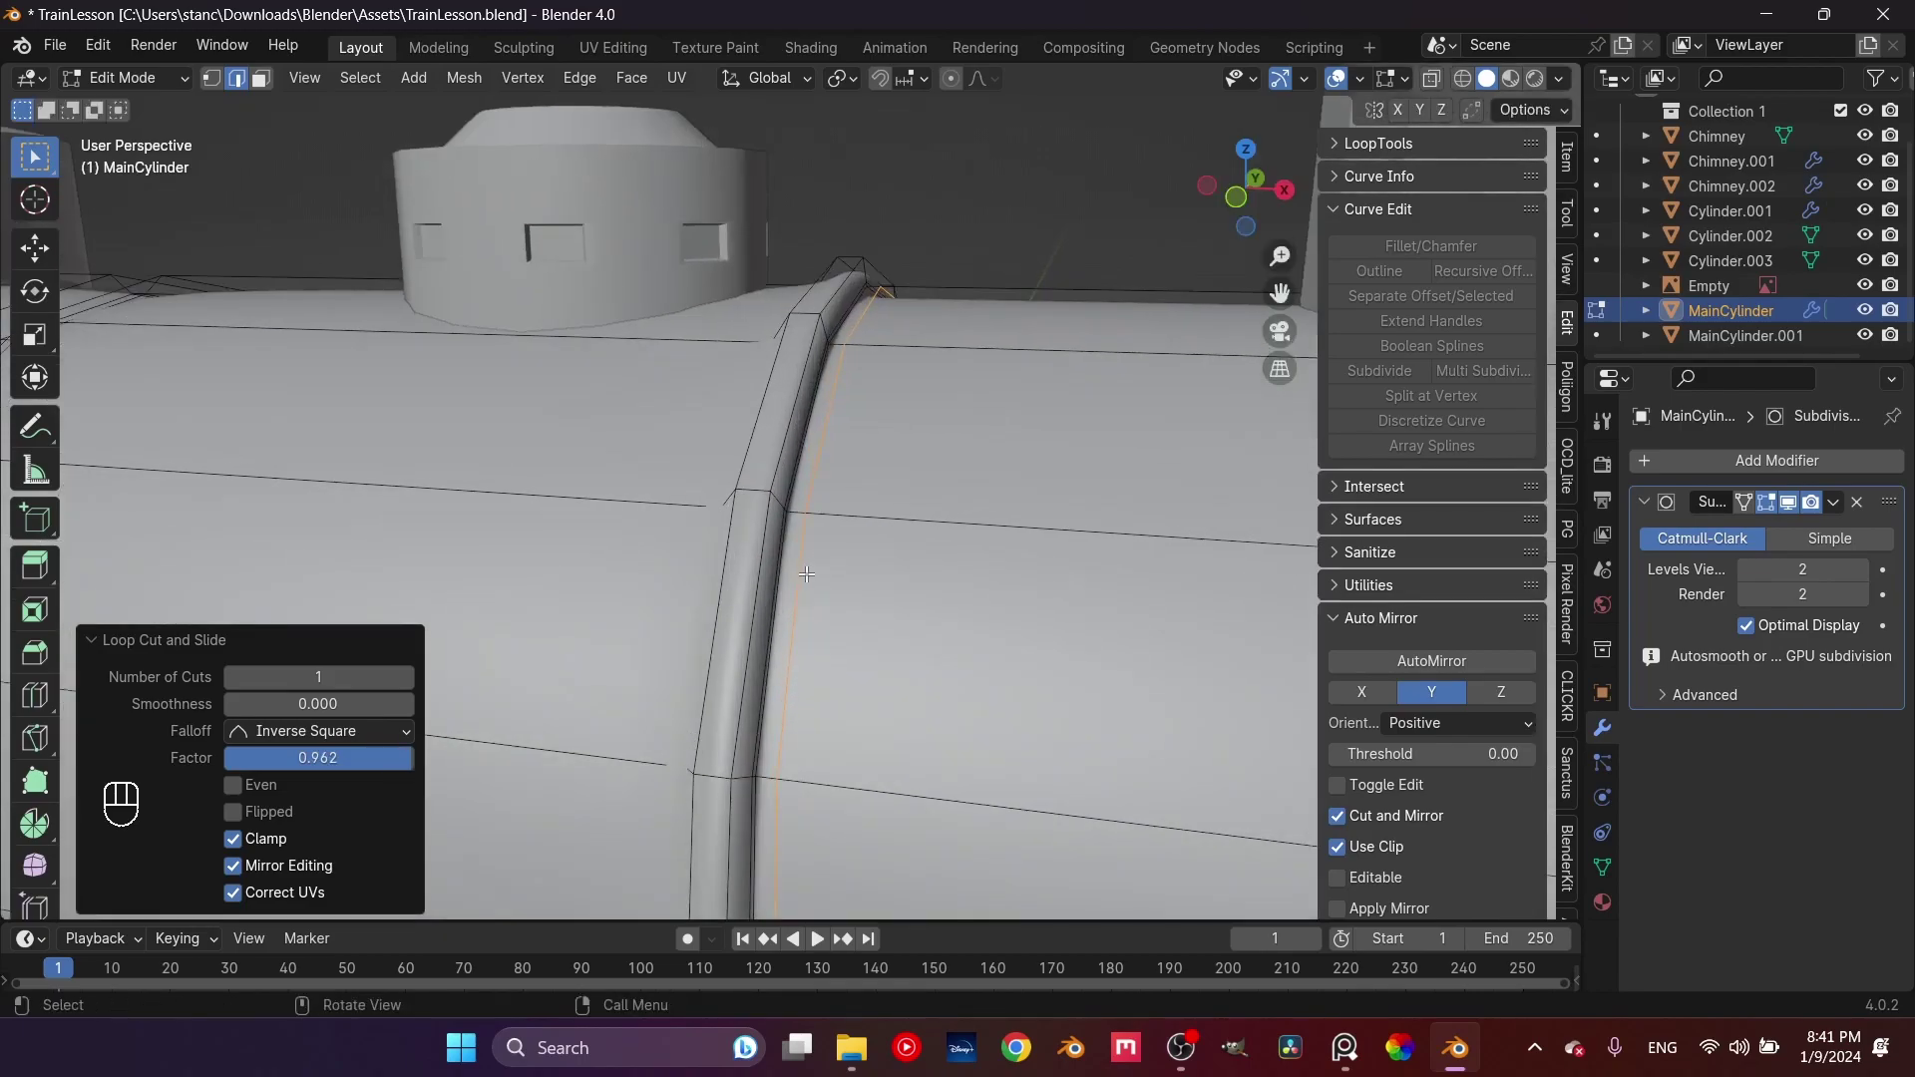
key("g")
key("g")
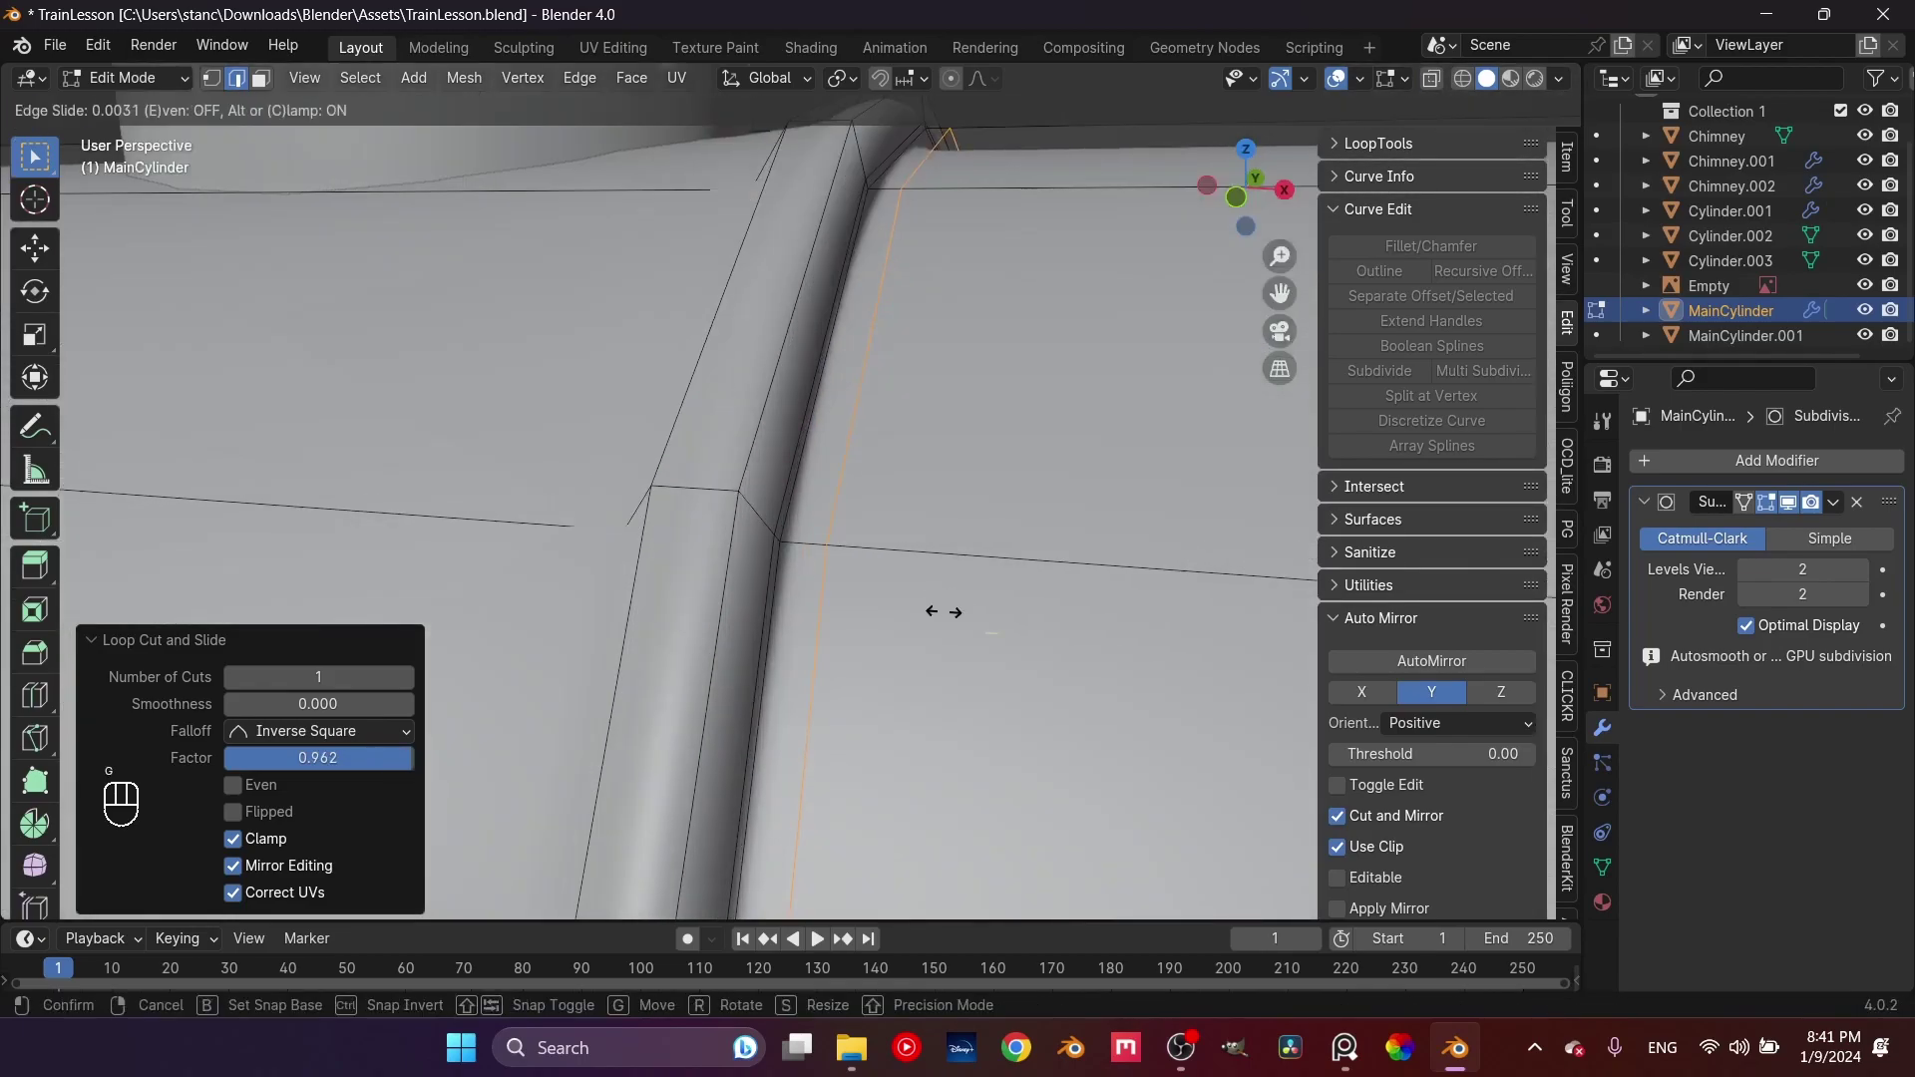
left_click(461, 549)
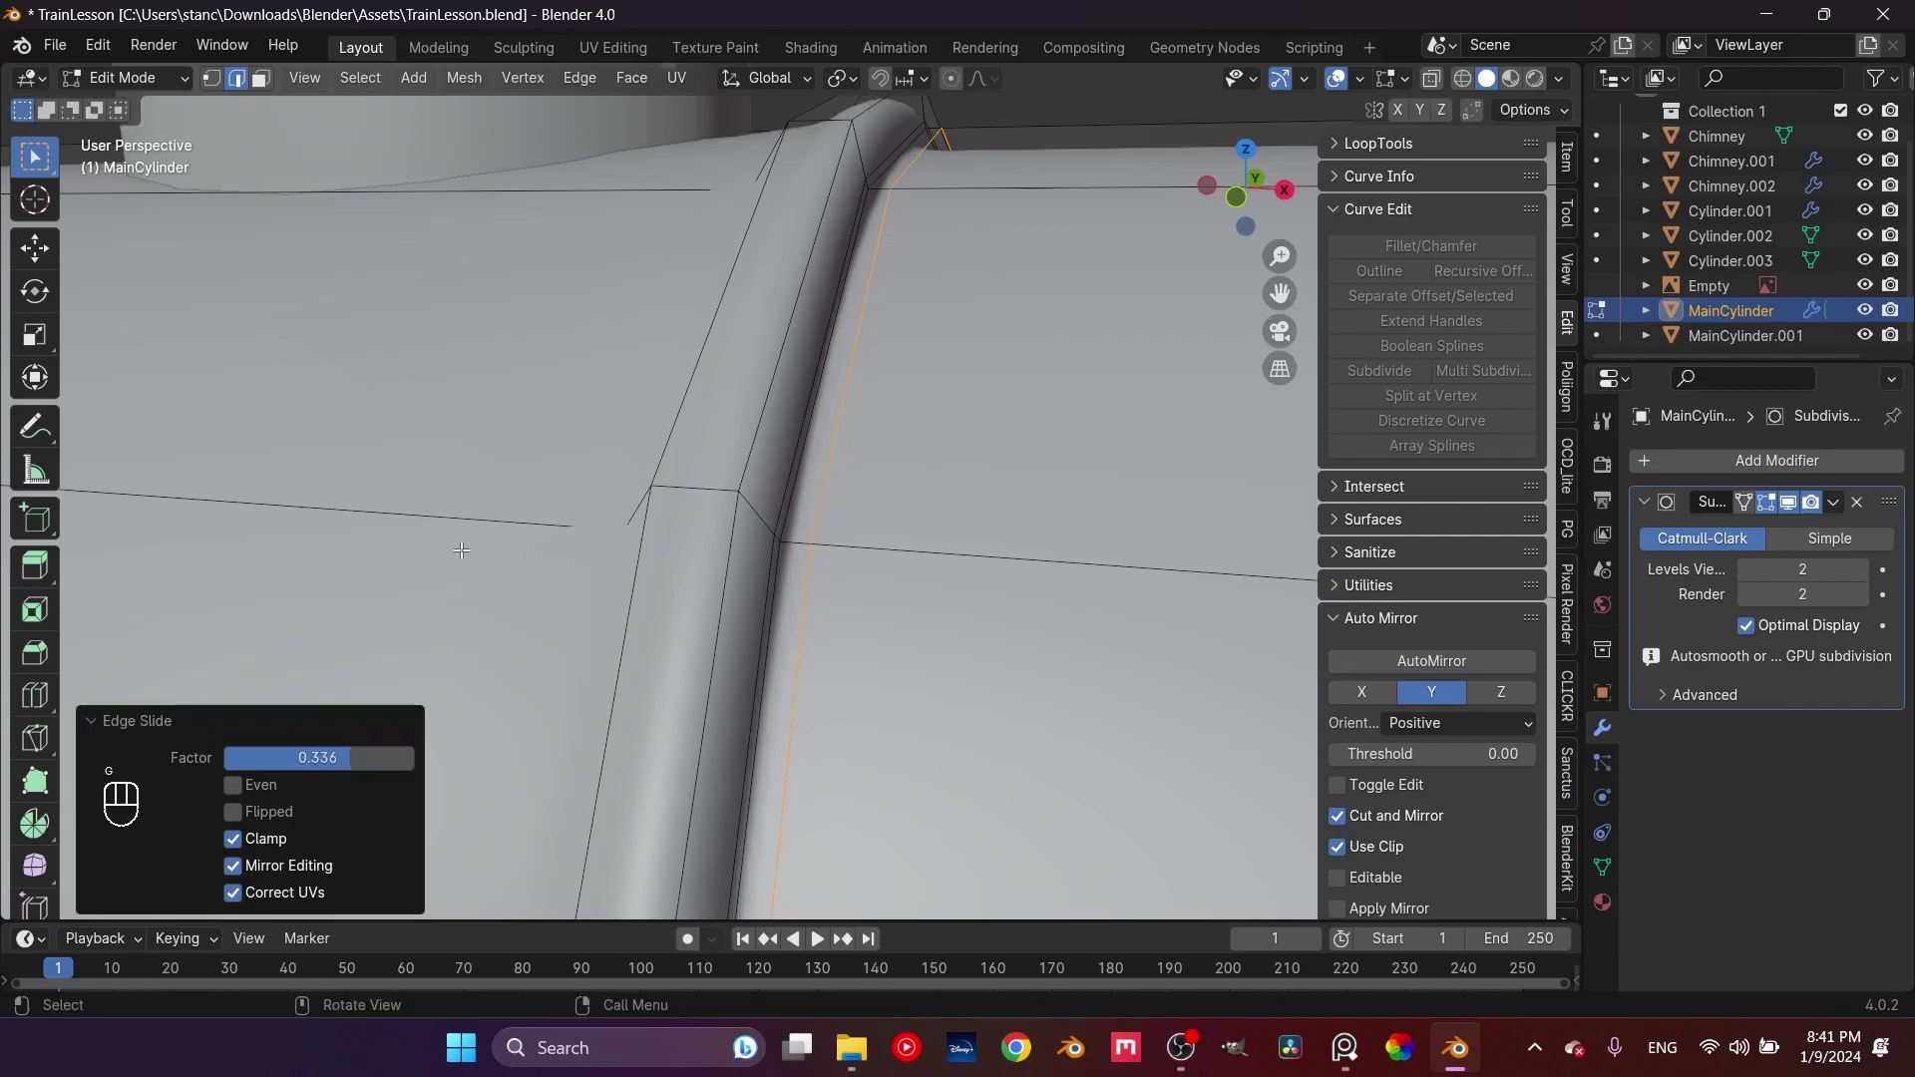
Add a loop cut in the boiler section in front of the raised rear ring, slid by -0.975 toward the ring
scroll(829, 496, "down", 5)
middle_click_drag(829, 496, 698, 498)
key("ctrl+r")
left_click(768, 499)
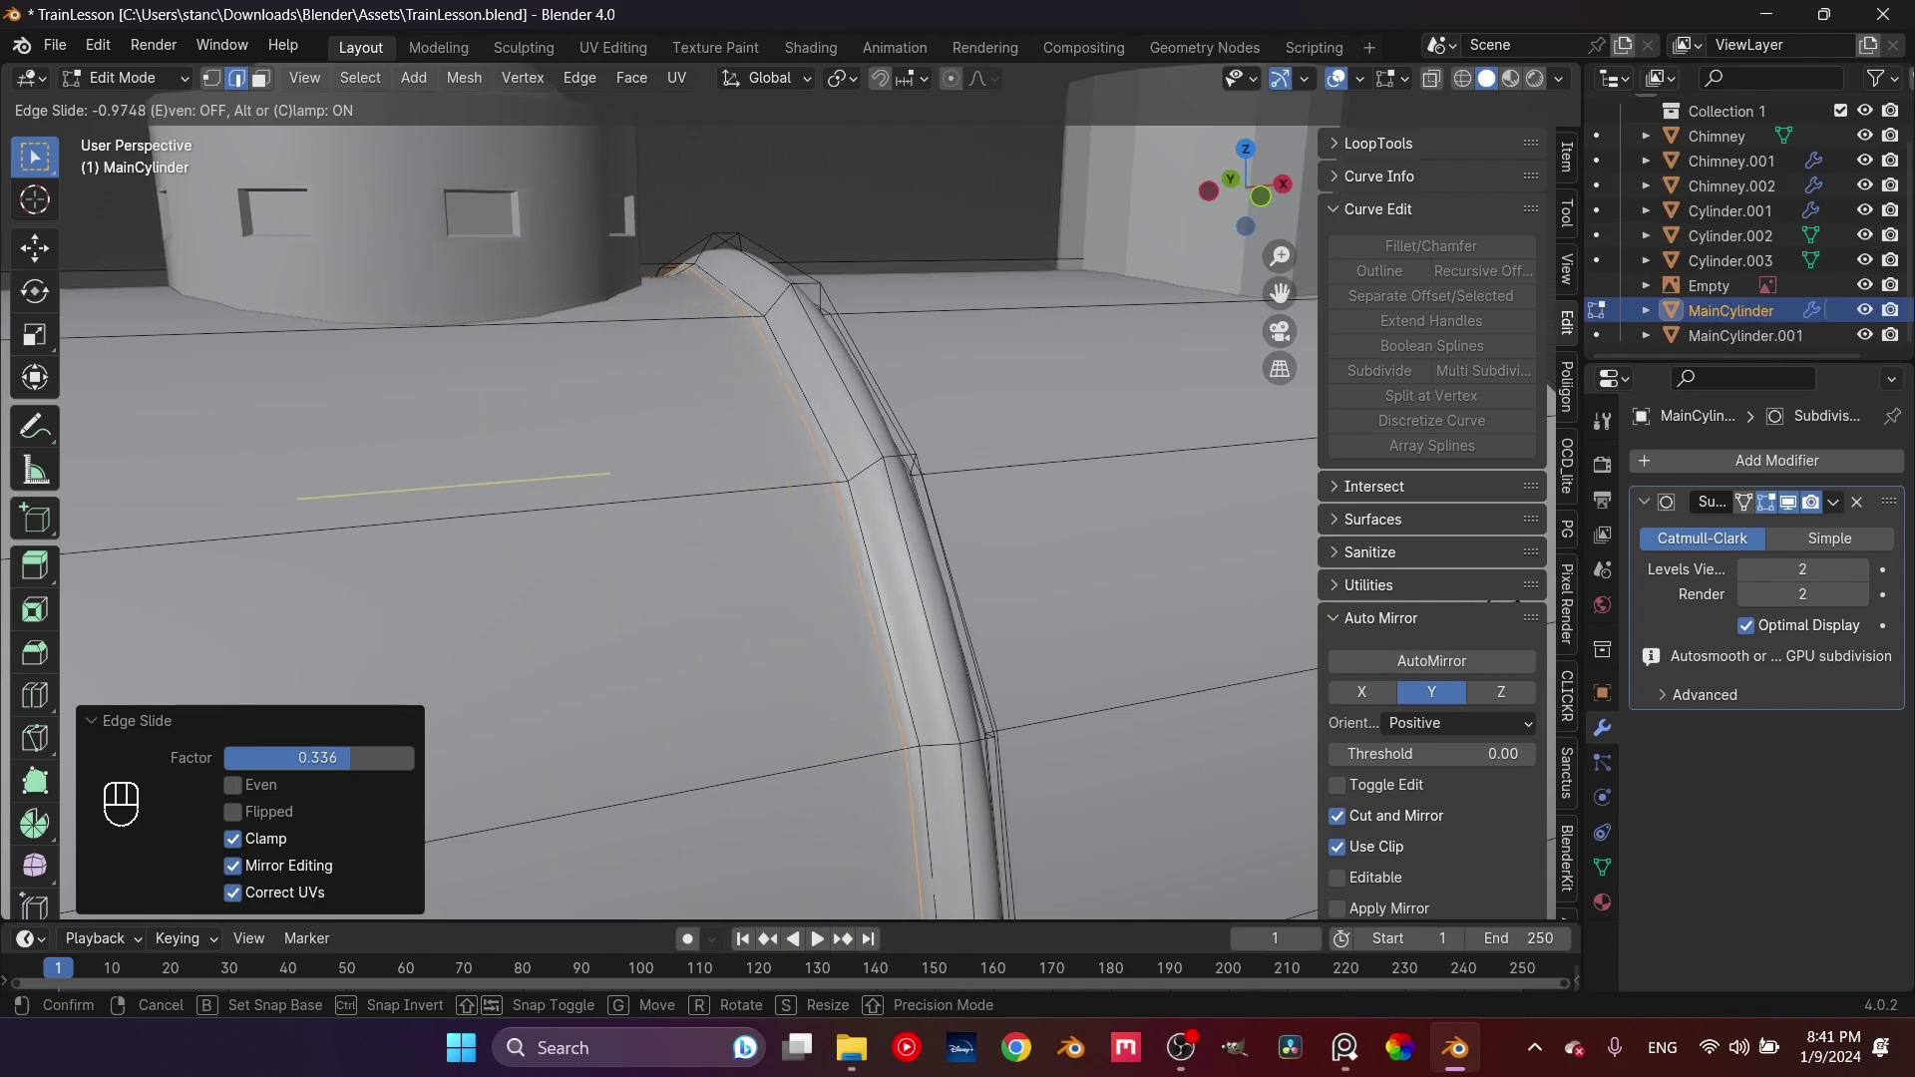
left_click(1105, 551)
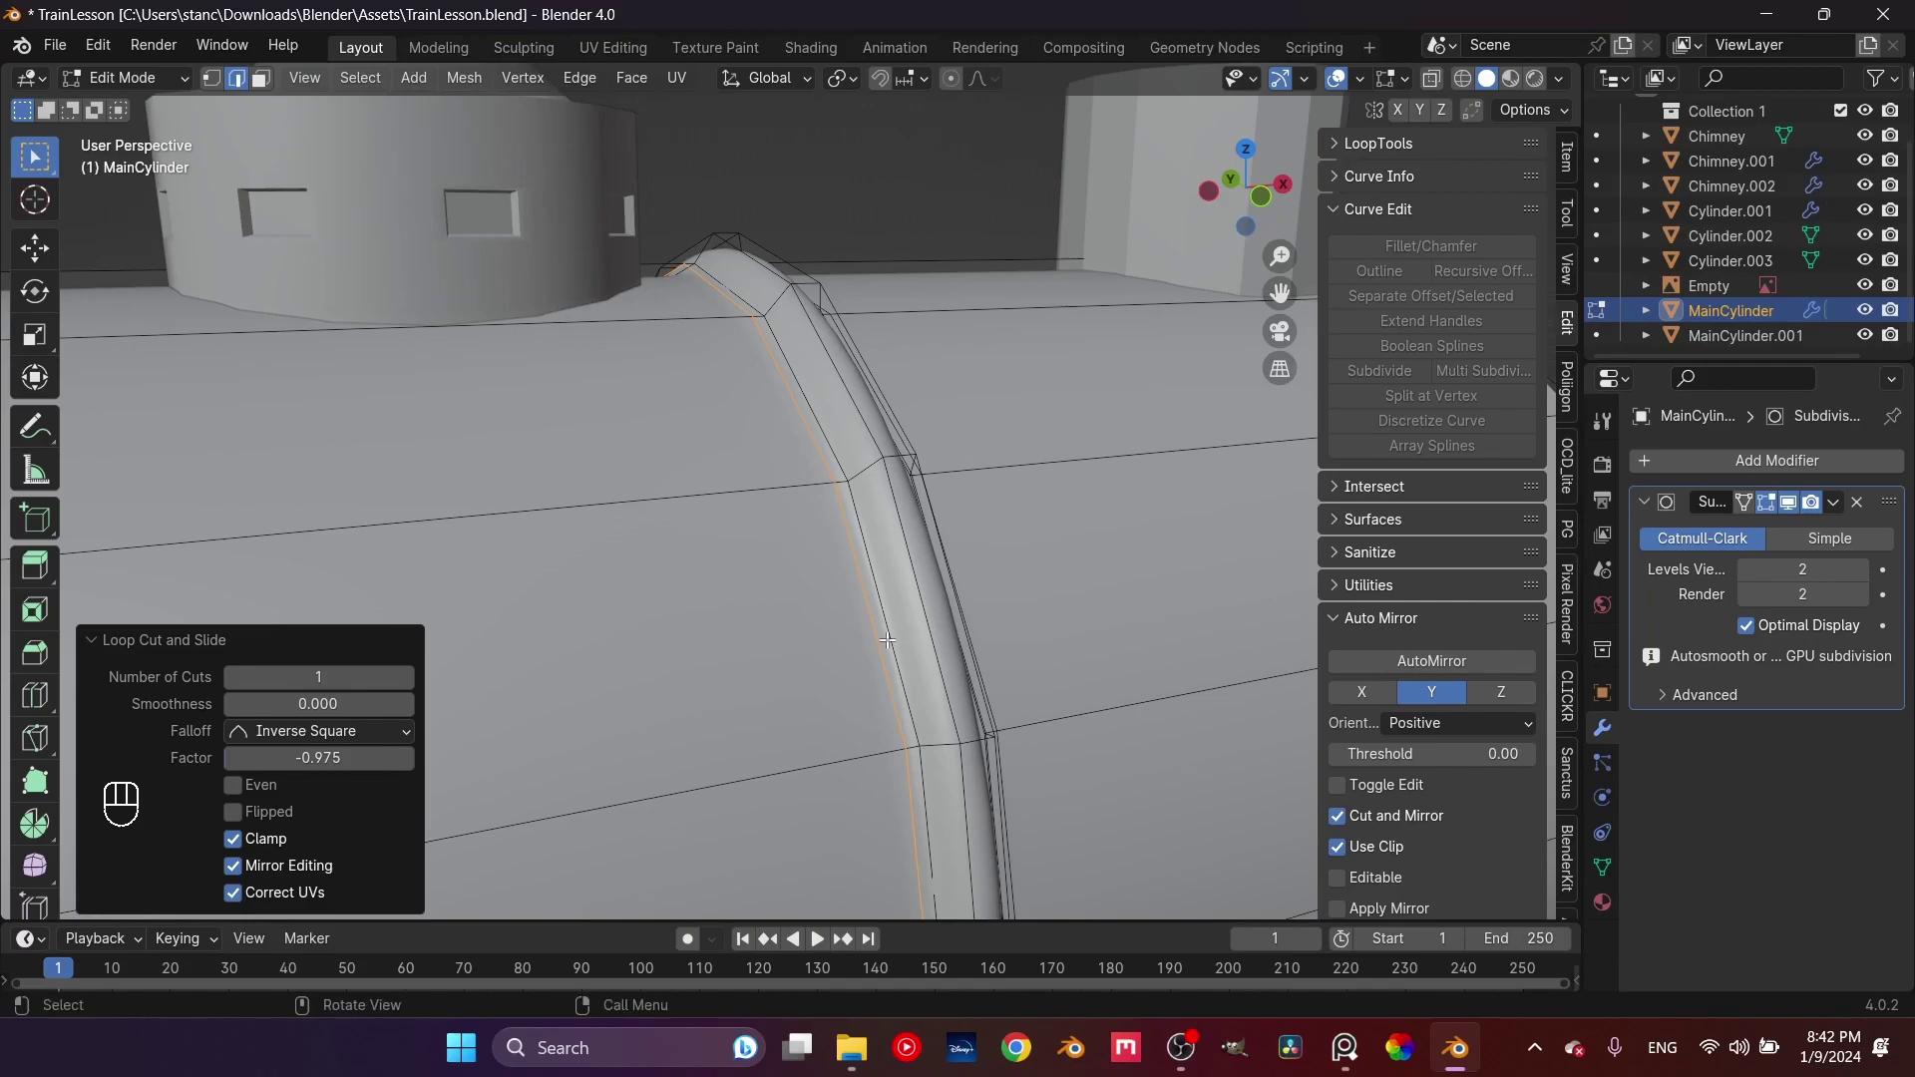
Add a loop cut on the raised ring's front side wall, slid by 0.544 toward its base, and check it in Object Mode
scroll(863, 490, "up", 4)
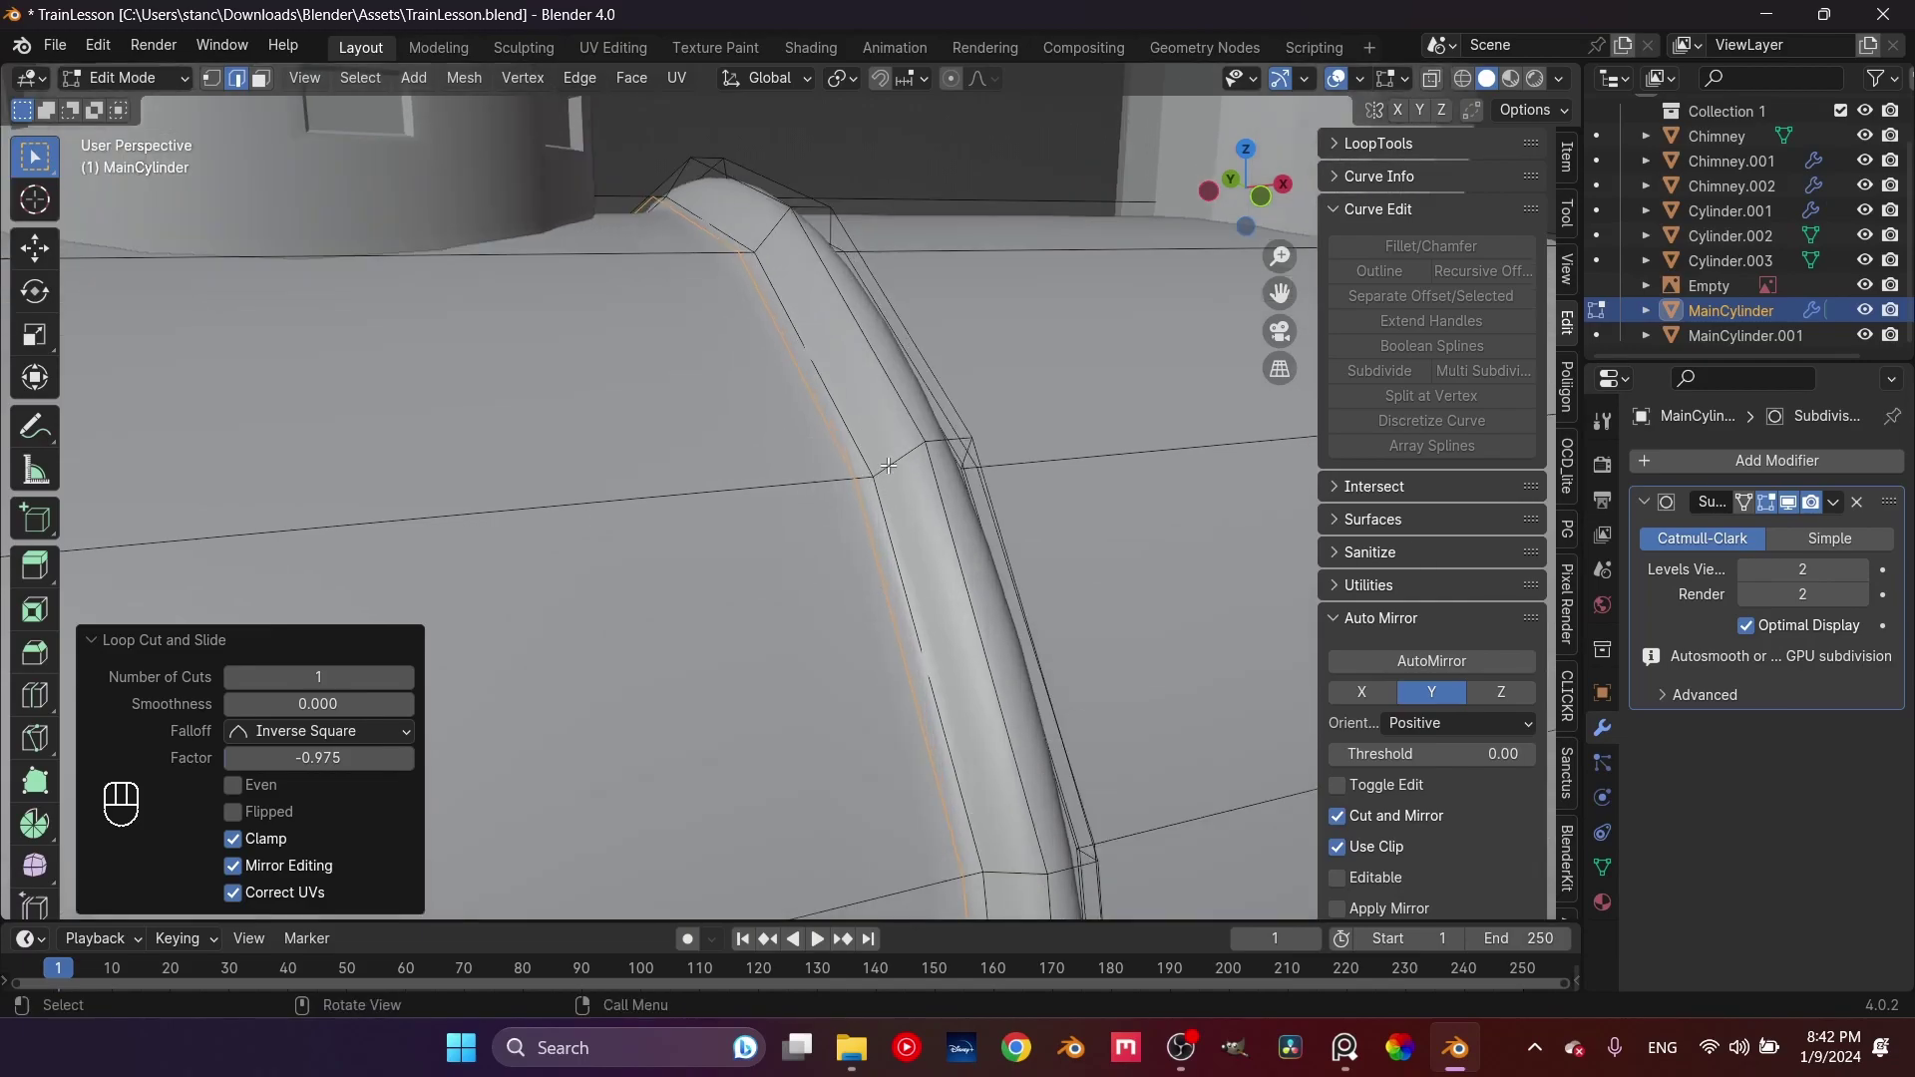
key("ctrl+r")
left_click(953, 451)
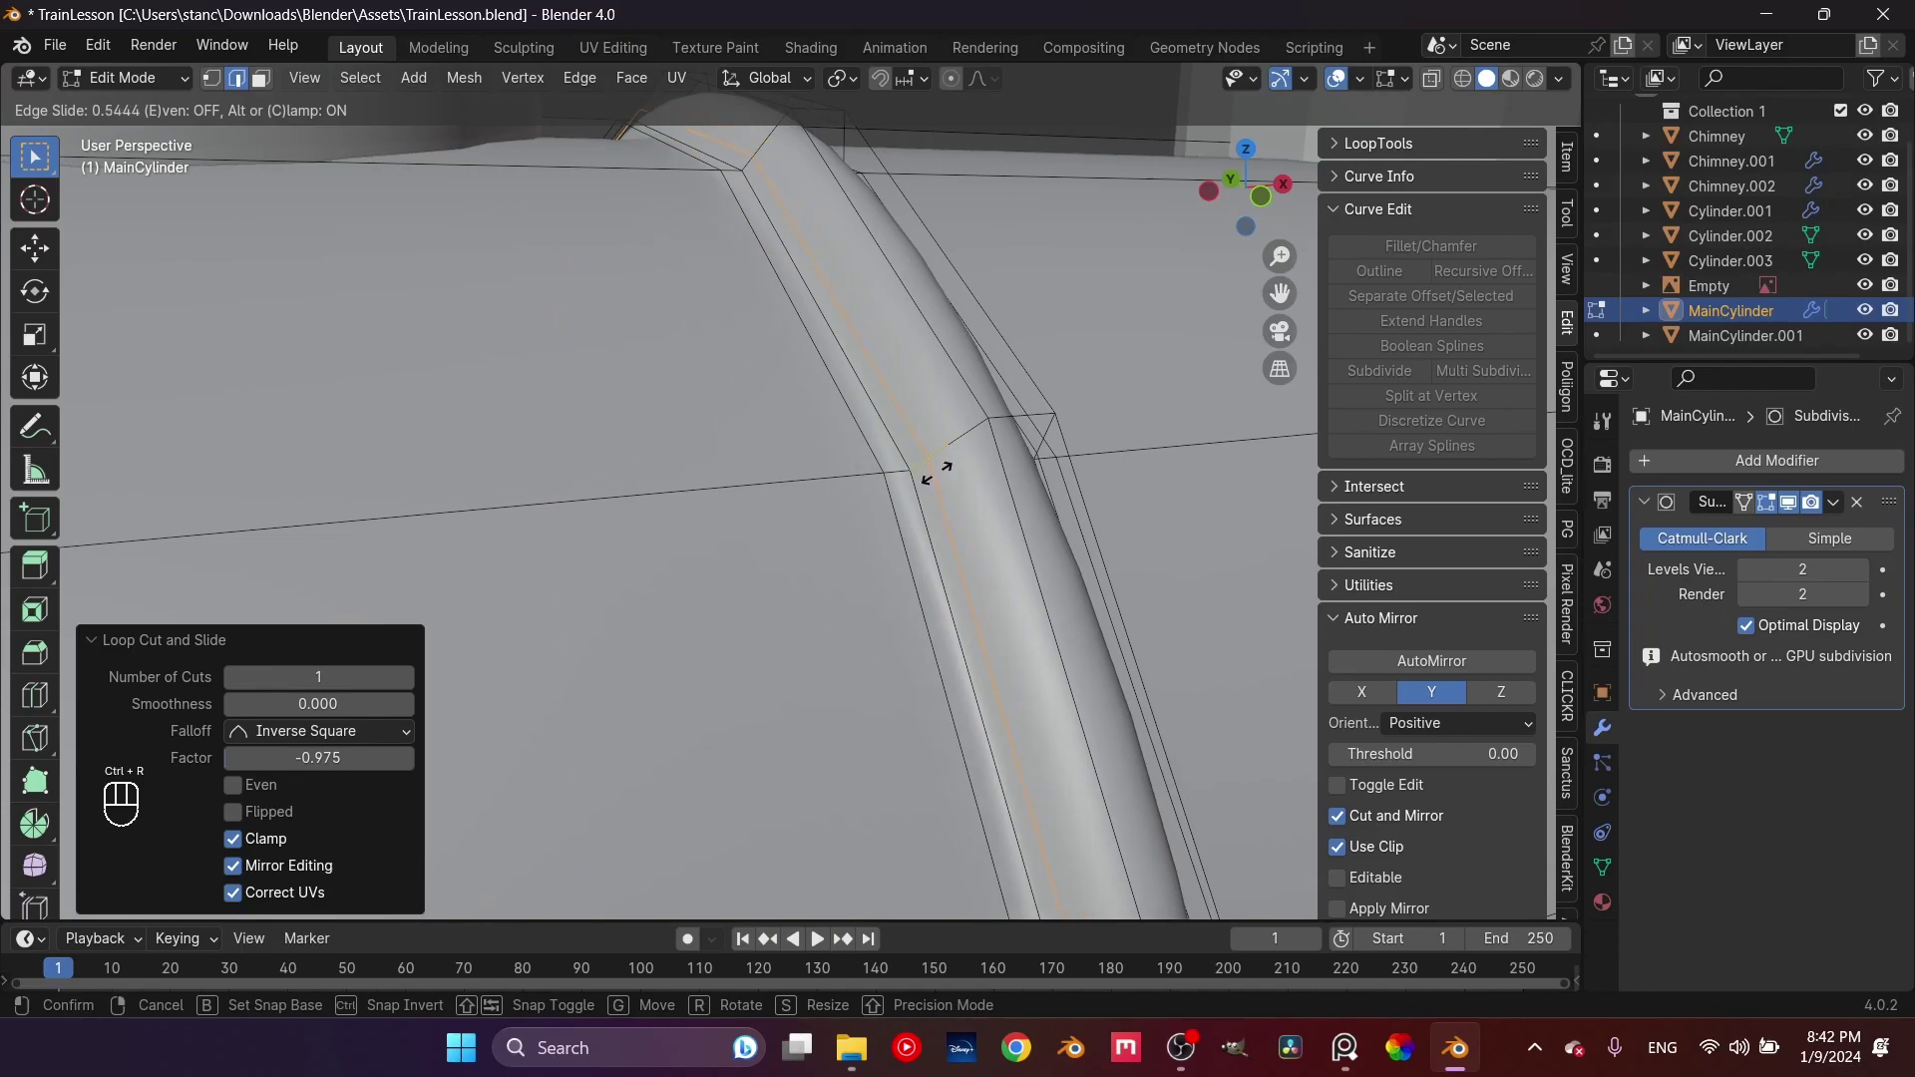
left_click(936, 471)
middle_click_drag(936, 472, 909, 526, "shift")
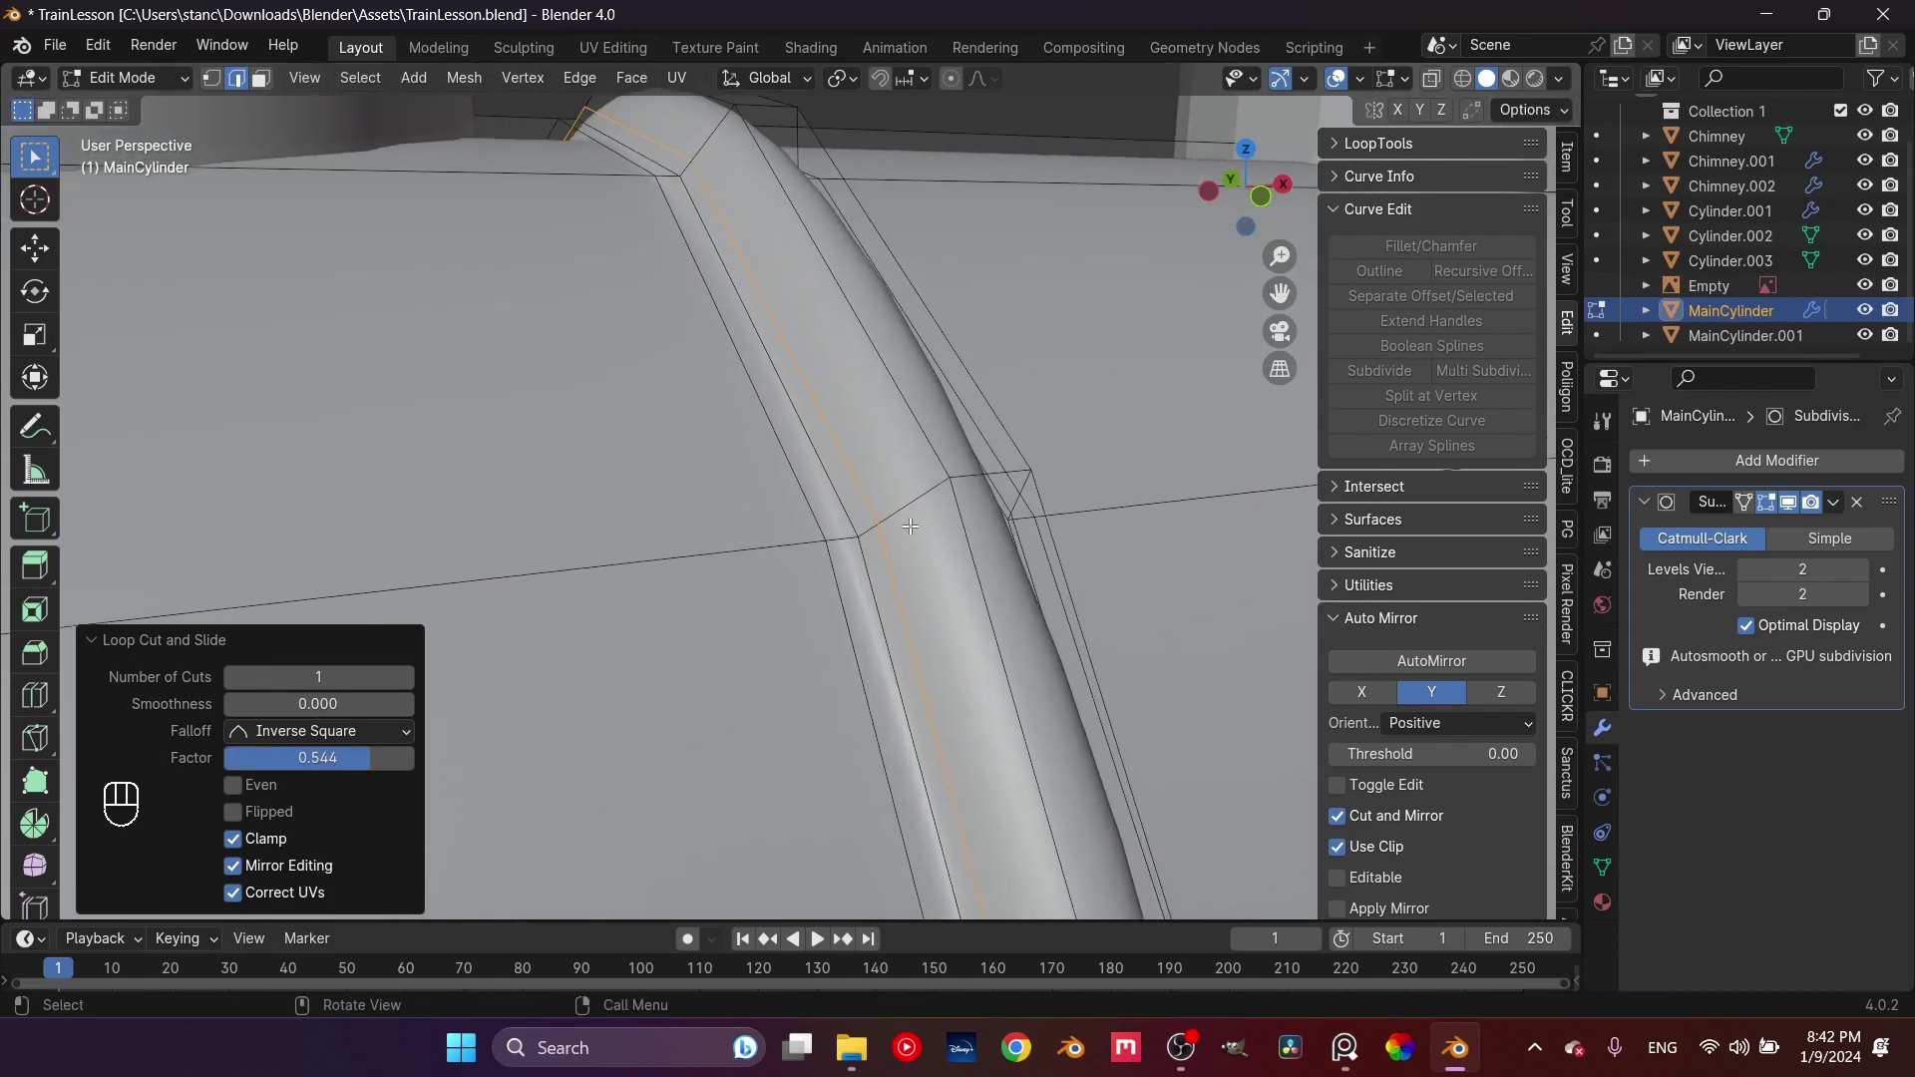
key("Tab")
scroll(834, 422, "down", 2)
scroll(979, 579, "up", 3)
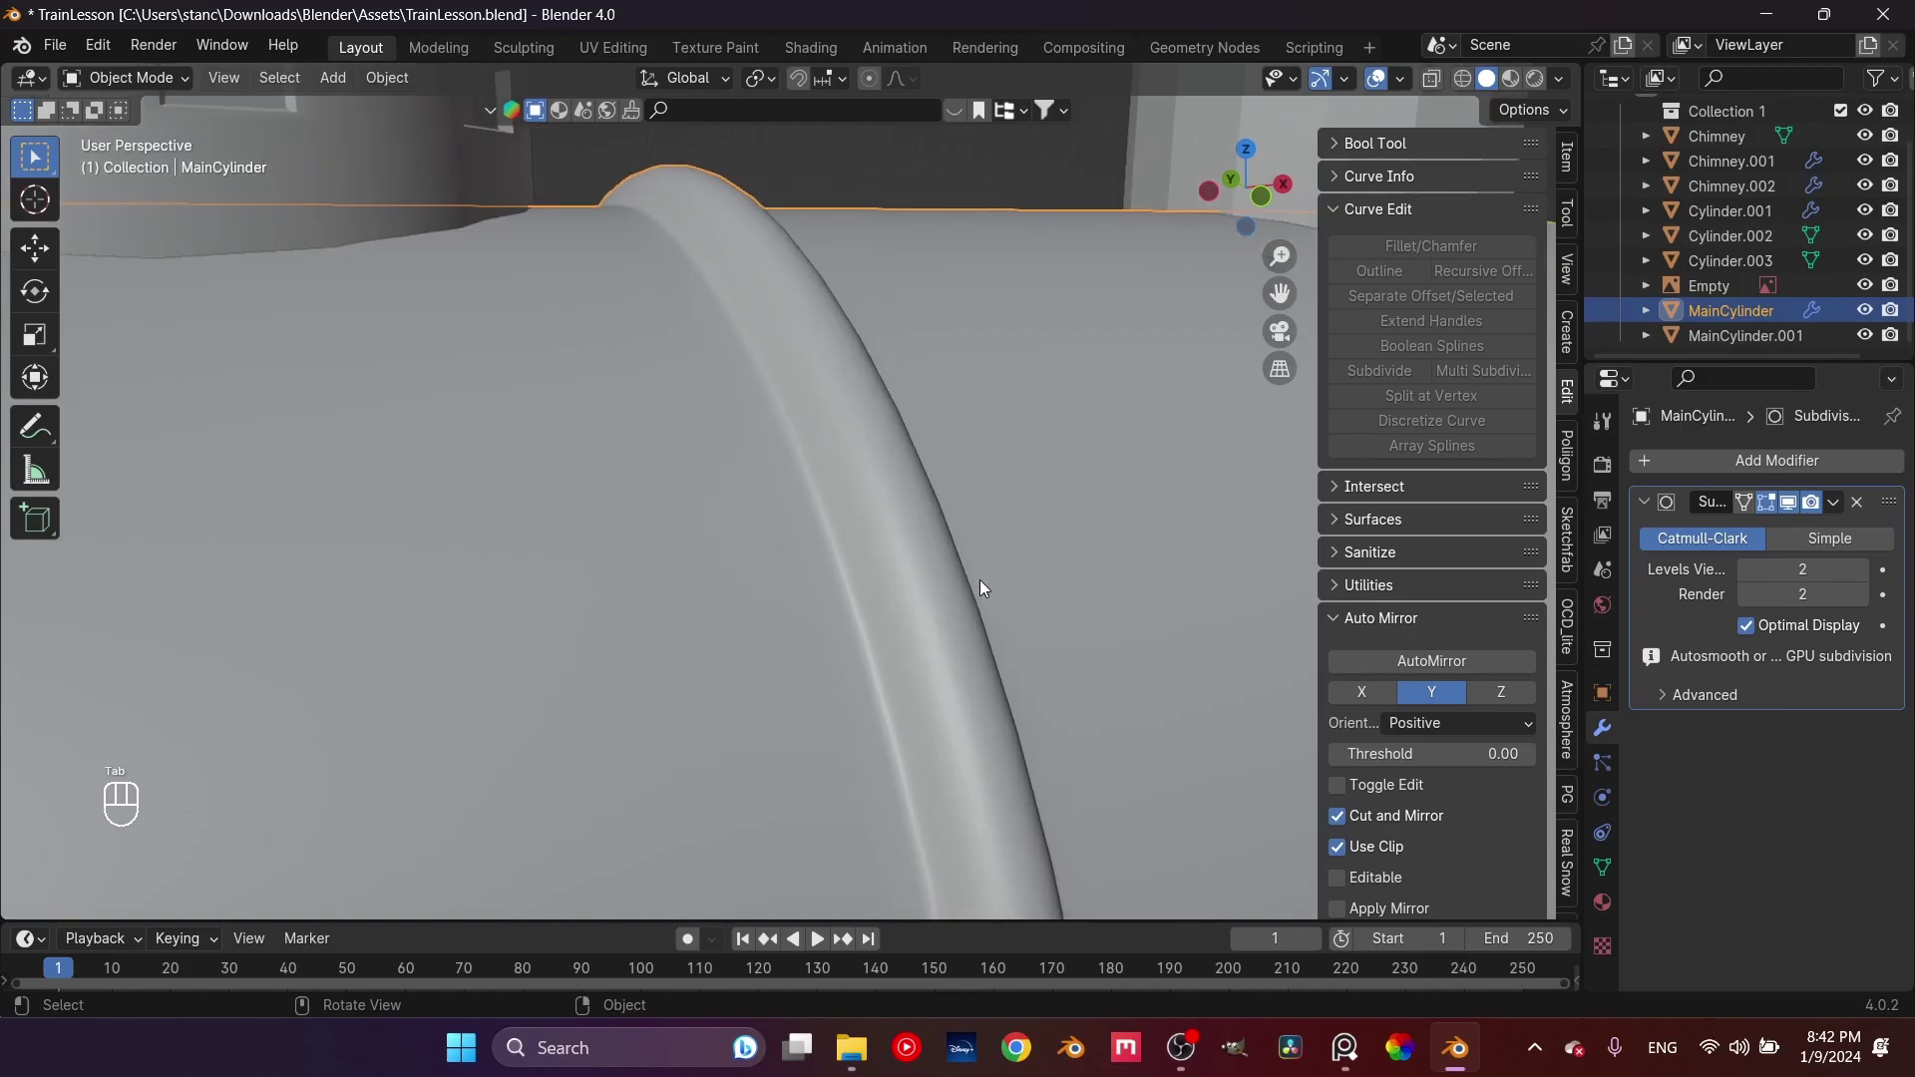
Add a second loop cut on the raised ring's front side wall, slid by -0.681 toward its outer edge
key("Tab")
scroll(888, 511, "up", 2)
key("ctrl+r")
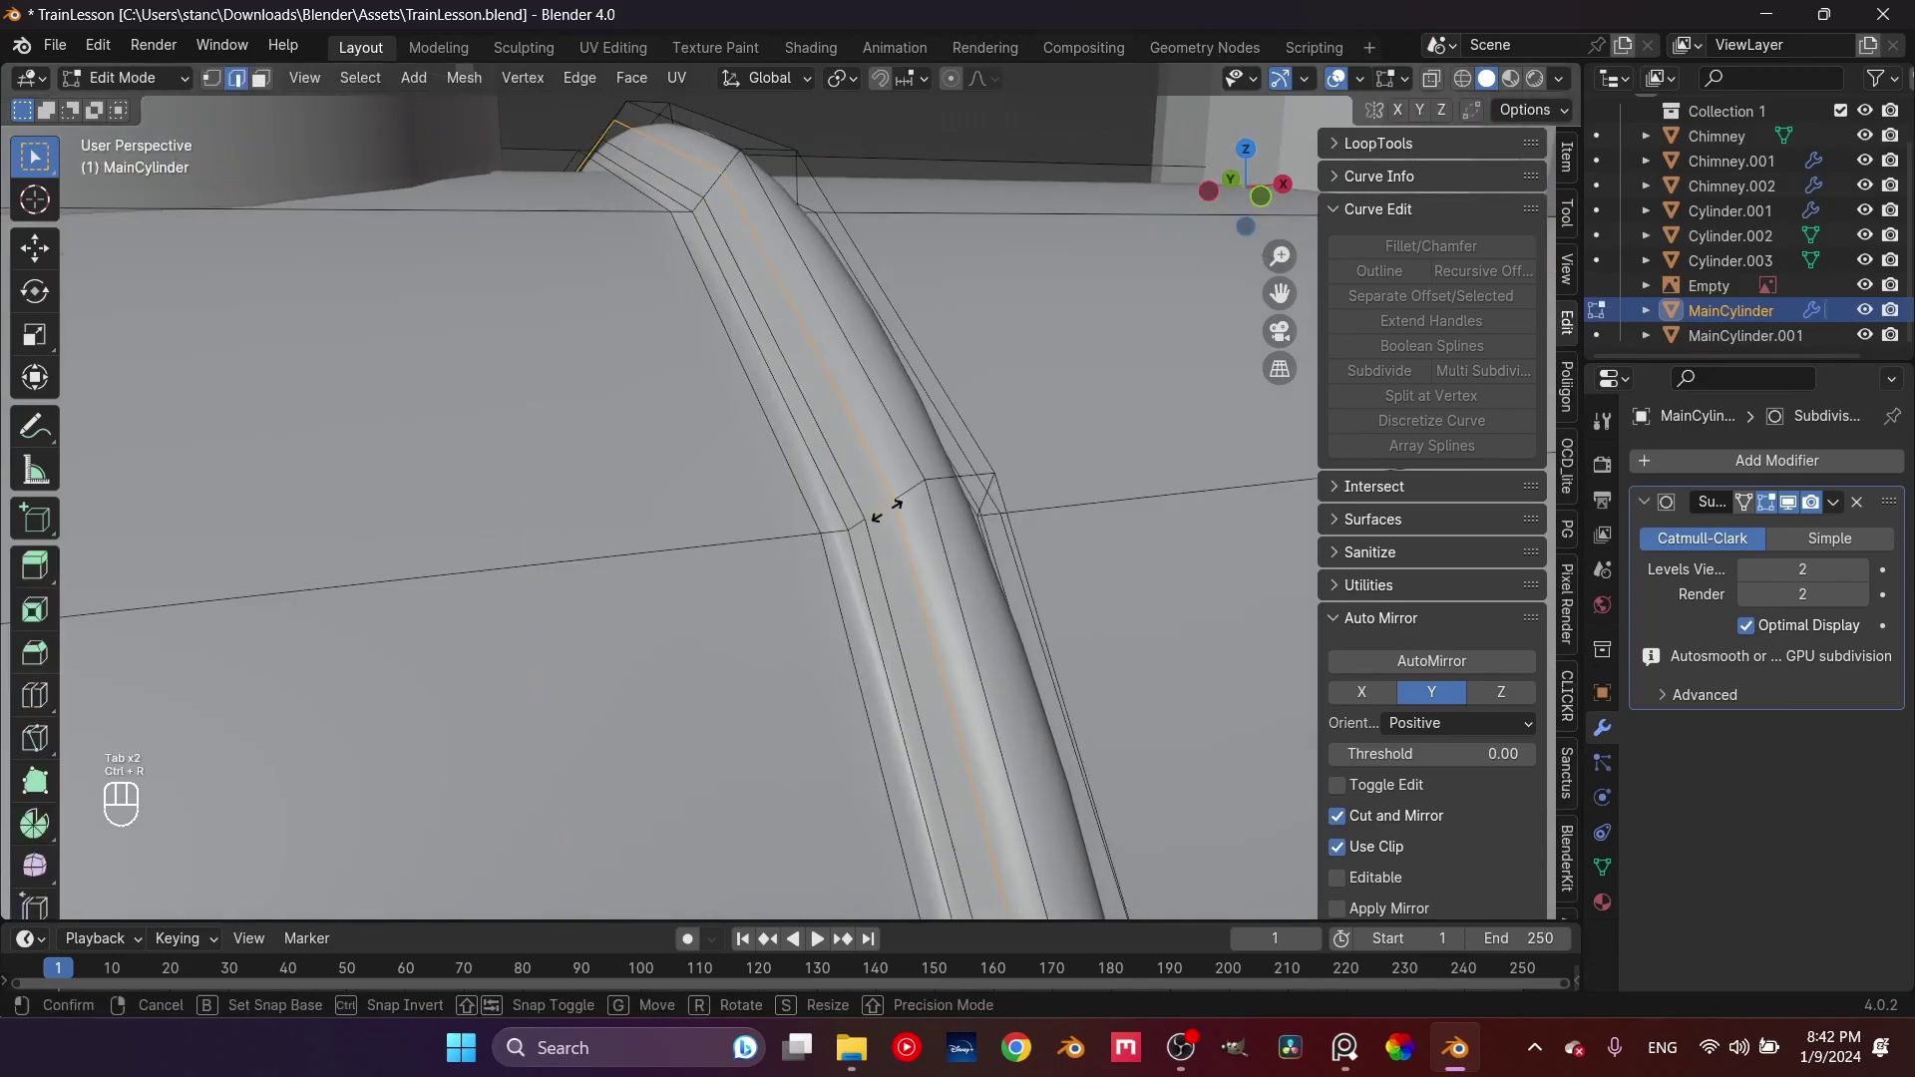
left_click(888, 511)
left_click(915, 511)
Add a loop cut on the raised ring's outer face, slid toward its front edge, and check it in Object Mode
middle_click_drag(915, 511, 952, 485)
key("ctrl+r")
left_click(953, 484)
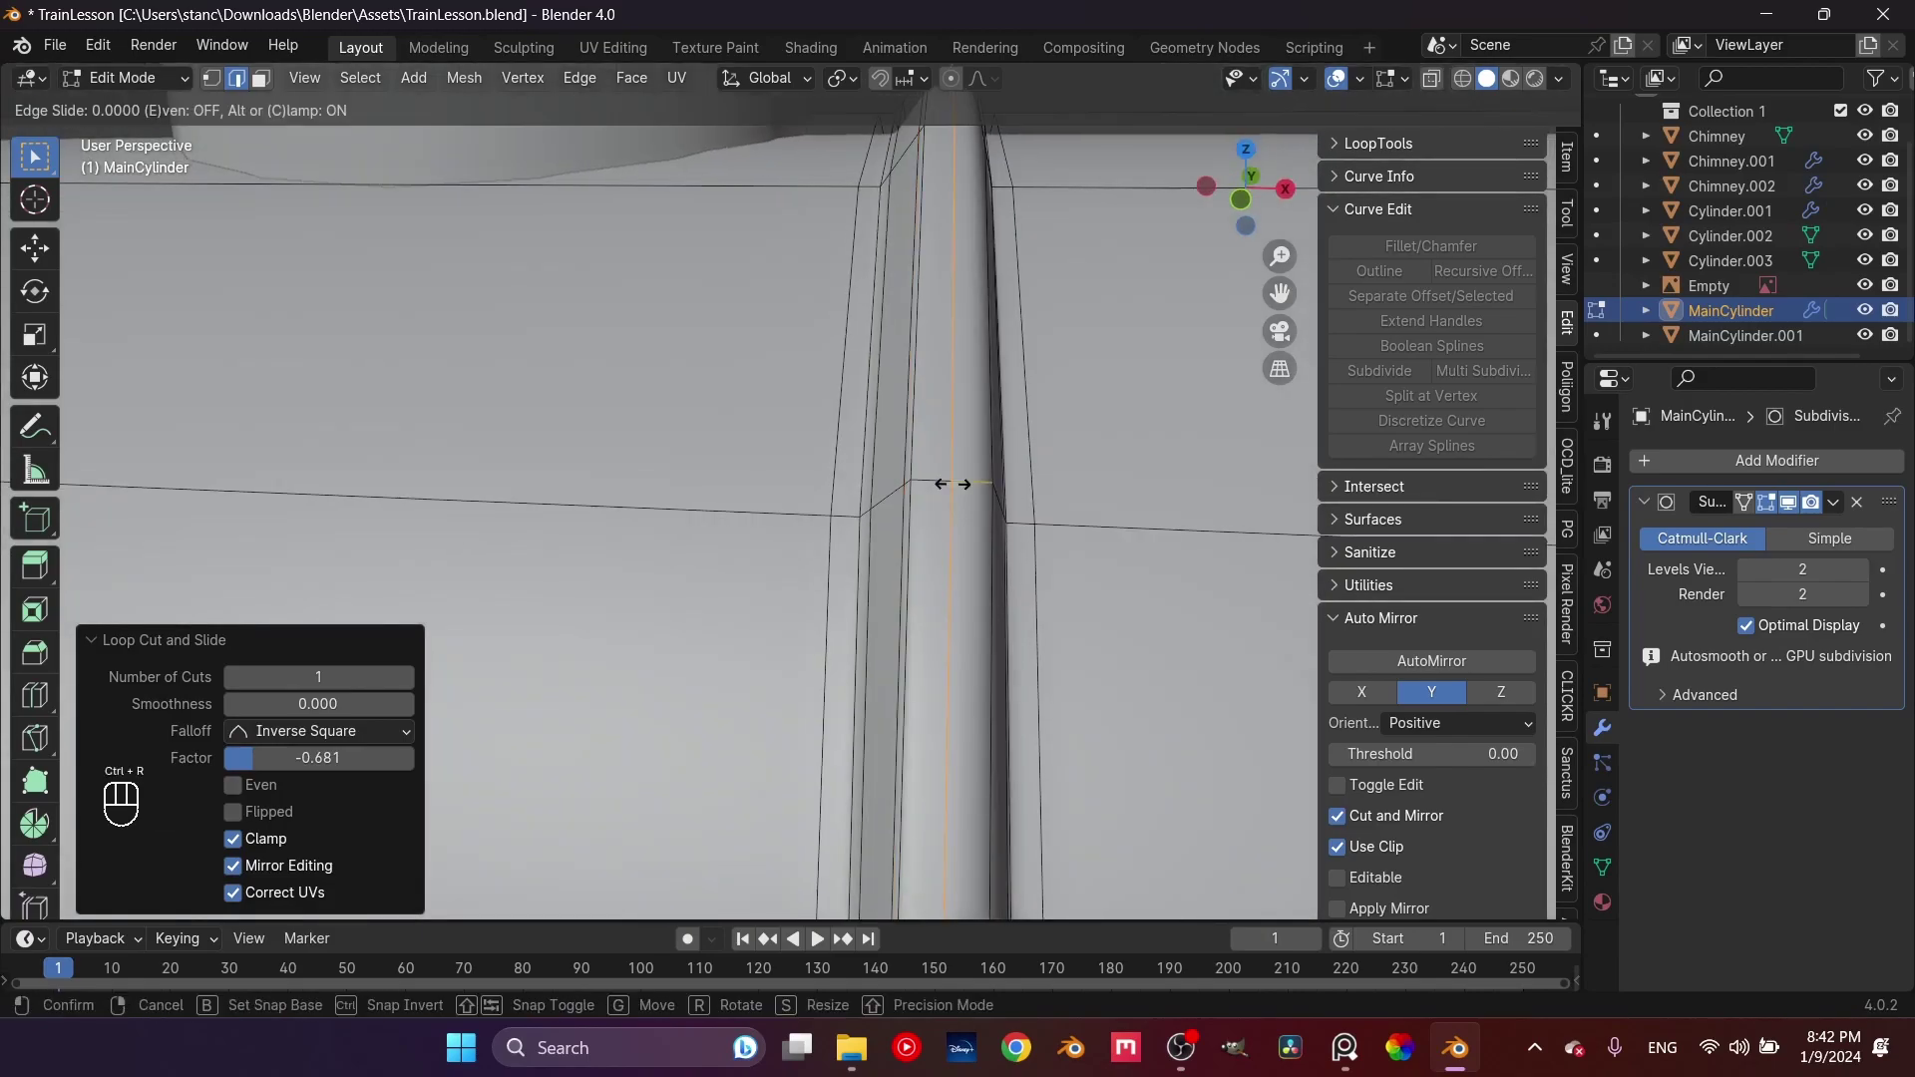
left_click(923, 507)
key("Tab")
middle_click_drag(881, 568, 864, 397)
scroll(1003, 648, "down", 5)
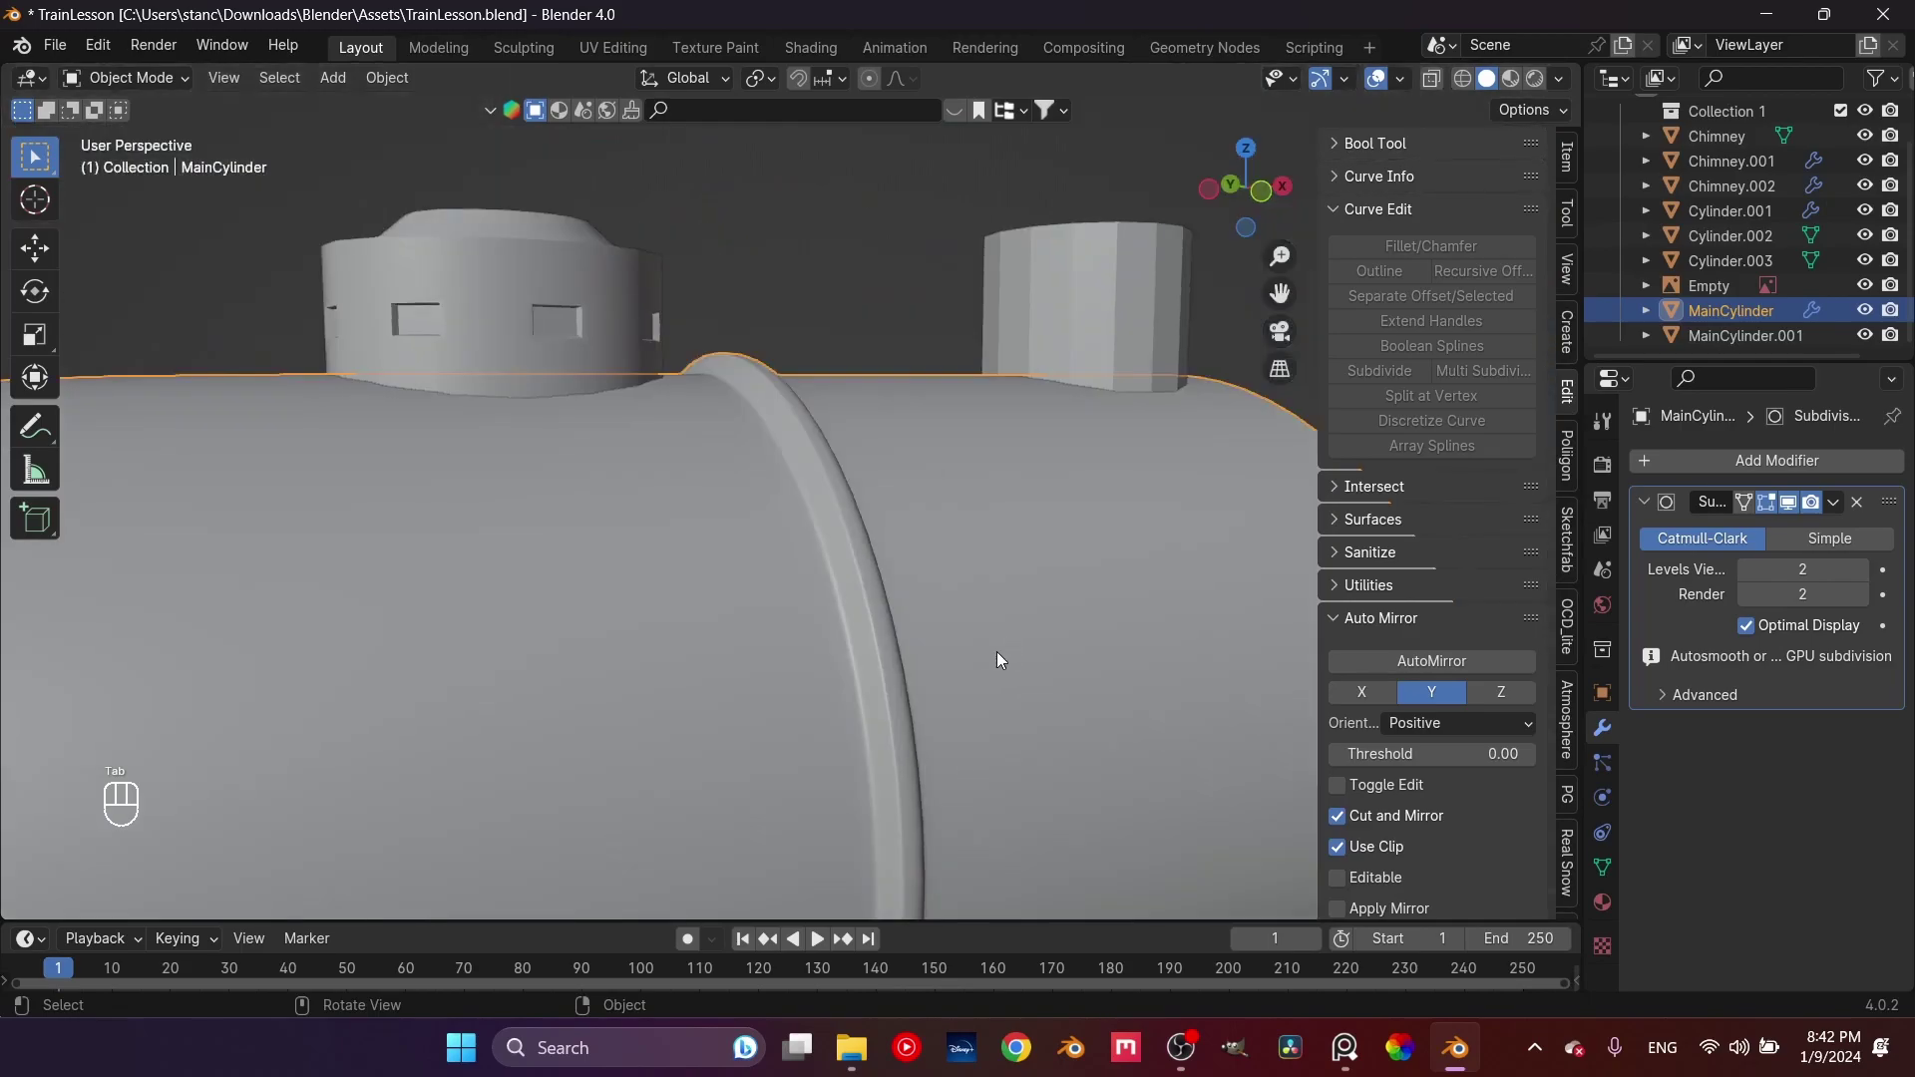
scroll(908, 542, "up", 5)
middle_click_drag(907, 543, 744, 530)
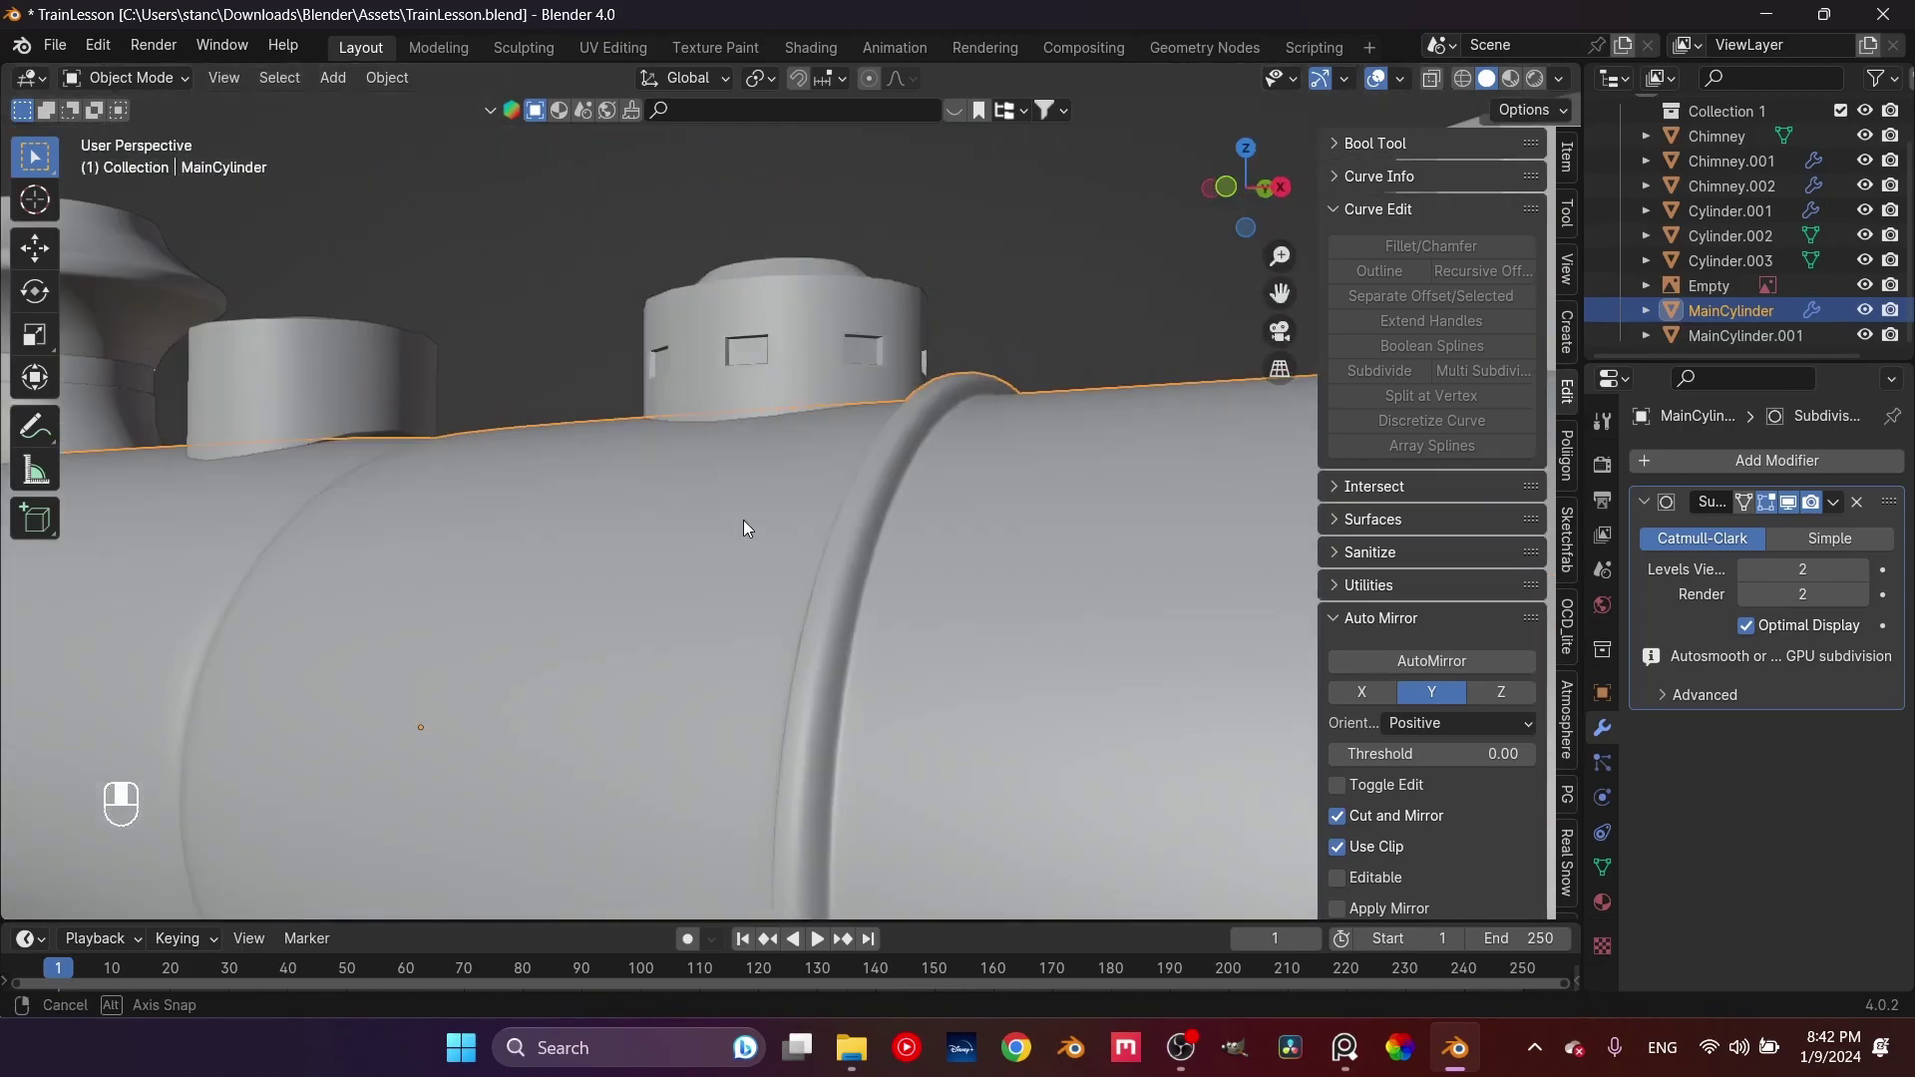
Add a loop cut on the raised ring's rear side wall, slid by -0.721 toward its outer edge
scroll(868, 571, "up", 3)
key("Tab")
scroll(938, 535, "down", 2)
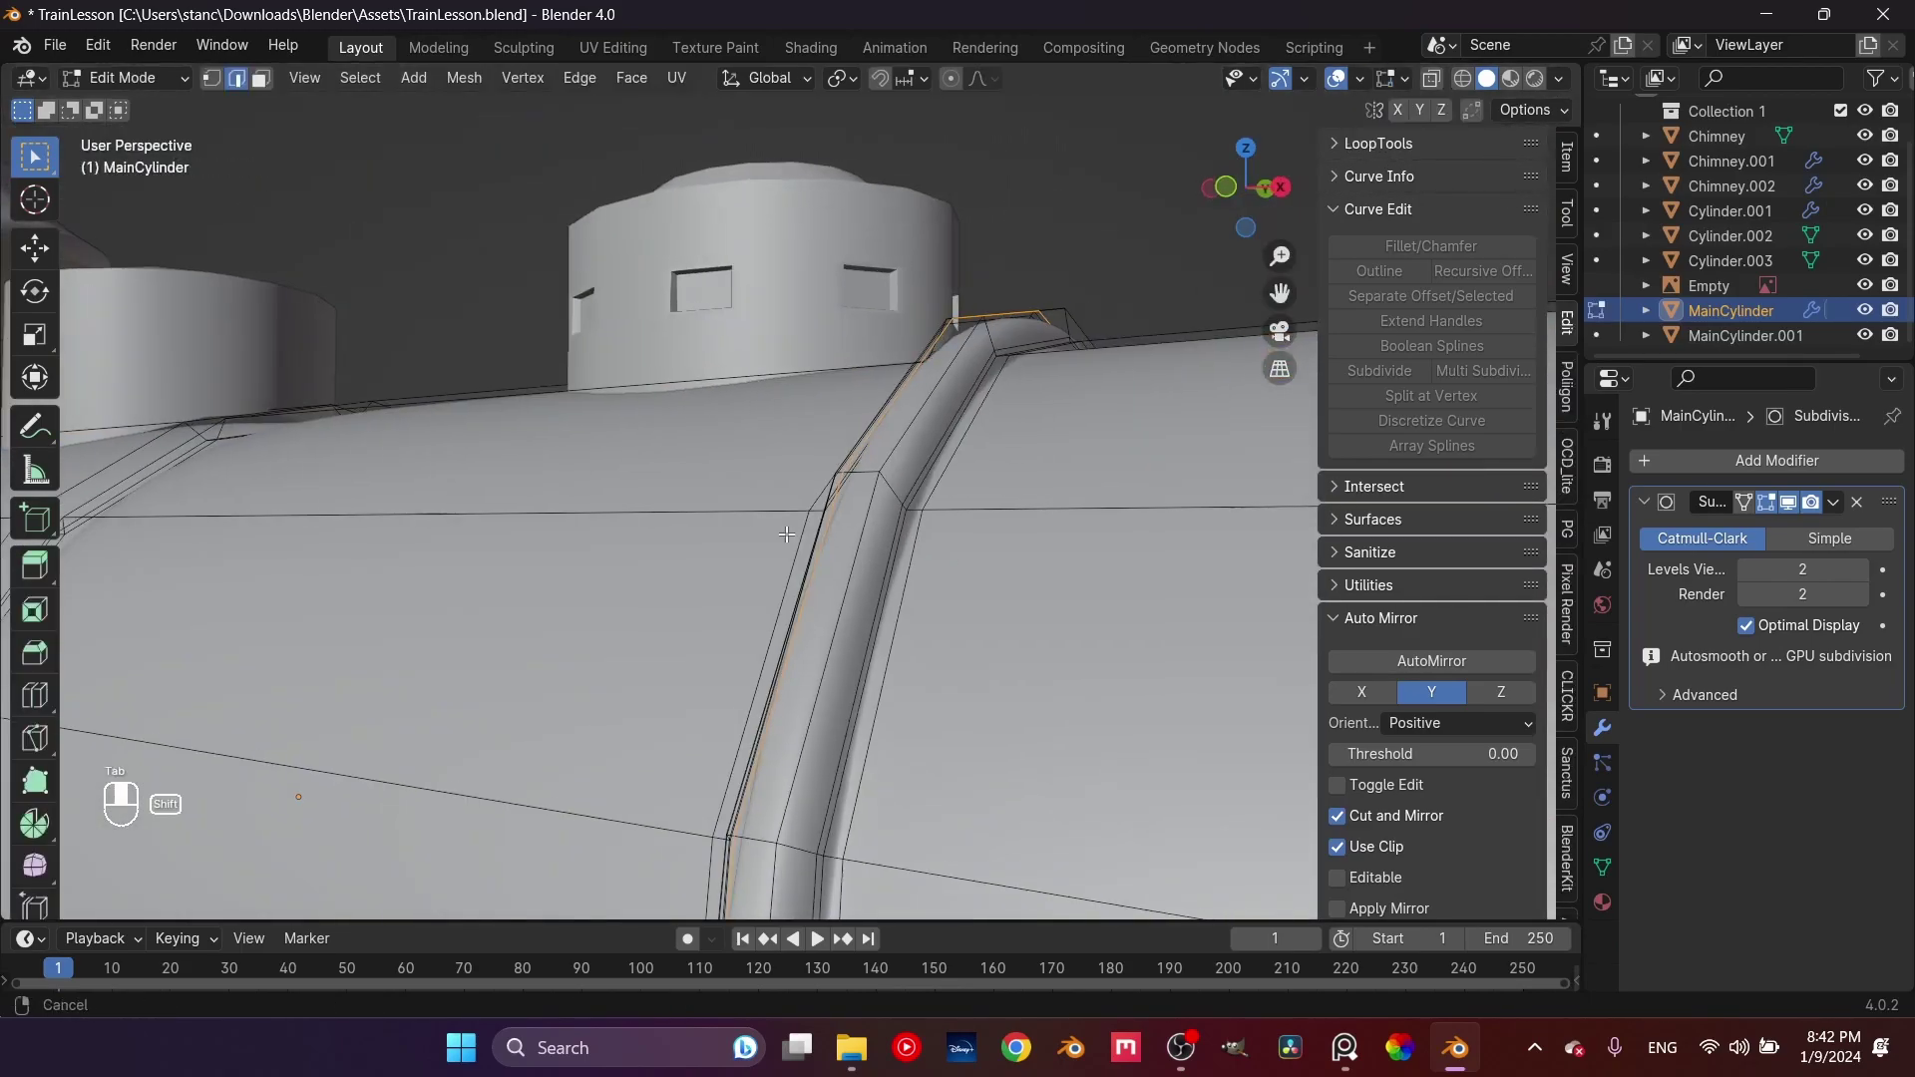
scroll(748, 496, "up", 4)
key("ctrl+r")
left_click(748, 497)
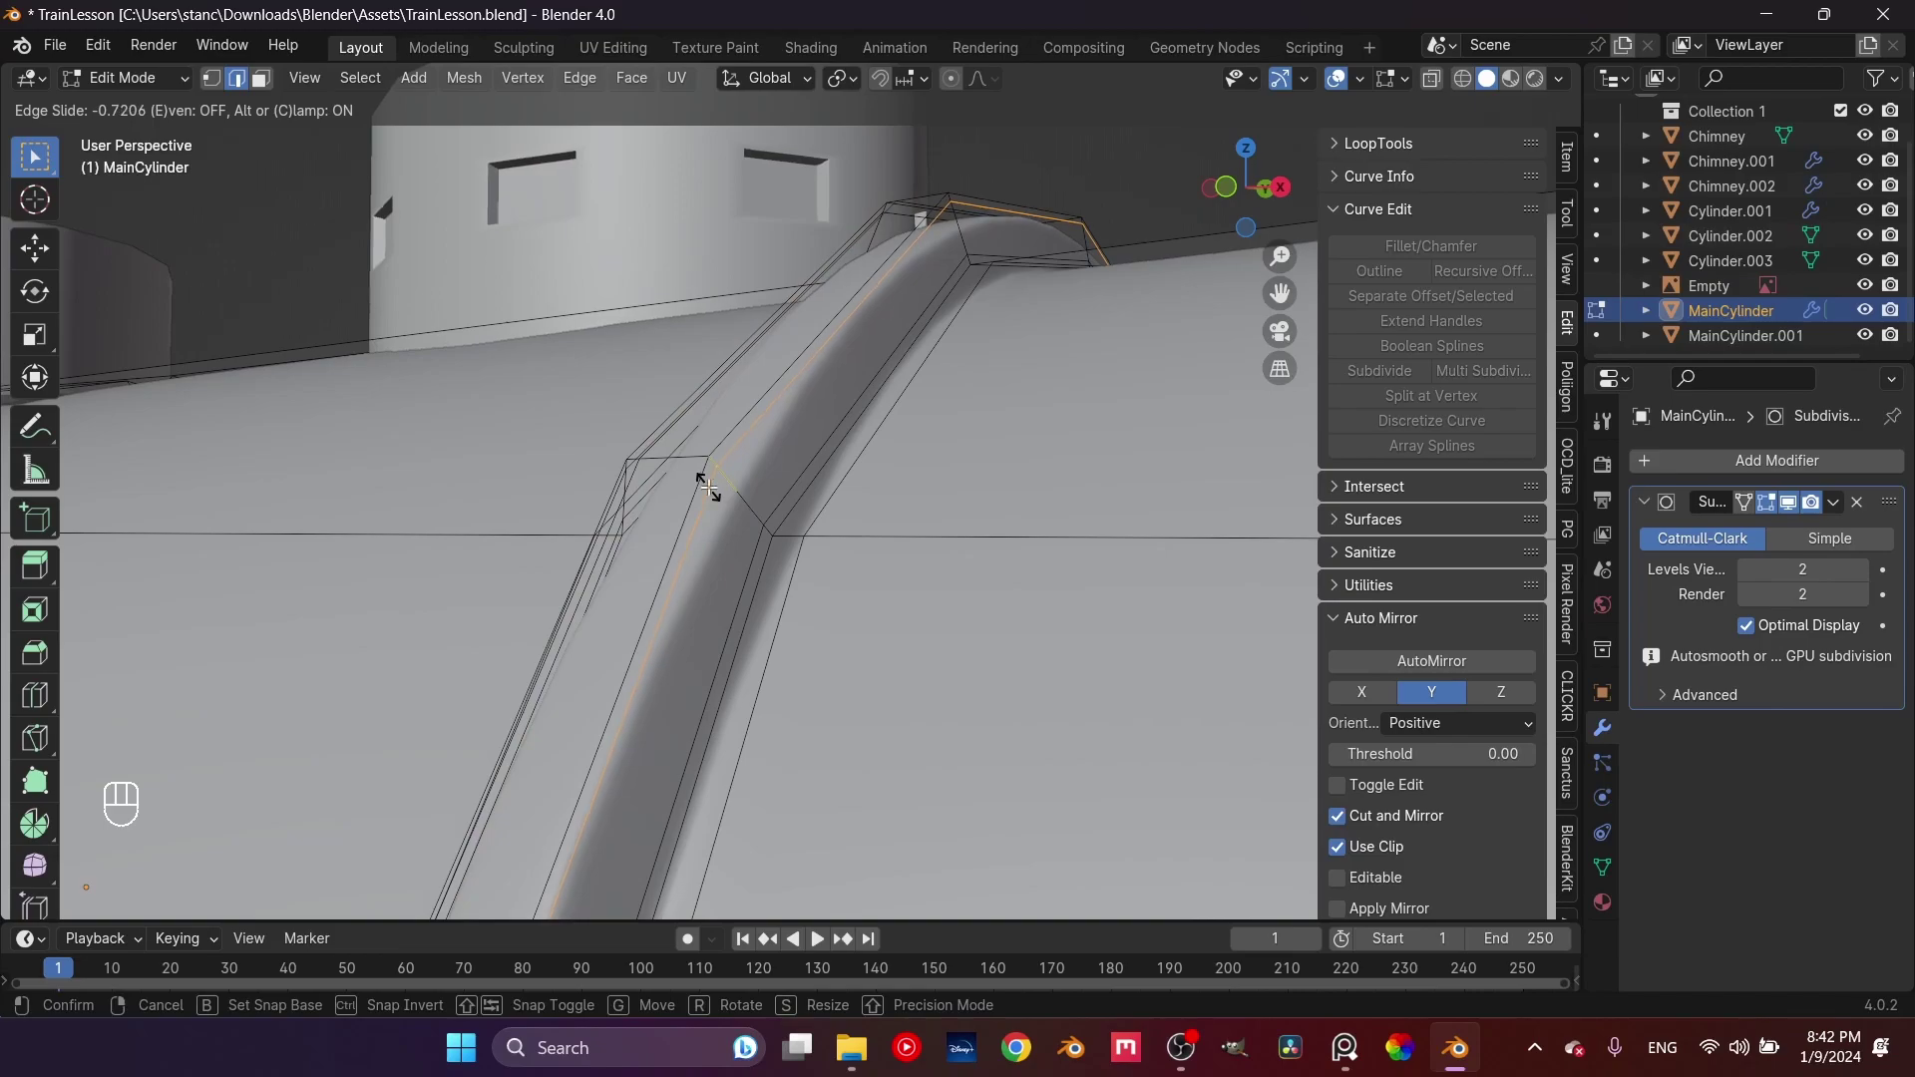
left_click(707, 484)
Add a loop cut on the raised ring's outer face, slid by about 0.553 toward its rear edge
middle_click_drag(779, 505, 743, 469)
key("ctrl+r")
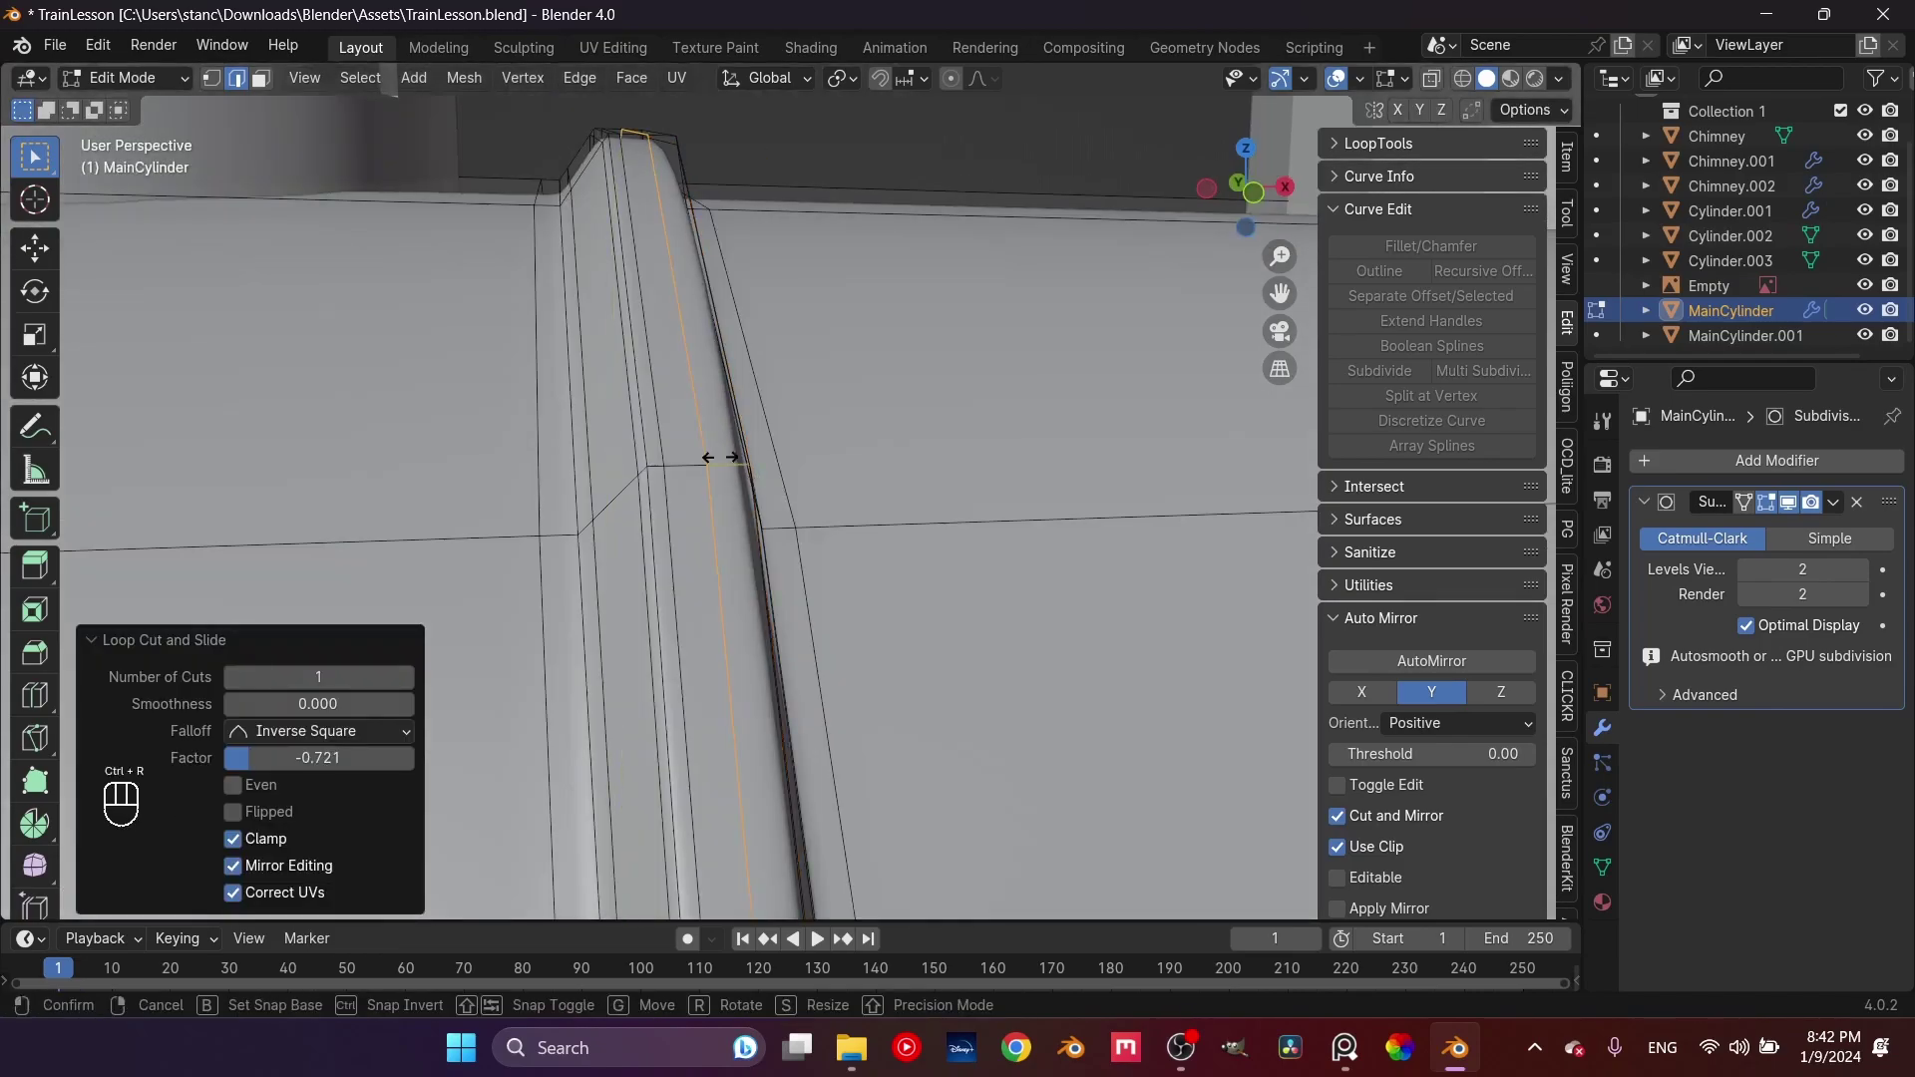
left_click(738, 461)
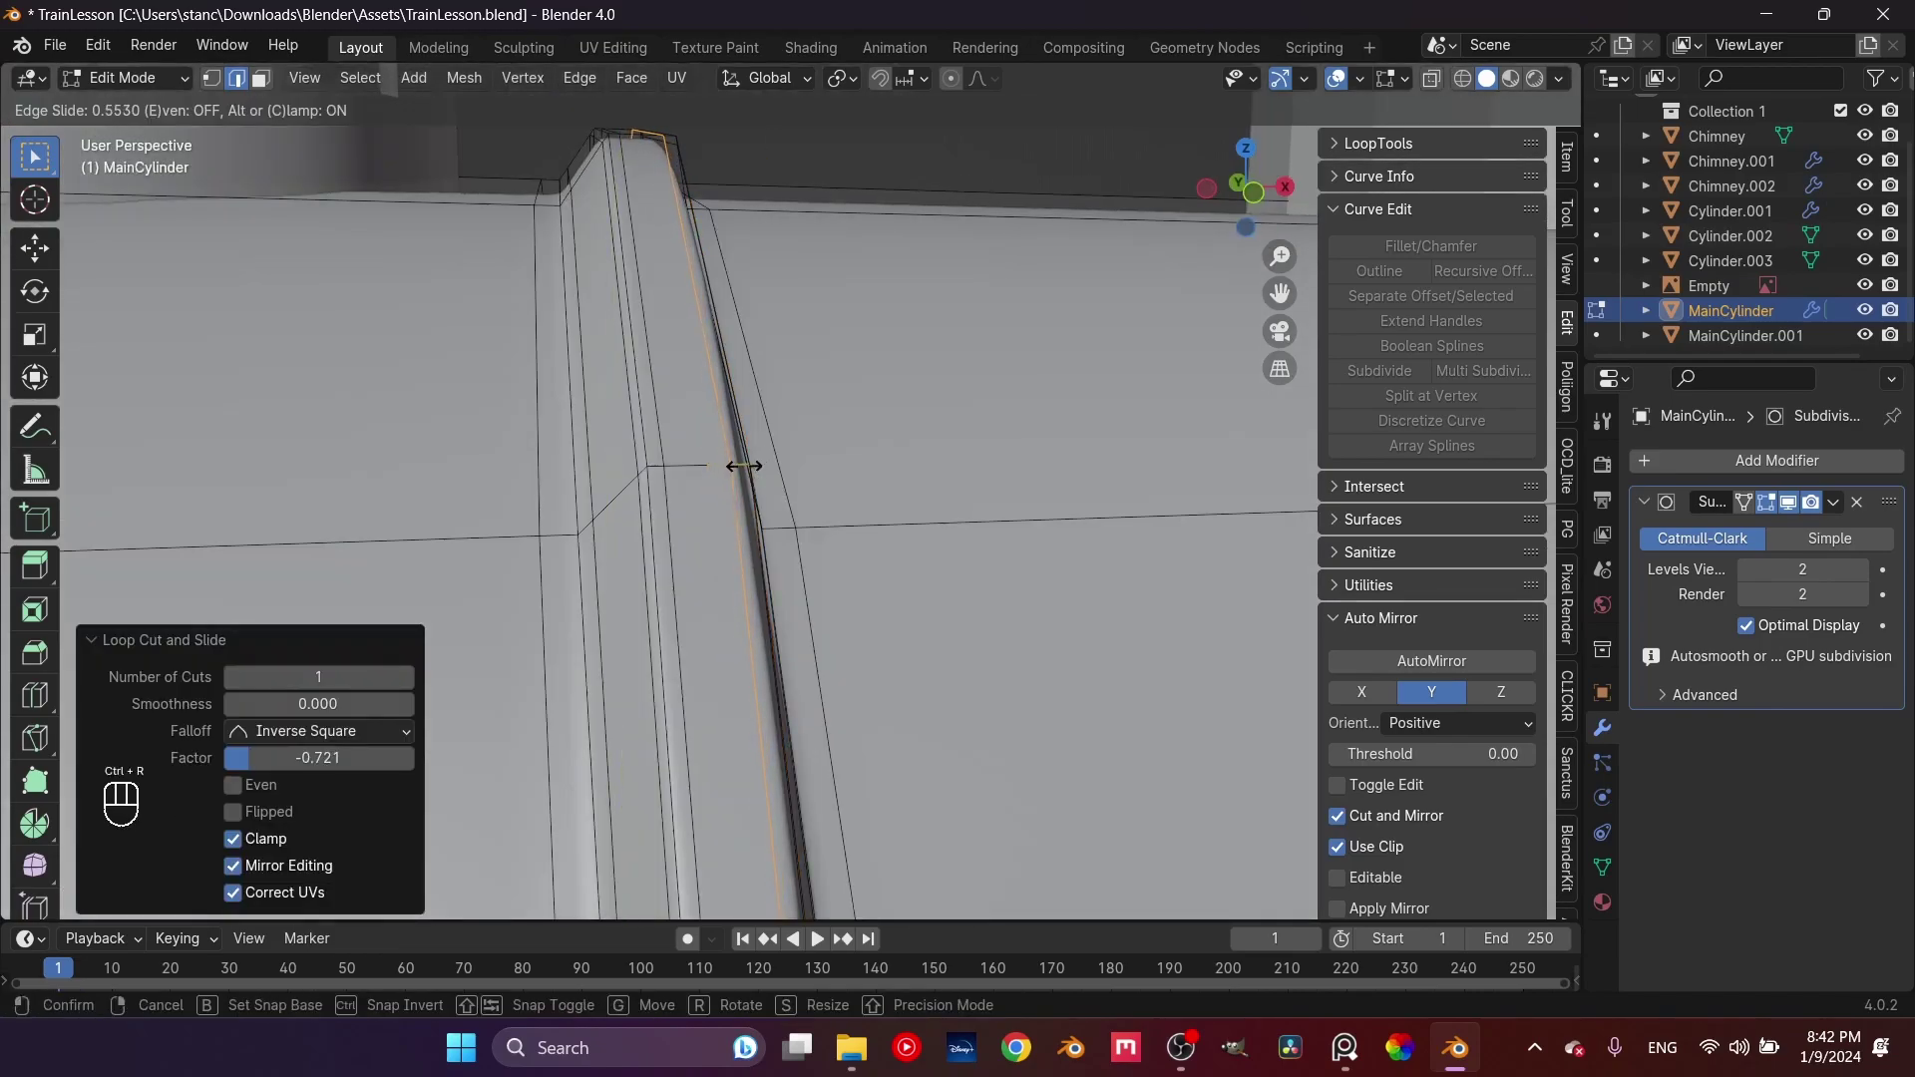
left_click(746, 467)
Return to Object Mode, save the file and check the sharpened ring on the boiler
key("Tab")
middle_click_drag(878, 469, 623, 667)
key("ctrl+s")
scroll(716, 482, "down", 5)
scroll(830, 662, "up", 5)
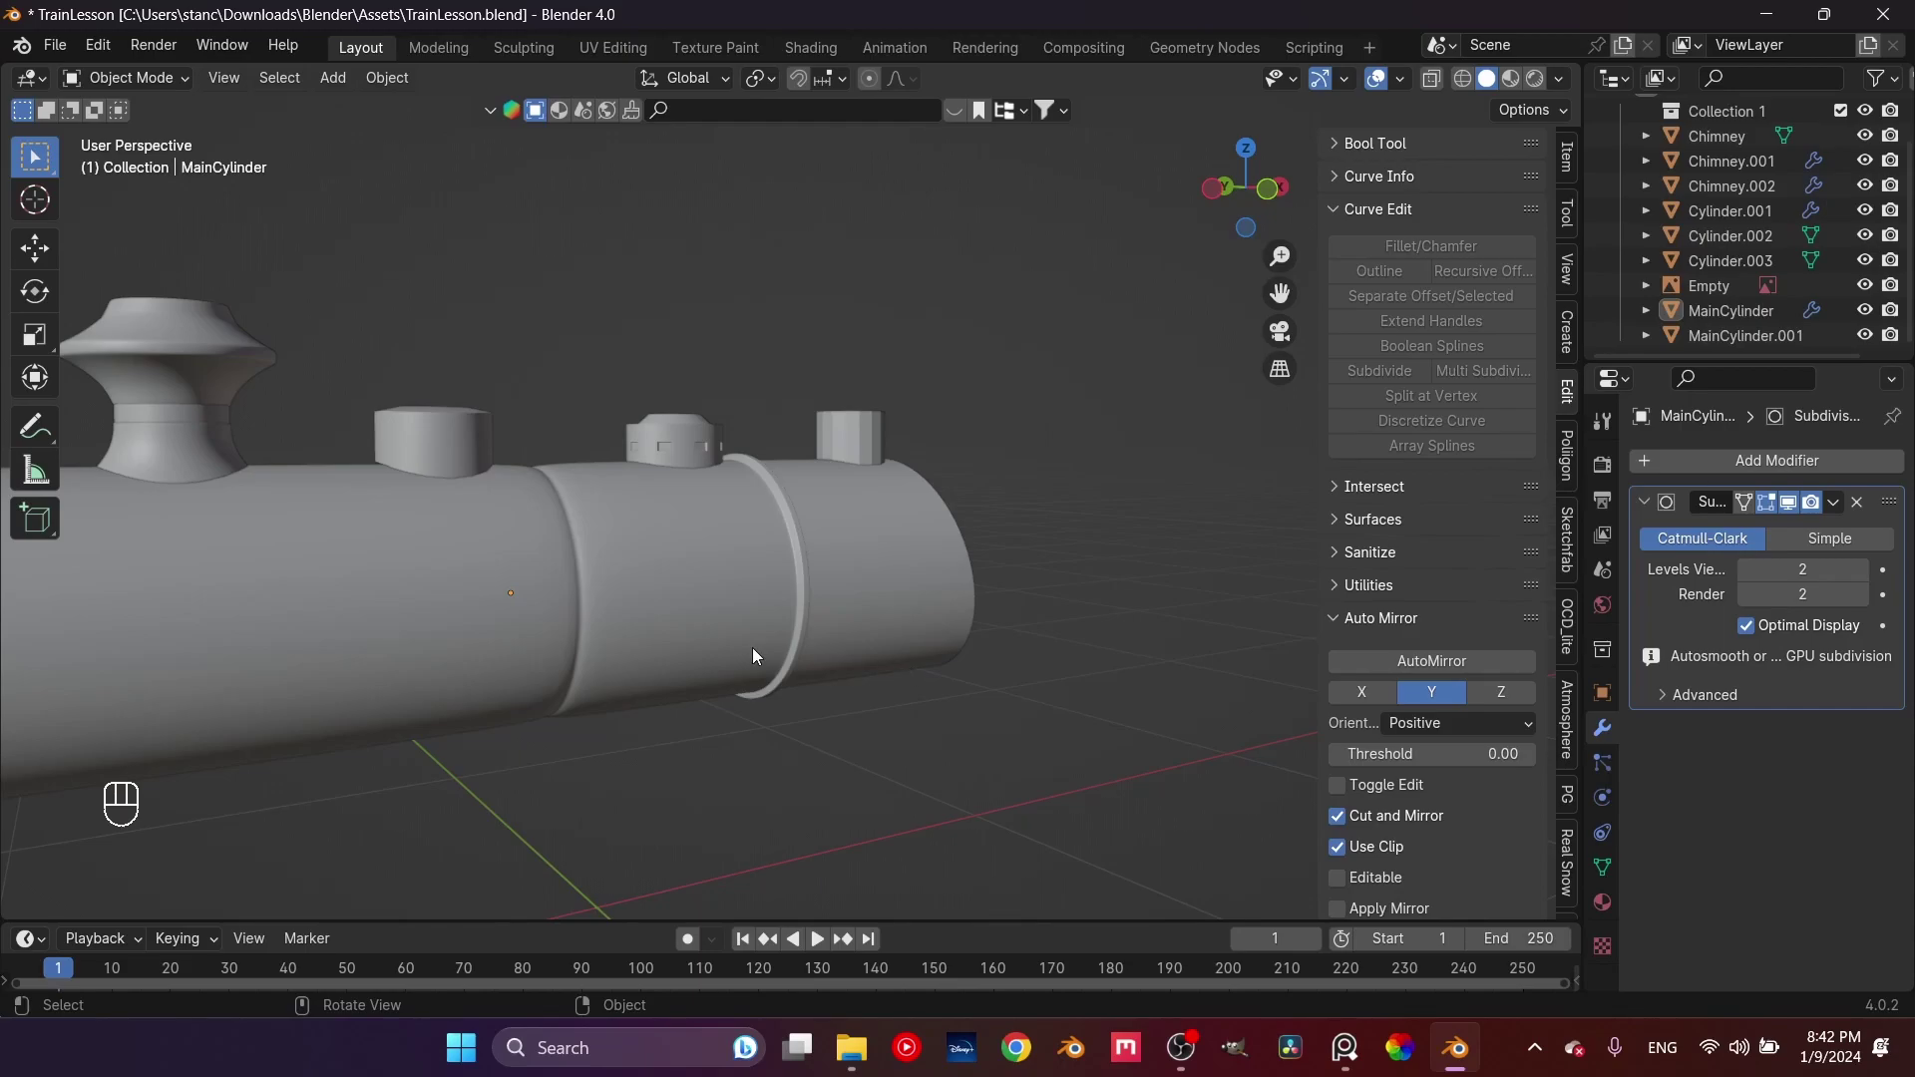
Add a loop cut on MainCylinder's middle seam, on its front sloped face, slid by -0.730 toward the inner edge
scroll(840, 499, "up", 5)
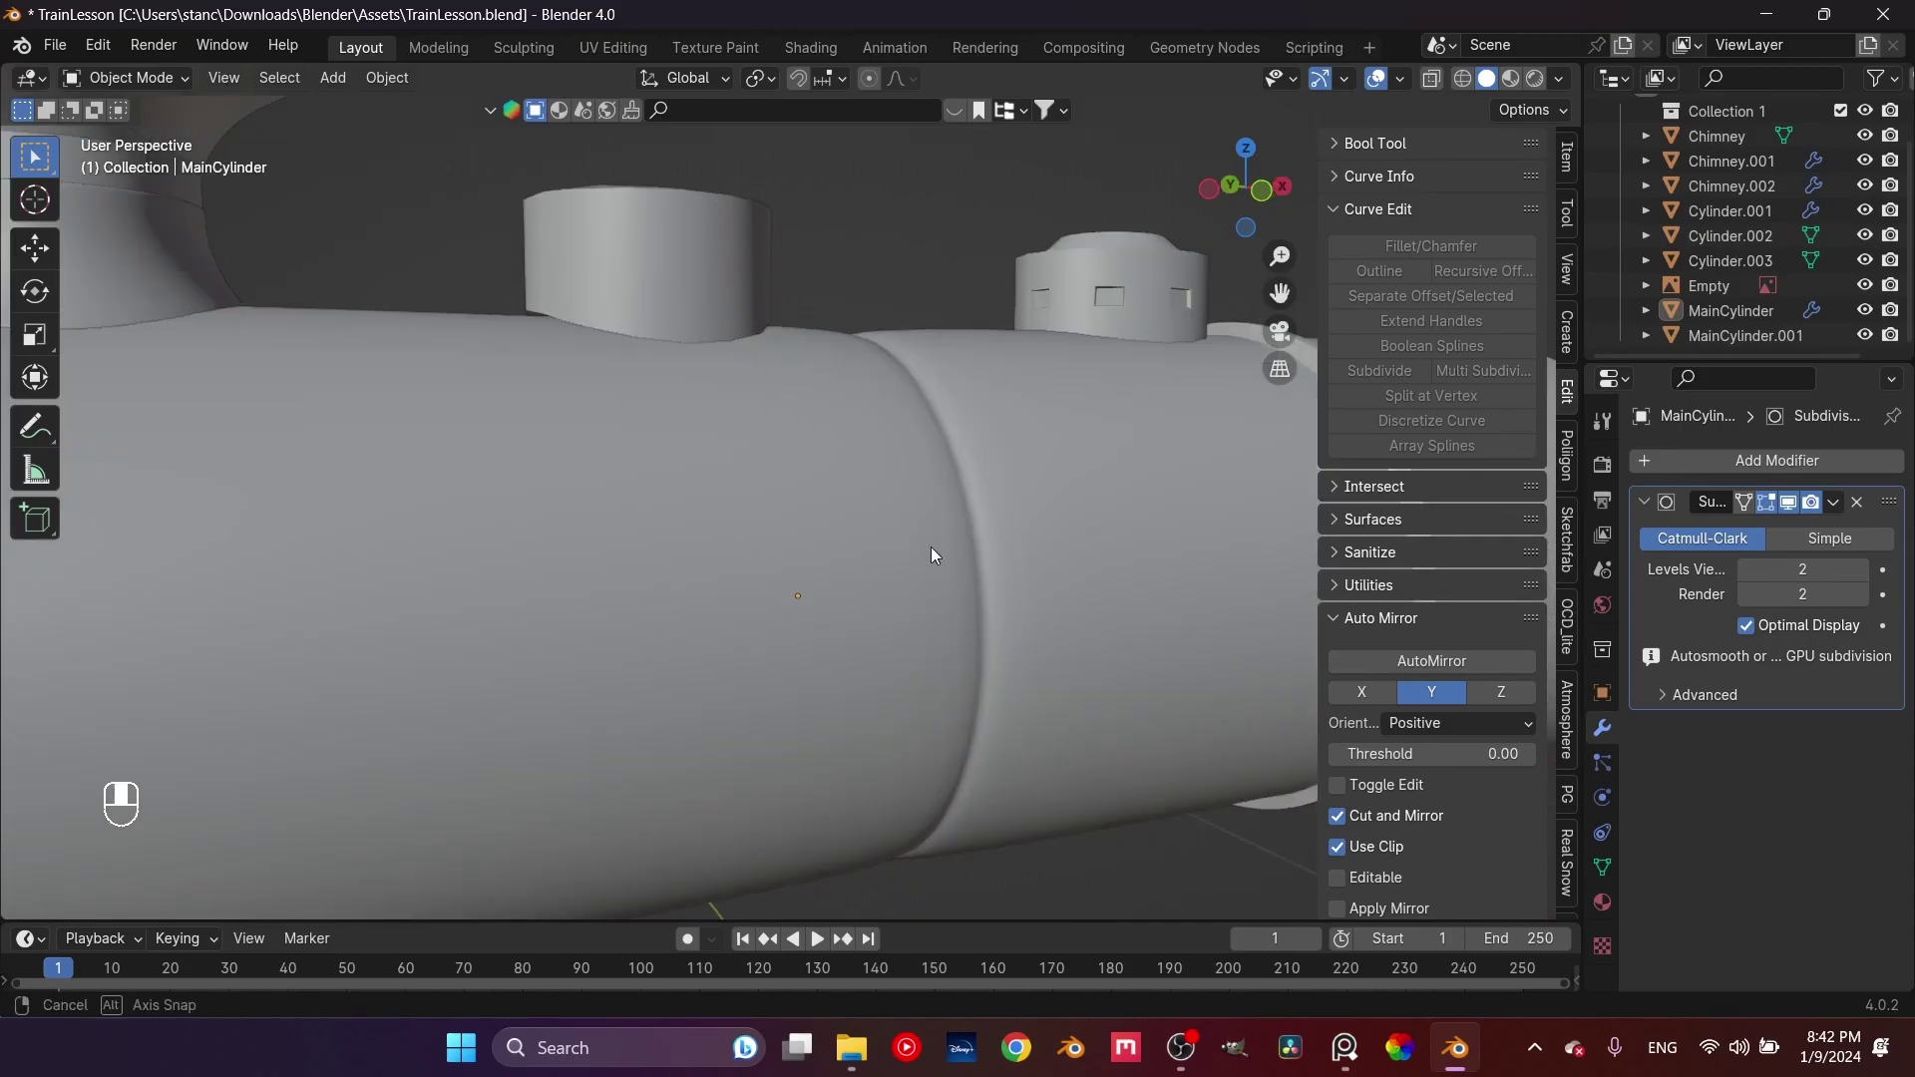
left_click(998, 569)
key("Tab")
scroll(820, 546, "up", 8)
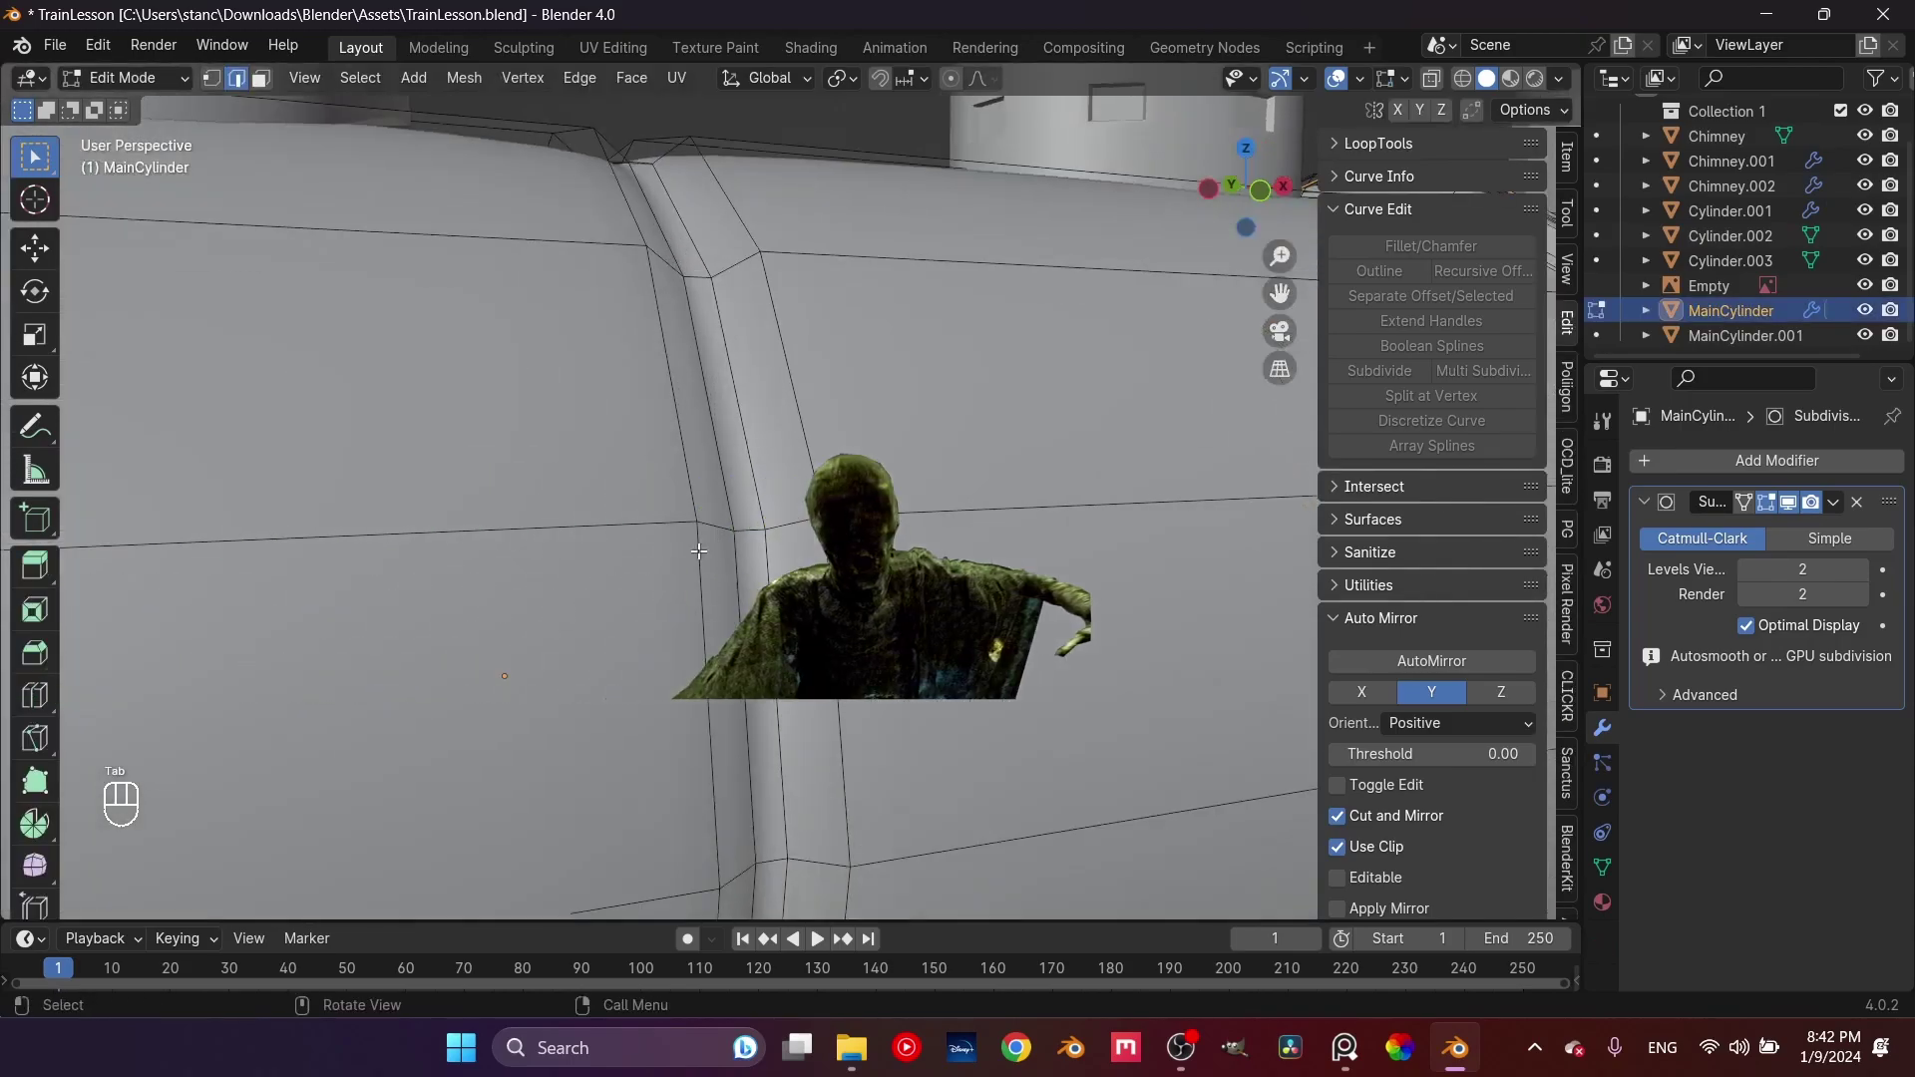
scroll(872, 507, "up", 1)
key("ctrl+r")
left_click(843, 525)
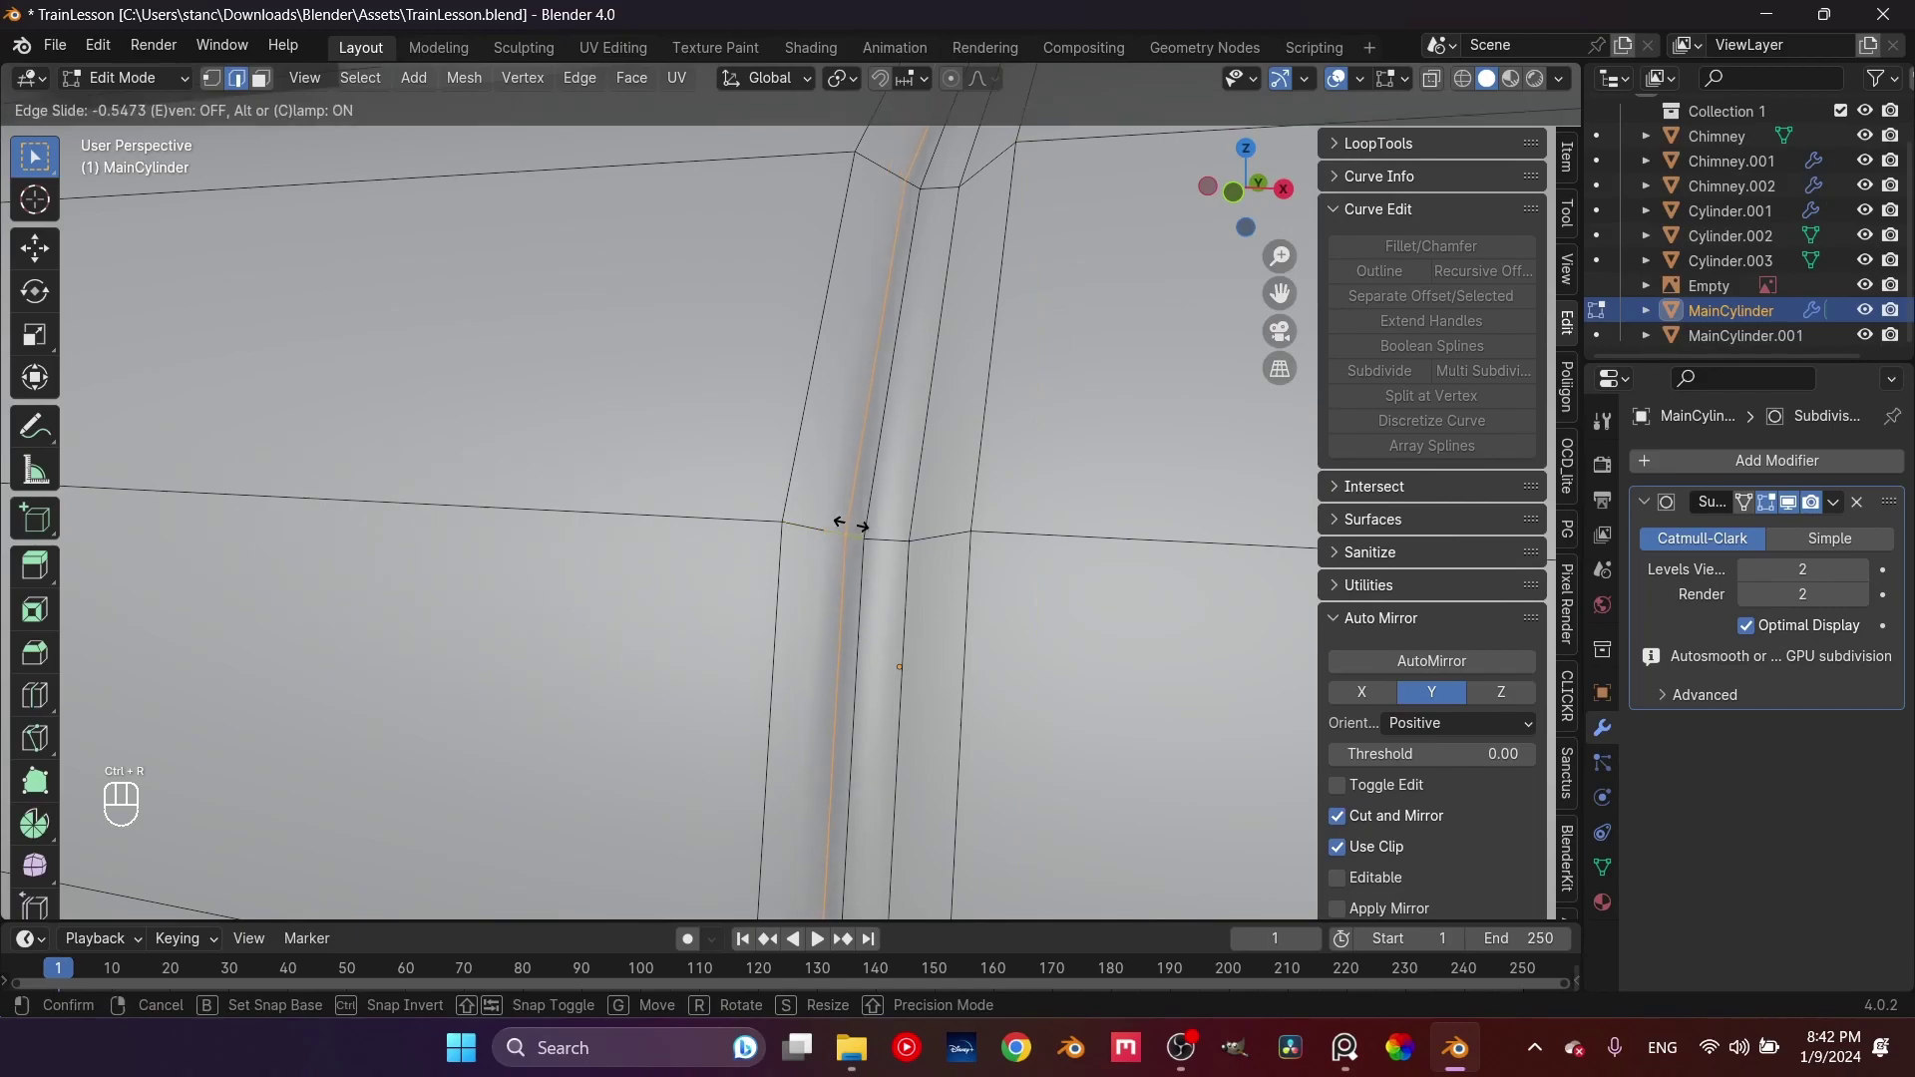
left_click(851, 526)
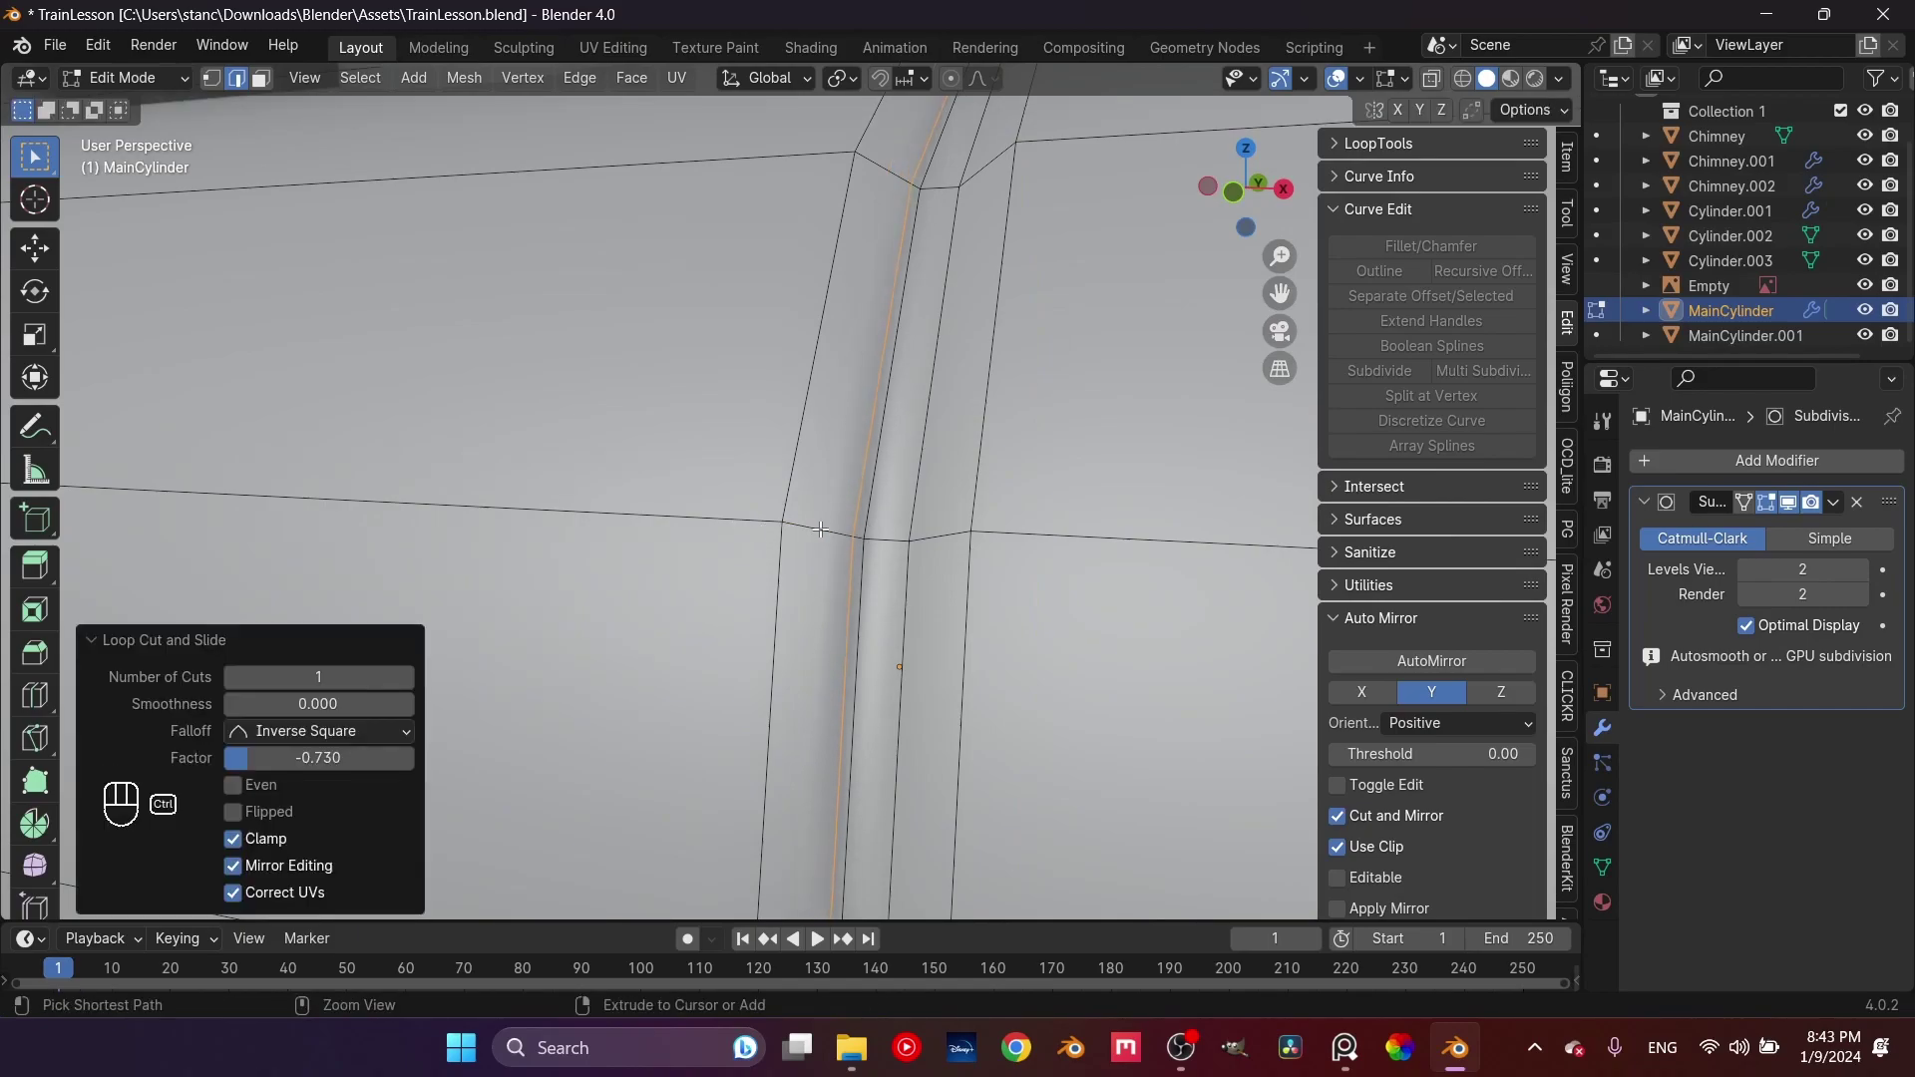
Add a second loop cut on the middle seam's front sloped face, slid by 0.642 toward the outer edge
key("g")
key("g")
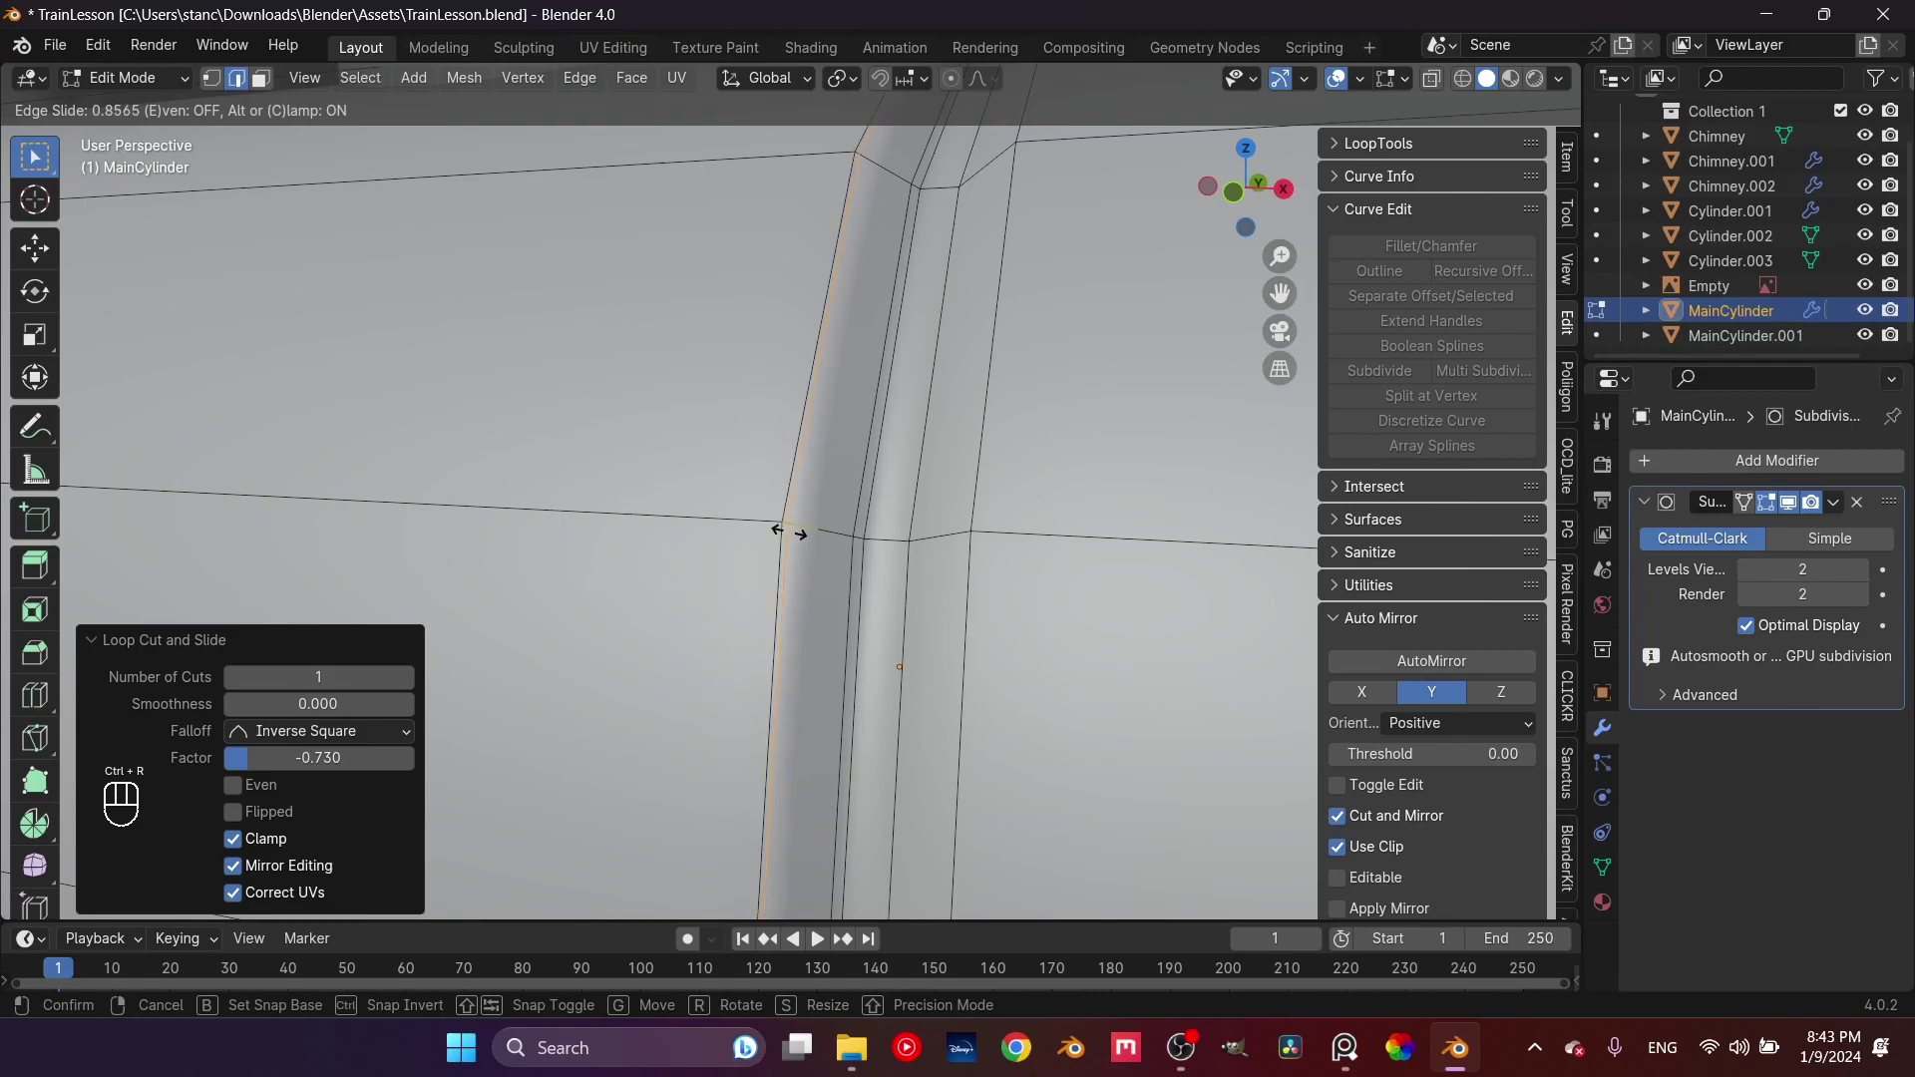
left_click(708, 517)
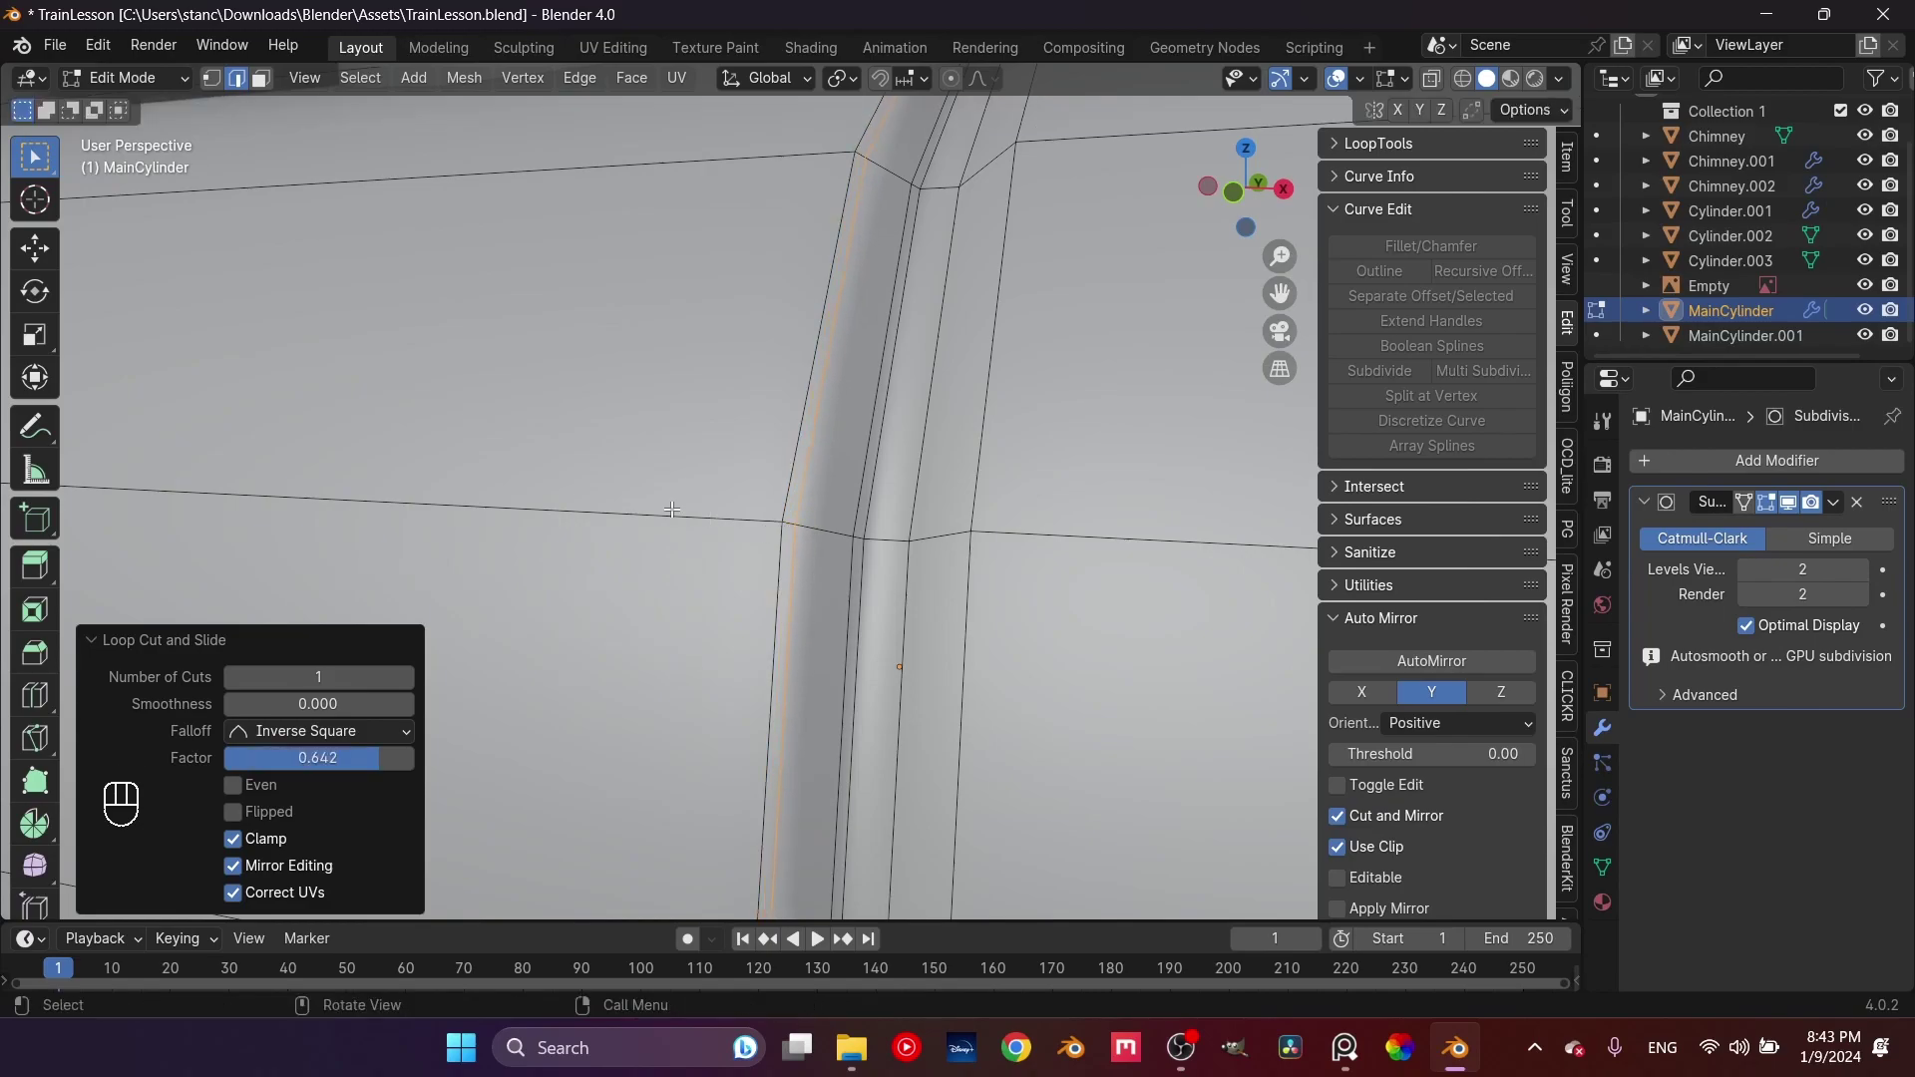
Add a loop cut on the boiler wall just in front of the middle seam, slid by -0.994 toward the seam
key("g")
key("g")
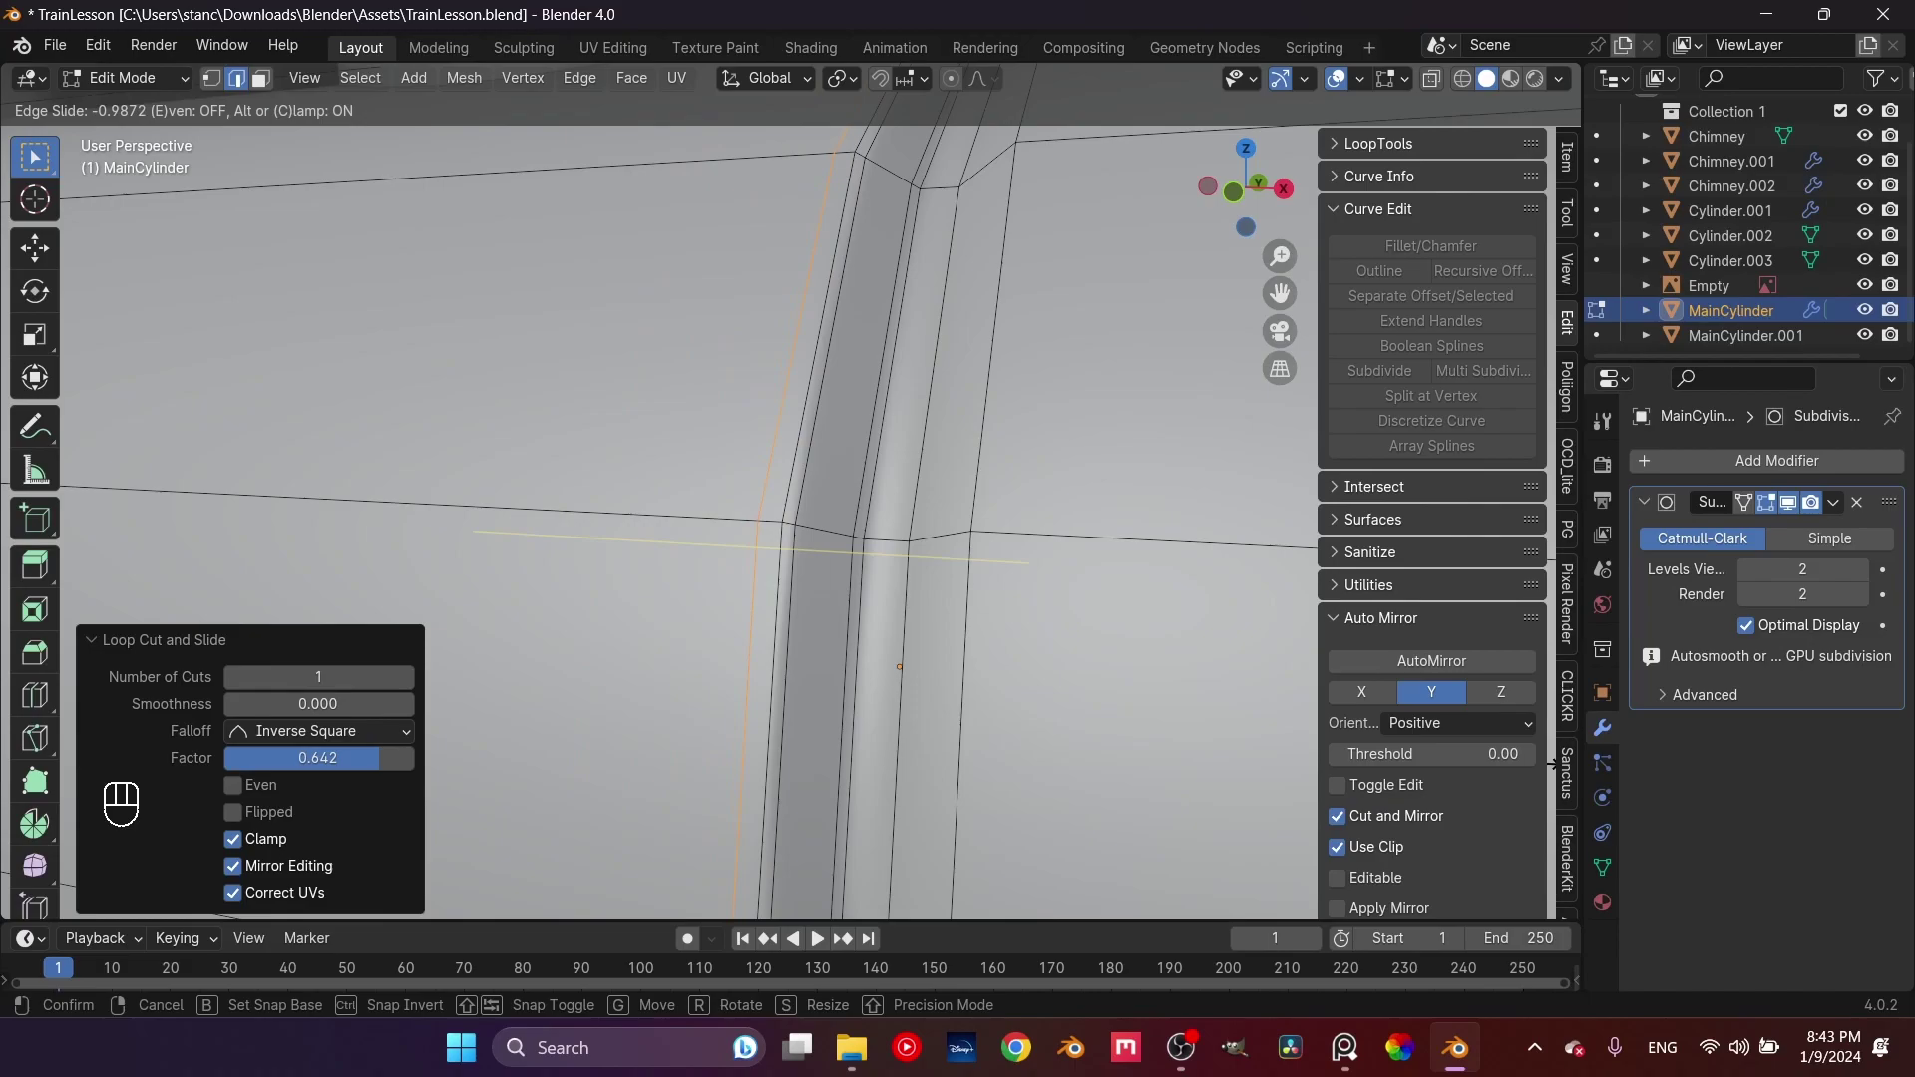
left_click(1238, 685)
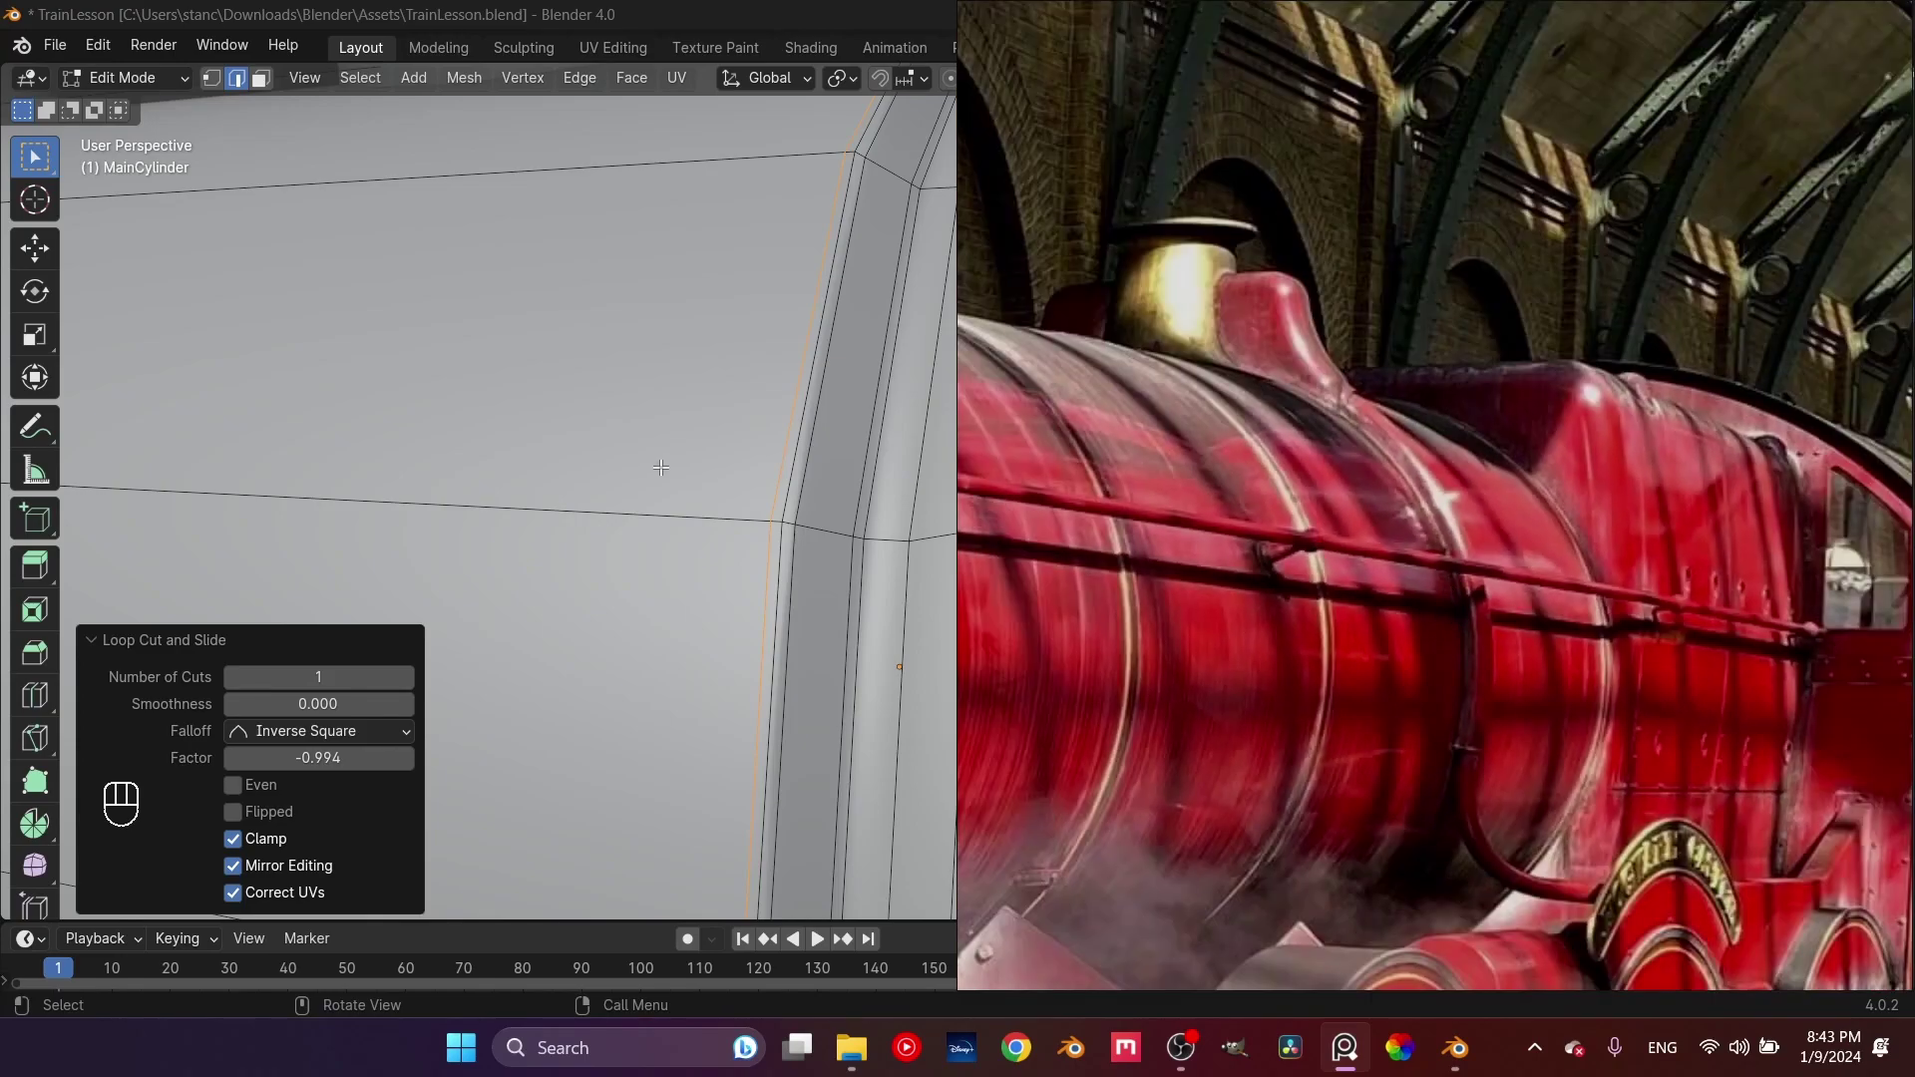
left_click(969, 339)
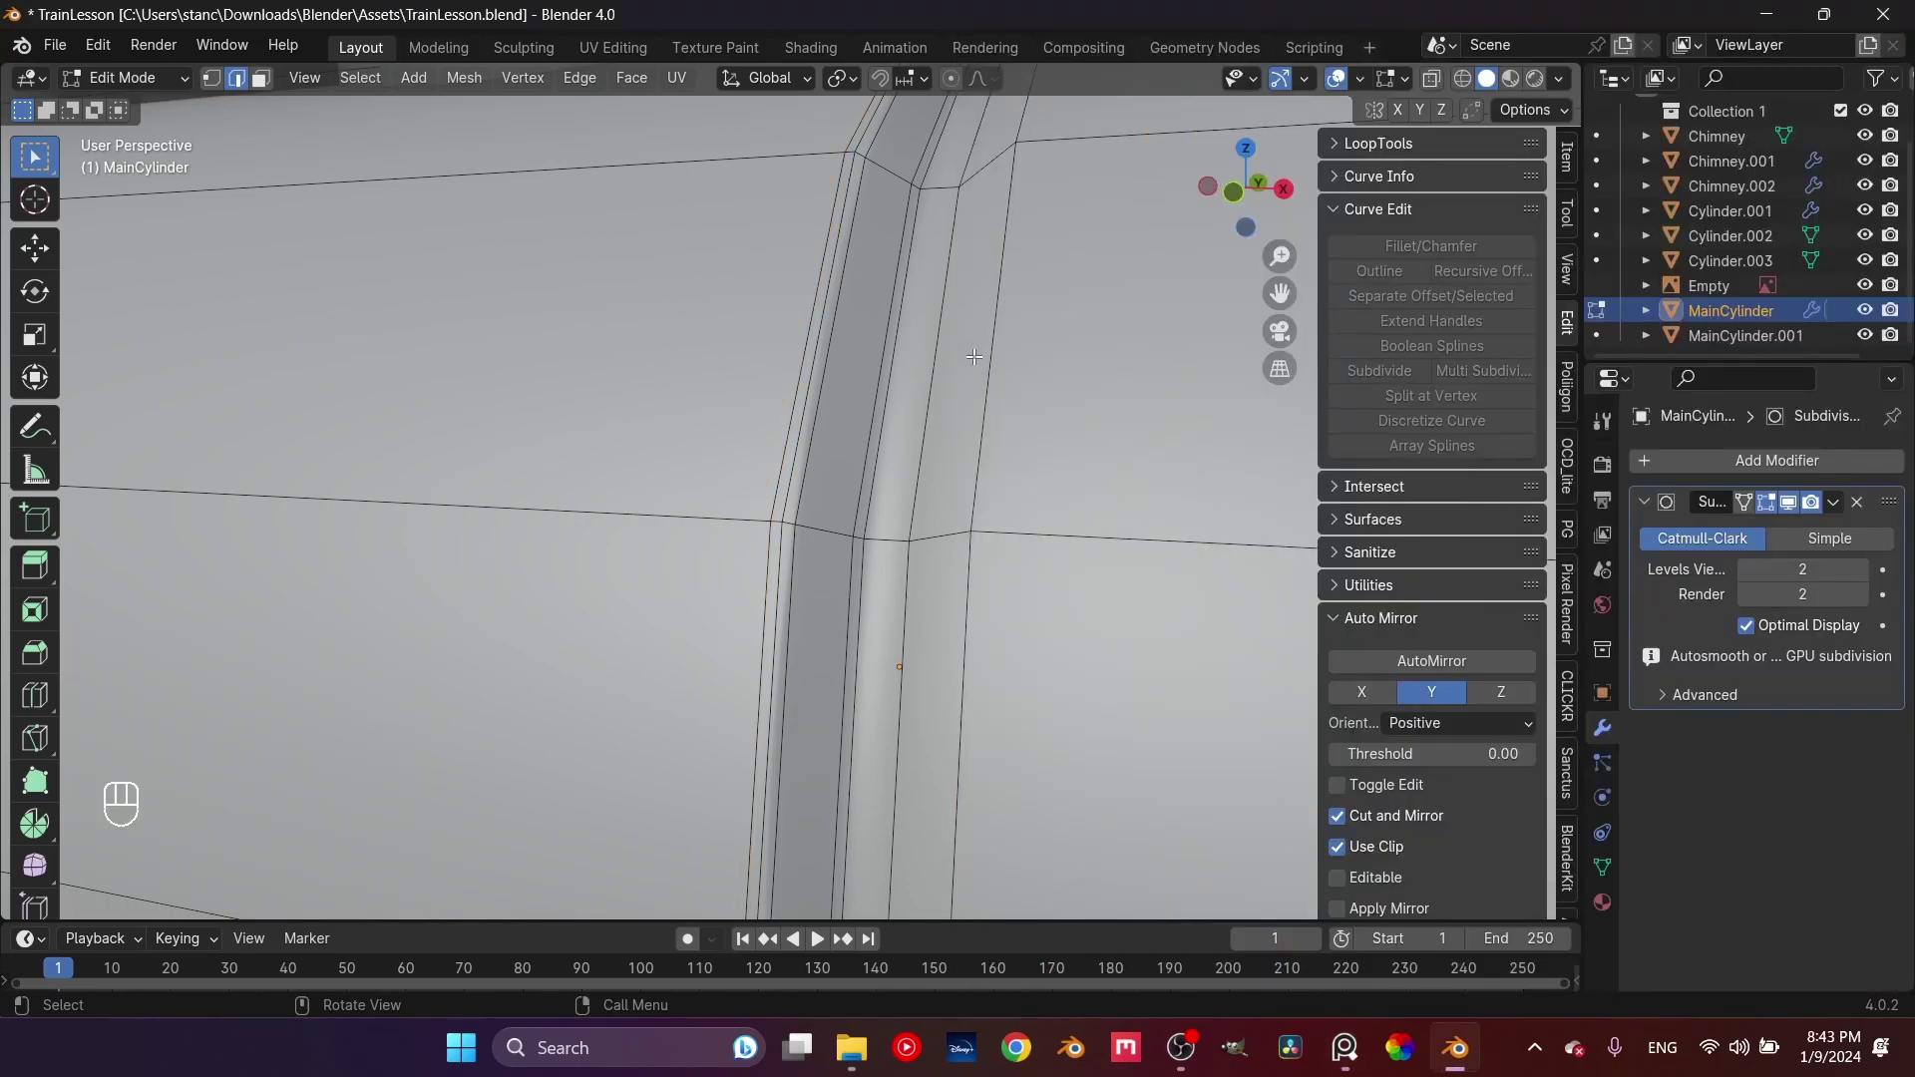
Add a loop cut on the middle seam's rear sloped face, slid by -0.741 toward its inner edge
middle_click_drag(982, 355, 1015, 525)
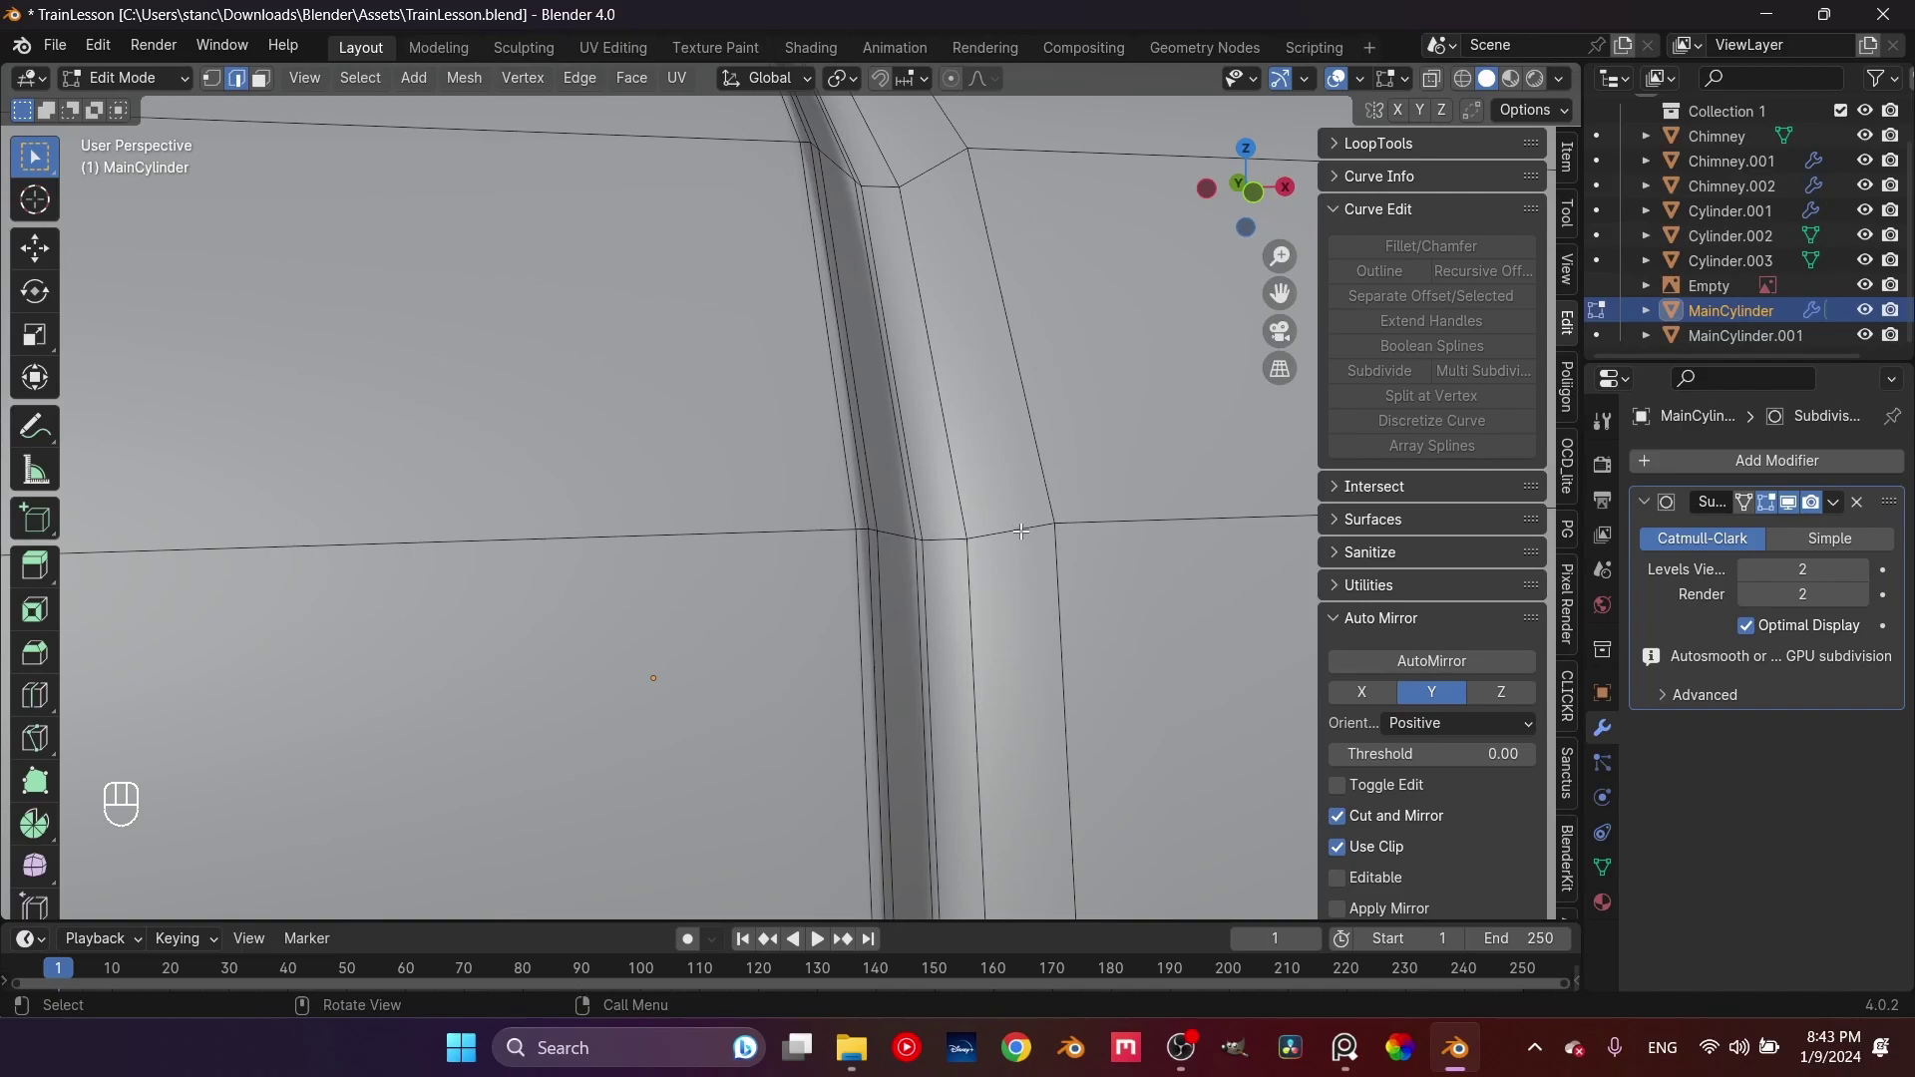
mouse_move(1030, 515)
middle_mouse_down()
mouse_move(915, 533)
mouse_move(1008, 526)
middle_mouse_up()
key("ctrl+r")
left_click(1009, 526)
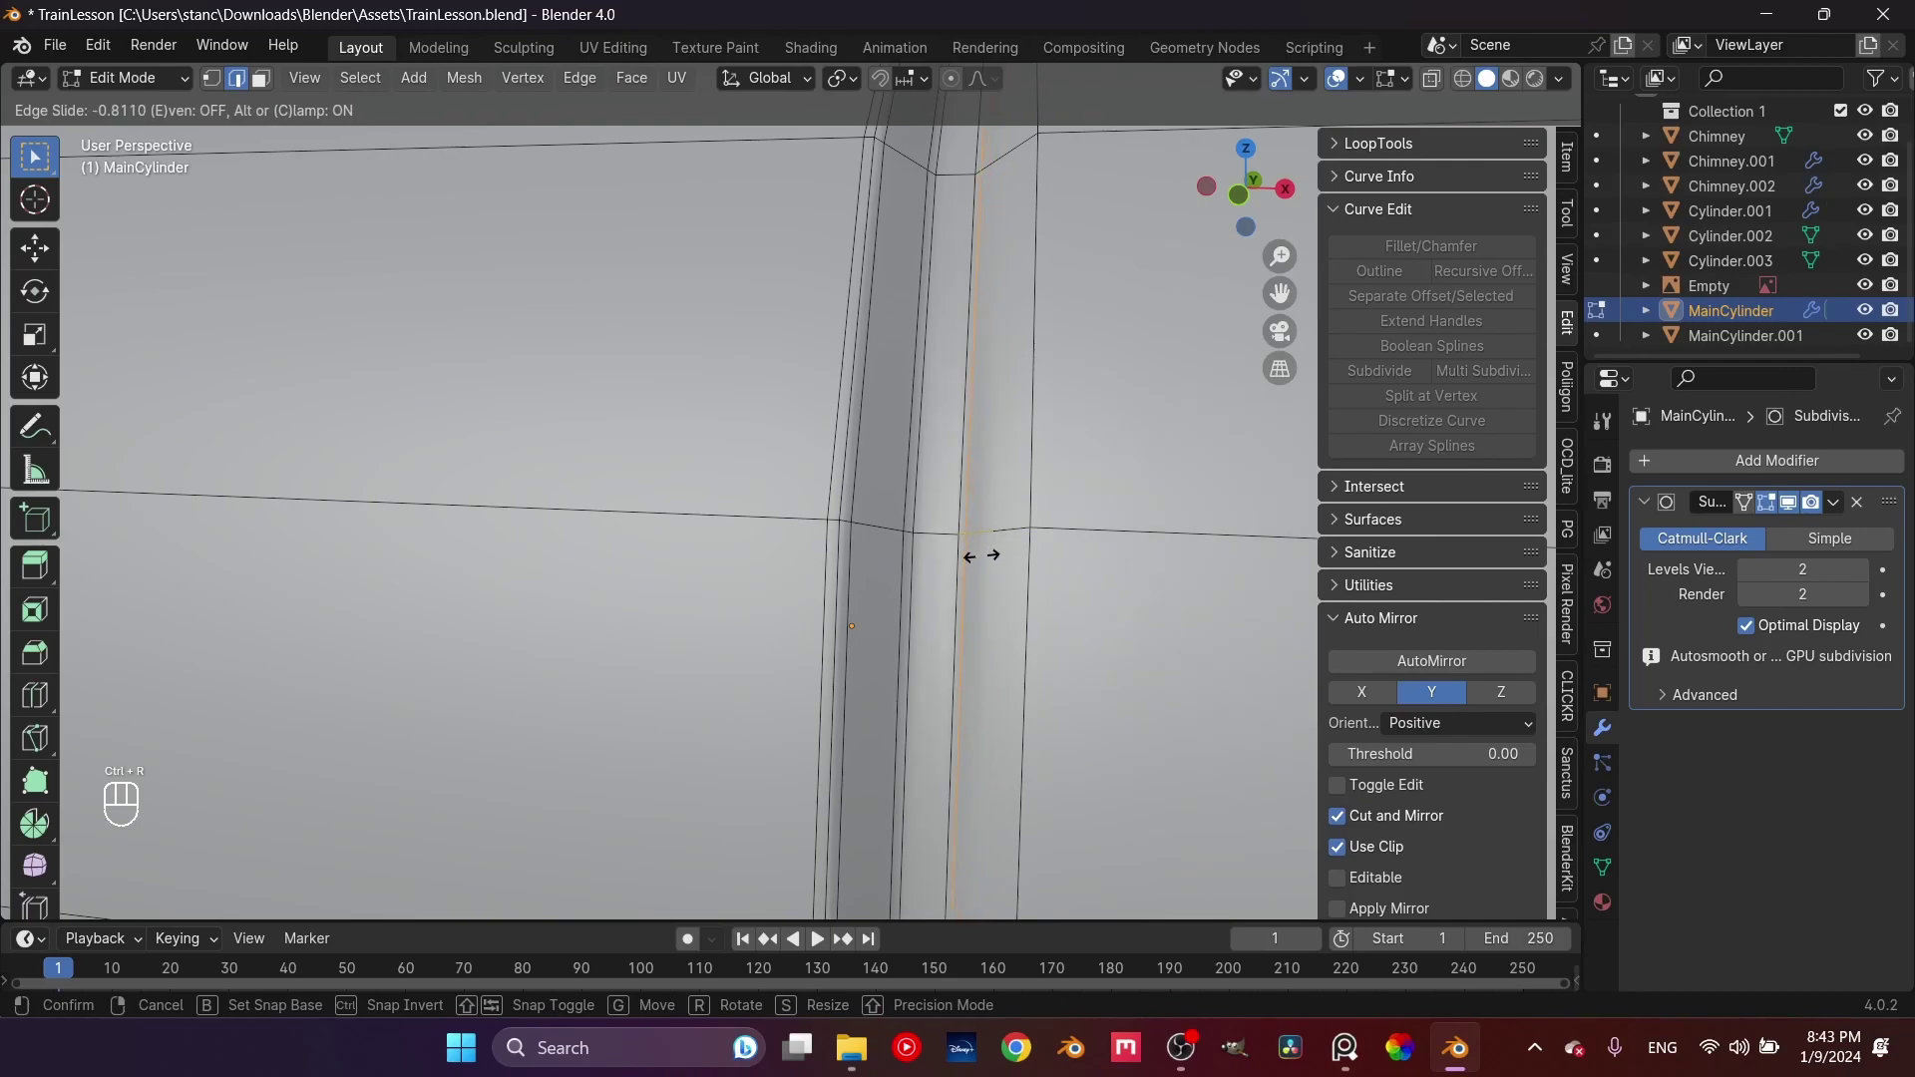
left_click(984, 555)
Add a second loop cut on the middle seam's rear sloped face, slid by 0.684 toward its outer edge
middle_click_drag(983, 556, 997, 539)
key("ctrl+r")
left_click(1001, 536)
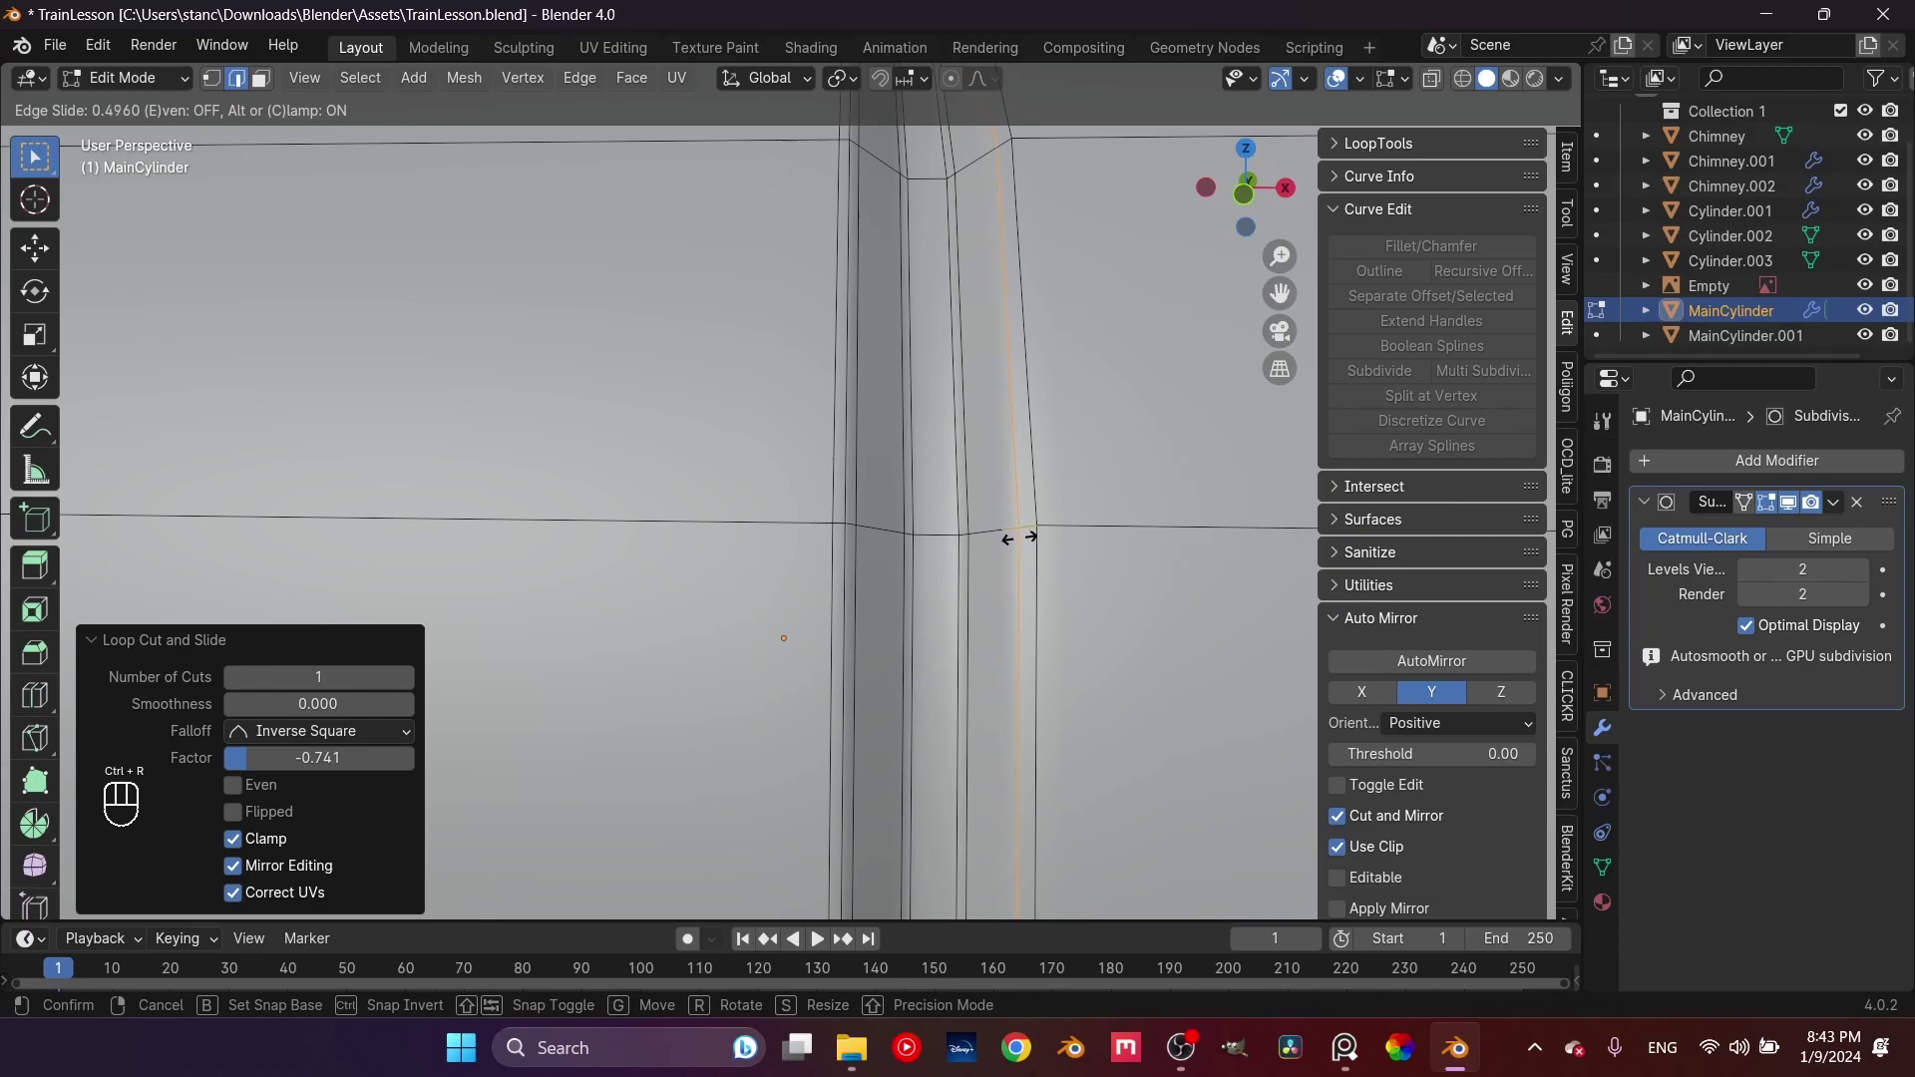
left_click(1018, 536)
Add a loop cut on the boiler wall just behind the middle seam, slid by about 0.99 toward it, and check the boiler in Object Mode
key("ctrl+r")
left_click(1137, 523)
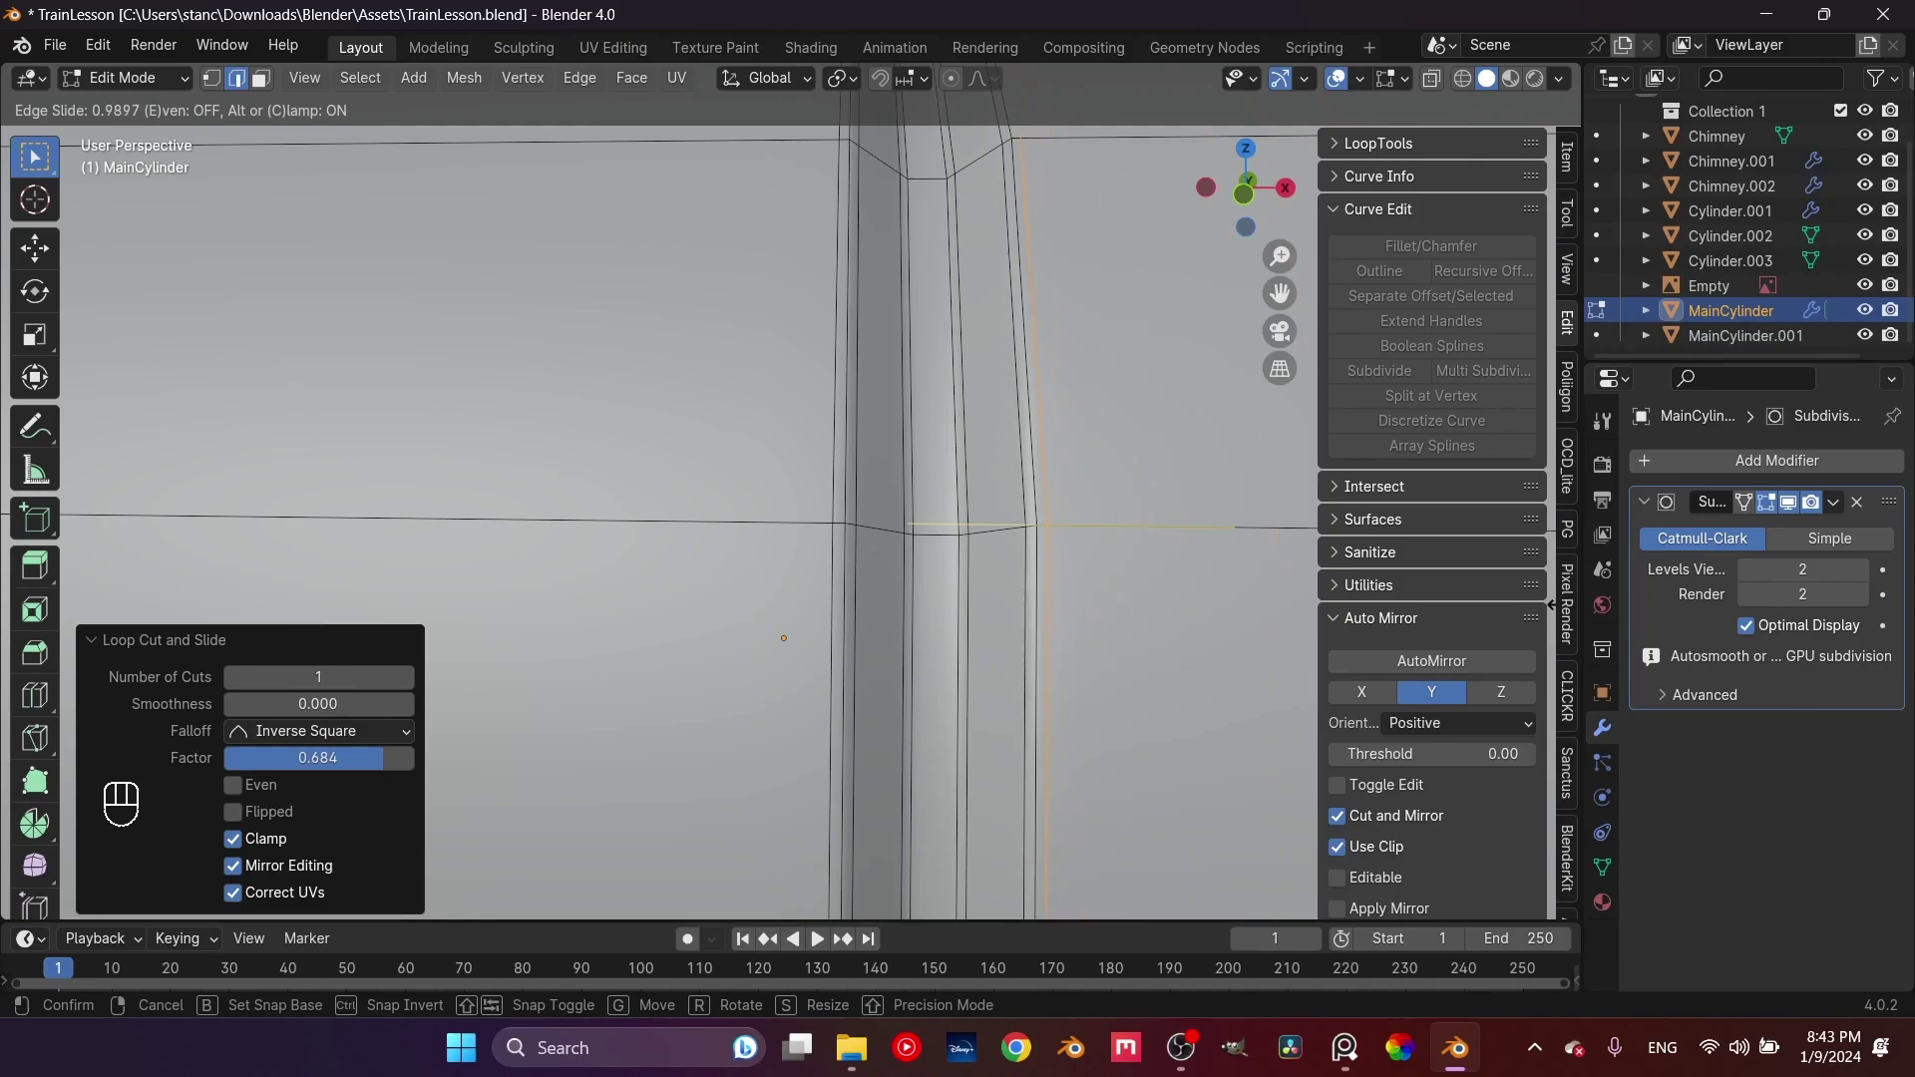
key("Return")
key("Tab")
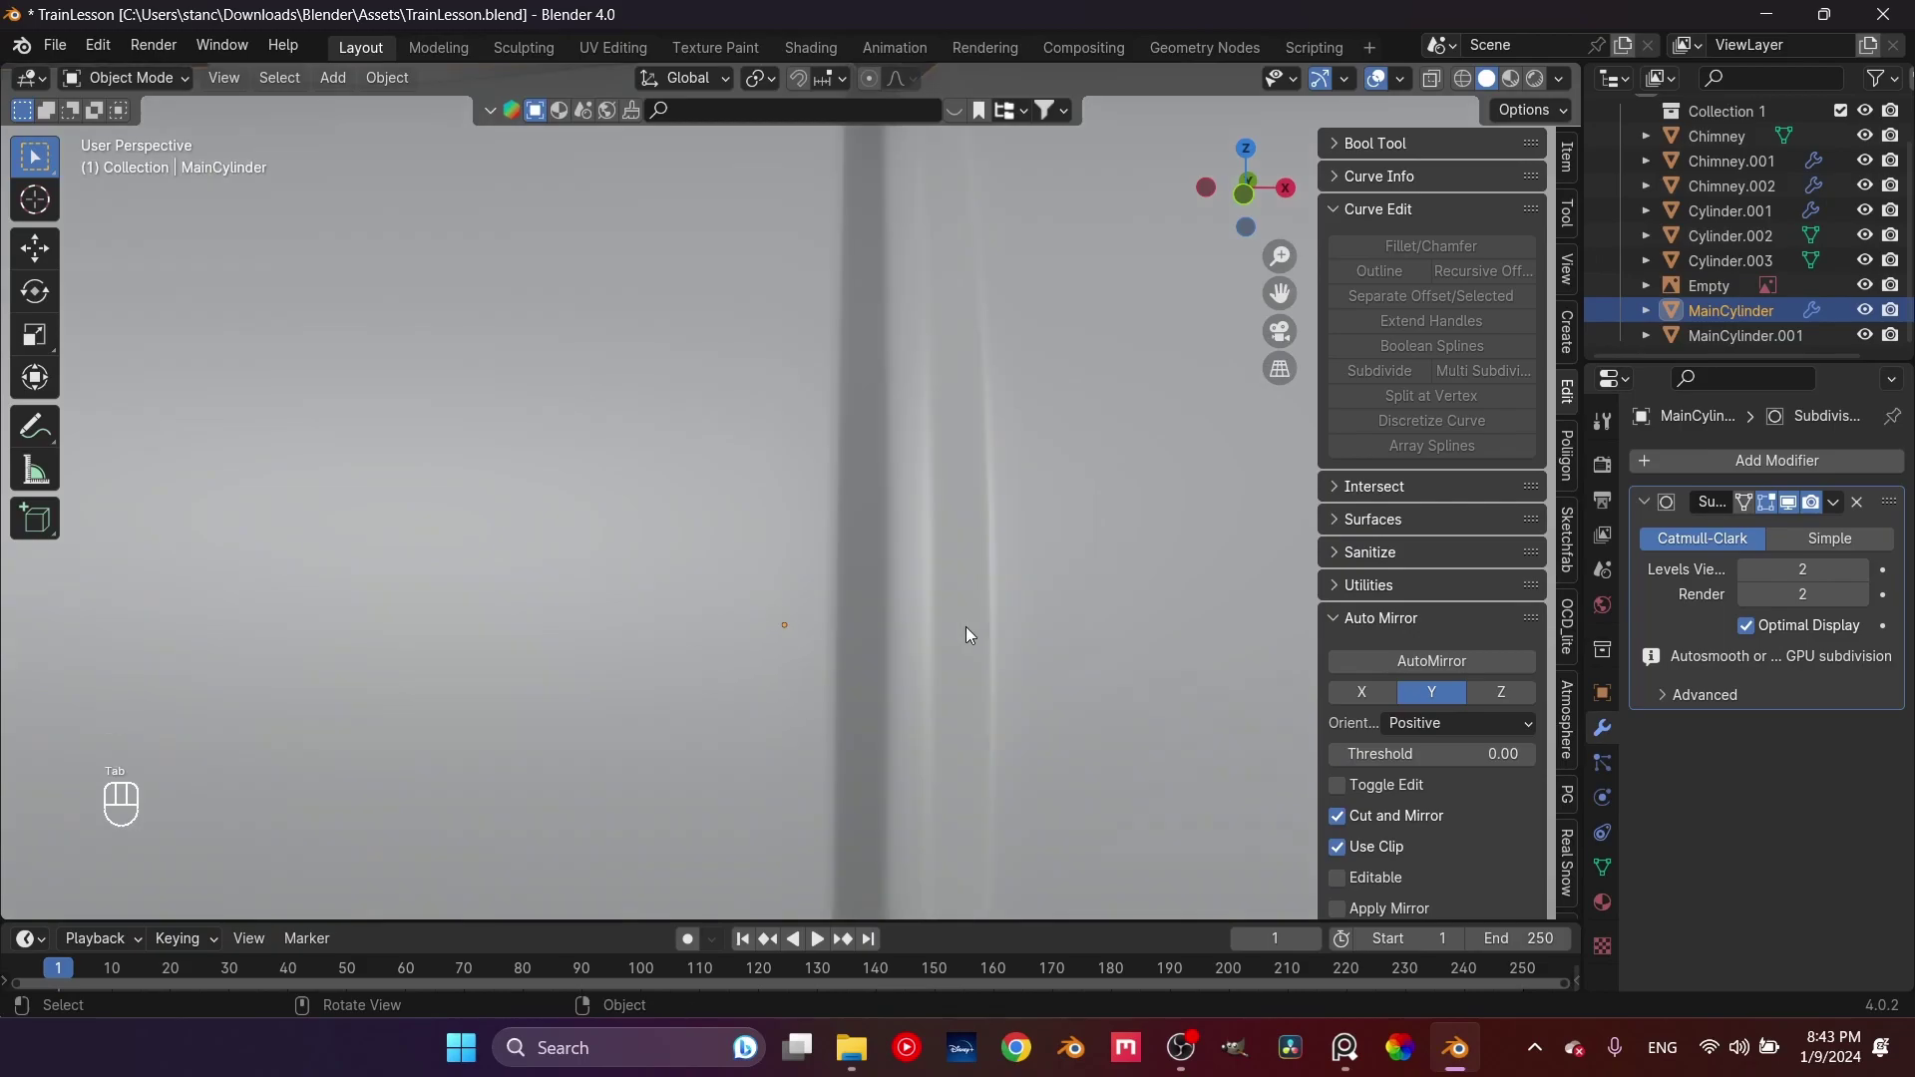
scroll(966, 626, "down", 2)
scroll(960, 634, "down", 5)
mouse_move(888, 624)
middle_mouse_down()
mouse_move(912, 773)
mouse_move(906, 667)
mouse_move(659, 638)
mouse_move(874, 639)
middle_mouse_up()
scroll(858, 638, "up", 4)
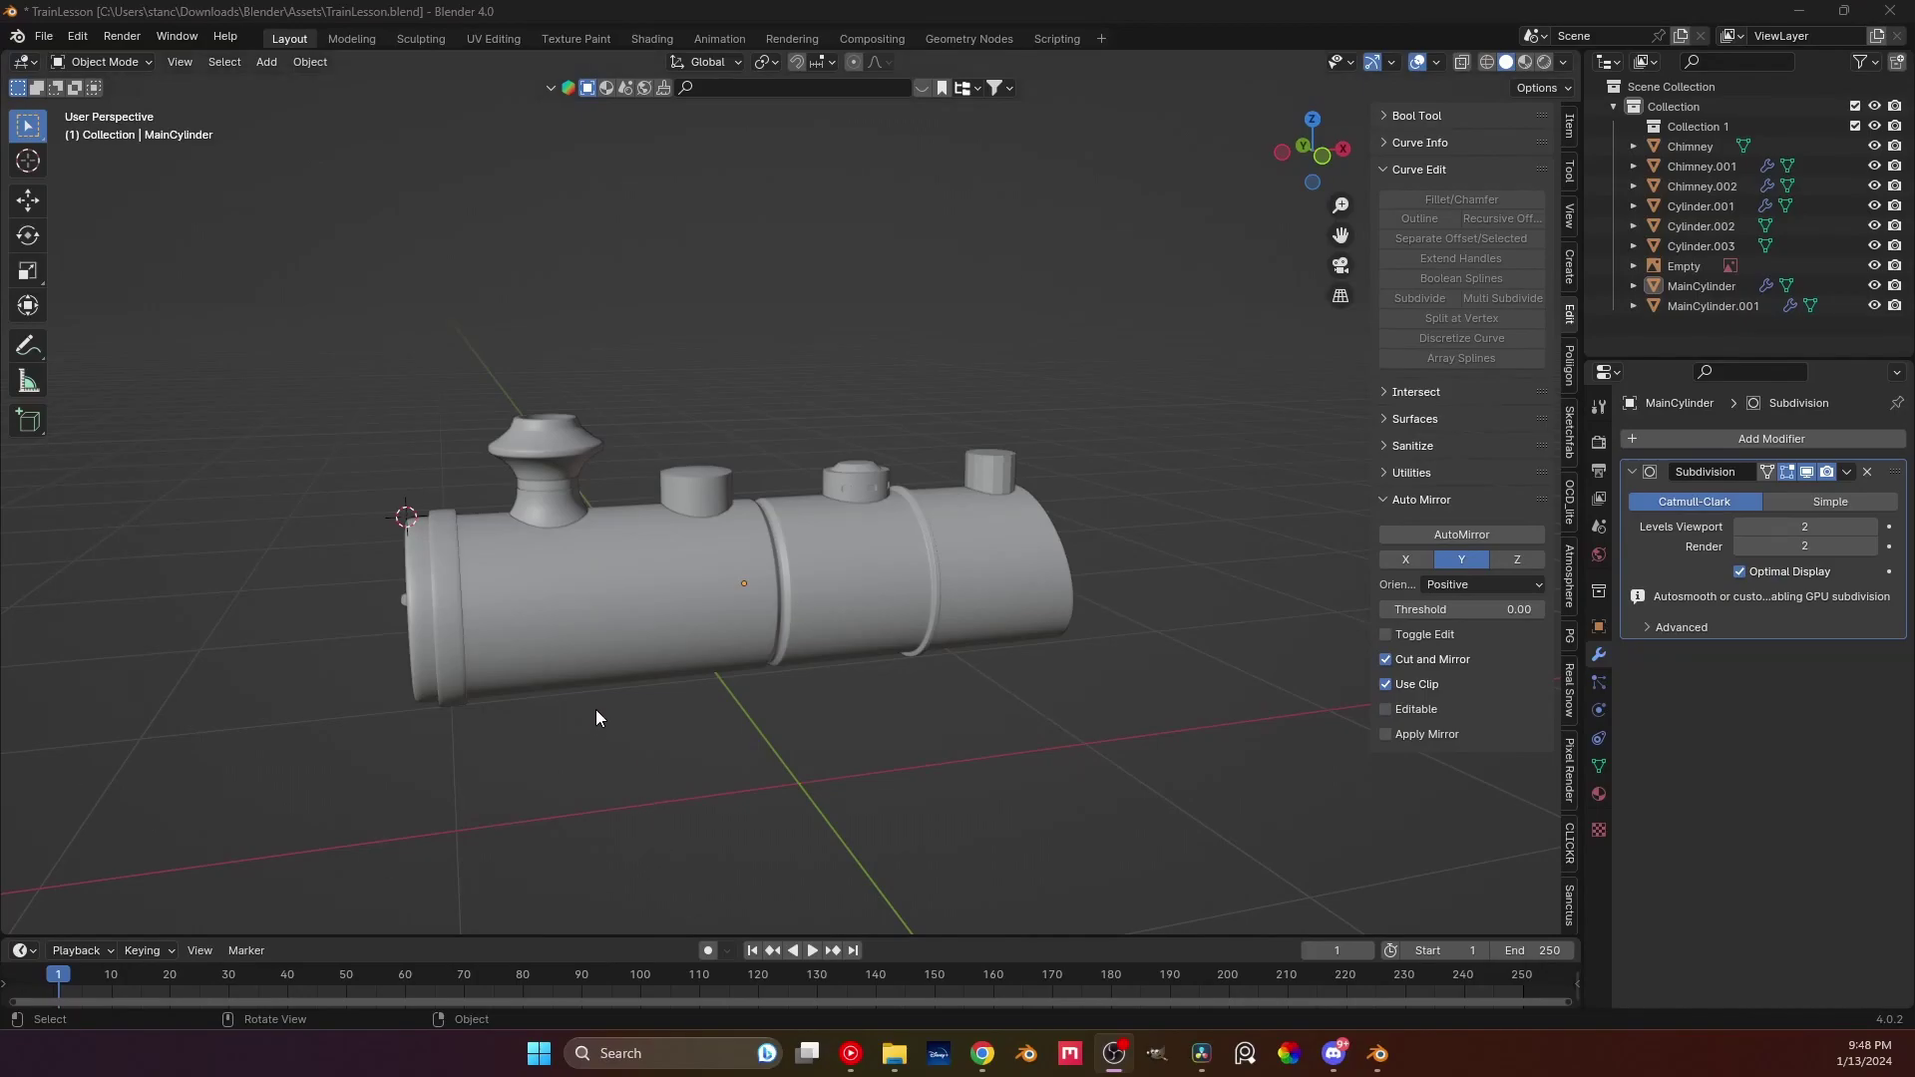
Add a loop cut on MainCylinder's front section, slid by -1.000 onto the middle seam's front edge, and check the shading in Object Mode
left_click(589, 622)
middle_click_drag(632, 611, 689, 608)
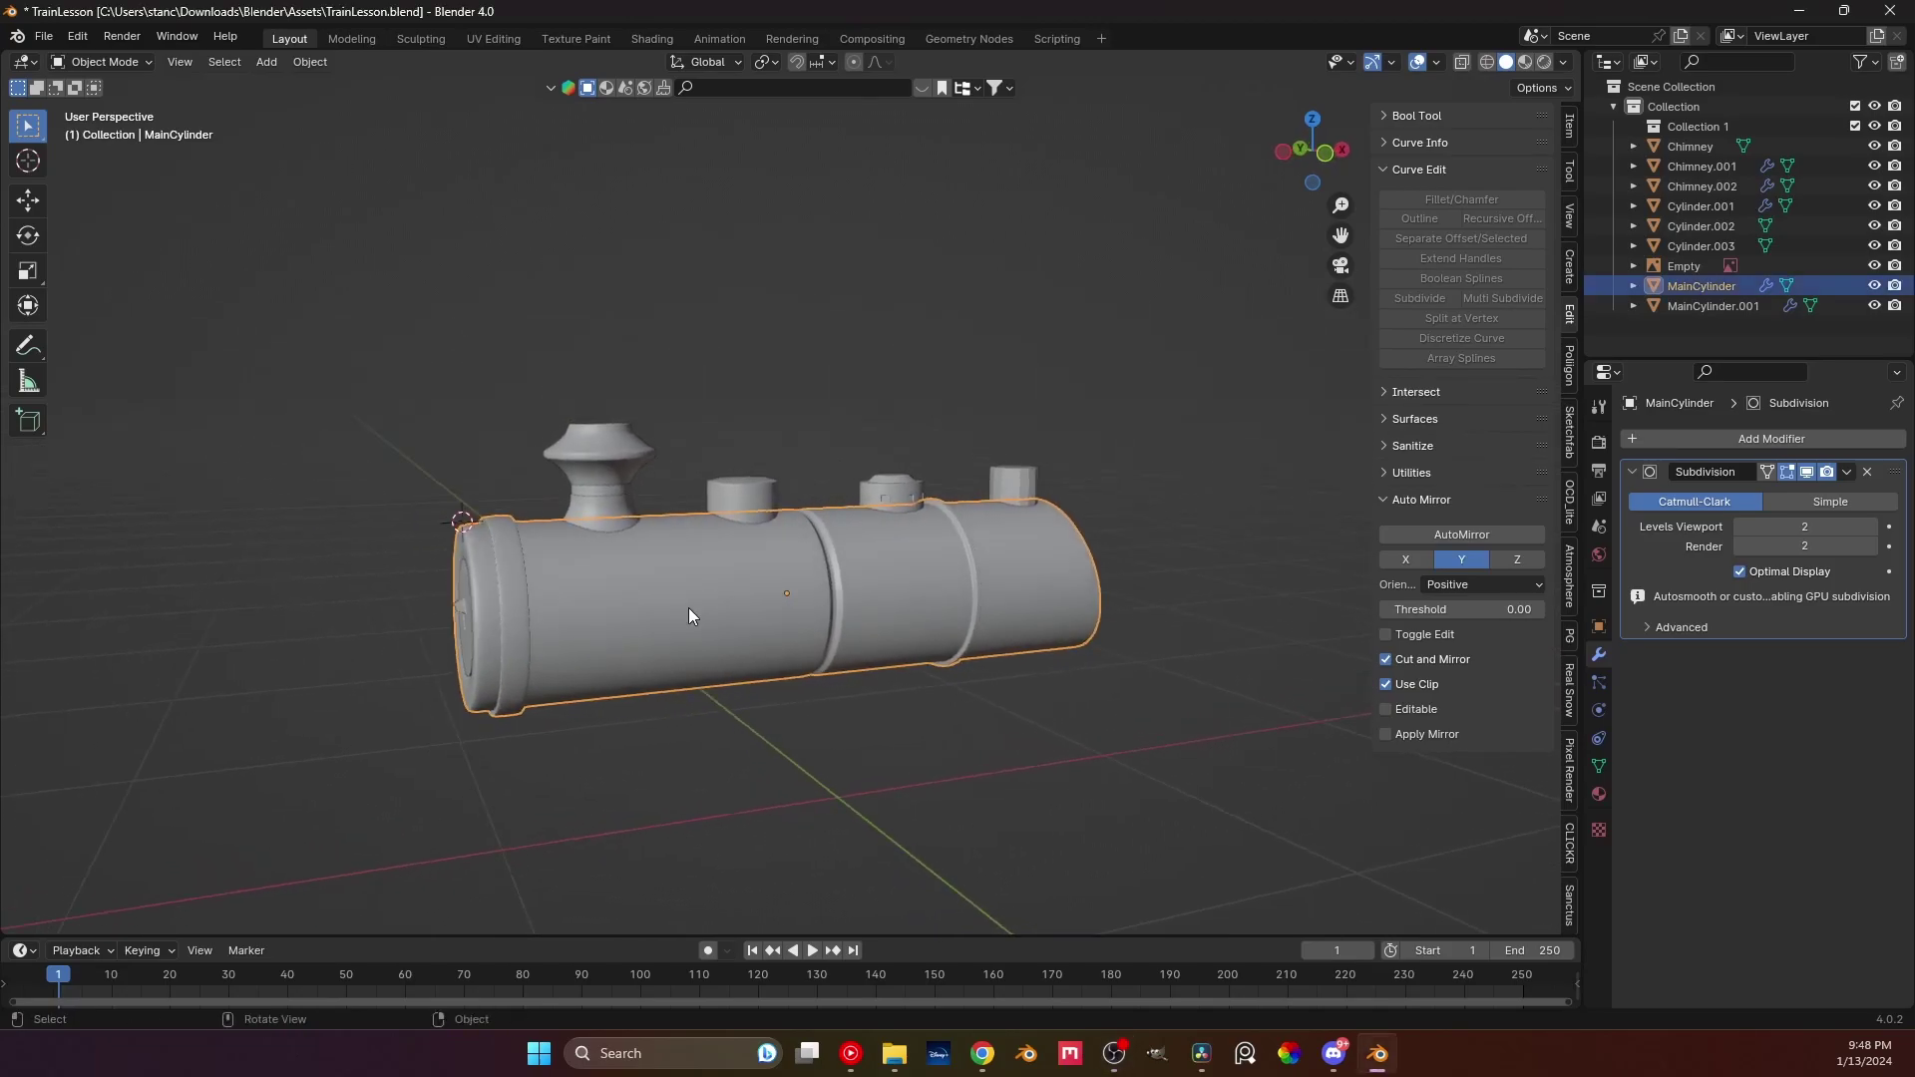
scroll(688, 608, "up", 2)
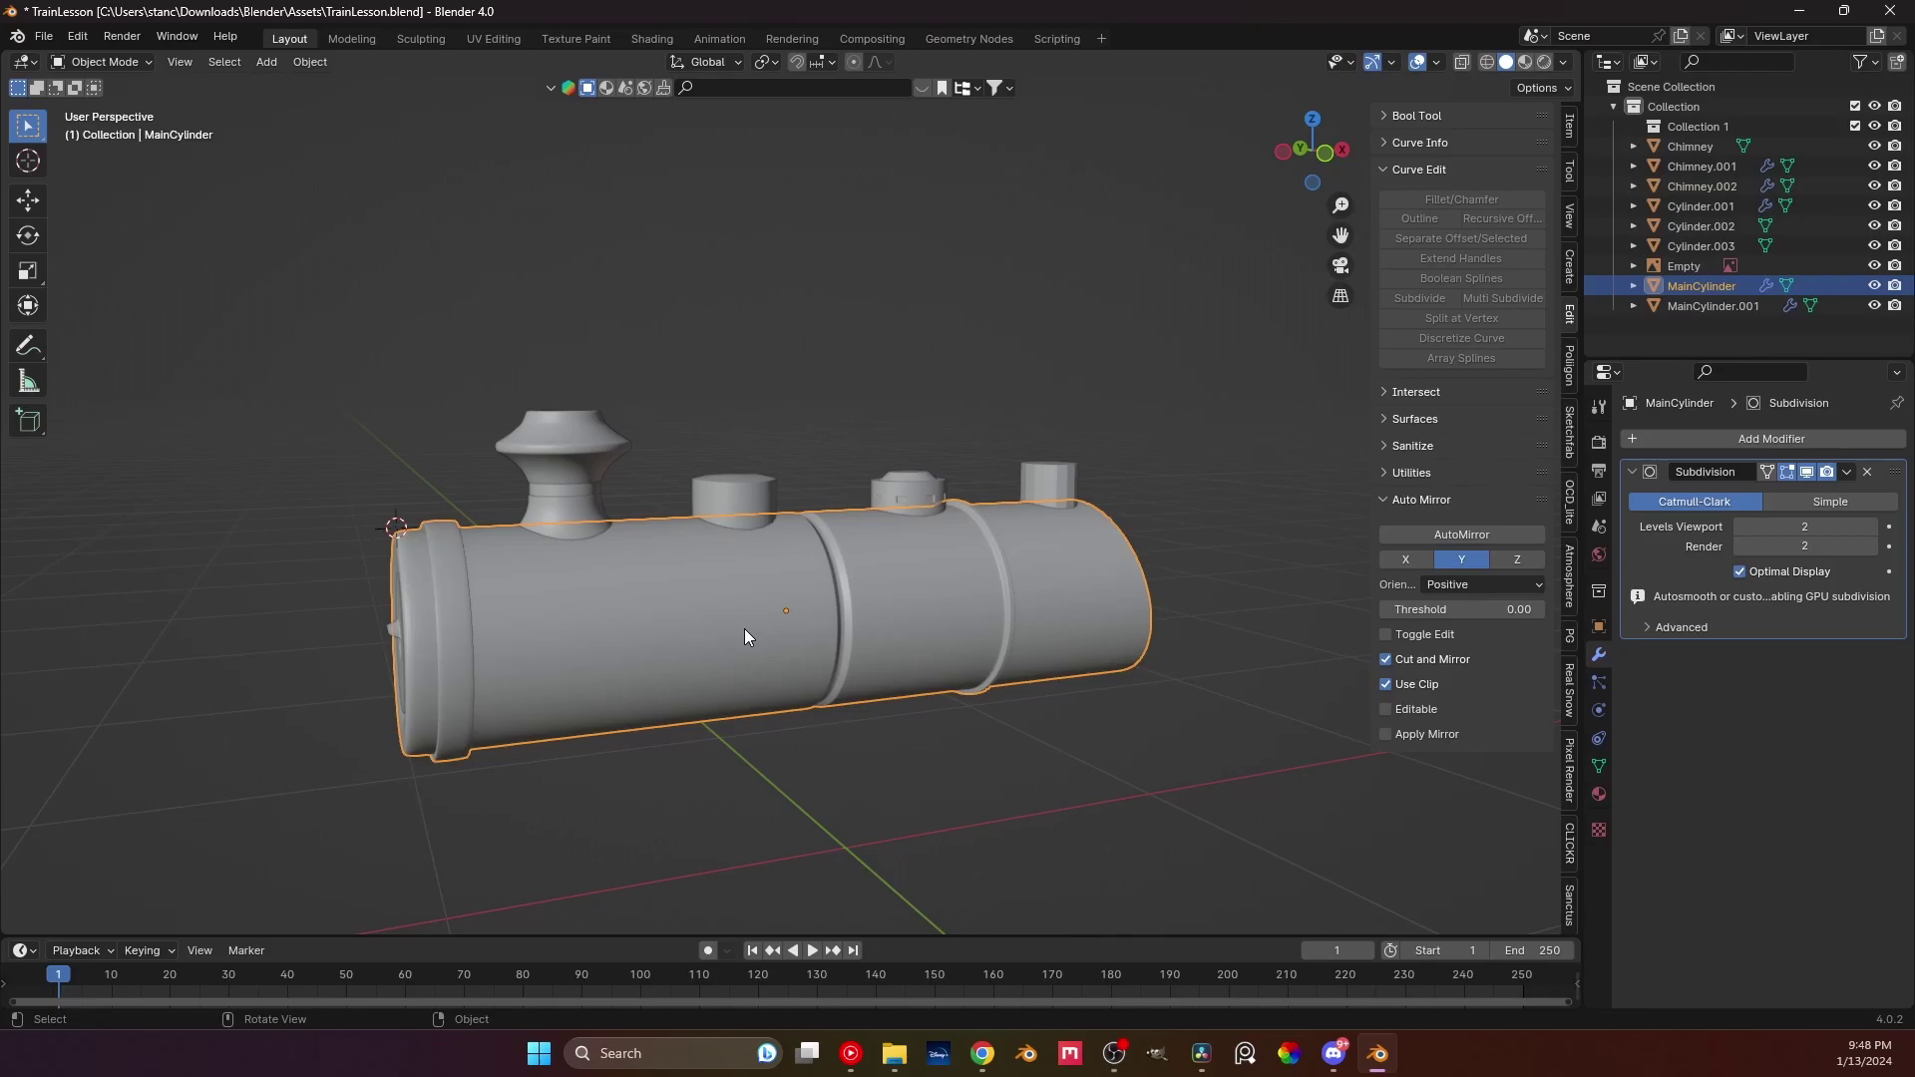
key("Tab")
scroll(715, 607, "up", 4)
middle_click_drag(715, 606, 504, 409)
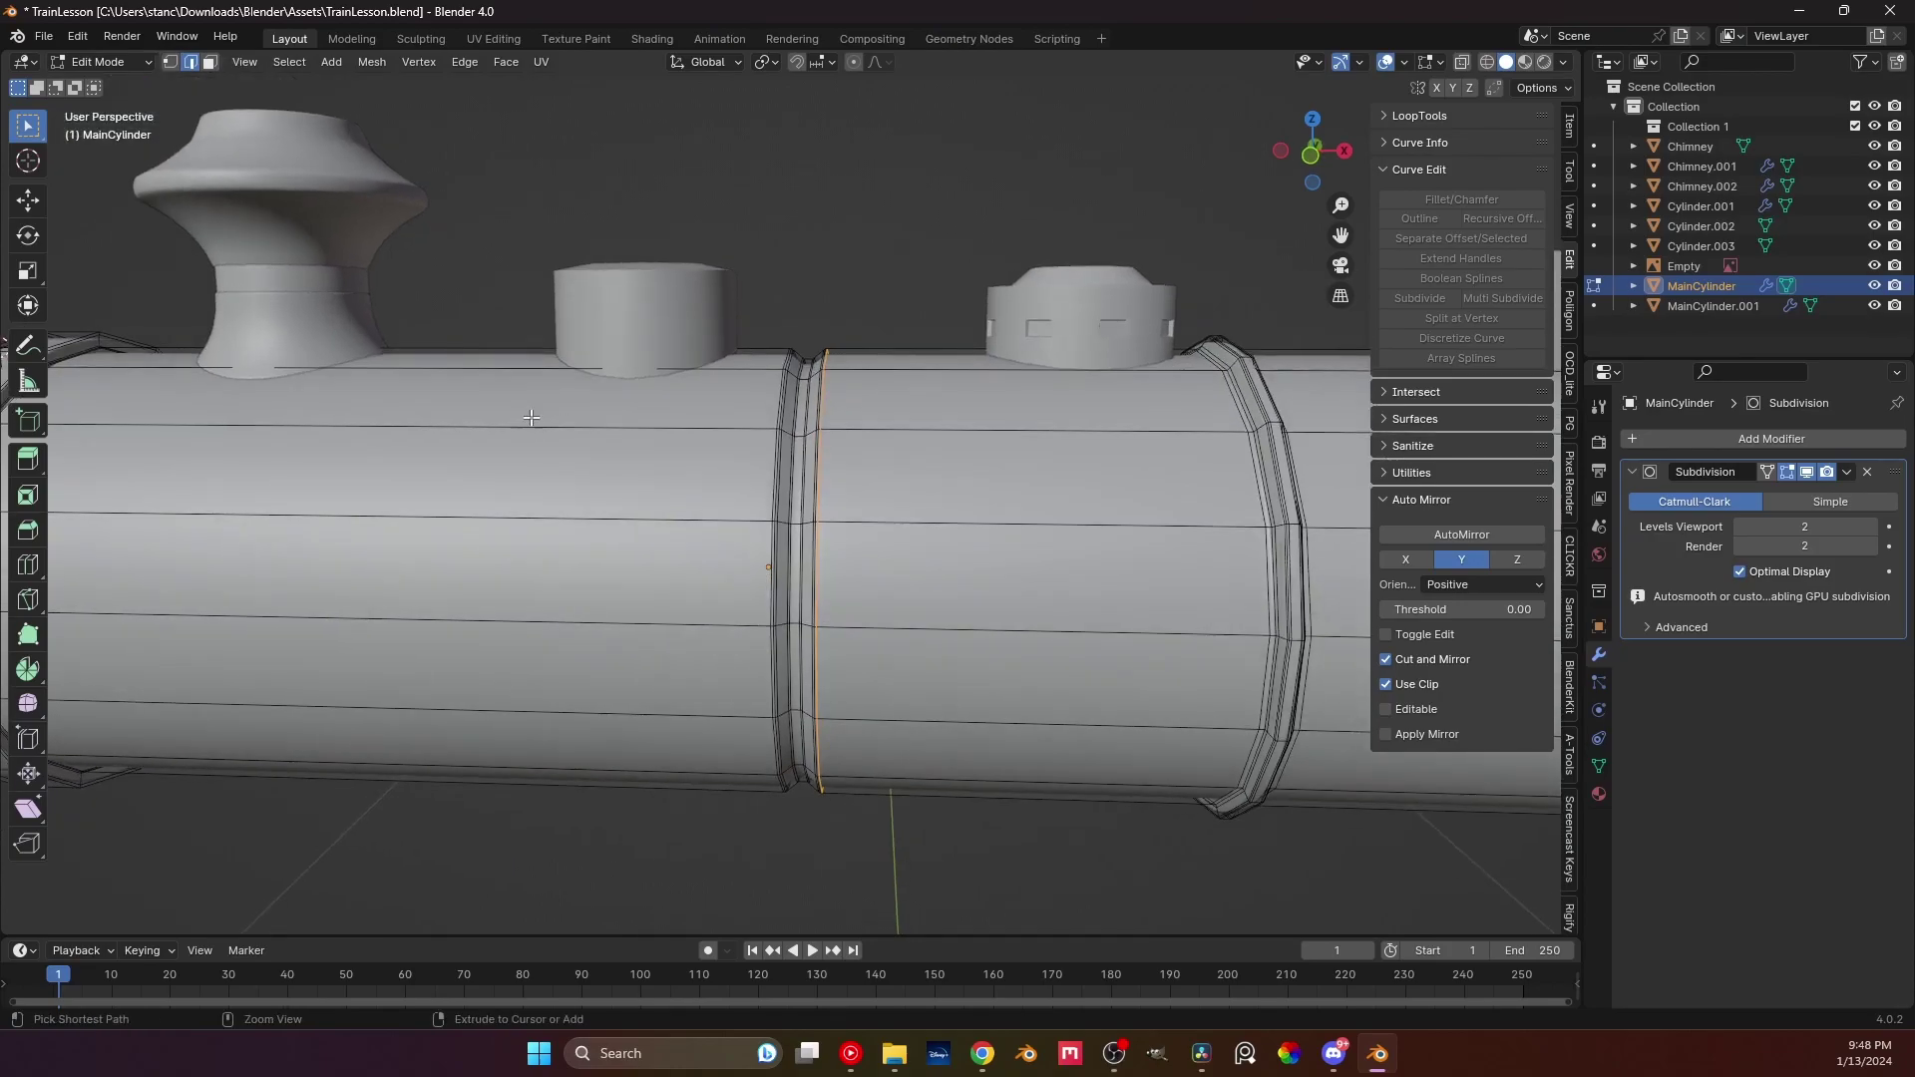
key("ctrl+r")
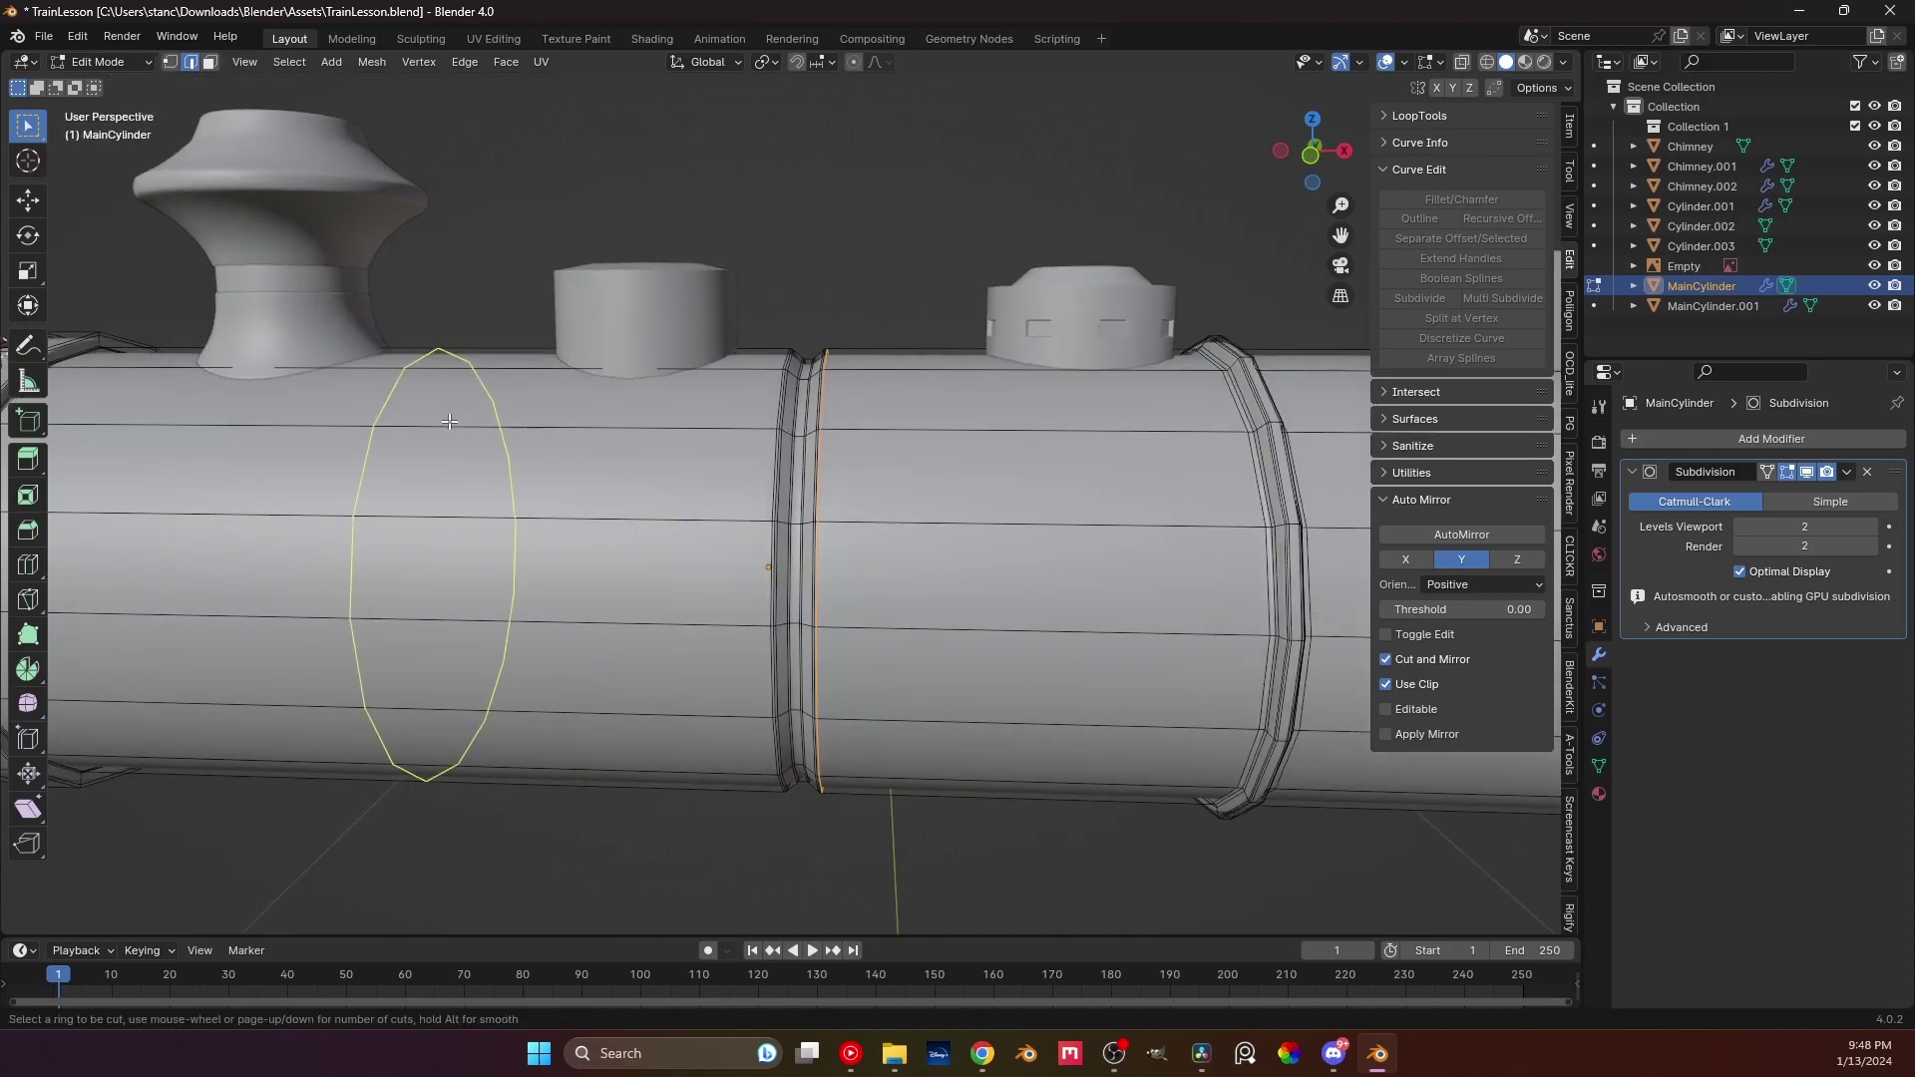
left_click(450, 422)
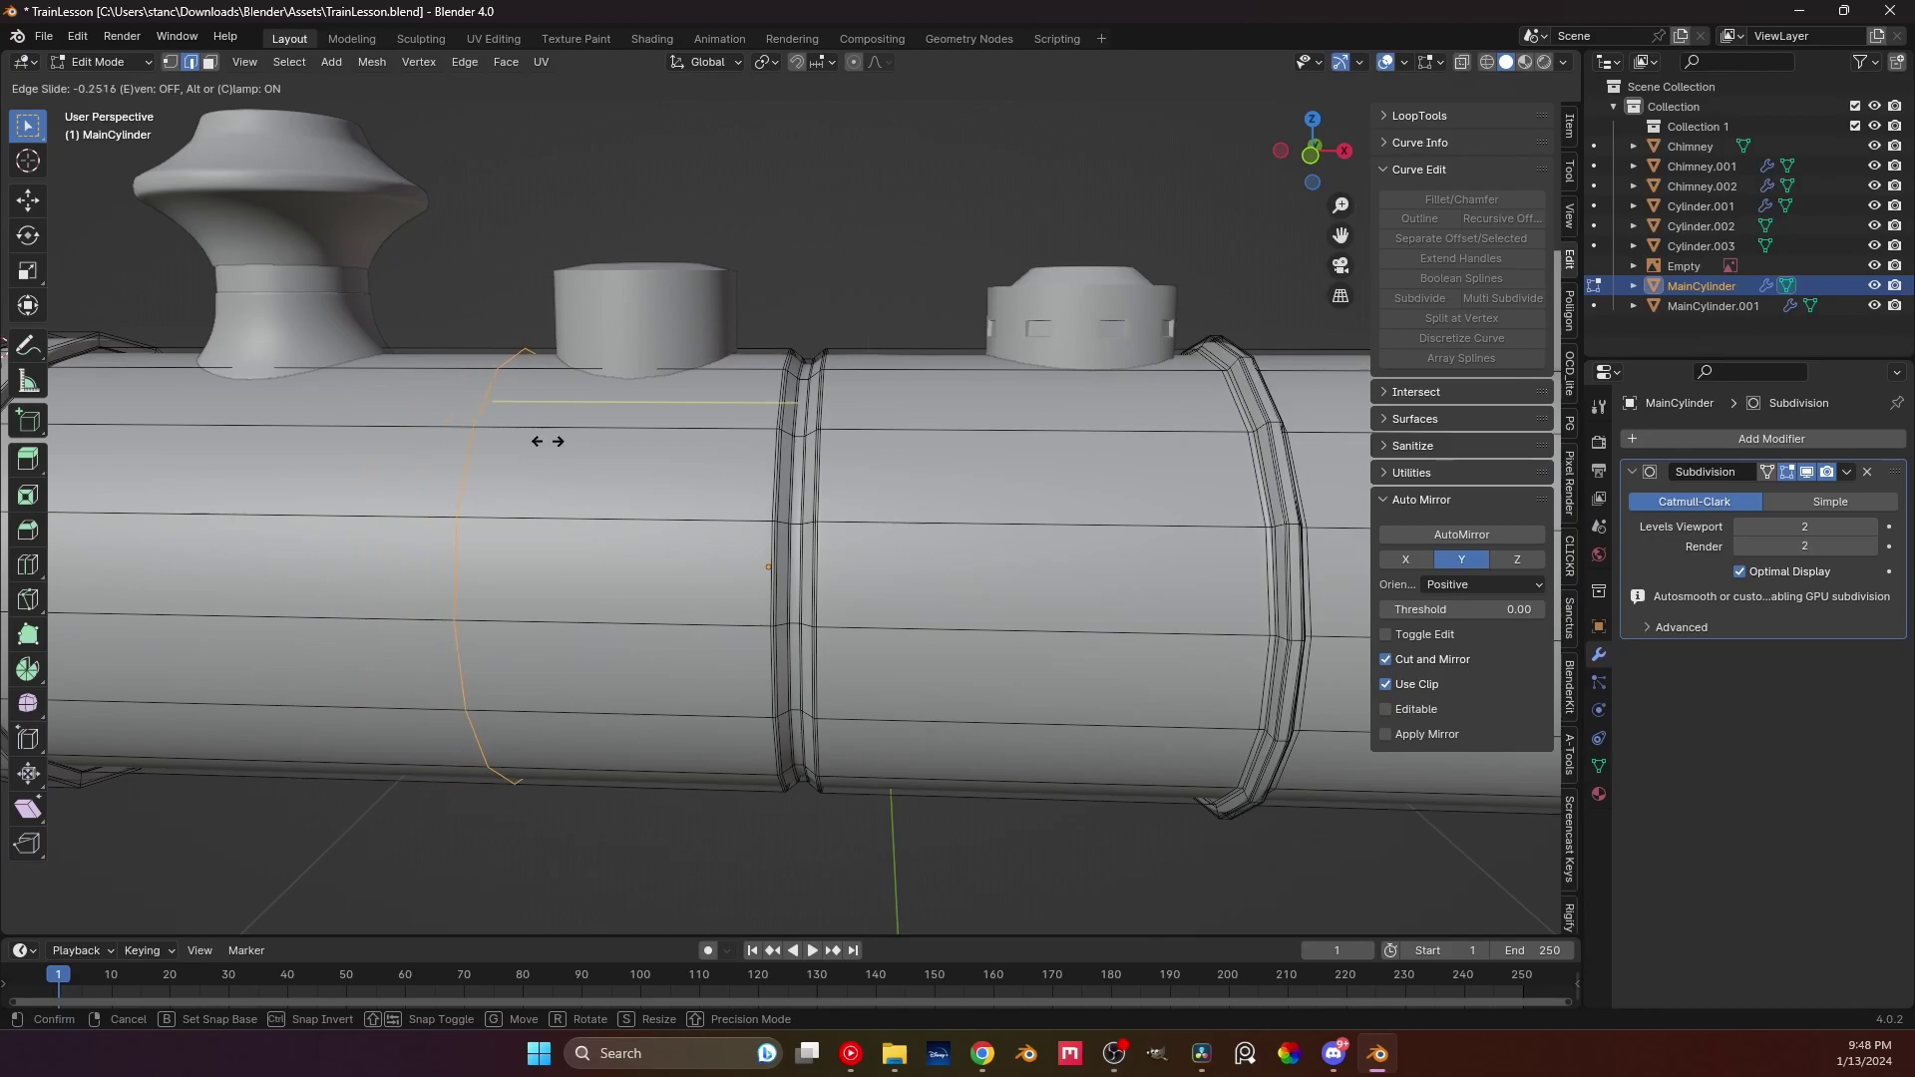
left_click(858, 474)
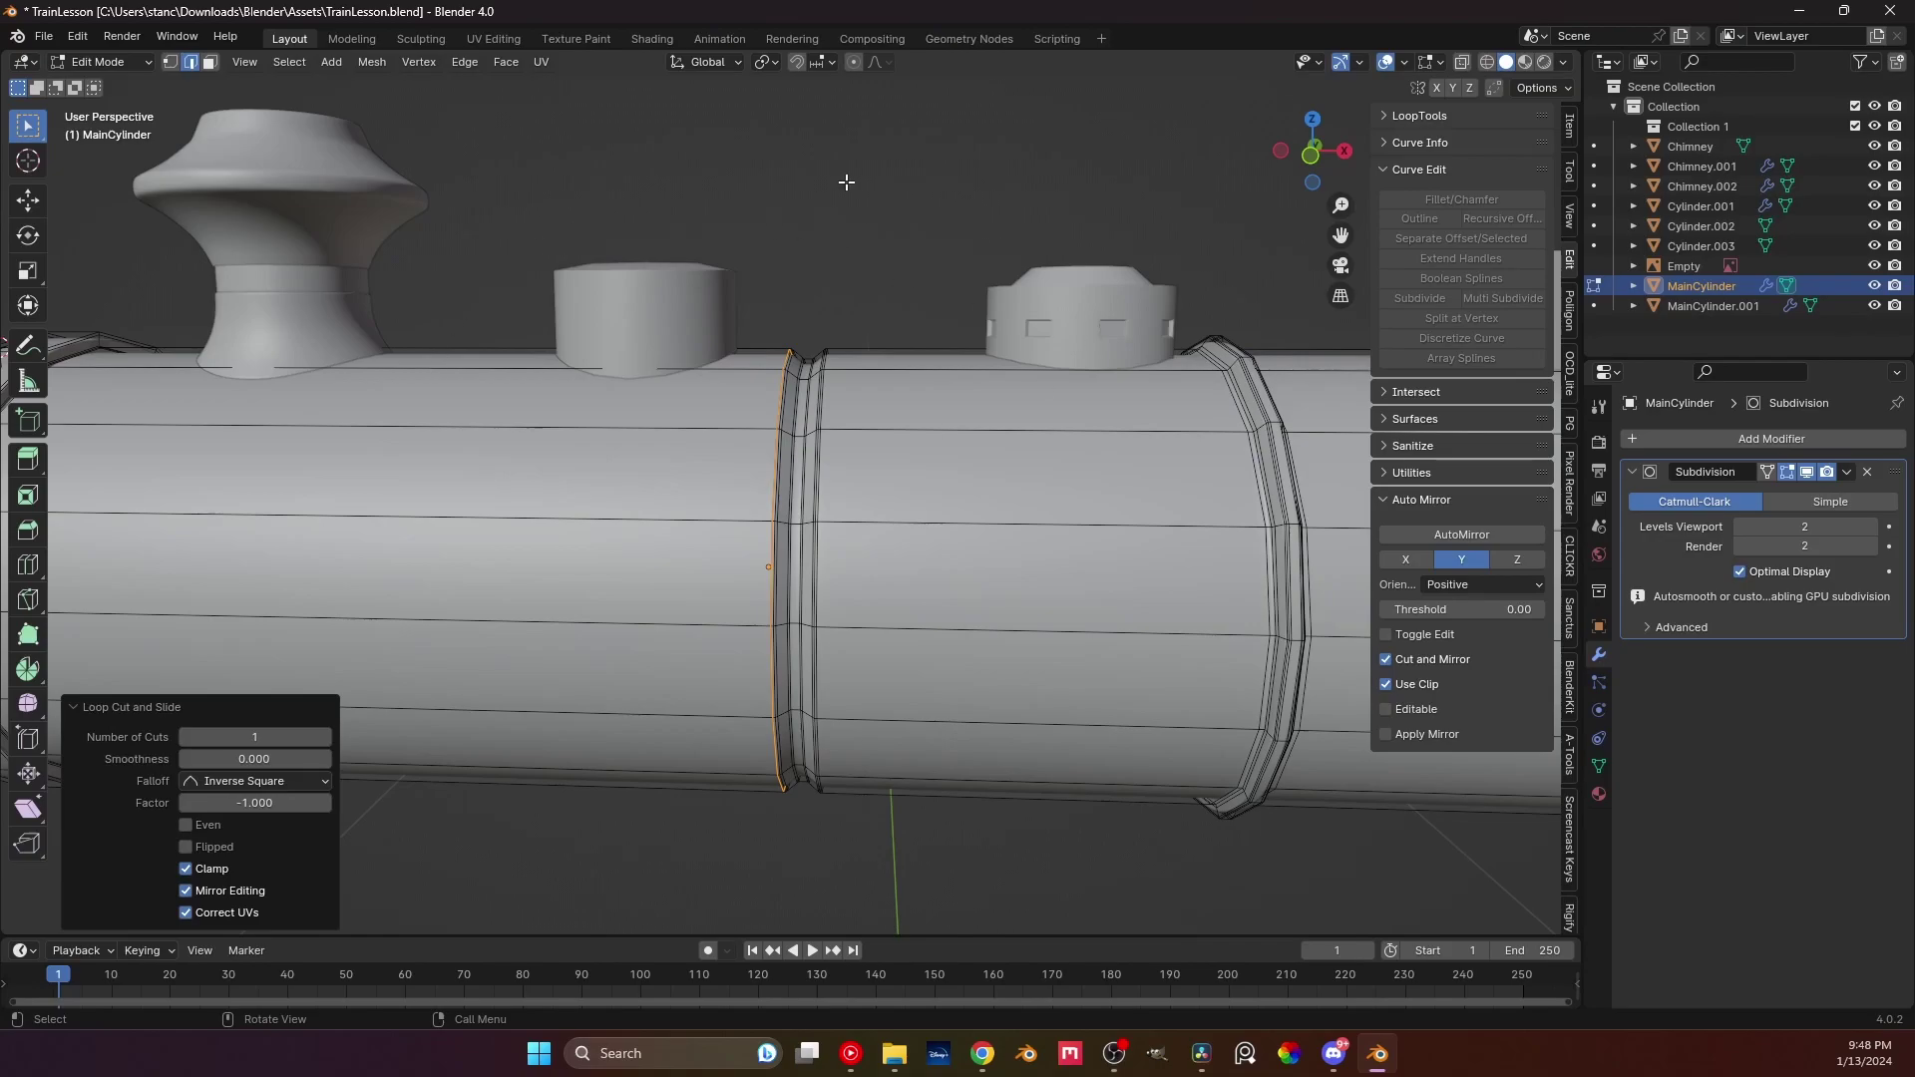
key("Tab")
middle_click_drag(808, 375, 776, 488)
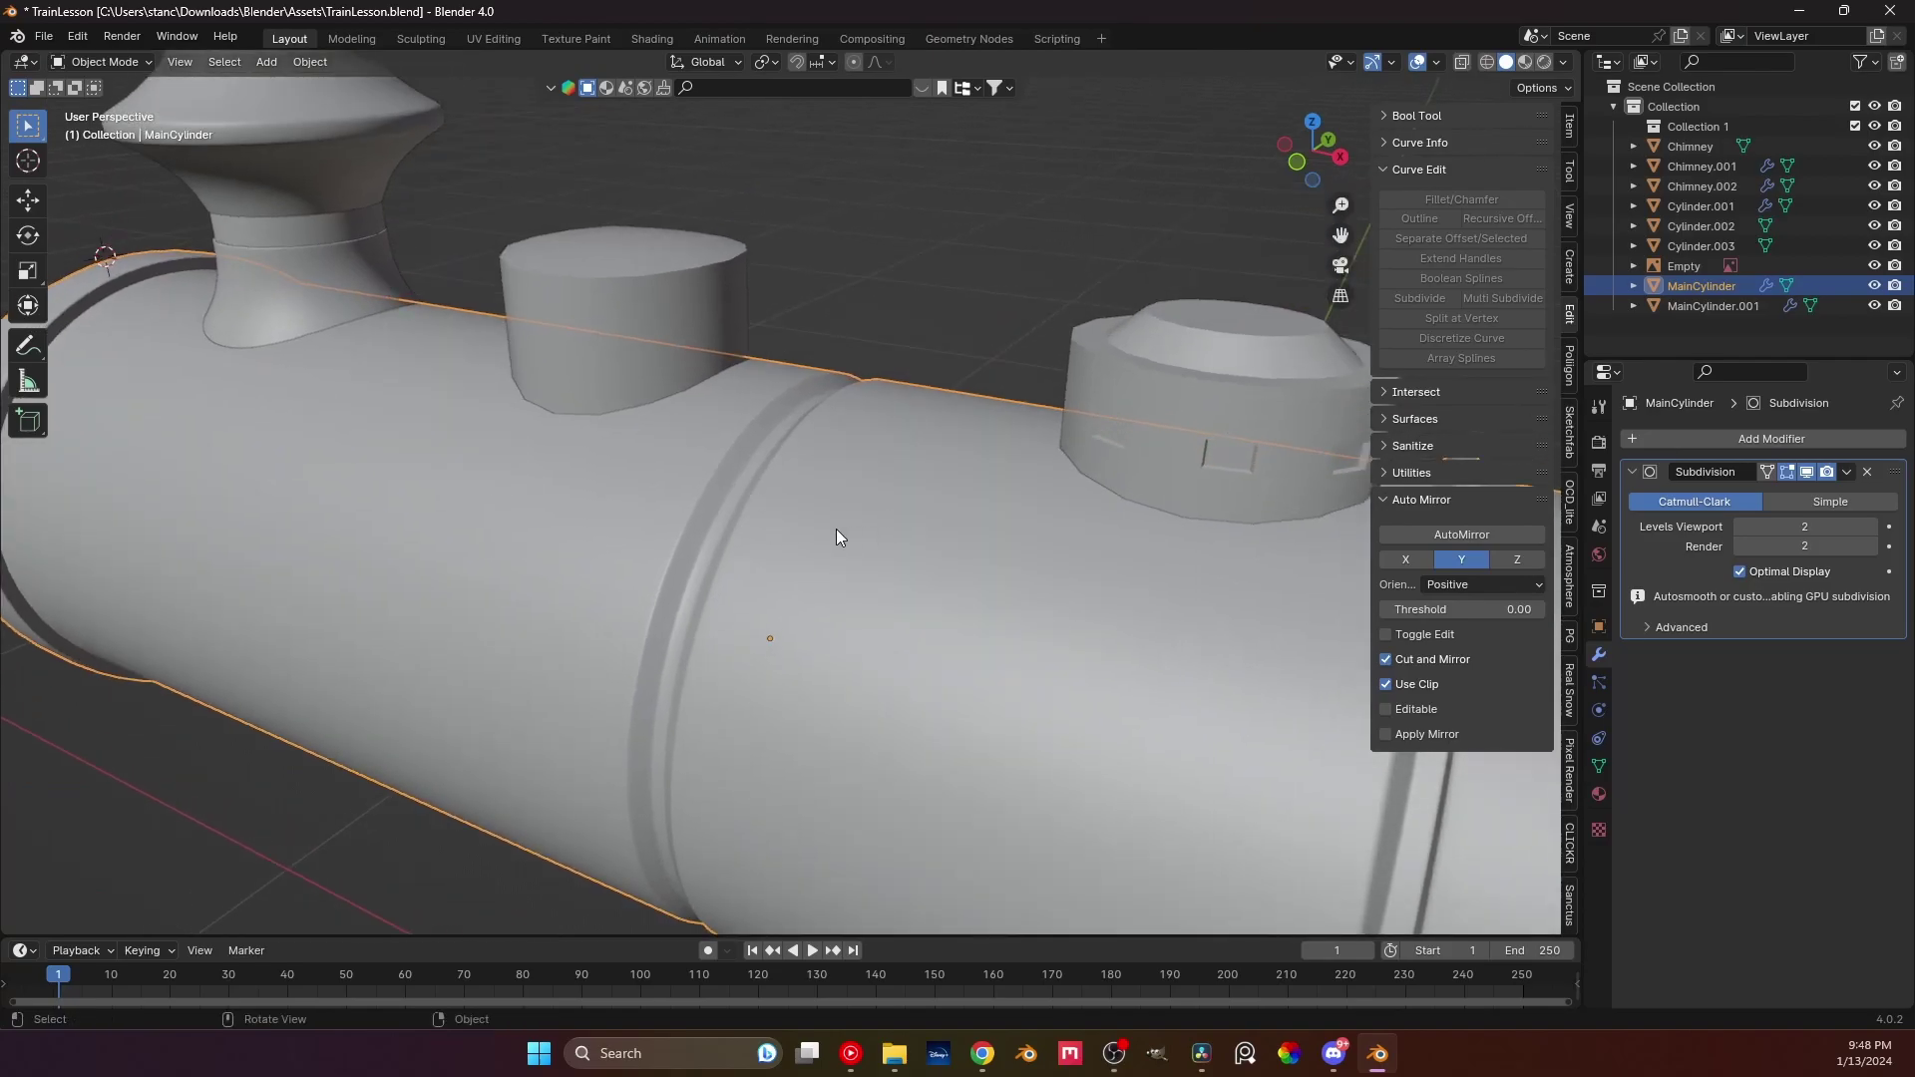
Scale the loop lying on the middle seam's front edge by 1.357 in Edit Mode to separate it from the seam
key("Tab")
middle_click_drag(784, 529, 806, 537)
key("s")
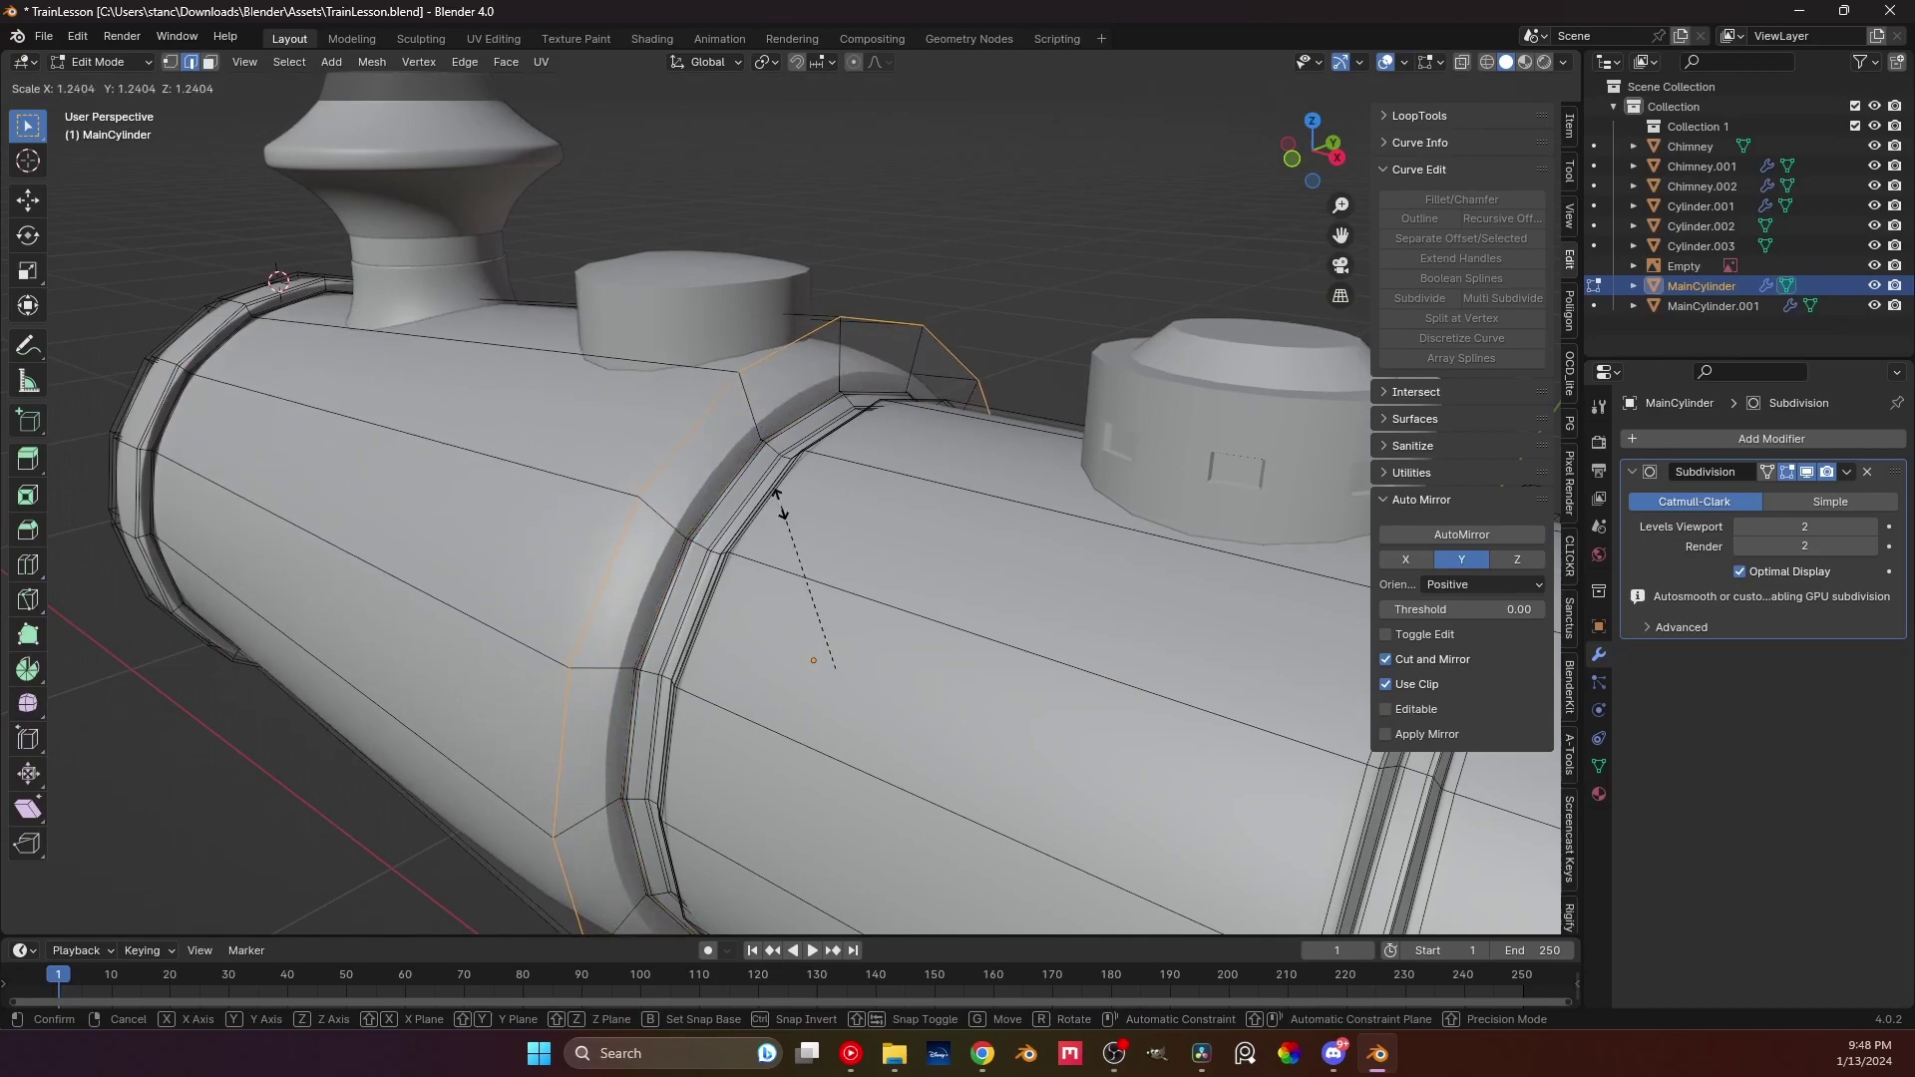
left_click(774, 493)
scroll(775, 492, "up", 5)
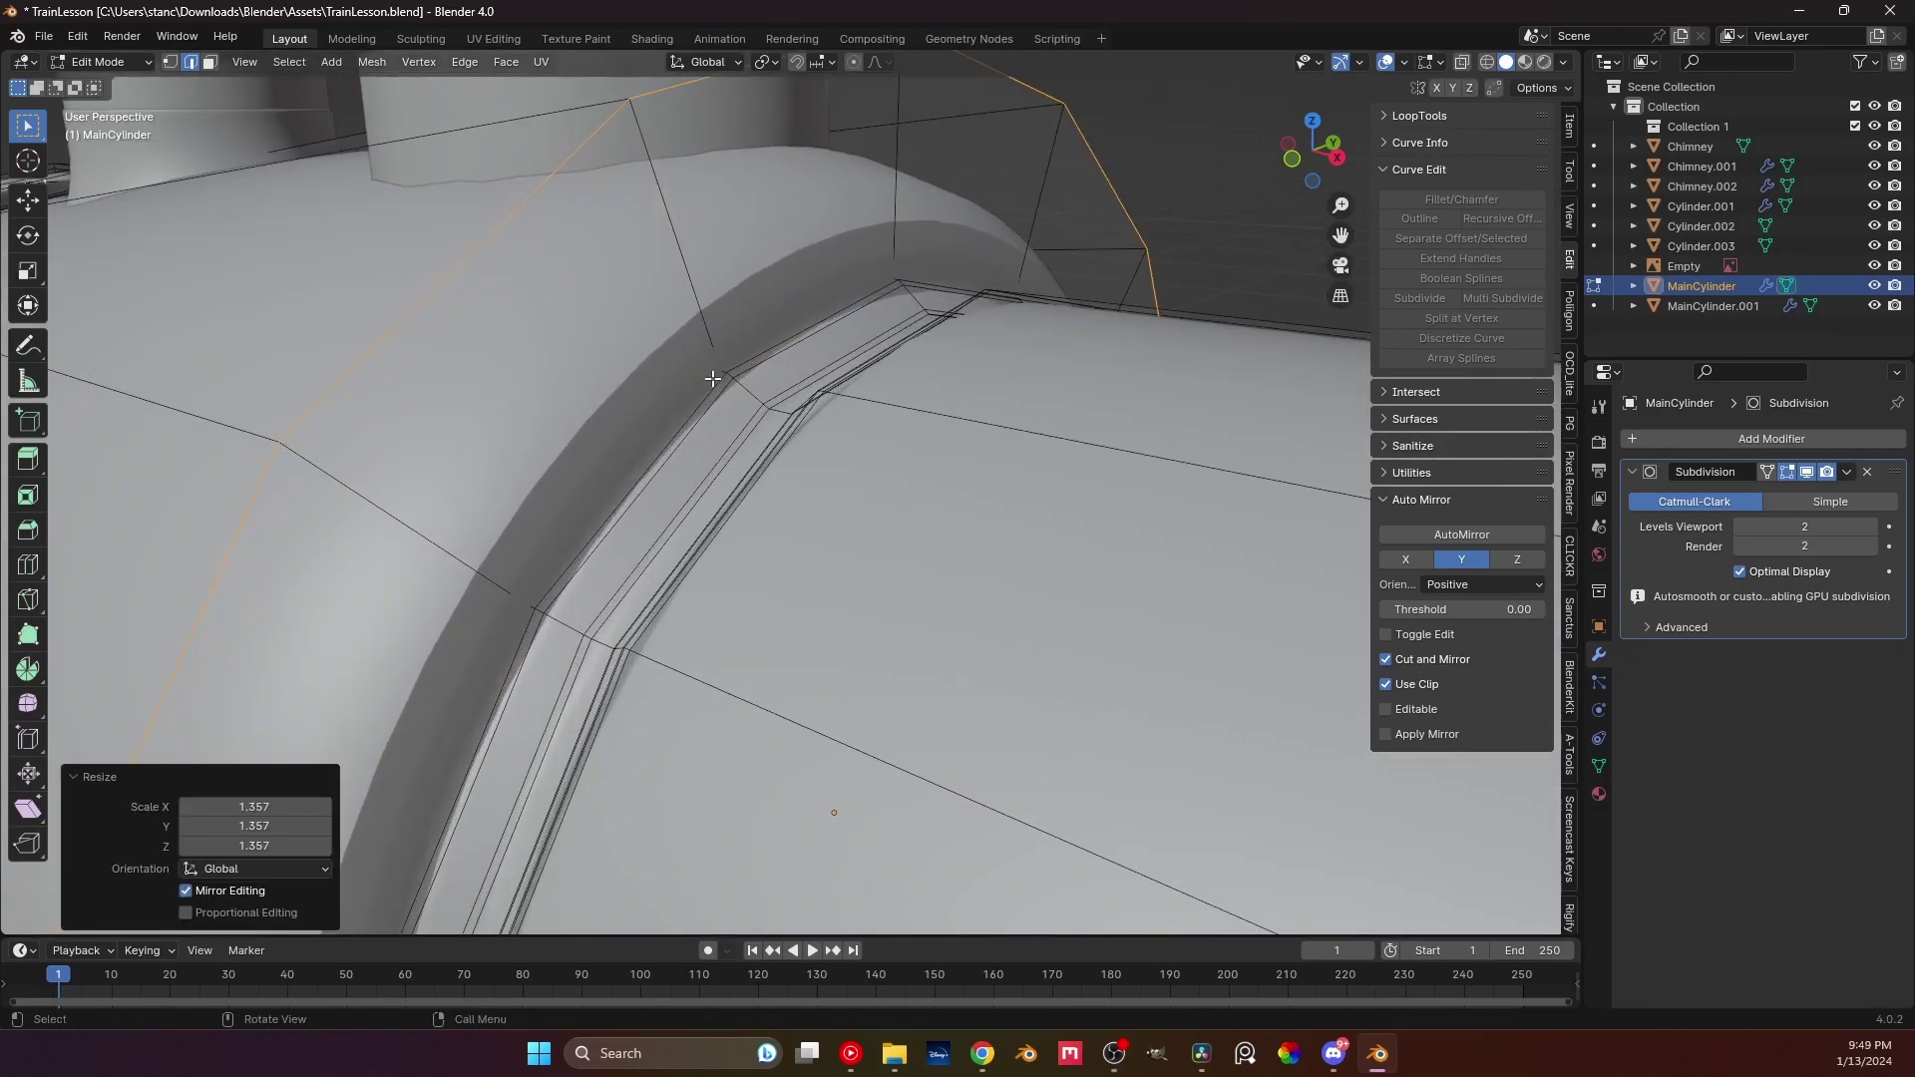
Turn on X-ray to inspect the enlarged loop at the middle seam, and undo its scaling
middle_click_drag(713, 380, 934, 285)
key("alt+z")
middle_click_drag(716, 391, 720, 386)
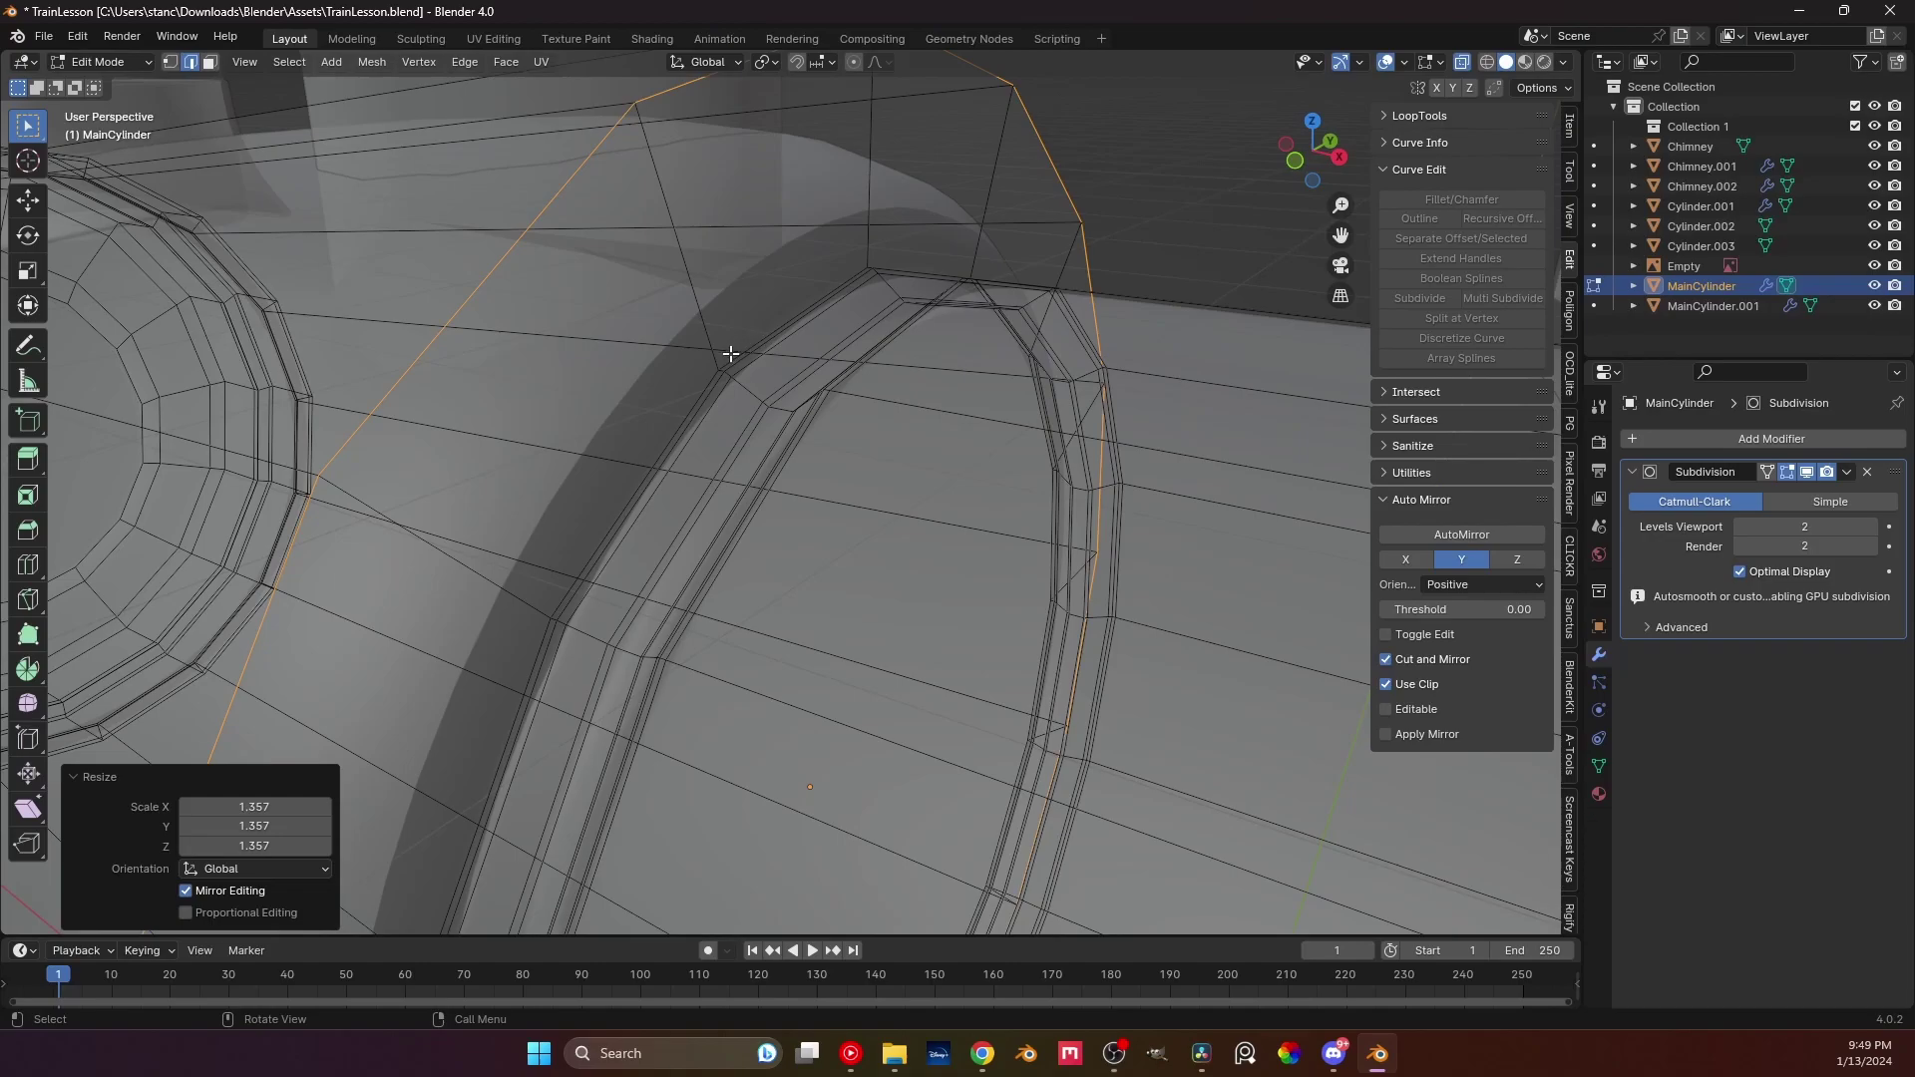
scroll(1083, 259, "down", 4)
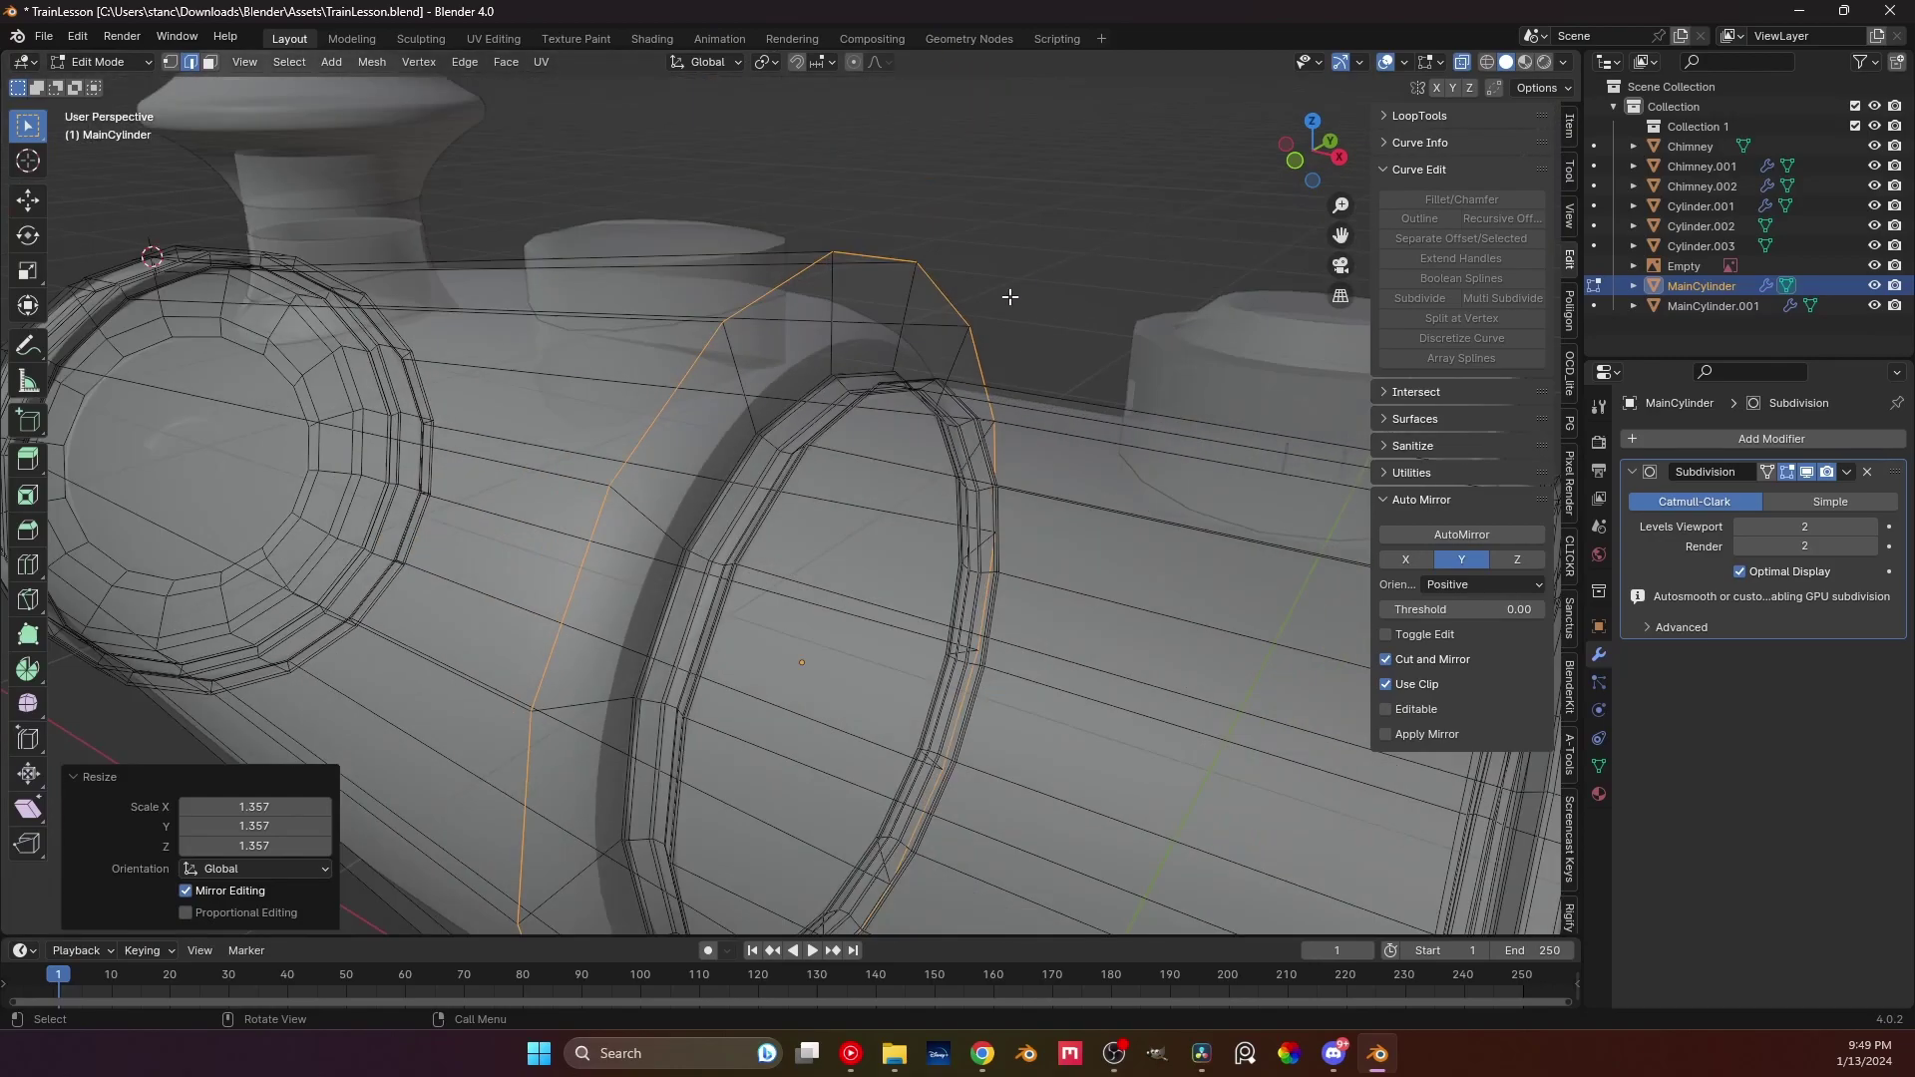
scroll(1008, 295, "down", 3)
scroll(945, 295, "down", 3)
middle_click_drag(902, 308, 708, 262)
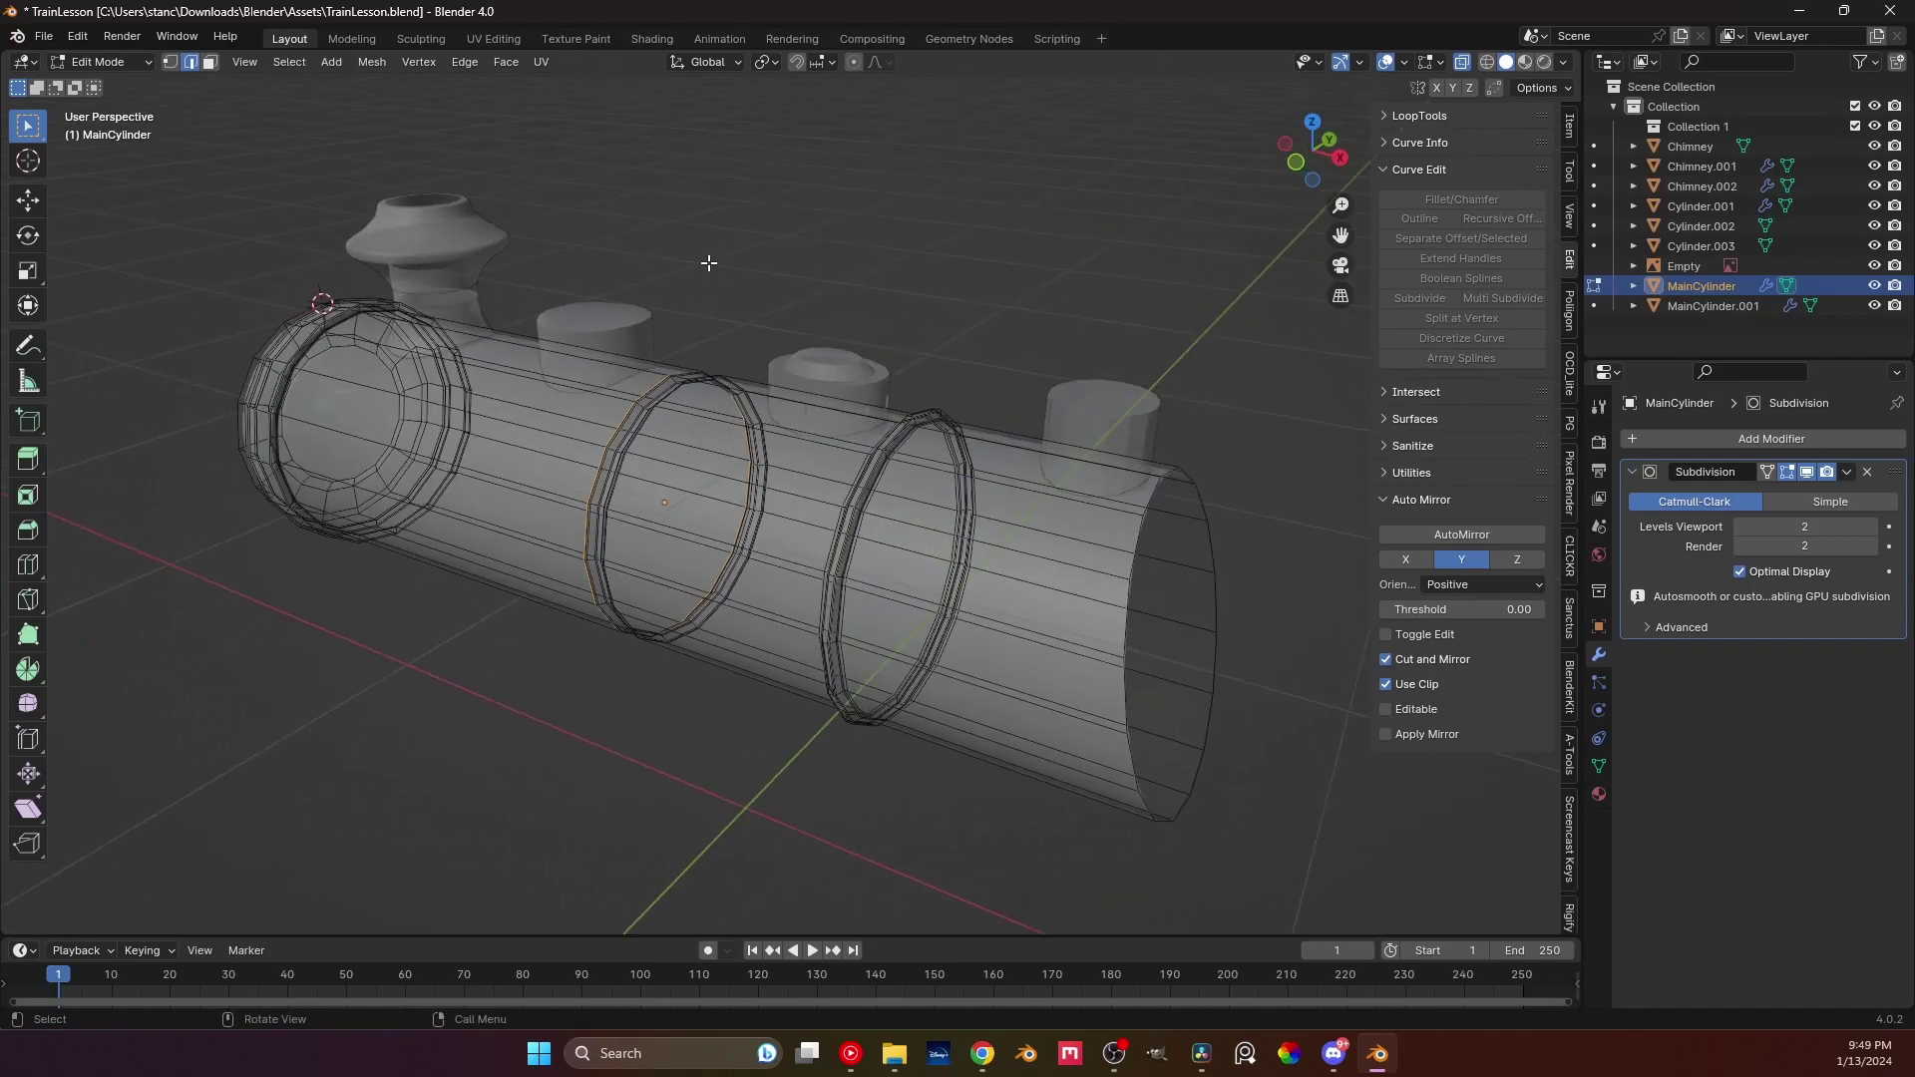
scroll(713, 275, "down", 1)
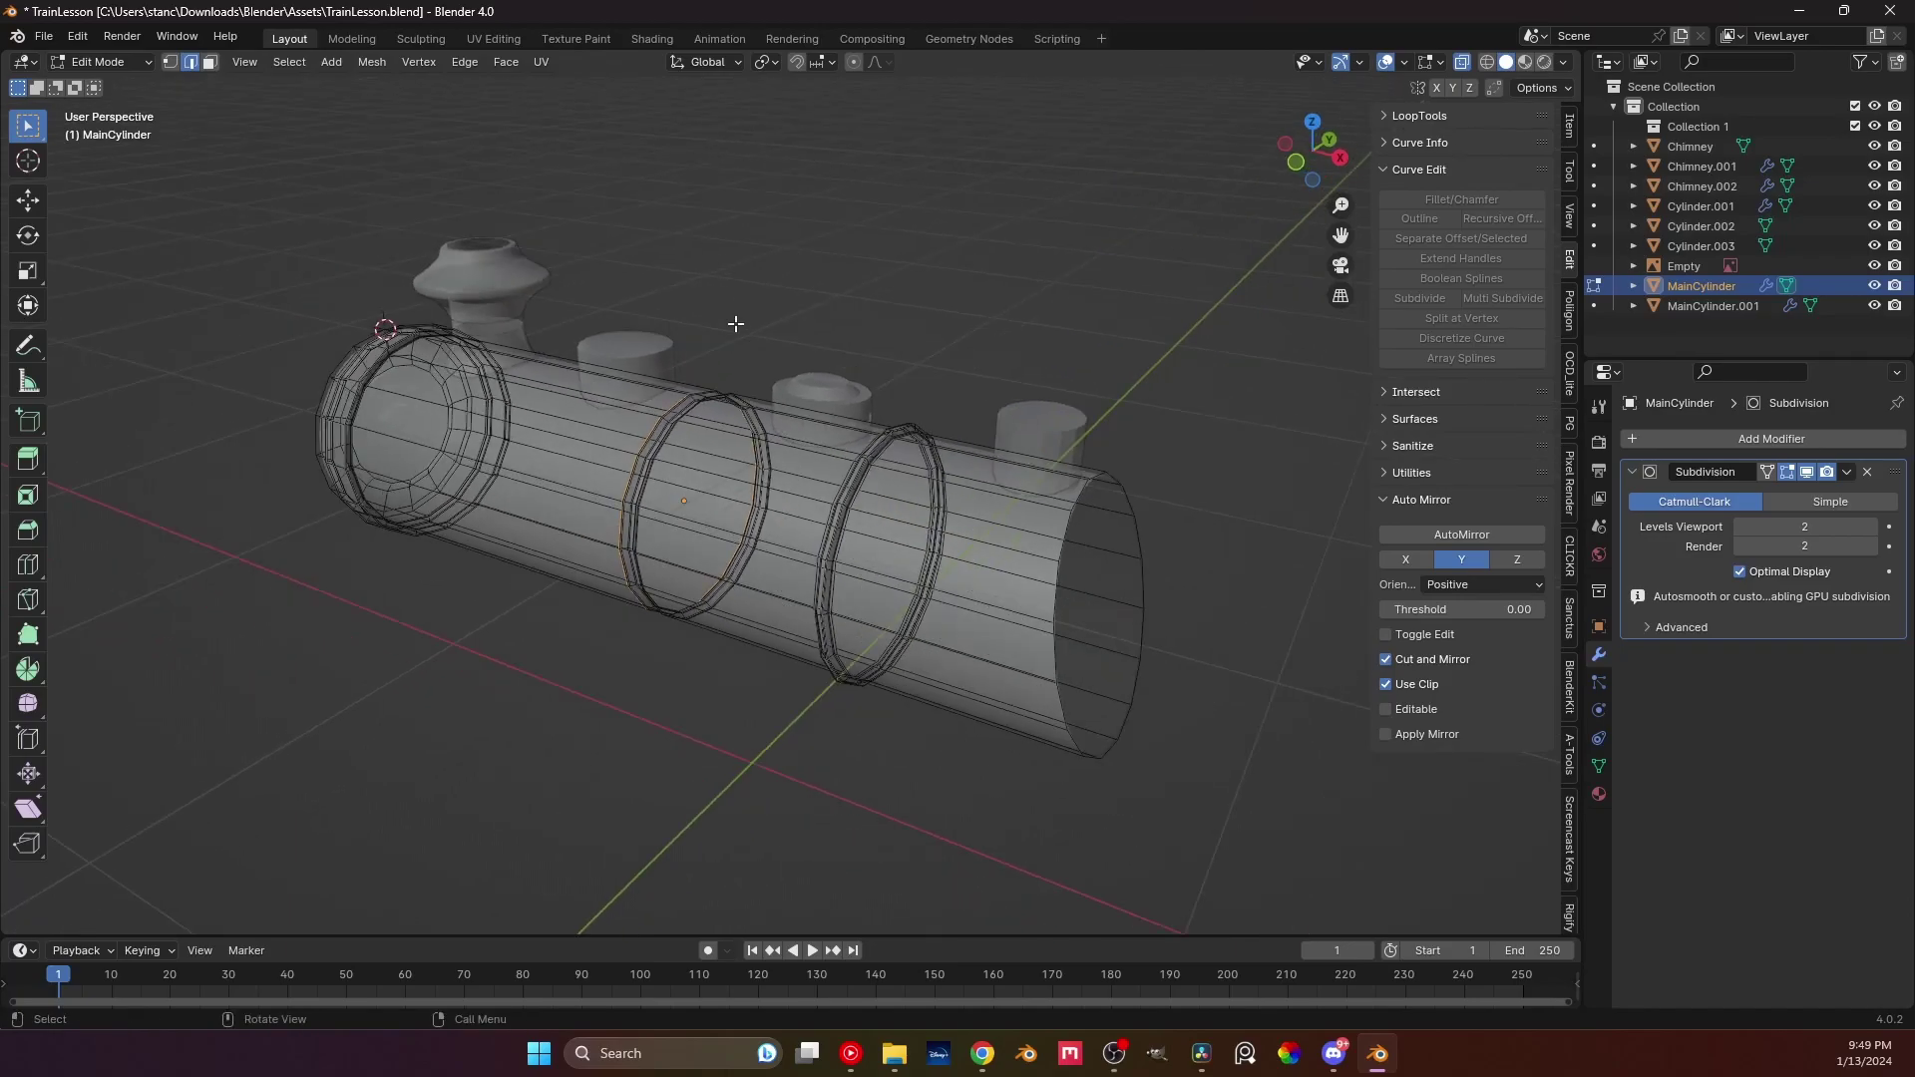
Merge all of MainCylinder's vertices by distance at 0.0001 m and check the boiler in Object Mode
key("a")
key("m")
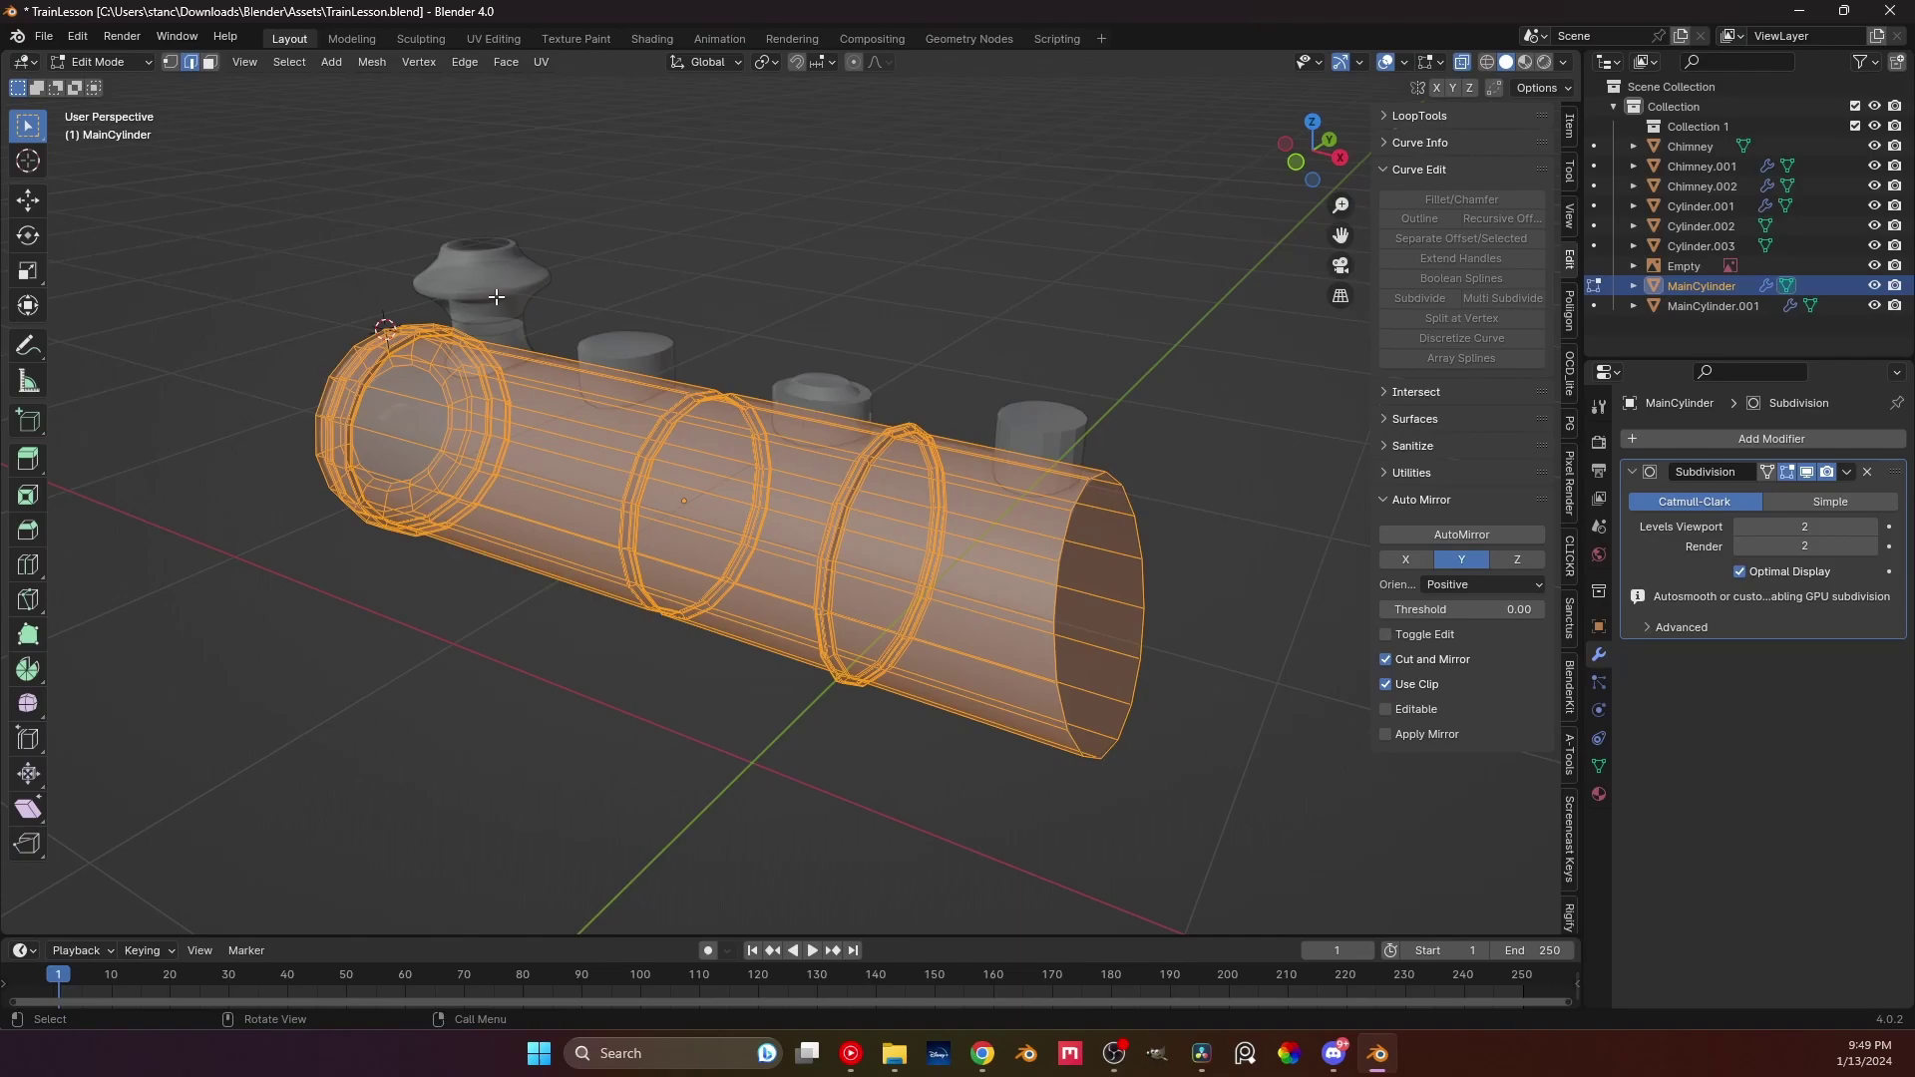
key("m")
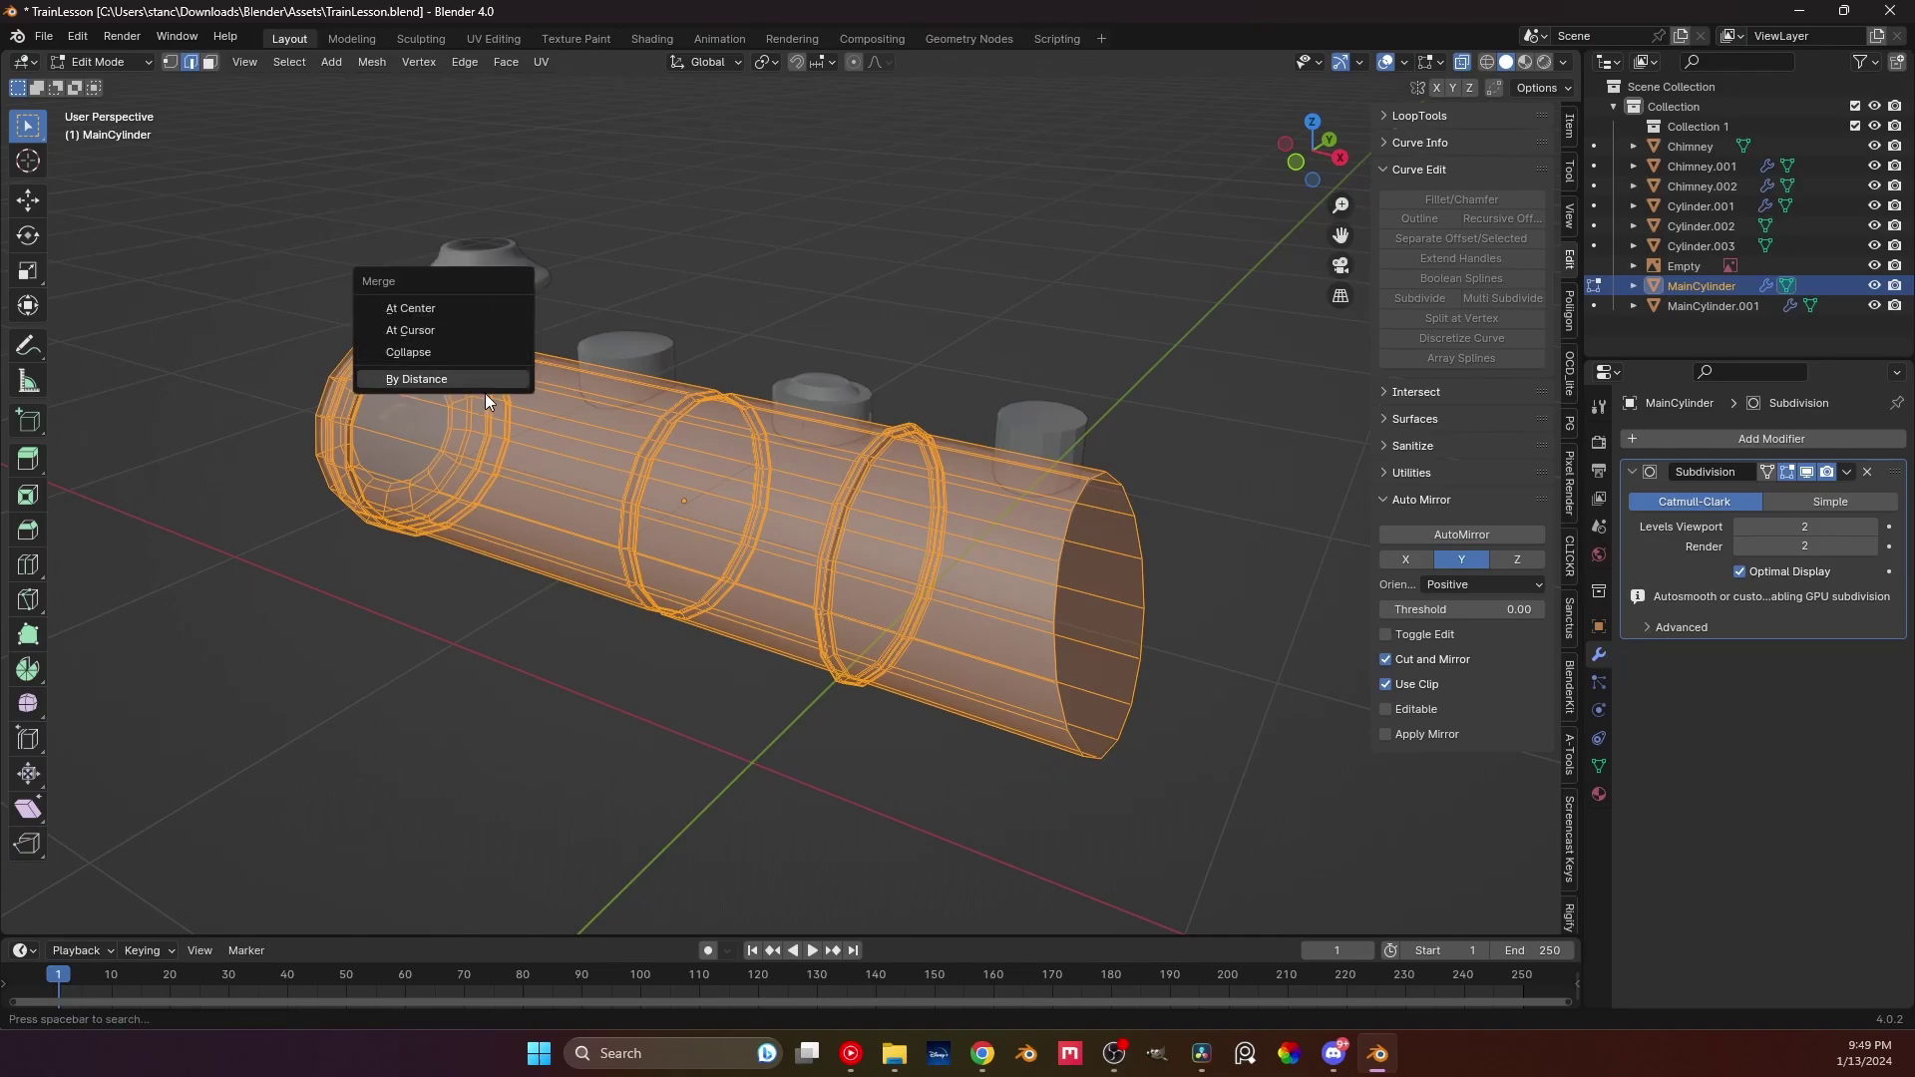
left_click(441, 381)
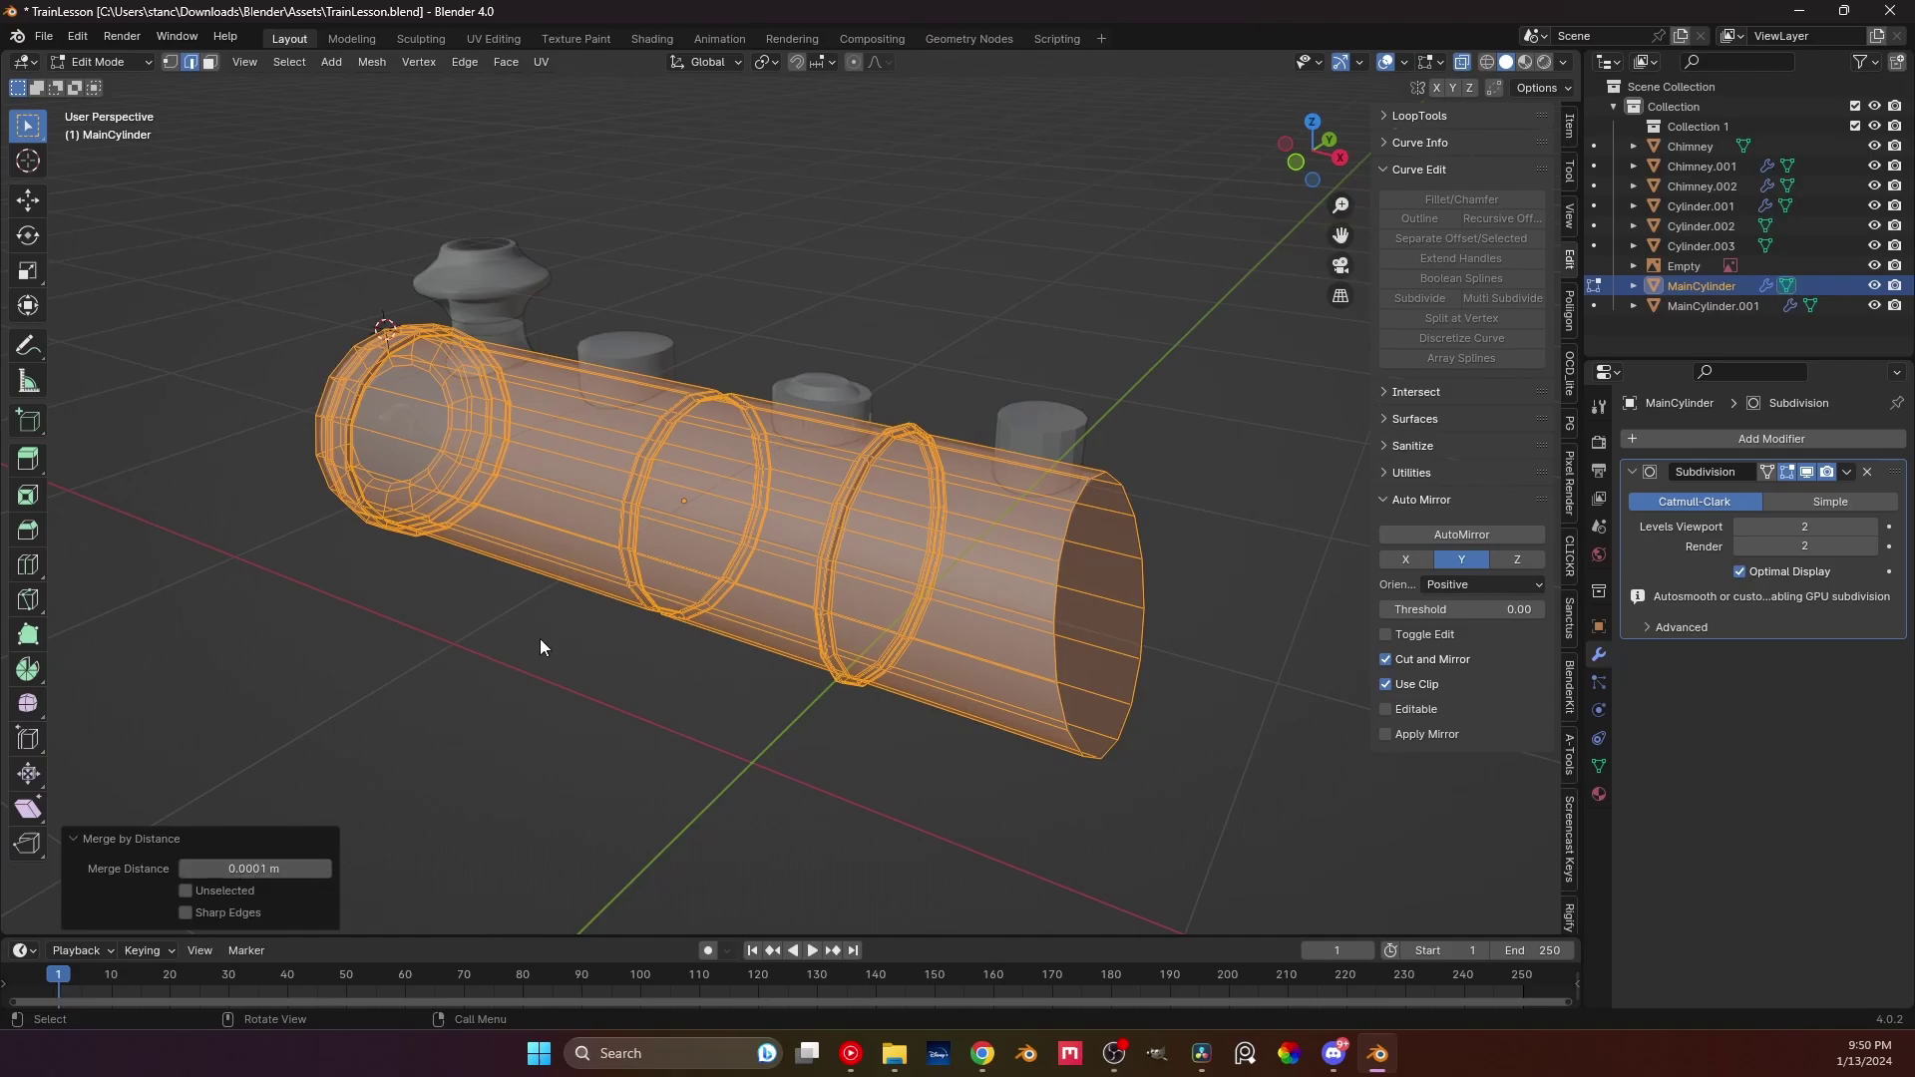
key("Tab")
scroll(549, 632, "up", 2)
middle_click_drag(517, 596, 736, 569)
Examine MainCylinder's wireframe in Edit Mode at the front rim, the middle seam and the open rear end
key("Tab")
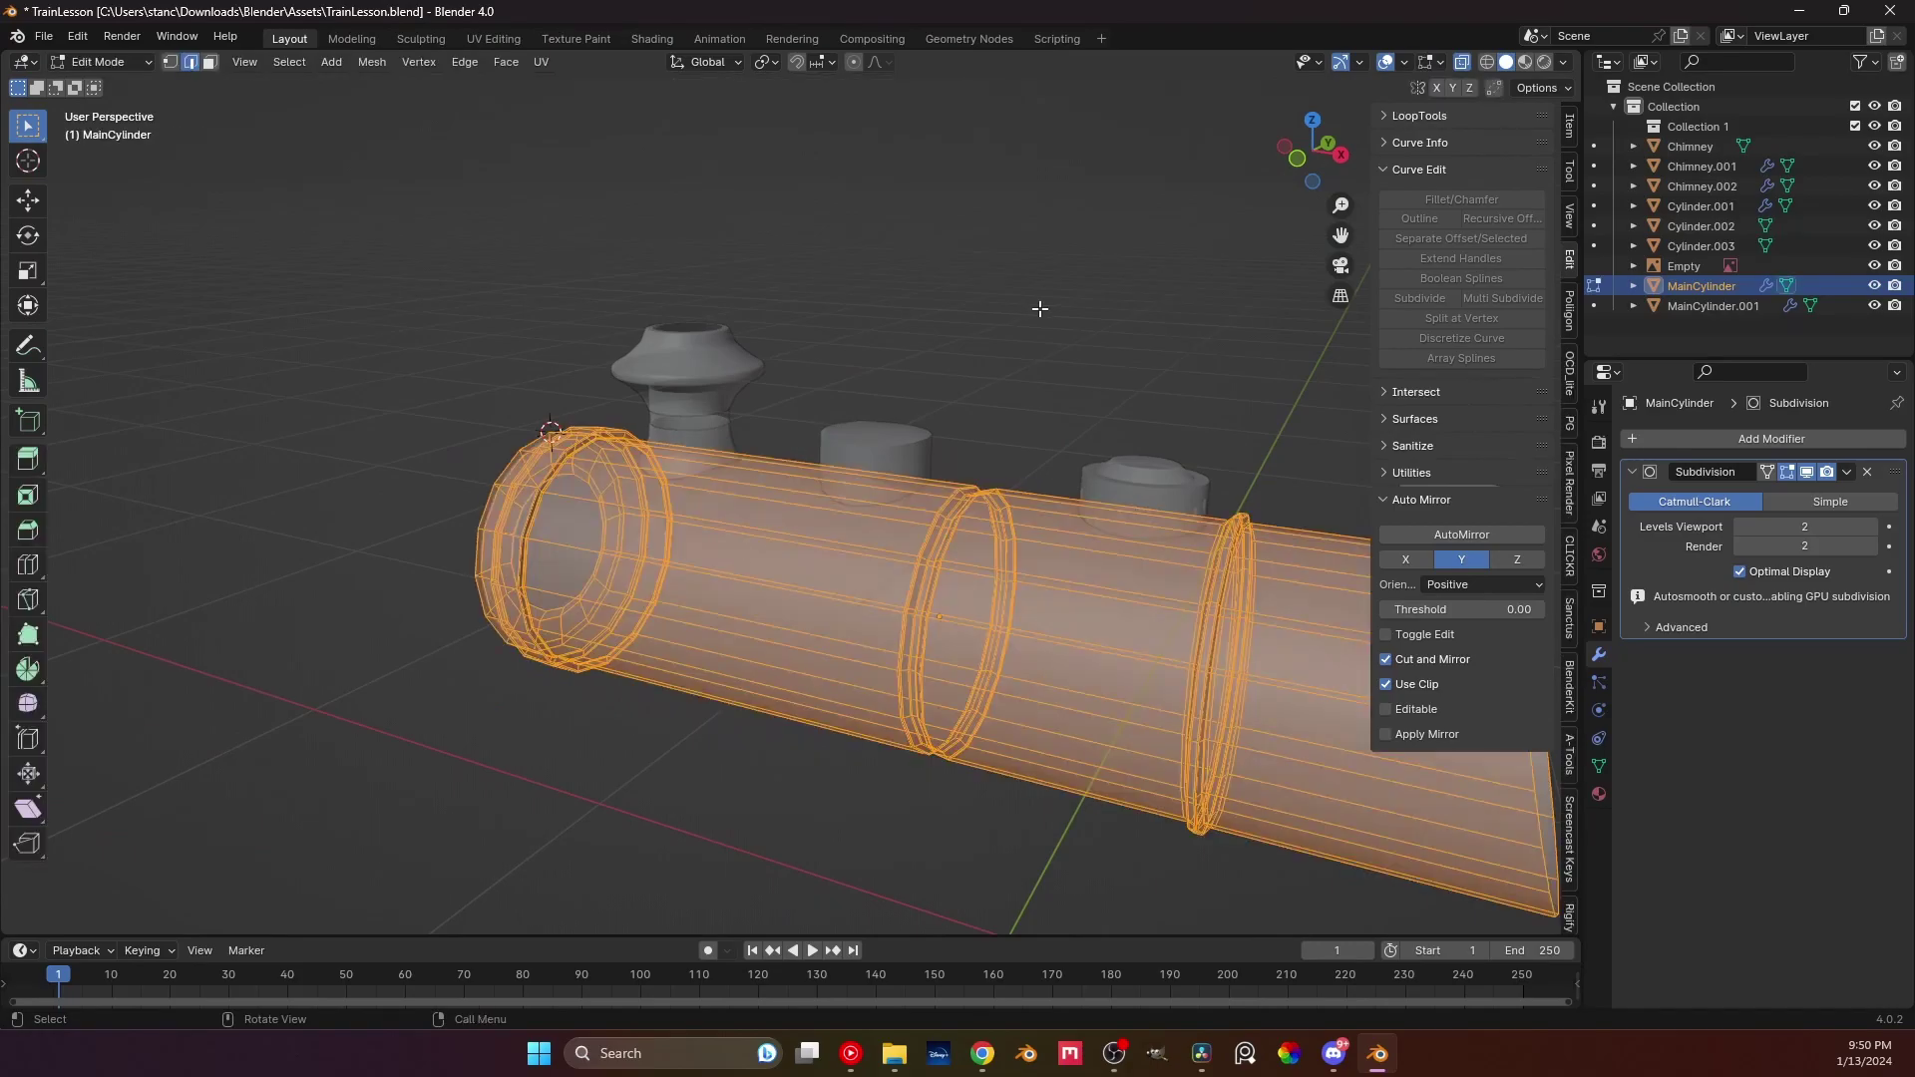
scroll(1039, 308, "up", 4)
middle_click_drag(1039, 308, 525, 440)
scroll(866, 488, "up", 4)
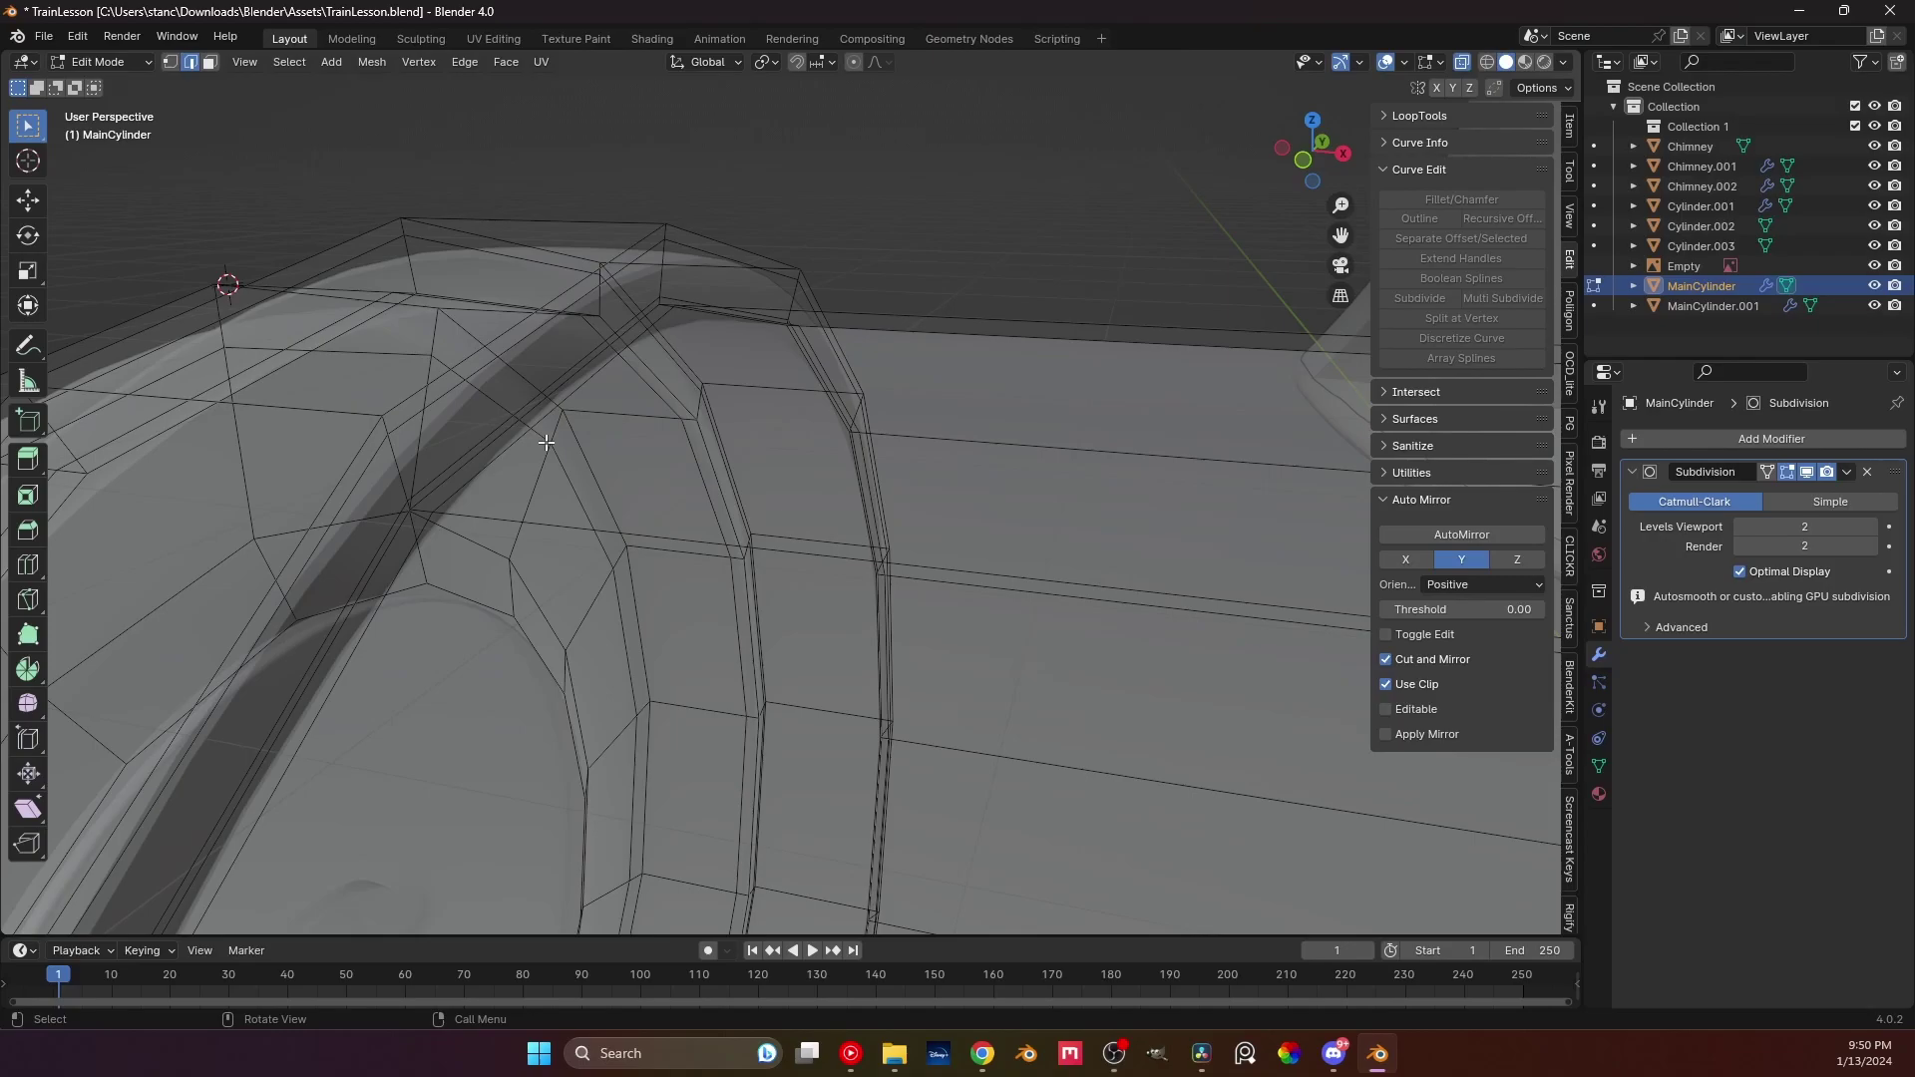
scroll(547, 442, "down", 6)
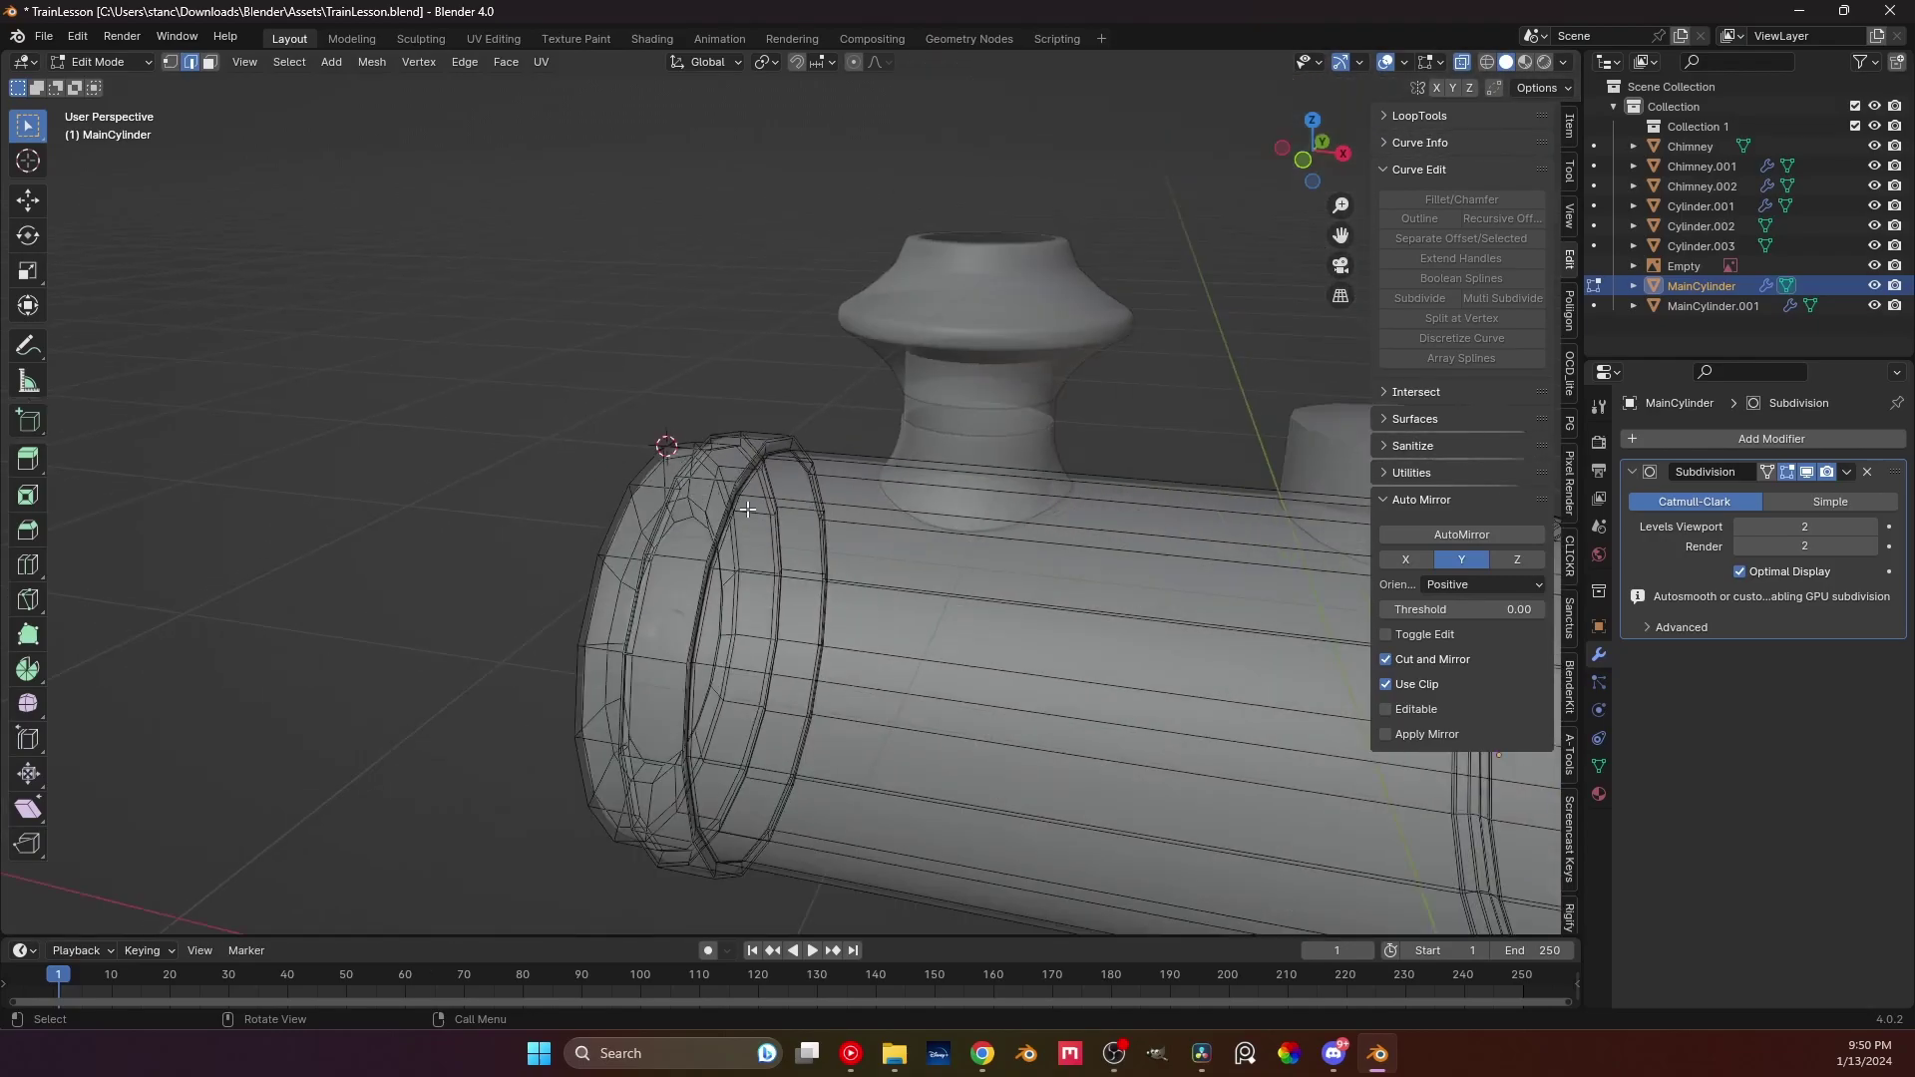
scroll(747, 508, "down", 1)
scroll(824, 577, "down", 3)
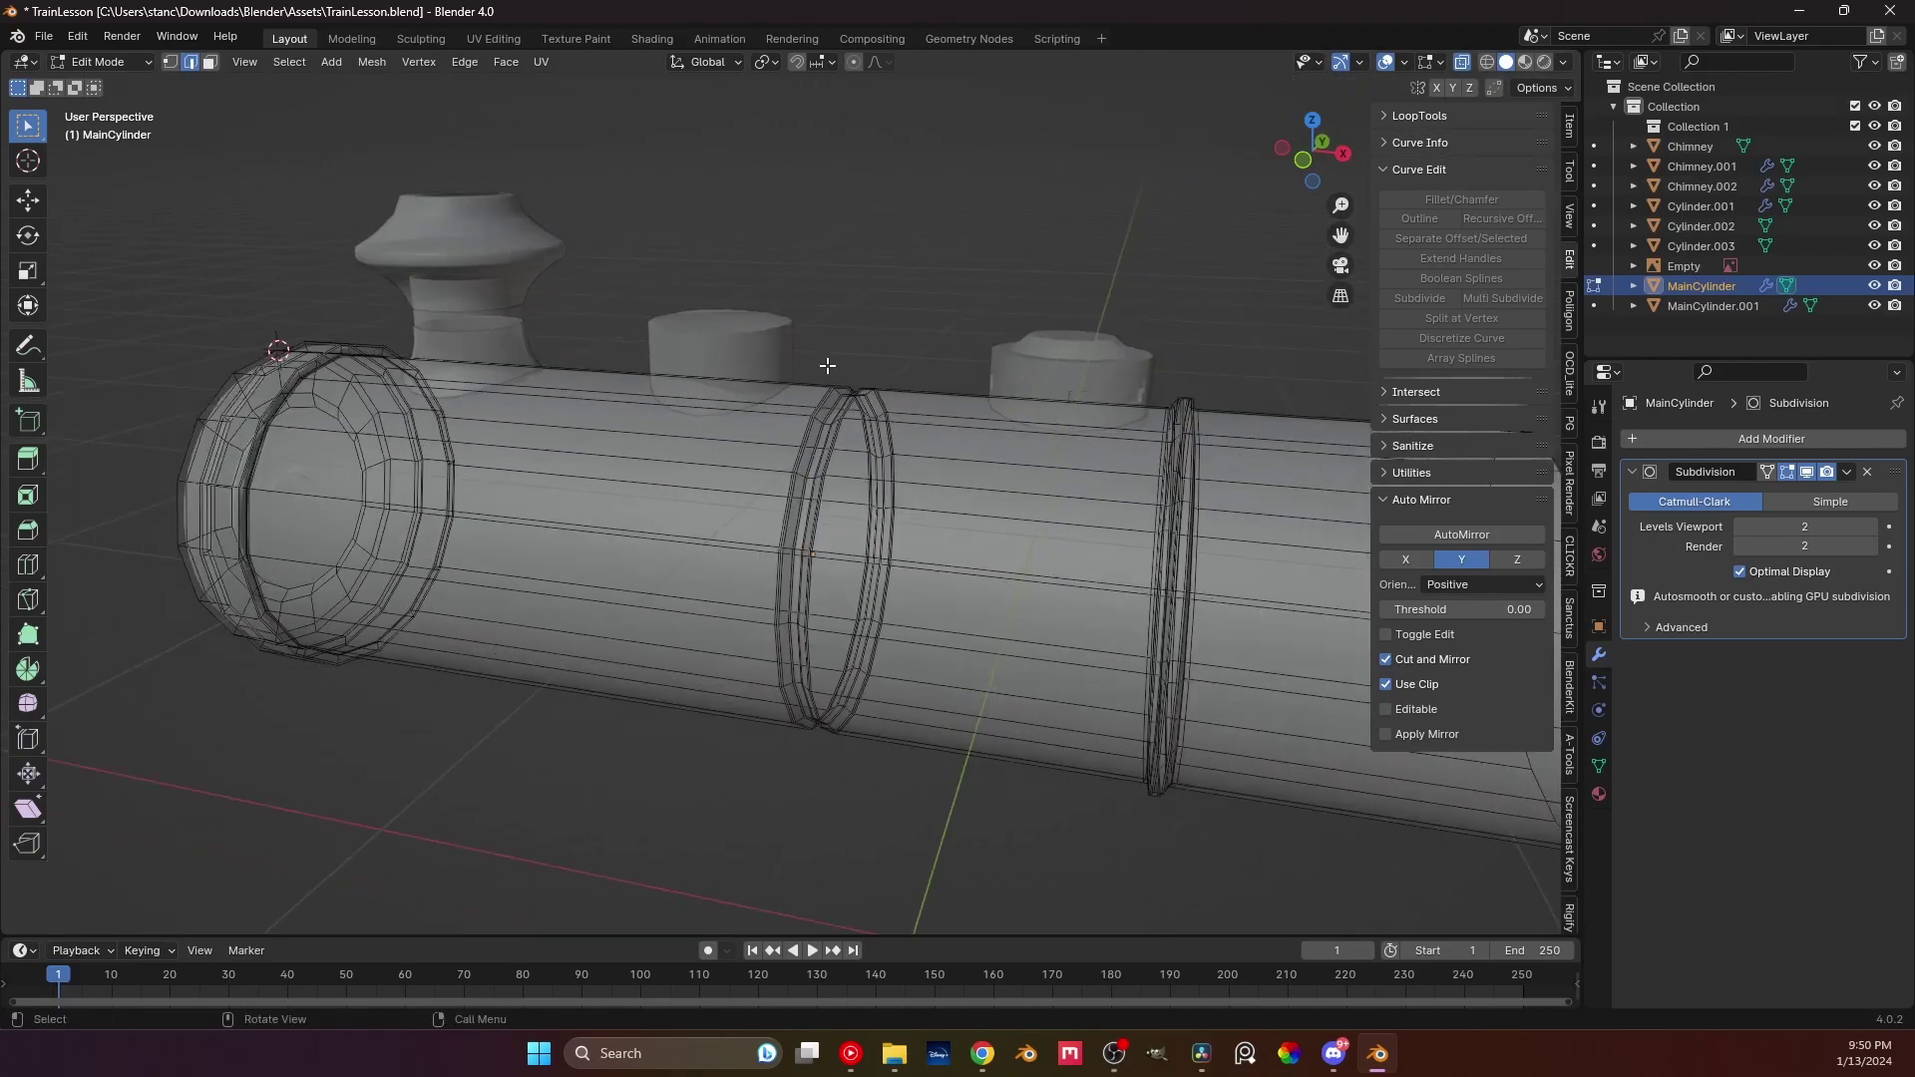
scroll(824, 577, "up", 8)
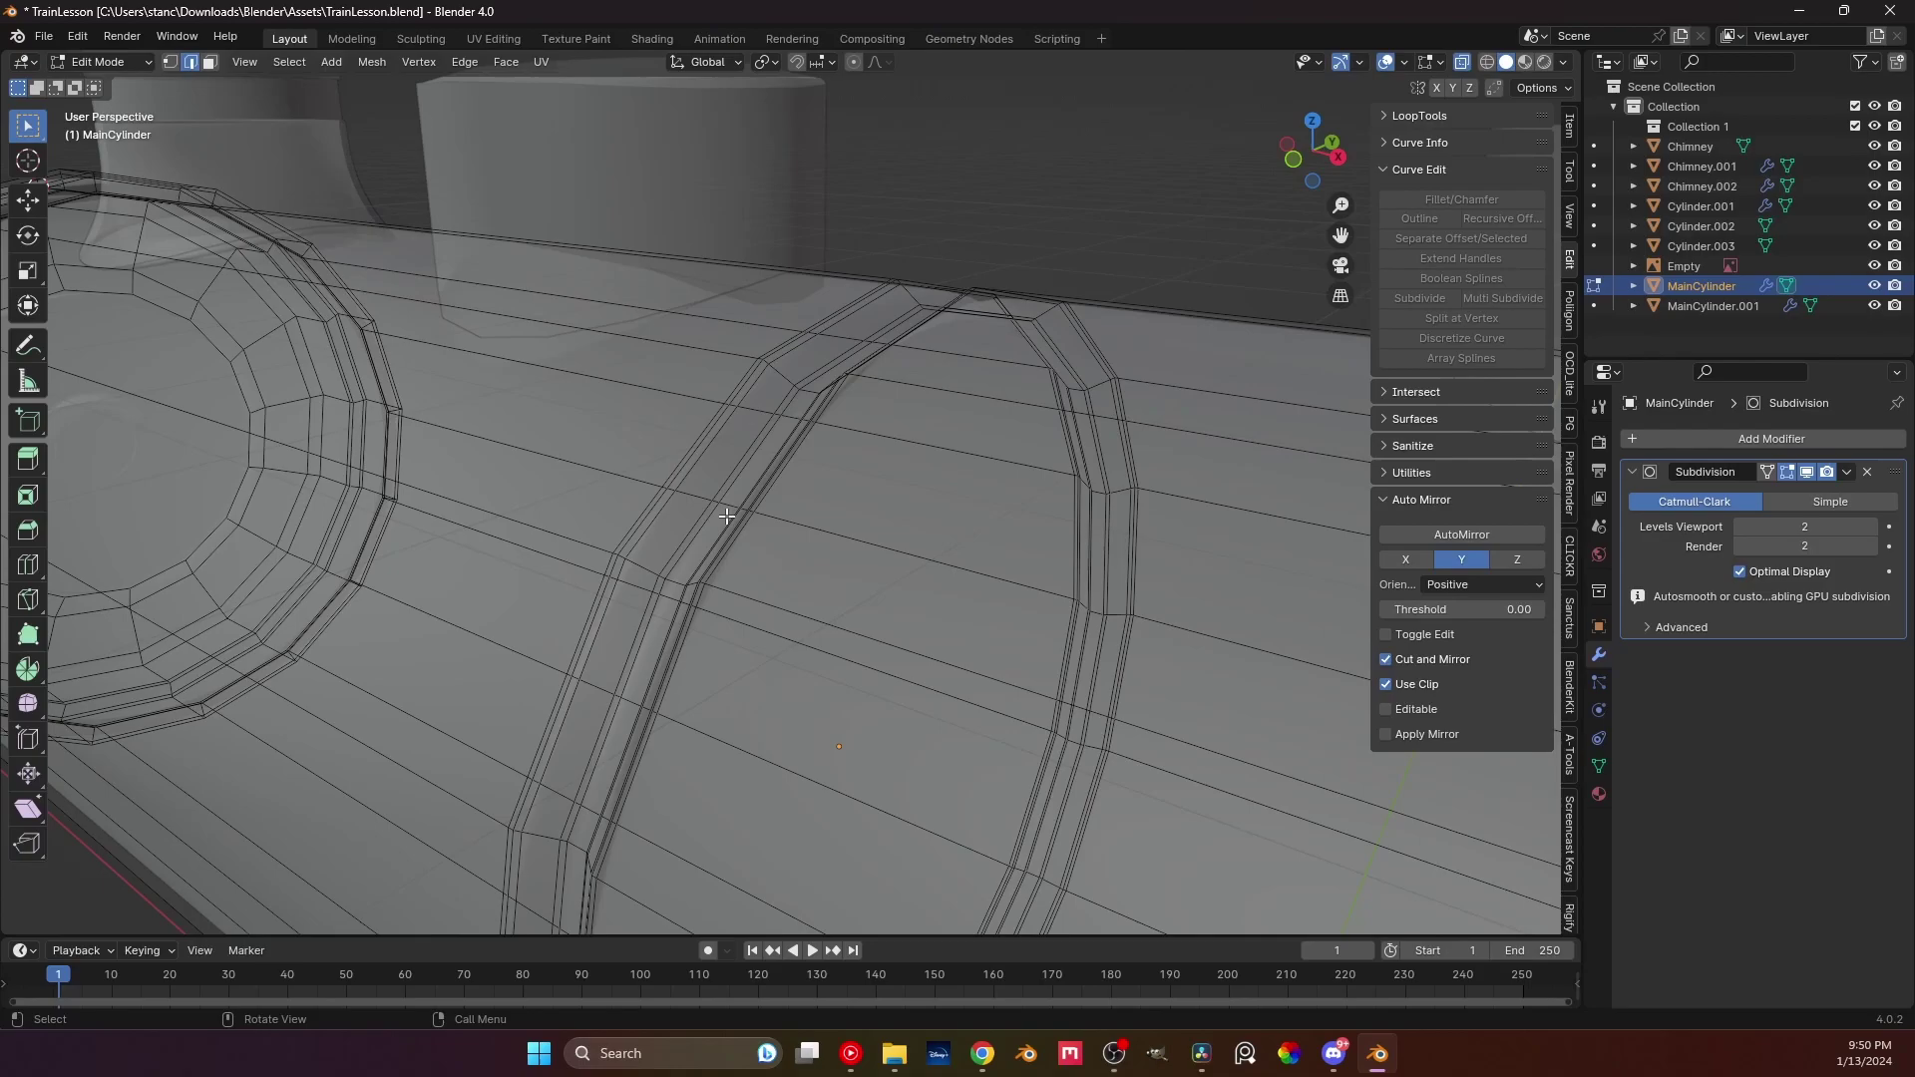
scroll(727, 516, "down", 5)
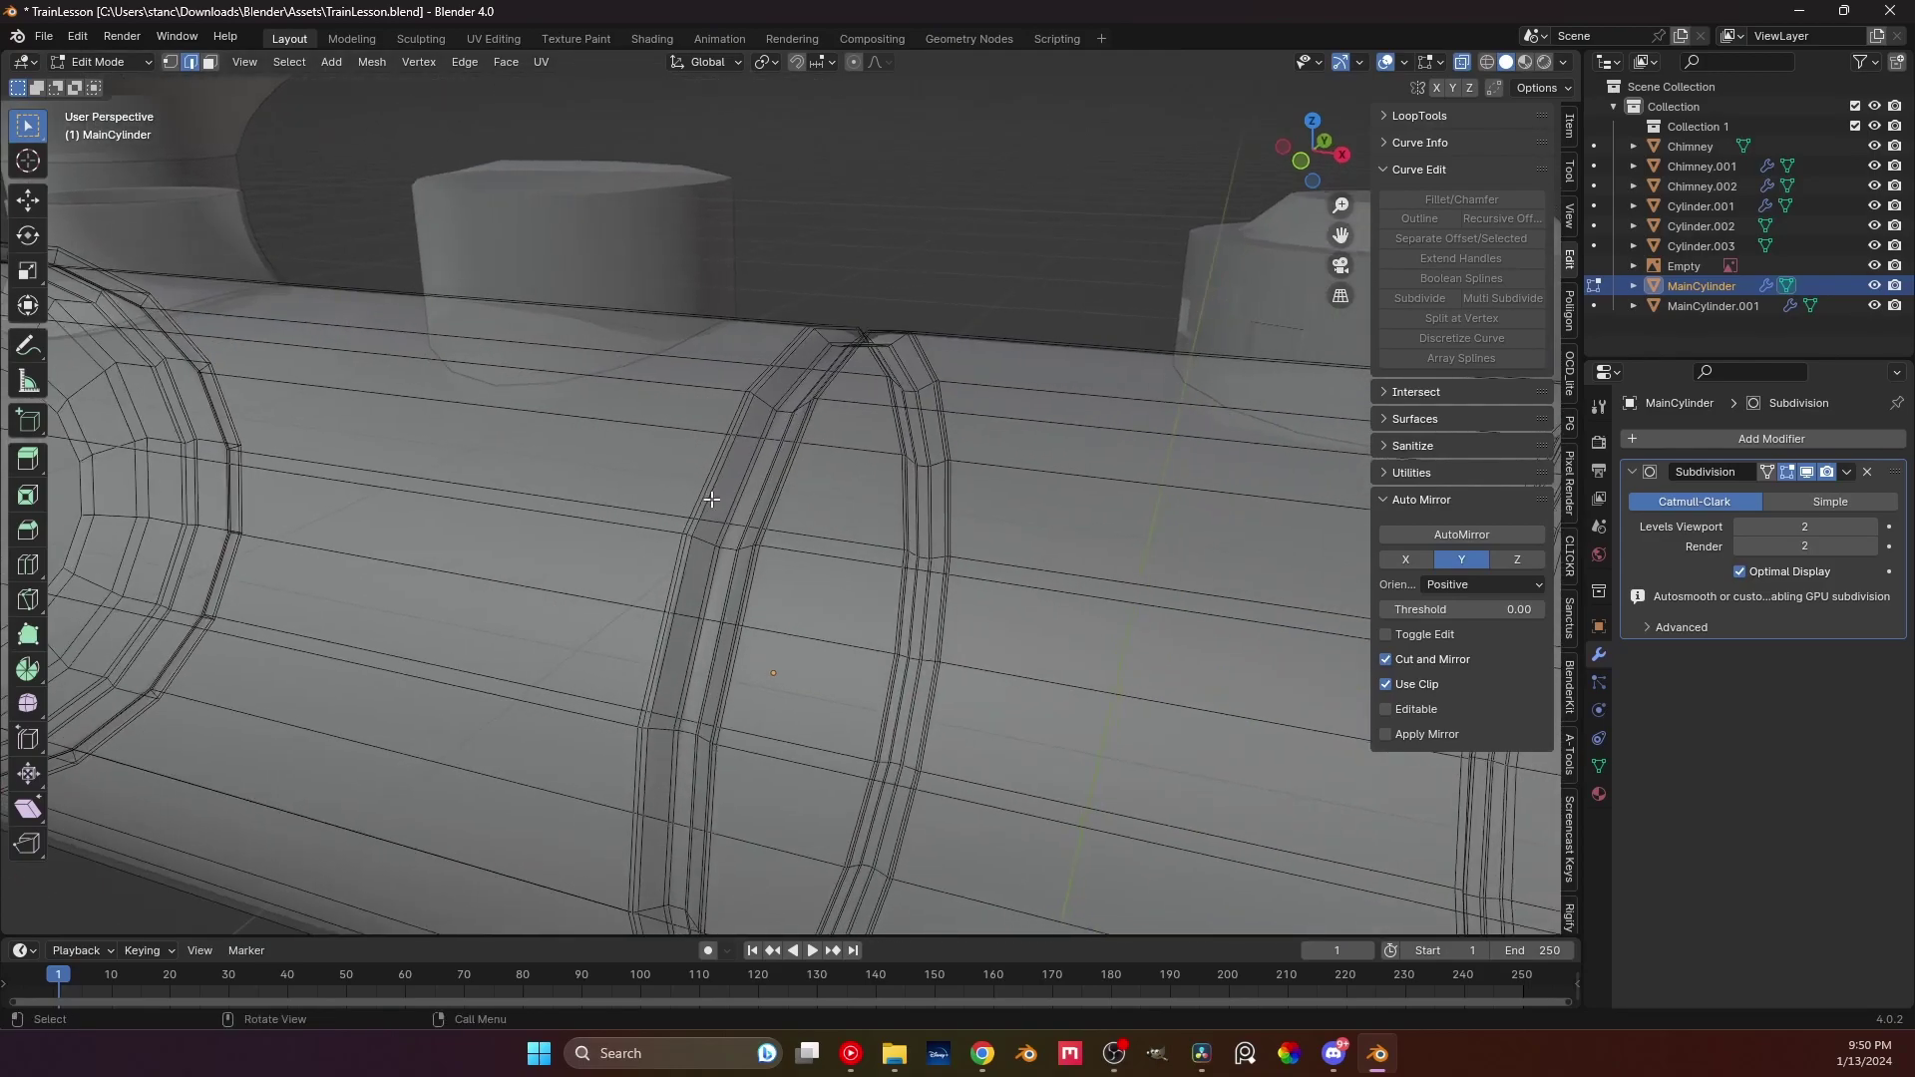
scroll(1109, 567, "down", 6)
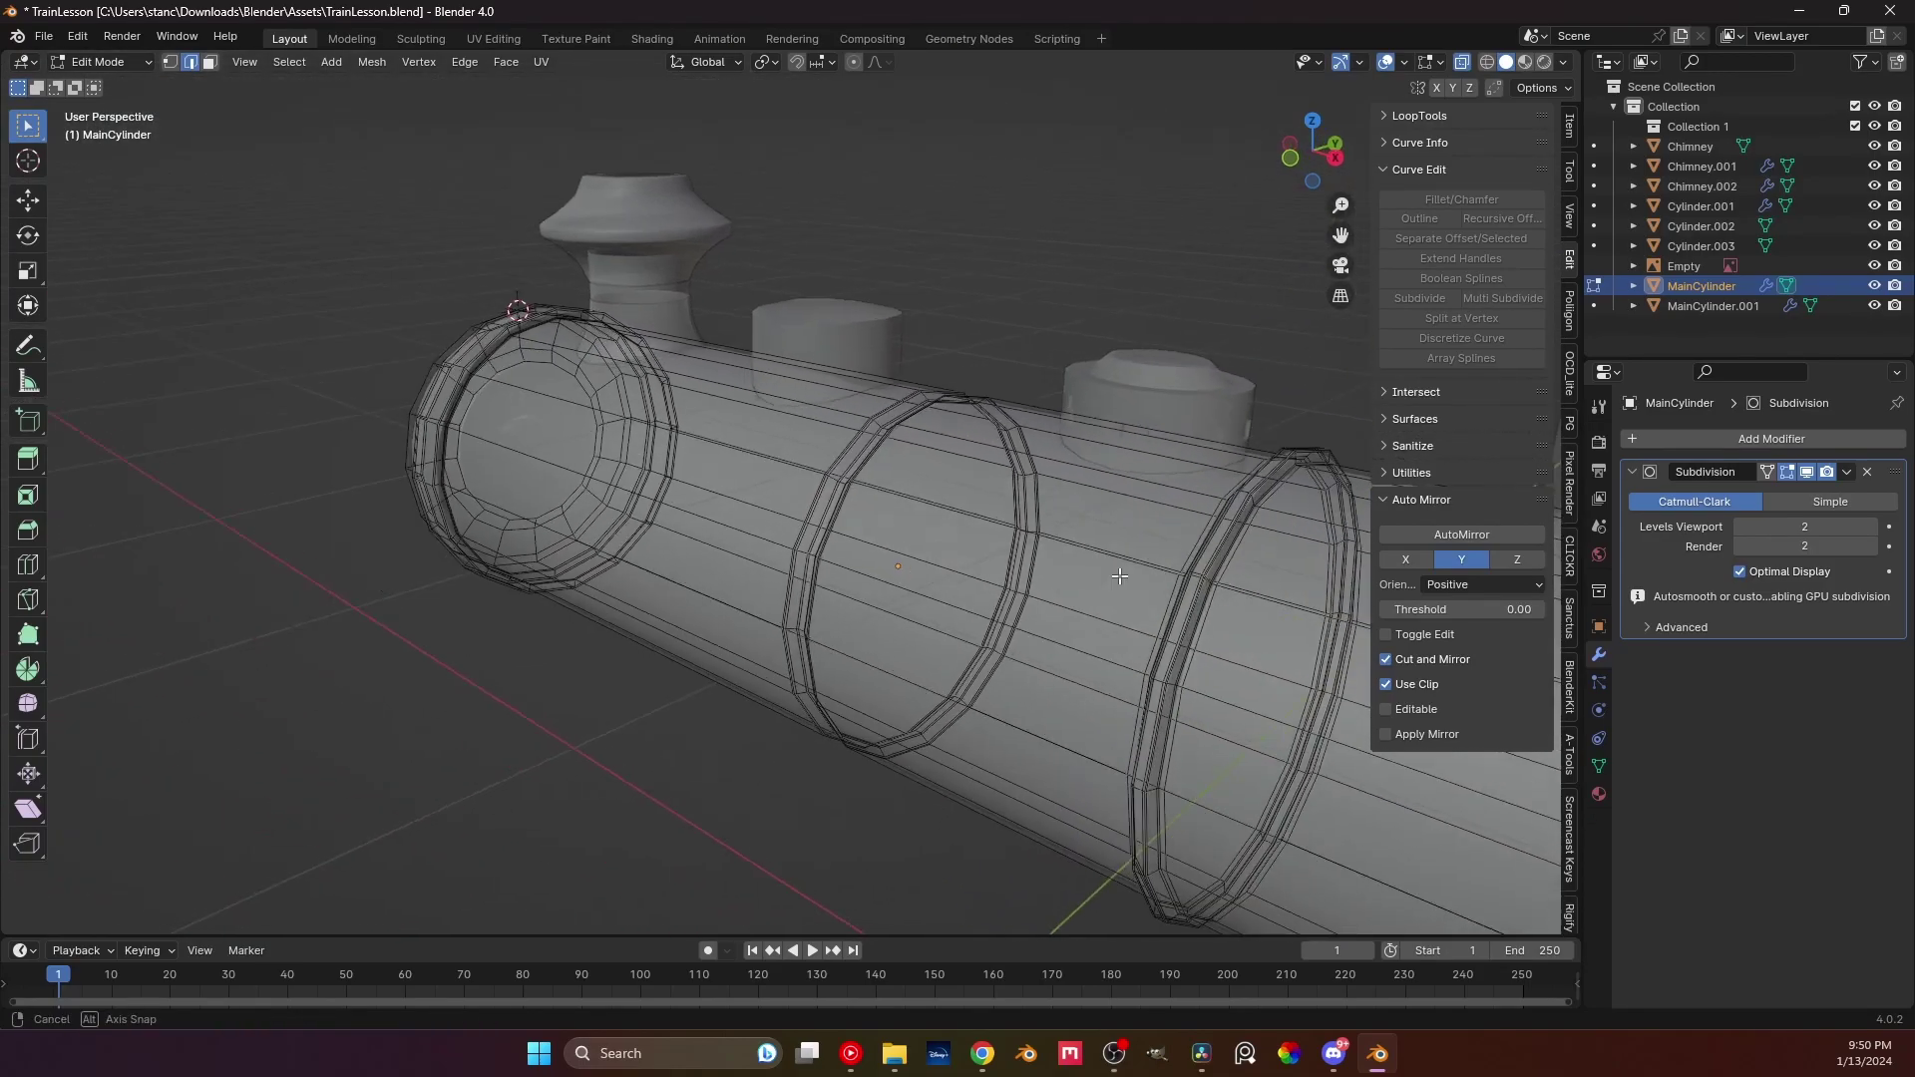
middle_click_drag(1109, 567, 739, 451)
scroll(900, 522, "up", 4)
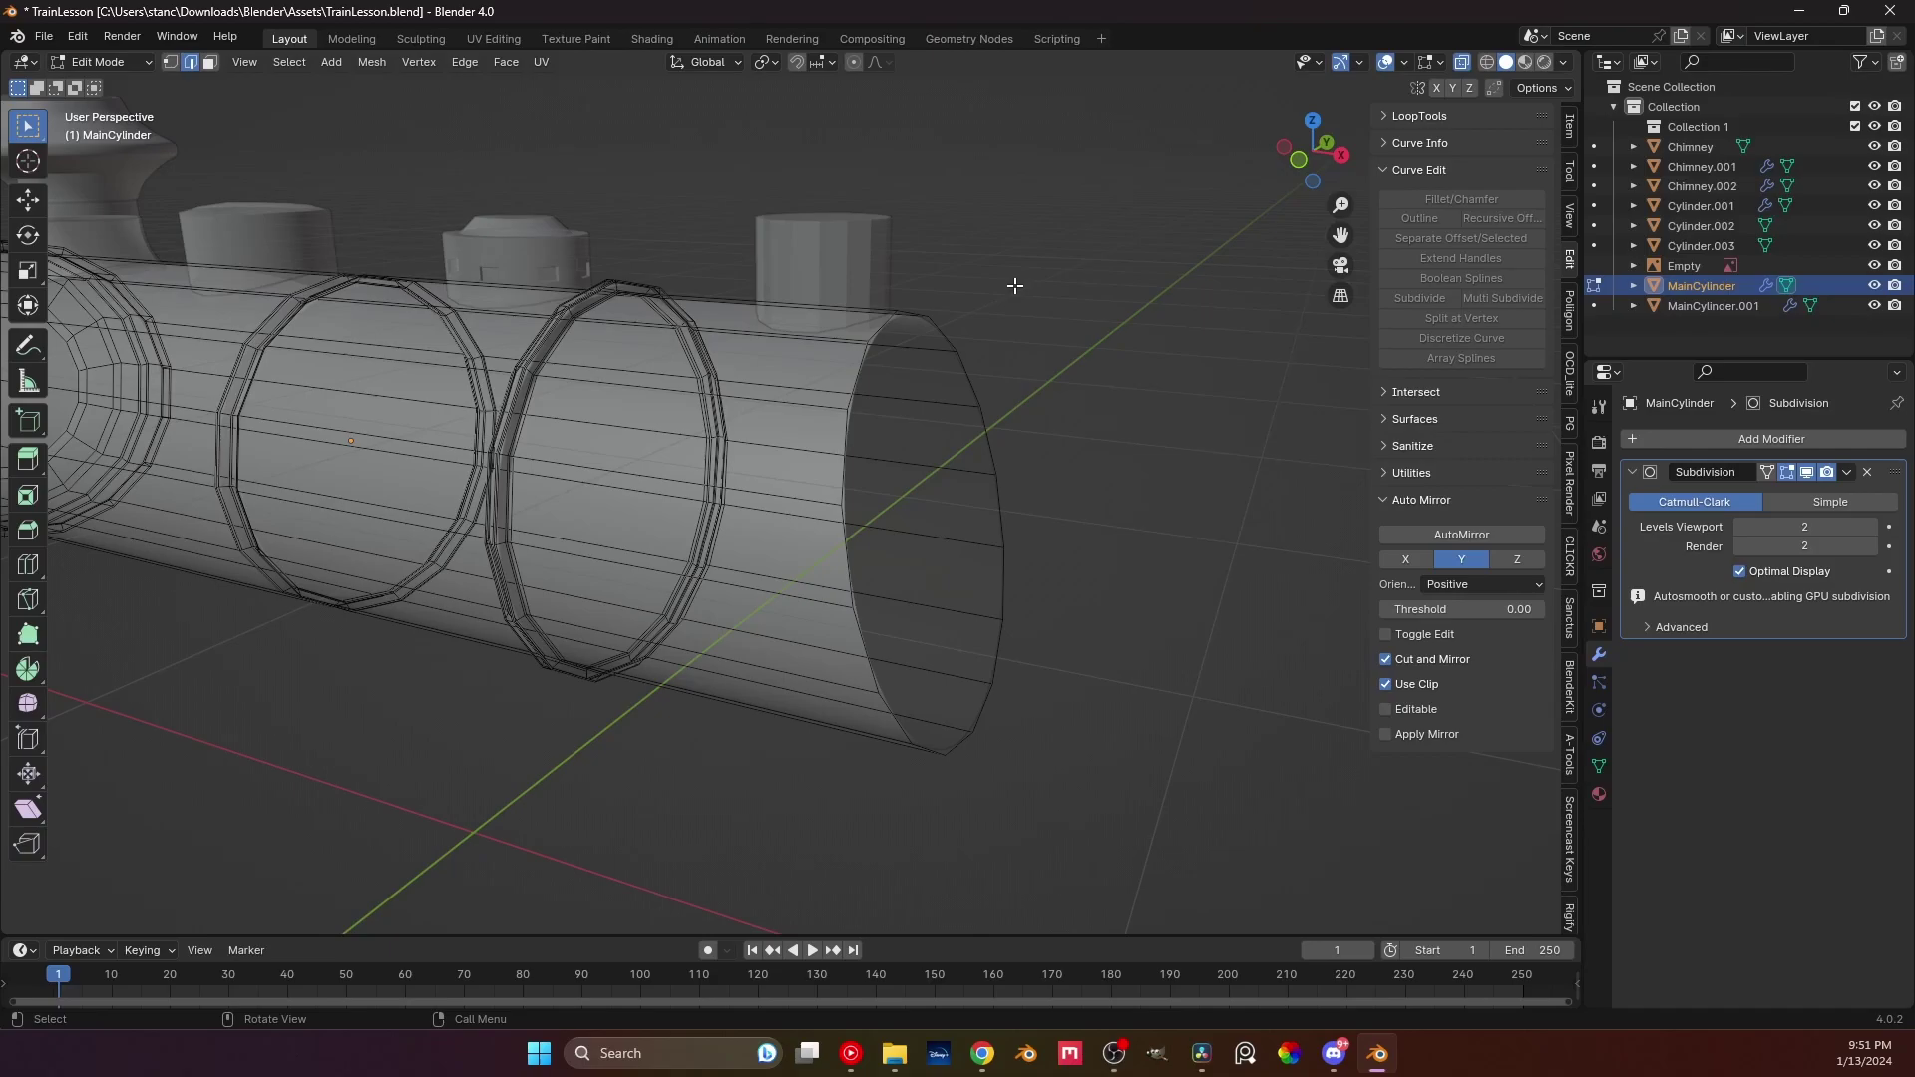
Duplicate MainCylinder in Object Mode and move the copy 1.9564 m along the X axis
key("Tab")
scroll(1003, 383, "down", 5)
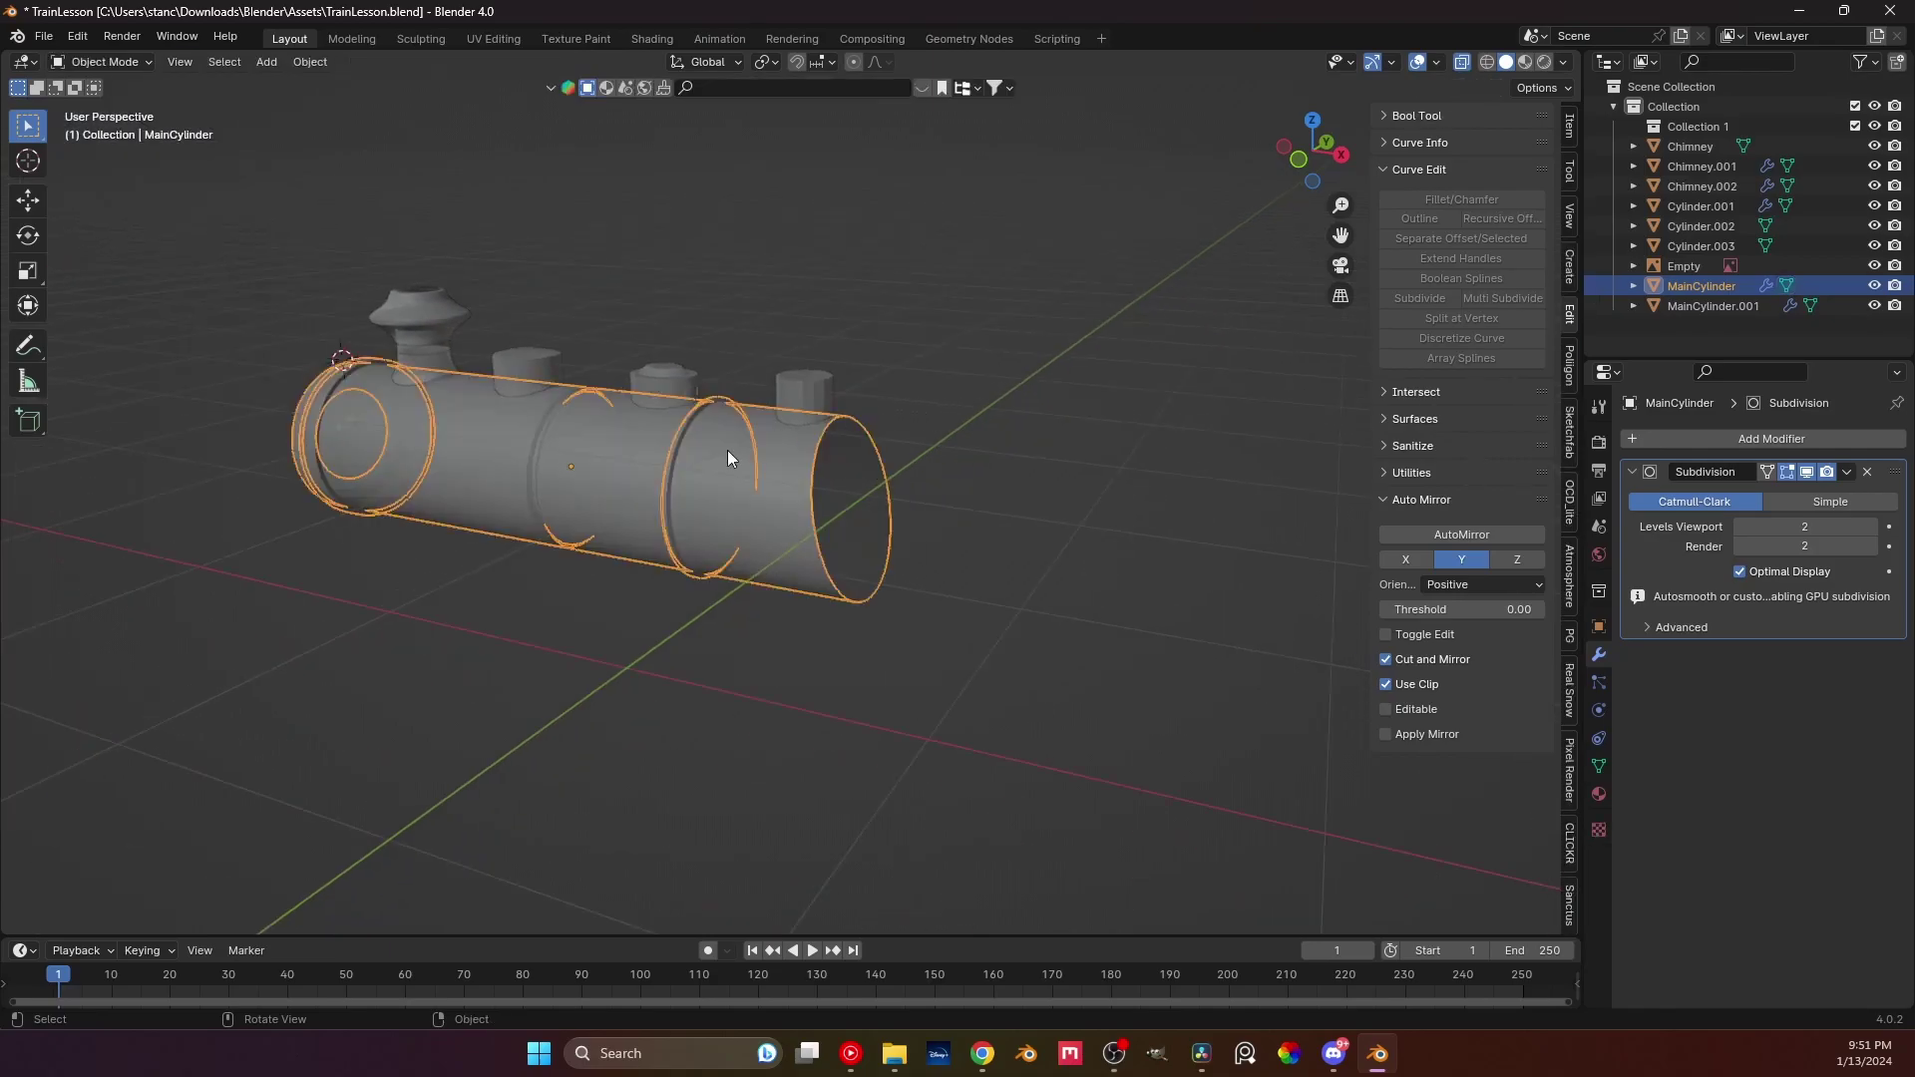
middle_click_drag(736, 447, 763, 450)
key("shift+d")
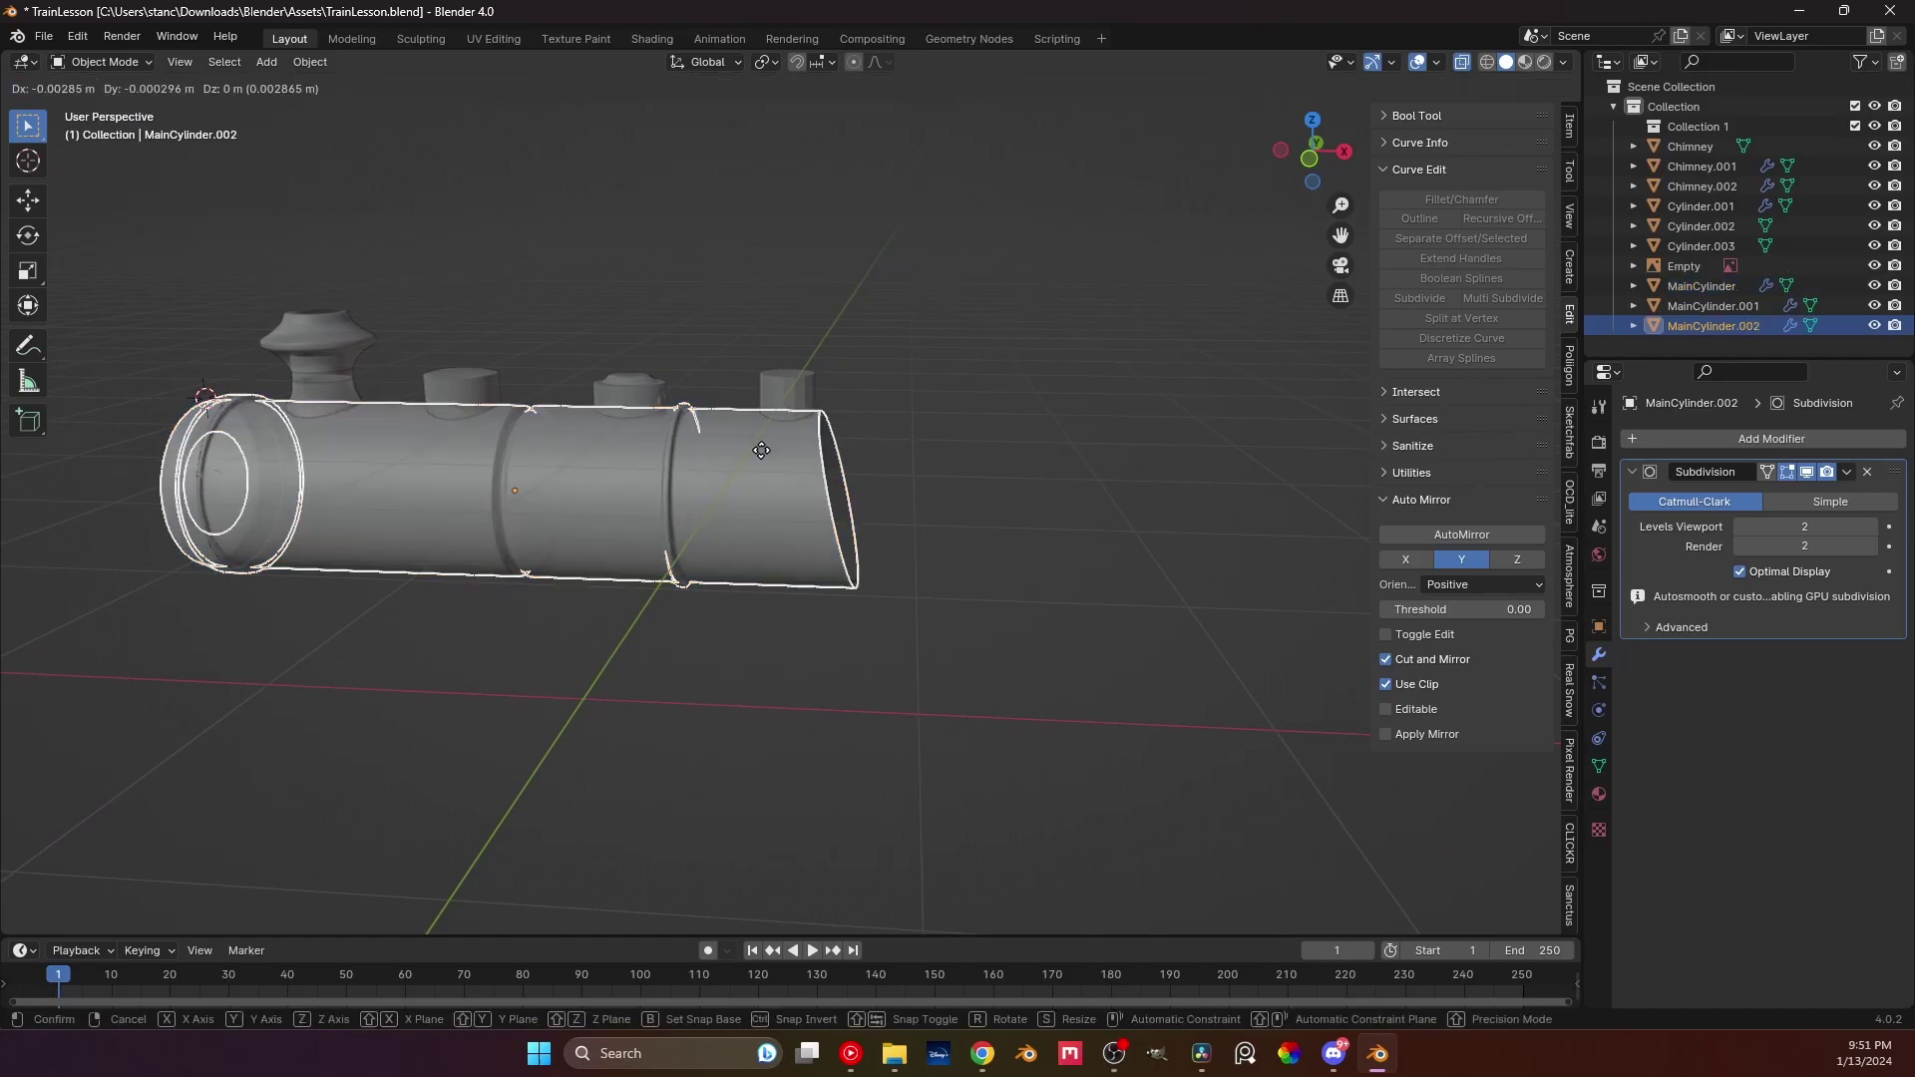
left_click(761, 450)
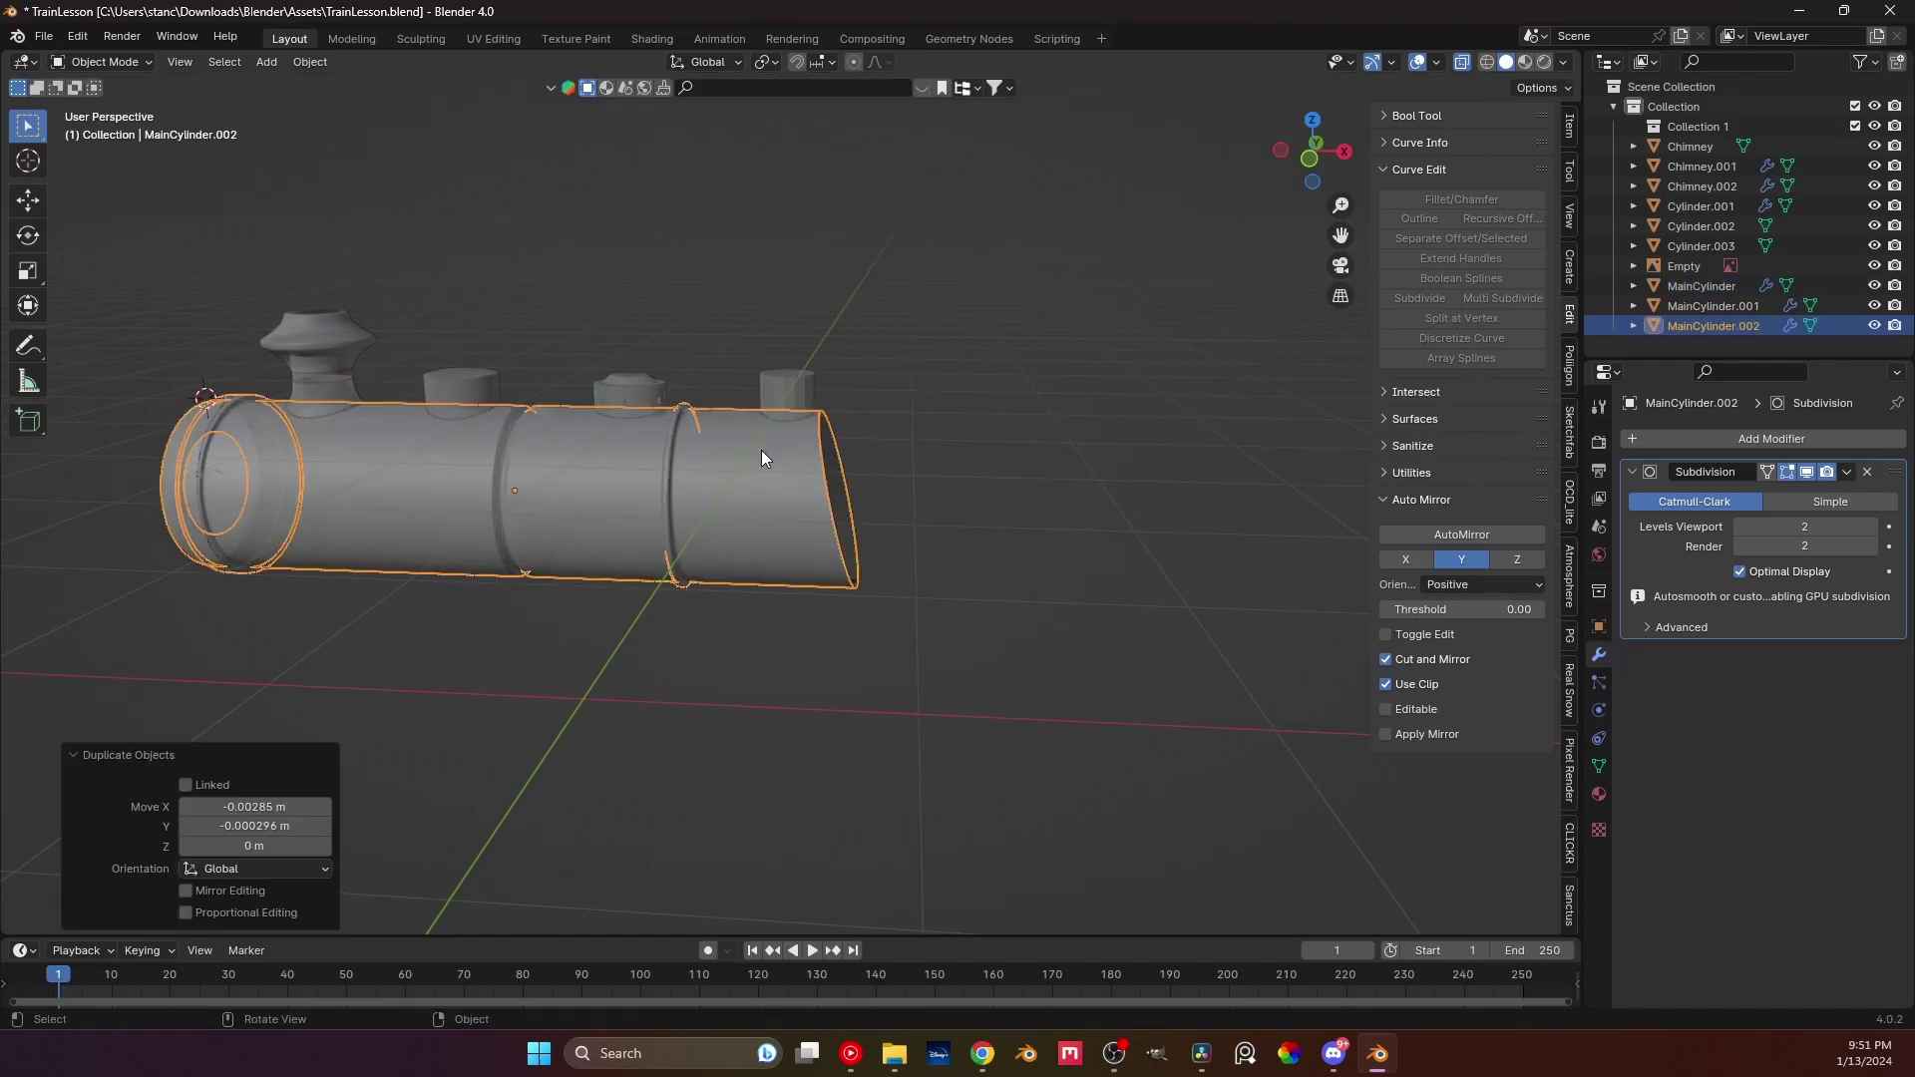
key("g")
key("x")
left_click(1286, 471)
middle_click_drag(1287, 478, 868, 475)
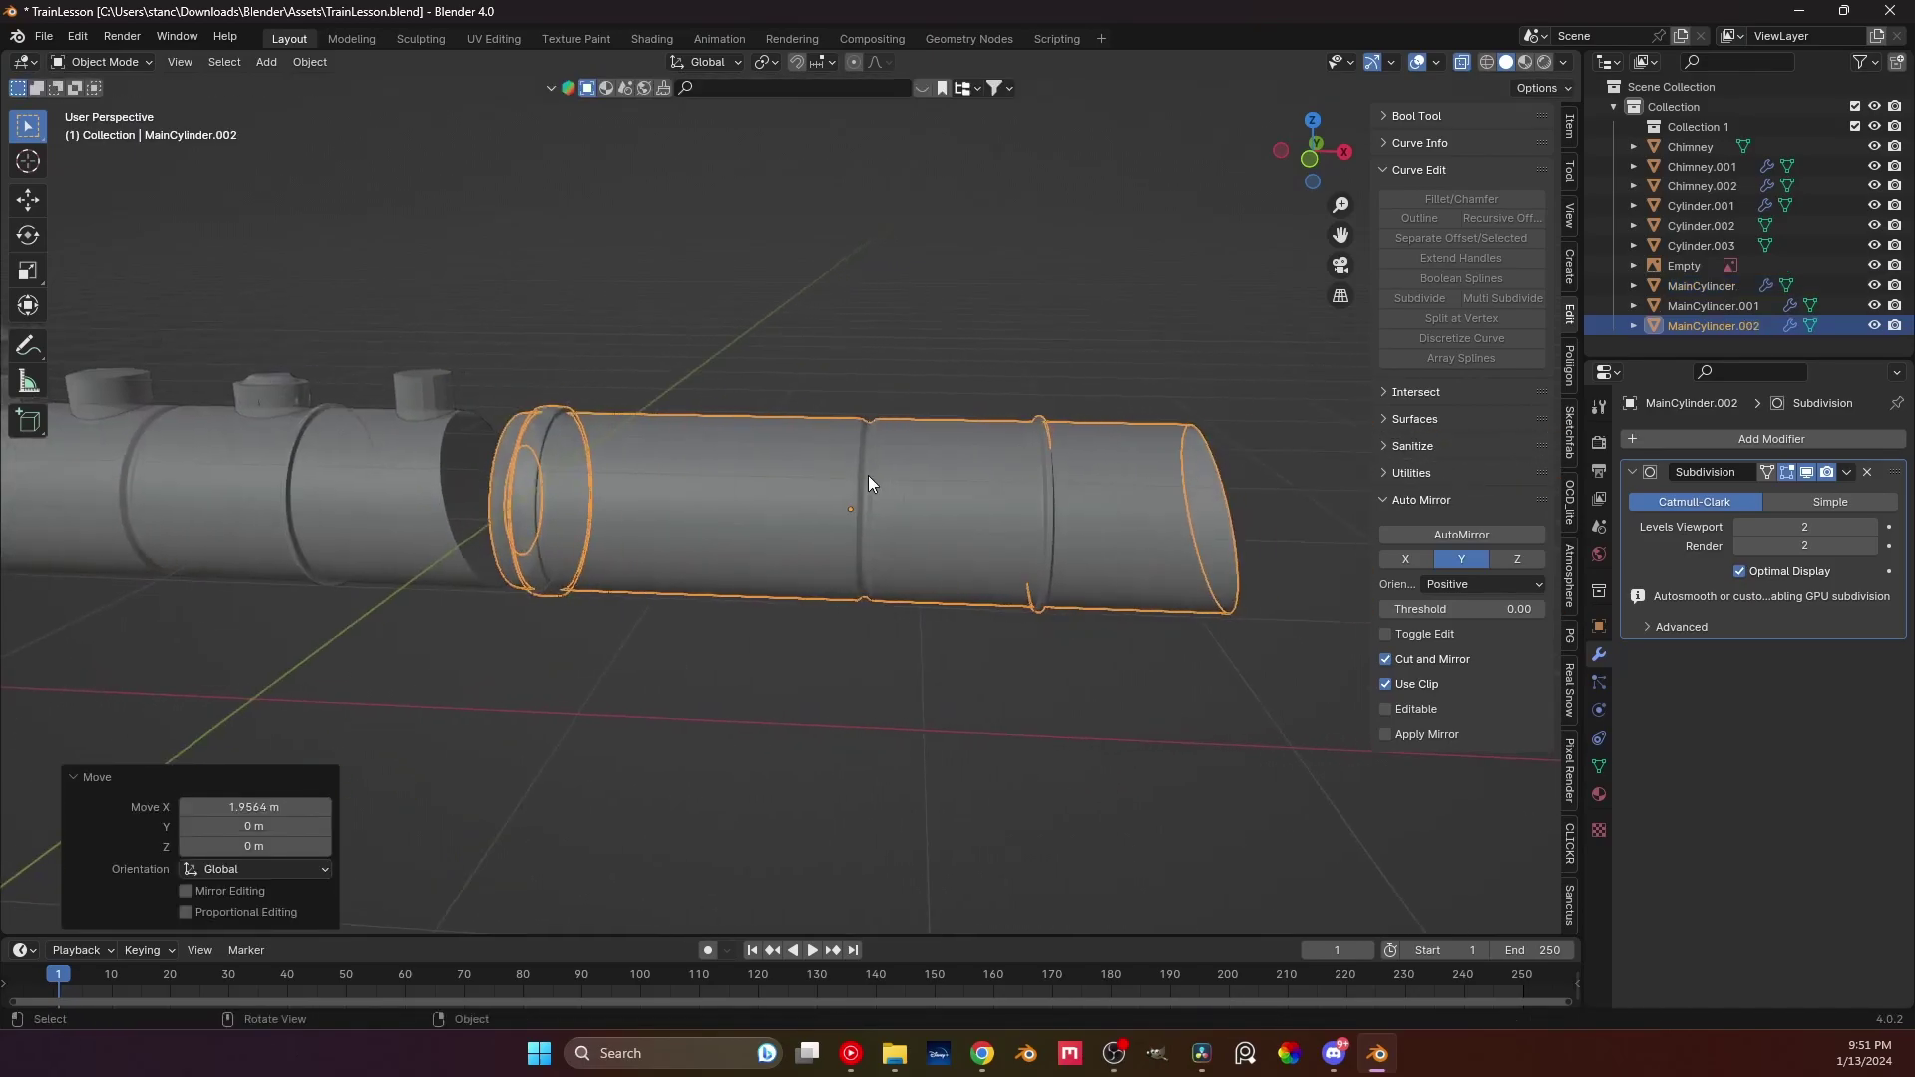
Hide the duplicated boiler MainCylinder.002 in the viewport and disable it in renders
left_click(1876, 326)
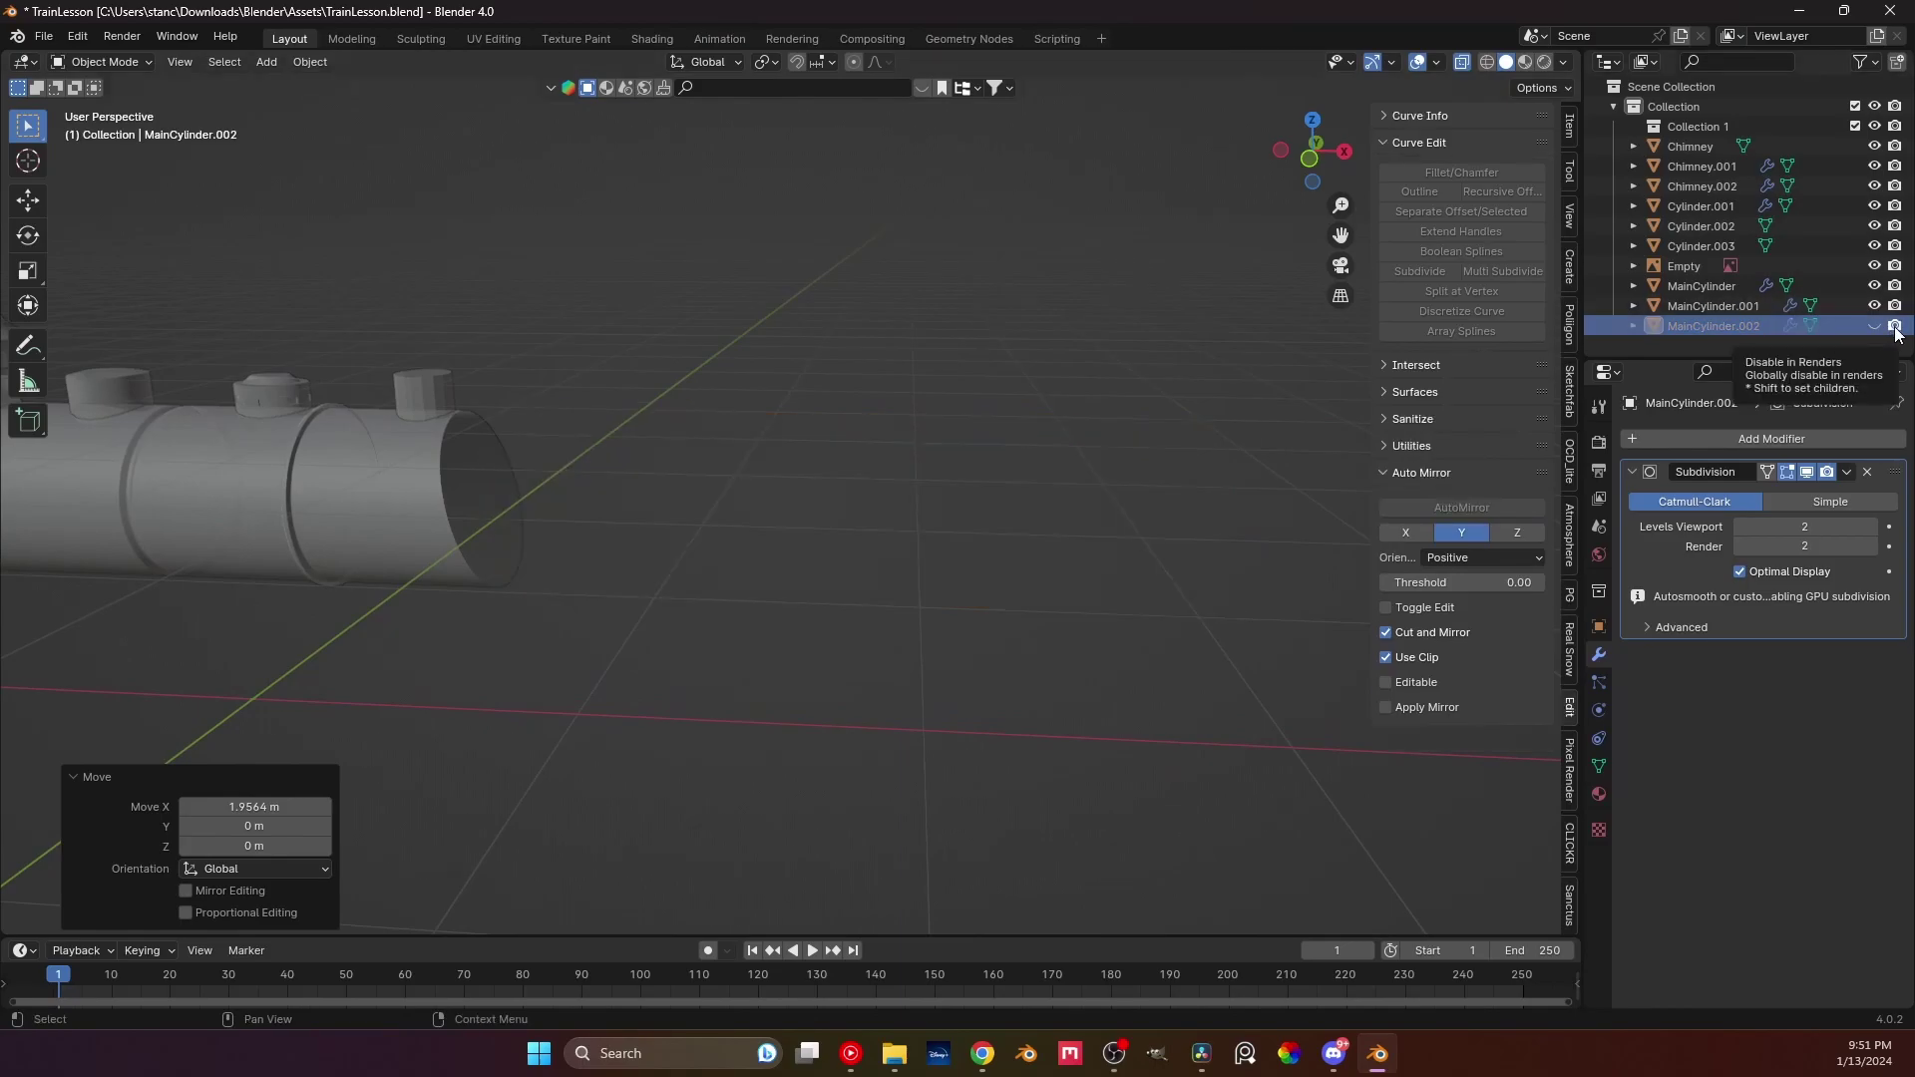
left_click(1895, 327)
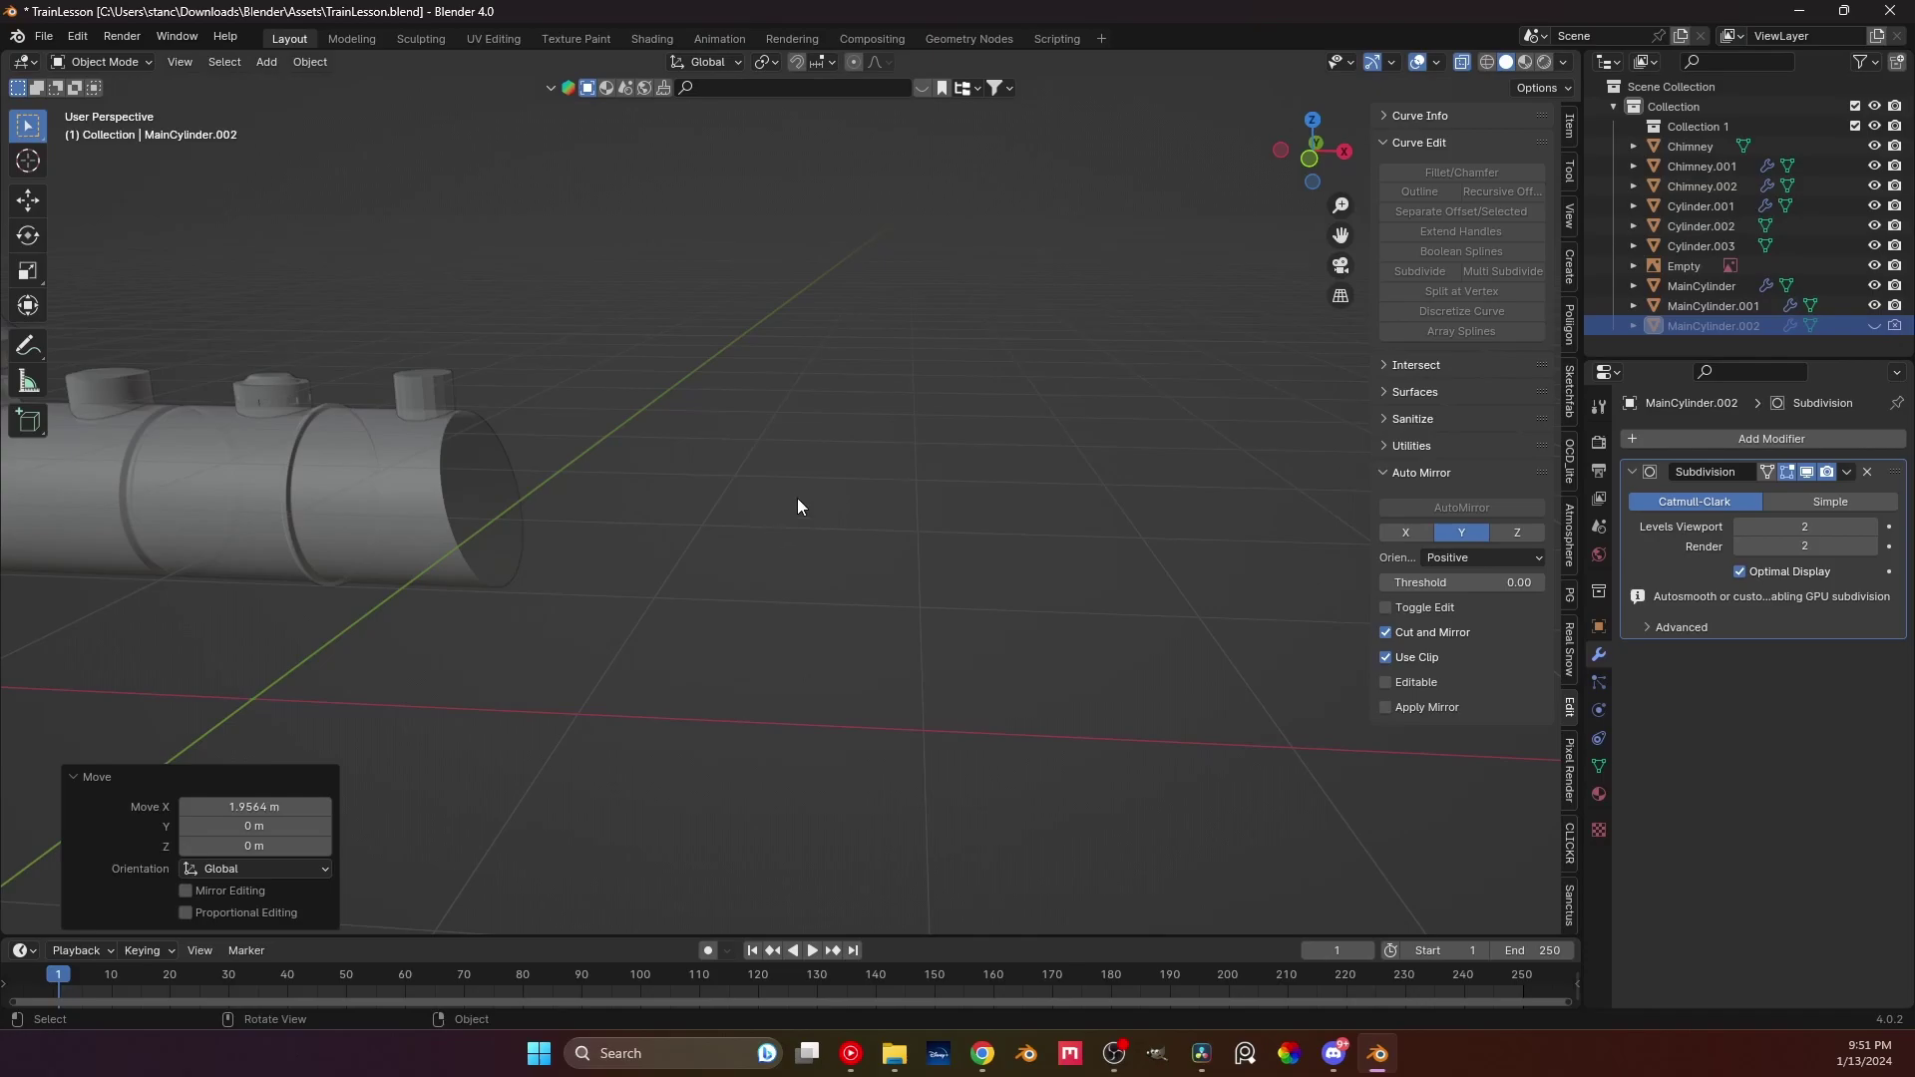
scroll(798, 506, "down", 2)
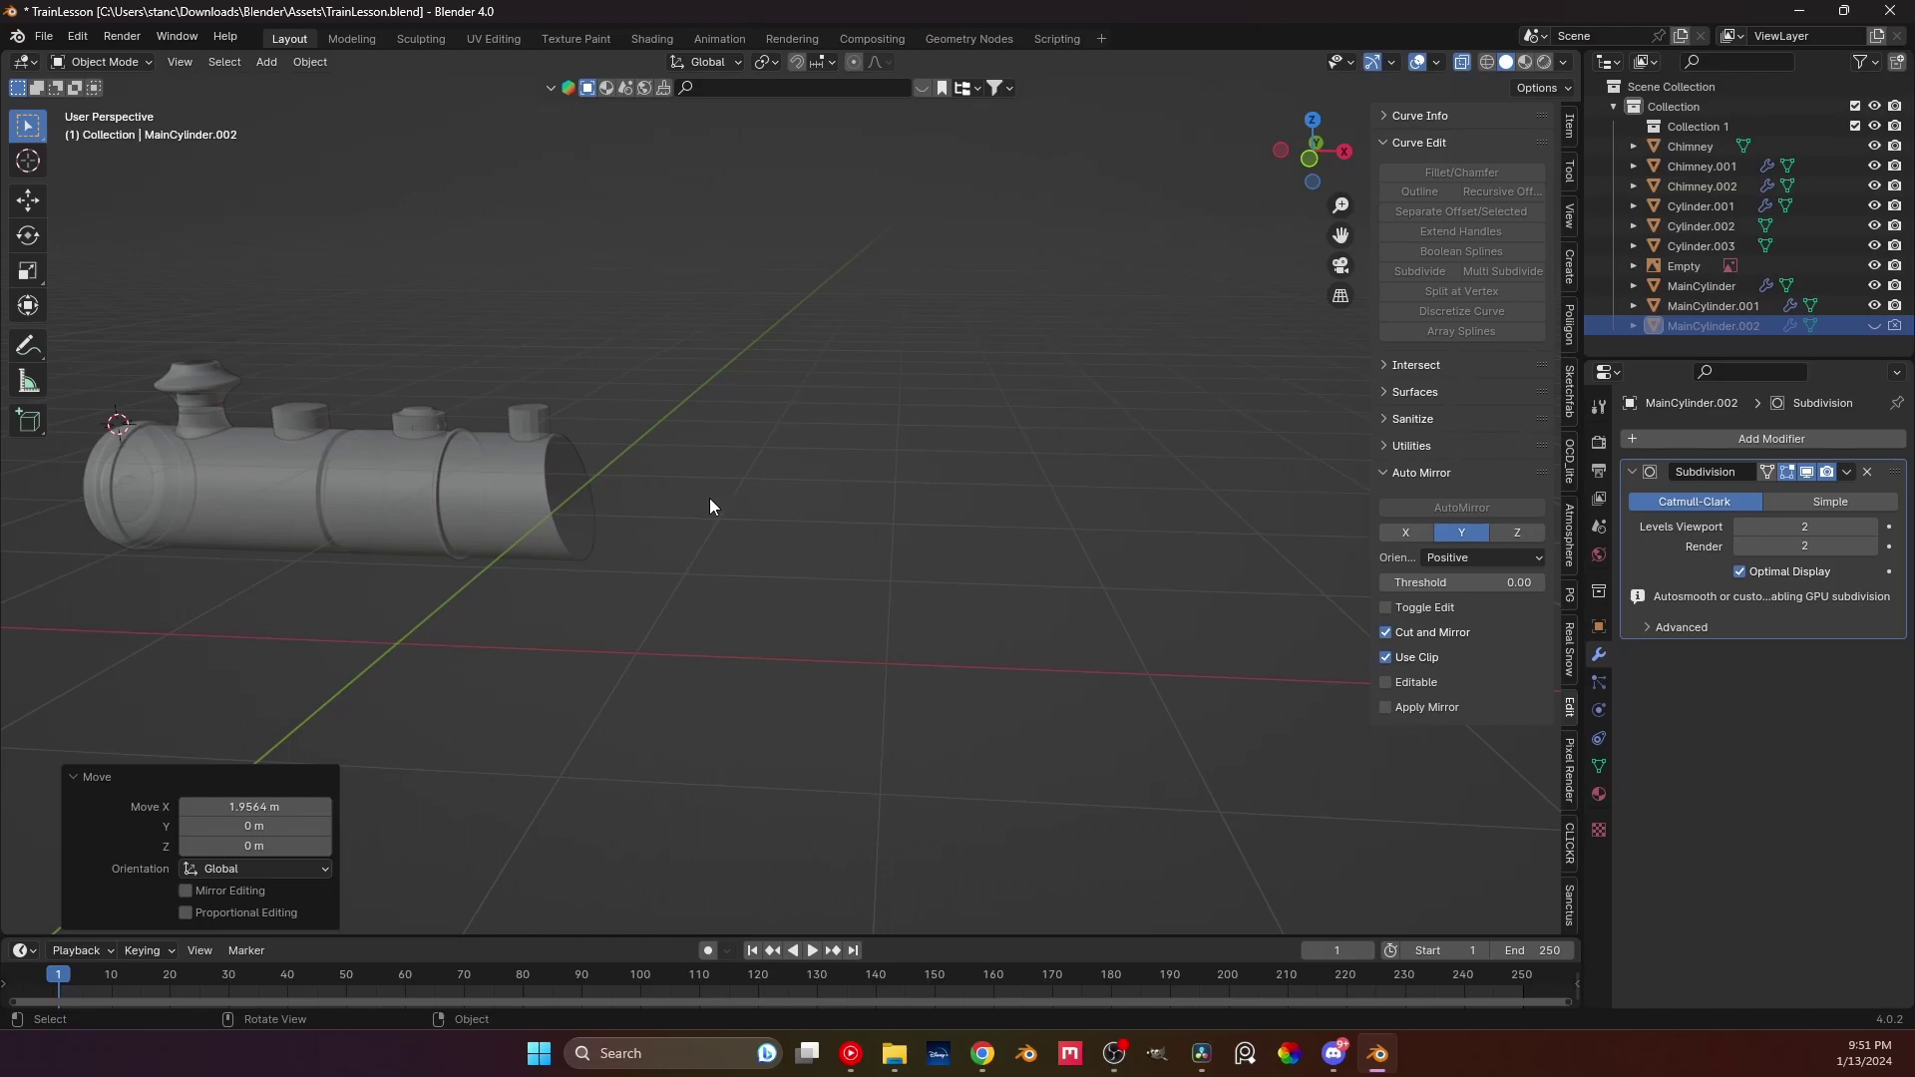
Open the original MainCylinder in Edit Mode with X-ray off and Auto Merge Vertices enabled
left_click(489, 509)
middle_click_drag(487, 512, 533, 519)
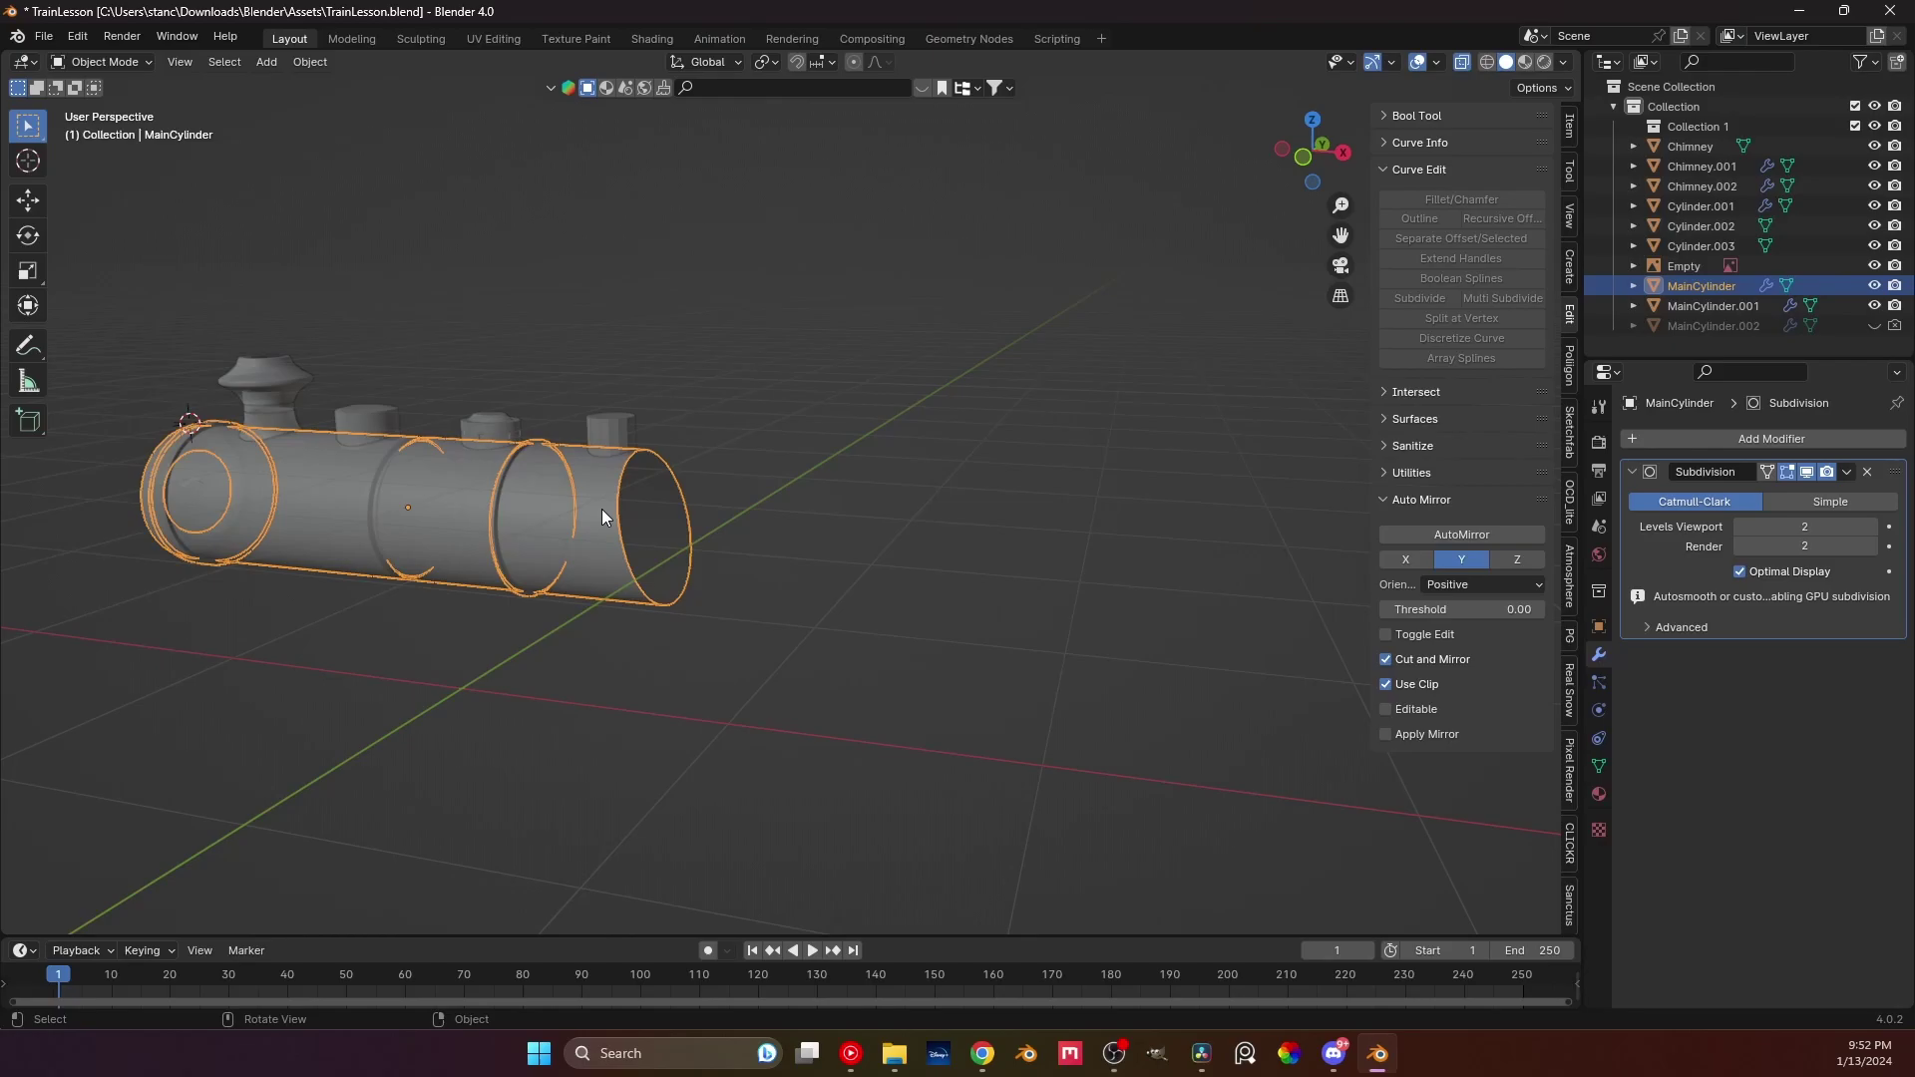
mouse_move(609, 510)
middle_mouse_down()
mouse_move(733, 505)
mouse_move(446, 512)
mouse_move(752, 539)
mouse_move(620, 506)
middle_mouse_up()
scroll(752, 539, "up", 4)
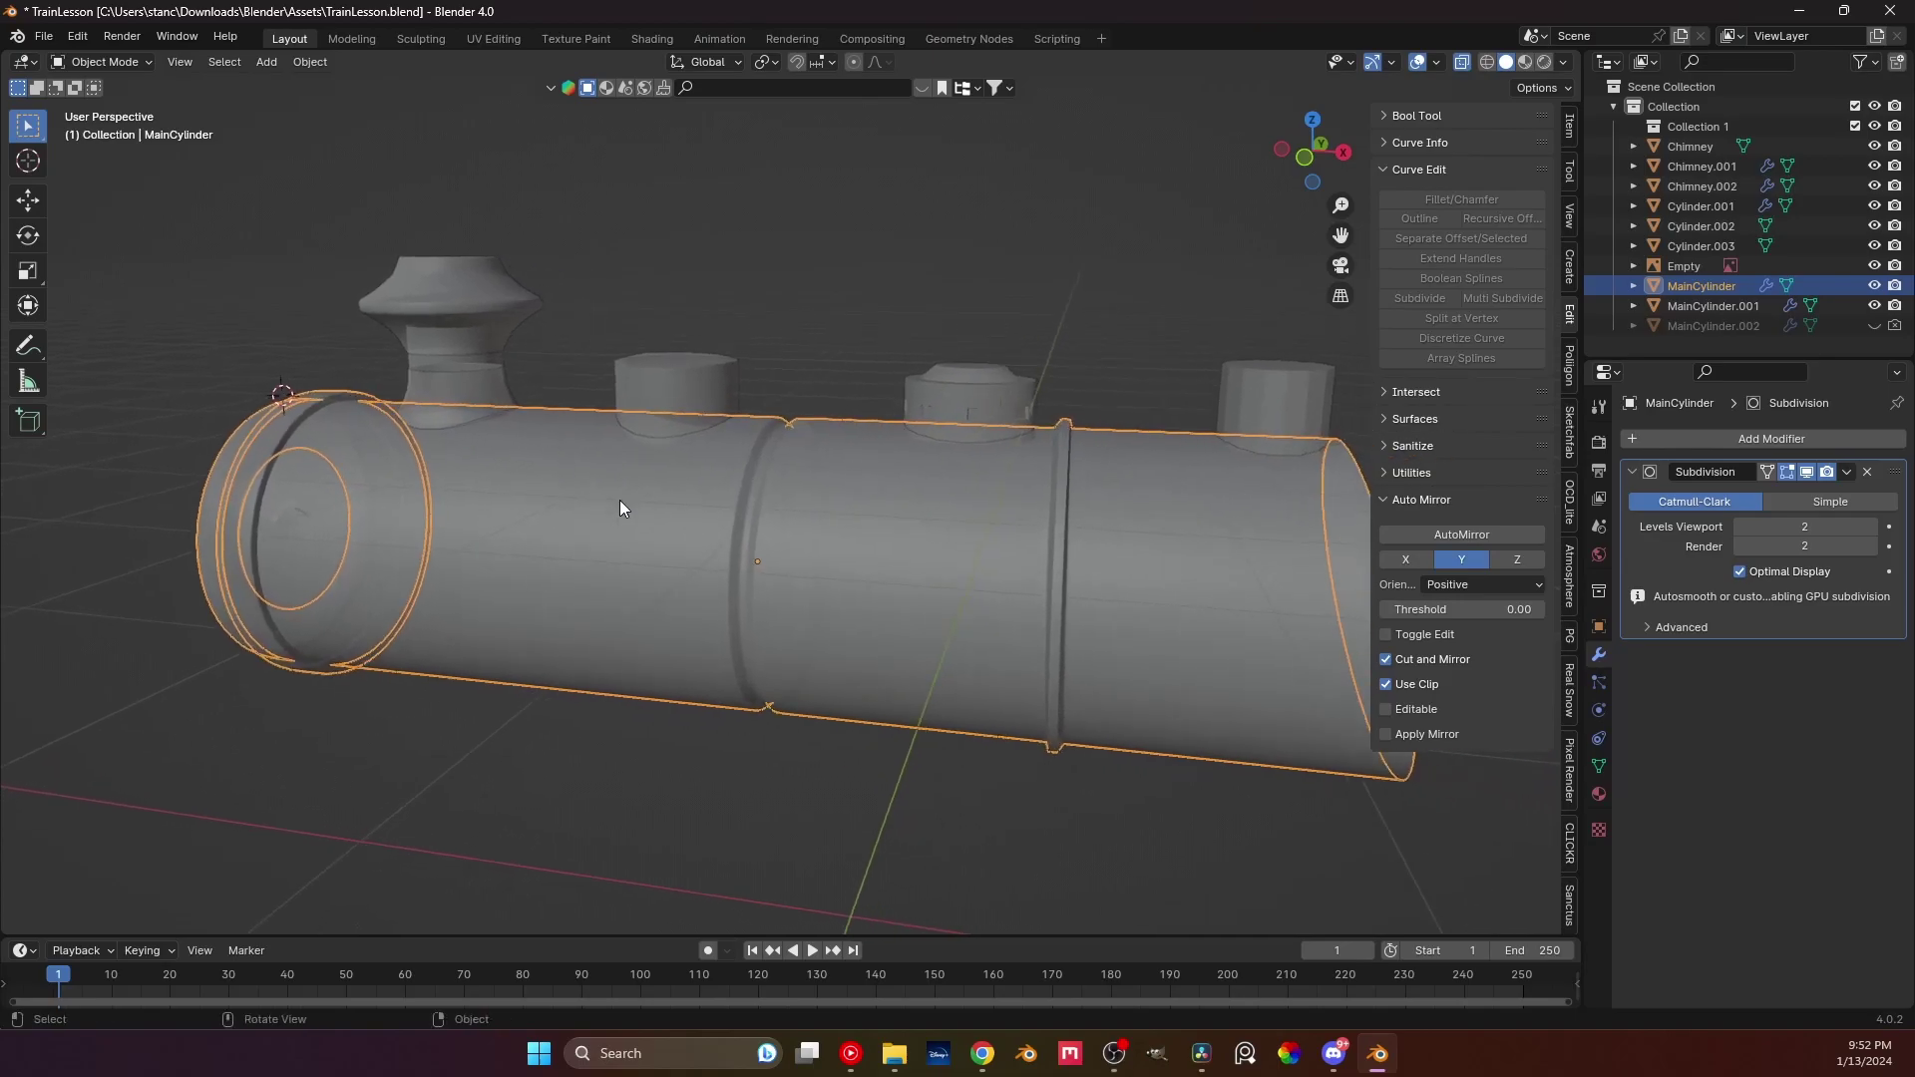
left_click(1463, 62)
key("Tab")
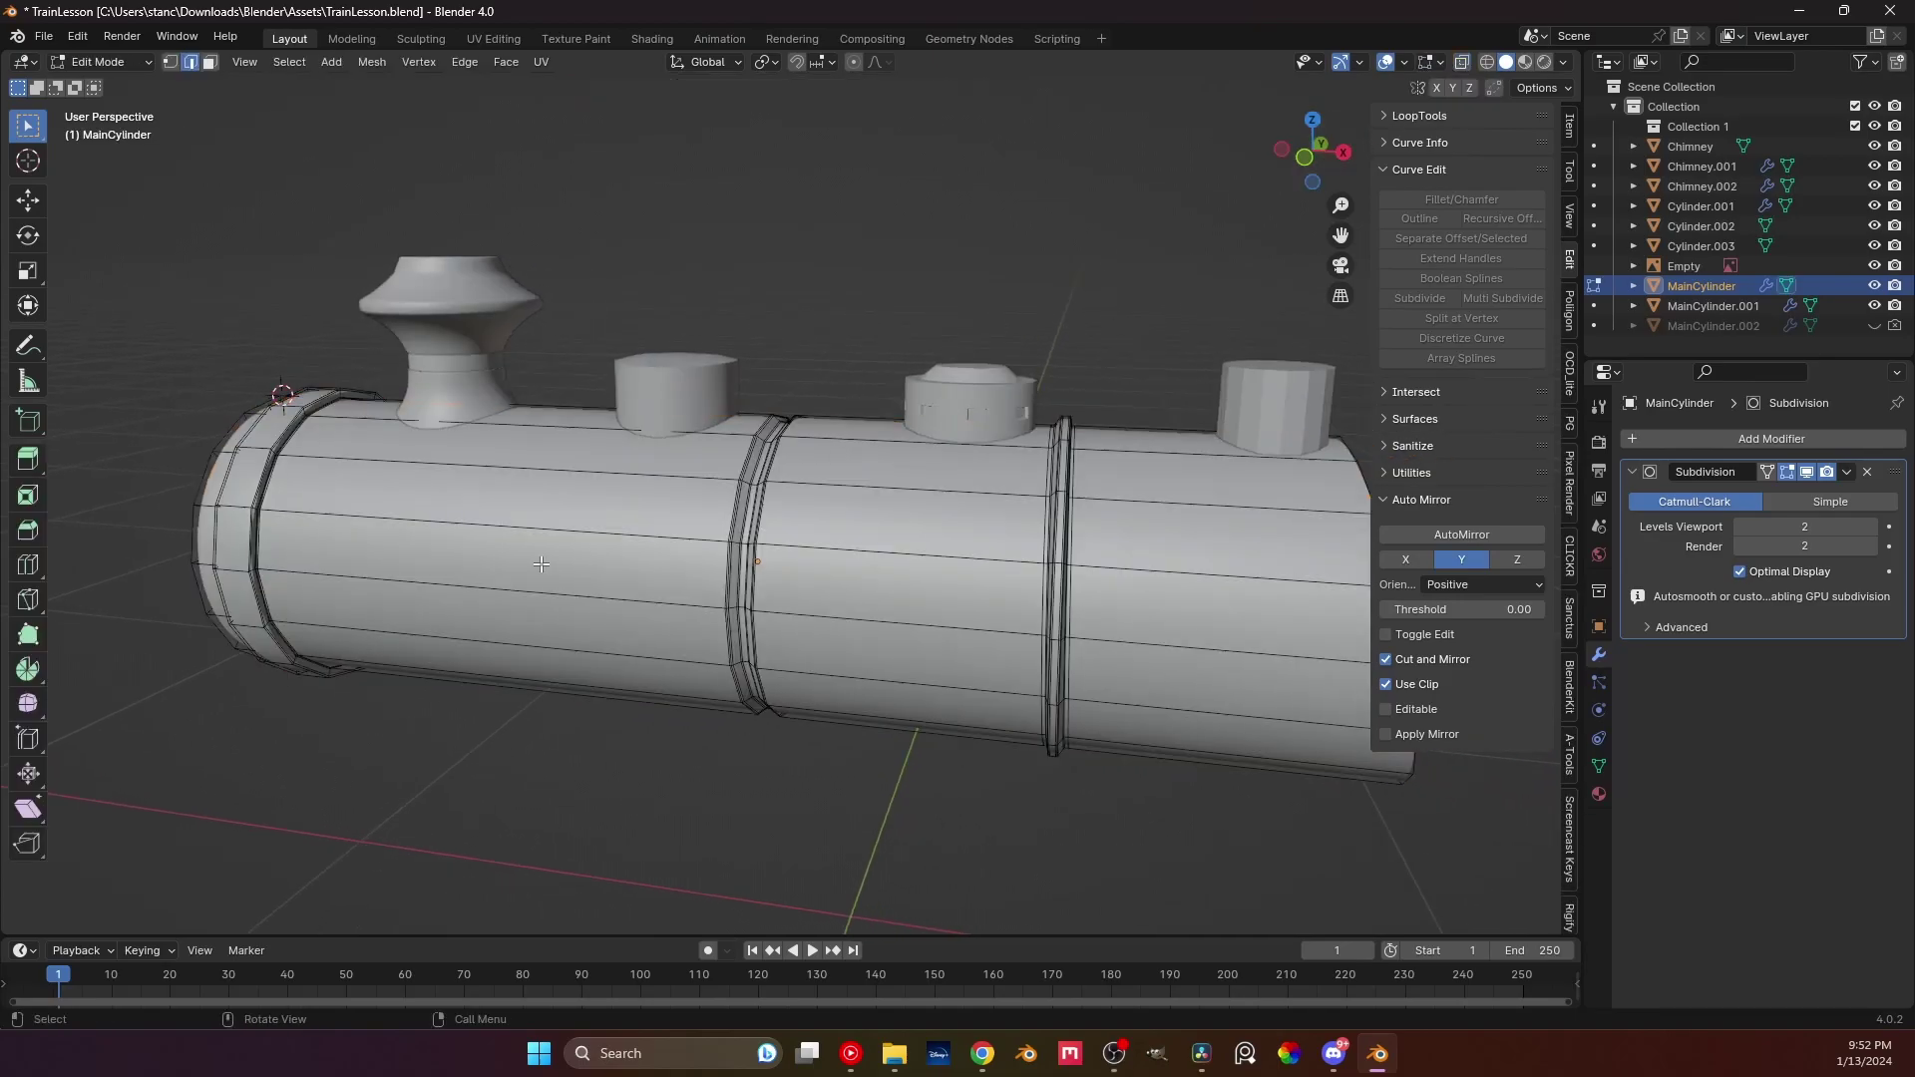
left_click(1495, 89)
Add a loop cut to the boiler's front section, slid towards the middle seam with a factor of -0.990
key("ctrl+r")
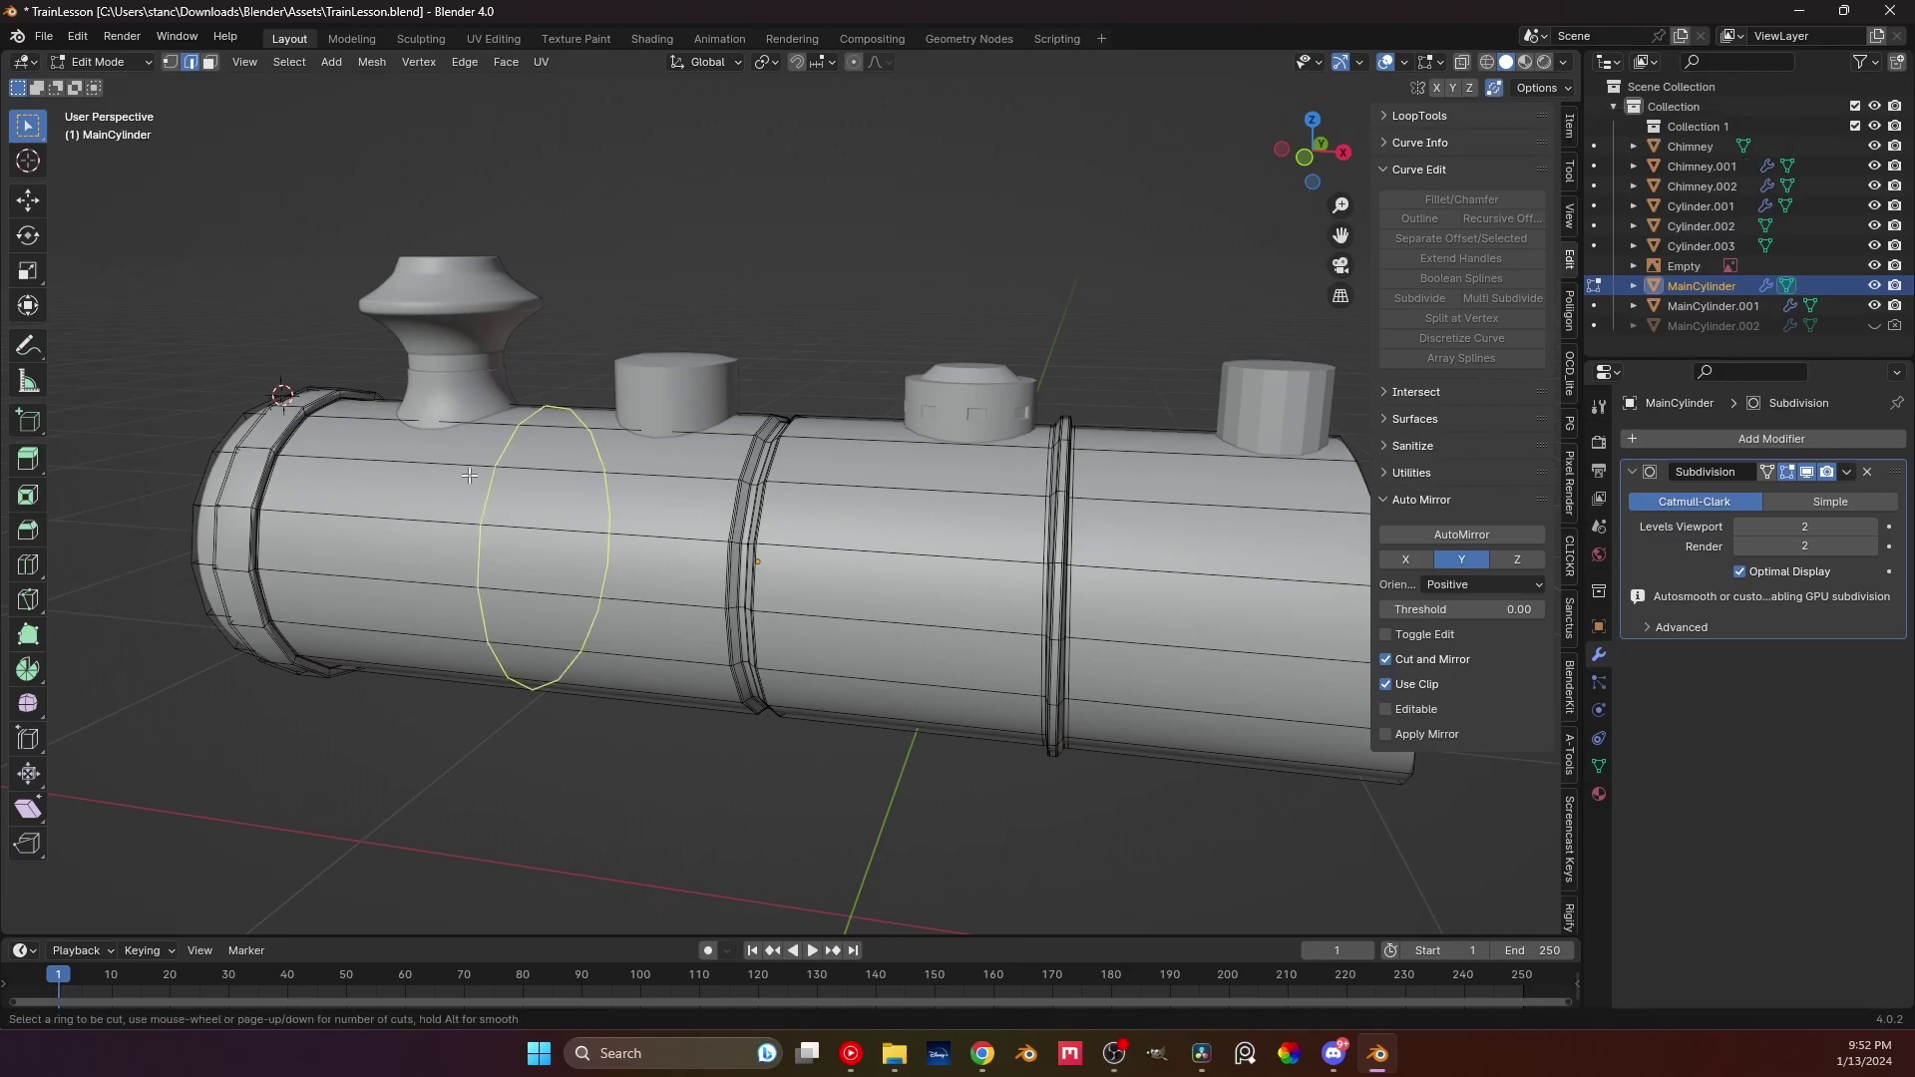
left_click(469, 475)
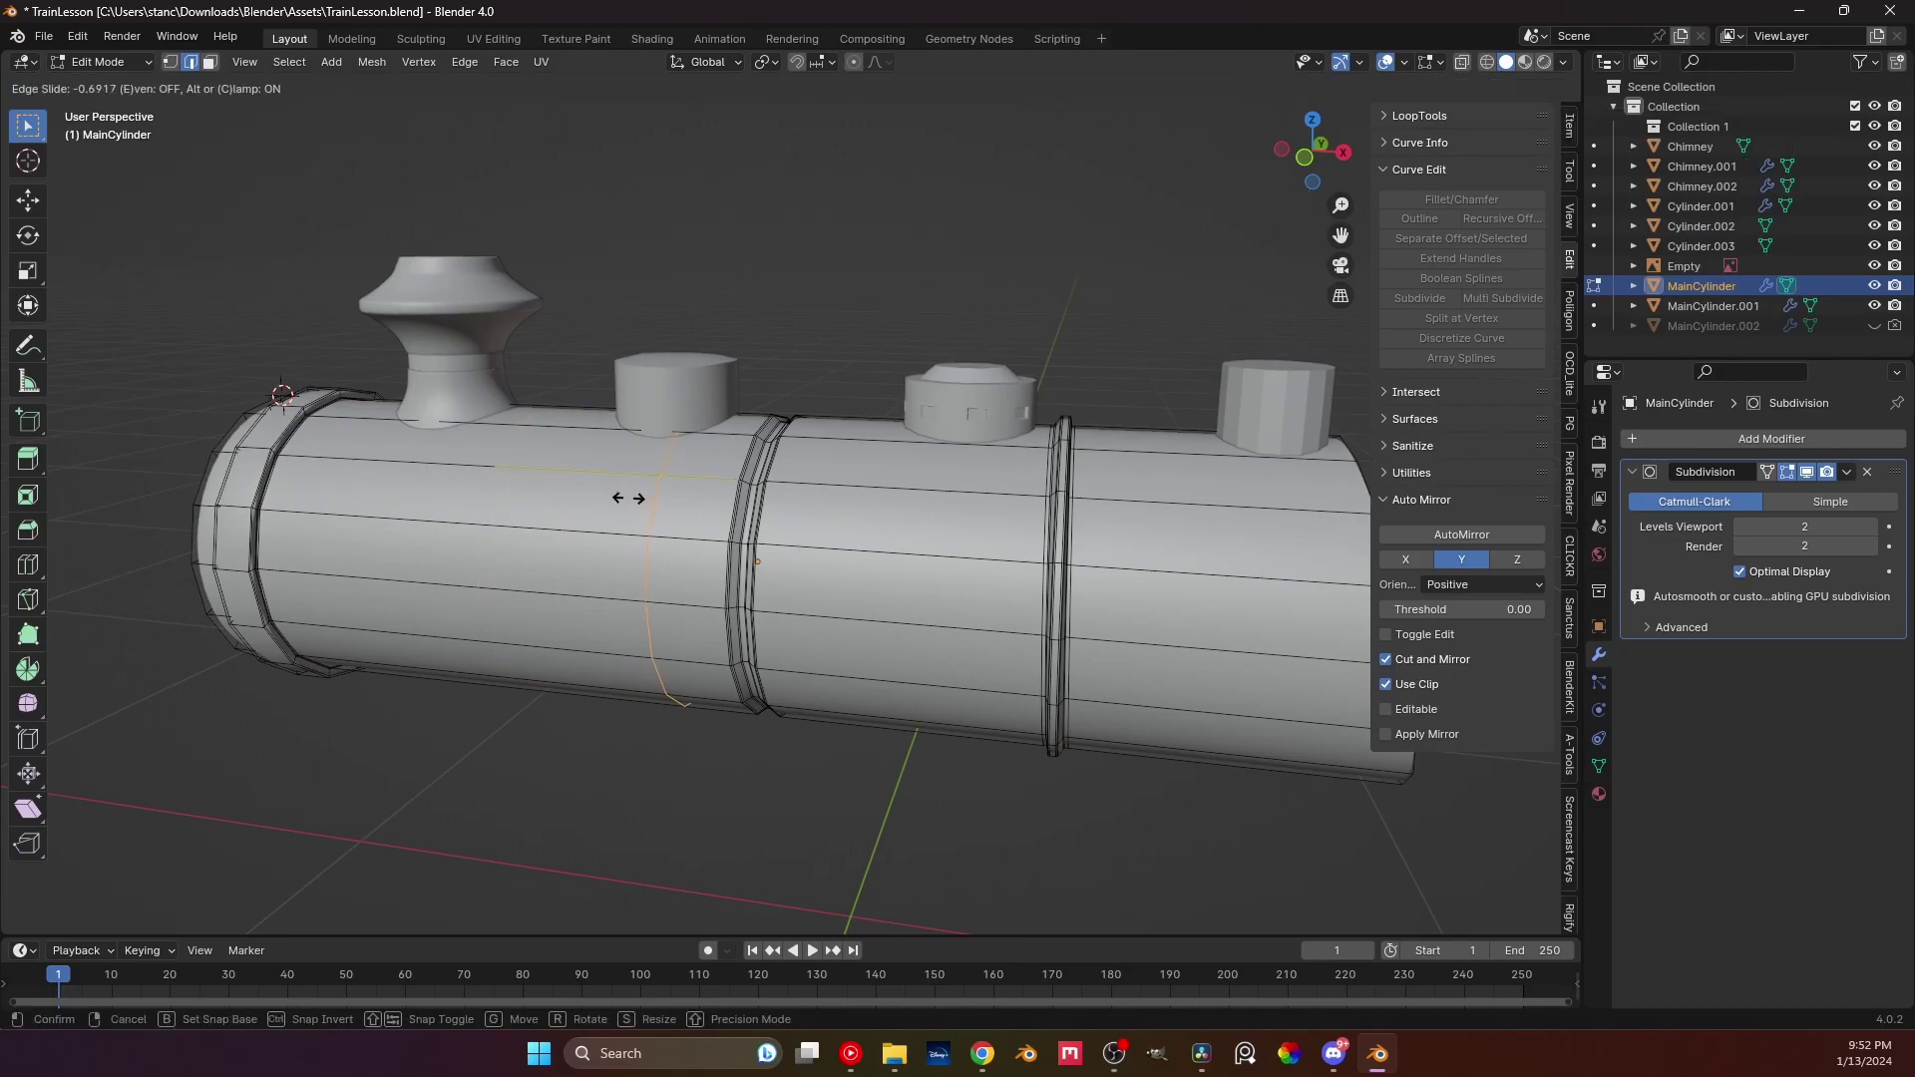
left_click(695, 515)
scroll(598, 511, "up", 5)
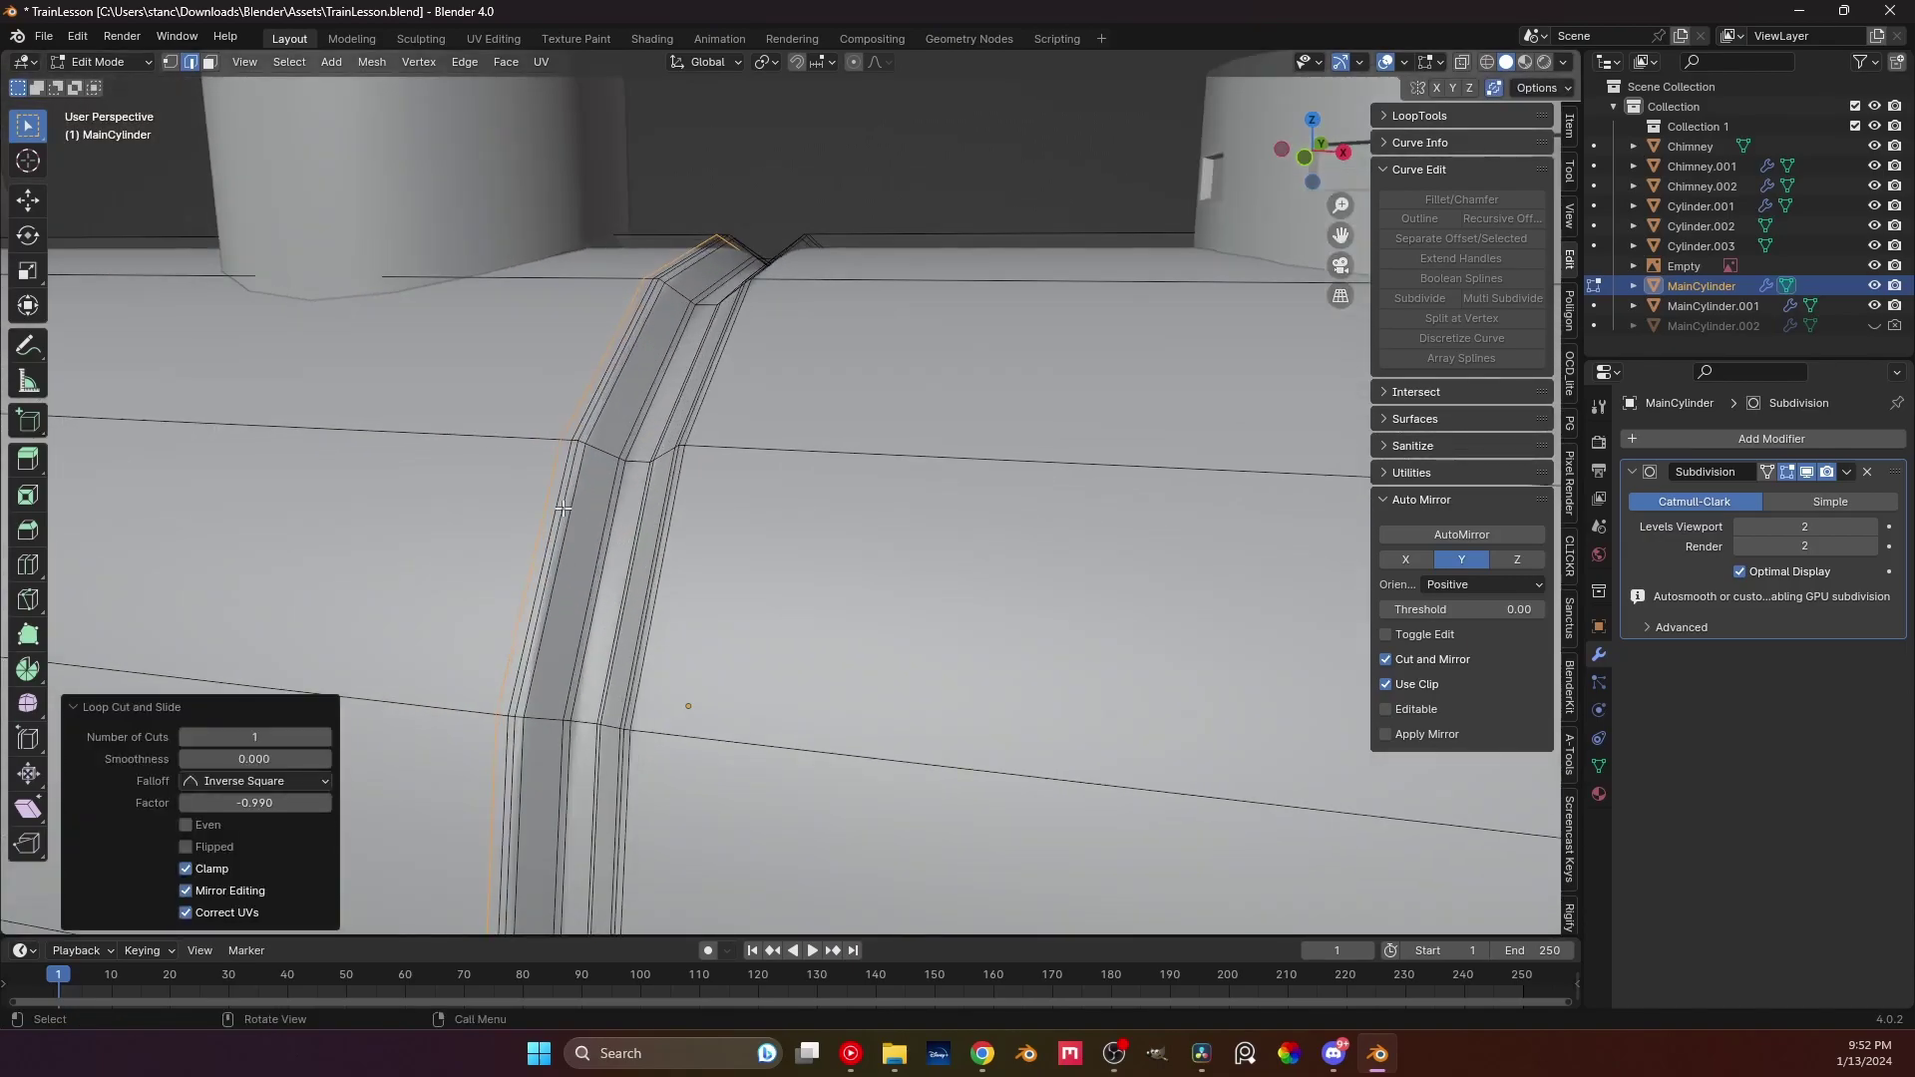
Edge-slide the new supporting loop towards the middle seam by a factor of -0.768
scroll(563, 508, "up", 3)
key("g")
key("g")
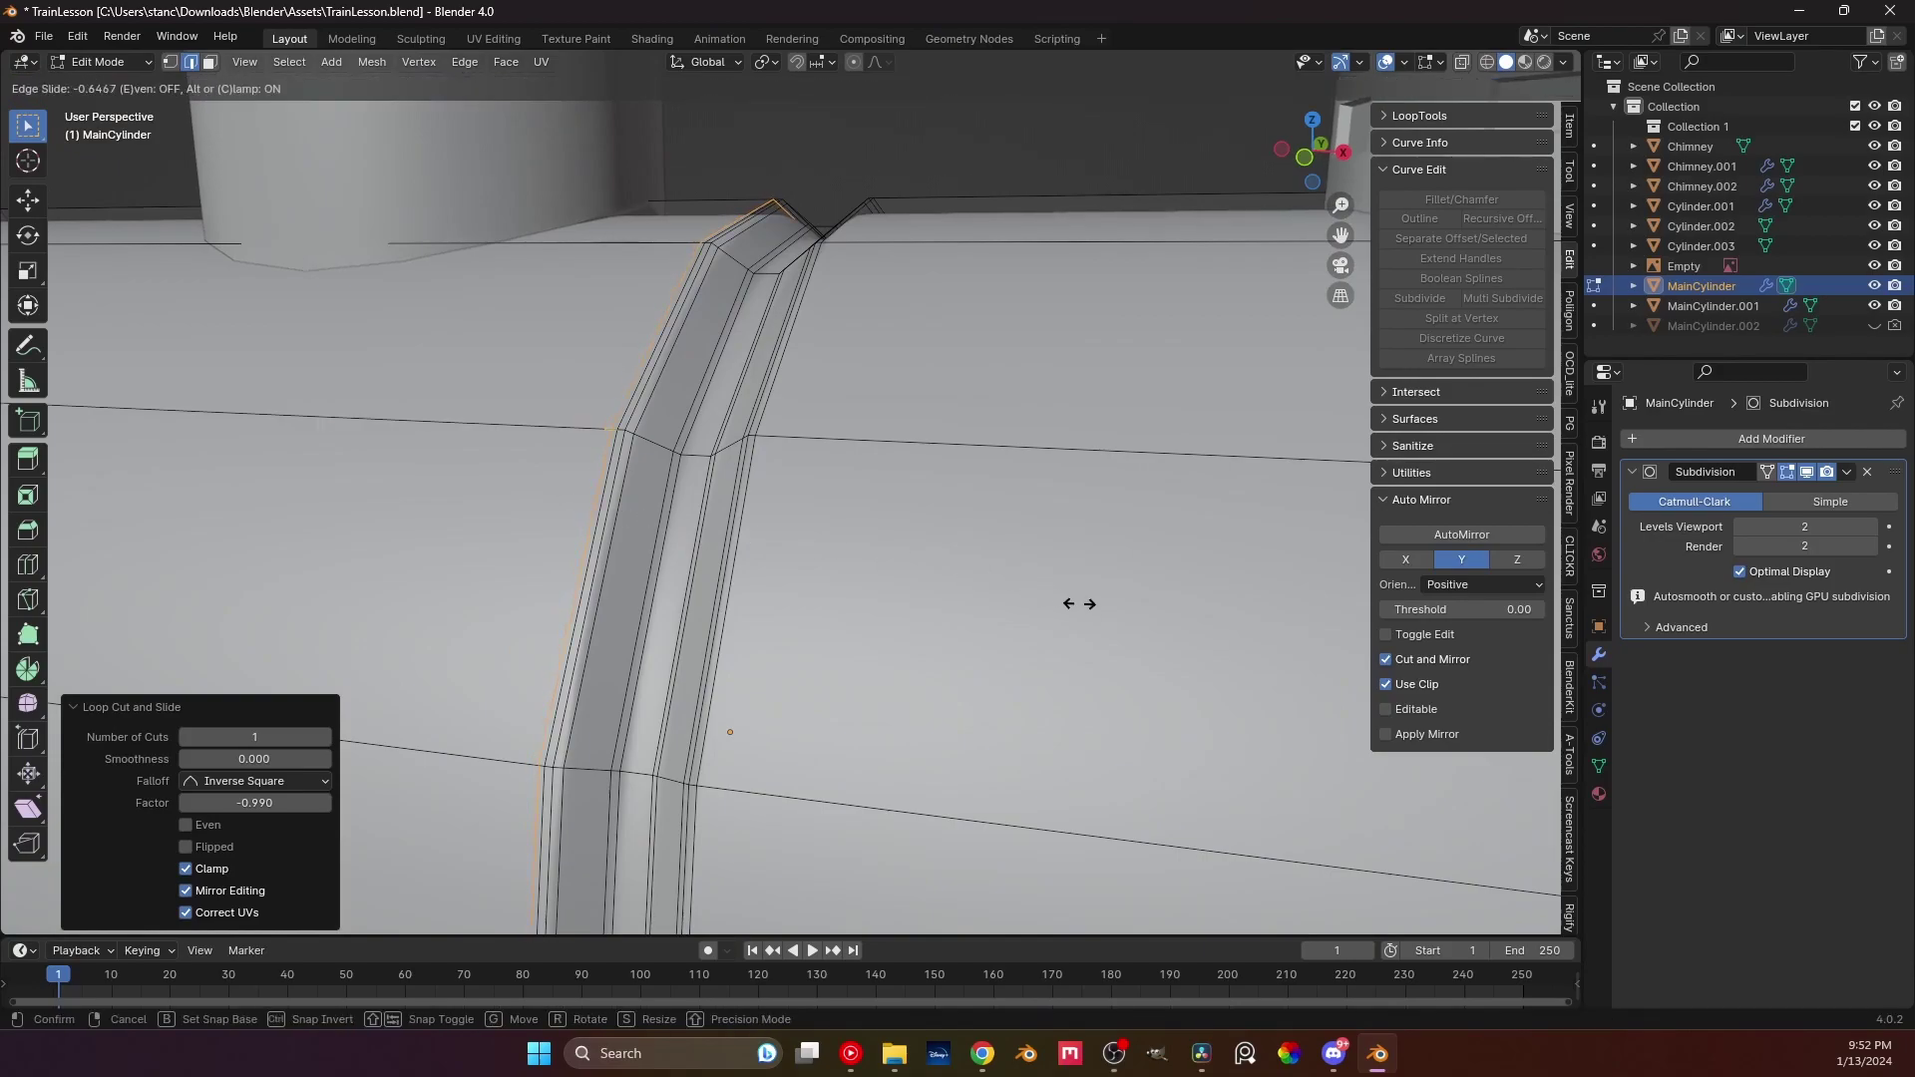
left_click(1162, 631)
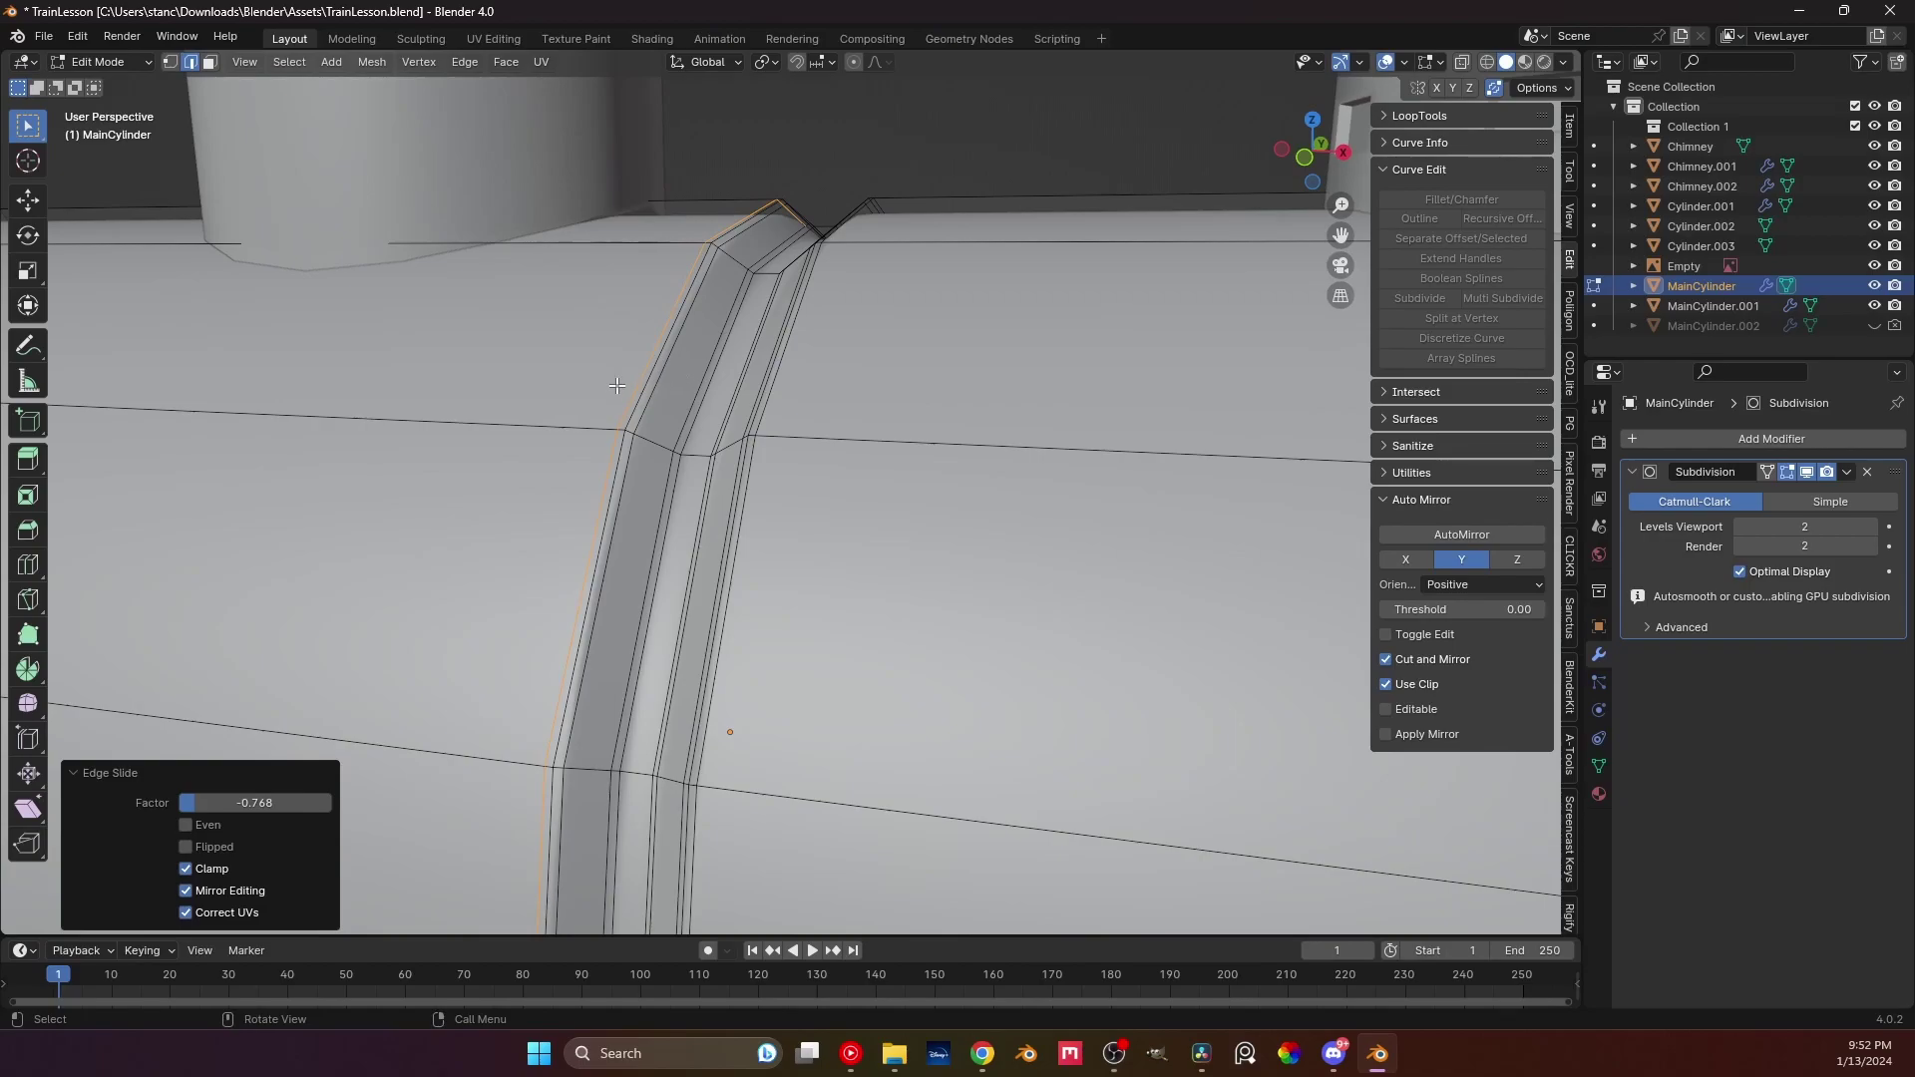
Try pulling one vertex of the supporting loop away from the middle seam to check for overlapping vertices
key("1")
left_click(639, 417)
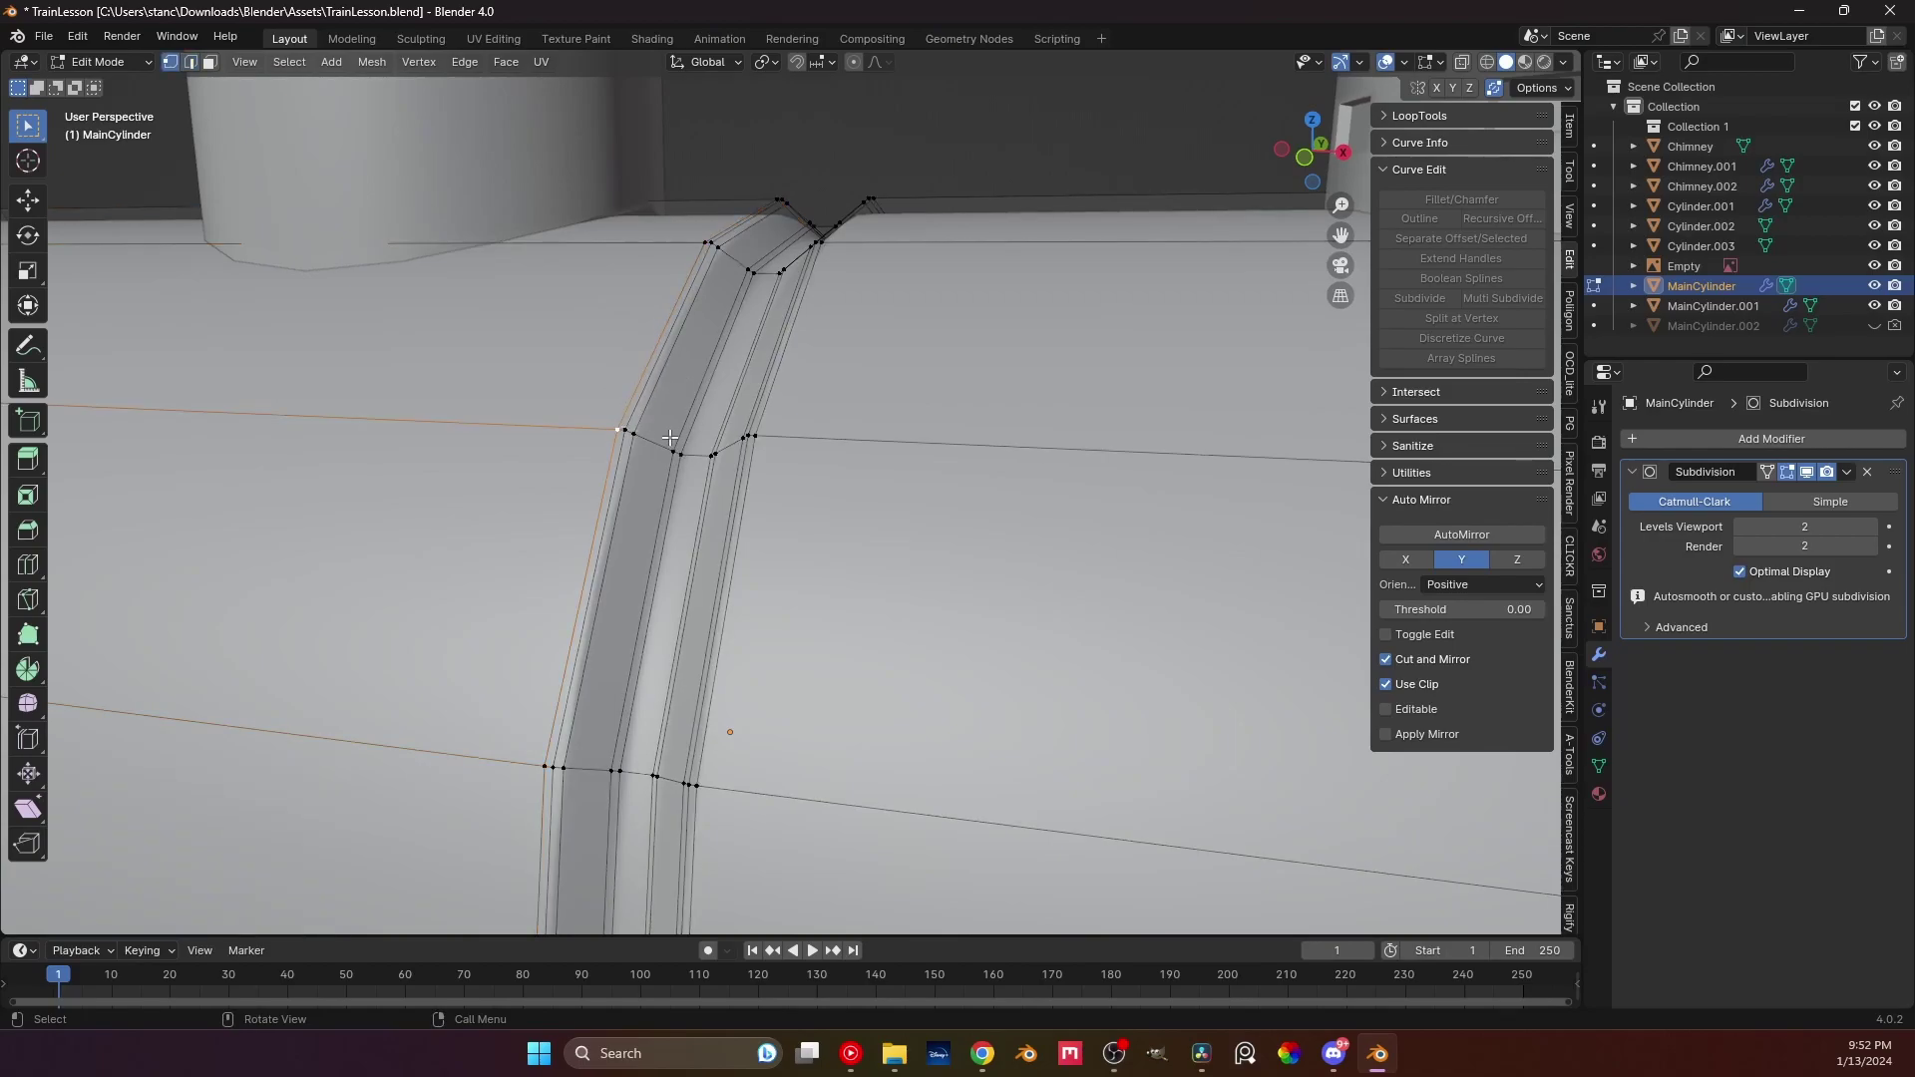
key("g")
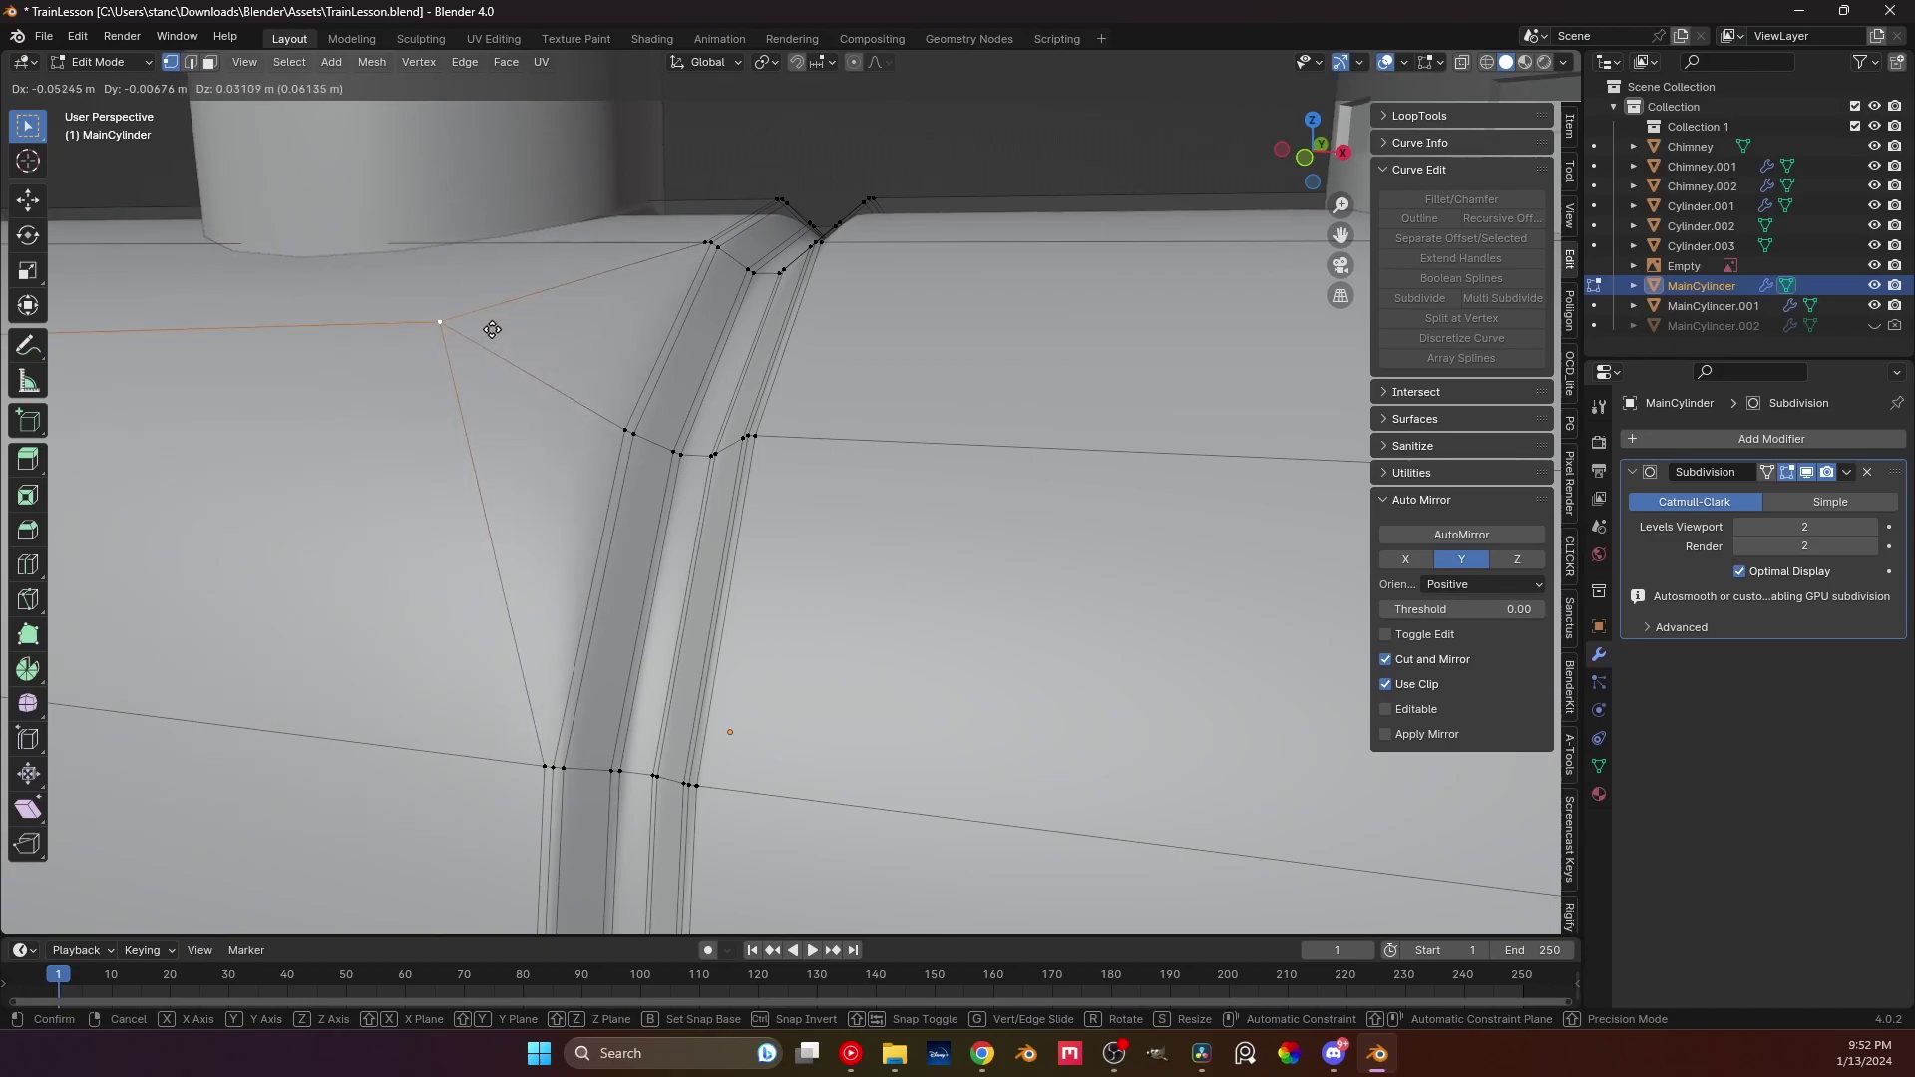
left_click(499, 333)
scroll(357, 465, "down", 3)
Try a loop cut slid fully onto the supporting loop with factor -1.000, and pull one overlapping vertex away
key("ctrl+r")
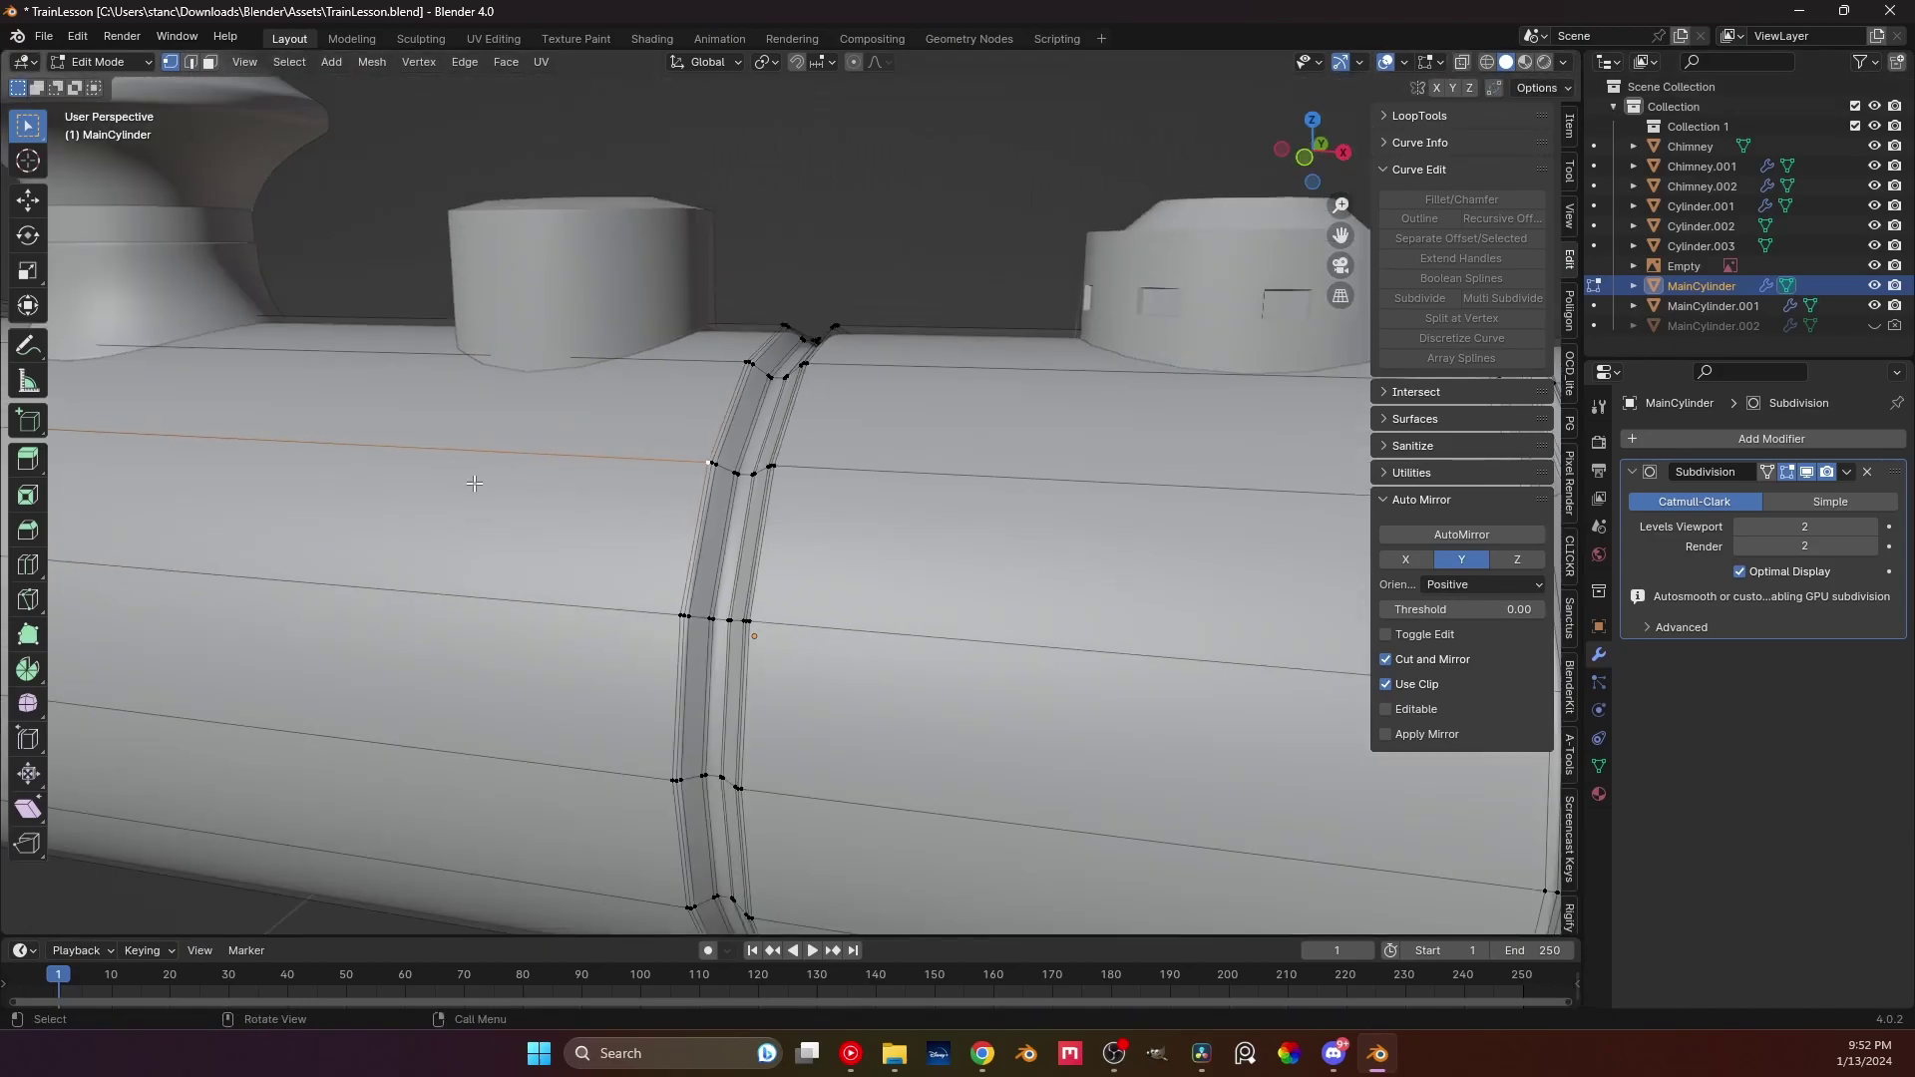
left_click(357, 464)
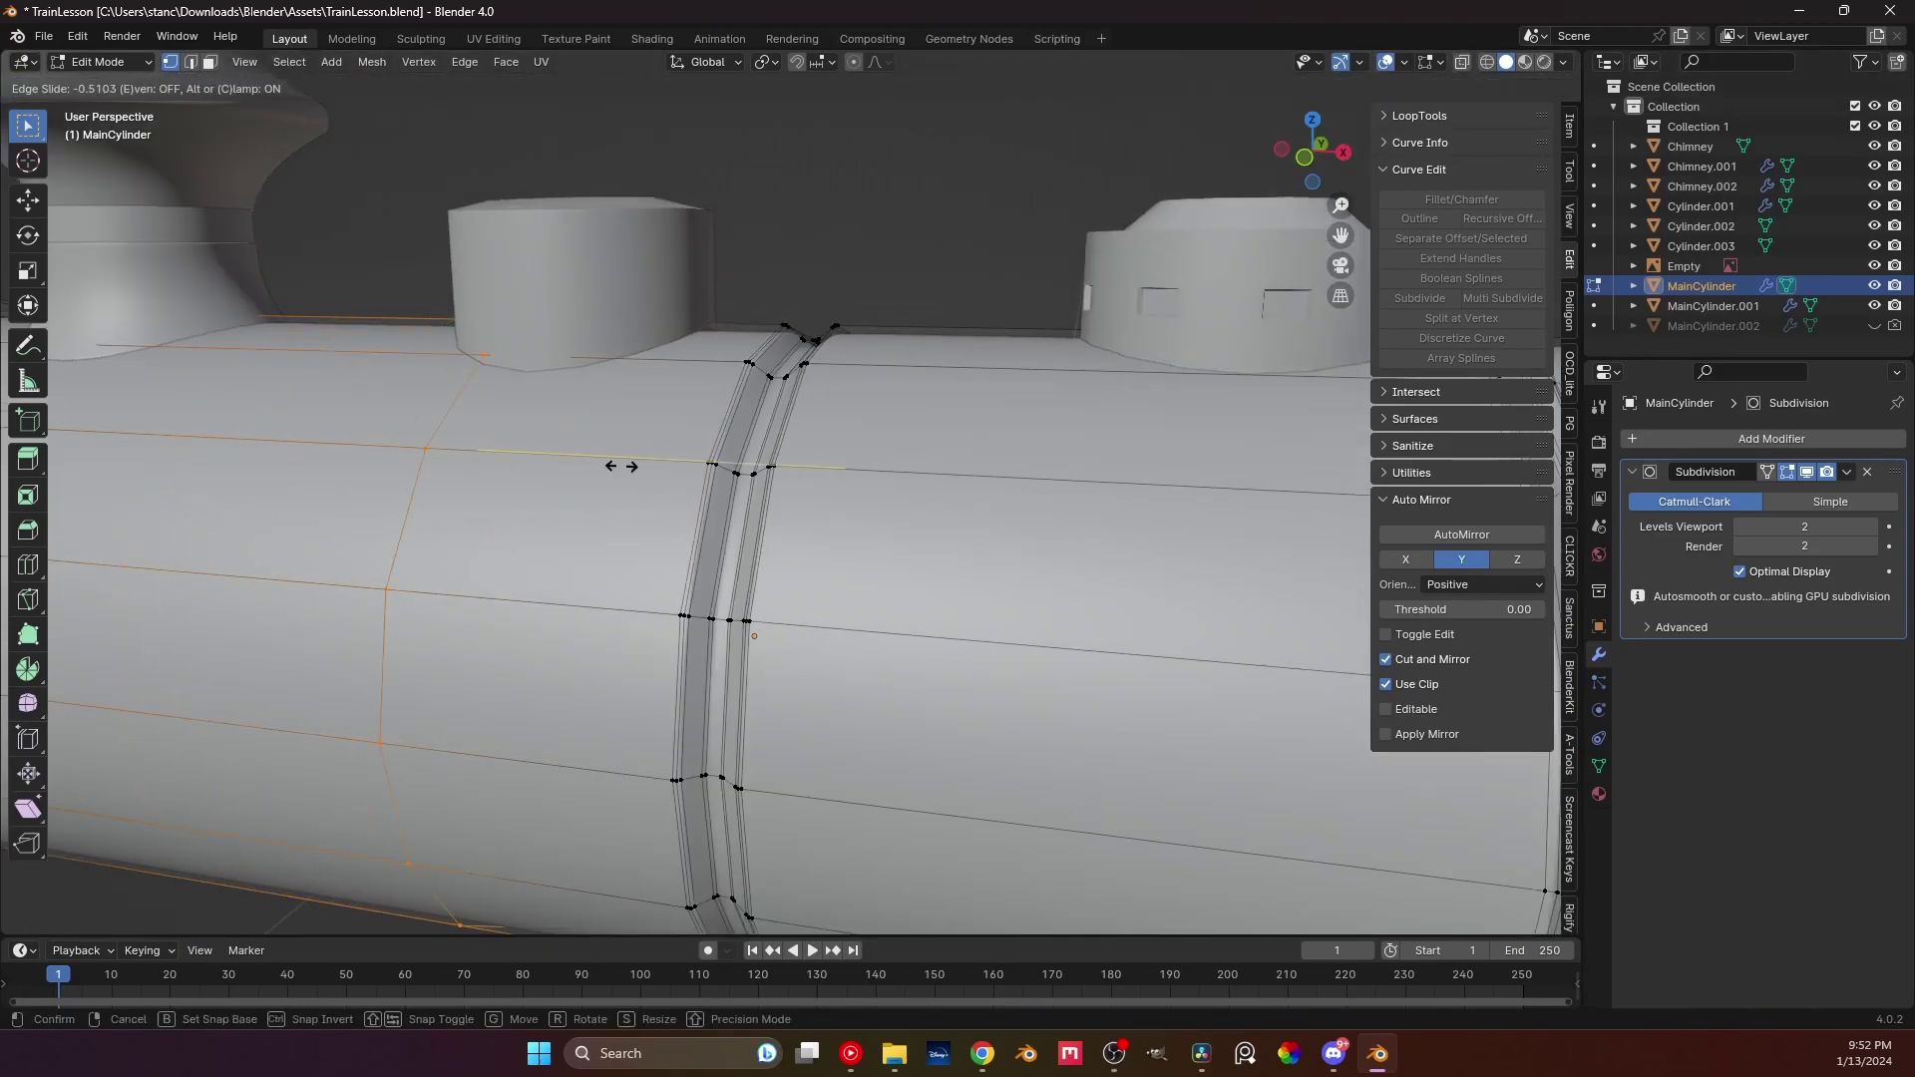
left_click(838, 480)
scroll(676, 430, "up", 5)
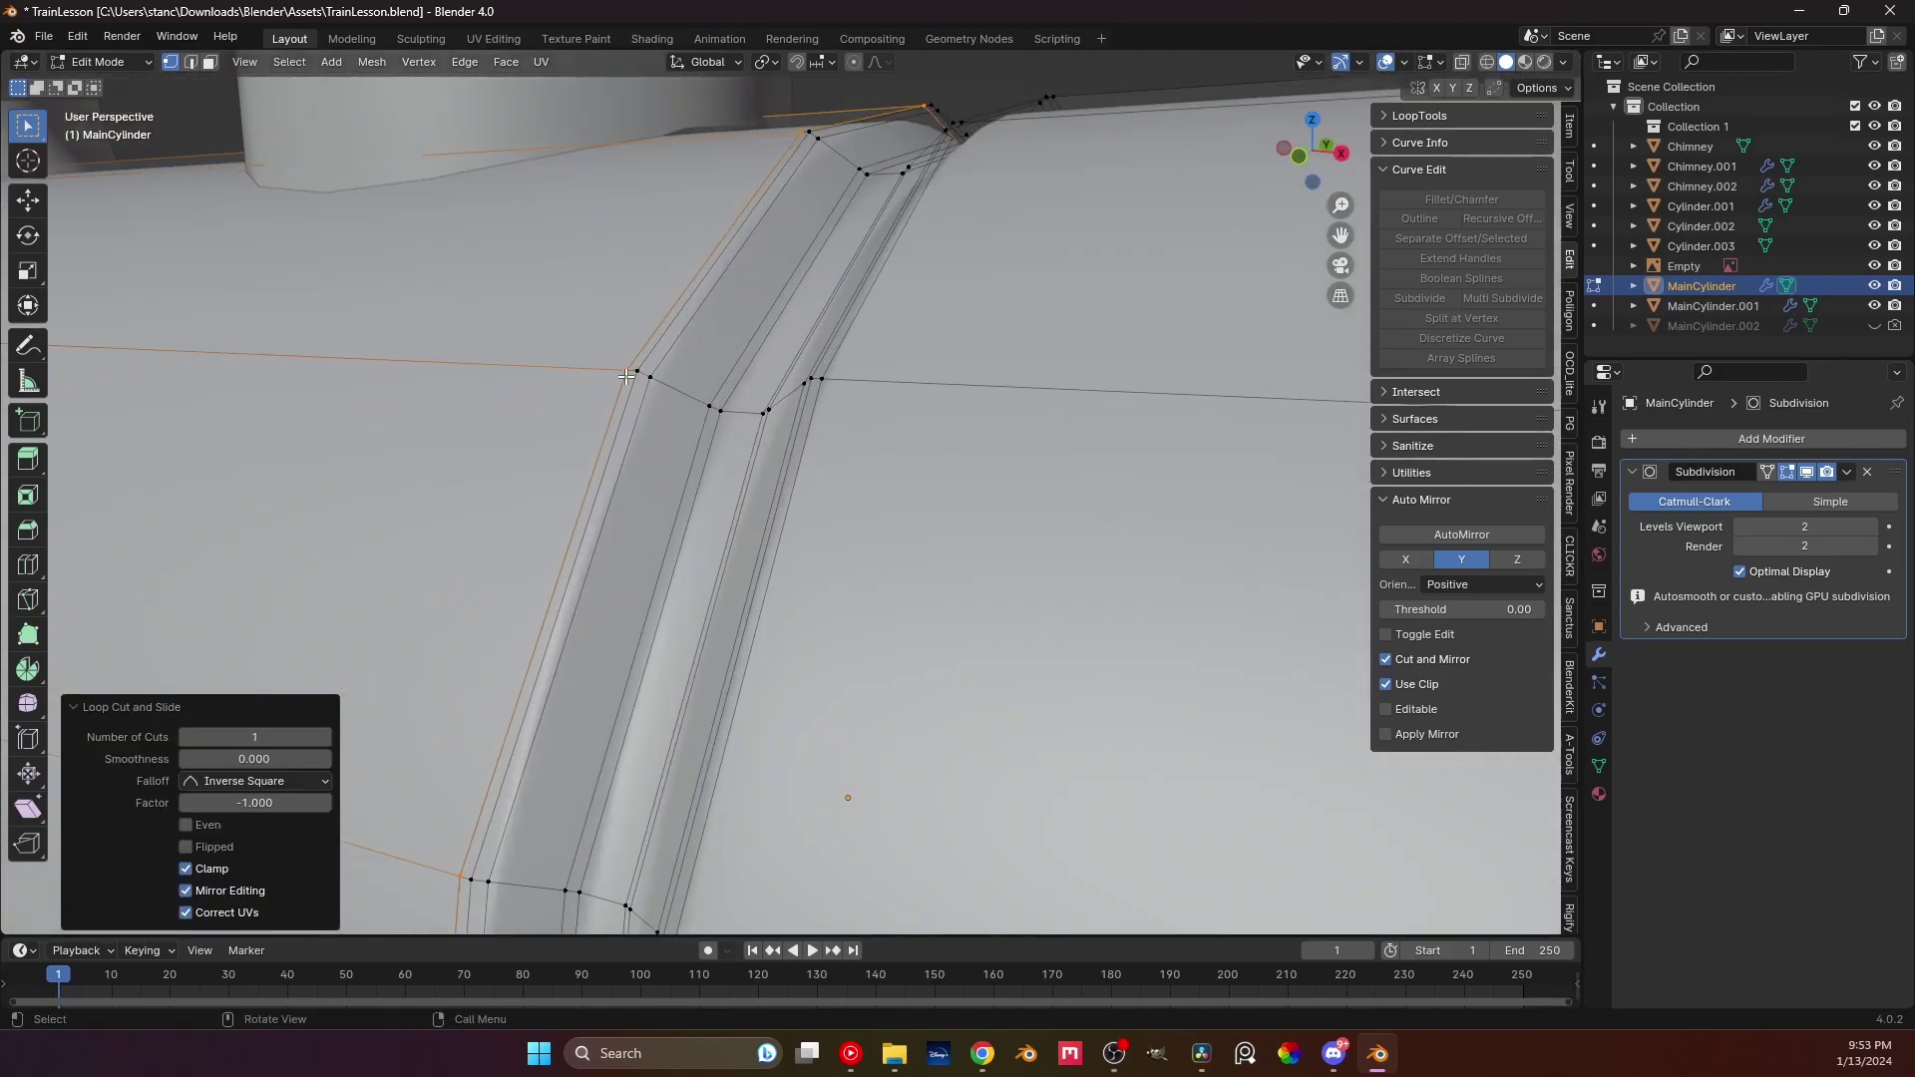
key("ctrl+r")
left_click(673, 429)
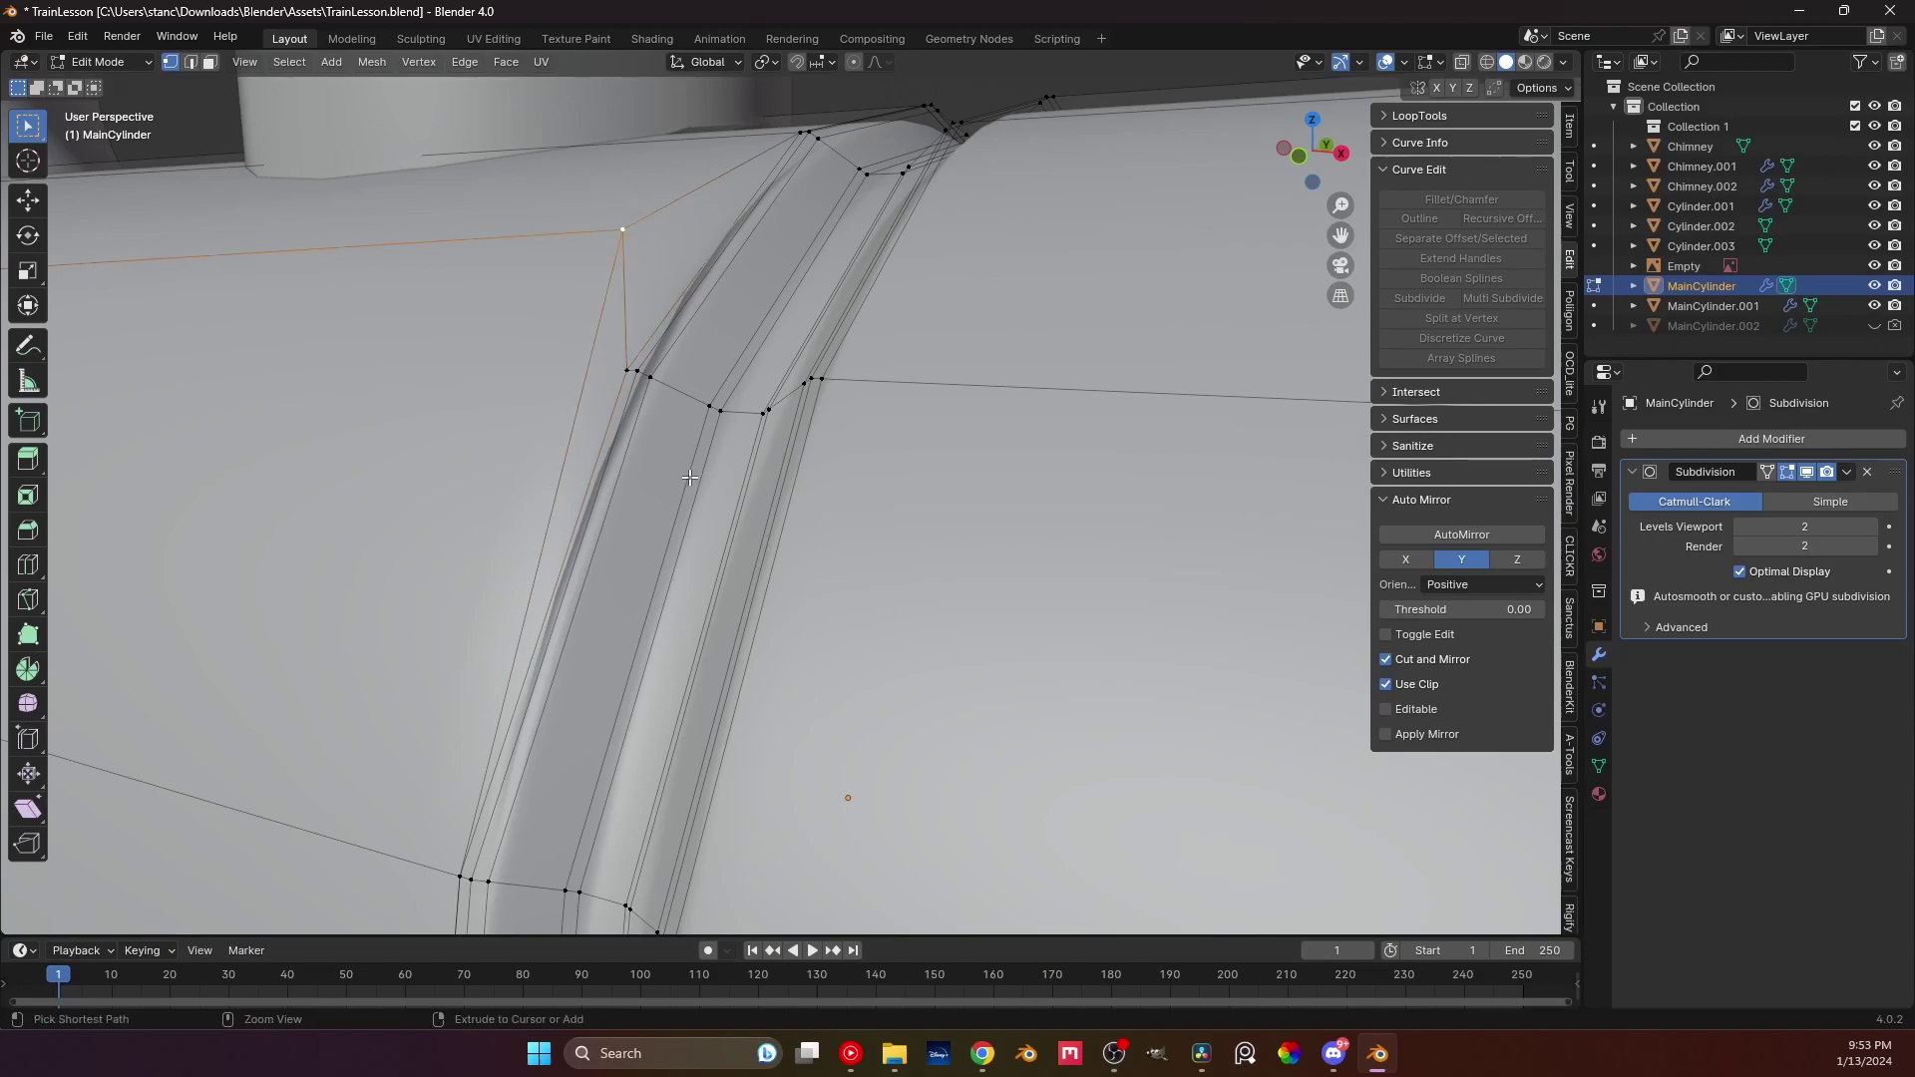
Undo the pulled vertex and the overlapping loop cut at the middle seam
key("ctrl+z")
key("ctrl+z")
key("ctrl+z")
key("ctrl+z")
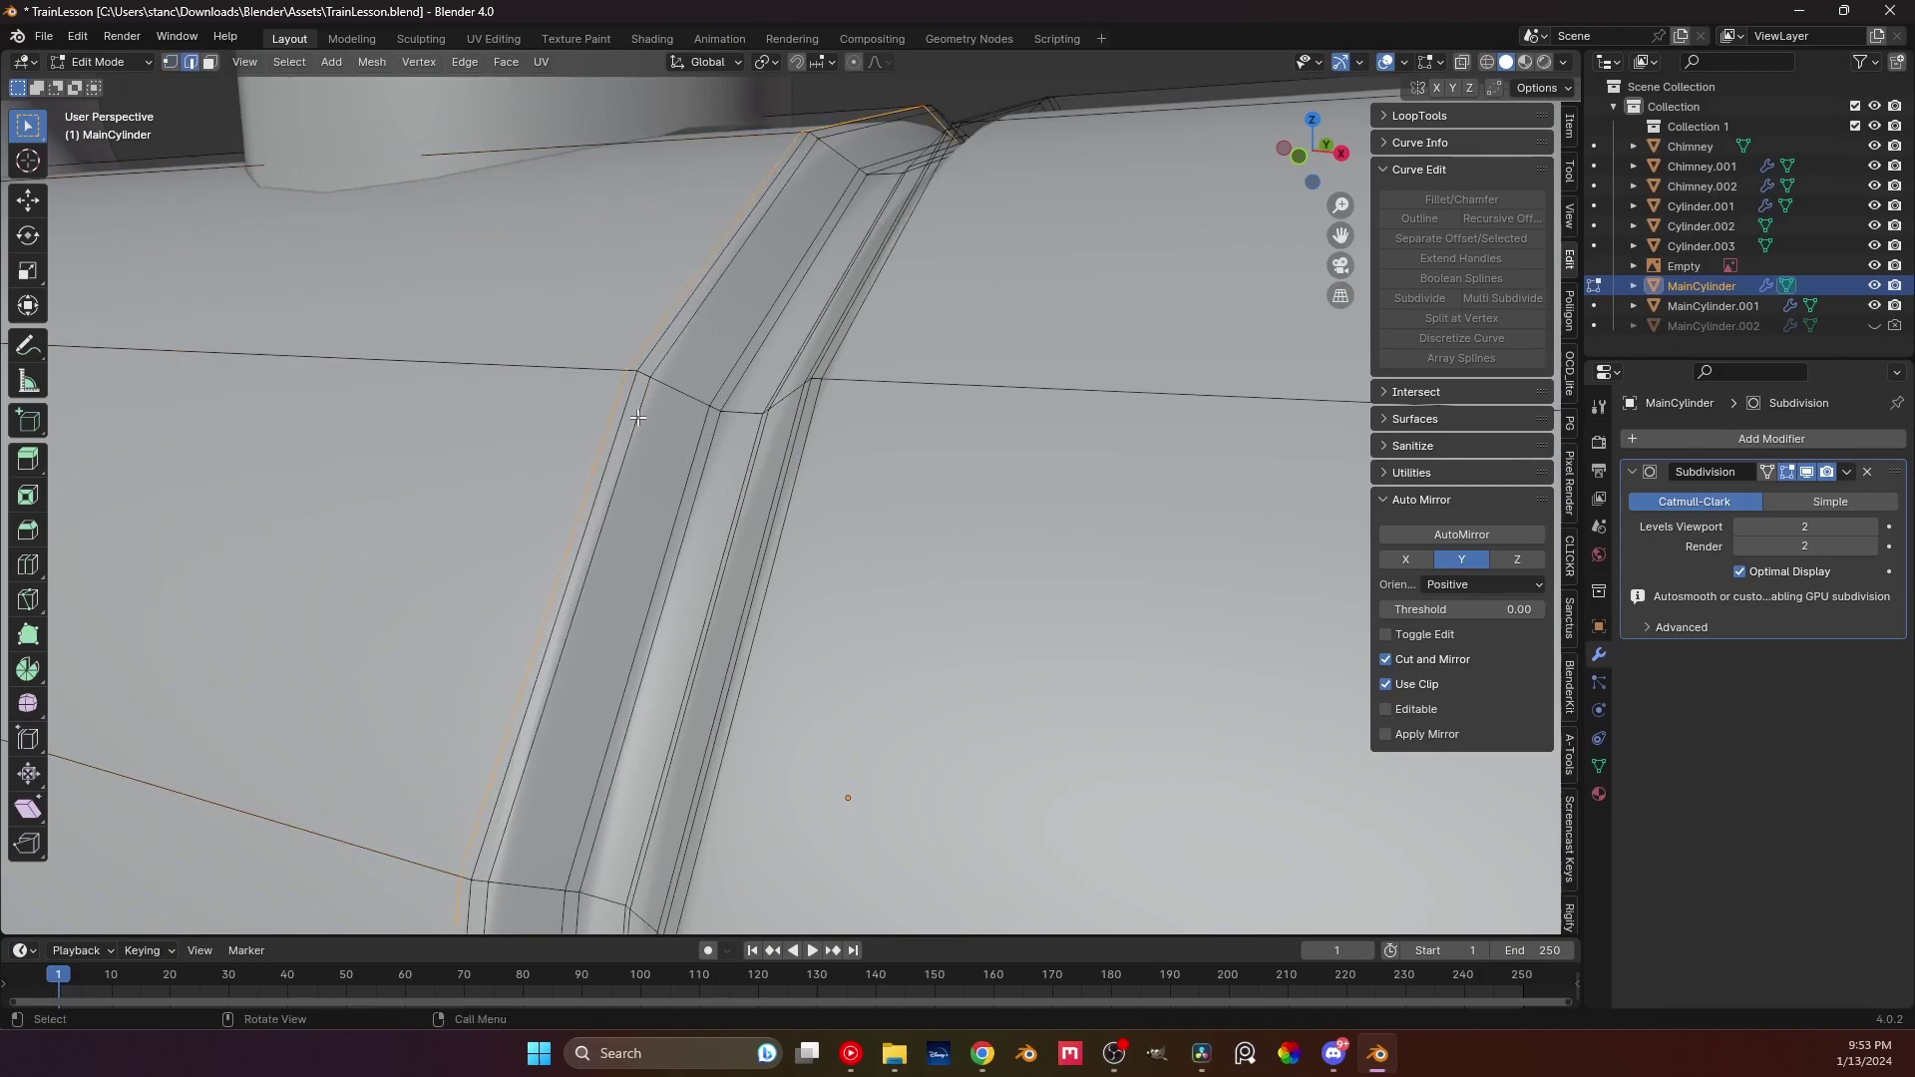
Return to Object Mode, deselect everything and examine the boiler's front and seams
scroll(637, 417, "down", 10)
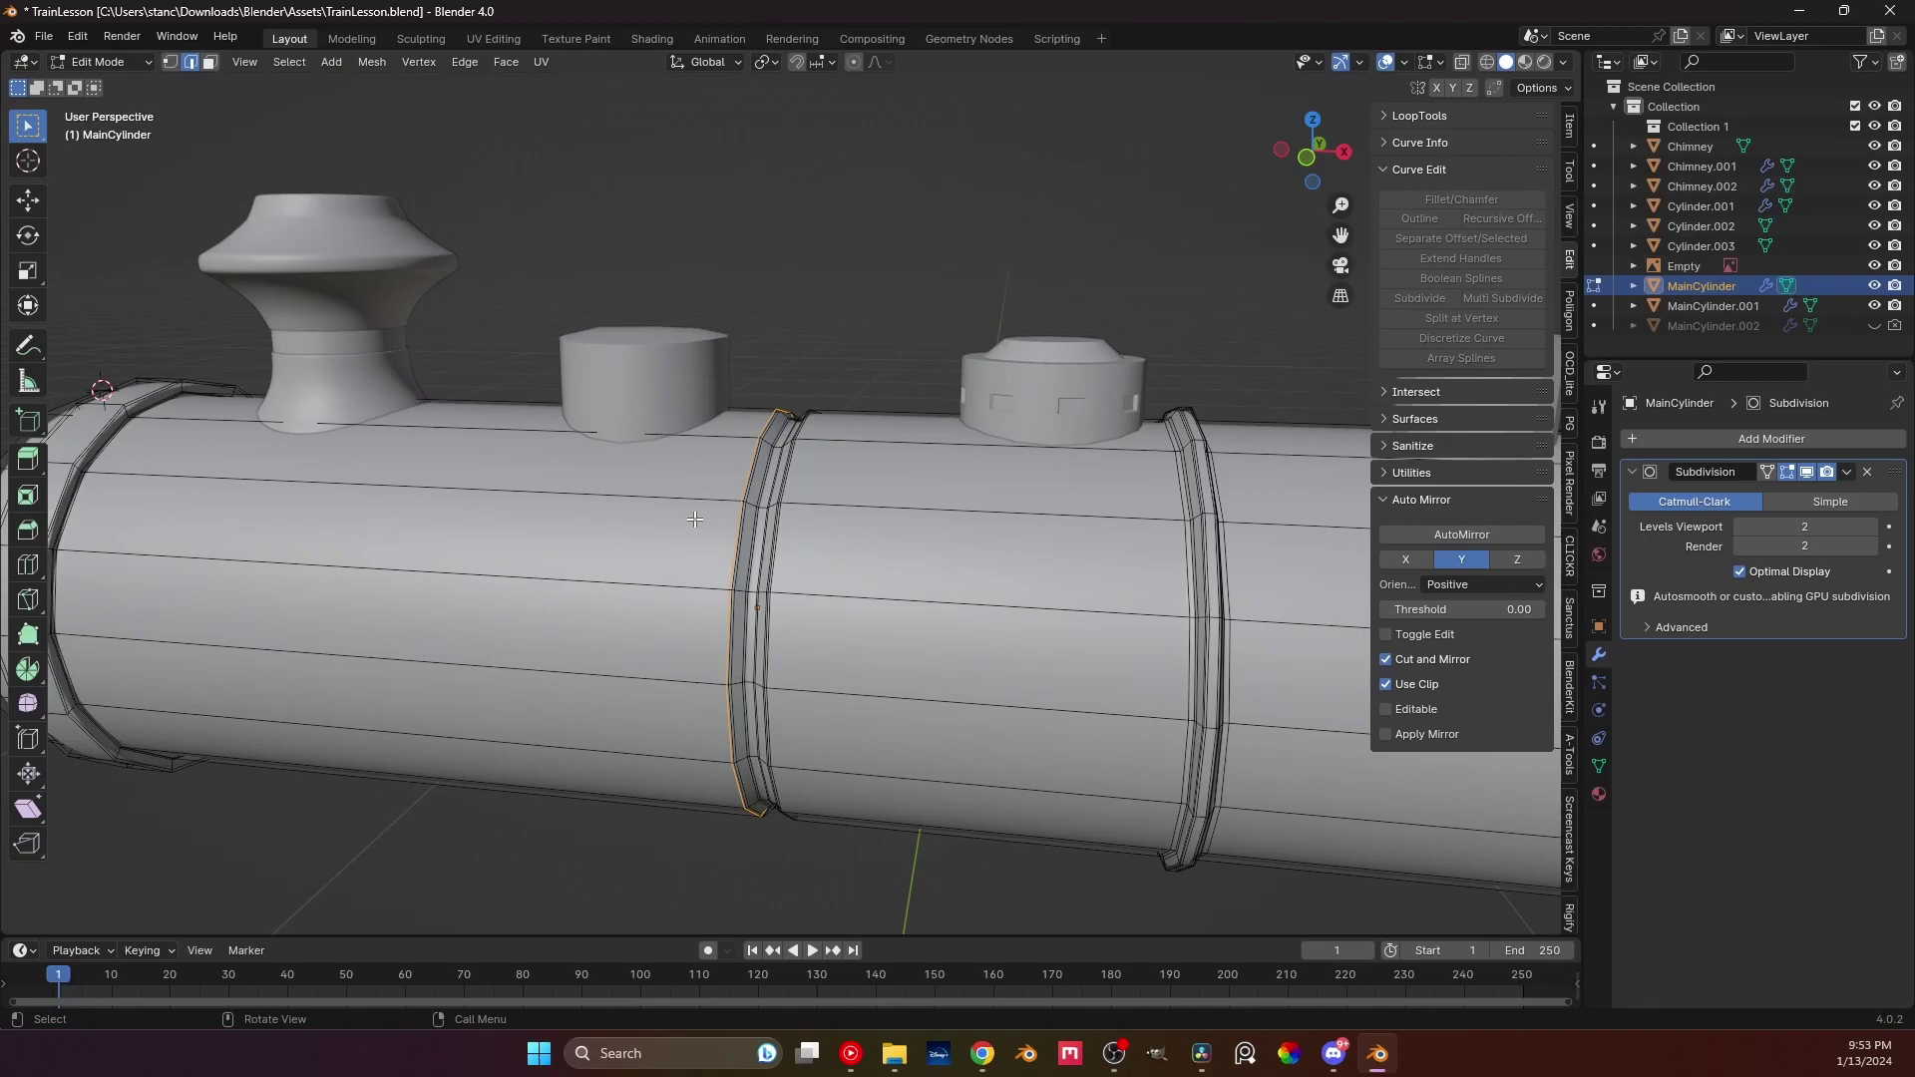
key("Tab")
scroll(684, 537, "down", 5)
key("alt+a")
middle_click_drag(662, 537, 763, 516)
scroll(763, 517, "down", 3)
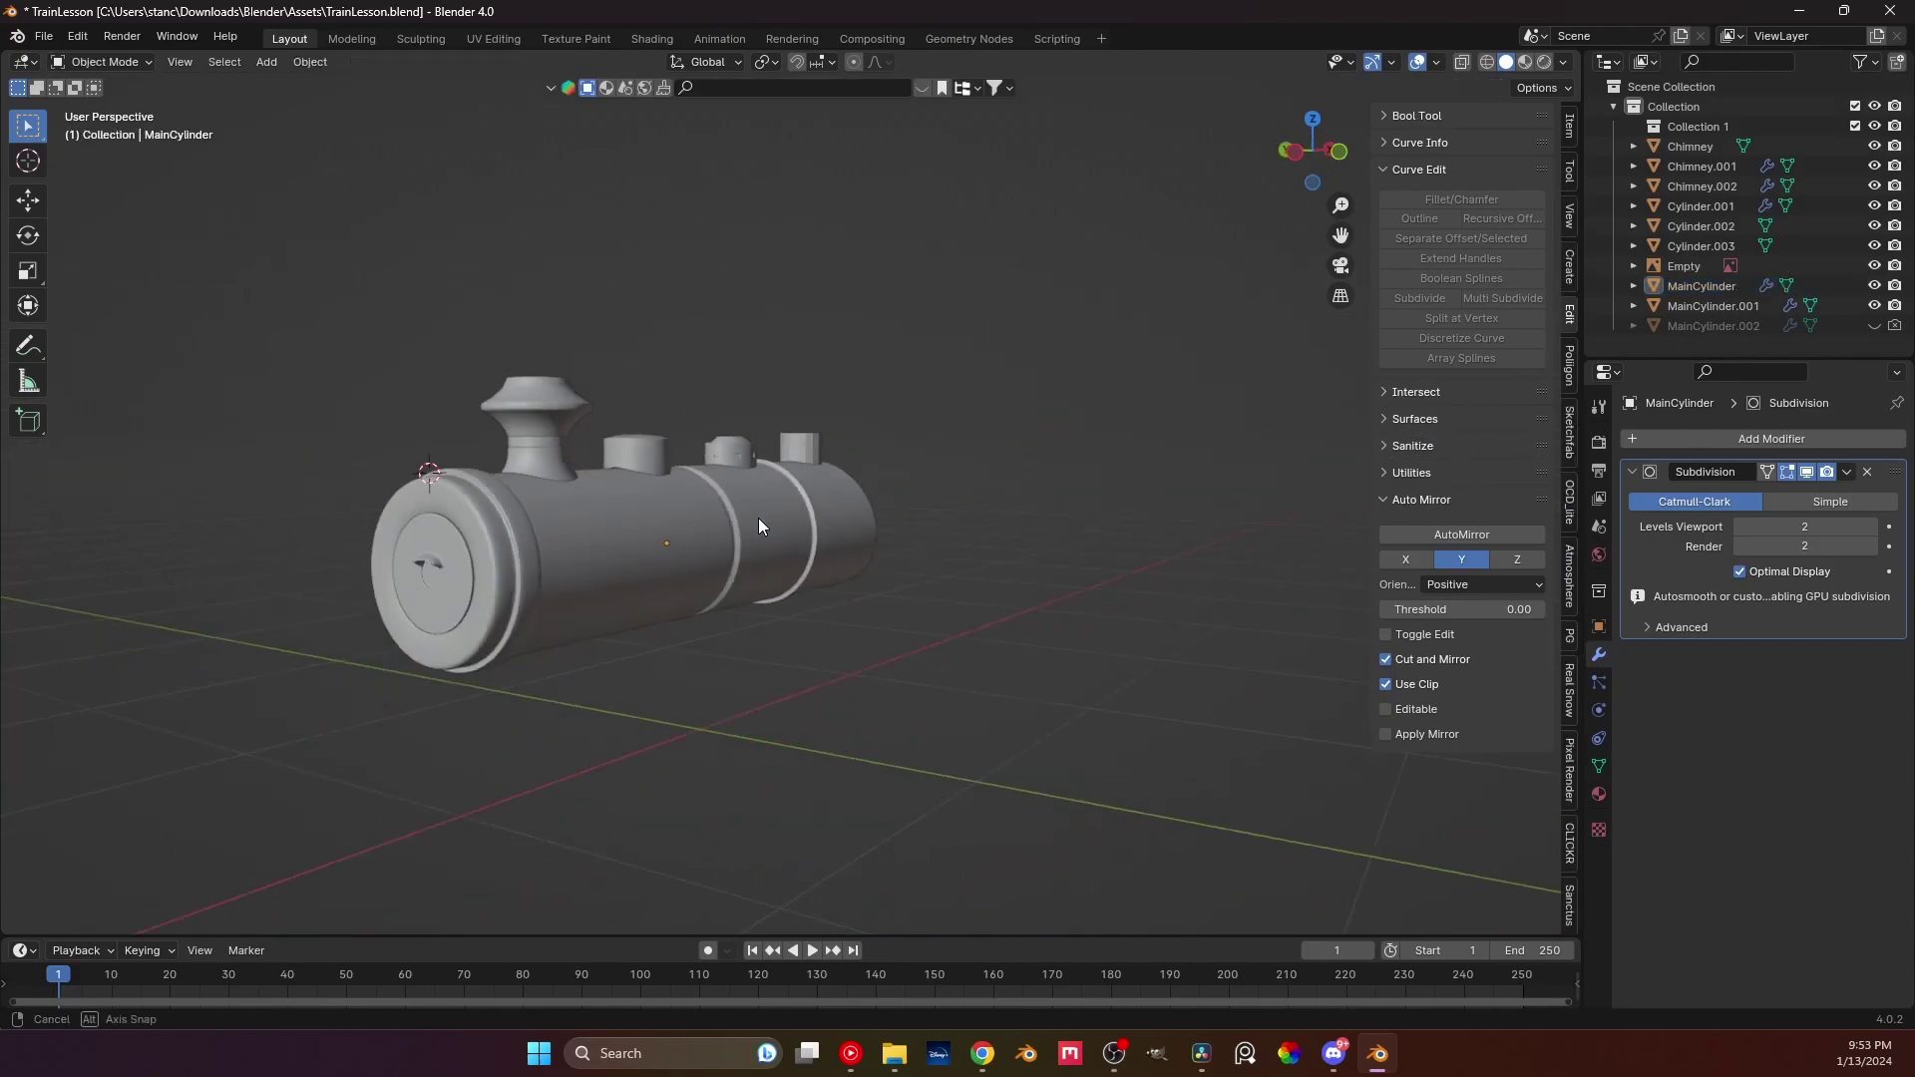